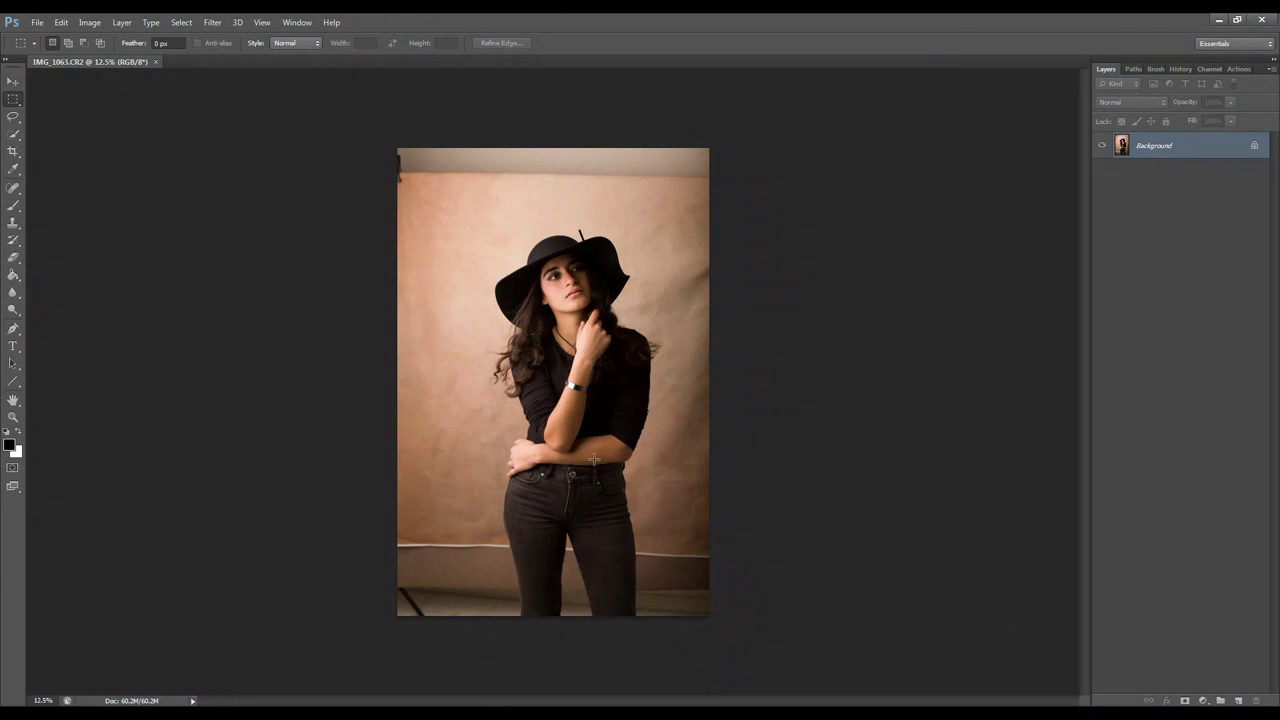
- Duplicate the background layer and crop the portrait to a 4 x 5 (8 x 10) ratio, excluding the backdrop's edges and the floor
{"action": "key", "text": "ctrl+j"}
{"action": "key", "text": "c"}
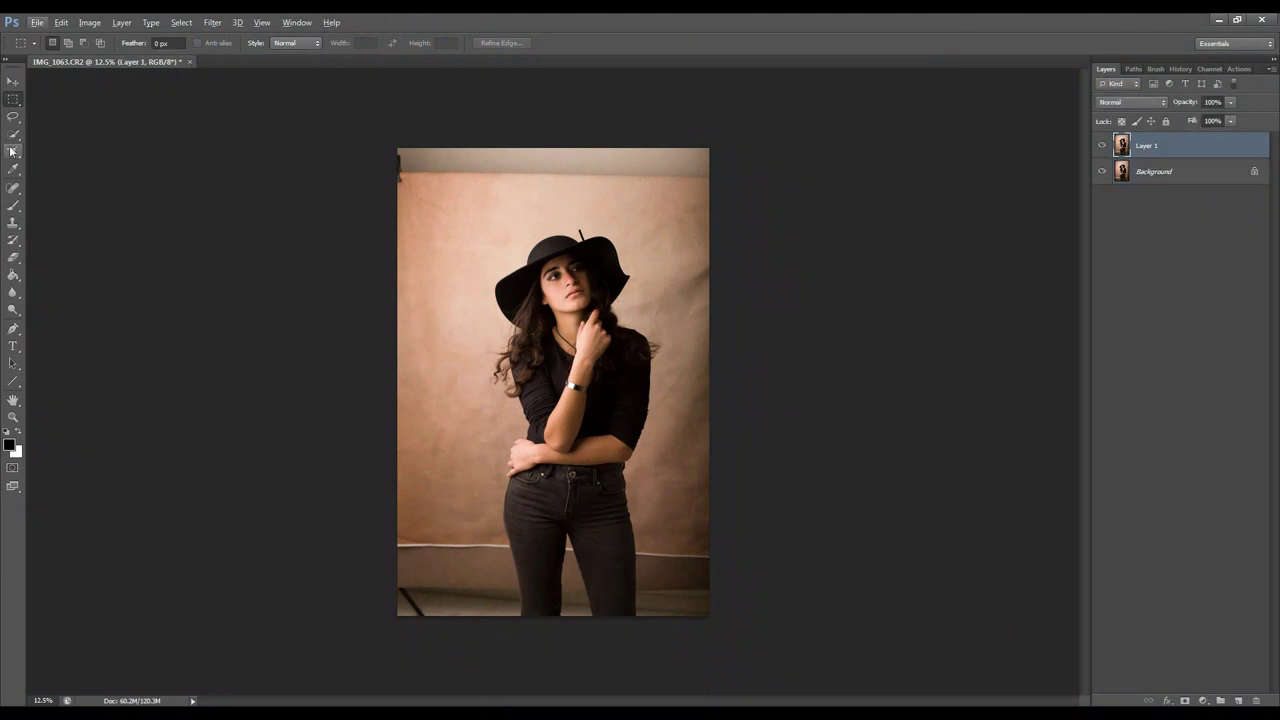
{"action": "left_click", "coordinate": [88, 43]}
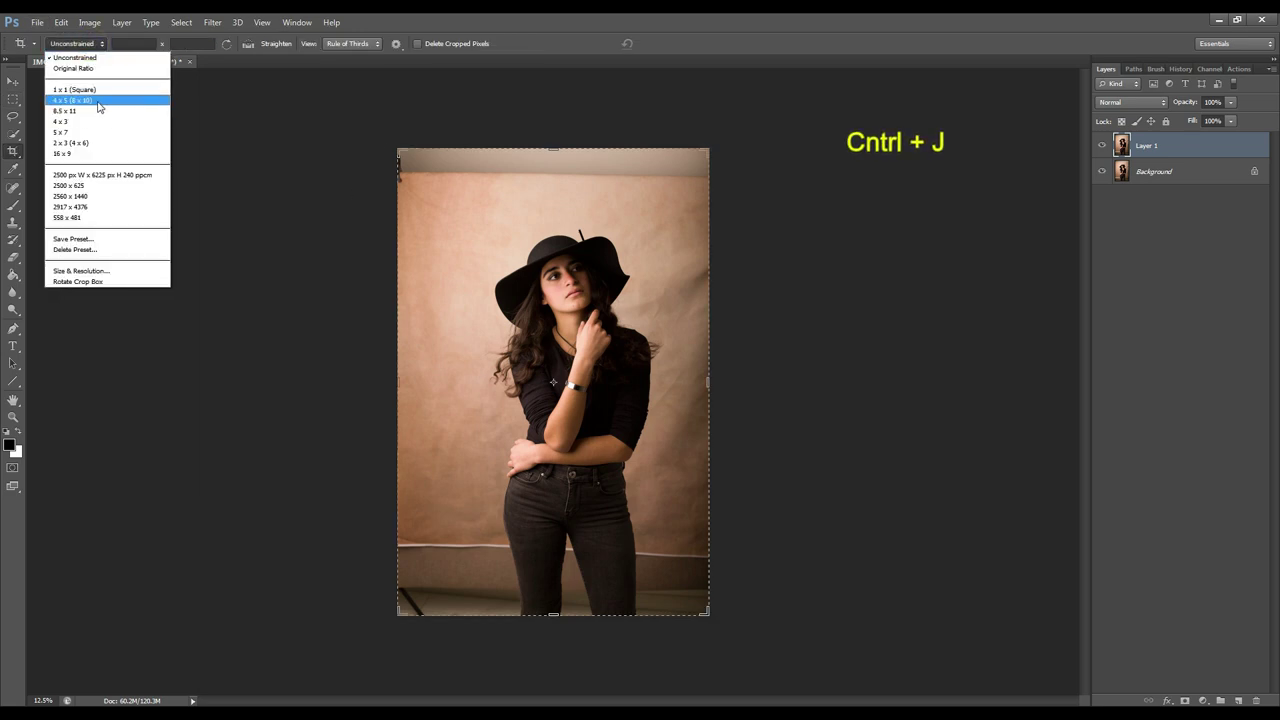
{"action": "left_click", "coordinate": [100, 100]}
{"action": "left_click_drag", "start_coordinate": [399, 575], "coordinate": [422, 551]}
{"action": "left_click_drag", "start_coordinate": [468, 303], "coordinate": [471, 283]}
{"action": "left_click_drag", "start_coordinate": [422, 220], "coordinate": [420, 217]}
{"action": "key", "text": "Return"}
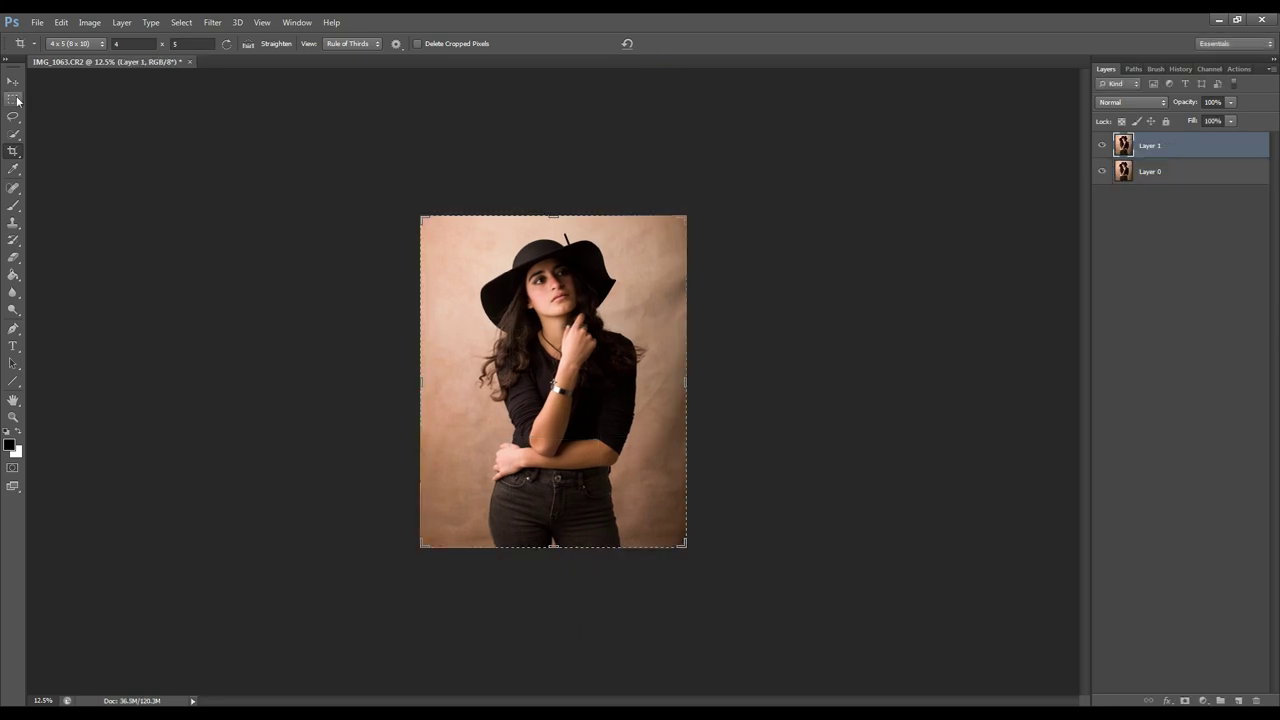
{"action": "key", "text": "m"}
- Remove small blemishes on the cheek and beneath the eye with the content-aware Spot Healing Brush
{"action": "key", "text": "ctrl+0"}
{"action": "scroll", "coordinate": [570, 165], "scroll_direction": "up", "scroll_amount": 14}
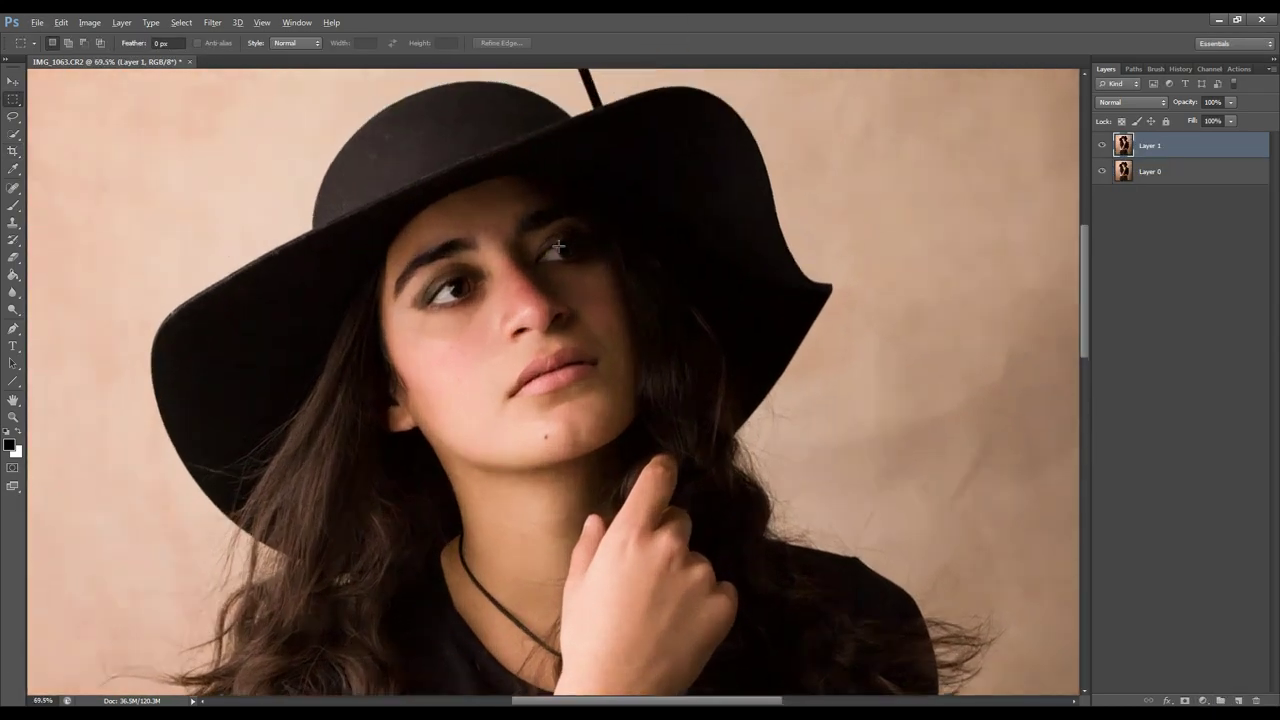
{"action": "key", "text": "j"}
{"action": "scroll", "coordinate": [423, 220], "scroll_direction": "up", "scroll_amount": 3}
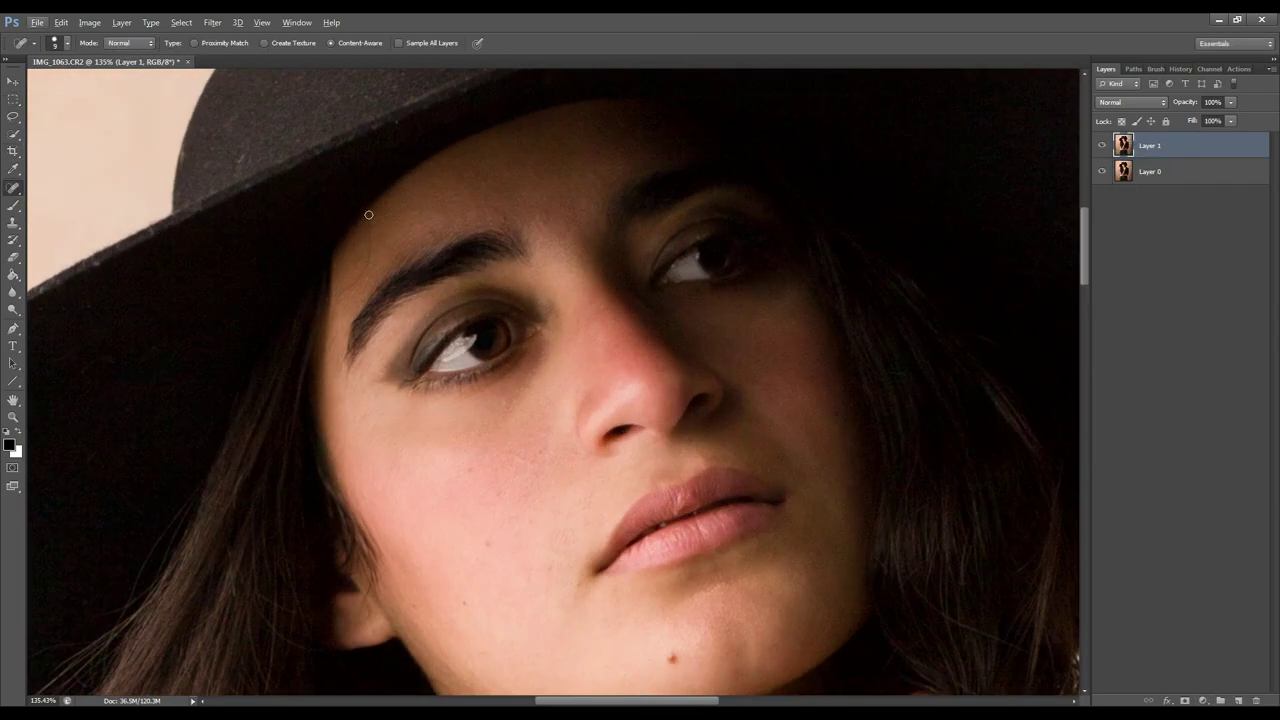
{"action": "scroll", "coordinate": [603, 230], "scroll_direction": "down", "scroll_amount": 3}
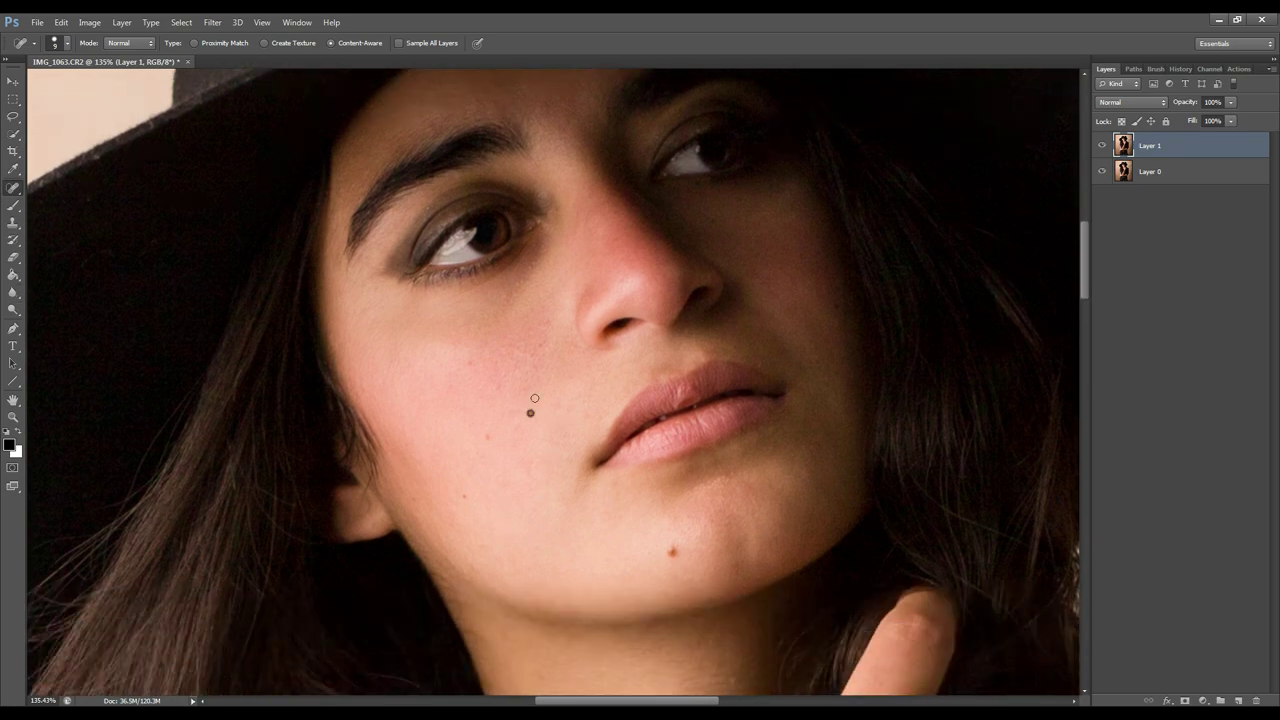
{"action": "left_click", "coordinate": [506, 293]}
{"action": "left_click", "coordinate": [528, 268]}
{"action": "scroll", "coordinate": [834, 446], "scroll_direction": "down", "scroll_amount": 1}
{"action": "scroll", "coordinate": [789, 325], "scroll_direction": "up", "scroll_amount": 4}
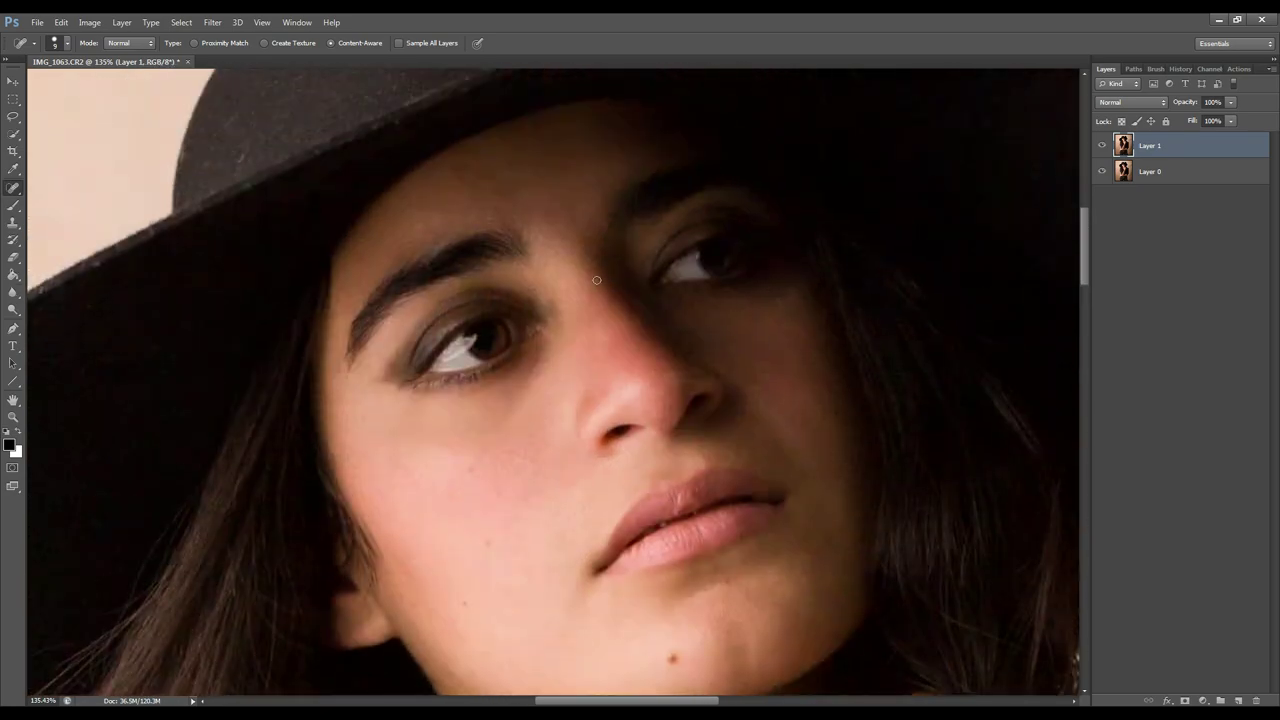
- Heal the stray hairs and small marks on the neck around the necklace
{"action": "scroll", "coordinate": [552, 215], "scroll_direction": "down", "scroll_amount": 7}
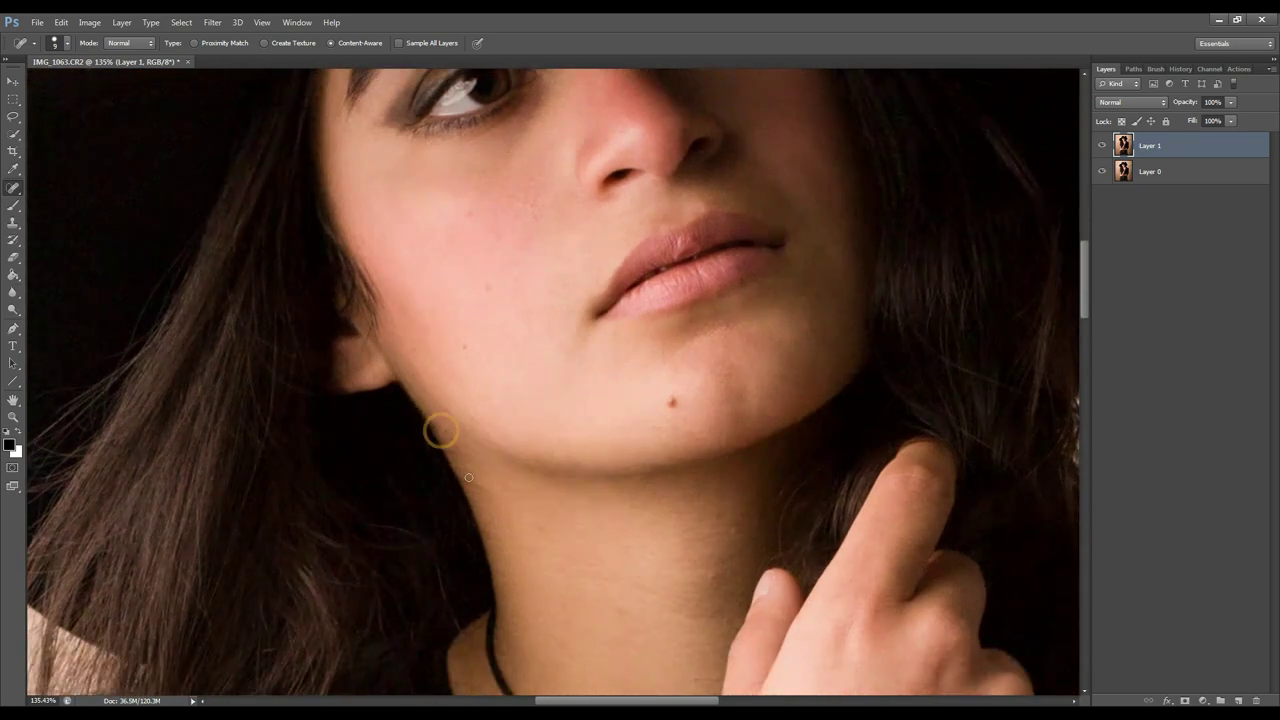
{"action": "scroll", "coordinate": [711, 540], "scroll_direction": "down", "scroll_amount": 4}
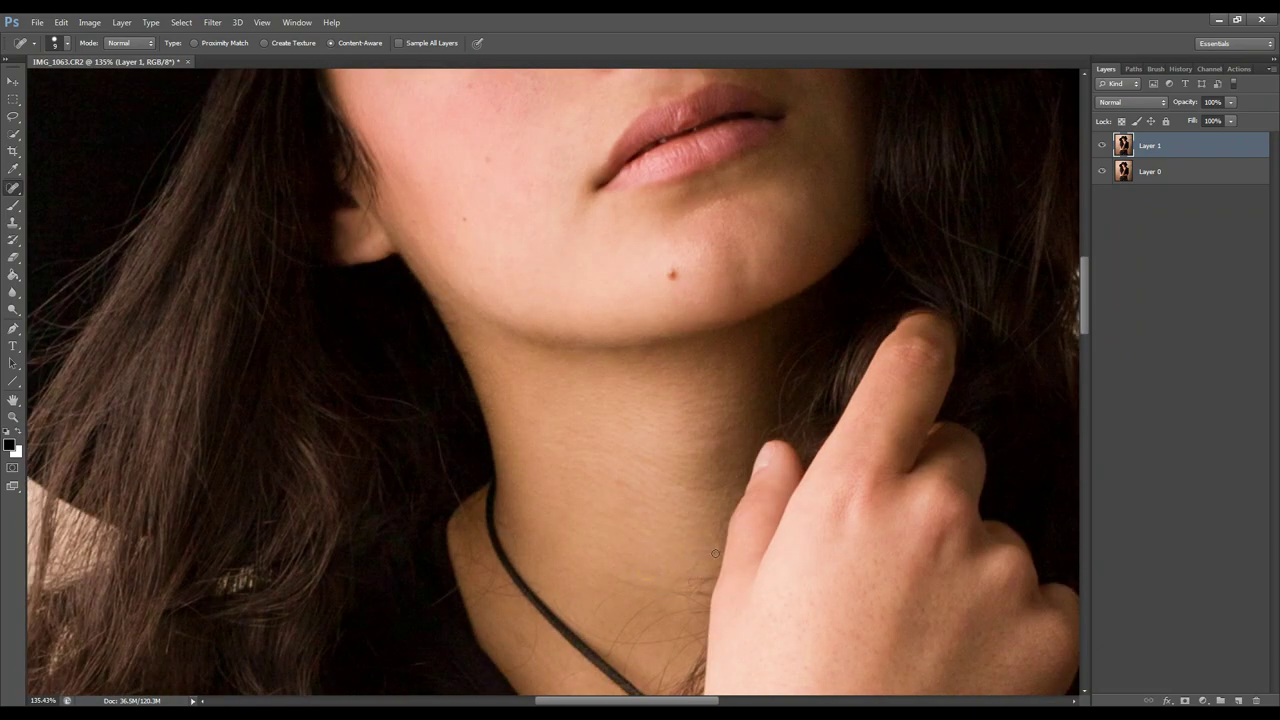
{"action": "scroll", "coordinate": [513, 545], "scroll_direction": "down", "scroll_amount": 3}
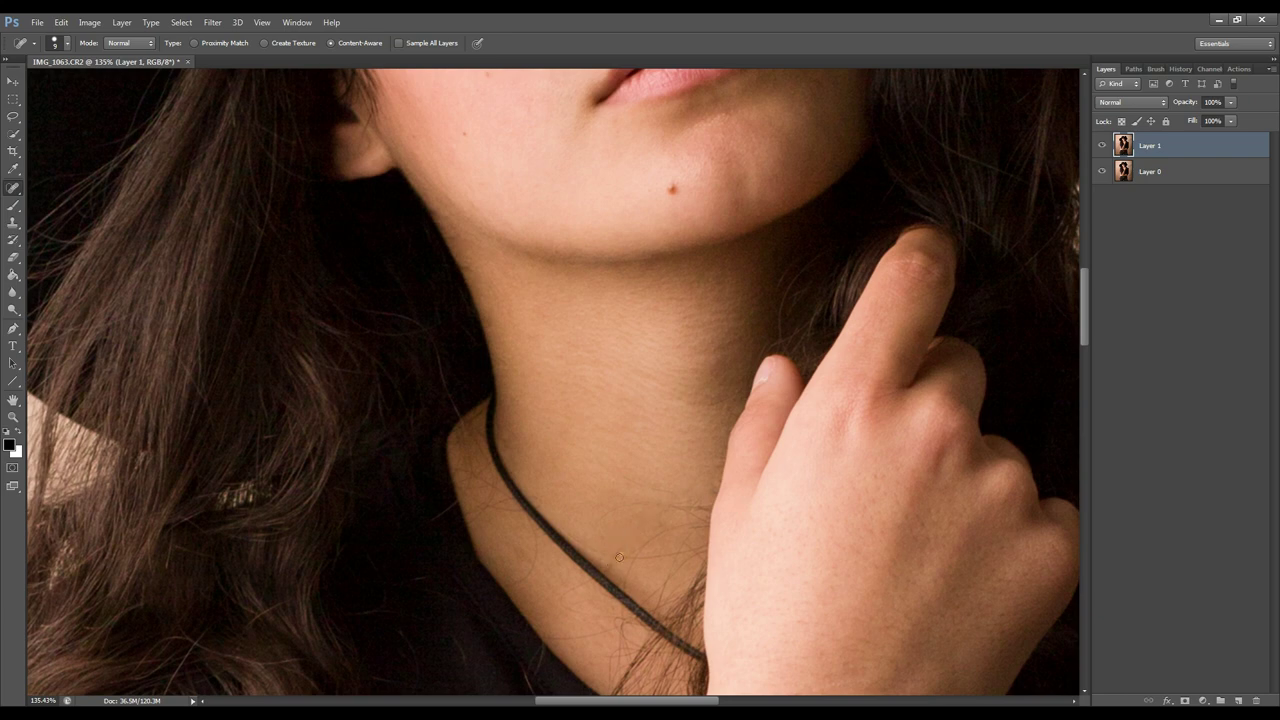
{"action": "left_click_drag", "start_coordinate": [640, 505], "coordinate": [653, 505]}
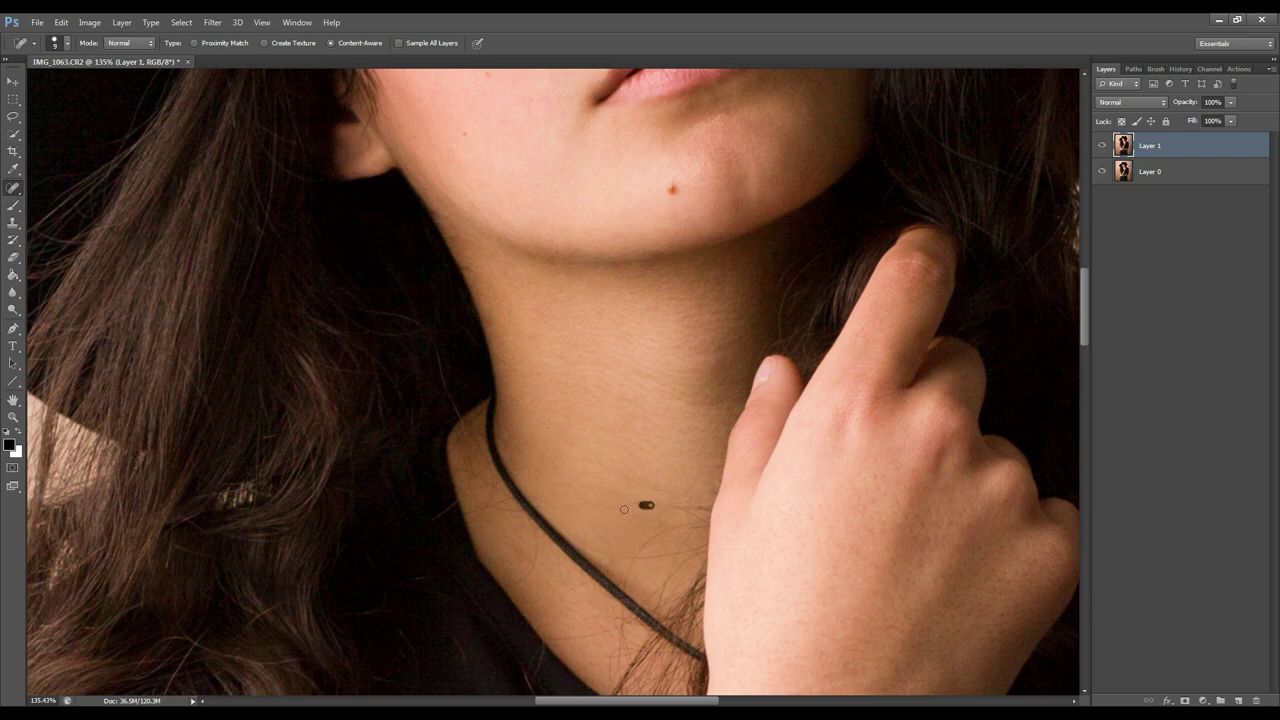
{"action": "left_click", "coordinate": [683, 541]}
{"action": "scroll", "coordinate": [728, 592], "scroll_direction": "down", "scroll_amount": 3}
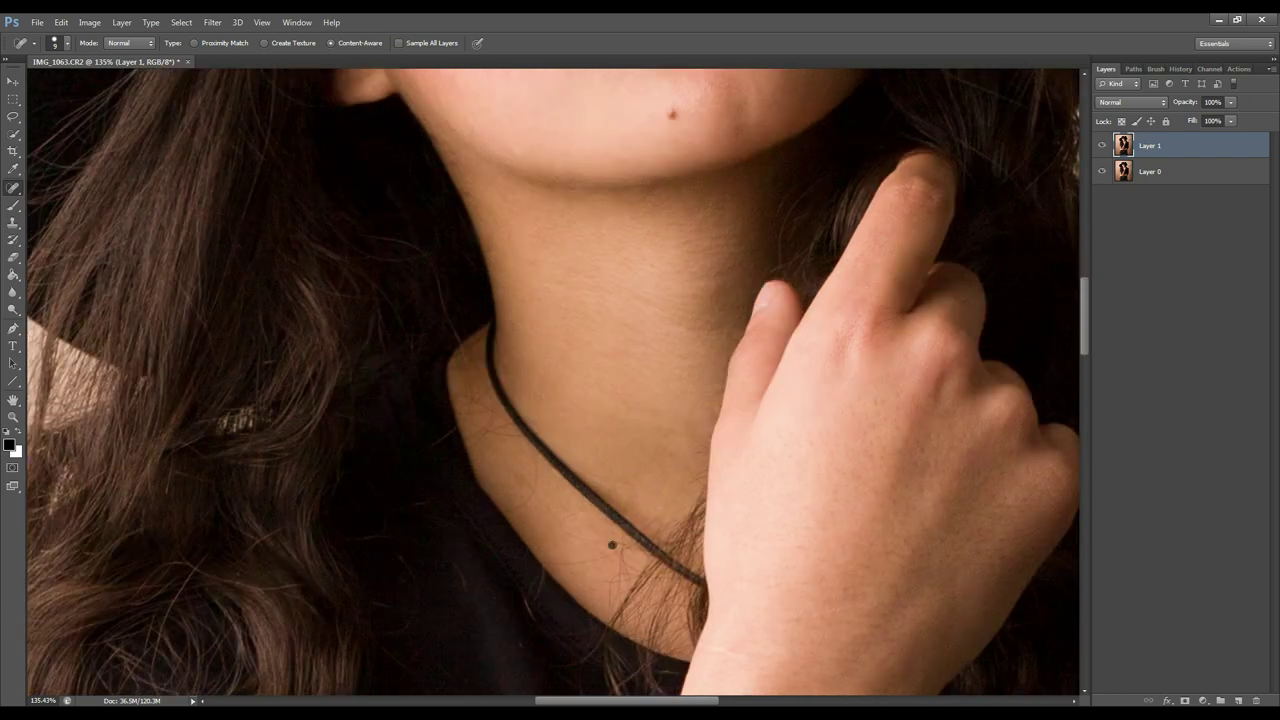
- Heal the lint and loose hairs on the front of the black shirt
{"action": "scroll", "coordinate": [451, 433], "scroll_direction": "down", "scroll_amount": 6}
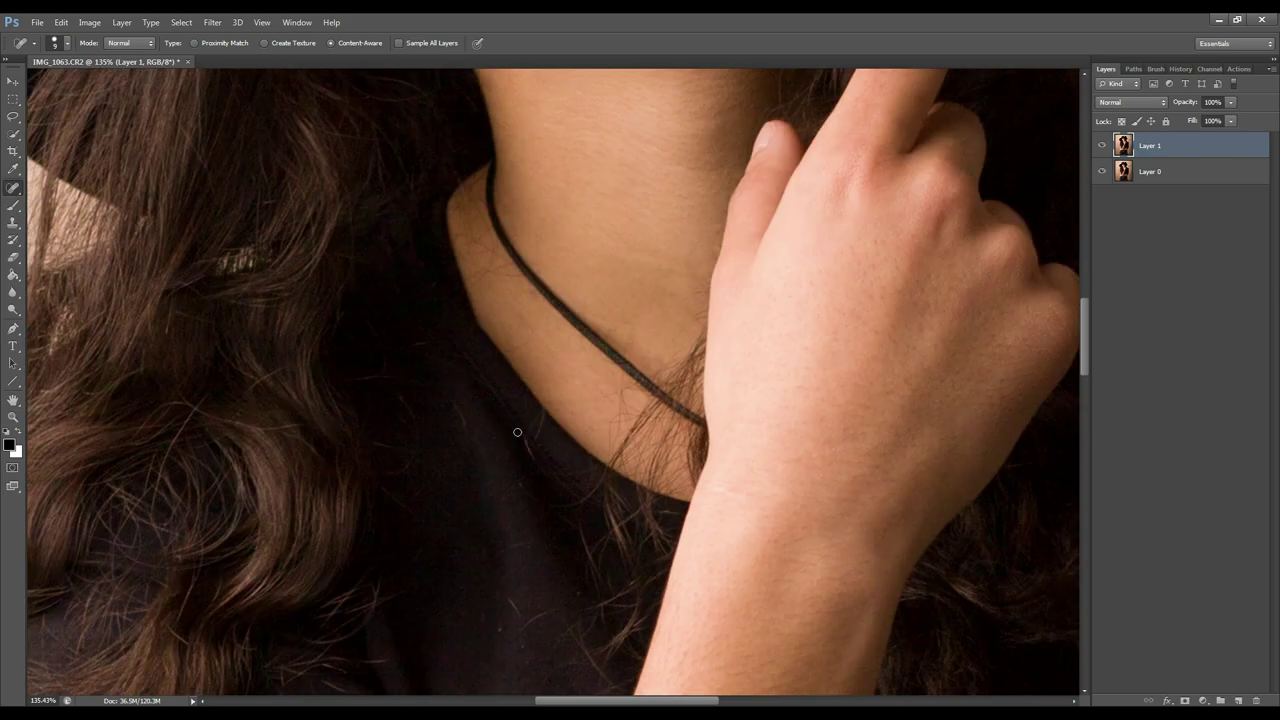
{"action": "left_click_drag", "start_coordinate": [544, 611], "coordinate": [512, 636]}
{"action": "scroll", "coordinate": [881, 415], "scroll_direction": "down", "scroll_amount": 5}
{"action": "scroll", "coordinate": [780, 570], "scroll_direction": "up", "scroll_amount": 5}
{"action": "left_click_drag", "start_coordinate": [580, 372], "coordinate": [601, 427]}
{"action": "key", "text": "ctrl+0"}
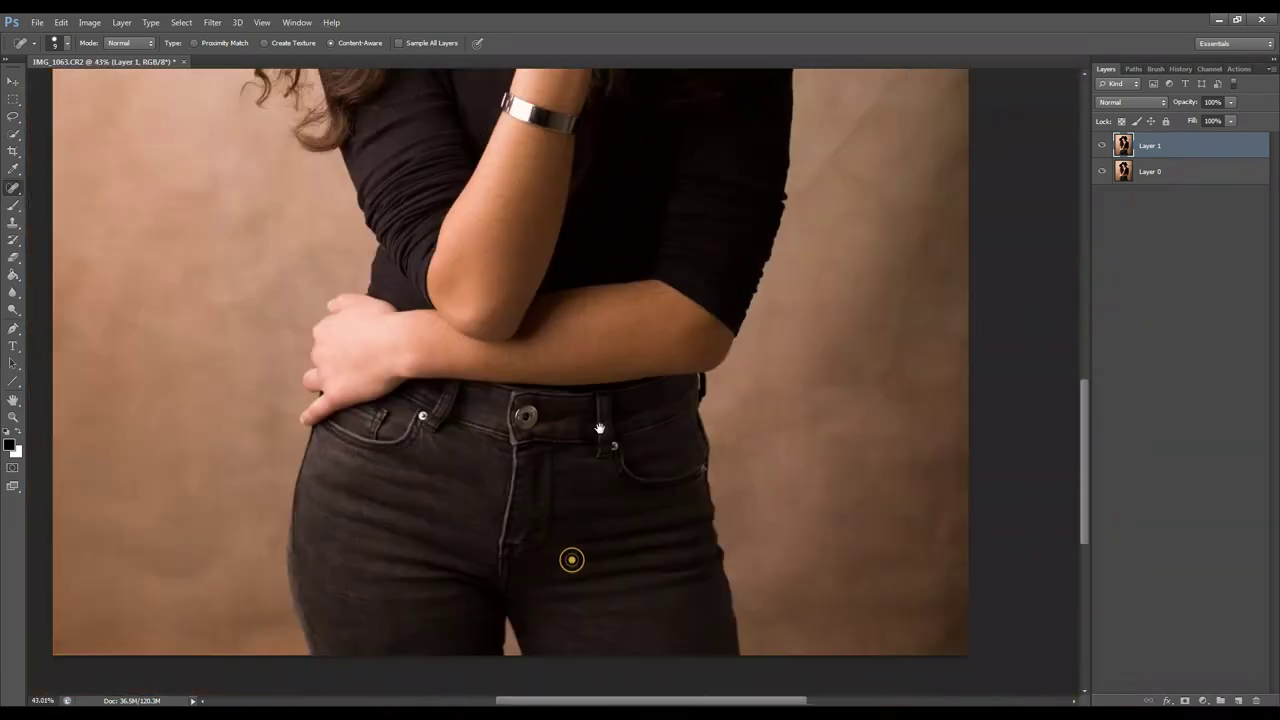
- Heal the specks on the dark jeans and the shirt sleeve below the curled hair
{"action": "left_click_drag", "start_coordinate": [571, 560], "coordinate": [613, 539]}
{"action": "left_click", "coordinate": [147, 615]}
{"action": "scroll", "coordinate": [695, 416], "scroll_direction": "up", "scroll_amount": 7}
{"action": "scroll", "coordinate": [695, 416], "scroll_direction": "up", "scroll_amount": 10}
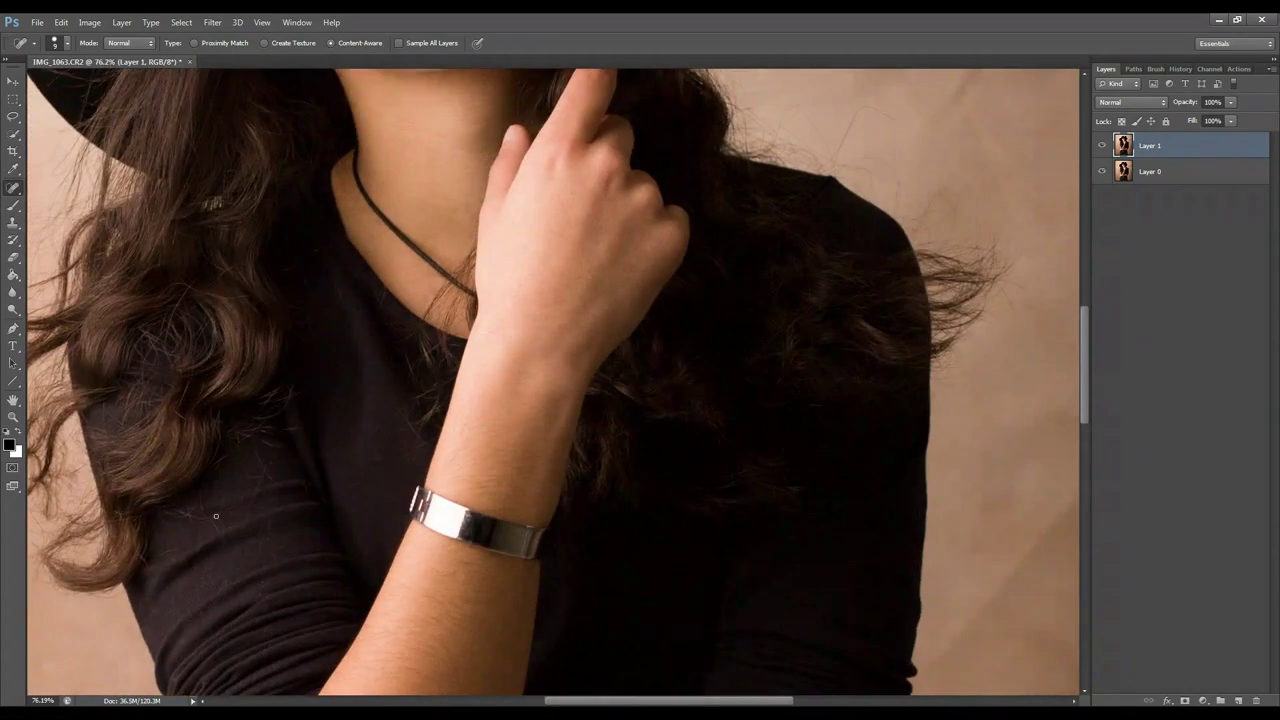
{"action": "left_click", "coordinate": [220, 530]}
{"action": "left_click", "coordinate": [199, 485]}
{"action": "scroll", "coordinate": [377, 397], "scroll_direction": "up", "scroll_amount": 1}
- Heal the remaining specks along the shirt neckline and the skin near the necklace
{"action": "scroll", "coordinate": [380, 450], "scroll_direction": "up", "scroll_amount": 5}
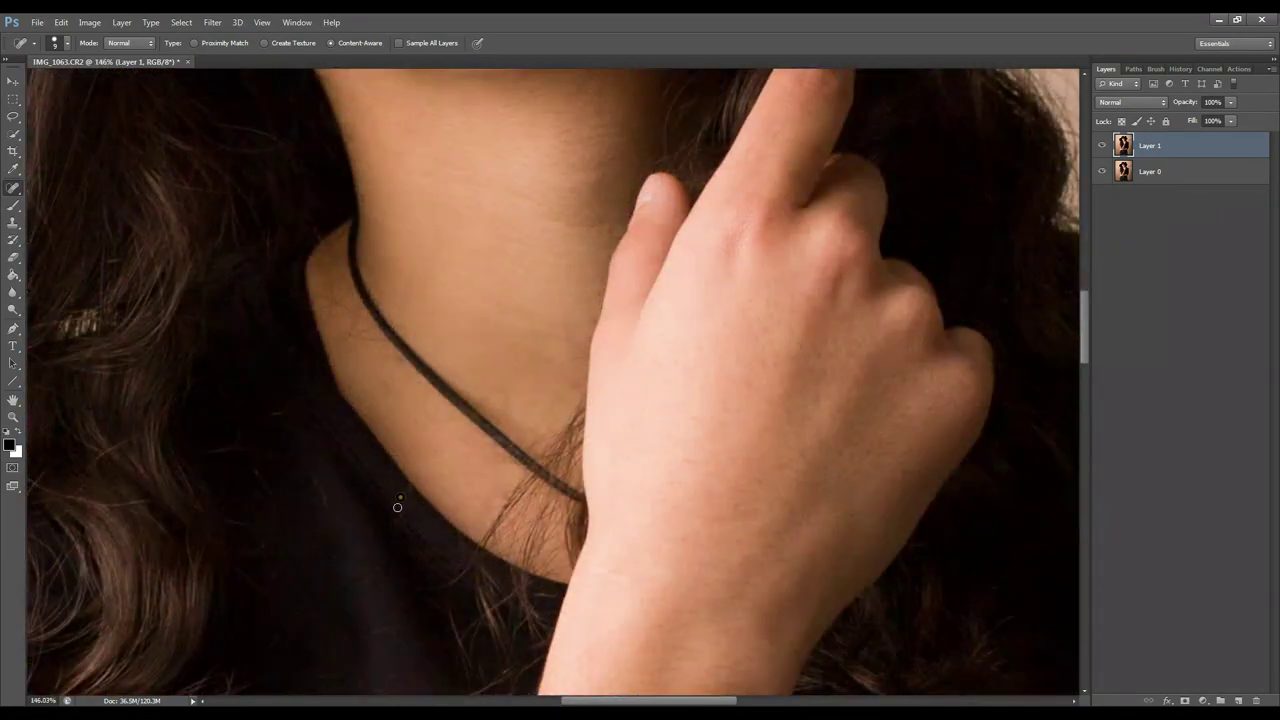
{"action": "left_click", "coordinate": [459, 541]}
{"action": "scroll", "coordinate": [476, 444], "scroll_direction": "up", "scroll_amount": 1}
{"action": "left_click", "coordinate": [505, 463]}
{"action": "scroll", "coordinate": [542, 414], "scroll_direction": "up", "scroll_amount": 4}
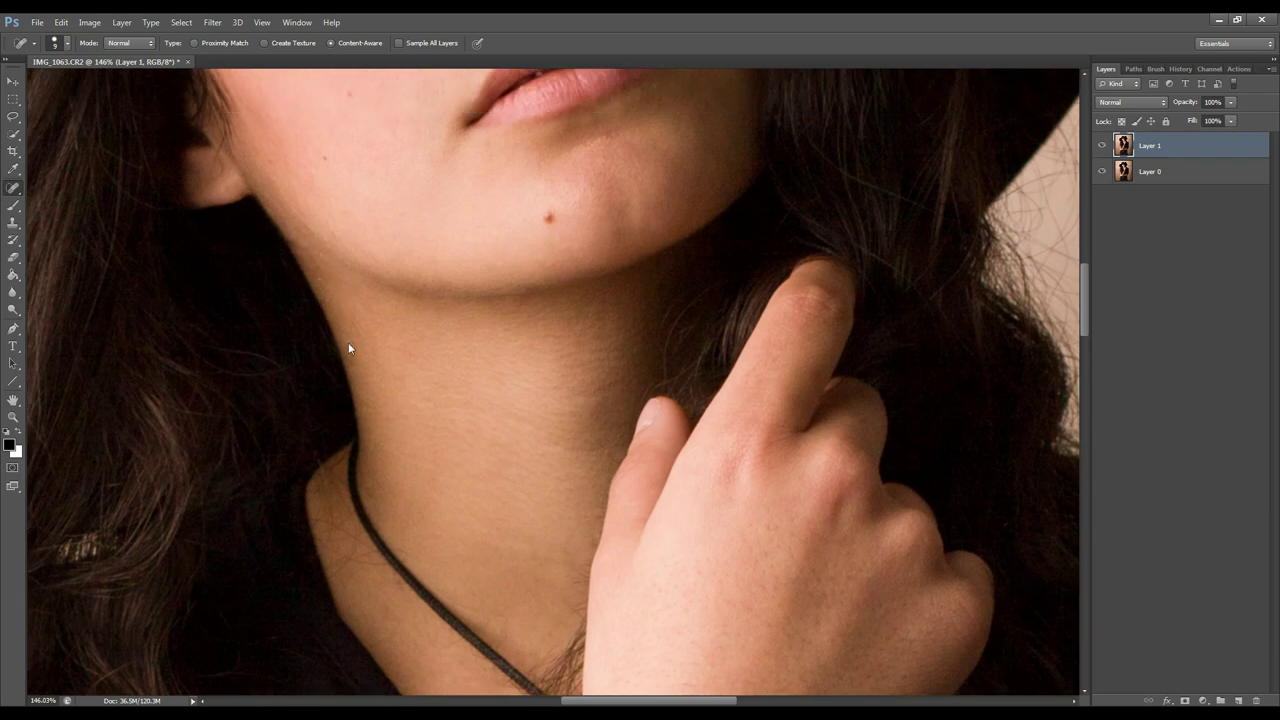
- Clone clean skin over uneven spots on the face with the Clone Stamp at 30% opacity
{"action": "key", "text": "s"}
{"action": "left_click_drag", "start_coordinate": [222, 44], "coordinate": [235, 44]}
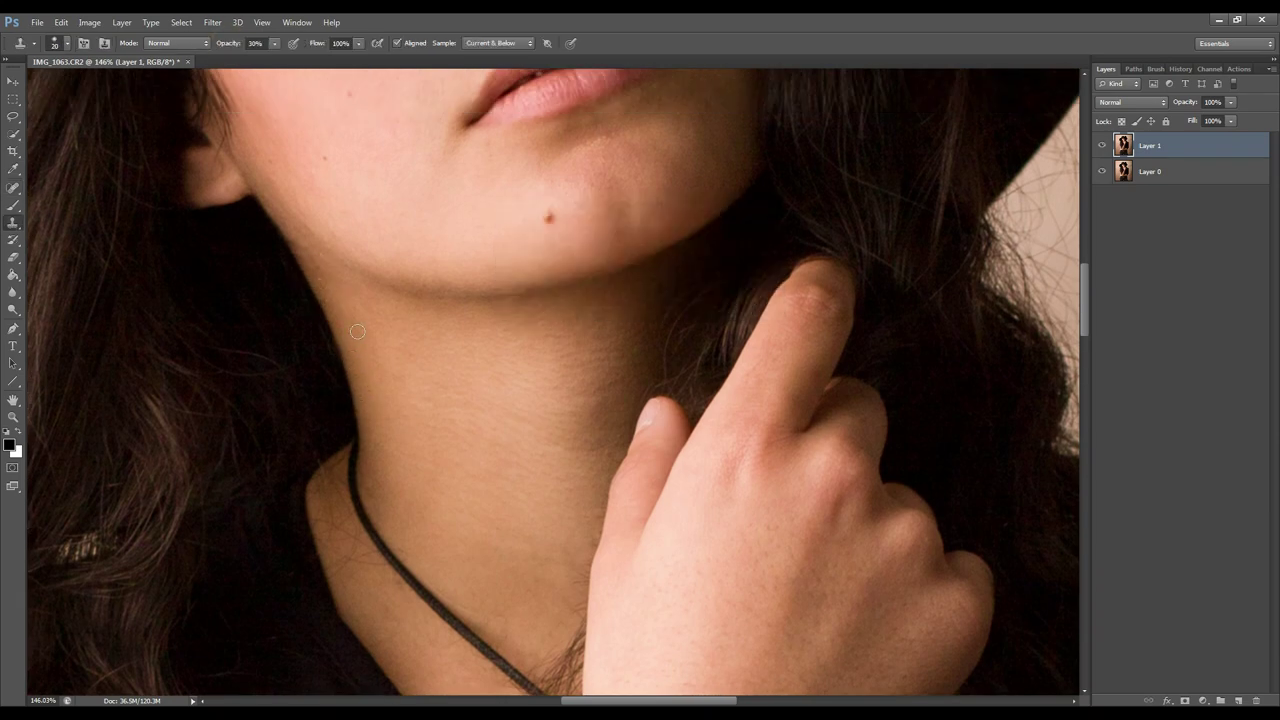
{"action": "scroll", "coordinate": [306, 222], "scroll_direction": "up", "scroll_amount": 5}
{"action": "left_click", "coordinate": [393, 331], "text": "alt"}
{"action": "left_click", "coordinate": [393, 343]}
{"action": "scroll", "coordinate": [366, 370], "scroll_direction": "up", "scroll_amount": 3}
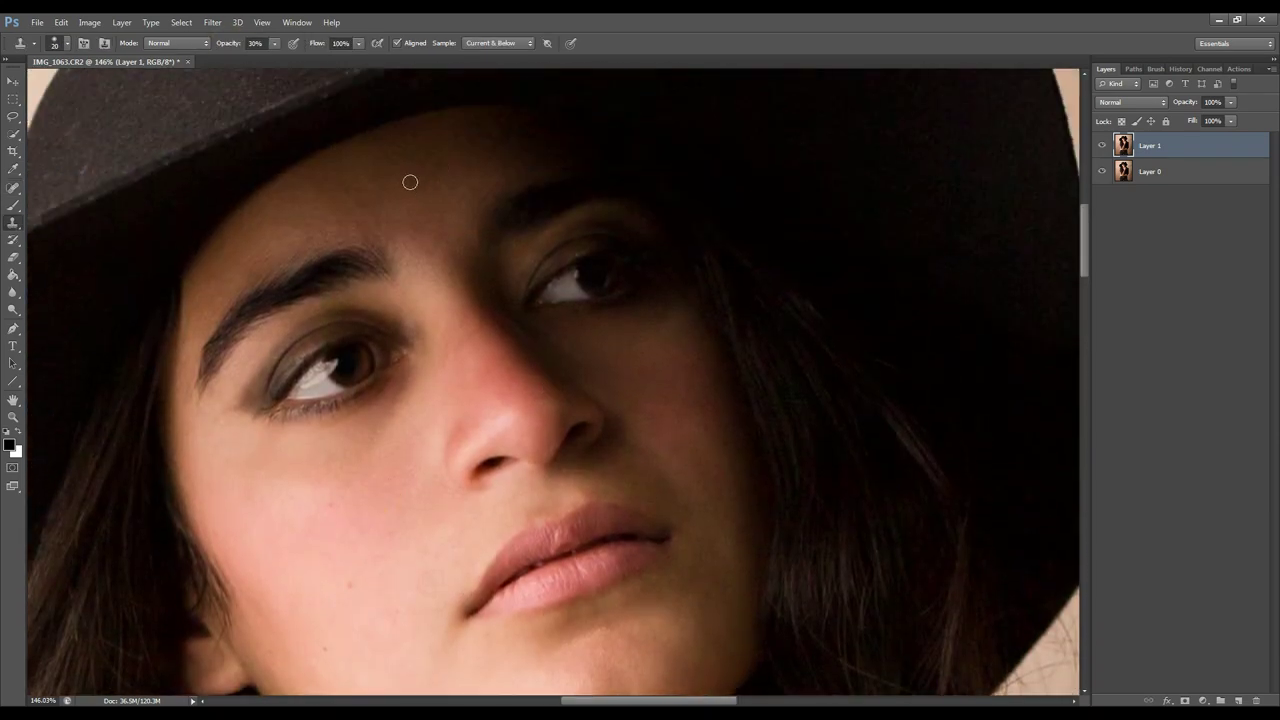
{"action": "scroll", "coordinate": [1080, 289], "scroll_direction": "down", "scroll_amount": 13}
{"action": "scroll", "coordinate": [883, 314], "scroll_direction": "up", "scroll_amount": 3}
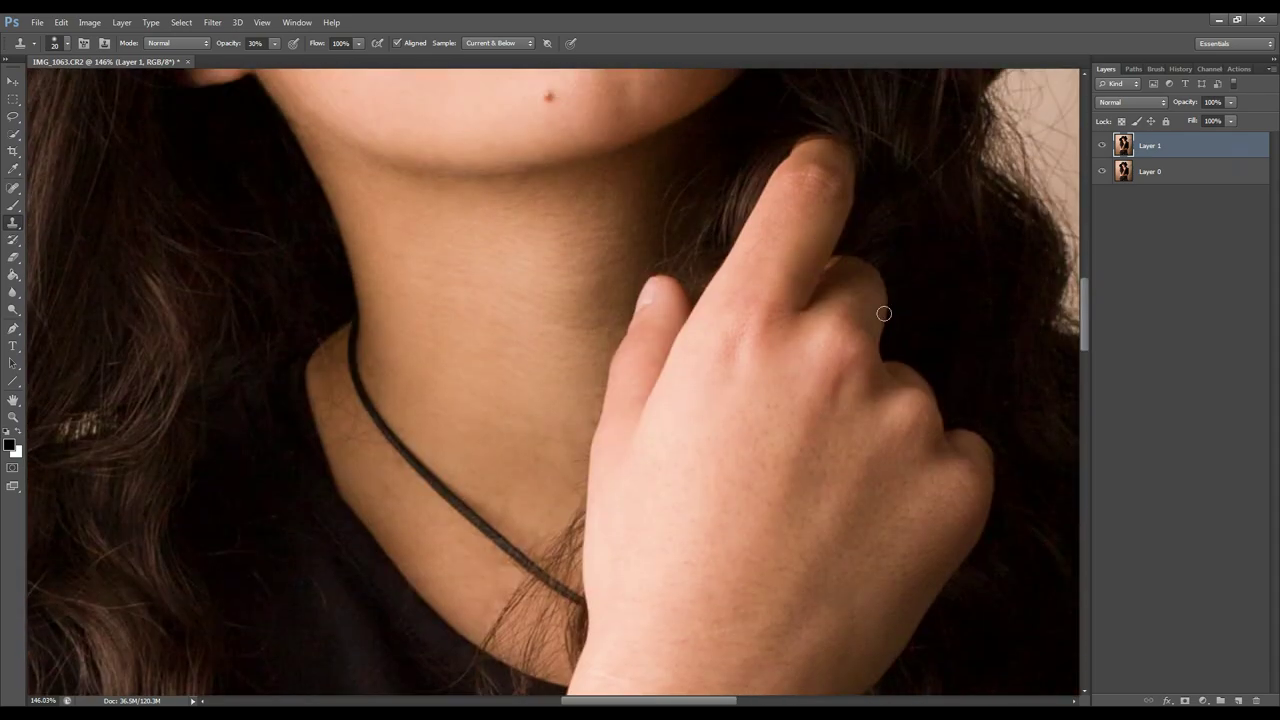
{"action": "scroll", "coordinate": [883, 314], "scroll_direction": "down", "scroll_amount": 5}
- Rename the retouched Layer 1 as skin
{"action": "left_click", "coordinate": [14, 418]}
{"action": "left_click", "coordinate": [500, 346]}
{"action": "left_click", "coordinate": [815, 257], "text": "alt"}
{"action": "left_click", "coordinate": [810, 256], "text": "alt"}
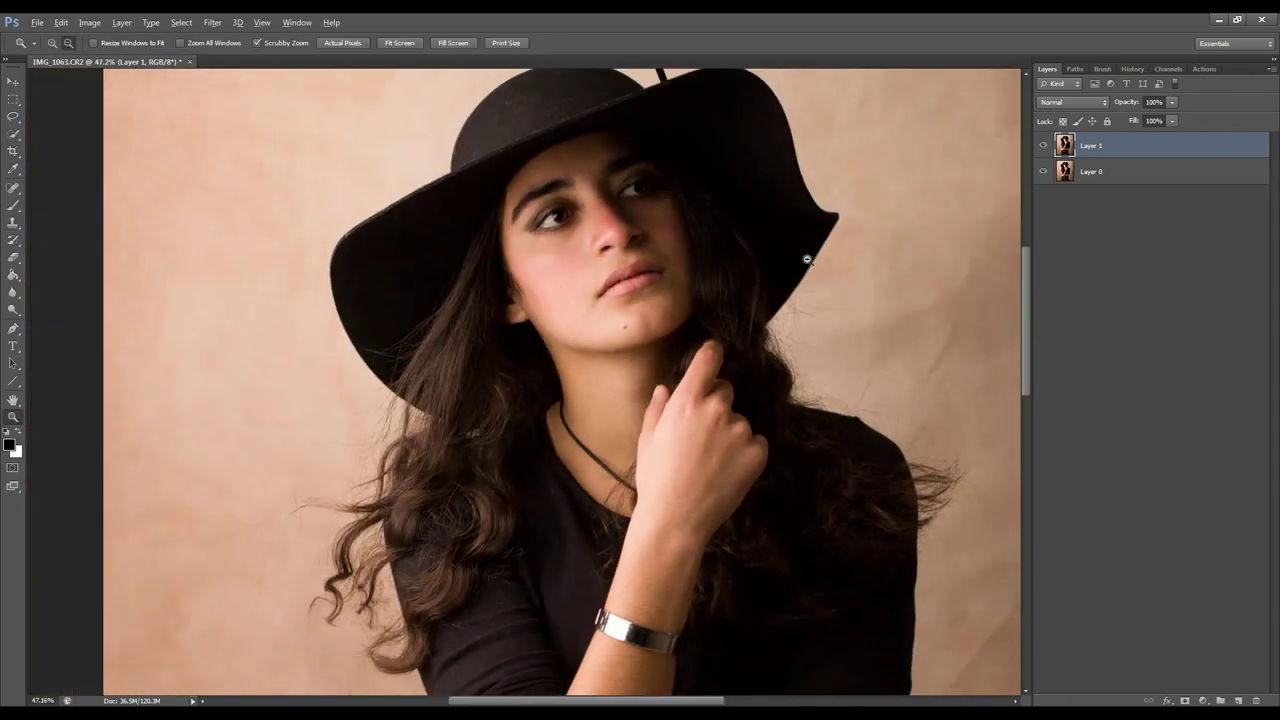
{"action": "left_click", "coordinate": [807, 260], "text": "alt"}
{"action": "left_click", "coordinate": [804, 261], "text": "alt"}
{"action": "left_click", "coordinate": [729, 464], "text": "alt"}
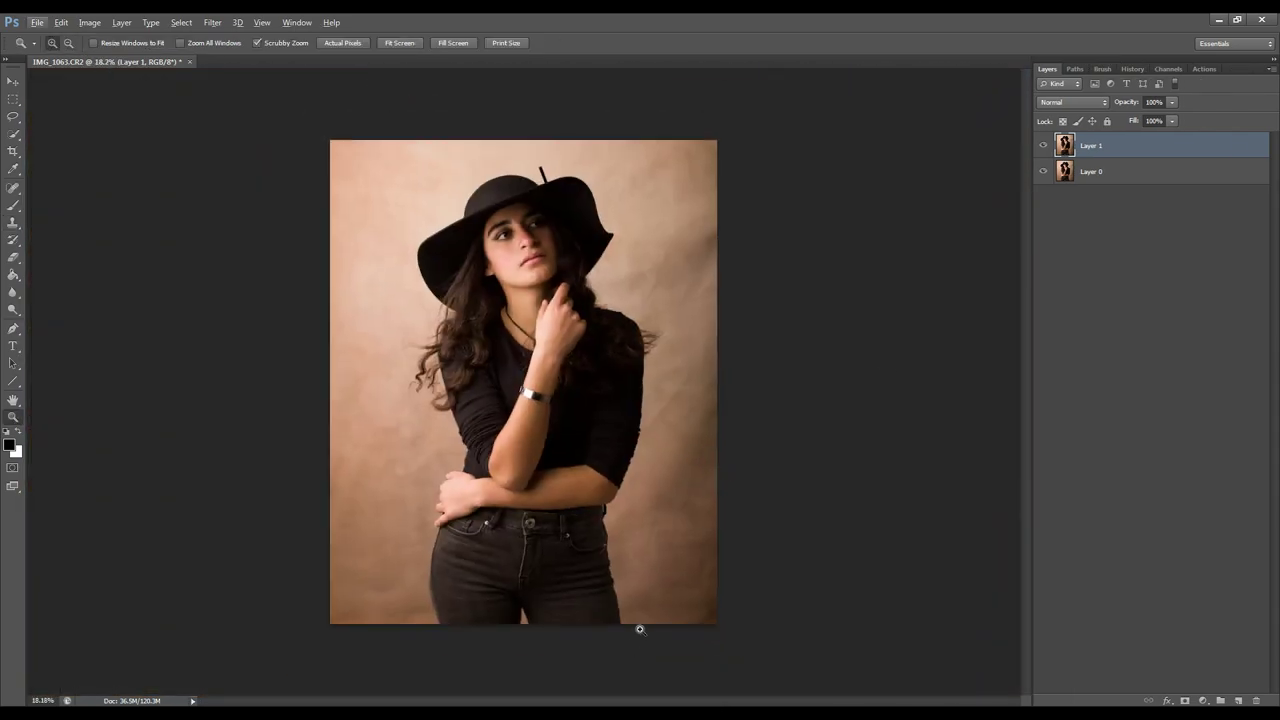
{"action": "double_click", "coordinate": [1092, 150]}
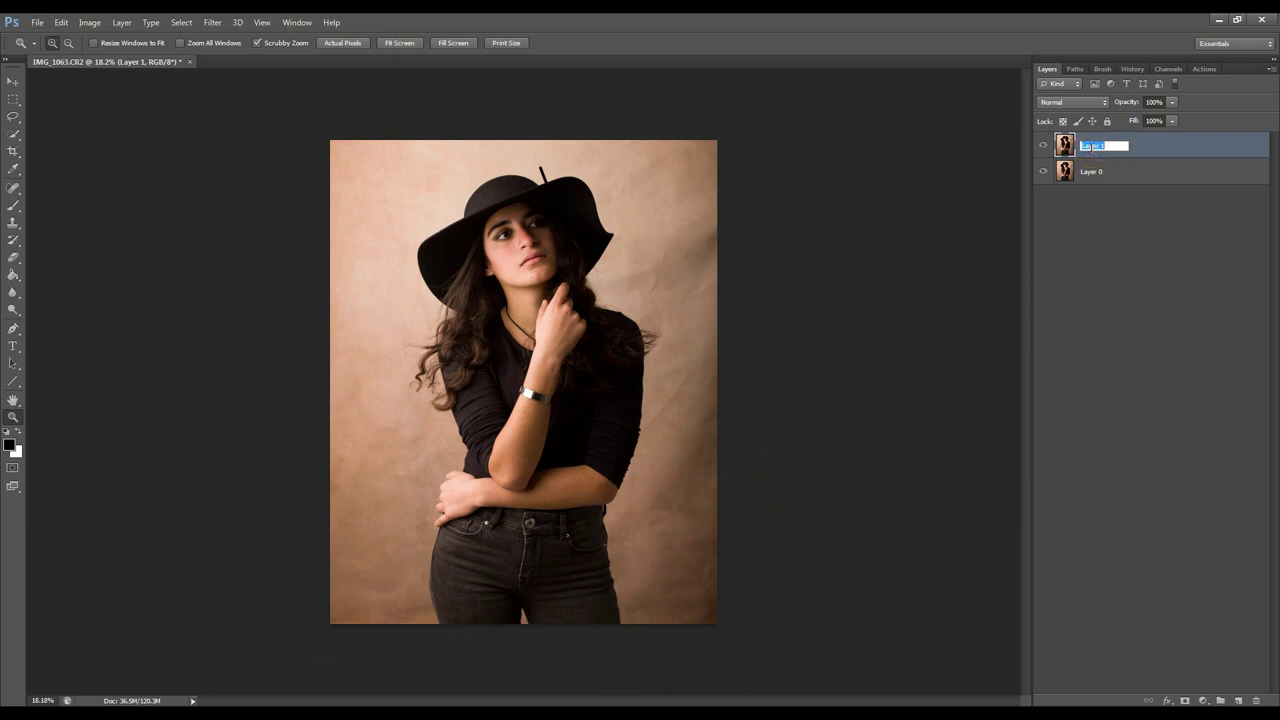
{"action": "key", "text": "Return"}
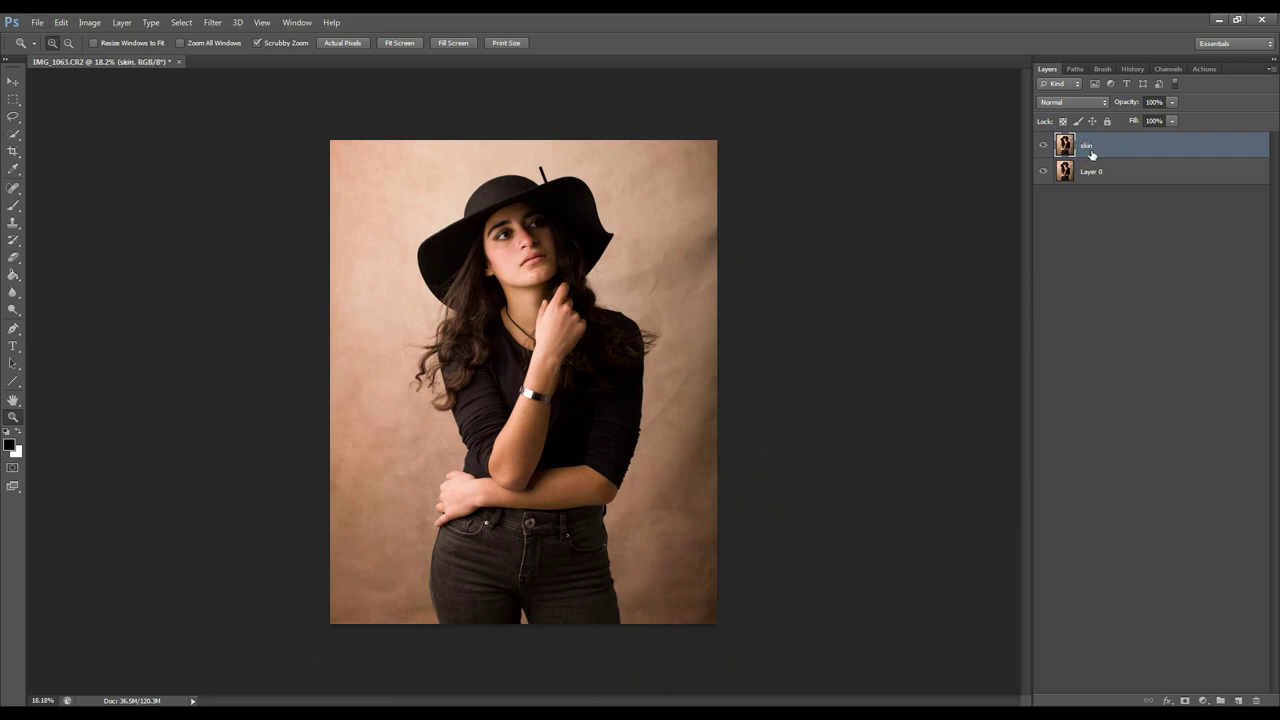
- Duplicate the skin layer and rename the copy as bkg
{"action": "key", "text": "ctrl+j"}
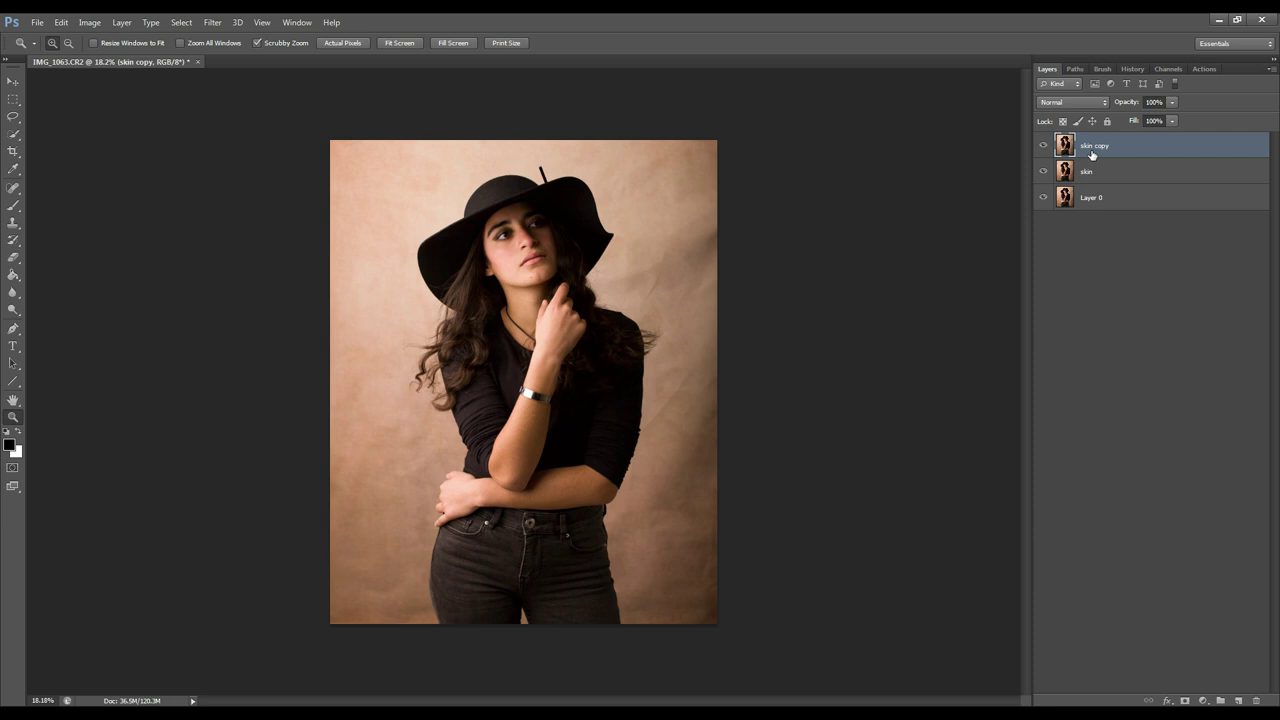
{"action": "double_click", "coordinate": [1097, 147]}
{"action": "type", "text": "bkg"}
{"action": "key", "text": "Return"}
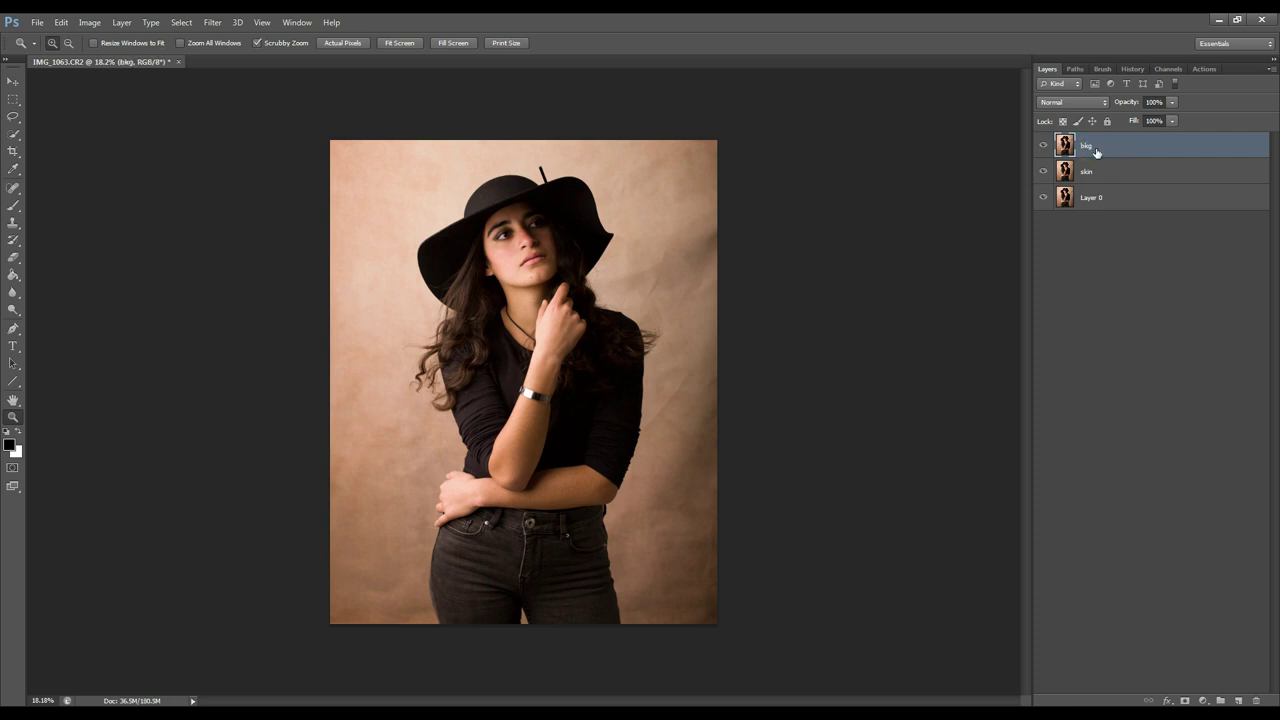
- Heal creases in the backdrop beside the hat and shoulder on the bkg layer, using a 150 px Spot Healing Brush
{"action": "scroll", "coordinate": [541, 217], "scroll_direction": "up", "scroll_amount": 6}
{"action": "scroll", "coordinate": [746, 229], "scroll_direction": "up", "scroll_amount": 3}
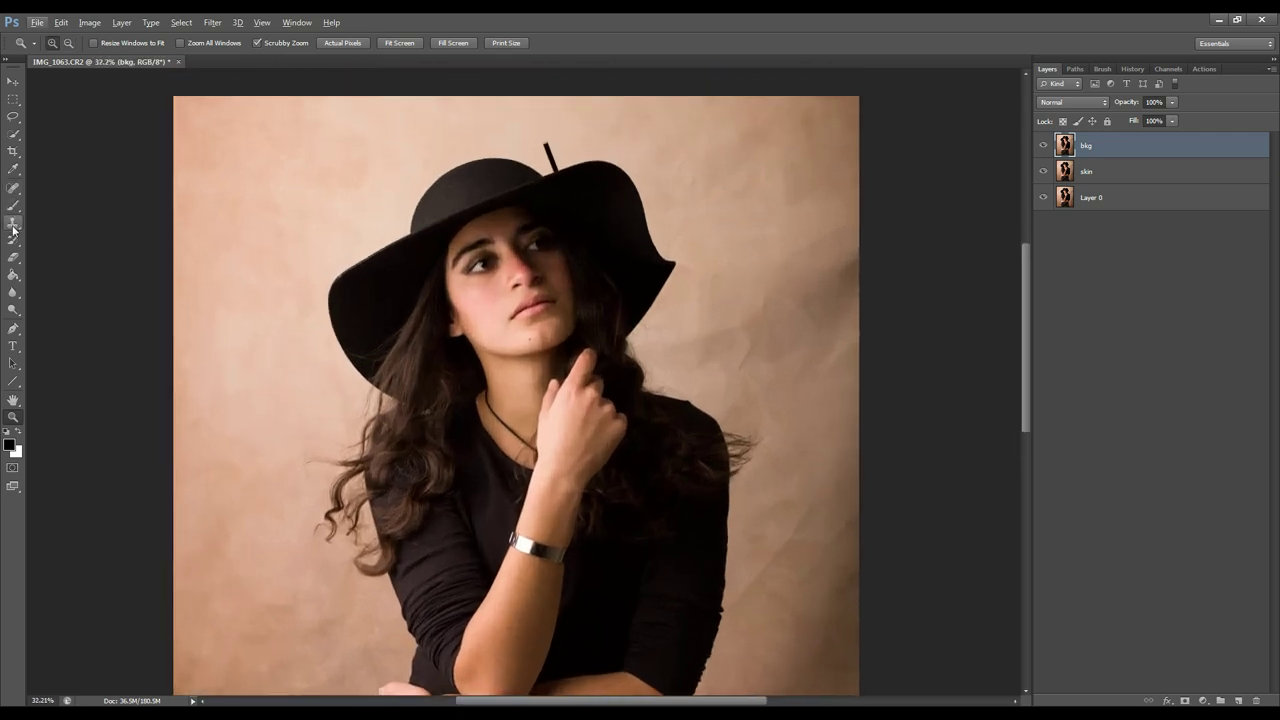
{"action": "left_click", "coordinate": [13, 188]}
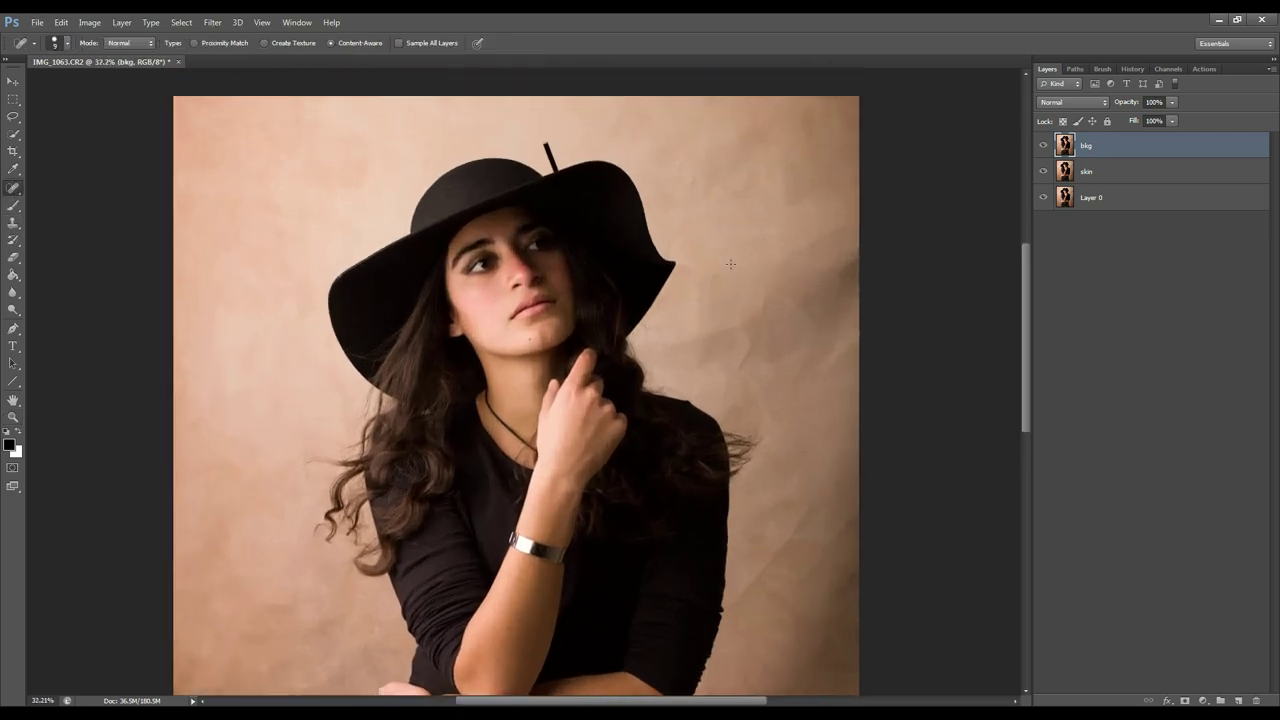
{"action": "key", "text": "bracketright"}
{"action": "left_click", "coordinate": [766, 292]}
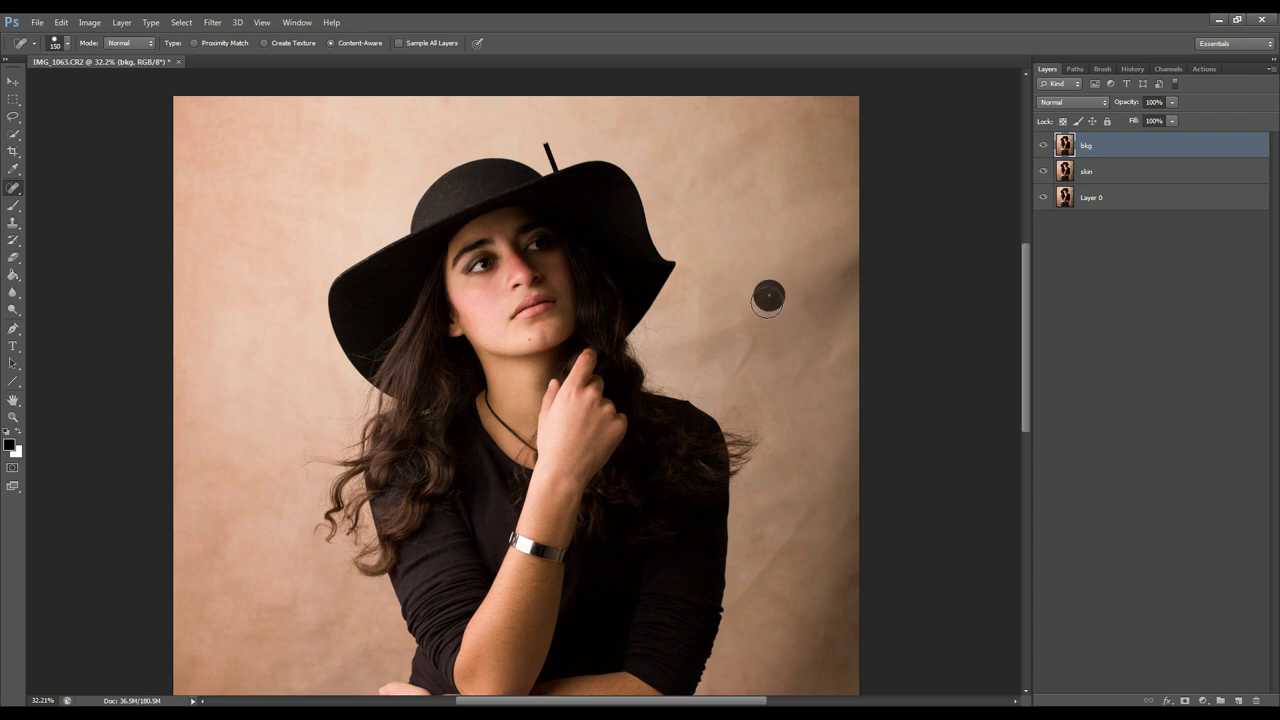
{"action": "left_click", "coordinate": [688, 184]}
{"action": "left_click", "coordinate": [794, 530]}
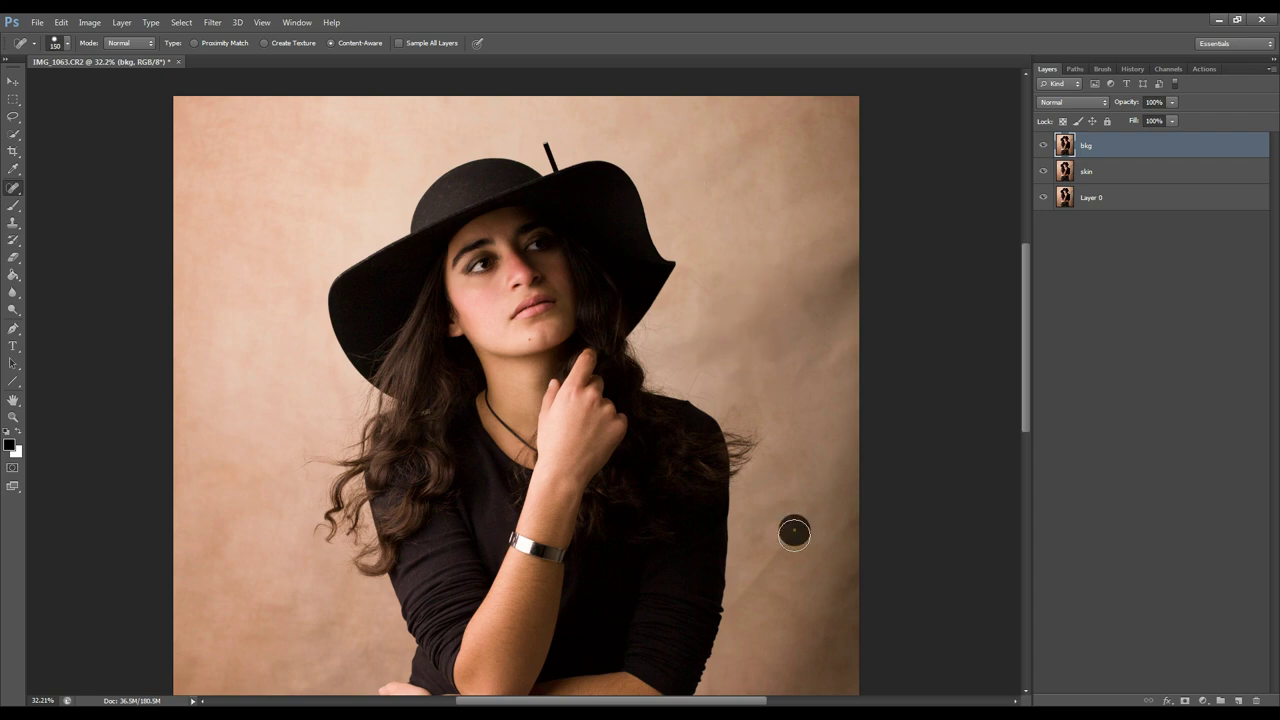
- Reduce the healing brush to 80 px and remove the remaining backdrop wrinkles on both sides of the woman
{"action": "key", "text": "bracketleft"}
{"action": "key", "text": "bracketleft"}
{"action": "key", "text": "bracketleft"}
{"action": "key", "text": "bracketleft"}
{"action": "scroll", "coordinate": [763, 450], "scroll_direction": "down", "scroll_amount": 3}
{"action": "left_click", "coordinate": [248, 542]}
{"action": "scroll", "coordinate": [723, 571], "scroll_direction": "down", "scroll_amount": 3}
{"action": "scroll", "coordinate": [803, 388], "scroll_direction": "up", "scroll_amount": 4}
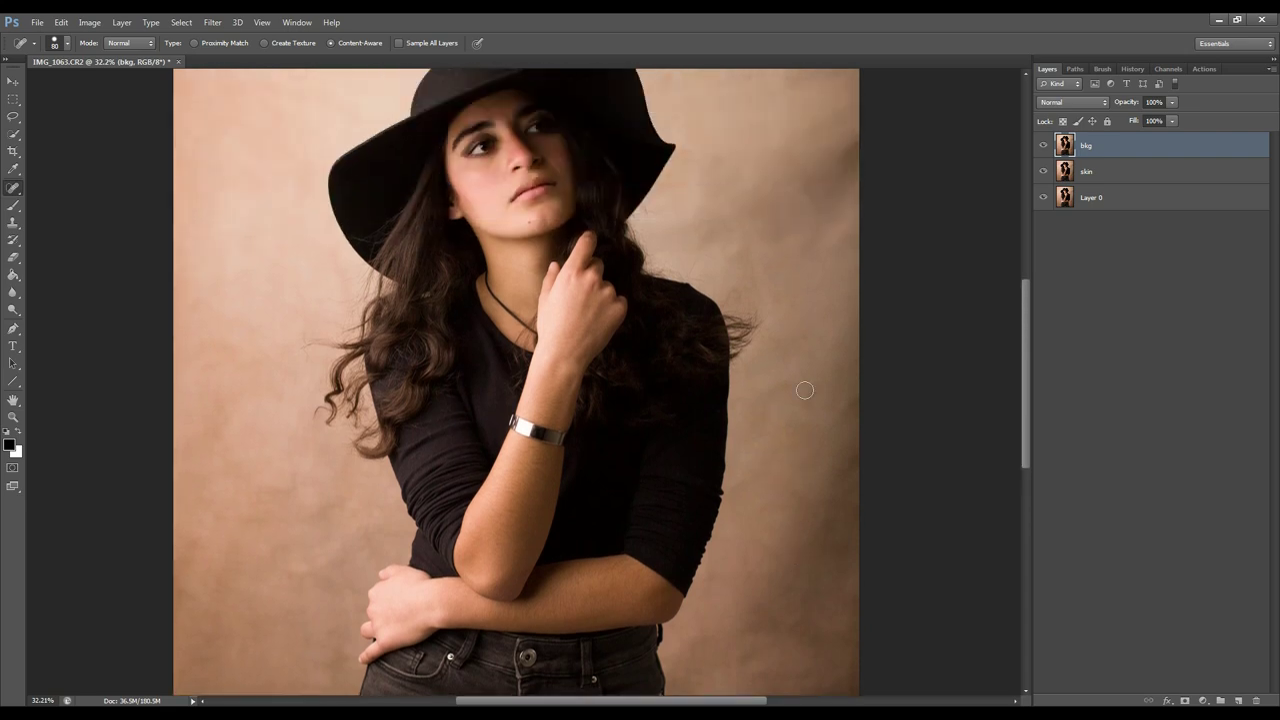
{"action": "left_click_drag", "start_coordinate": [823, 171], "coordinate": [777, 194]}
{"action": "scroll", "coordinate": [805, 350], "scroll_direction": "up", "scroll_amount": 4}
{"action": "left_click_drag", "start_coordinate": [849, 427], "coordinate": [848, 443]}
{"action": "scroll", "coordinate": [784, 503], "scroll_direction": "down", "scroll_amount": 1}
- Even out the backdrop near its darker edge with the Clone Stamp at 30% opacity, sampling beside the crease
{"action": "left_click", "coordinate": [13, 222]}
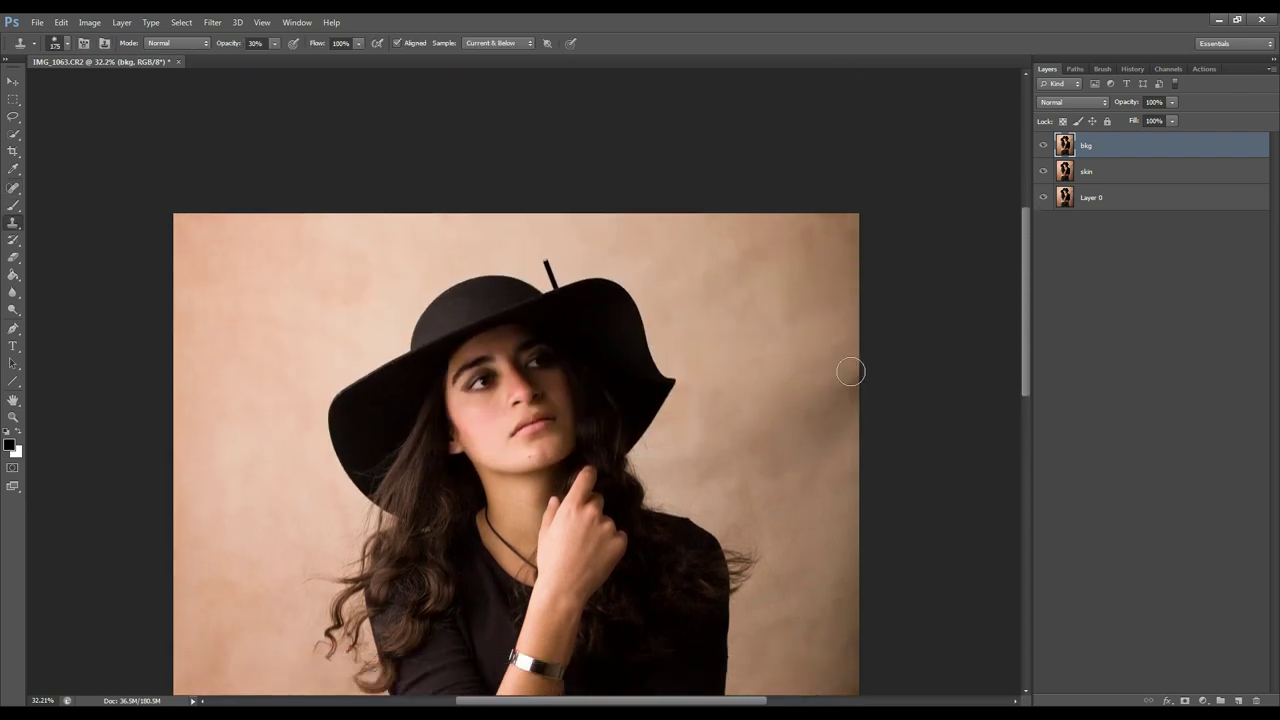
{"action": "left_click", "coordinate": [850, 372], "text": "alt"}
{"action": "left_click", "coordinate": [808, 624]}
- Clone backdrop over the flyaway hairs above the shoulder with a smaller Clone Stamp brush at 100% opacity
{"action": "key", "text": "bracketleft"}
{"action": "scroll", "coordinate": [722, 500], "scroll_direction": "up", "scroll_amount": 3}
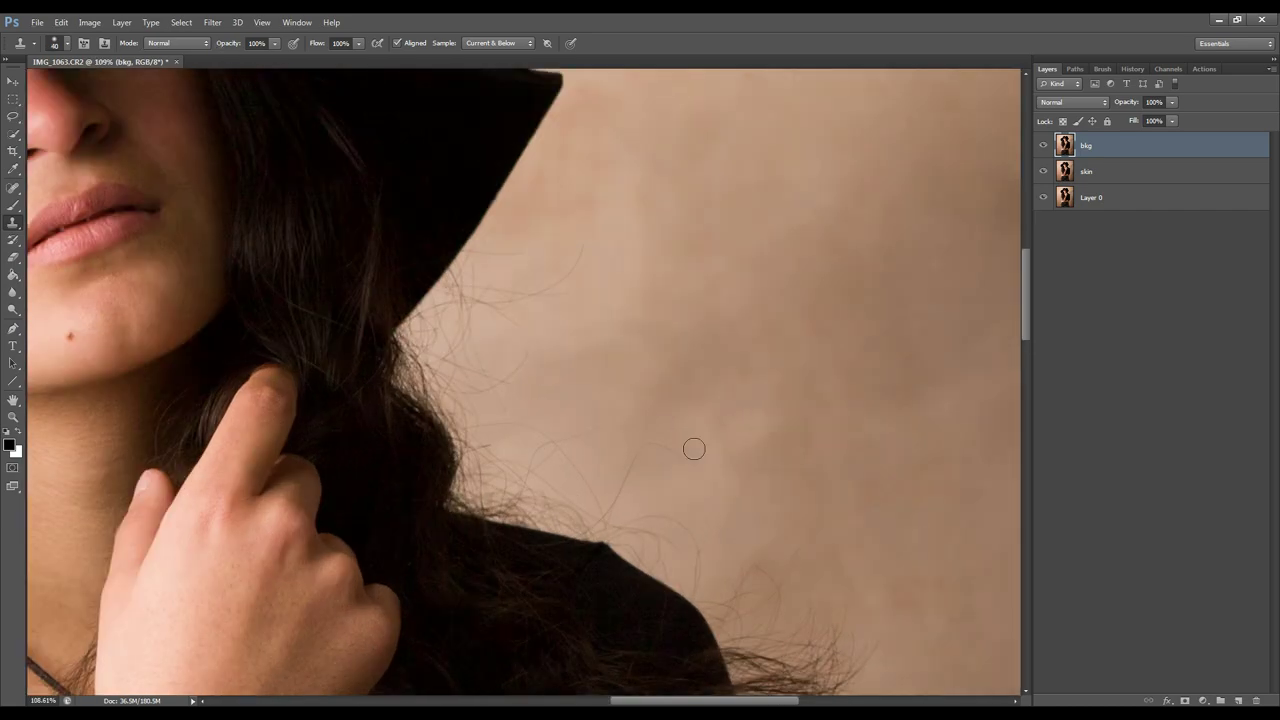
{"action": "left_click_drag", "start_coordinate": [638, 449], "coordinate": [620, 491]}
- Heal stray hairs around the hat brim and black top with the Spot Healing Brush, reducing it to 10 px
{"action": "scroll", "coordinate": [642, 301], "scroll_direction": "down", "scroll_amount": 3}
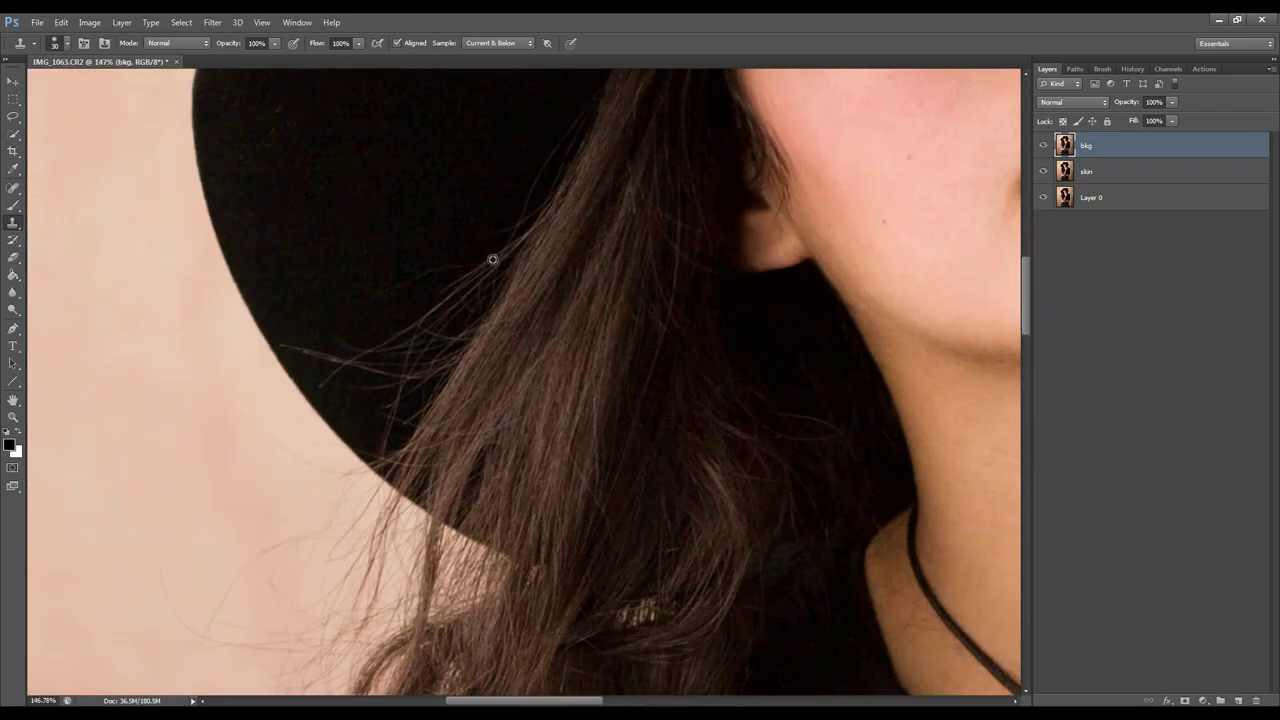
{"action": "key", "text": "j"}
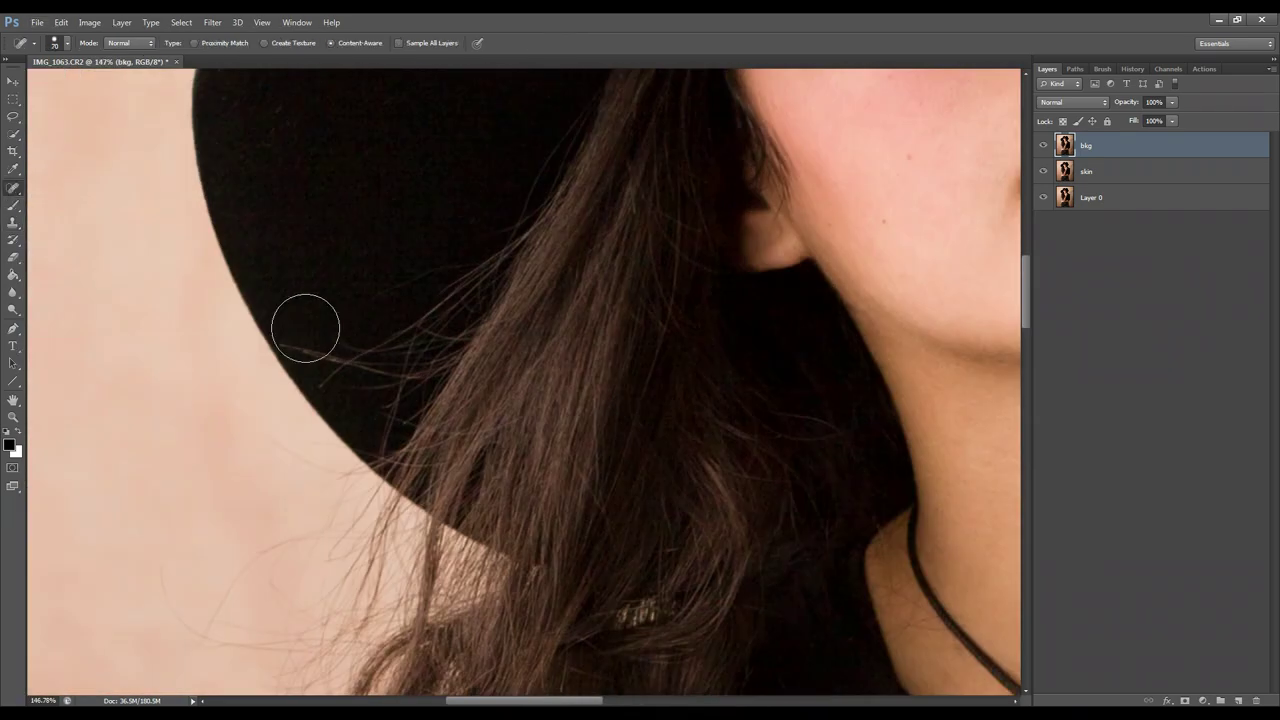
{"action": "scroll", "coordinate": [667, 425], "scroll_direction": "down", "scroll_amount": 3}
{"action": "scroll", "coordinate": [778, 589], "scroll_direction": "up", "scroll_amount": 3}
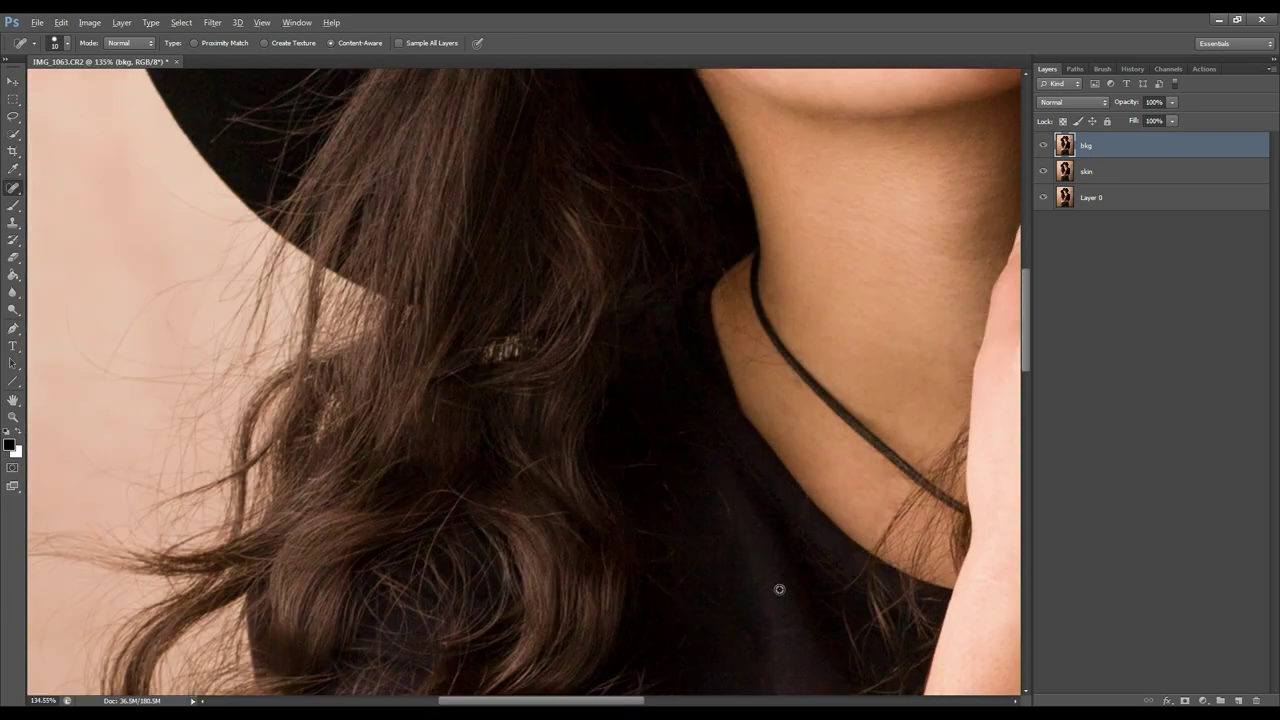
{"action": "scroll", "coordinate": [778, 589], "scroll_direction": "down", "scroll_amount": 5}
{"action": "scroll", "coordinate": [585, 466], "scroll_direction": "up", "scroll_amount": 3}
{"action": "left_click_drag", "start_coordinate": [600, 511], "coordinate": [602, 542]}
{"action": "scroll", "coordinate": [546, 355], "scroll_direction": "down", "scroll_amount": 3}
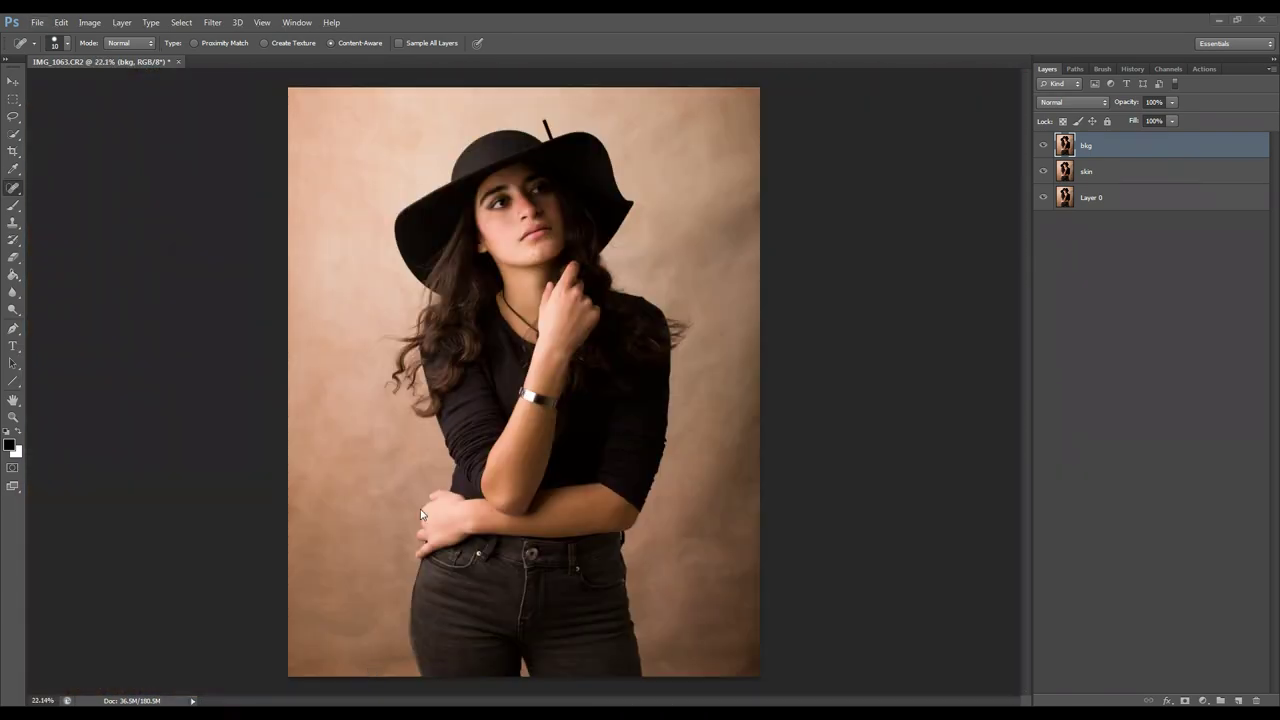
- Enlarge the Spot Healing Brush to 125 px and heal the backdrop blotches on both sides of the jeans
{"action": "scroll", "coordinate": [430, 450], "scroll_direction": "up", "scroll_amount": 3}
{"action": "scroll", "coordinate": [430, 470], "scroll_direction": "up", "scroll_amount": 1}
{"action": "key", "text": "bracketright"}
{"action": "key", "text": "bracketright"}
{"action": "key", "text": "bracketright"}
{"action": "key", "text": "bracketright"}
{"action": "key", "text": "bracketright"}
{"action": "key", "text": "bracketright"}
{"action": "key", "text": "bracketright"}
{"action": "key", "text": "bracketright"}
{"action": "key", "text": "bracketright"}
{"action": "key", "text": "bracketright"}
{"action": "left_click_drag", "start_coordinate": [405, 560], "coordinate": [298, 588]}
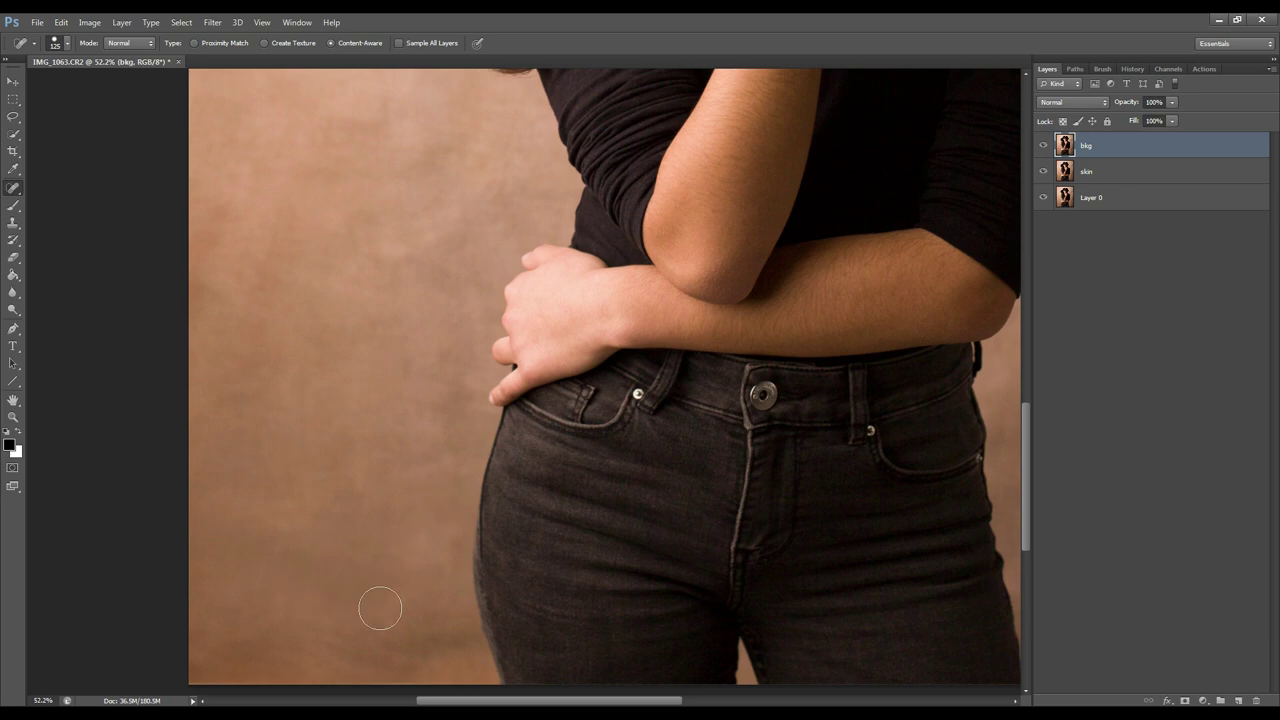
{"action": "scroll", "coordinate": [380, 606], "scroll_direction": "down", "scroll_amount": 3}
{"action": "left_click_drag", "start_coordinate": [688, 526], "coordinate": [704, 540]}
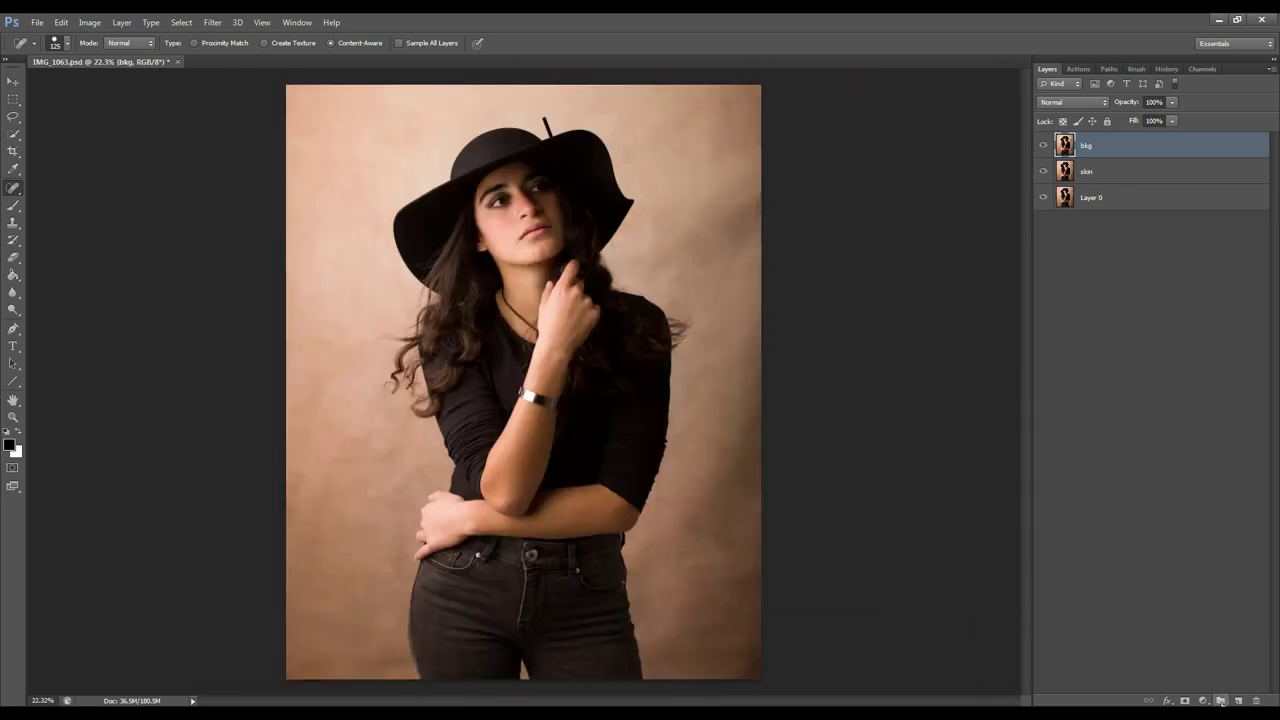
- Add a Levels adjustment layer with input levels 8, 1.02 and 252 and output levels 8 and 254
{"action": "left_click", "coordinate": [1203, 701]}
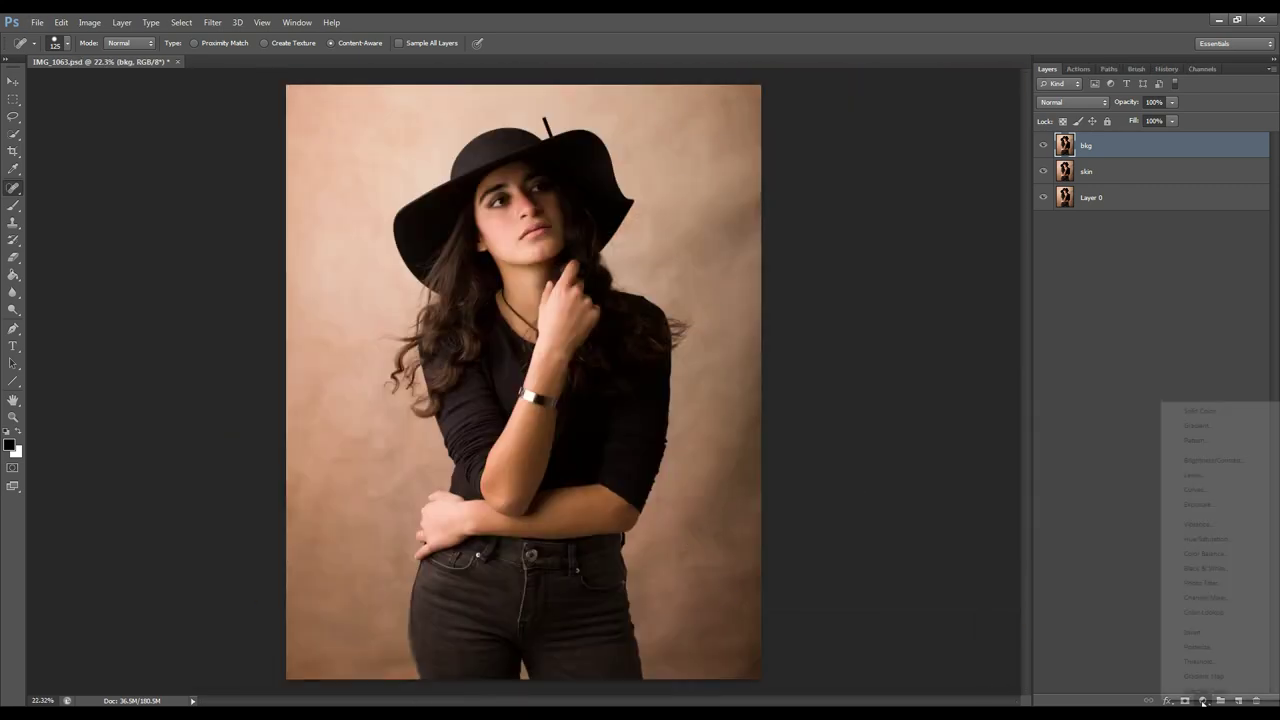
{"action": "left_click", "coordinate": [1208, 475]}
{"action": "left_click_drag", "start_coordinate": [983, 319], "coordinate": [923, 319]}
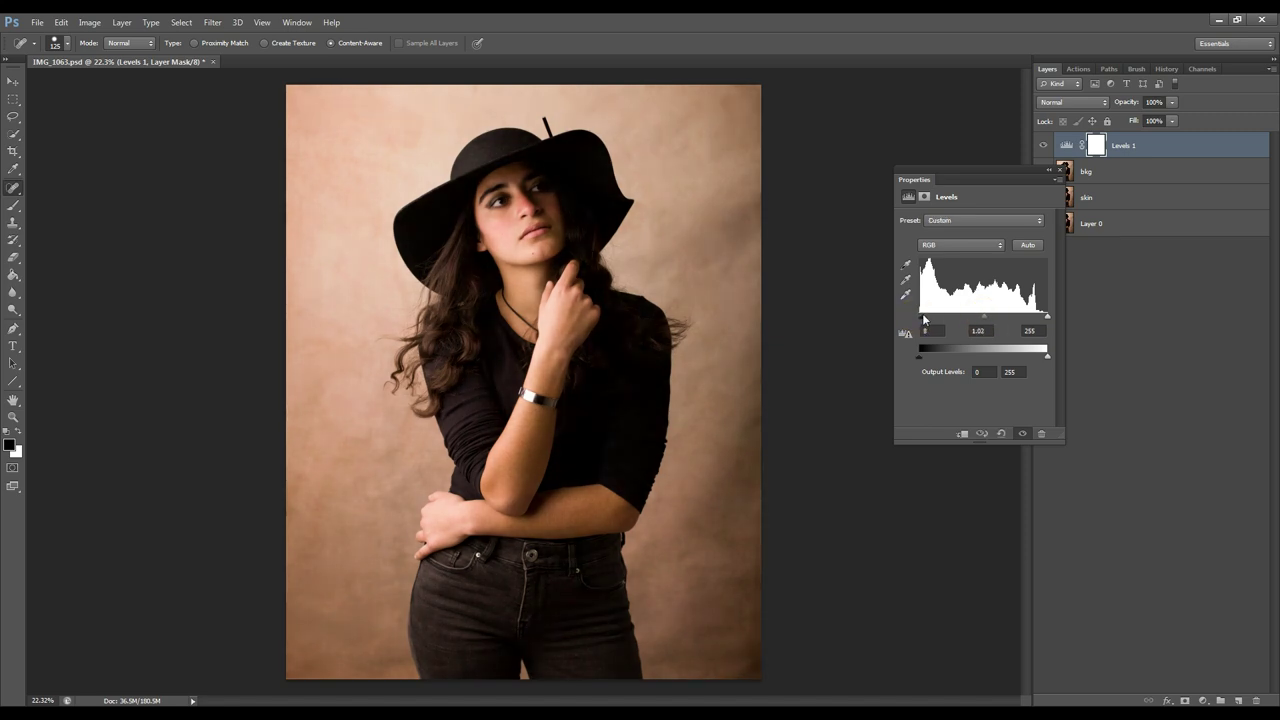
{"action": "left_click_drag", "start_coordinate": [1047, 315], "coordinate": [1045, 358]}
{"action": "left_click_drag", "start_coordinate": [920, 357], "coordinate": [924, 360]}
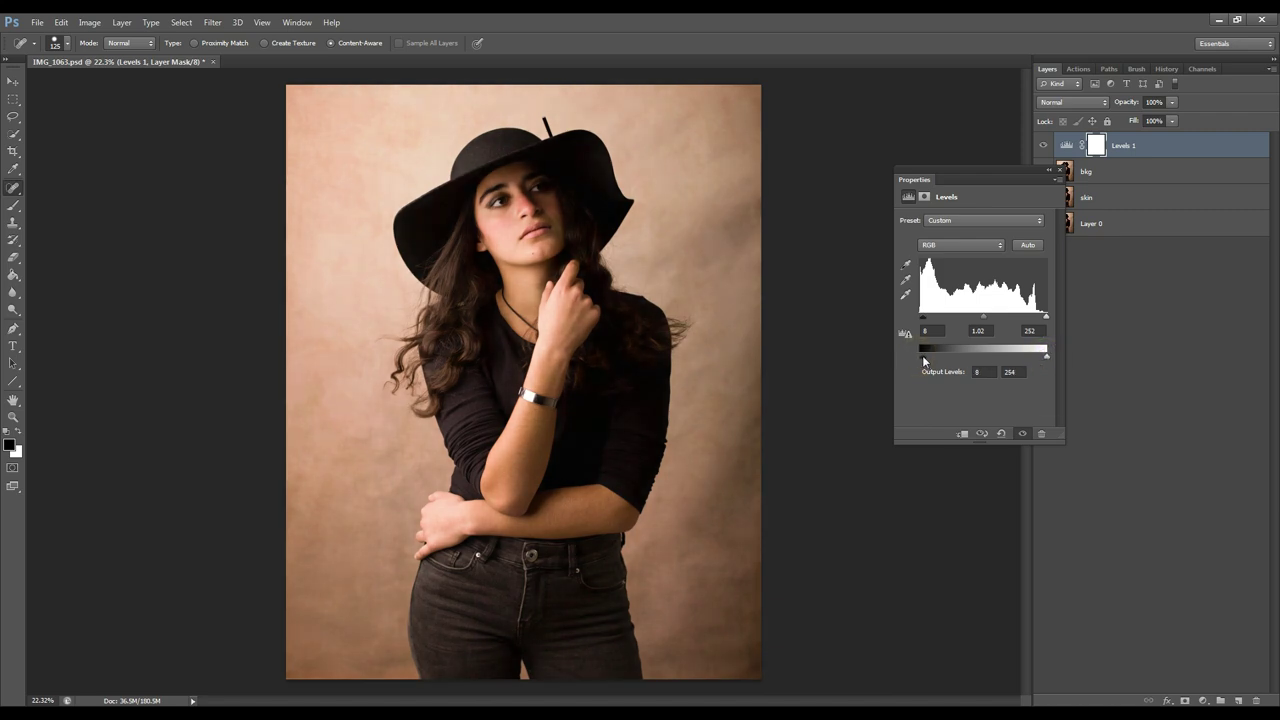
{"action": "left_click", "coordinate": [1060, 171]}
- Compare the portrait with and without the Levels adjustment
{"action": "left_click", "coordinate": [1044, 146]}
{"action": "left_click", "coordinate": [1043, 146]}
{"action": "left_click", "coordinate": [1043, 146]}
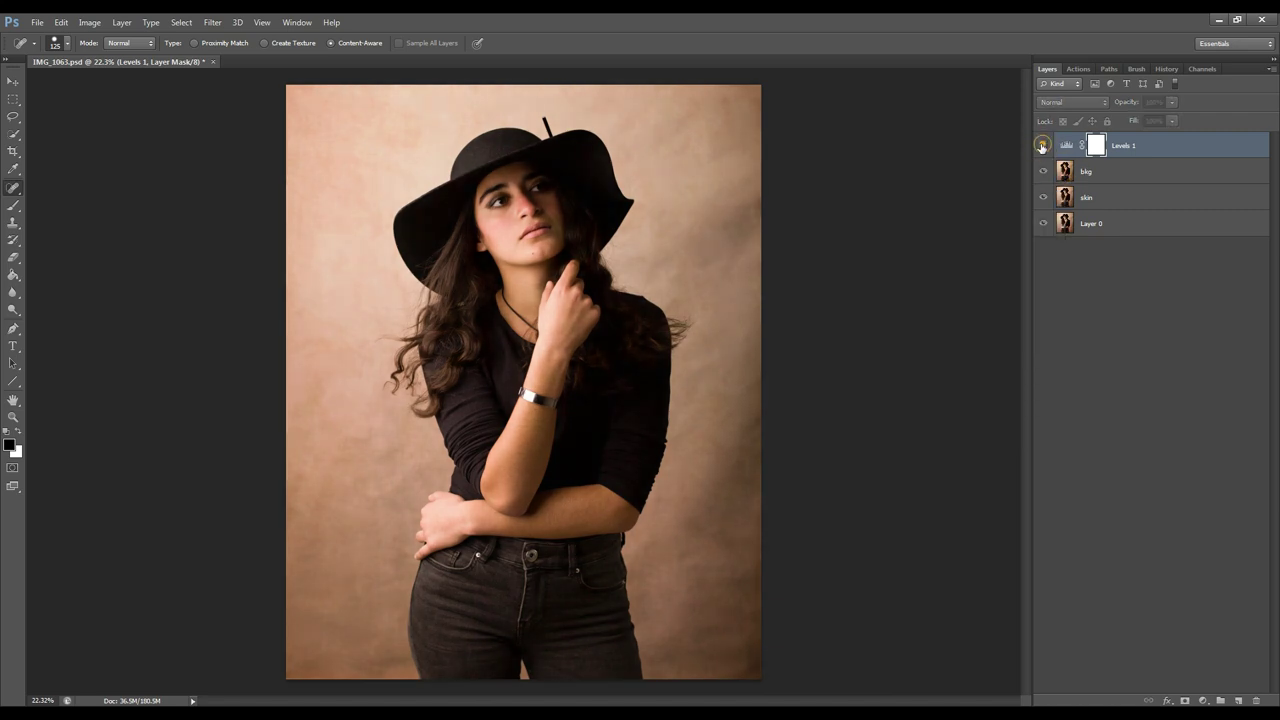
{"action": "left_click", "coordinate": [1041, 146]}
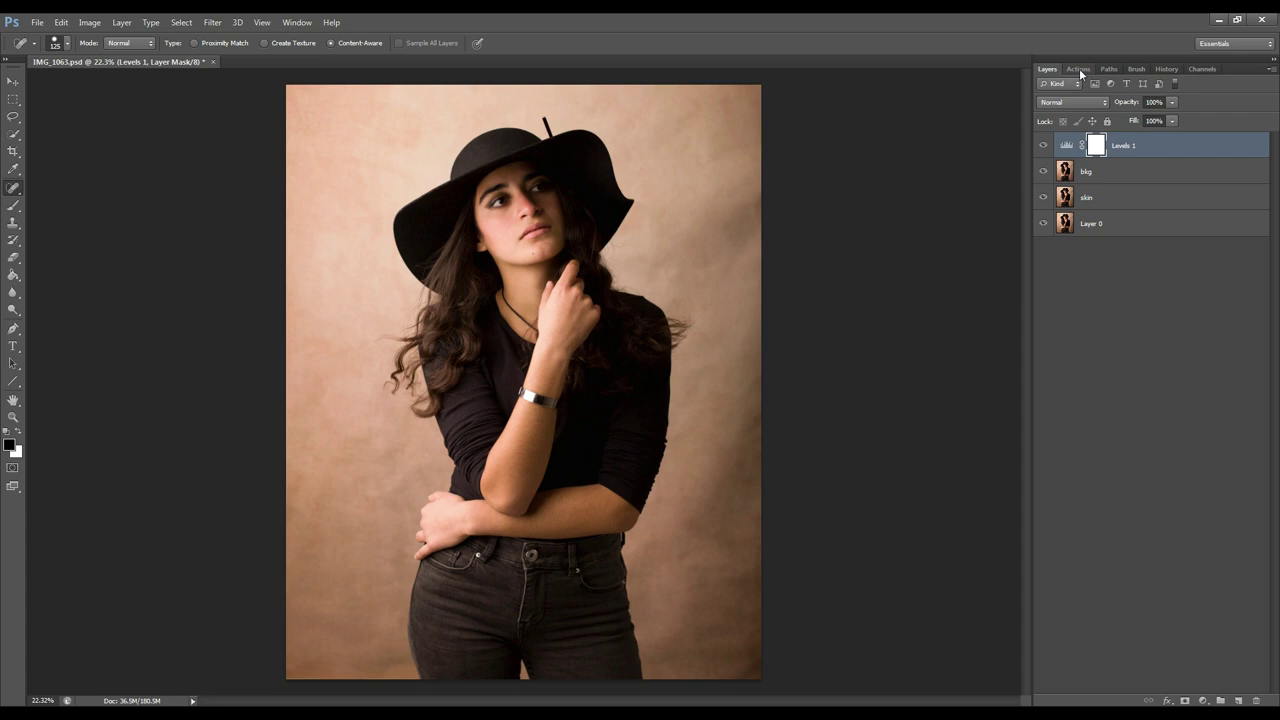
- Run the Frequecy_Separation action from the Skin Retouching set
{"action": "left_click", "coordinate": [1078, 69]}
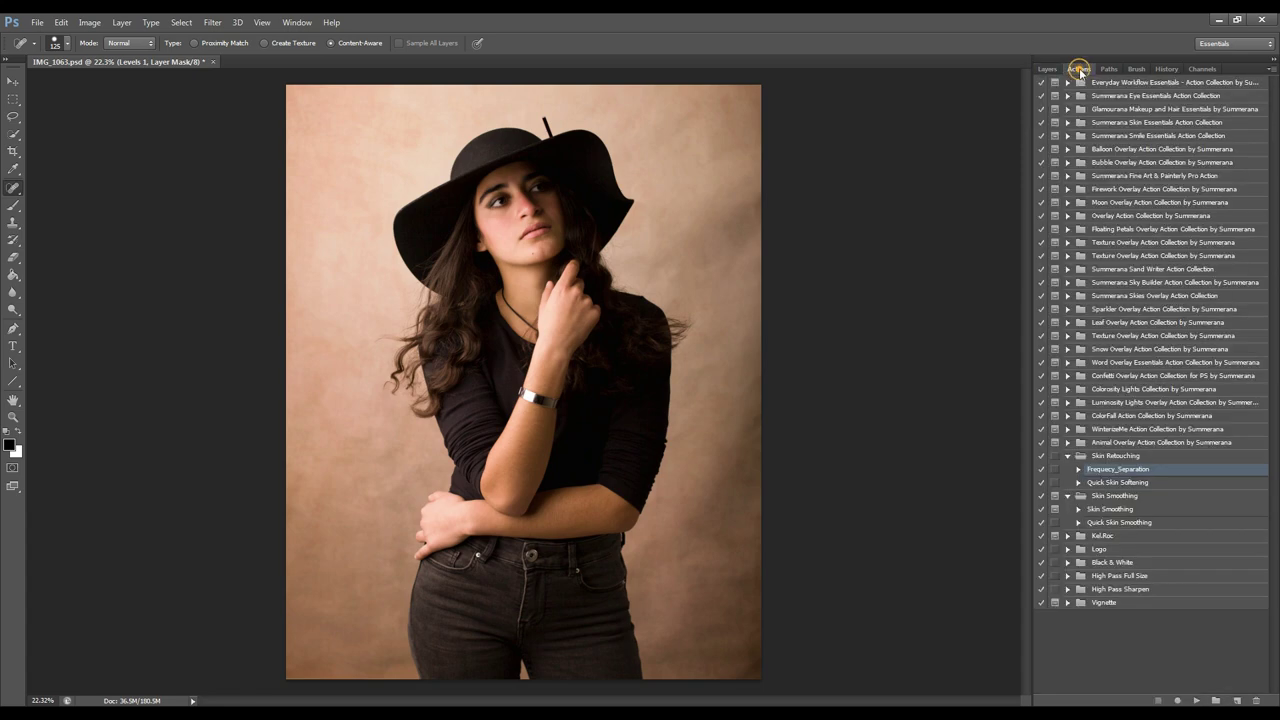
{"action": "left_click", "coordinate": [1106, 458]}
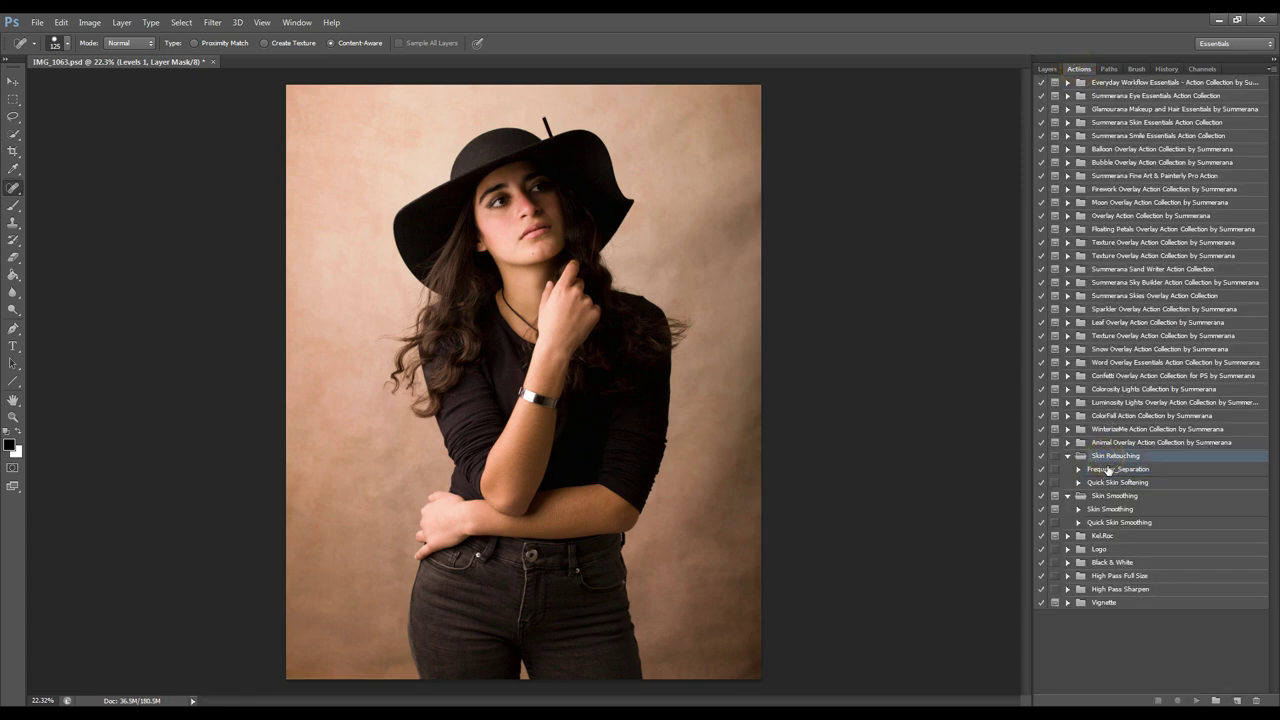
{"action": "left_click", "coordinate": [1108, 470]}
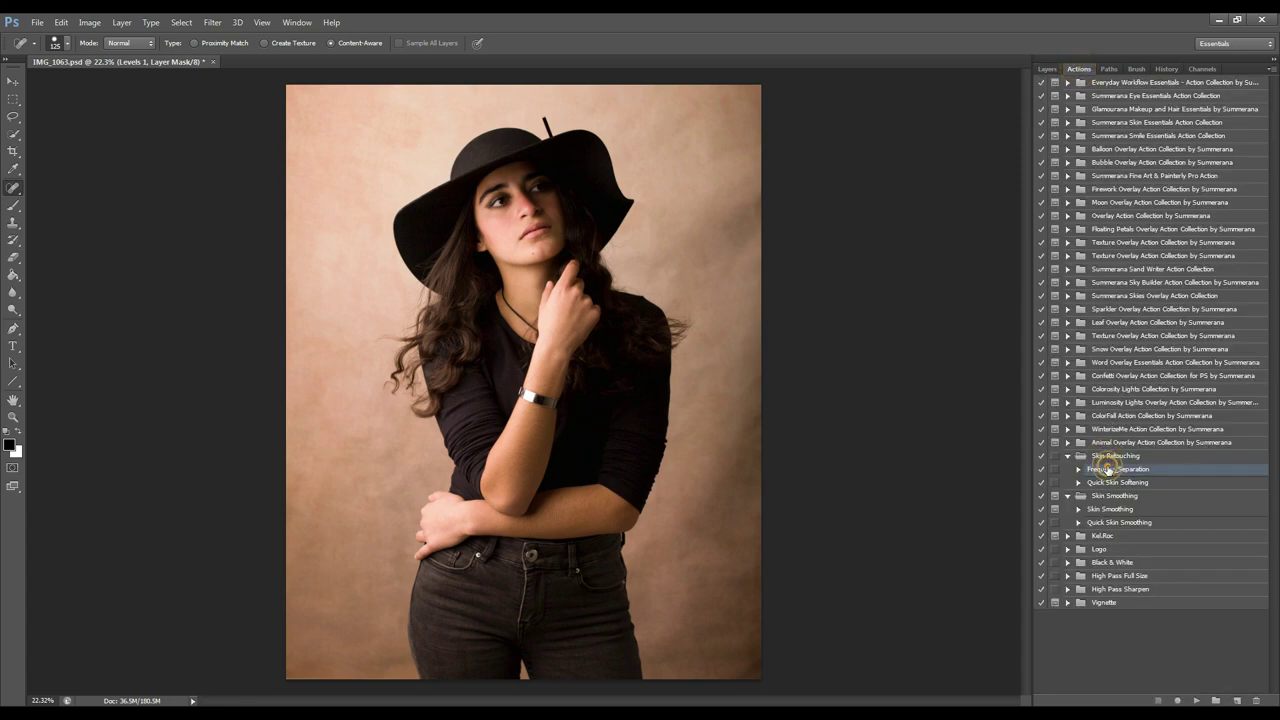
{"action": "left_click", "coordinate": [1194, 700]}
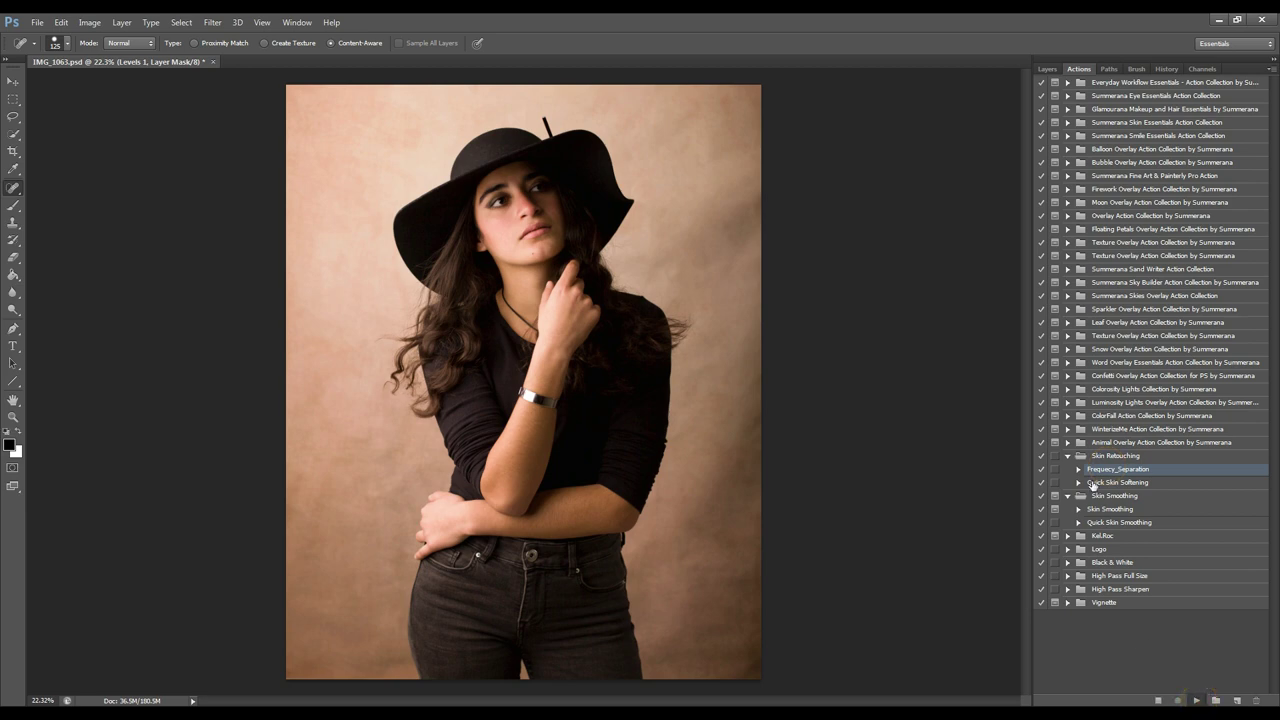
- Delete the Blemish and Remove Blemishes layers created by the action
{"action": "left_click", "coordinate": [1047, 69]}
{"action": "left_click", "coordinate": [1132, 261]}
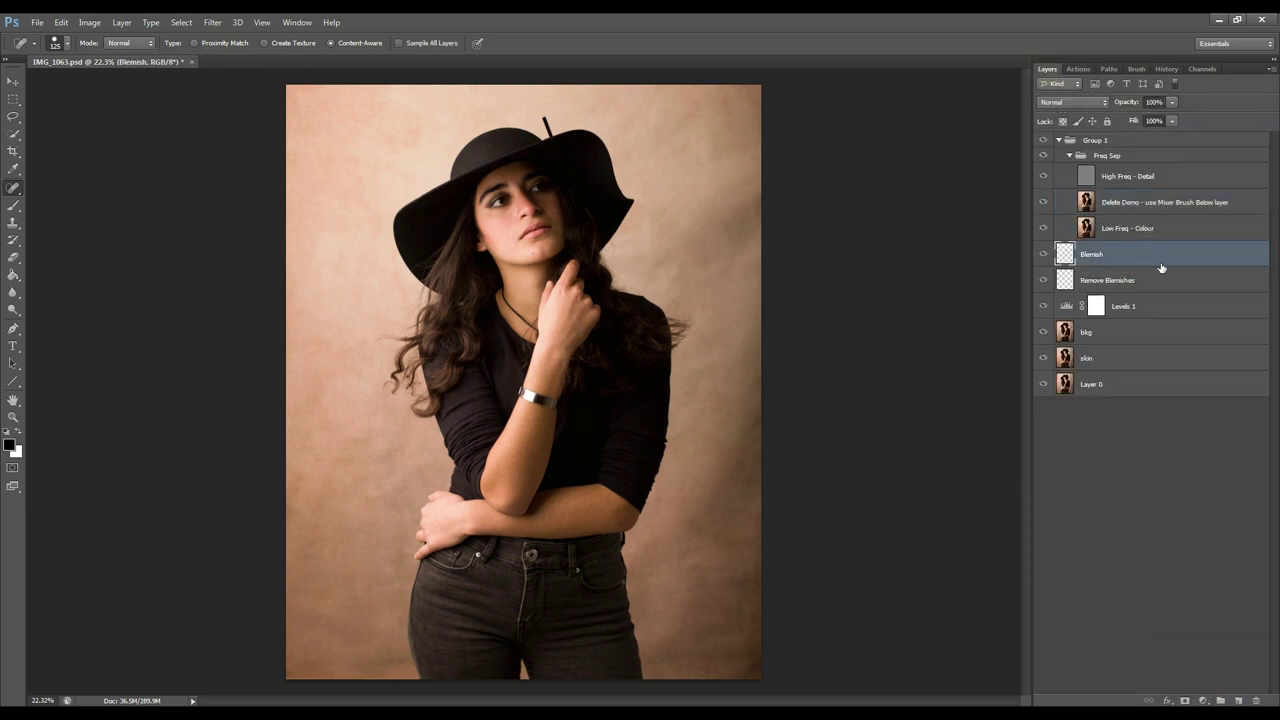
{"action": "left_click", "coordinate": [1155, 285], "text": "shift"}
{"action": "key", "text": "Delete"}
- Rename the Delete Demo layer in the Freq Sep group as paint
{"action": "left_click", "coordinate": [1143, 200]}
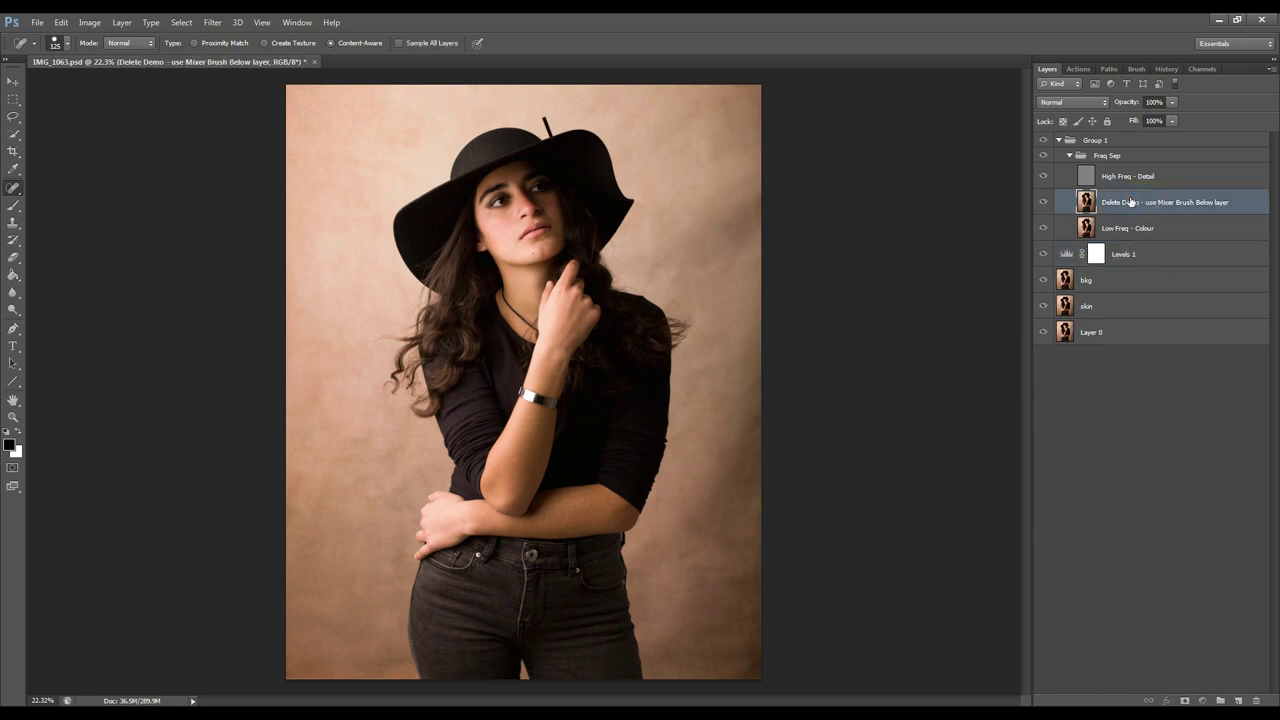
{"action": "double_click", "coordinate": [1128, 202]}
{"action": "type", "text": "paint"}
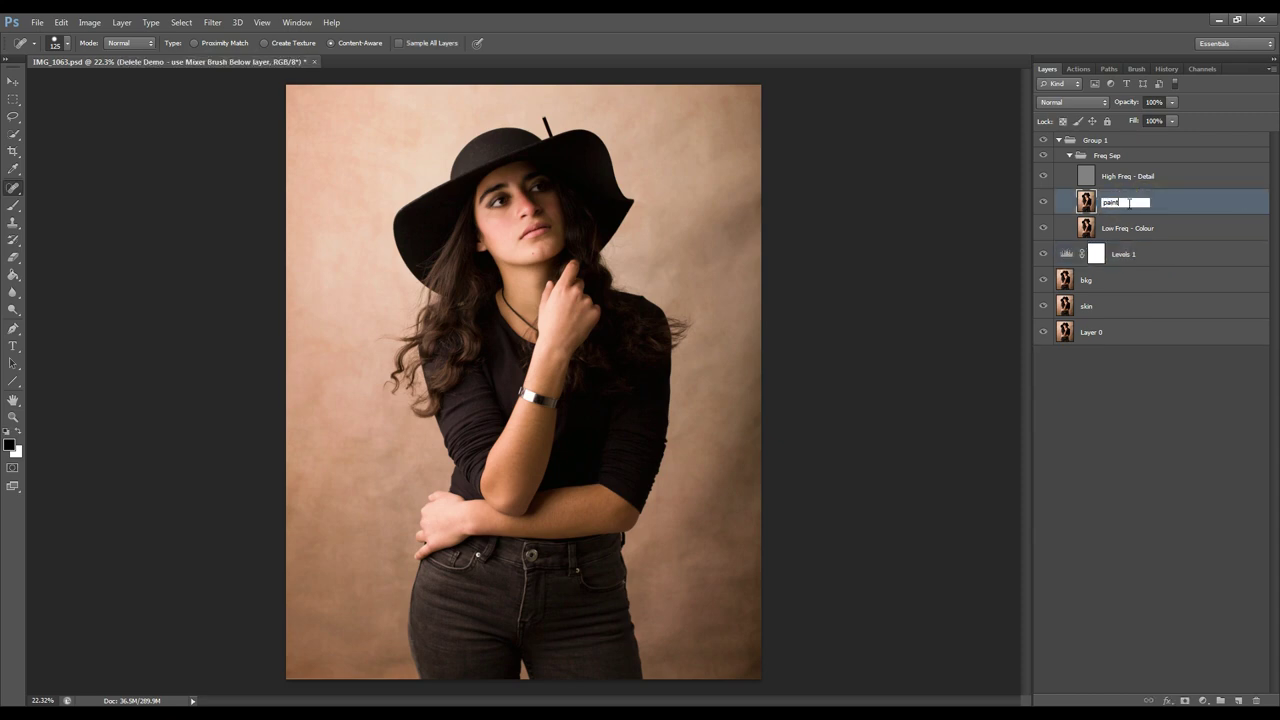
{"action": "key", "text": "Return"}
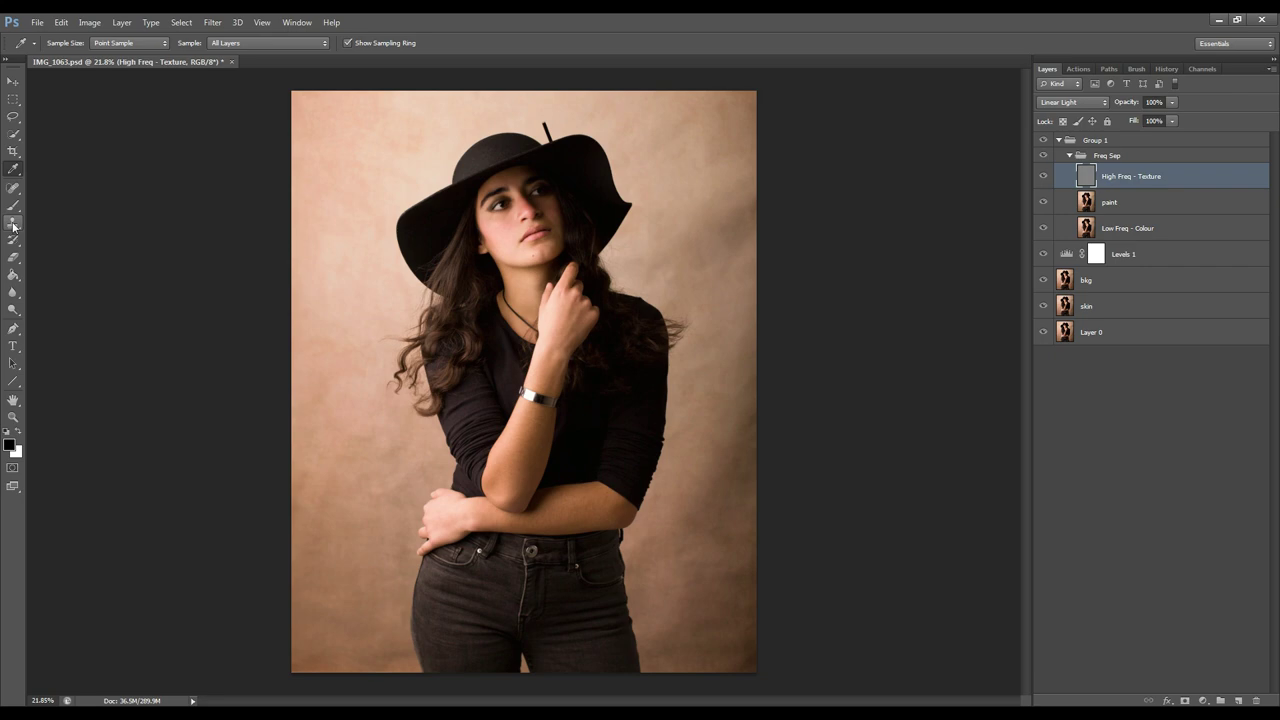
- Clone clean skin texture over the forehead on the High Freq - Texture layer with a 25 px Clone Stamp at 60% opacity
{"action": "left_click", "coordinate": [13, 223]}
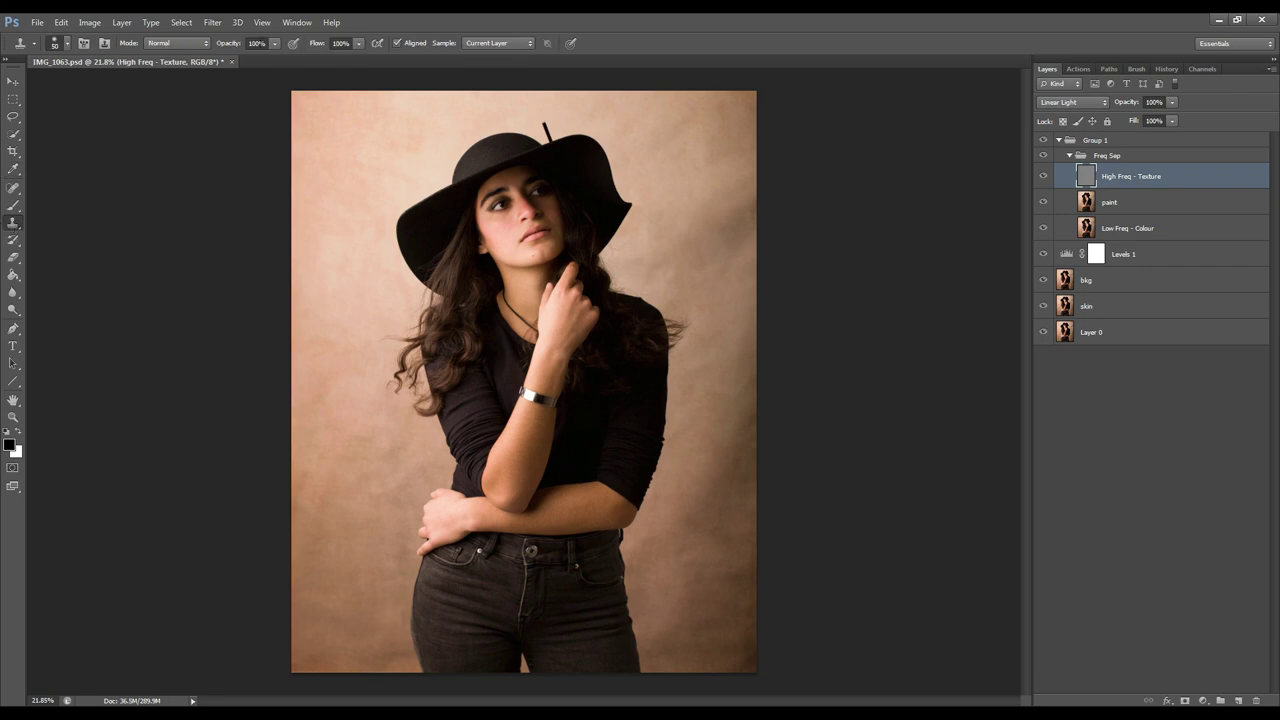
{"action": "scroll", "coordinate": [566, 222], "scroll_direction": "up", "scroll_amount": 10}
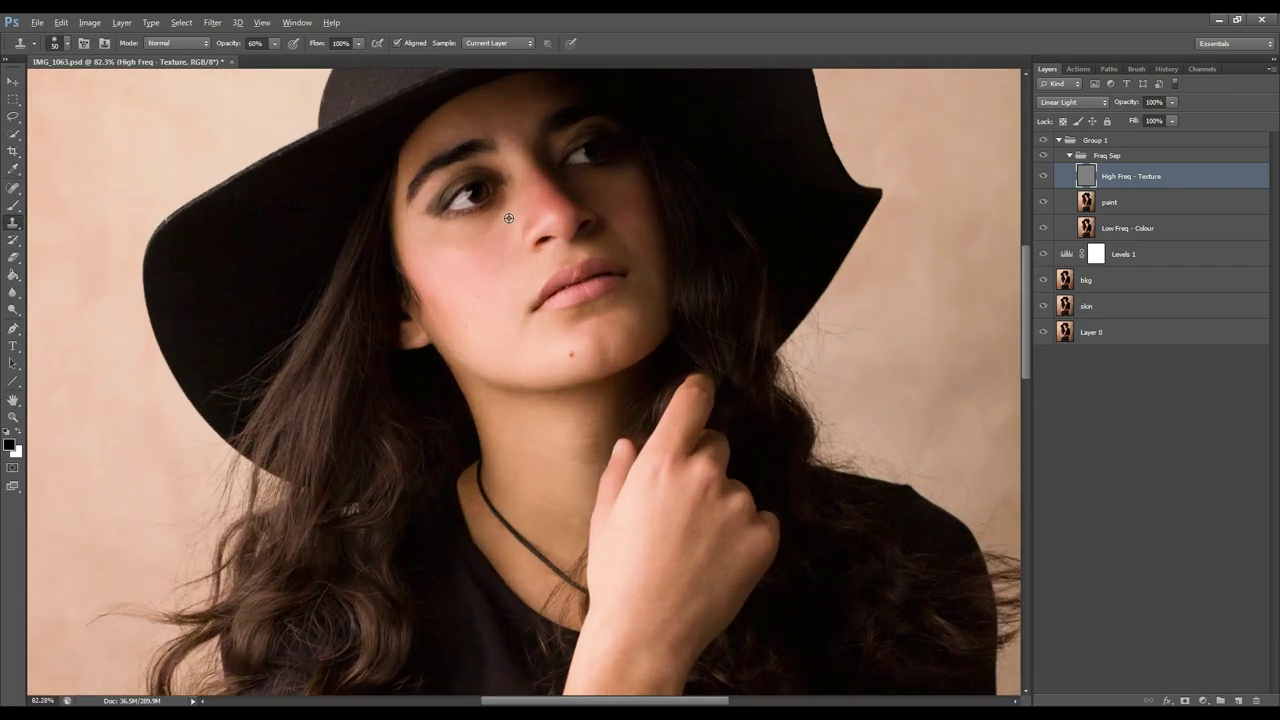
{"action": "key", "text": "["}
{"action": "key", "text": "["}
{"action": "key", "text": "["}
{"action": "key", "text": "["}
{"action": "key", "text": "["}
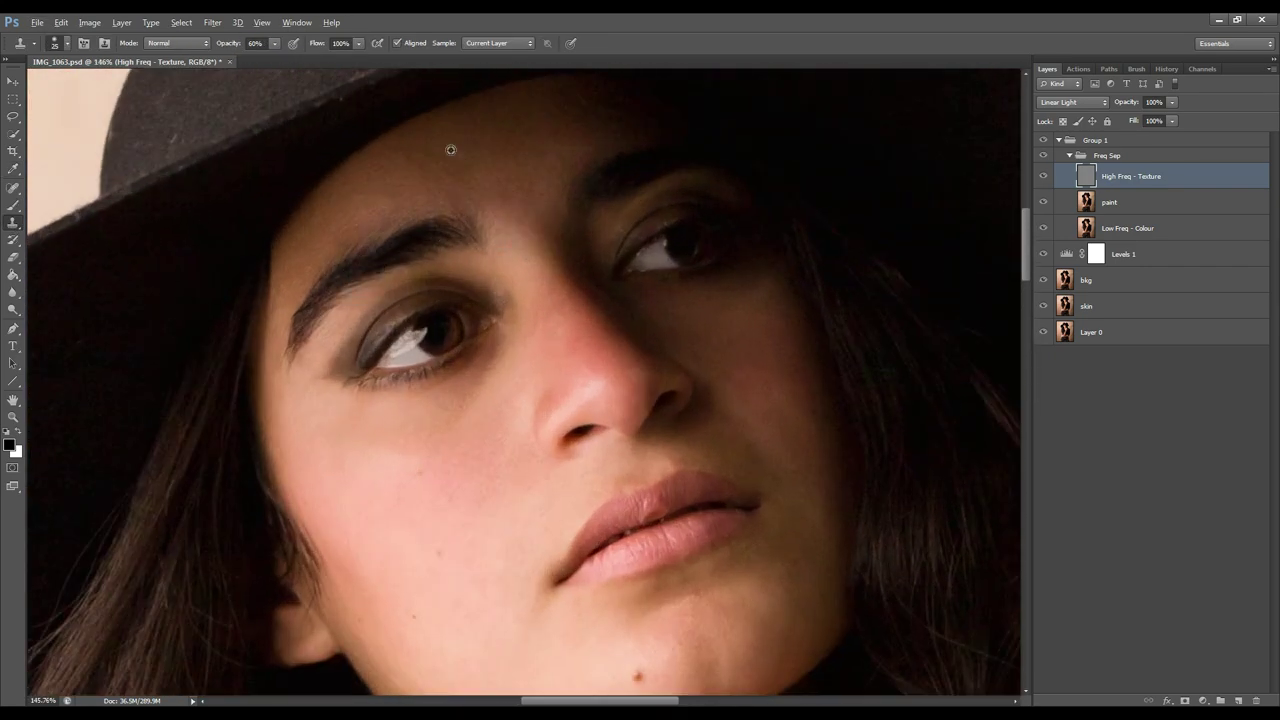
{"action": "left_click", "coordinate": [443, 164]}
{"action": "left_click", "coordinate": [398, 187], "text": "alt"}
{"action": "left_click", "coordinate": [369, 188]}
{"action": "left_click", "coordinate": [402, 176], "text": "alt"}
{"action": "left_click", "coordinate": [378, 169]}
{"action": "left_click", "coordinate": [407, 175], "text": "alt"}
{"action": "left_click", "coordinate": [371, 198]}
- Lower the Clone Stamp to 40% opacity and 80% flow and smooth the forehead texture just above the brightly lit eyebrow
{"action": "left_click", "coordinate": [1044, 141]}
{"action": "left_click_drag", "start_coordinate": [323, 46], "coordinate": [239, 46]}
{"action": "scroll", "coordinate": [495, 77], "scroll_direction": "up", "scroll_amount": 4}
{"action": "left_click", "coordinate": [485, 220], "text": "alt"}
{"action": "left_click", "coordinate": [414, 236]}
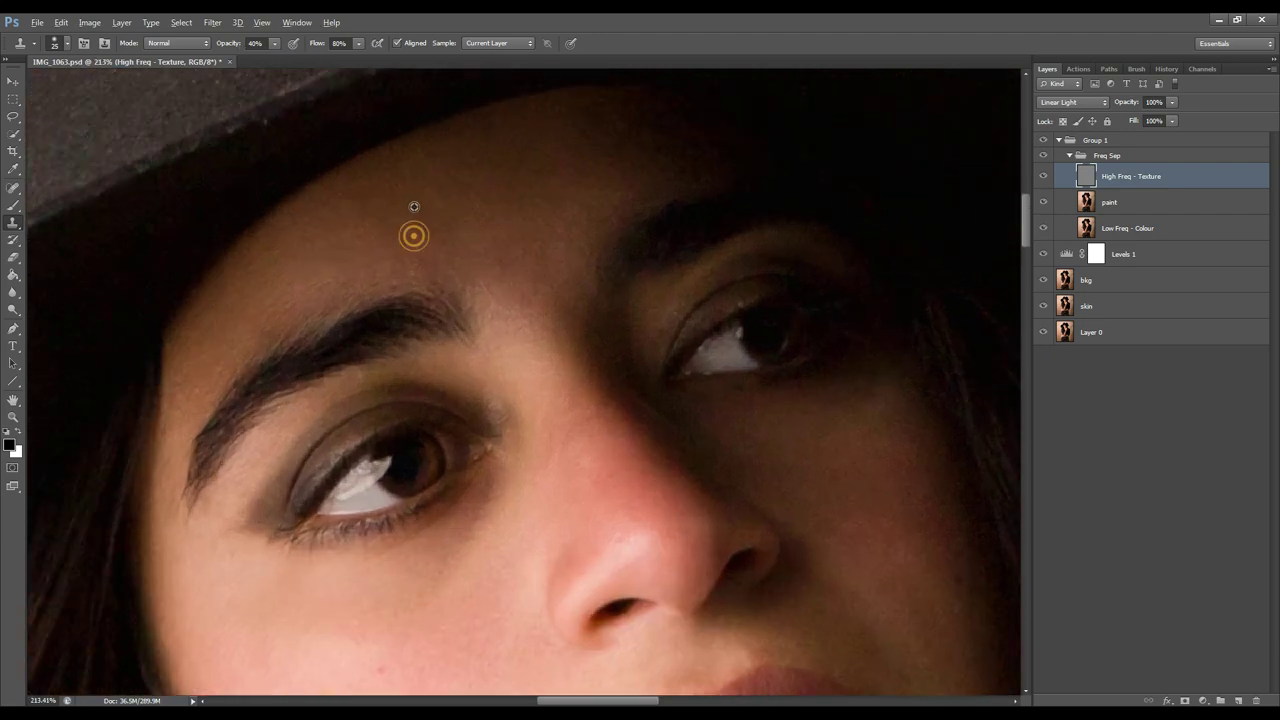
{"action": "left_click", "coordinate": [414, 206], "text": "alt"}
{"action": "left_click", "coordinate": [362, 230]}
{"action": "left_click", "coordinate": [514, 220], "text": "alt"}
{"action": "left_click", "coordinate": [486, 254]}
{"action": "left_click", "coordinate": [336, 251], "text": "alt"}
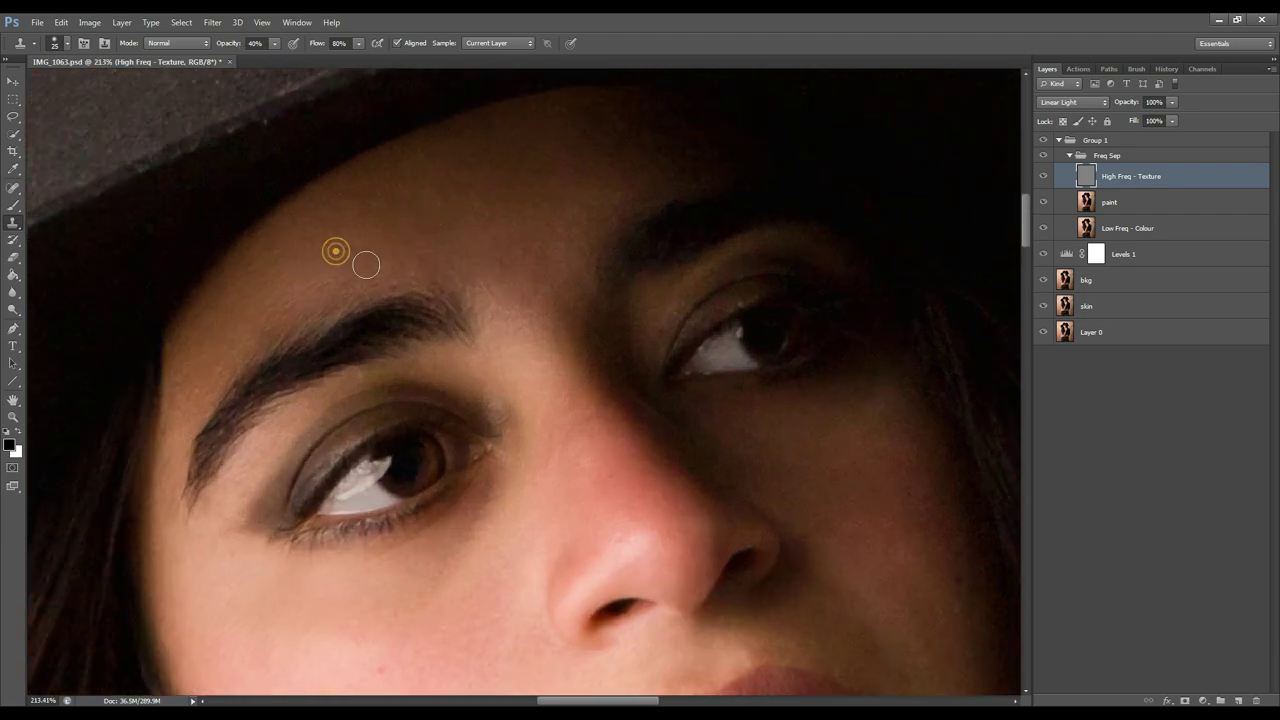
{"action": "left_click", "coordinate": [354, 281]}
{"action": "left_click", "coordinate": [323, 227], "text": "alt"}
{"action": "left_click", "coordinate": [263, 267]}
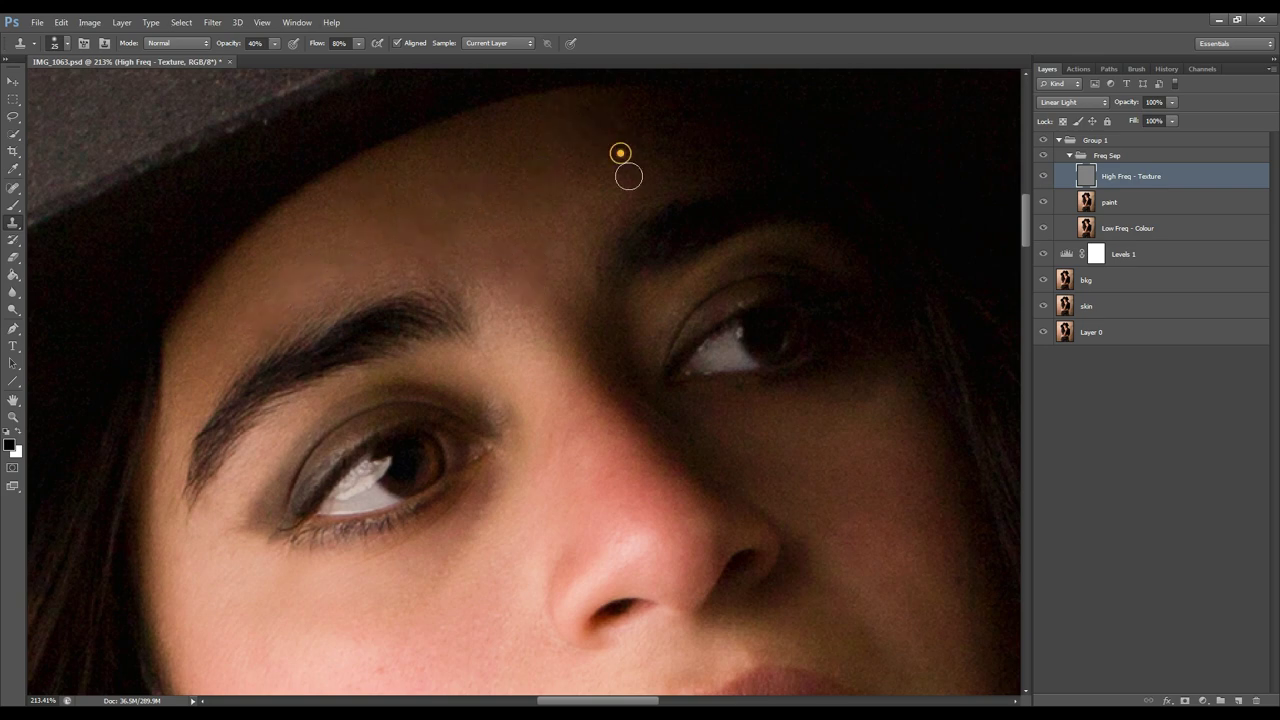
- Clone smooth skin texture between the eyebrows and along the upper edge of the lit eyebrow
{"action": "scroll", "coordinate": [470, 235], "scroll_direction": "down", "scroll_amount": 2}
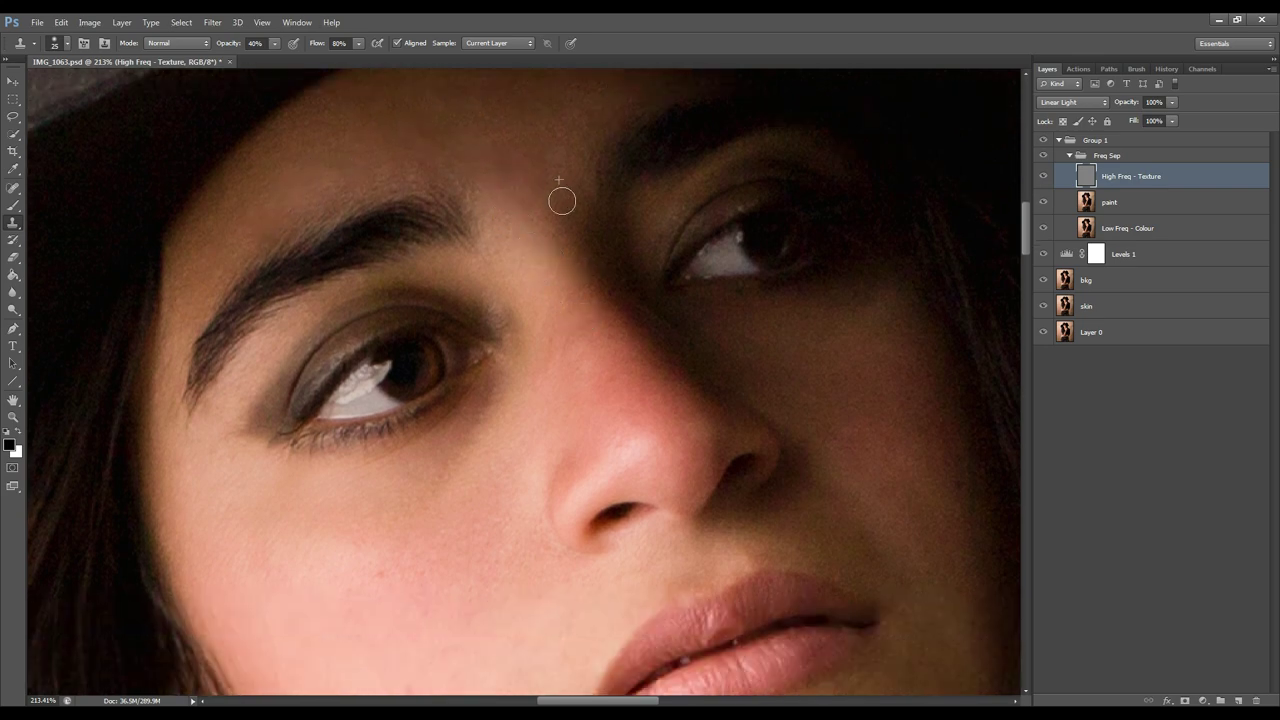
{"action": "left_click", "coordinate": [462, 178]}
{"action": "scroll", "coordinate": [513, 145], "scroll_direction": "down", "scroll_amount": 1}
{"action": "left_click", "coordinate": [363, 136]}
{"action": "scroll", "coordinate": [490, 160], "scroll_direction": "up", "scroll_amount": 1}
{"action": "left_click", "coordinate": [490, 160], "text": "alt"}
{"action": "left_click", "coordinate": [372, 108]}
{"action": "scroll", "coordinate": [641, 276], "scroll_direction": "down", "scroll_amount": 2}
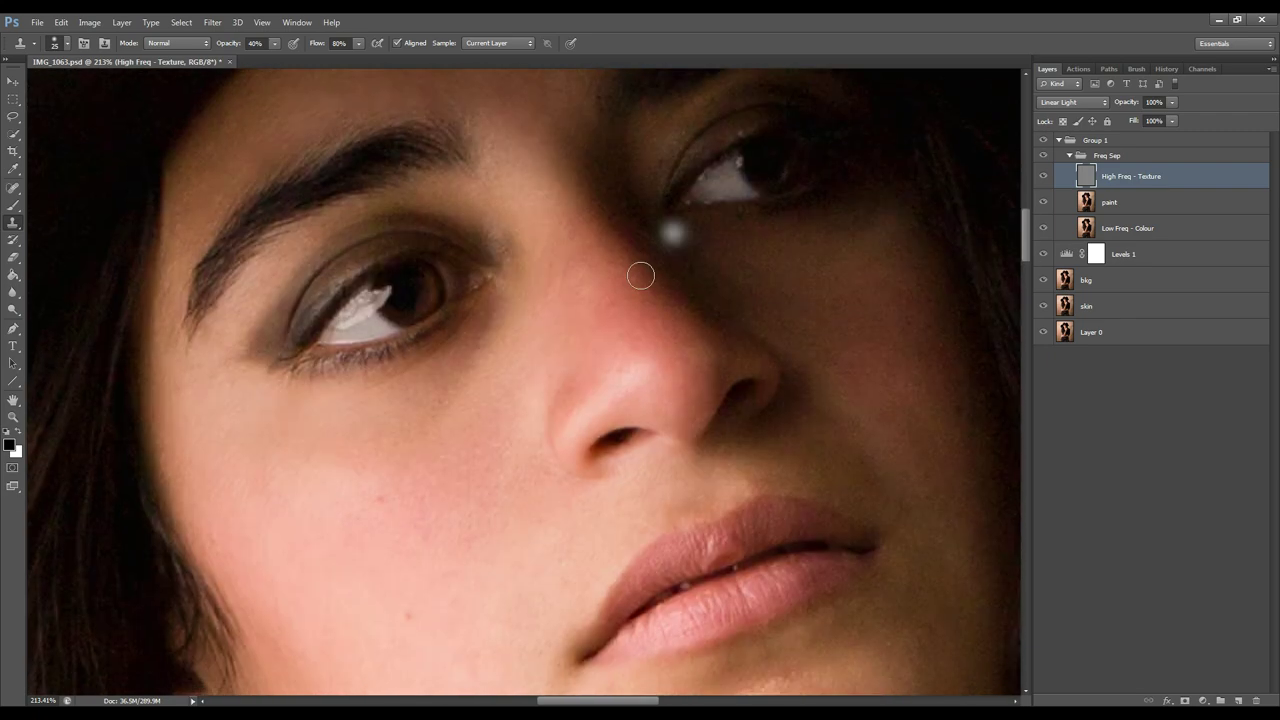
- Even out the skin texture along the nose, sampling from its bridge and reducing the Clone Stamp to 15 px
{"action": "scroll", "coordinate": [641, 275], "scroll_direction": "down", "scroll_amount": 2}
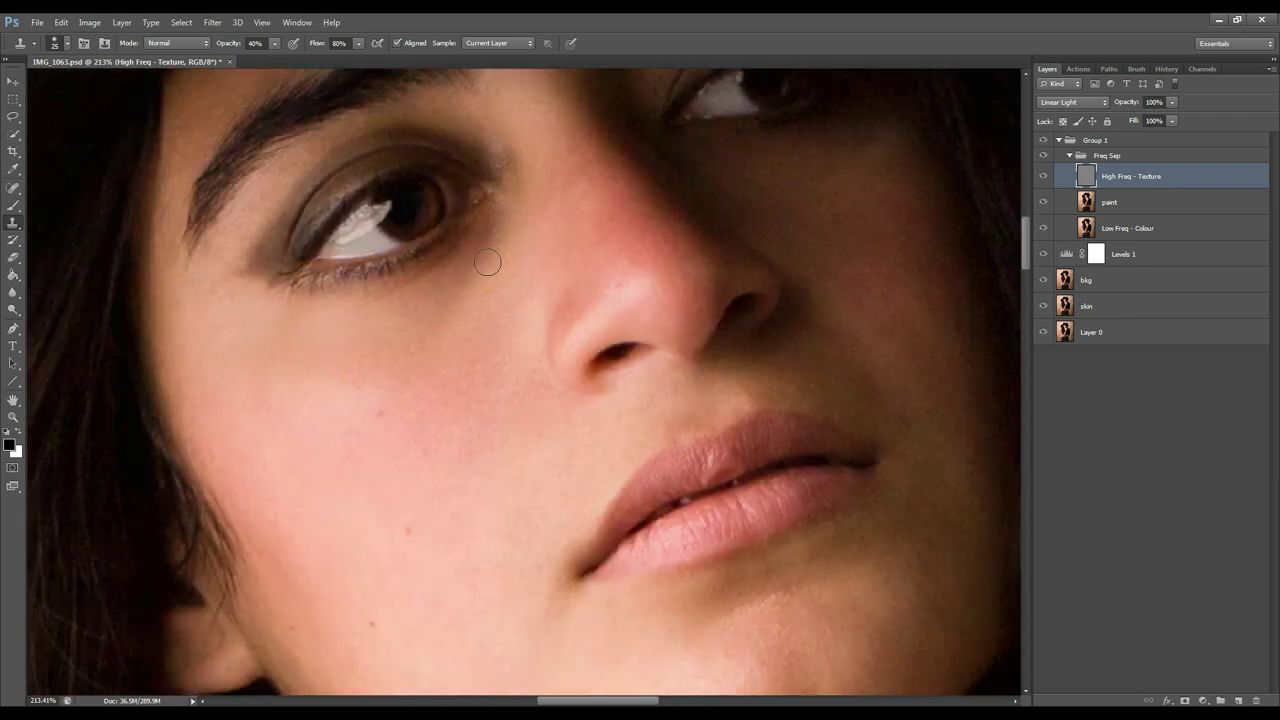
{"action": "left_click", "coordinate": [592, 233], "text": "alt"}
{"action": "scroll", "coordinate": [631, 237], "scroll_direction": "up", "scroll_amount": 1}
{"action": "left_click", "coordinate": [609, 267], "text": "alt"}
{"action": "scroll", "coordinate": [694, 309], "scroll_direction": "up", "scroll_amount": 1}
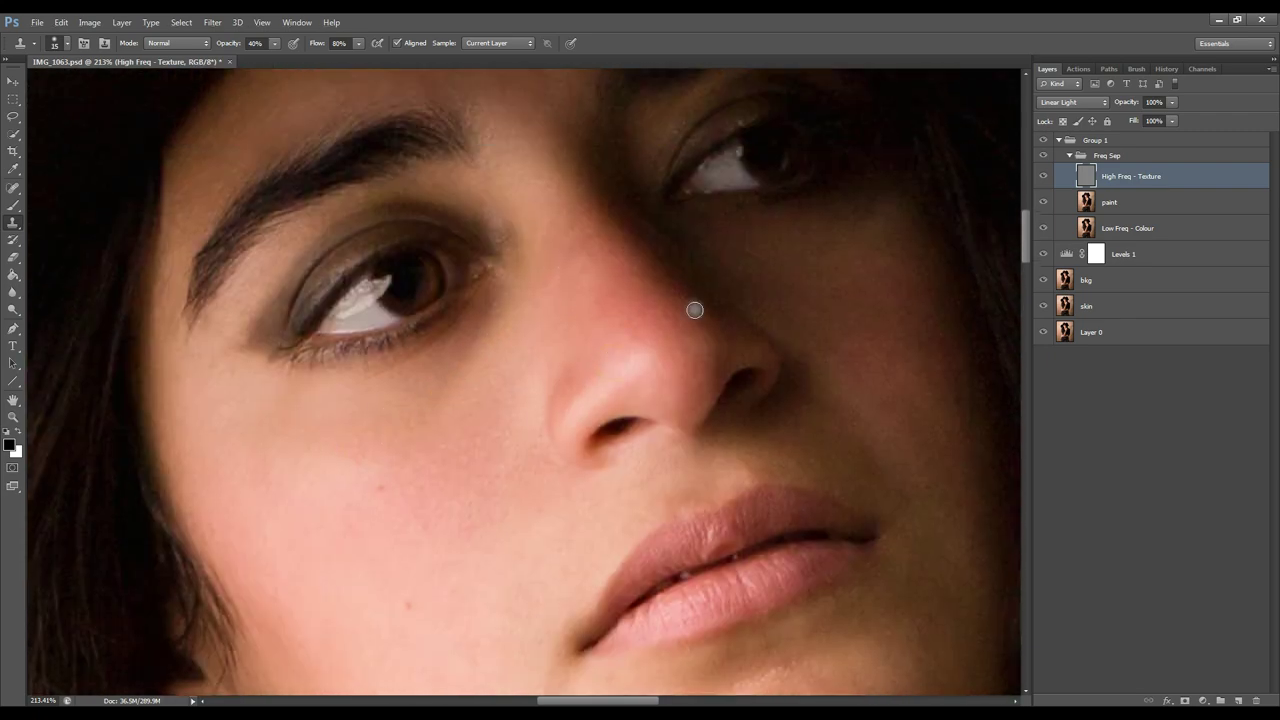
- Smooth the texture of the lit cheek below the eye with a 45 px Clone Stamp at 30% opacity
{"action": "scroll", "coordinate": [694, 309], "scroll_direction": "down", "scroll_amount": 3}
{"action": "key", "text": "3"}
{"action": "key", "text": "bracketright"}
{"action": "key", "text": "bracketright"}
{"action": "left_click", "coordinate": [378, 362]}
{"action": "left_click", "coordinate": [440, 289]}
{"action": "left_click", "coordinate": [320, 323], "text": "alt"}
{"action": "left_click", "coordinate": [192, 326], "text": "alt"}
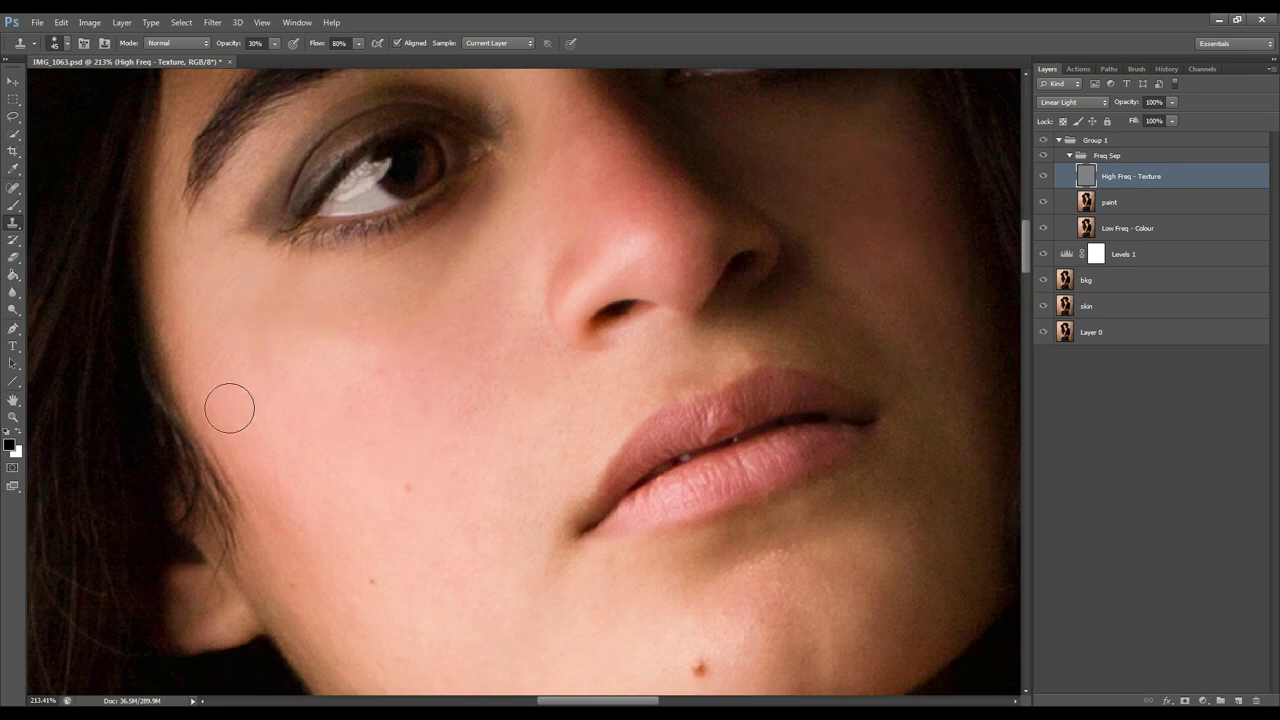
- Clone skin texture along the hairline beside the lit cheek and temple, reducing the brush to 15 px
{"action": "key", "text": "bracketleft"}
{"action": "key", "text": "bracketleft"}
{"action": "left_click", "coordinate": [215, 419]}
{"action": "key", "text": "bracketleft"}
{"action": "key", "text": "bracketleft"}
{"action": "scroll", "coordinate": [217, 289], "scroll_direction": "up", "scroll_amount": 3}
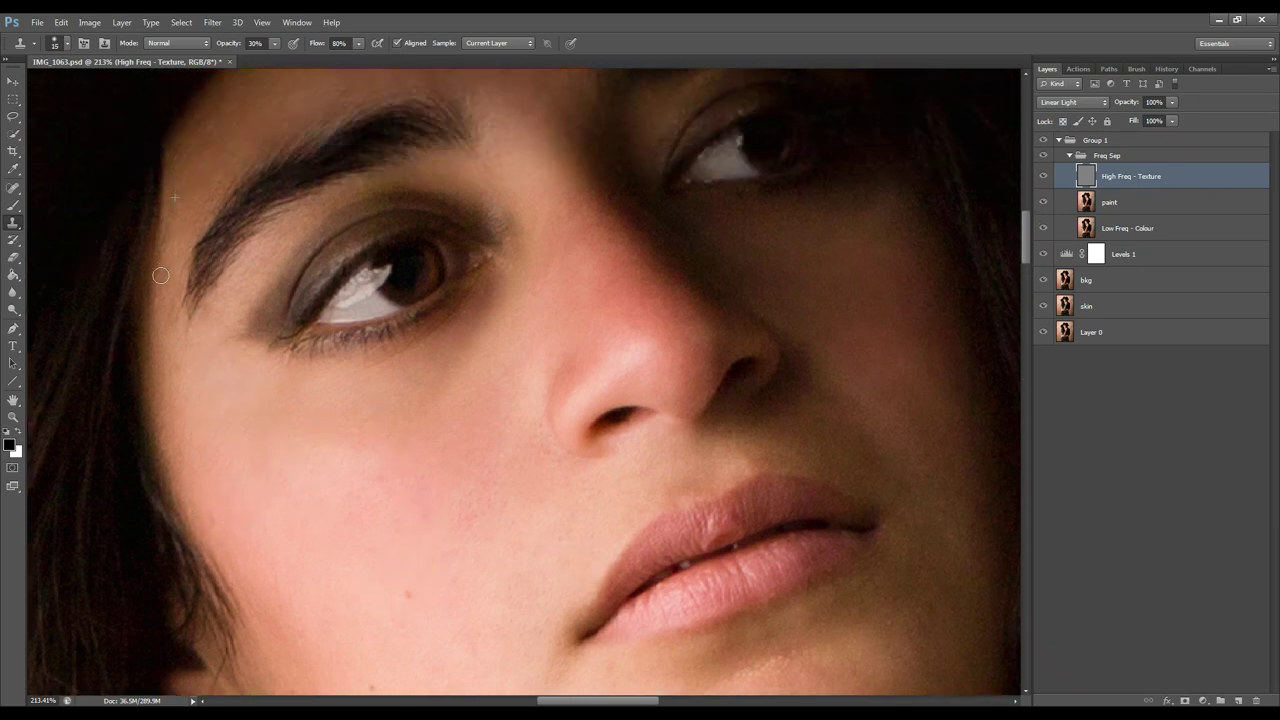
{"action": "scroll", "coordinate": [371, 129], "scroll_direction": "up", "scroll_amount": 4}
{"action": "scroll", "coordinate": [610, 188], "scroll_direction": "up", "scroll_amount": 2}
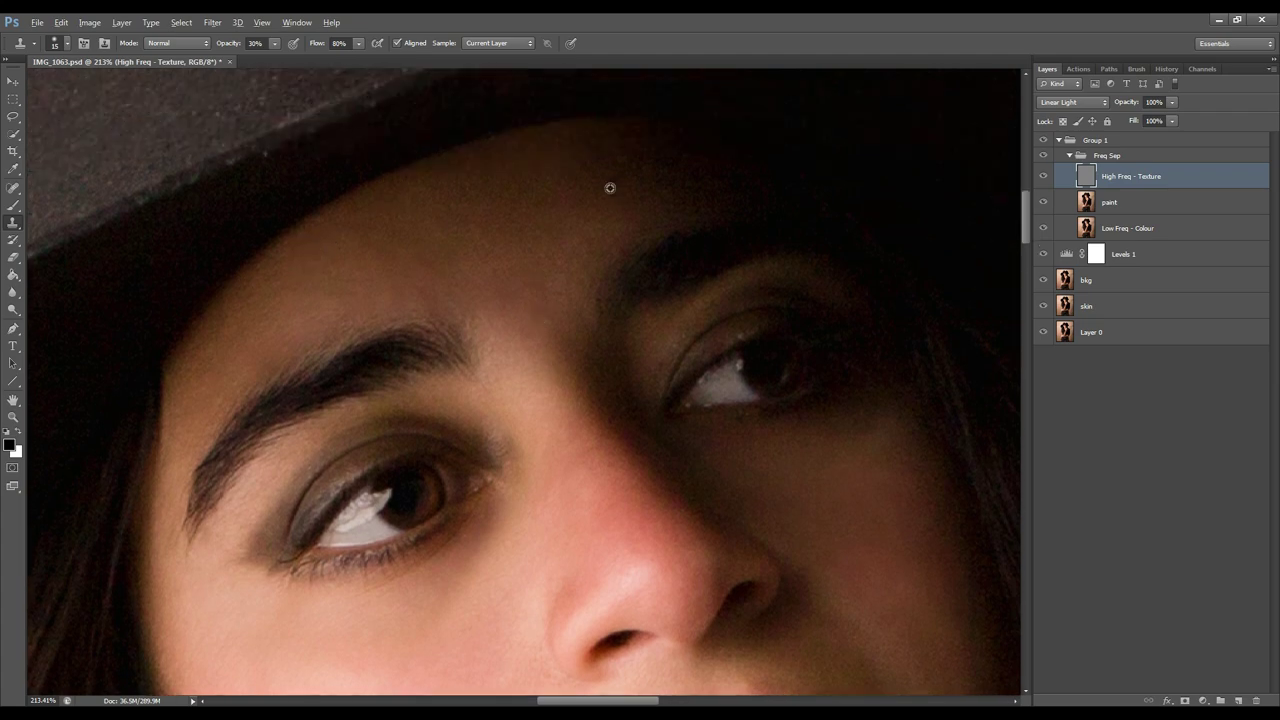
- Retouch the texture around the shadowed eyebrow and below the shadowed eye, enlarging the Clone Stamp to 35 px
{"action": "scroll", "coordinate": [629, 180], "scroll_direction": "down", "scroll_amount": 2}
{"action": "left_click", "coordinate": [669, 203], "text": "alt"}
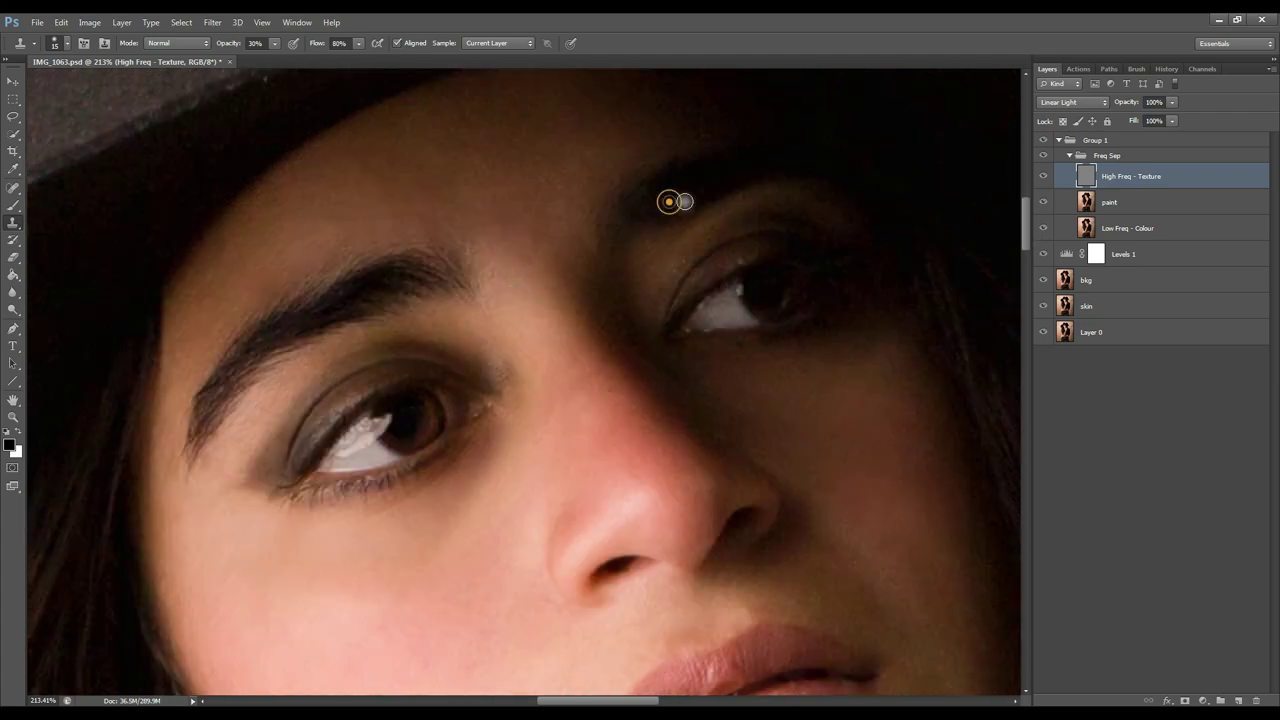
{"action": "left_click", "coordinate": [786, 200], "text": "alt"}
{"action": "scroll", "coordinate": [840, 214], "scroll_direction": "down", "scroll_amount": 1}
{"action": "key", "text": "bracketright"}
{"action": "key", "text": "bracketright"}
{"action": "key", "text": "bracketright"}
{"action": "key", "text": "bracketright"}
{"action": "left_click", "coordinate": [846, 329]}
- Clone smoother skin texture over the middle of the lit cheek, sampling from below the eye
{"action": "scroll", "coordinate": [868, 312], "scroll_direction": "down", "scroll_amount": 10}
{"action": "left_click", "coordinate": [424, 209], "text": "alt"}
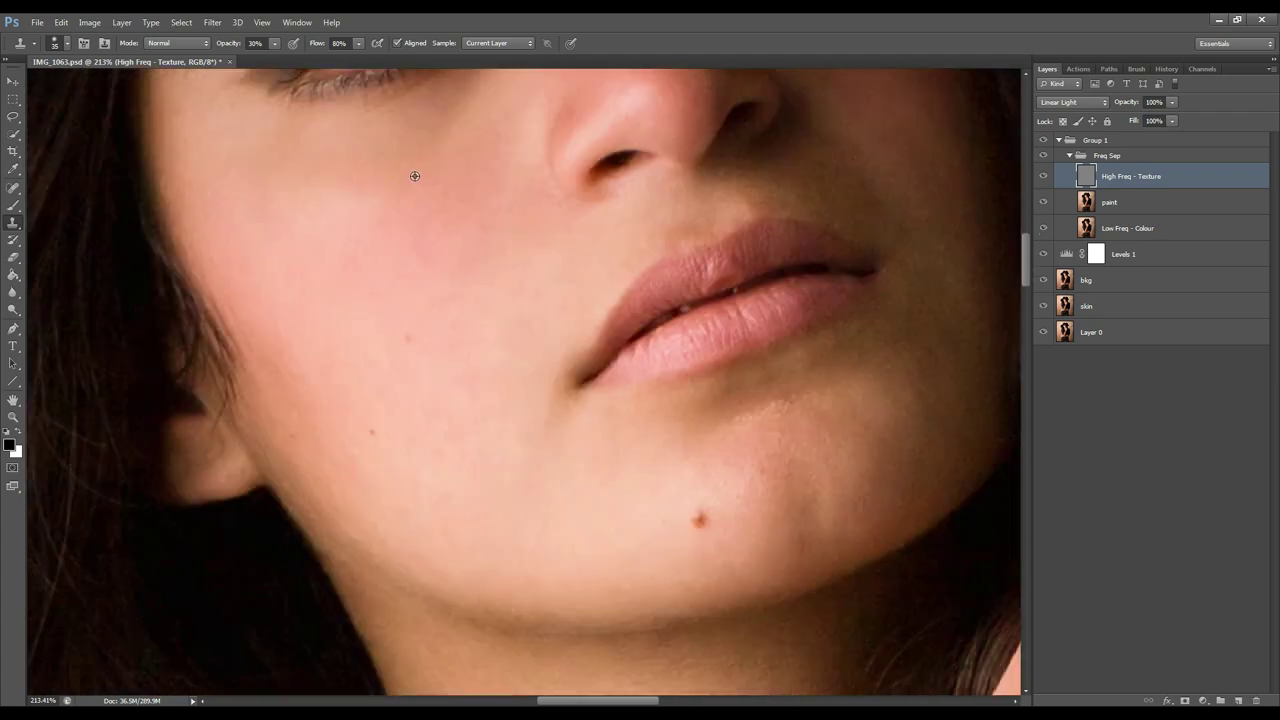
{"action": "left_click", "coordinate": [415, 176], "text": "alt"}
{"action": "left_click", "coordinate": [340, 251]}
- Smooth the texture of the shadowed cheek beside the nose and mouth with the 35 px Clone Stamp
{"action": "scroll", "coordinate": [751, 457], "scroll_direction": "up", "scroll_amount": 5}
{"action": "scroll", "coordinate": [740, 430], "scroll_direction": "right", "scroll_amount": 5}
{"action": "left_click", "coordinate": [701, 398]}
{"action": "left_click", "coordinate": [625, 341], "text": "alt"}
{"action": "left_click", "coordinate": [703, 345]}
{"action": "left_click", "coordinate": [723, 328], "text": "alt"}
{"action": "left_click_drag", "start_coordinate": [731, 397], "coordinate": [743, 411]}
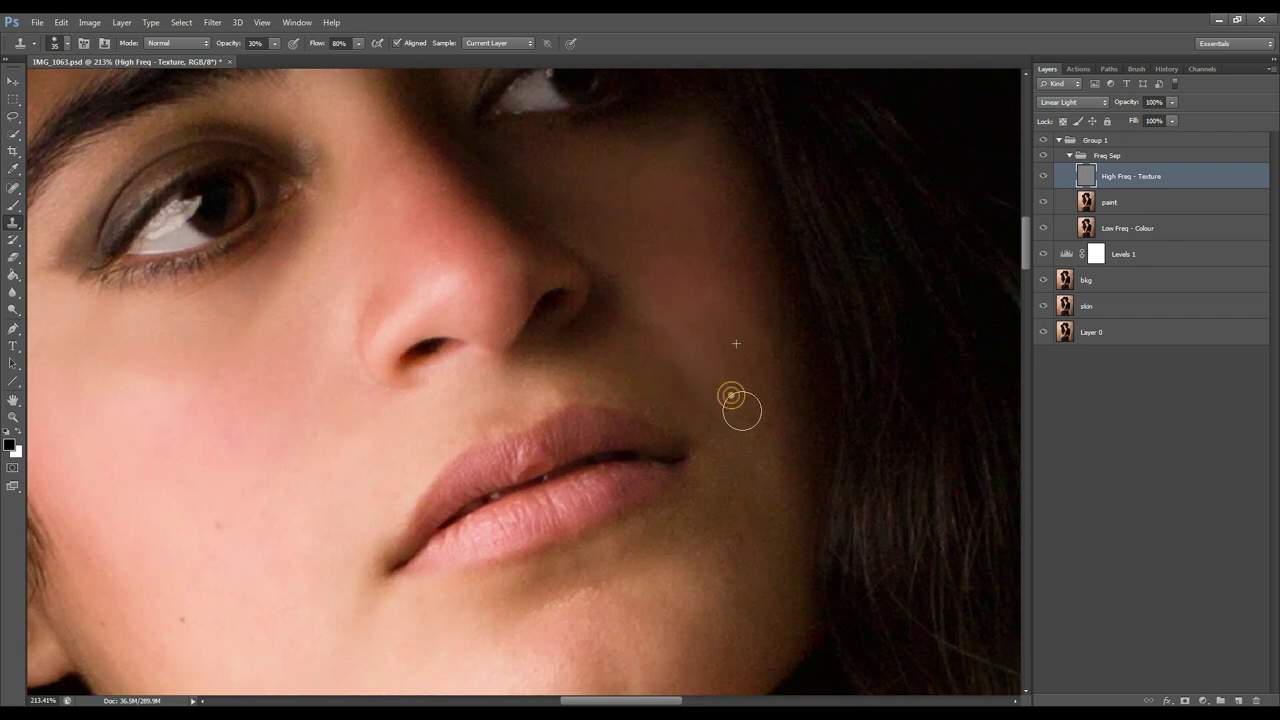
- Clone smoother skin texture over the shadowed side of the face beside the mouth corner and chin
{"action": "left_click", "coordinate": [734, 426], "text": "alt"}
{"action": "mouse_move", "coordinate": [749, 506]}
{"action": "left_mouse_down"}
{"action": "mouse_move", "coordinate": [731, 549]}
{"action": "mouse_move", "coordinate": [730, 528]}
{"action": "left_mouse_up"}
{"action": "left_click", "coordinate": [745, 425], "text": "alt"}
- Smooth the neck's skin texture with the Clone Stamp at 61% opacity, reducing the brush to 9 px for fine spots
{"action": "scroll", "coordinate": [679, 387], "scroll_direction": "down", "scroll_amount": 3}
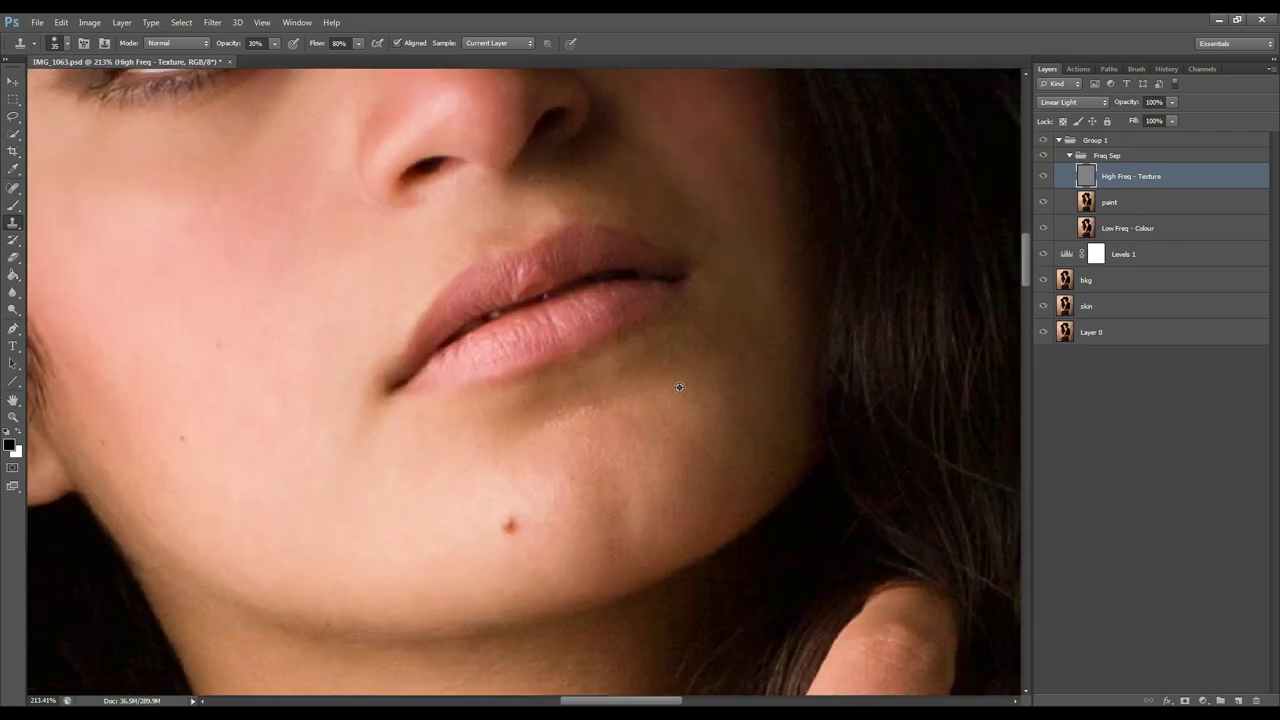
{"action": "scroll", "coordinate": [616, 510], "scroll_direction": "down", "scroll_amount": 6}
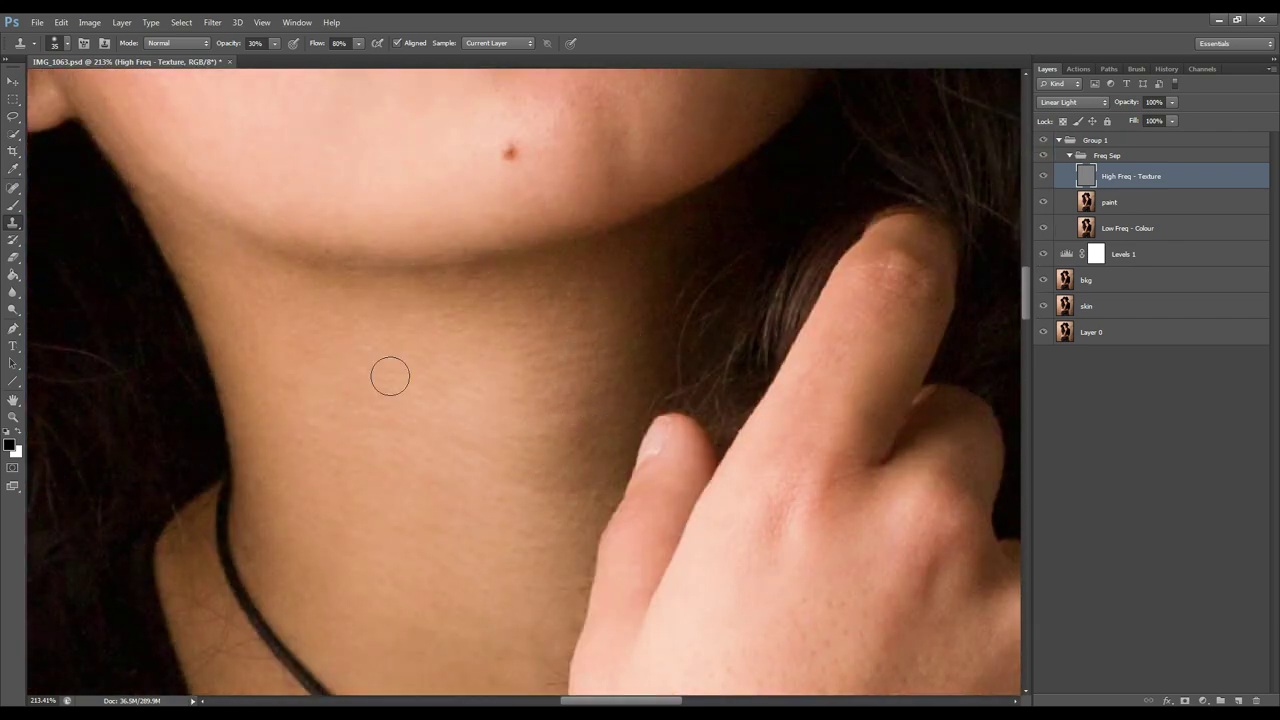
{"action": "scroll", "coordinate": [400, 370], "scroll_direction": "down", "scroll_amount": 4}
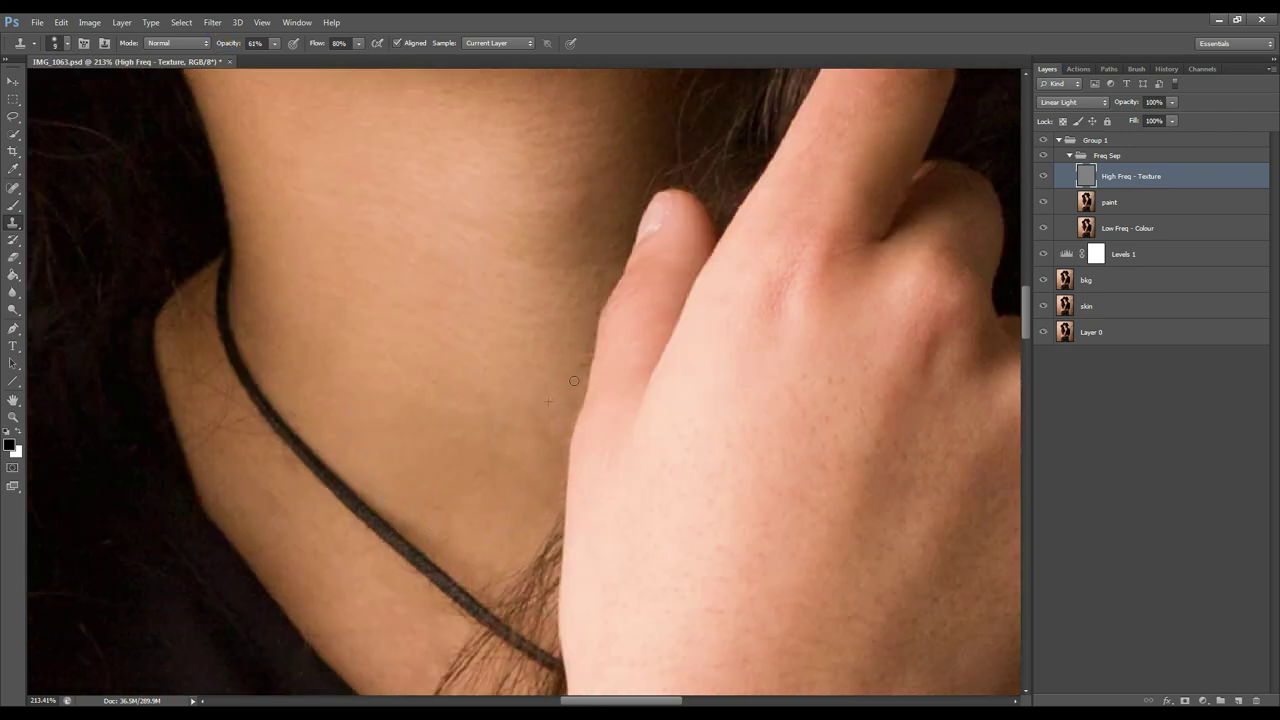
{"action": "left_click", "coordinate": [465, 205], "text": "alt"}
{"action": "left_click_drag", "start_coordinate": [472, 217], "coordinate": [558, 276]}
{"action": "key", "text": "["}
{"action": "key", "text": "["}
{"action": "key", "text": "["}
{"action": "key", "text": "["}
{"action": "key", "text": "["}
{"action": "left_click", "coordinate": [440, 491], "text": "alt"}
{"action": "left_click_drag", "start_coordinate": [449, 556], "coordinate": [392, 521]}
- Enlarge the Clone Stamp to 50 px and clone smoother texture over the upper back of the raised hand
{"action": "scroll", "coordinate": [660, 330], "scroll_direction": "up", "scroll_amount": 2}
{"action": "mouse_move", "coordinate": [660, 330]}
{"action": "left_mouse_down"}
{"action": "mouse_move", "coordinate": [423, 277]}
{"action": "mouse_move", "coordinate": [424, 217]}
{"action": "left_mouse_up"}
{"action": "key", "text": "]"}
{"action": "key", "text": "]"}
{"action": "key", "text": "]"}
{"action": "key", "text": "]"}
{"action": "left_click", "coordinate": [609, 321], "text": "alt"}
{"action": "left_click_drag", "start_coordinate": [555, 322], "coordinate": [591, 281]}
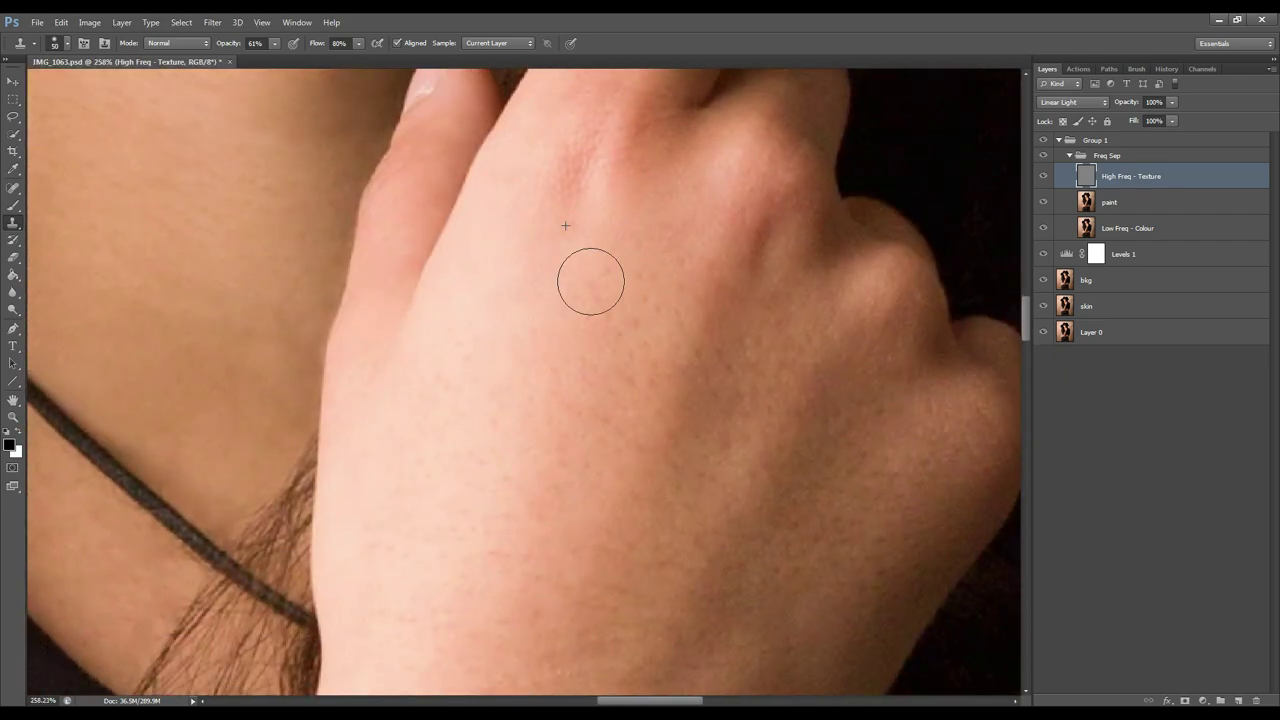
{"action": "left_click", "coordinate": [706, 355], "text": "alt"}
{"action": "left_click", "coordinate": [611, 446]}
- Smooth the texture of the lower back of the raised hand and its shadowed outer side, resampling nearby skin
{"action": "scroll", "coordinate": [490, 500], "scroll_direction": "down", "scroll_amount": 3}
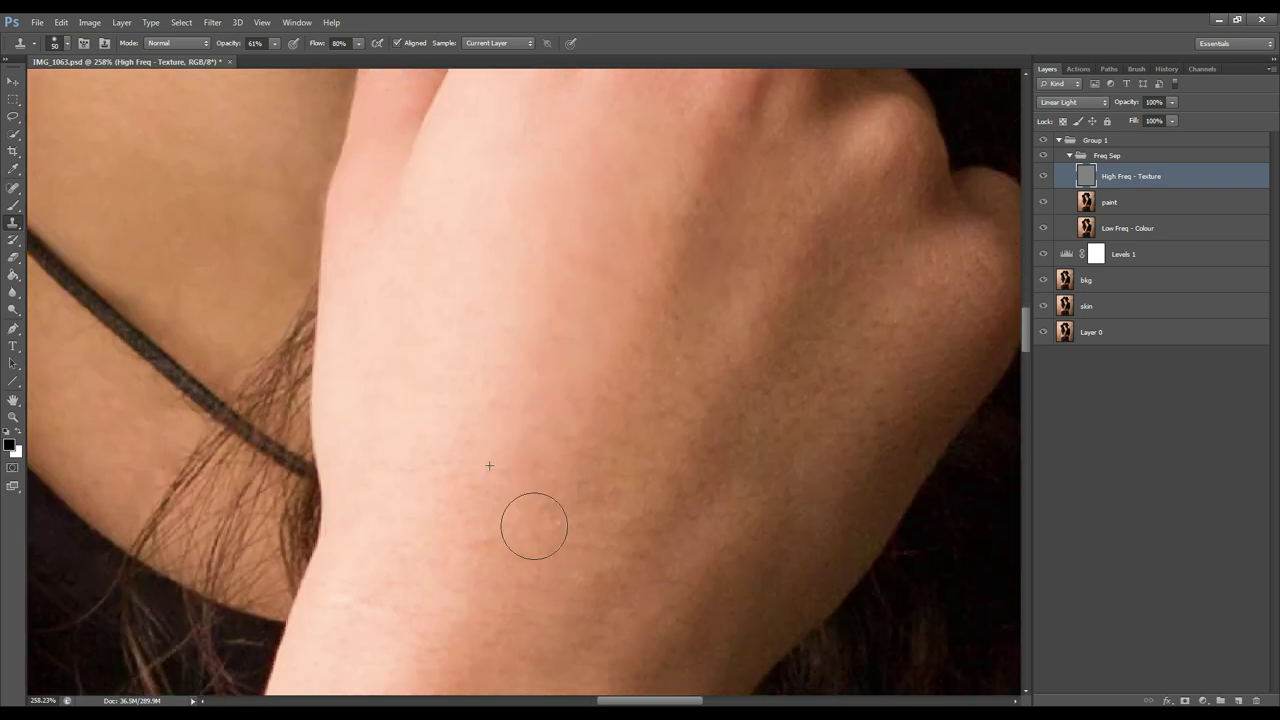
{"action": "left_click_drag", "start_coordinate": [534, 526], "coordinate": [594, 504]}
{"action": "left_click", "coordinate": [538, 257], "text": "alt"}
{"action": "left_click", "coordinate": [694, 206]}
{"action": "left_click", "coordinate": [896, 282], "text": "alt"}
{"action": "left_click_drag", "start_coordinate": [848, 329], "coordinate": [810, 394]}
{"action": "left_click", "coordinate": [601, 564], "text": "alt"}
{"action": "left_click_drag", "start_coordinate": [654, 444], "coordinate": [684, 474]}
{"action": "left_click", "coordinate": [764, 370], "text": "alt"}
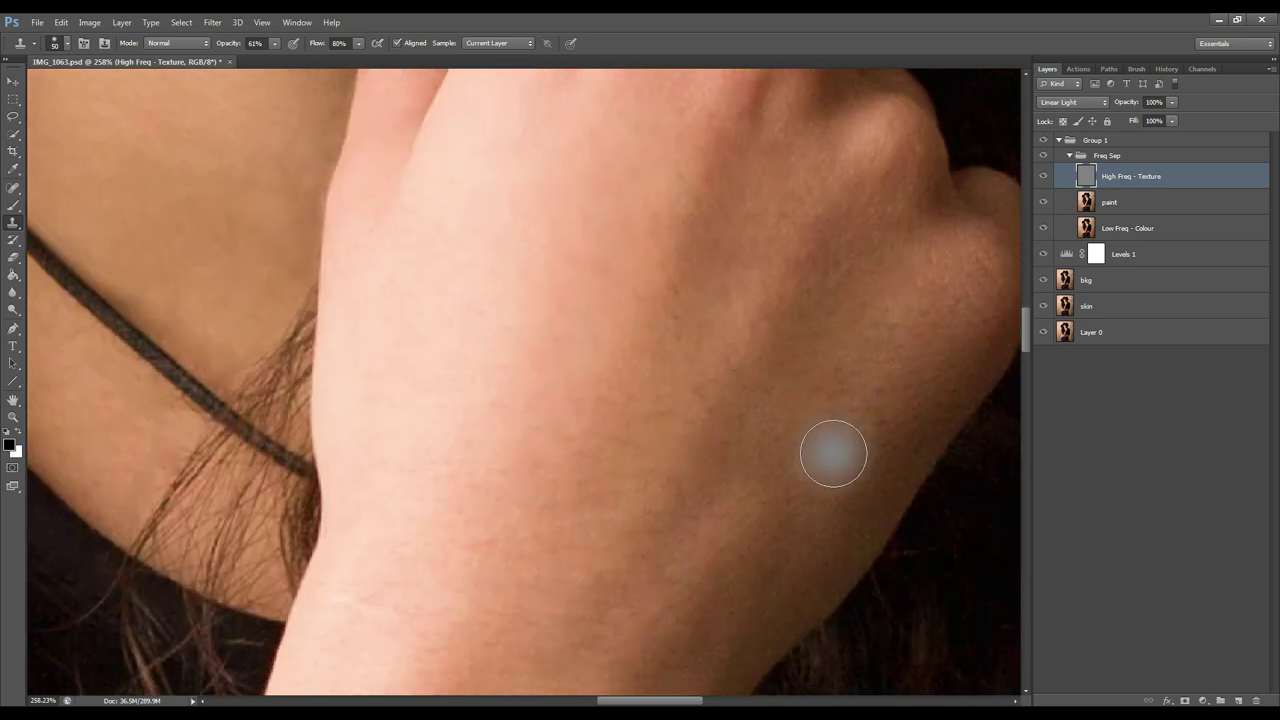
- Clone smoother skin texture over the wrist above the bracelet with the 50 px Clone Stamp
{"action": "scroll", "coordinate": [720, 509], "scroll_direction": "down", "scroll_amount": 5}
{"action": "left_click", "coordinate": [577, 431]}
{"action": "scroll", "coordinate": [483, 443], "scroll_direction": "down", "scroll_amount": 3}
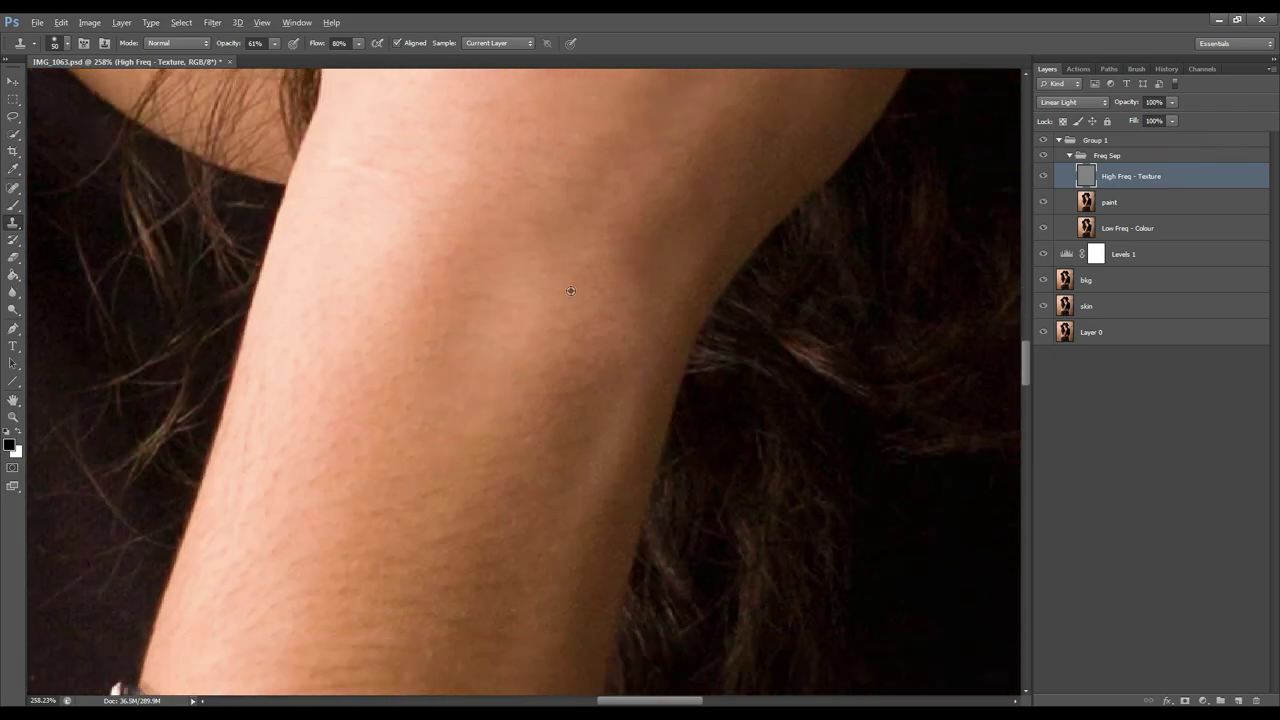
{"action": "scroll", "coordinate": [402, 392], "scroll_direction": "down", "scroll_amount": 2}
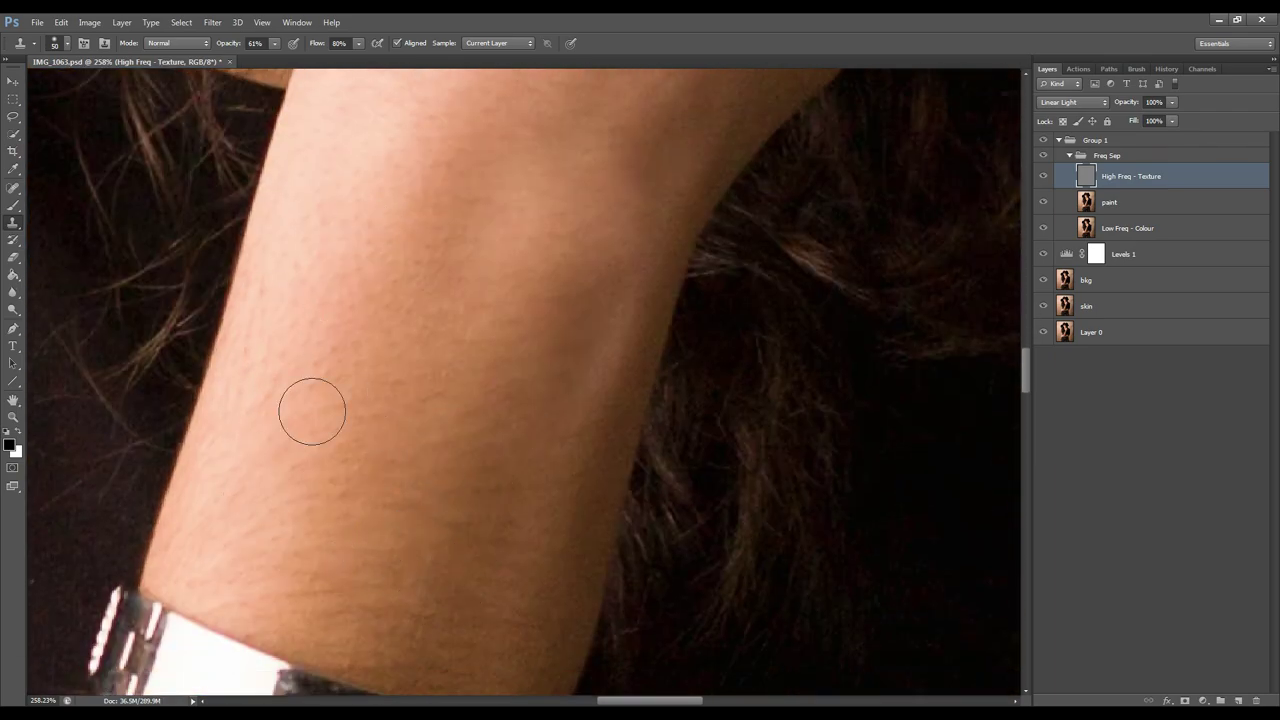
- Clone smoother skin texture over the elbow and lower half of the upright forearm
{"action": "scroll", "coordinate": [400, 514], "scroll_direction": "down", "scroll_amount": 2}
{"action": "scroll", "coordinate": [457, 215], "scroll_direction": "down", "scroll_amount": 2}
{"action": "scroll", "coordinate": [457, 215], "scroll_direction": "down", "scroll_amount": 2}
{"action": "scroll", "coordinate": [337, 588], "scroll_direction": "down", "scroll_amount": 4}
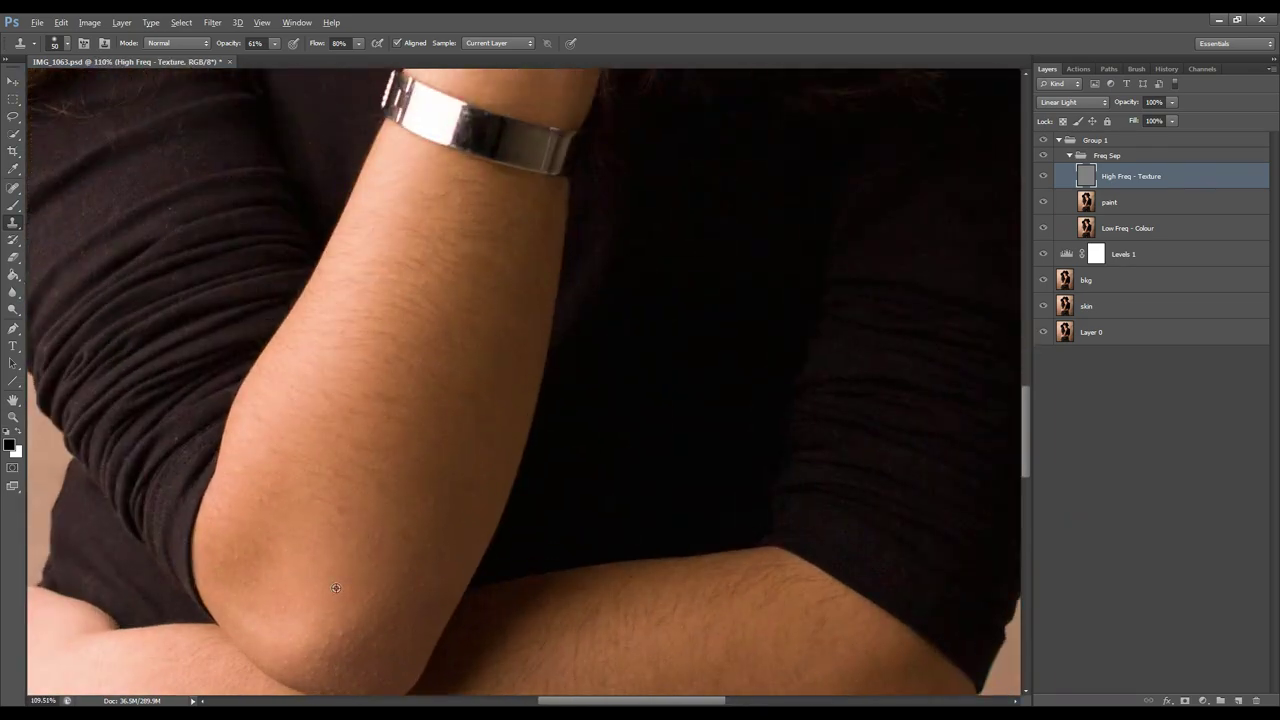
{"action": "left_click", "coordinate": [410, 539], "text": "alt"}
{"action": "left_click", "coordinate": [258, 507]}
{"action": "left_click", "coordinate": [352, 650], "text": "alt"}
{"action": "left_click", "coordinate": [338, 510]}
{"action": "left_click", "coordinate": [391, 468], "text": "alt"}
{"action": "left_click", "coordinate": [414, 422]}
- Smooth the texture of the upright forearm from just below the bracelet down to its middle
{"action": "left_click", "coordinate": [445, 193], "text": "alt"}
{"action": "left_click", "coordinate": [484, 202]}
{"action": "left_click", "coordinate": [440, 333], "text": "alt"}
{"action": "left_click", "coordinate": [410, 301]}
{"action": "left_click", "coordinate": [362, 396]}
- Clone out the hair texture along the folded horizontal forearm, reducing the Clone Stamp to 70 px for the last strokes
{"action": "scroll", "coordinate": [175, 571], "scroll_direction": "down", "scroll_amount": 5}
{"action": "left_click", "coordinate": [634, 424], "text": "alt"}
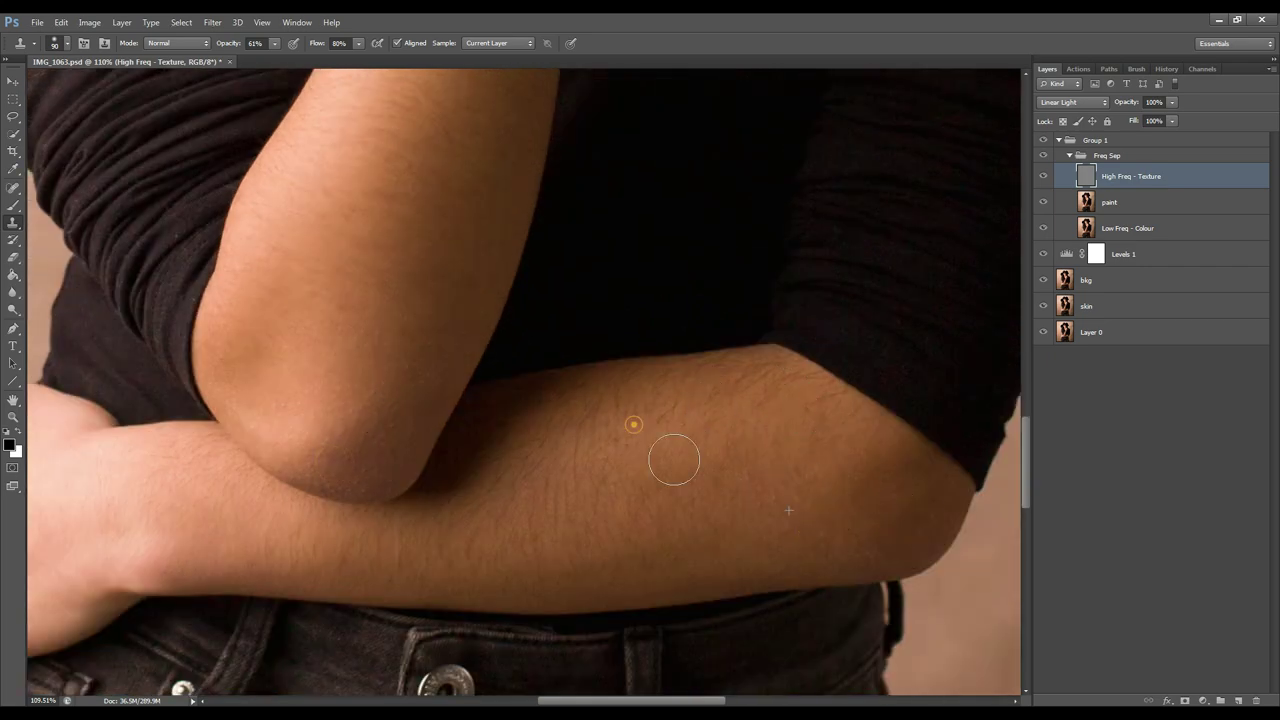
{"action": "left_click", "coordinate": [690, 492], "text": "alt"}
{"action": "left_click", "coordinate": [908, 527], "text": "alt"}
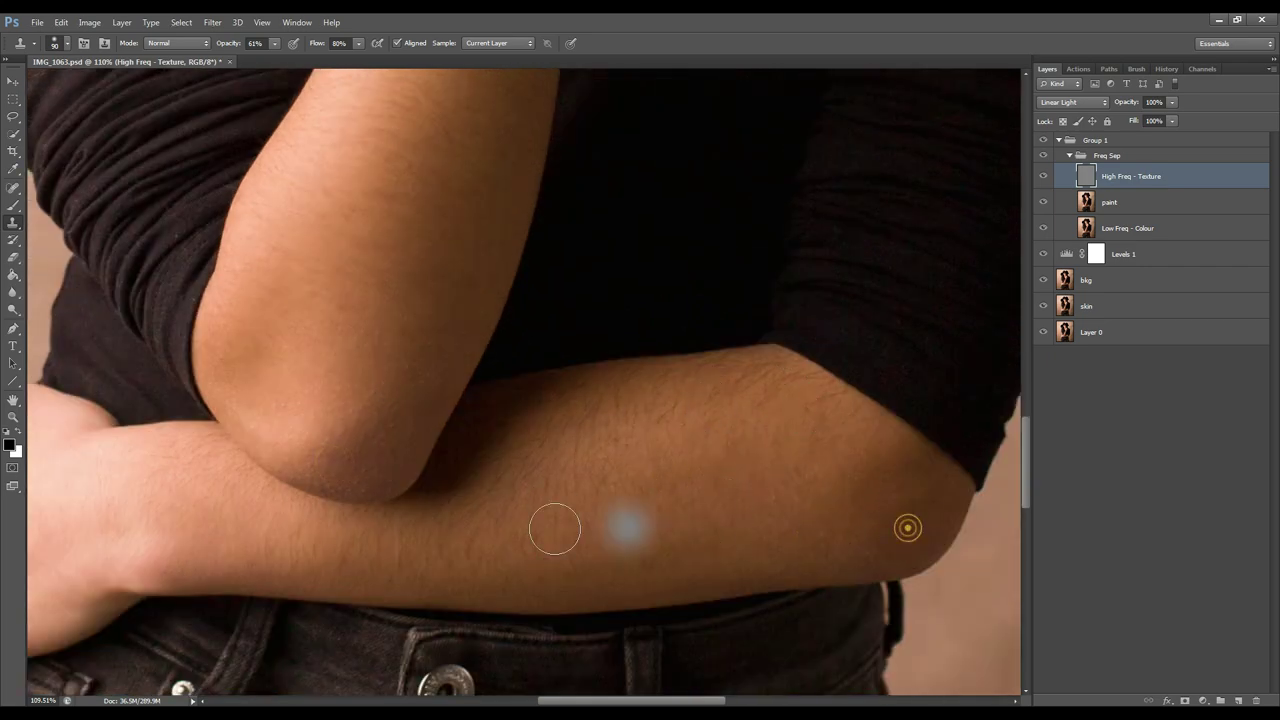
{"action": "left_click_drag", "start_coordinate": [275, 528], "coordinate": [596, 500]}
{"action": "left_click", "coordinate": [319, 528], "text": "alt"}
{"action": "left_click_drag", "start_coordinate": [475, 445], "coordinate": [517, 420]}
{"action": "key", "text": "bracketleft"}
{"action": "key", "text": "bracketleft"}
{"action": "left_click_drag", "start_coordinate": [597, 494], "coordinate": [716, 518]}
- Touch up the cheek texture on the face with the 70 px Clone Stamp
{"action": "scroll", "coordinate": [742, 150], "scroll_direction": "down", "scroll_amount": 8}
{"action": "left_click_drag", "start_coordinate": [771, 163], "coordinate": [695, 359]}
{"action": "scroll", "coordinate": [591, 206], "scroll_direction": "up", "scroll_amount": 8}
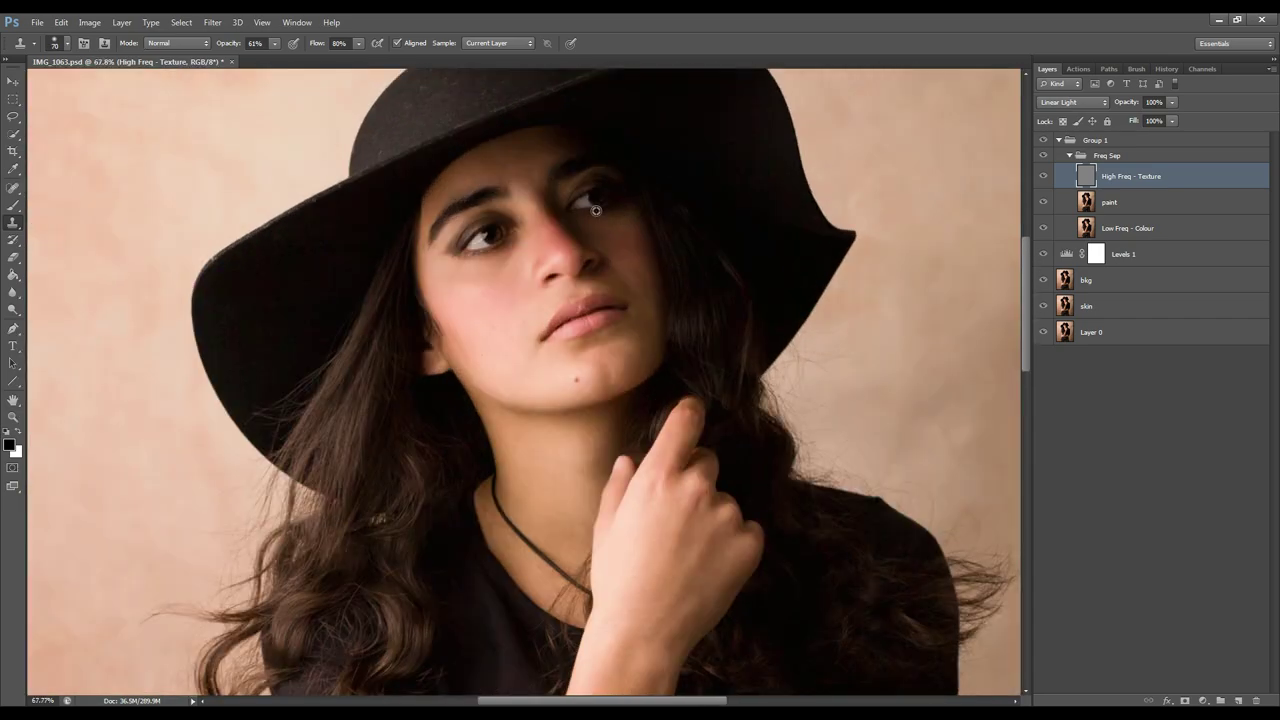
{"action": "left_click", "coordinate": [675, 338], "text": "alt"}
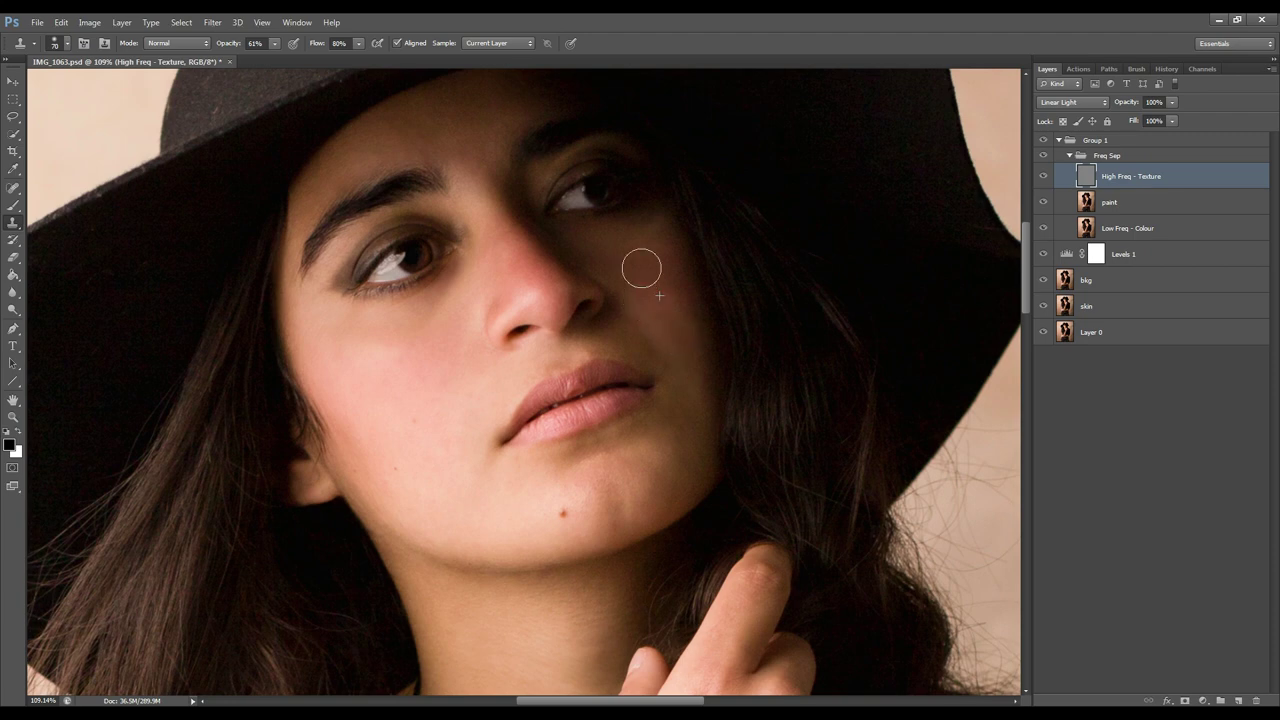
{"action": "left_click", "coordinate": [477, 409]}
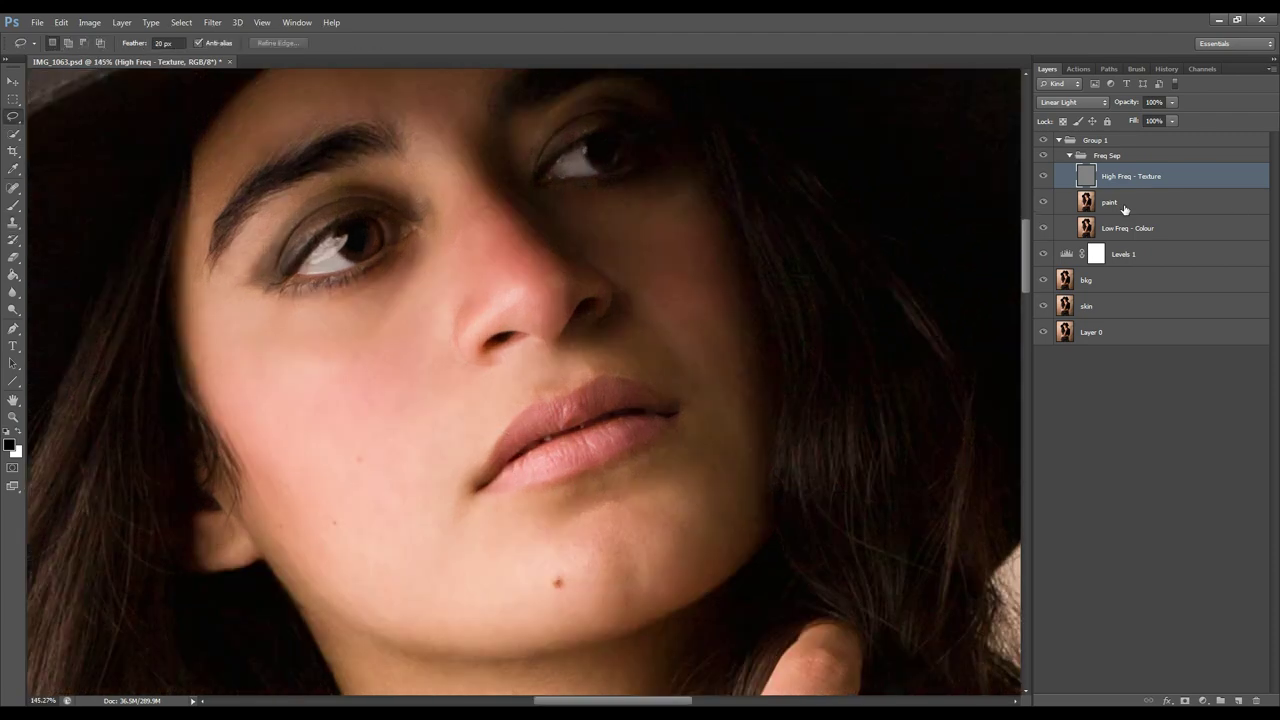
- Hide the paint layer and lasso the lit cheek on the Low Freq - Colour layer with a 20 px feather
{"action": "left_click", "coordinate": [1123, 204]}
{"action": "left_click", "coordinate": [1043, 202]}
{"action": "left_click", "coordinate": [1126, 229]}
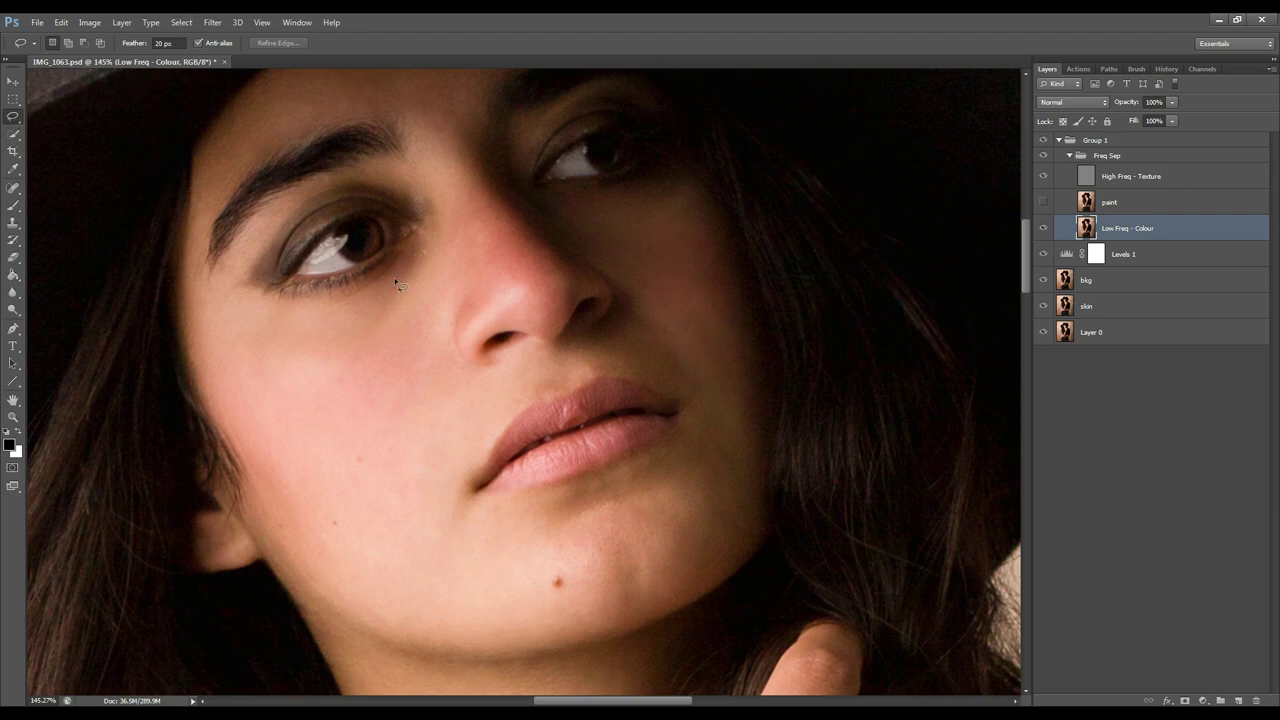
{"action": "mouse_move", "coordinate": [395, 280]}
{"action": "left_mouse_down"}
{"action": "mouse_move", "coordinate": [239, 311]}
{"action": "mouse_move", "coordinate": [231, 420]}
{"action": "left_mouse_up"}
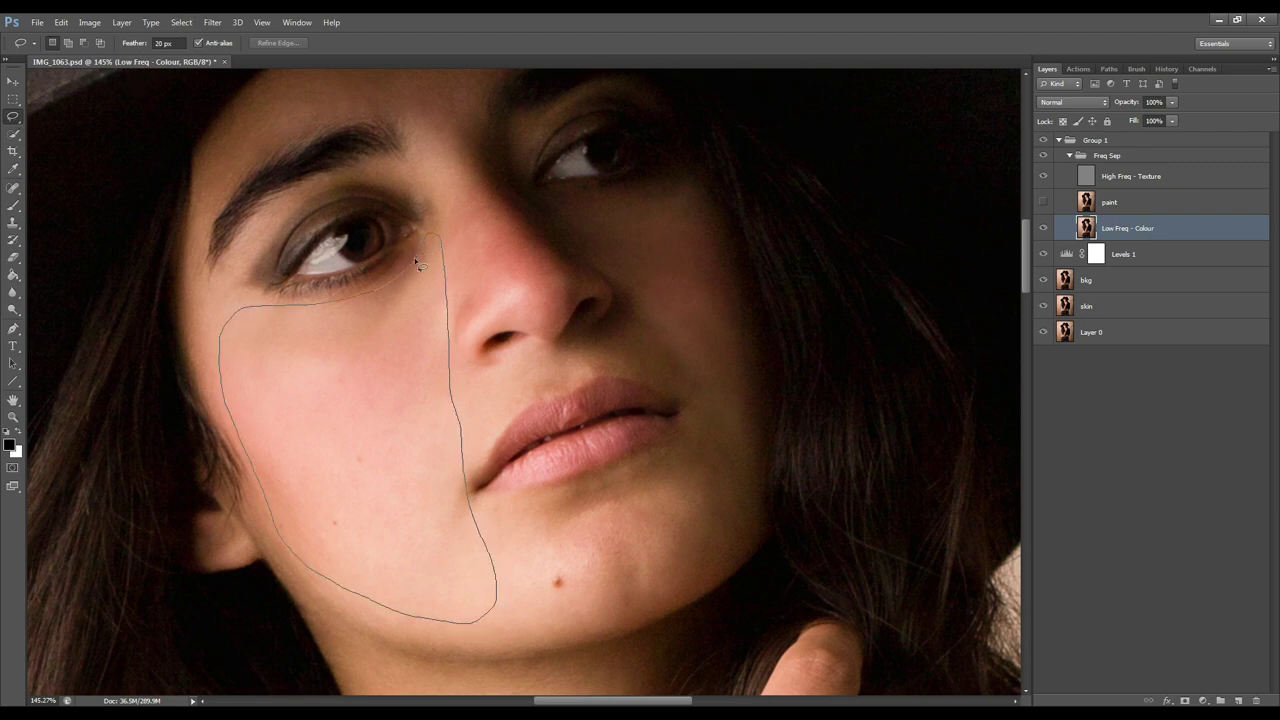
{"action": "left_click_drag", "start_coordinate": [408, 277], "coordinate": [392, 288]}
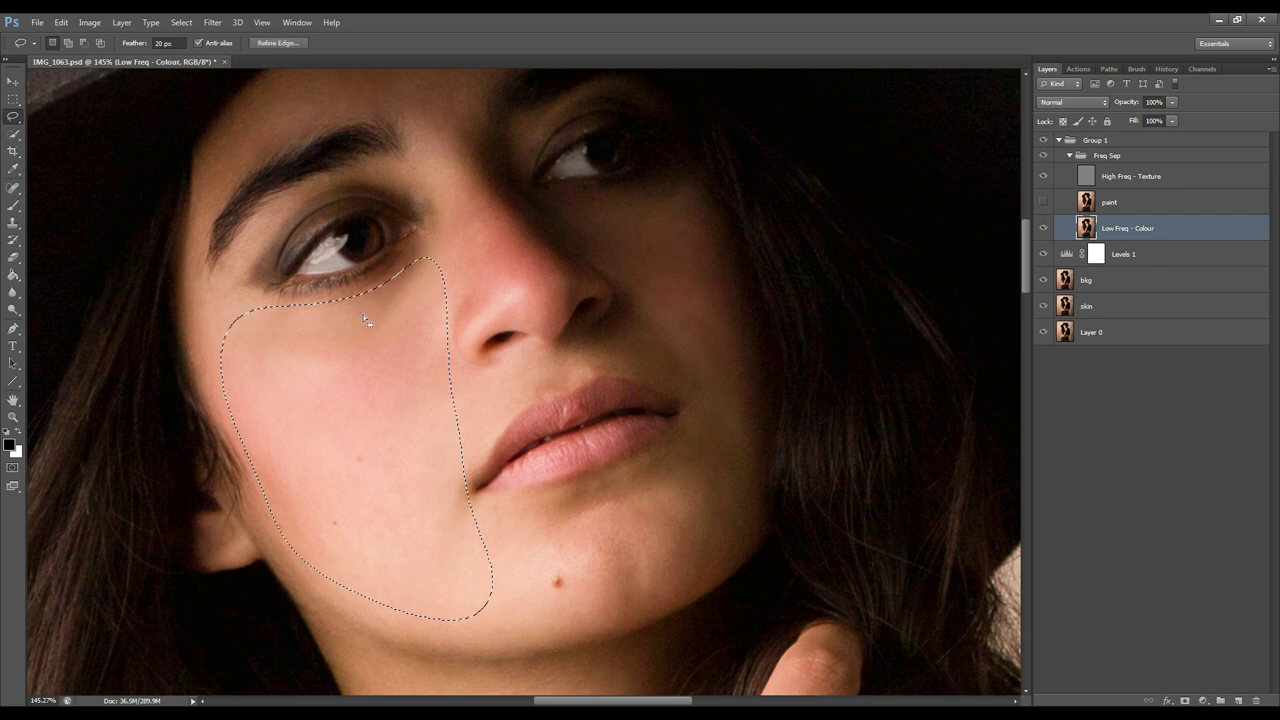
- Apply a 15 px Gaussian Blur to the selected lit cheek, deselect, and compare it with the Freq Sep group hidden
{"action": "left_click", "coordinate": [210, 22]}
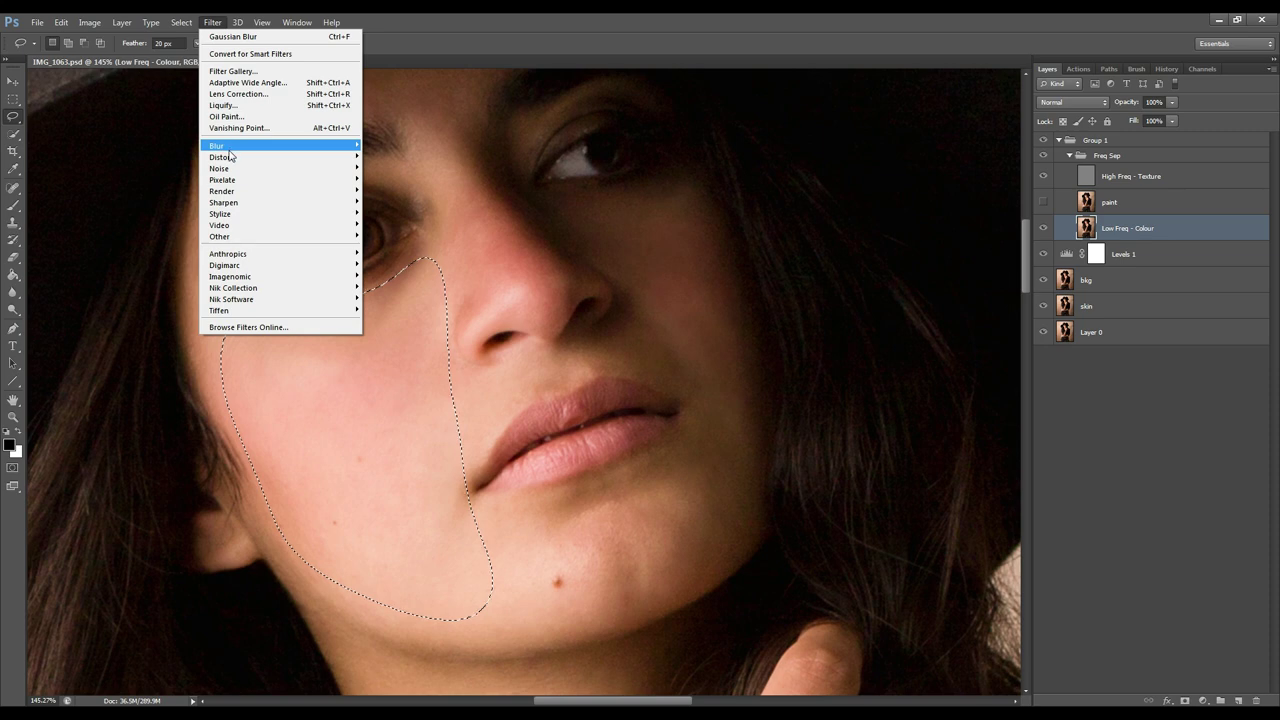
{"action": "mouse_move", "coordinate": [229, 150]}
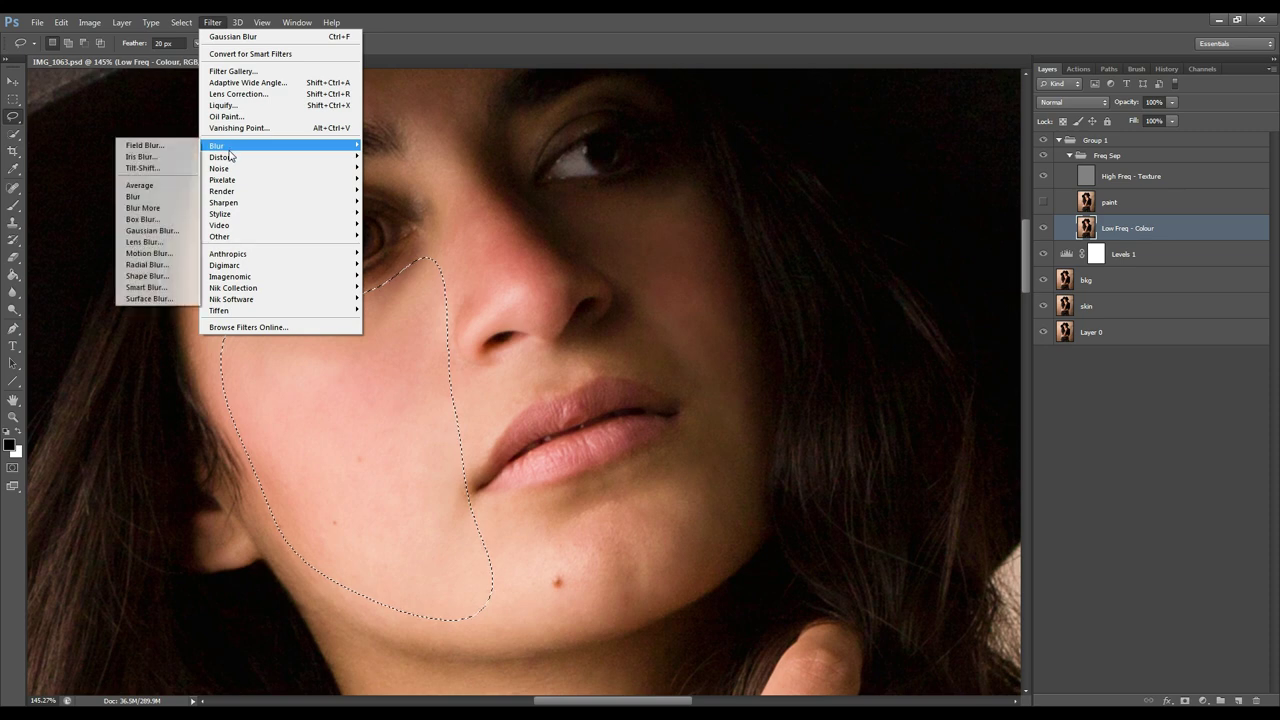
{"action": "left_click", "coordinate": [163, 231]}
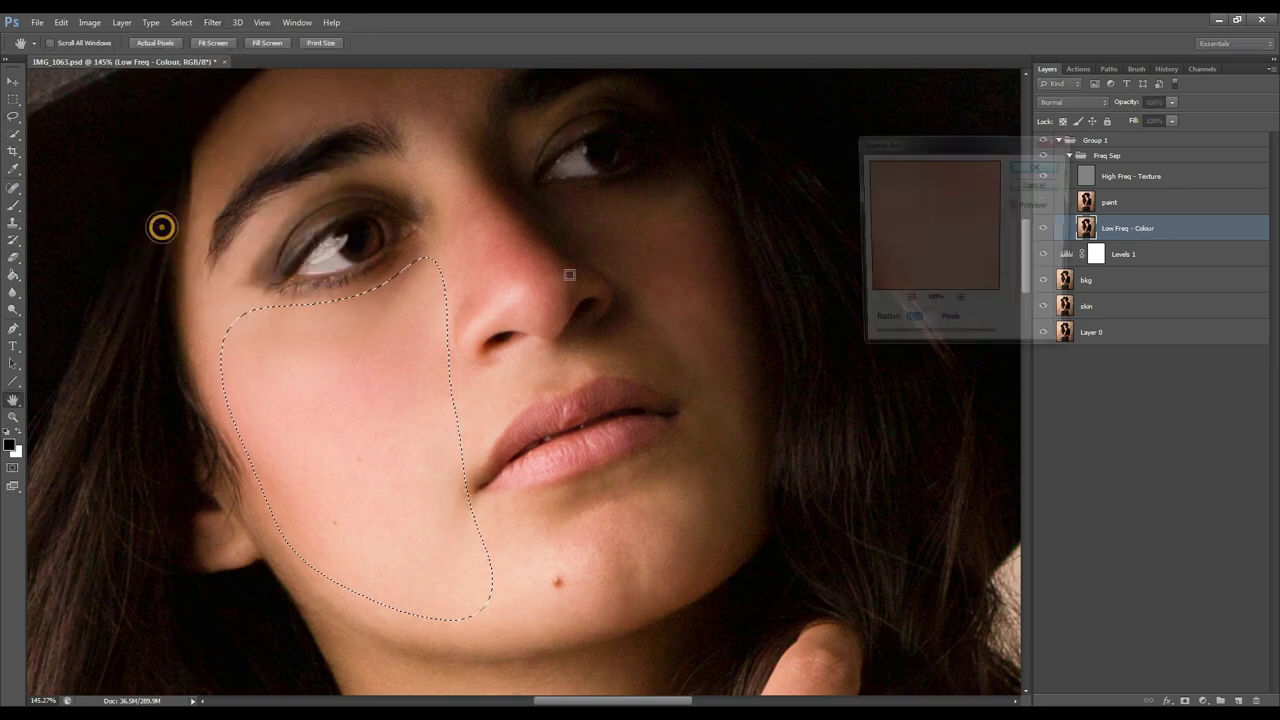
{"action": "left_click", "coordinate": [906, 304]}
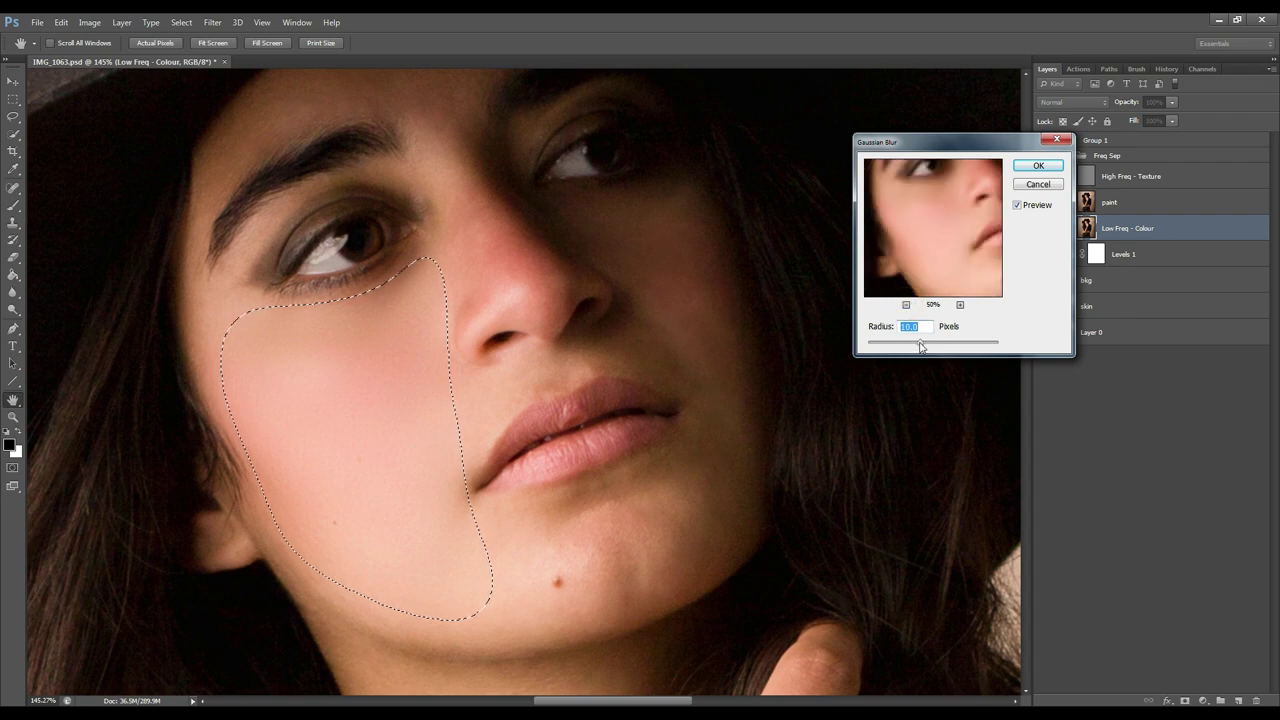
{"action": "mouse_move", "coordinate": [918, 342]}
{"action": "left_mouse_down"}
{"action": "mouse_move", "coordinate": [862, 348]}
{"action": "mouse_move", "coordinate": [911, 348]}
{"action": "left_mouse_up"}
{"action": "left_click_drag", "start_coordinate": [929, 346], "coordinate": [922, 346]}
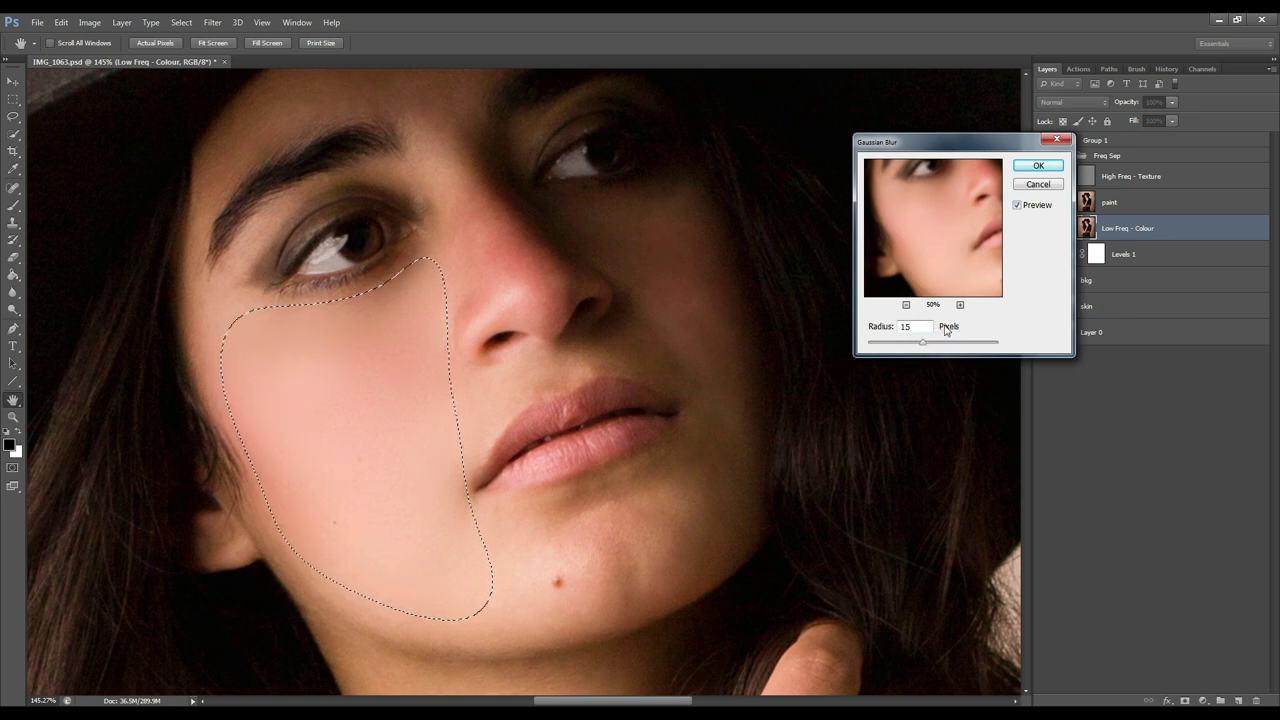
{"action": "left_click", "coordinate": [1031, 168]}
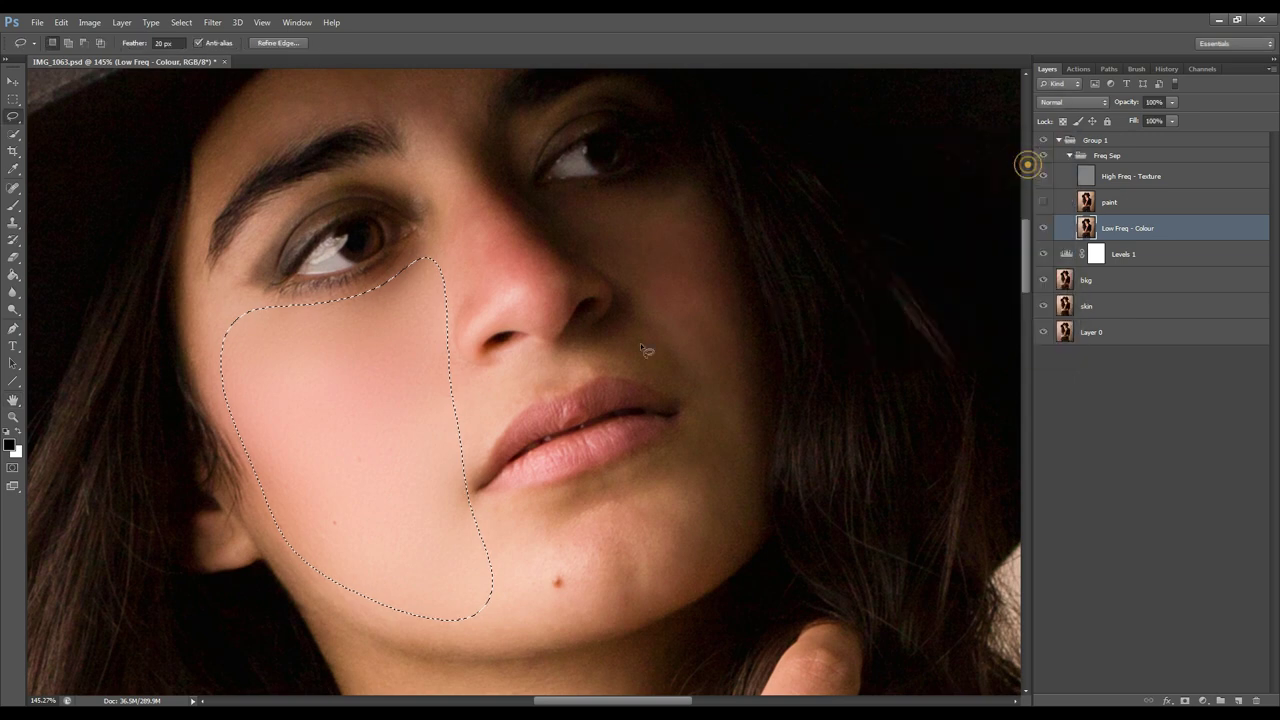
{"action": "left_click", "coordinate": [490, 403]}
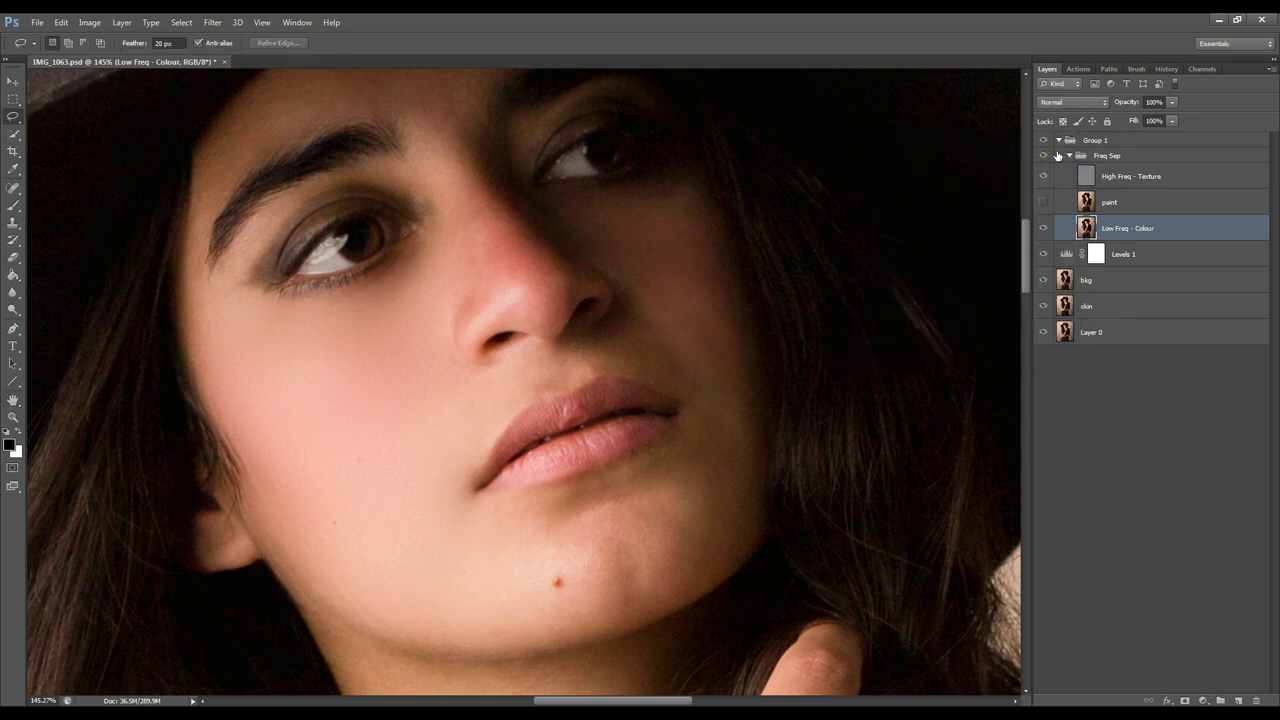
{"action": "left_click", "coordinate": [1042, 158]}
{"action": "left_click", "coordinate": [1042, 158]}
- Lasso the chin area below the lips, reapply the last Gaussian Blur, and deselect
{"action": "scroll", "coordinate": [701, 356], "scroll_direction": "up", "scroll_amount": 1}
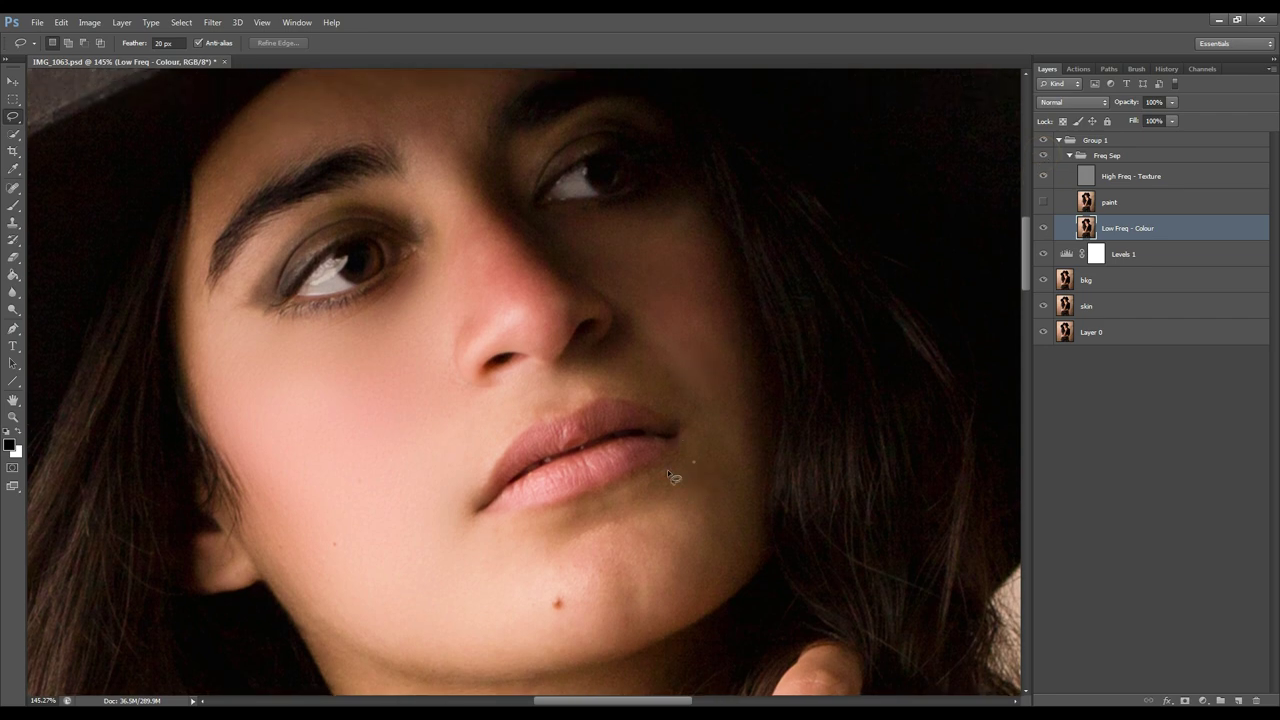
{"action": "mouse_move", "coordinate": [692, 462]}
{"action": "left_mouse_down"}
{"action": "mouse_move", "coordinate": [531, 524]}
{"action": "mouse_move", "coordinate": [526, 567]}
{"action": "left_mouse_up"}
{"action": "left_click_drag", "start_coordinate": [664, 484], "coordinate": [650, 482]}
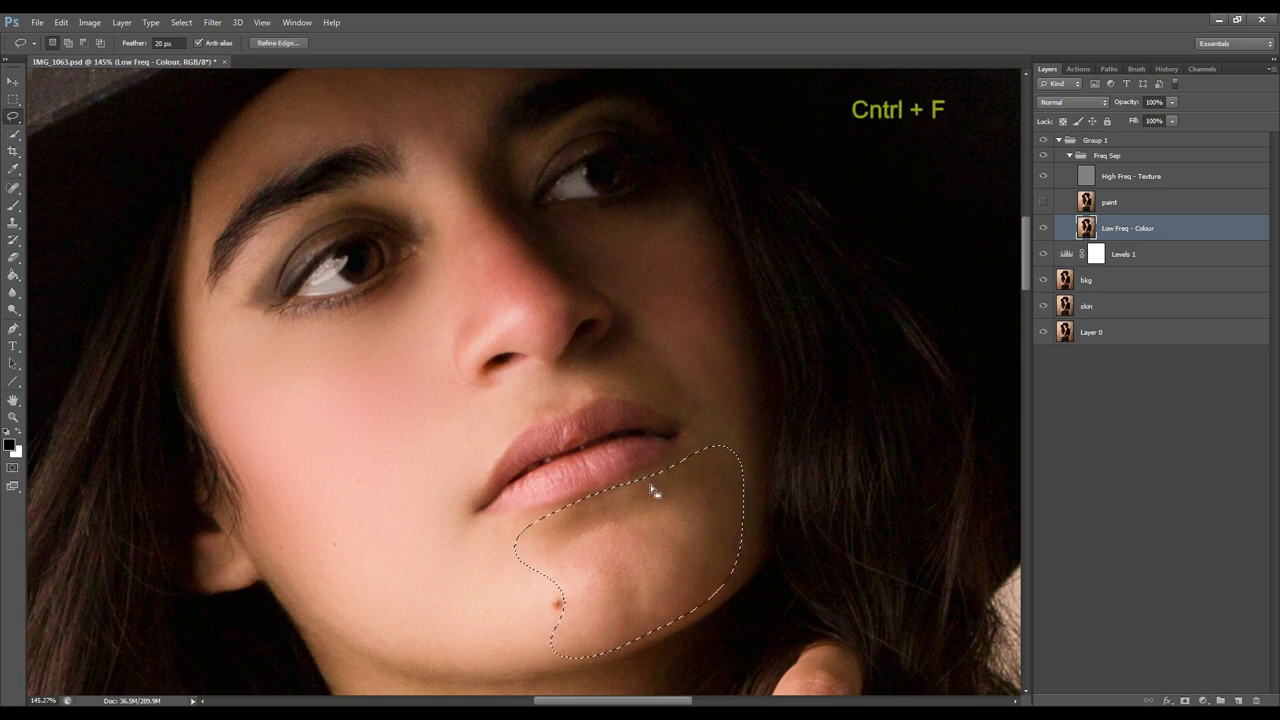
{"action": "key", "text": "ctrl+f"}
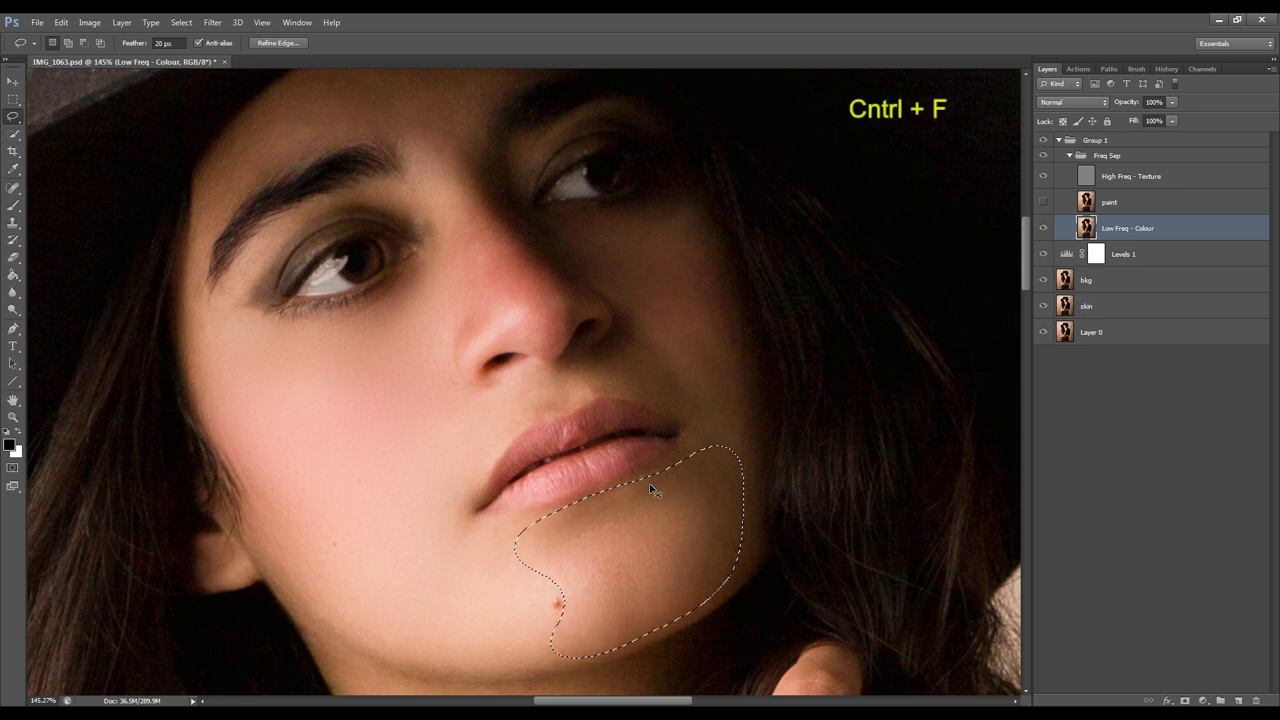
{"action": "left_click", "coordinate": [700, 414]}
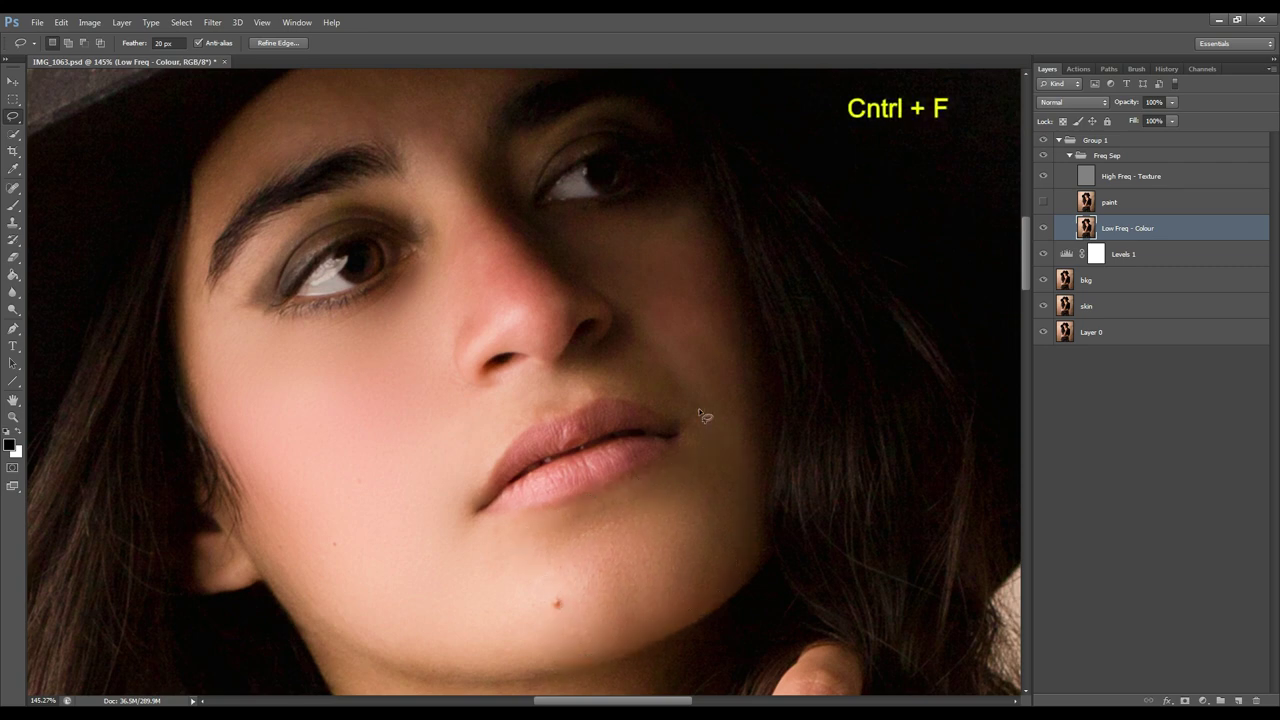
- Lasso the shadowed cheek from below the eye to the mouth corner and soften it with the same blur
{"action": "mouse_move", "coordinate": [684, 206]}
{"action": "left_mouse_down"}
{"action": "mouse_move", "coordinate": [571, 229]}
{"action": "mouse_move", "coordinate": [561, 239]}
{"action": "mouse_move", "coordinate": [591, 282]}
{"action": "left_mouse_up"}
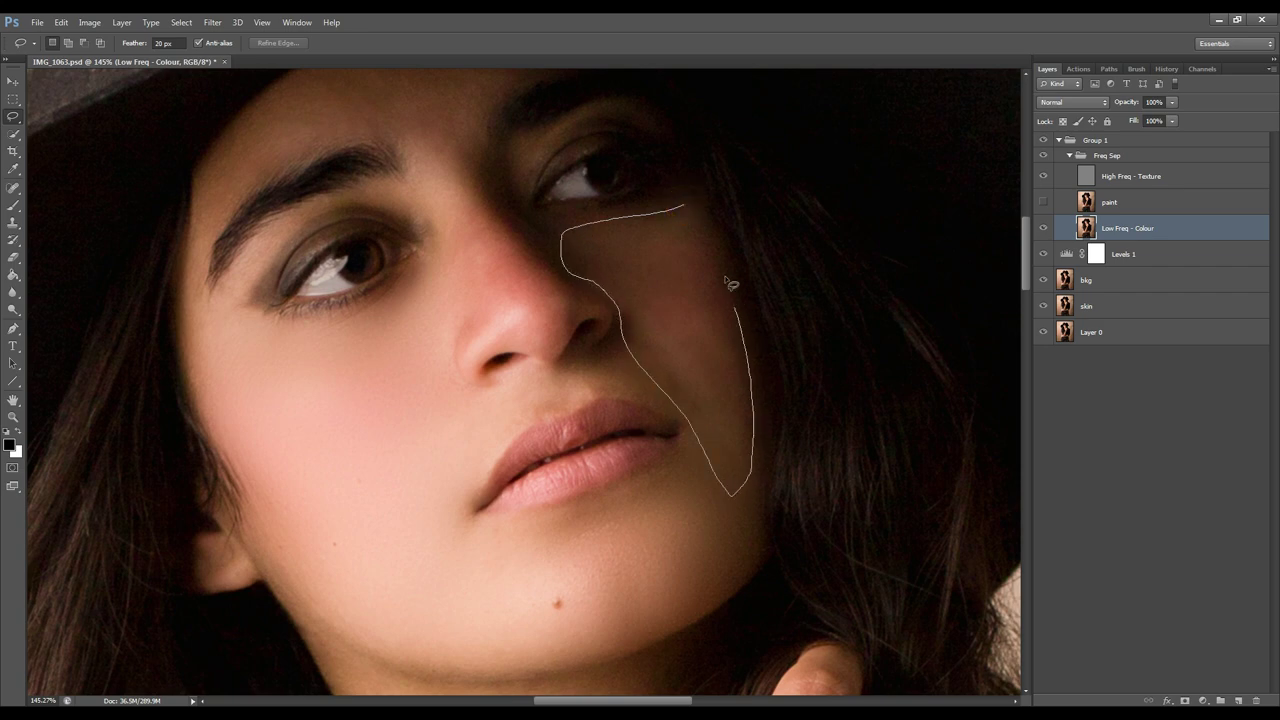
{"action": "left_click_drag", "start_coordinate": [686, 214], "coordinate": [686, 214]}
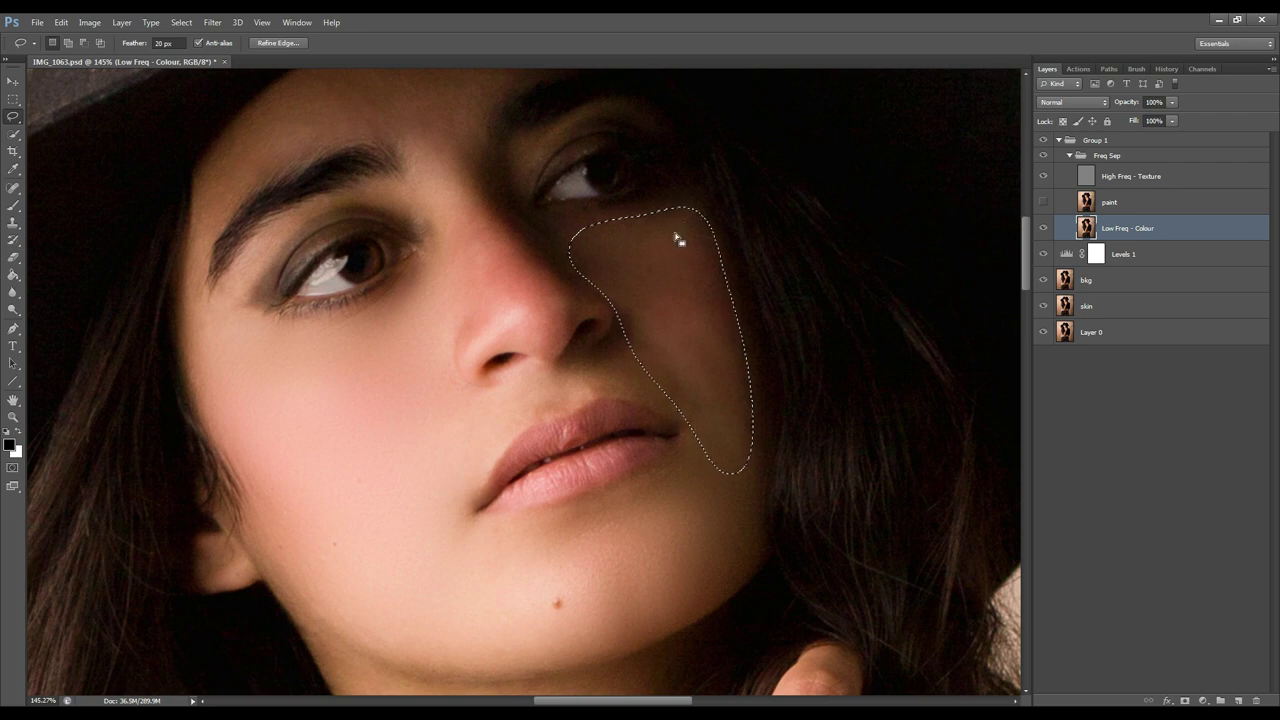
{"action": "left_click", "coordinate": [717, 532]}
- Lasso the skin between the nose and the mouth, blur its colour, and deselect
{"action": "left_click_drag", "start_coordinate": [645, 400], "coordinate": [630, 345]}
{"action": "left_click_drag", "start_coordinate": [493, 447], "coordinate": [588, 356]}
{"action": "key", "text": "Return"}
{"action": "key", "text": "ctrl+d"}
- Lasso the skin from the forehead between the eyebrows down the nose bridge and apply a Gaussian Blur
{"action": "scroll", "coordinate": [517, 404], "scroll_direction": "up", "scroll_amount": 5}
{"action": "mouse_move", "coordinate": [458, 164]}
{"action": "left_mouse_down"}
{"action": "mouse_move", "coordinate": [457, 239]}
{"action": "mouse_move", "coordinate": [460, 170]}
{"action": "left_mouse_up"}
{"action": "left_click", "coordinate": [460, 203]}
{"action": "mouse_move", "coordinate": [424, 230]}
{"action": "left_mouse_down"}
{"action": "mouse_move", "coordinate": [457, 286]}
{"action": "mouse_move", "coordinate": [445, 345]}
{"action": "mouse_move", "coordinate": [540, 445]}
{"action": "mouse_move", "coordinate": [478, 372]}
{"action": "left_mouse_up"}
{"action": "left_click", "coordinate": [210, 22]}
{"action": "mouse_move", "coordinate": [217, 146]}
{"action": "left_click", "coordinate": [158, 230]}
{"action": "key", "text": "Return"}
- Soften the colour of the nose tip and the shadowed skin above the upper lip with lasso selections and Gaussian Blur
{"action": "mouse_move", "coordinate": [530, 456]}
{"action": "left_mouse_down"}
{"action": "mouse_move", "coordinate": [580, 445]}
{"action": "mouse_move", "coordinate": [532, 455]}
{"action": "left_mouse_up"}
{"action": "left_click_drag", "start_coordinate": [549, 402], "coordinate": [549, 403]}
{"action": "key", "text": "Return"}
{"action": "left_click_drag", "start_coordinate": [612, 505], "coordinate": [672, 549]}
- Lasso the front of the neck above the cord, apply a Gaussian Blur of about 40 px, and deselect
{"action": "scroll", "coordinate": [580, 531], "scroll_direction": "down", "scroll_amount": 5}
{"action": "mouse_move", "coordinate": [334, 222]}
{"action": "left_mouse_down"}
{"action": "mouse_move", "coordinate": [643, 238]}
{"action": "mouse_move", "coordinate": [580, 523]}
{"action": "mouse_move", "coordinate": [338, 224]}
{"action": "left_mouse_up"}
{"action": "left_click", "coordinate": [151, 22]}
{"action": "key", "text": "ctrl+alt+f"}
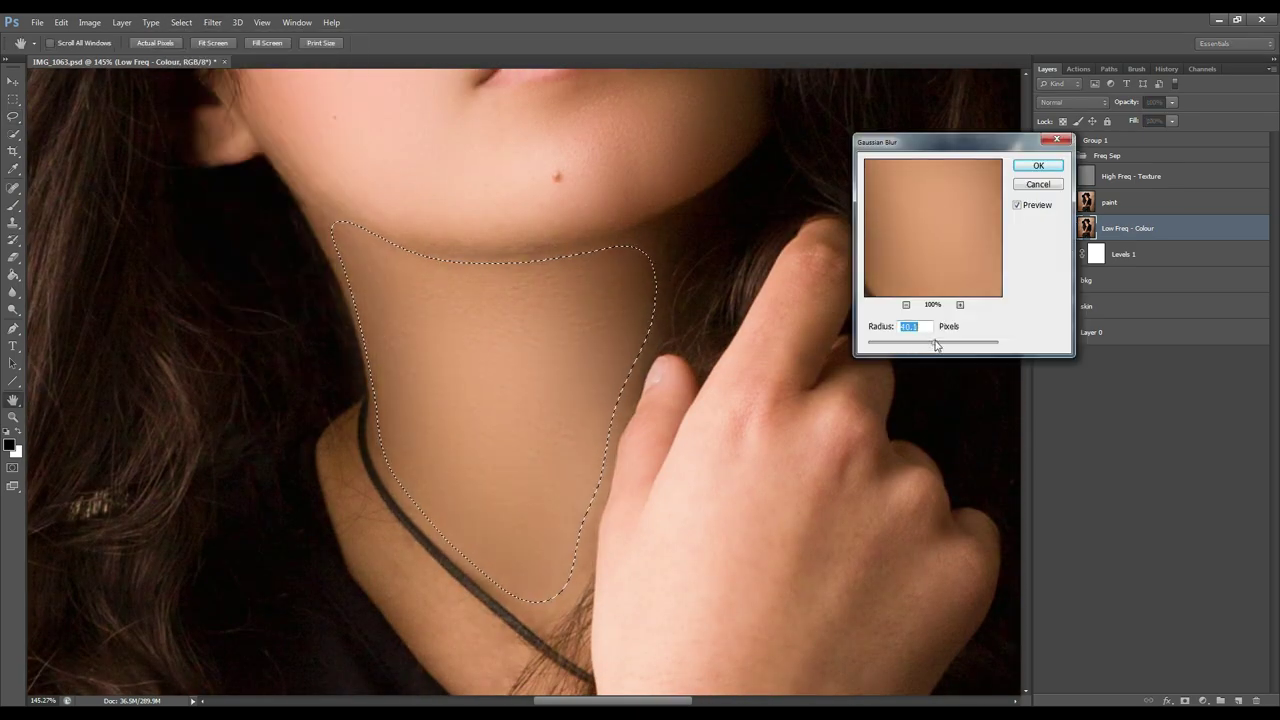
{"action": "key", "text": "Return"}
{"action": "key", "text": "ctrl+d"}
- Lasso and soften the colour of the lit jawline and the skin beneath the lit eyebrow
{"action": "left_click_drag", "start_coordinate": [303, 196], "coordinate": [340, 212]}
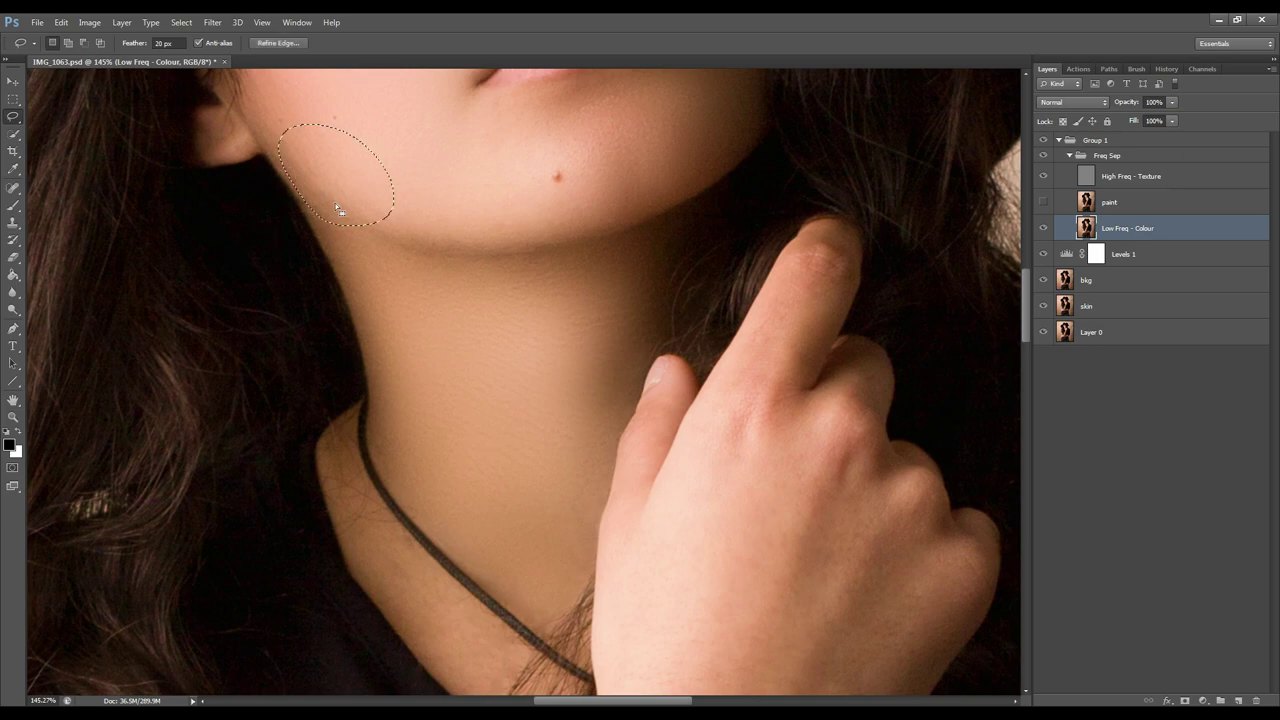
{"action": "key", "text": "ctrl+d"}
{"action": "scroll", "coordinate": [394, 191], "scroll_direction": "up", "scroll_amount": 4}
{"action": "left_click_drag", "start_coordinate": [260, 228], "coordinate": [275, 226]}
{"action": "scroll", "coordinate": [296, 190], "scroll_direction": "up", "scroll_amount": 5}
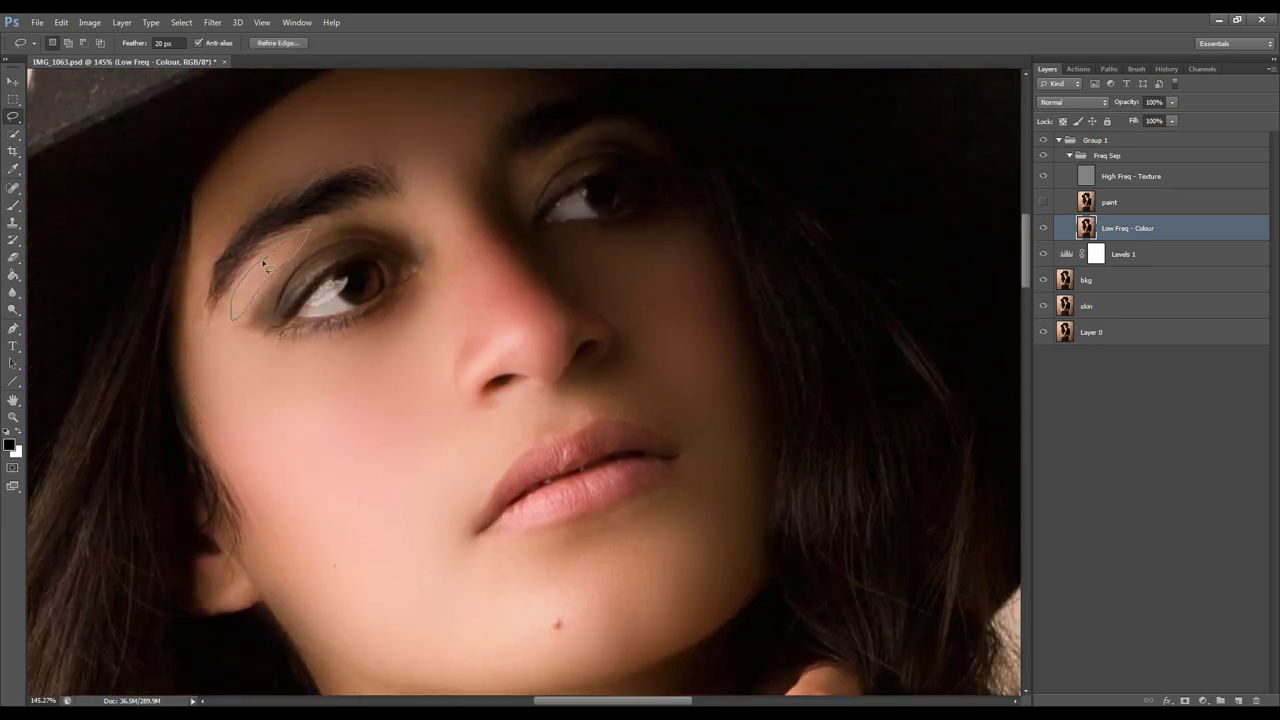
{"action": "key", "text": "ctrl+d"}
- Lasso the skin outside the neck cord, reapply the last Gaussian Blur, and deselect
{"action": "scroll", "coordinate": [381, 429], "scroll_direction": "down", "scroll_amount": 7}
{"action": "left_click_drag", "start_coordinate": [340, 215], "coordinate": [346, 206]}
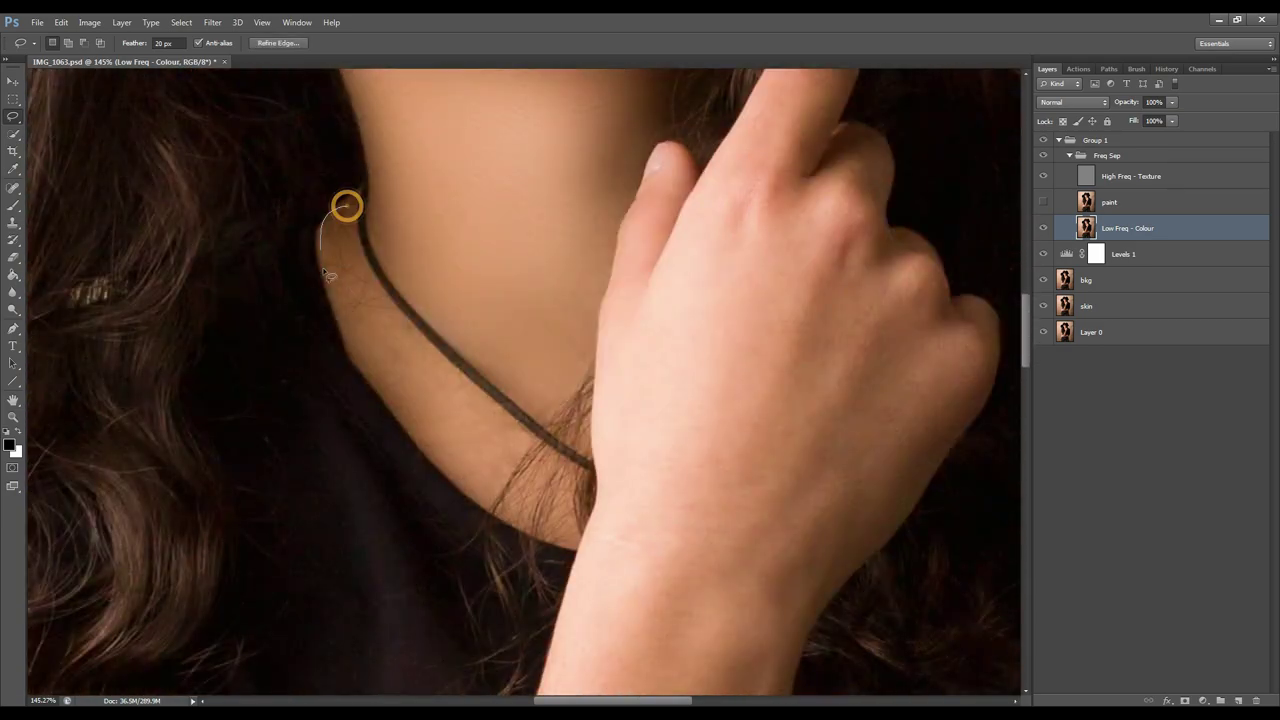
{"action": "key", "text": "ctrl+f"}
{"action": "key", "text": "ctrl+d"}
- Lasso the back of the raised hand up to the index finger, apply a Gaussian Blur, and deselect
{"action": "scroll", "coordinate": [750, 245], "scroll_direction": "up", "scroll_amount": 1}
{"action": "mouse_move", "coordinate": [788, 180]}
{"action": "left_mouse_down"}
{"action": "mouse_move", "coordinate": [750, 245]}
{"action": "mouse_move", "coordinate": [805, 231]}
{"action": "left_mouse_up"}
{"action": "left_click_drag", "start_coordinate": [976, 565], "coordinate": [806, 471]}
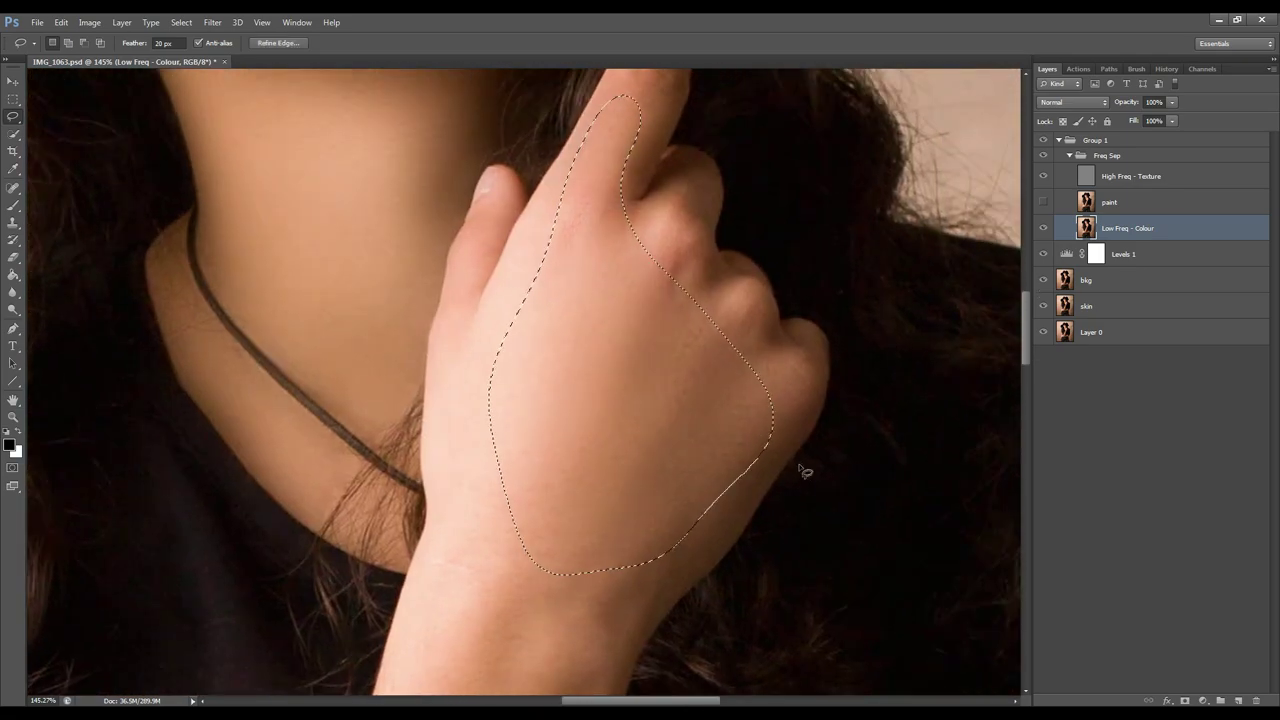
{"action": "left_click", "coordinate": [212, 22]}
{"action": "mouse_move", "coordinate": [220, 146]}
{"action": "left_click", "coordinate": [152, 231]}
{"action": "left_click", "coordinate": [911, 327]}
{"action": "double_click", "coordinate": [911, 327]}
{"action": "key", "text": "Return"}
{"action": "key", "text": "ctrl+d"}
- Lasso the raised wrist above the bracelet, reapply the last Gaussian Blur, and deselect
{"action": "scroll", "coordinate": [466, 163], "scroll_direction": "down", "scroll_amount": 4}
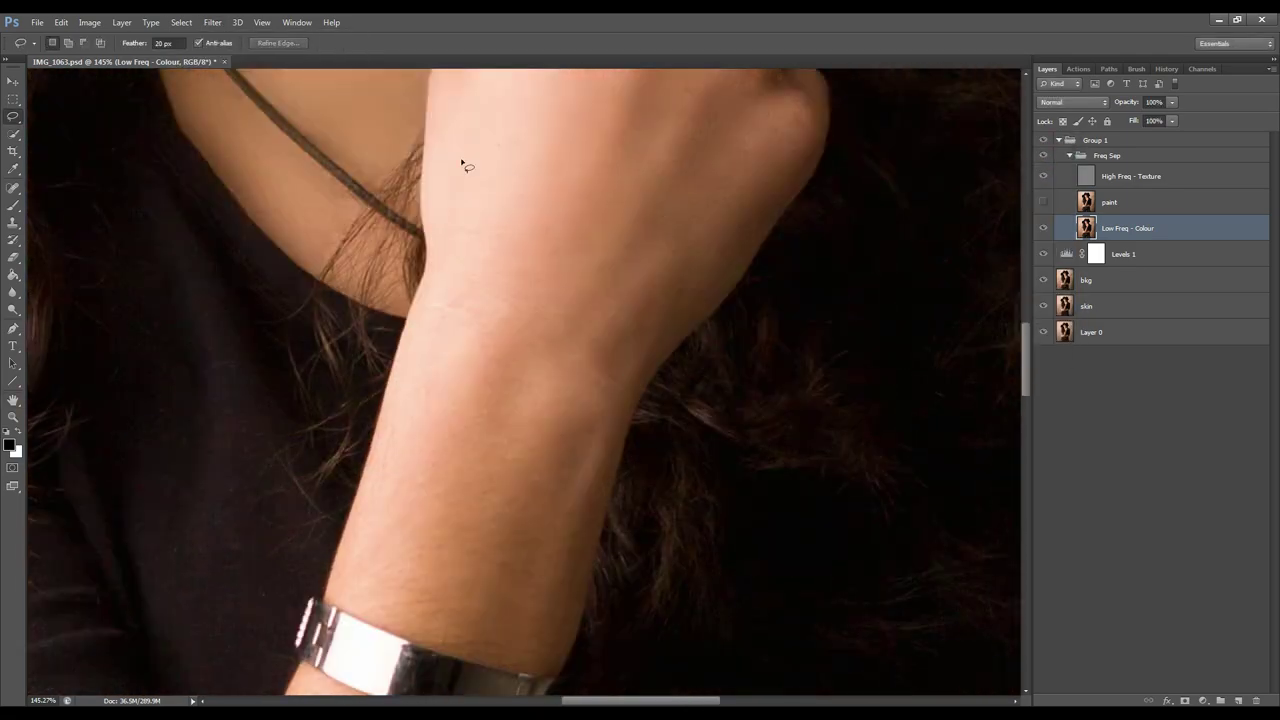
{"action": "left_click_drag", "start_coordinate": [463, 160], "coordinate": [471, 163]}
{"action": "key", "text": "ctrl+f"}
{"action": "left_click", "coordinate": [675, 150]}
{"action": "scroll", "coordinate": [690, 167], "scroll_direction": "down", "scroll_amount": 5}
- Lasso the raised forearm from bracelet to elbow and the folded forearm, softening their colour with the last Gaussian Blur
{"action": "left_click", "coordinate": [414, 186]}
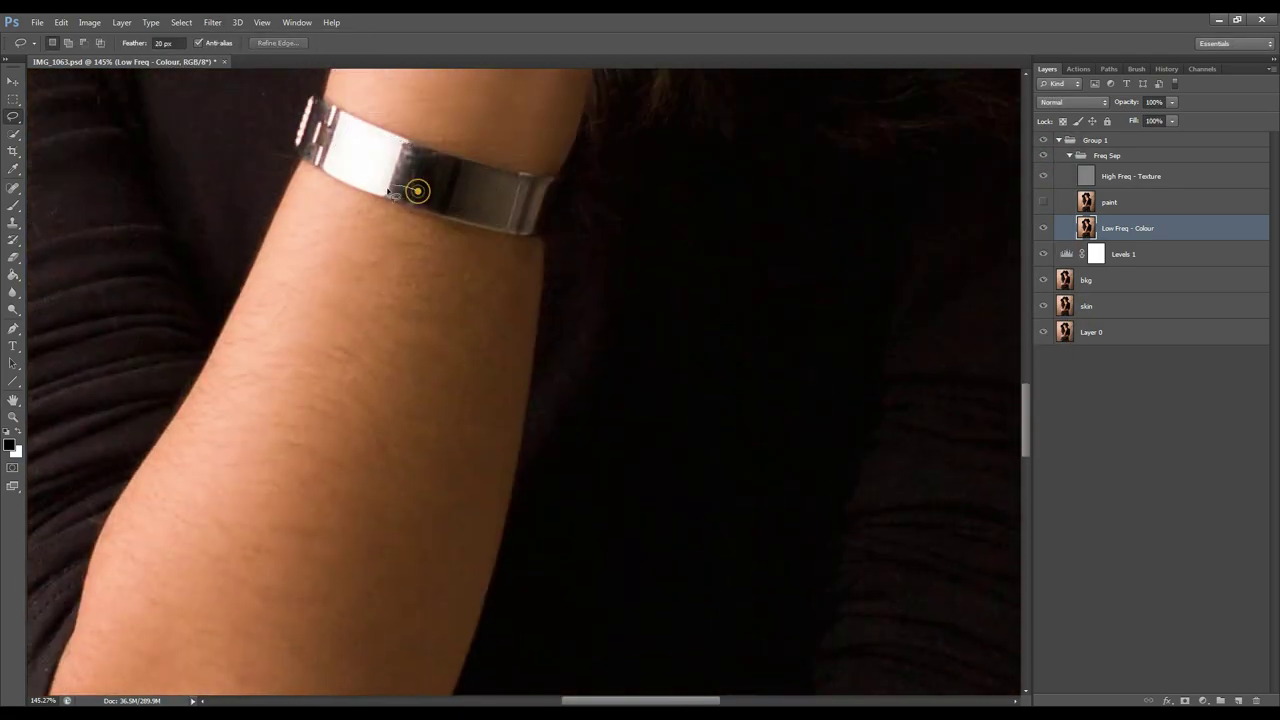
{"action": "scroll", "coordinate": [566, 258], "scroll_direction": "down", "scroll_amount": 4}
{"action": "mouse_move", "coordinate": [563, 255]}
{"action": "left_mouse_down"}
{"action": "mouse_move", "coordinate": [392, 430]}
{"action": "mouse_move", "coordinate": [497, 236]}
{"action": "left_mouse_up"}
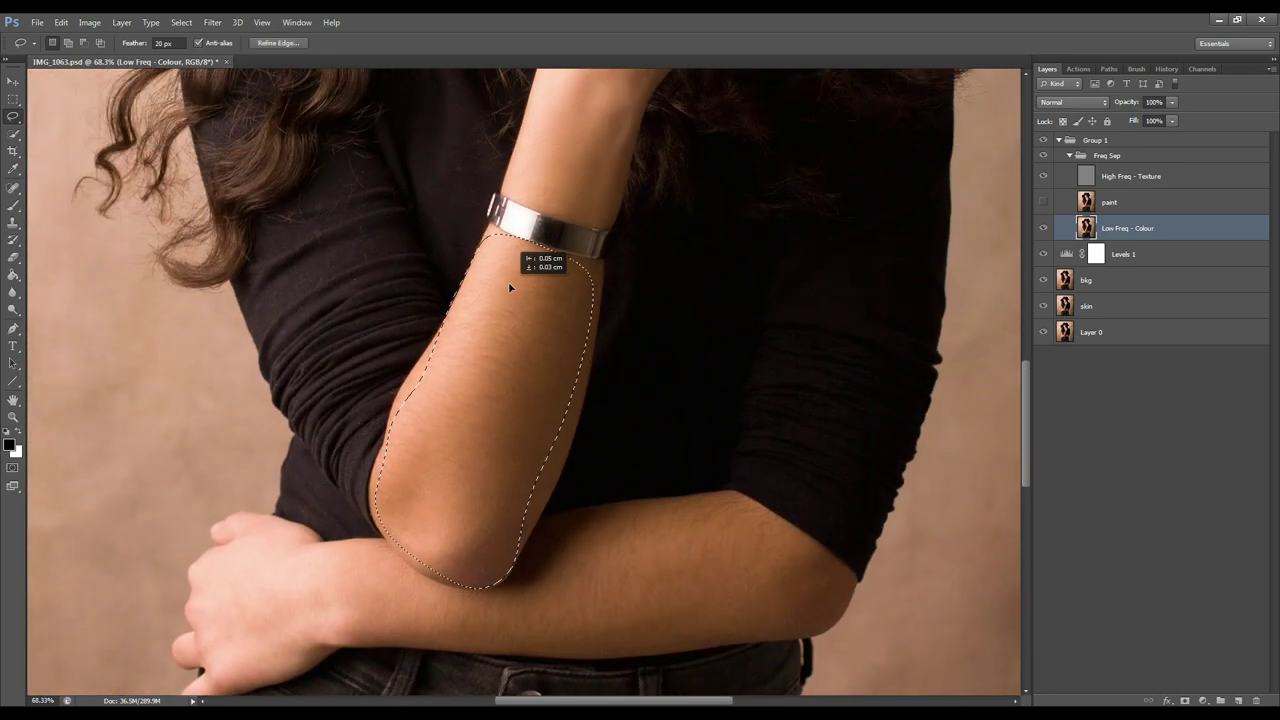
{"action": "left_click", "coordinate": [594, 262]}
{"action": "mouse_move", "coordinate": [735, 494]}
{"action": "left_mouse_down"}
{"action": "mouse_move", "coordinate": [758, 641]}
{"action": "mouse_move", "coordinate": [736, 494]}
{"action": "left_mouse_up"}
{"action": "key", "text": "ctrl+f"}
{"action": "left_click", "coordinate": [738, 537]}
- Lasso areas of the hand and wrist resting at the waist, reapply the last Gaussian Blur, and deselect
{"action": "mouse_move", "coordinate": [386, 545]}
{"action": "left_mouse_down"}
{"action": "mouse_move", "coordinate": [201, 597]}
{"action": "mouse_move", "coordinate": [384, 544]}
{"action": "left_mouse_up"}
{"action": "key", "text": "ctrl+f"}
{"action": "left_click_drag", "start_coordinate": [391, 589], "coordinate": [393, 558]}
{"action": "left_click", "coordinate": [391, 591]}
{"action": "scroll", "coordinate": [387, 545], "scroll_direction": "up", "scroll_amount": 4}
{"action": "left_click_drag", "start_coordinate": [393, 558], "coordinate": [443, 608]}
{"action": "key", "text": "ctrl+f"}
{"action": "left_click", "coordinate": [842, 511]}
- Lasso the lit edge of the raised forearm below the bracelet, reapply the last Gaussian Blur, and deselect
{"action": "scroll", "coordinate": [842, 511], "scroll_direction": "down", "scroll_amount": 4}
{"action": "scroll", "coordinate": [654, 306], "scroll_direction": "up", "scroll_amount": 5}
{"action": "mouse_move", "coordinate": [654, 306]}
{"action": "left_mouse_down"}
{"action": "mouse_move", "coordinate": [609, 557]}
{"action": "mouse_move", "coordinate": [650, 320]}
{"action": "left_mouse_up"}
{"action": "key", "text": "ctrl+f"}
{"action": "left_click", "coordinate": [790, 359]}
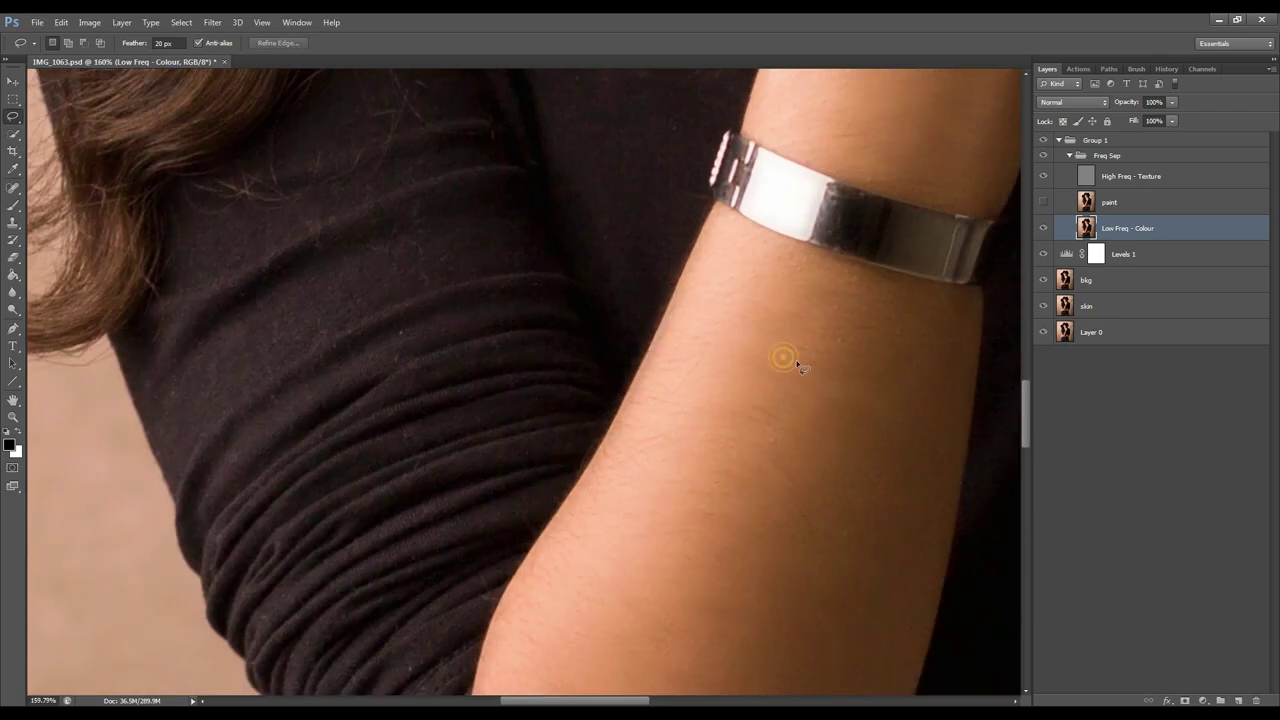
- Lasso the backdrop beside the model's hair, reapply the last Gaussian Blur, and deselect
{"action": "scroll", "coordinate": [796, 360], "scroll_direction": "down", "scroll_amount": 6}
{"action": "mouse_move", "coordinate": [391, 131]}
{"action": "left_mouse_down"}
{"action": "mouse_move", "coordinate": [291, 478]}
{"action": "mouse_move", "coordinate": [307, 566]}
{"action": "mouse_move", "coordinate": [442, 173]}
{"action": "mouse_move", "coordinate": [393, 131]}
{"action": "left_mouse_up"}
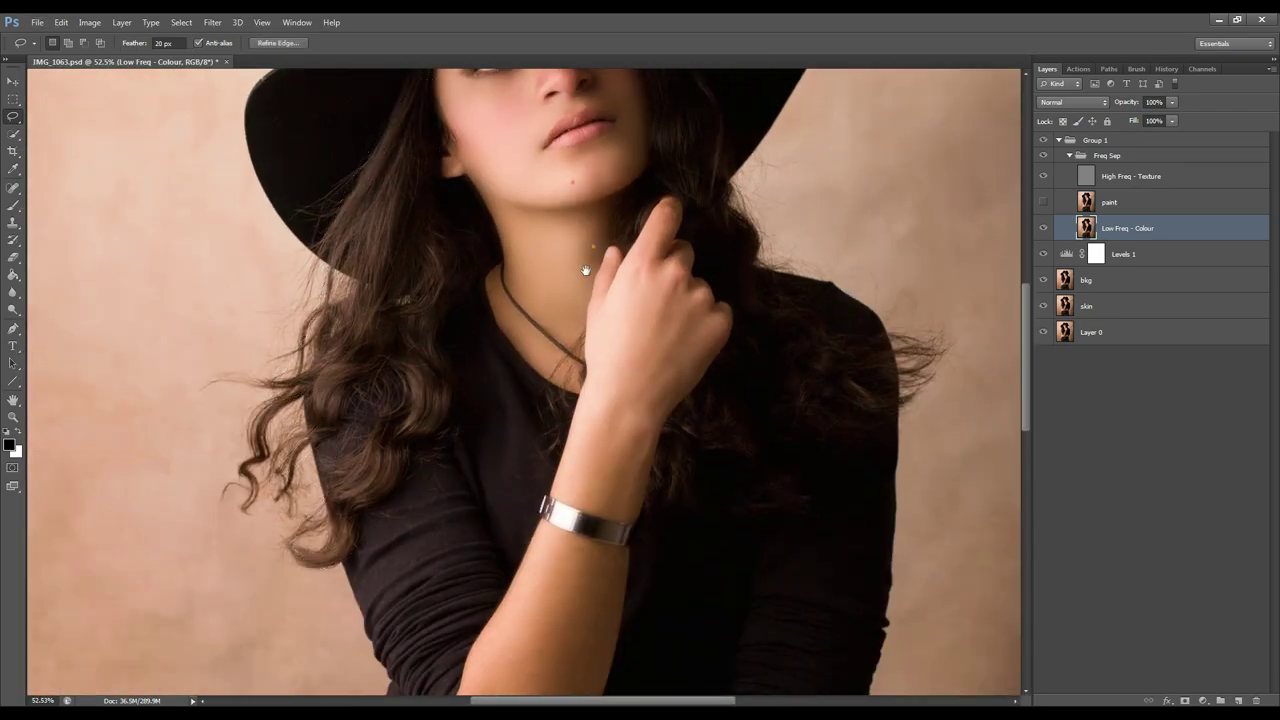
{"action": "left_click_drag", "start_coordinate": [586, 271], "coordinate": [568, 321]}
{"action": "mouse_move", "coordinate": [265, 427]}
{"action": "left_mouse_down"}
{"action": "mouse_move", "coordinate": [194, 430]}
{"action": "mouse_move", "coordinate": [340, 389]}
{"action": "left_mouse_up"}
{"action": "key", "text": "ctrl+f"}
{"action": "left_click", "coordinate": [957, 372]}
{"action": "left_click_drag", "start_coordinate": [948, 410], "coordinate": [948, 551]}
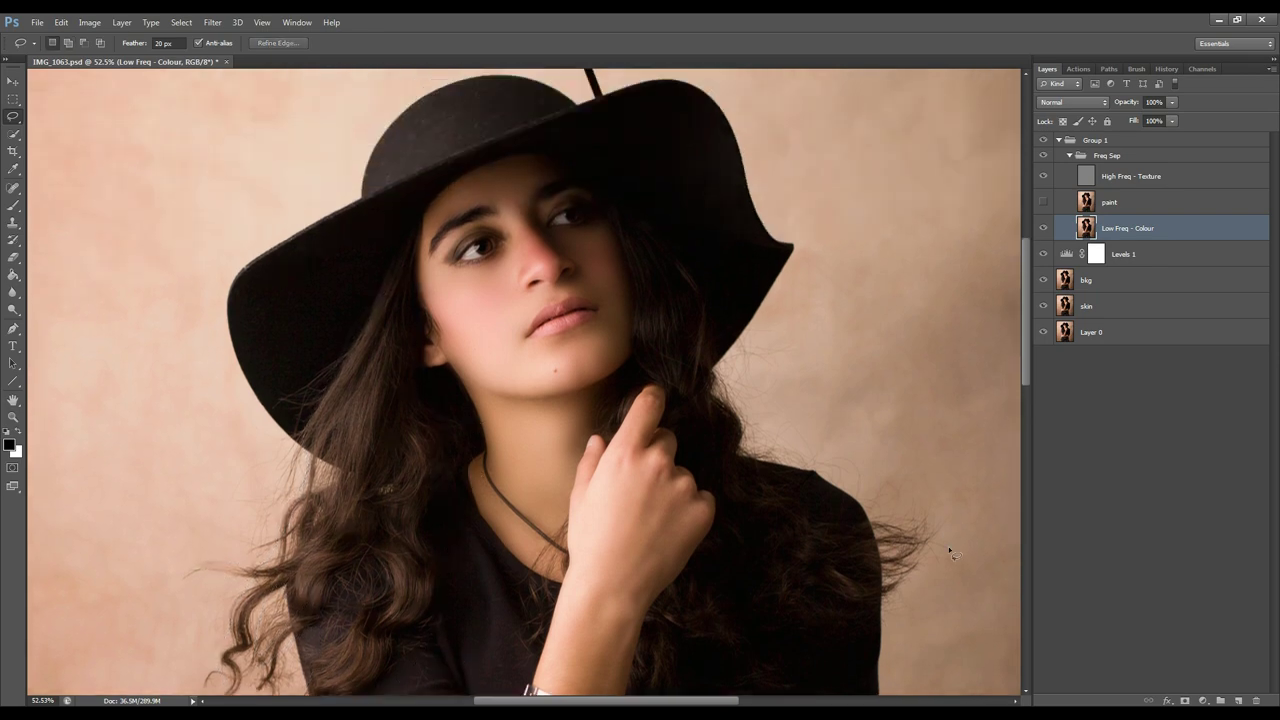
- Soften the colour of the shirt below the neckline and the eye shadow around the lit eye with lasso selections
{"action": "mouse_move", "coordinate": [786, 606]}
{"action": "left_mouse_down"}
{"action": "mouse_move", "coordinate": [763, 543]}
{"action": "mouse_move", "coordinate": [755, 551]}
{"action": "left_mouse_up"}
{"action": "mouse_move", "coordinate": [675, 232]}
{"action": "left_mouse_down"}
{"action": "mouse_move", "coordinate": [735, 266]}
{"action": "mouse_move", "coordinate": [822, 424]}
{"action": "mouse_move", "coordinate": [640, 553]}
{"action": "mouse_move", "coordinate": [651, 220]}
{"action": "left_mouse_up"}
{"action": "scroll", "coordinate": [548, 528], "scroll_direction": "up", "scroll_amount": 2}
{"action": "scroll", "coordinate": [548, 528], "scroll_direction": "up", "scroll_amount": 1}
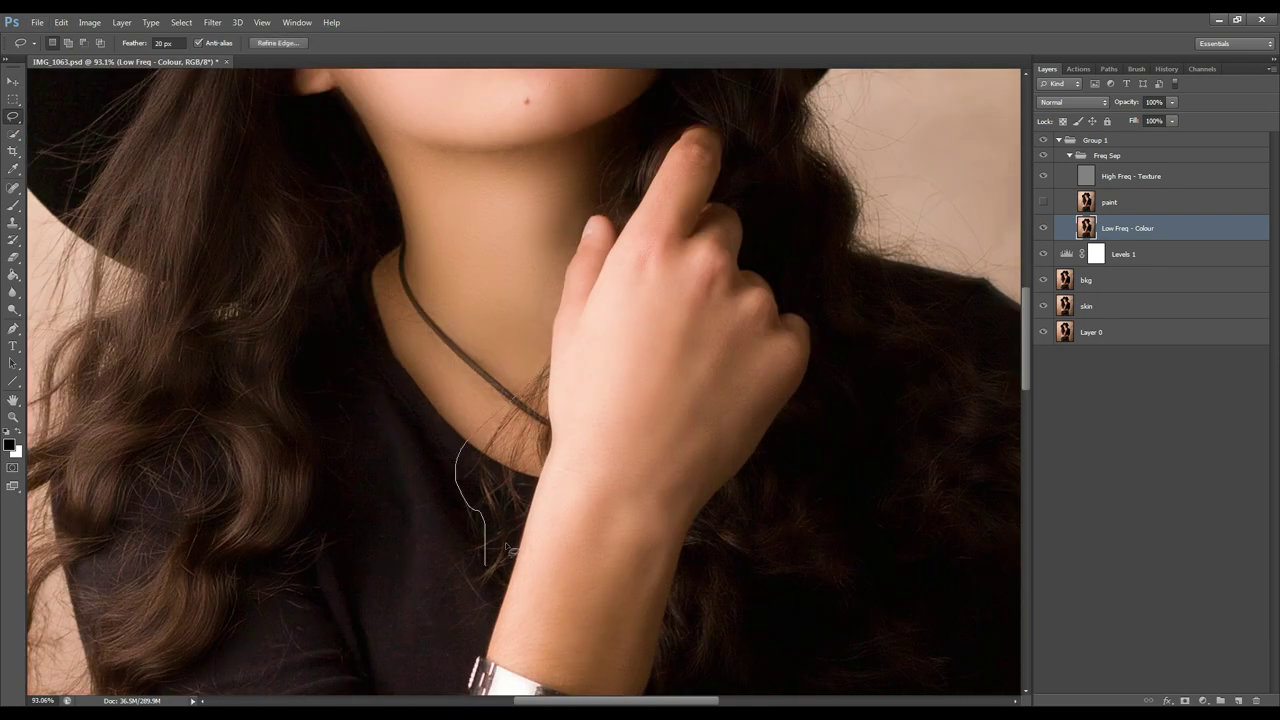
{"action": "scroll", "coordinate": [510, 450], "scroll_direction": "down", "scroll_amount": 3}
{"action": "scroll", "coordinate": [515, 146], "scroll_direction": "up", "scroll_amount": 8}
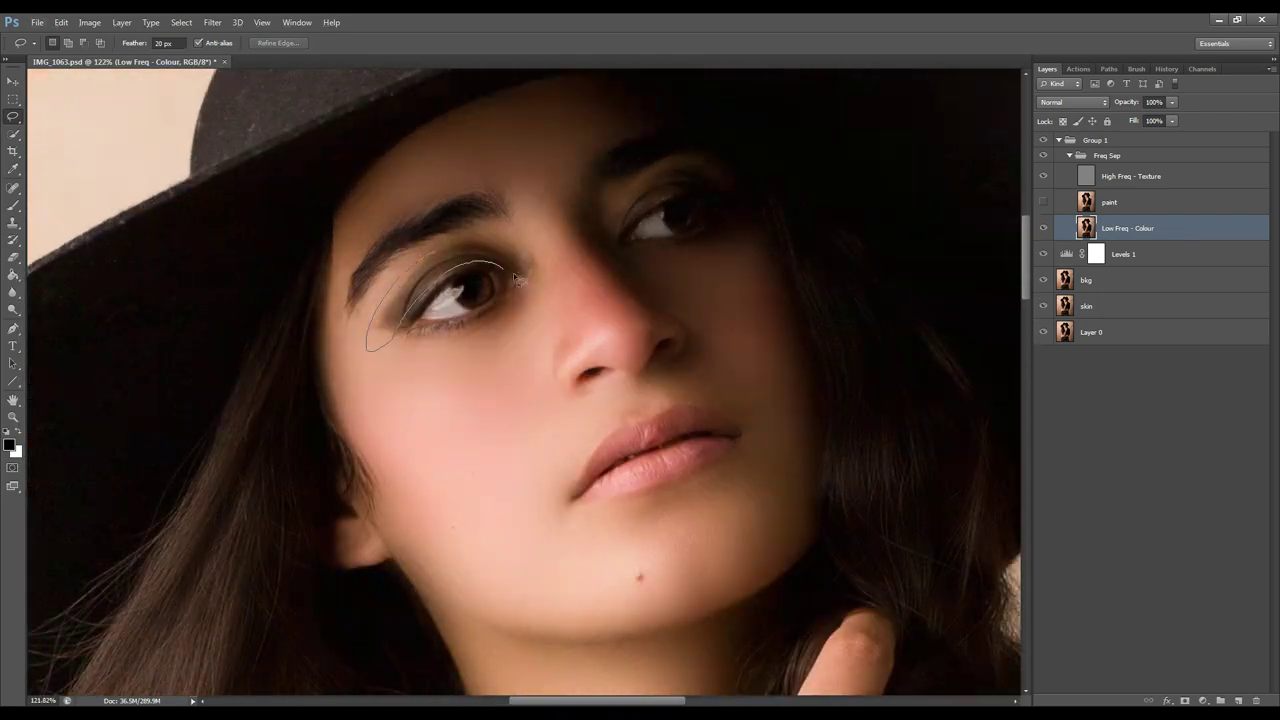
{"action": "left_click_drag", "start_coordinate": [532, 262], "coordinate": [540, 268]}
{"action": "left_click", "coordinate": [546, 277]}
- Lasso small areas around the nose to soften their colour, and clear the selection
{"action": "scroll", "coordinate": [713, 303], "scroll_direction": "down", "scroll_amount": 10}
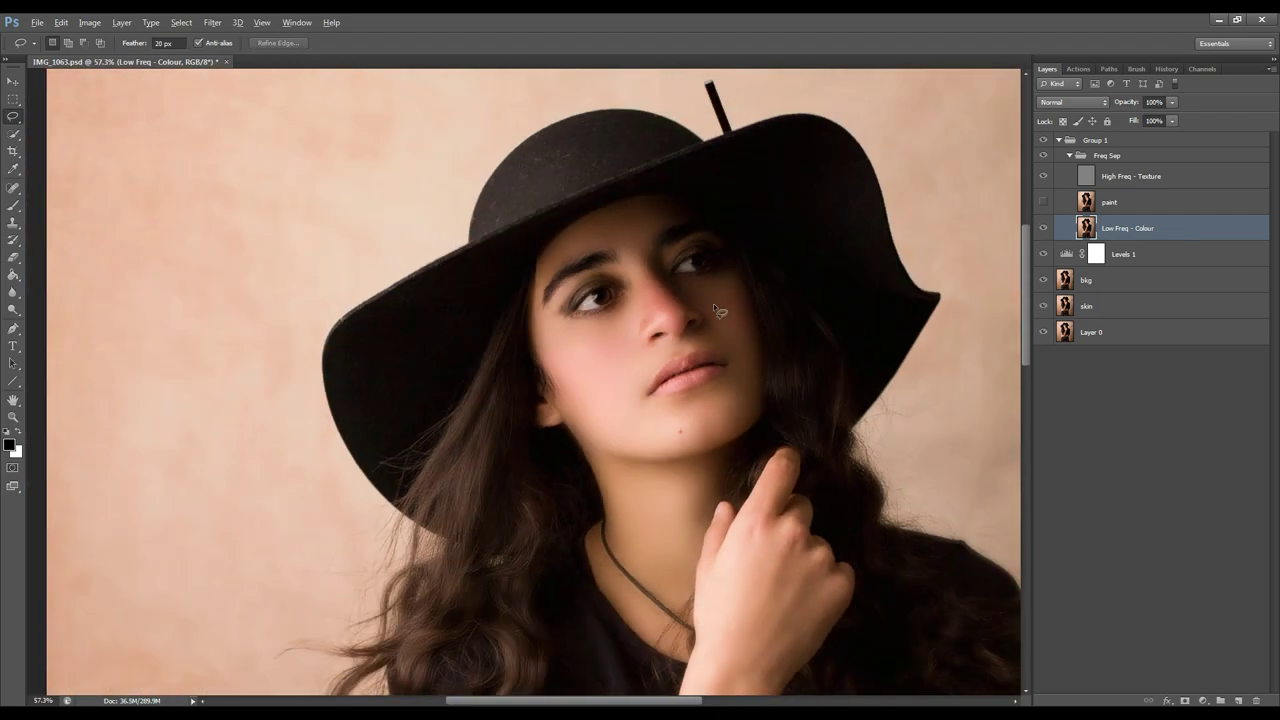
{"action": "scroll", "coordinate": [730, 335], "scroll_direction": "up", "scroll_amount": 11}
{"action": "mouse_move", "coordinate": [548, 387]}
{"action": "left_mouse_down"}
{"action": "mouse_move", "coordinate": [494, 424]}
{"action": "mouse_move", "coordinate": [532, 390]}
{"action": "left_mouse_up"}
{"action": "left_click", "coordinate": [636, 277]}
{"action": "mouse_move", "coordinate": [605, 360]}
{"action": "left_mouse_down"}
{"action": "mouse_move", "coordinate": [504, 427]}
{"action": "mouse_move", "coordinate": [543, 373]}
{"action": "mouse_move", "coordinate": [468, 415]}
{"action": "mouse_move", "coordinate": [608, 366]}
{"action": "left_mouse_up"}
{"action": "key", "text": "ctrl+d"}
{"action": "scroll", "coordinate": [672, 345], "scroll_direction": "down", "scroll_amount": 8}
{"action": "scroll", "coordinate": [671, 297], "scroll_direction": "up", "scroll_amount": 1}
- Delete the old paint layer and replace it with a new empty layer named paint
{"action": "left_click", "coordinate": [1041, 204]}
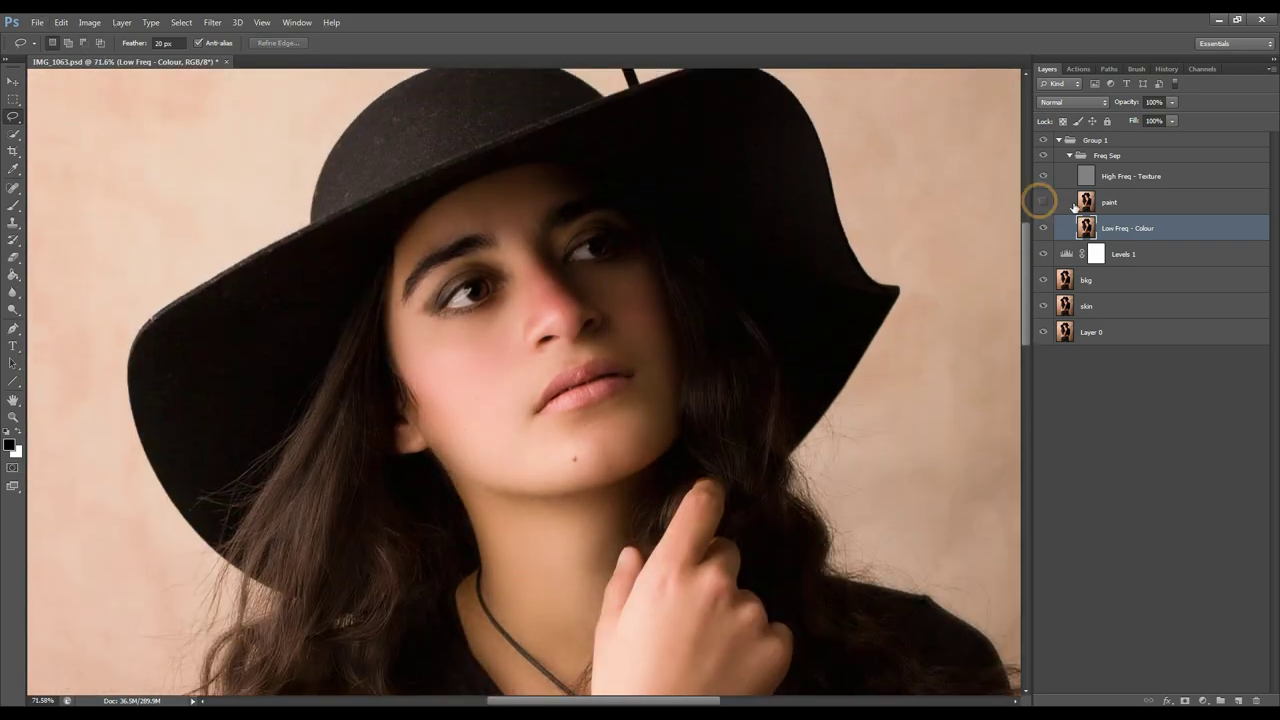
{"action": "left_click", "coordinate": [1138, 203]}
{"action": "key", "text": "Delete"}
{"action": "left_click", "coordinate": [1238, 700]}
{"action": "double_click", "coordinate": [1122, 202]}
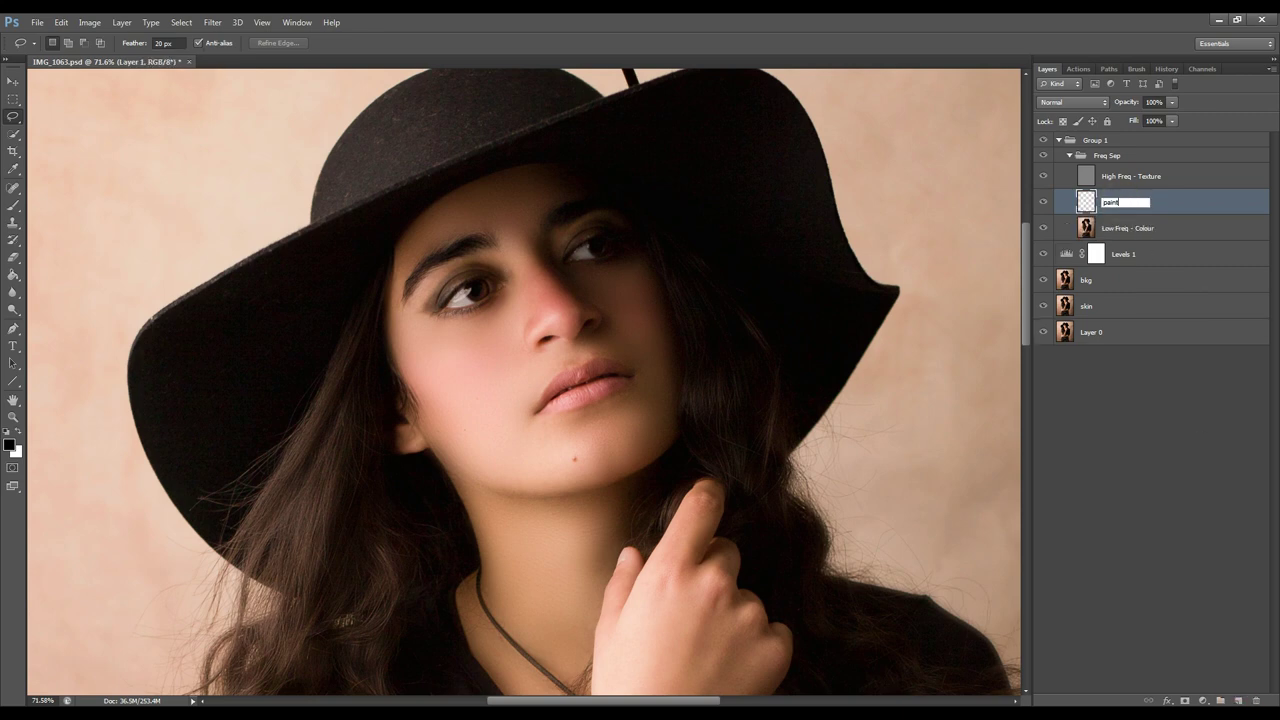
{"action": "key", "text": "Return"}
- Move the Levels 1 adjustment layer above Group 1 and compare the image without and with it
{"action": "left_click_drag", "start_coordinate": [1171, 263], "coordinate": [1154, 133]}
{"action": "left_click", "coordinate": [1042, 145]}
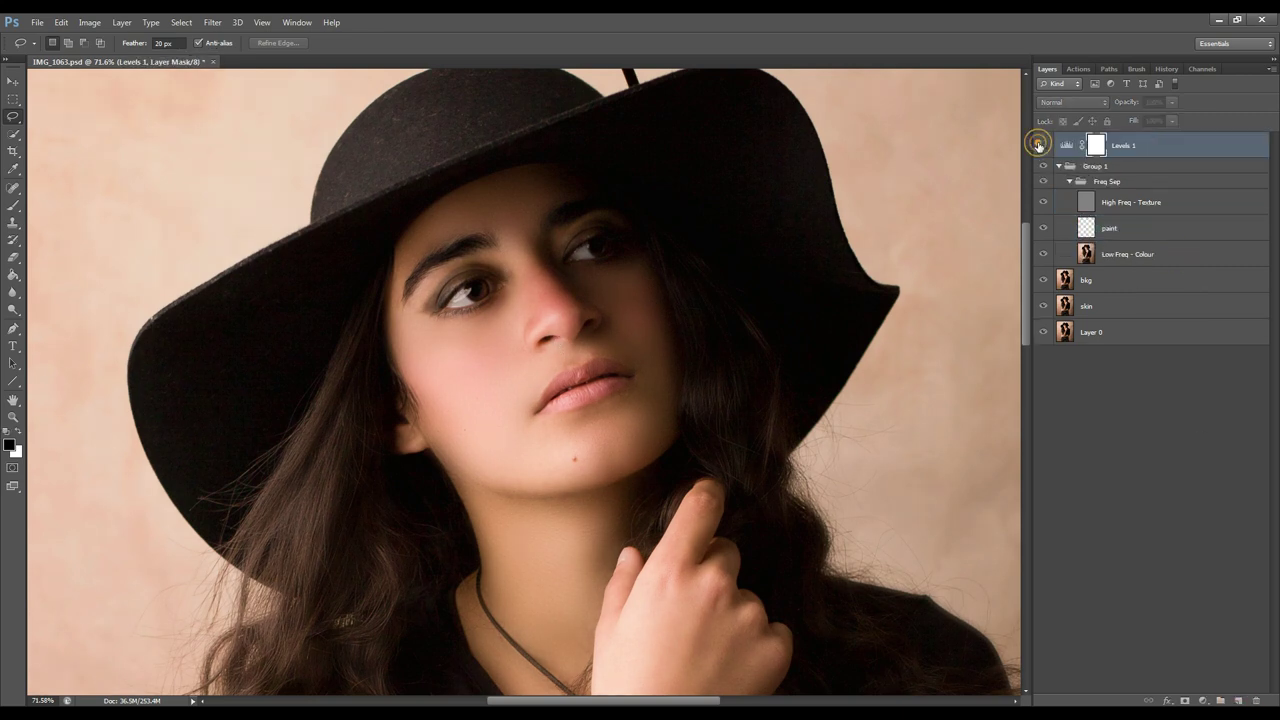
{"action": "left_click", "coordinate": [1042, 145]}
- Set Levels 1 to input black 15, input white 247 and output black 16, and toggle Group 1's visibility
{"action": "double_click", "coordinate": [1066, 145]}
{"action": "left_click_drag", "start_coordinate": [925, 317], "coordinate": [1048, 318]}
{"action": "left_click_drag", "start_coordinate": [1047, 357], "coordinate": [1049, 357]}
{"action": "left_click_drag", "start_coordinate": [923, 357], "coordinate": [926, 358]}
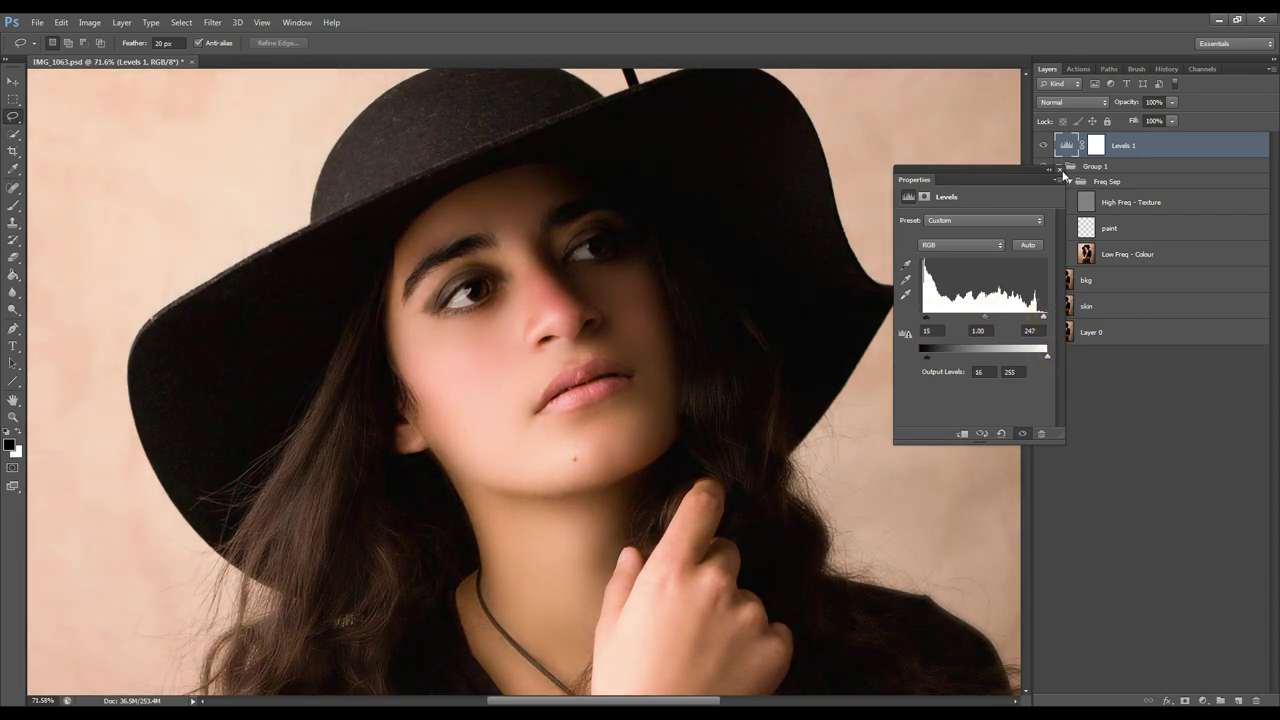
{"action": "left_click", "coordinate": [1059, 170]}
{"action": "left_click", "coordinate": [1044, 168]}
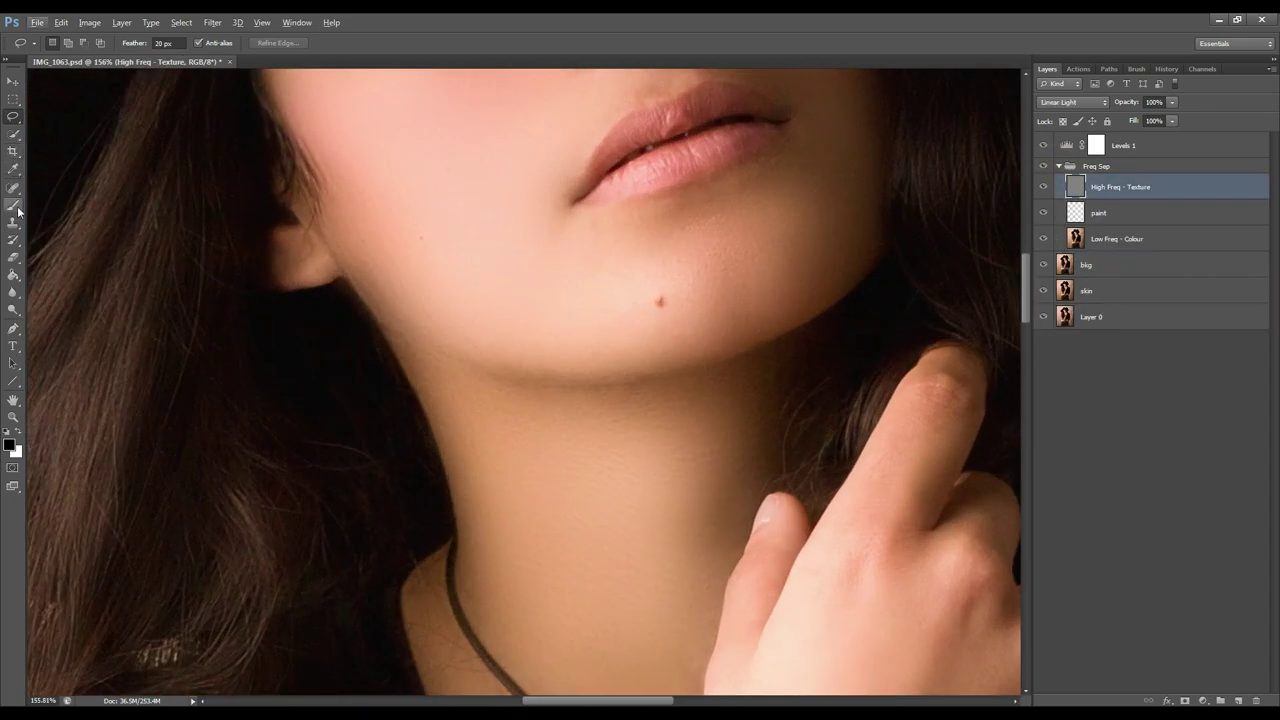
- Clone clean skin over small blemishes on the jaw and neck on the High Freq - Texture layer, using a 25 px Clone Stamp
{"action": "left_click", "coordinate": [13, 222]}
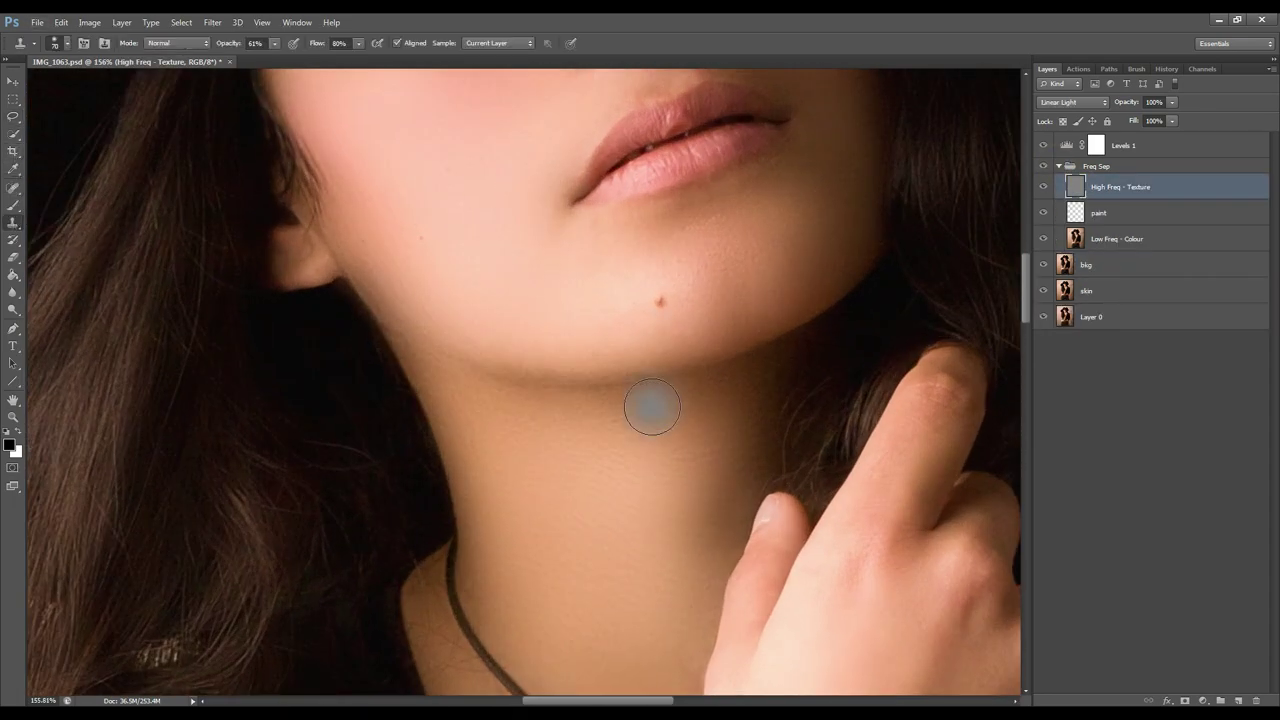
{"action": "scroll", "coordinate": [601, 340], "scroll_direction": "up", "scroll_amount": 2}
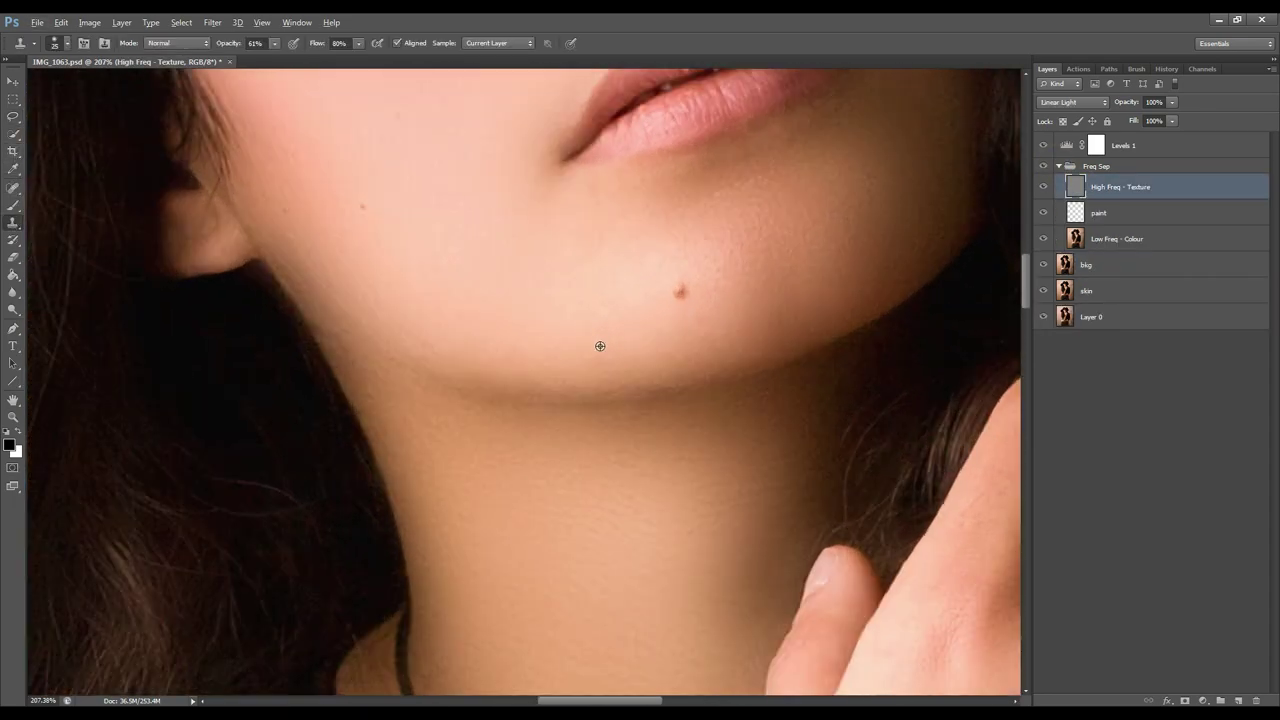
{"action": "left_click", "coordinate": [720, 352], "text": "alt"}
{"action": "left_click", "coordinate": [592, 441]}
{"action": "scroll", "coordinate": [383, 304], "scroll_direction": "up", "scroll_amount": 2}
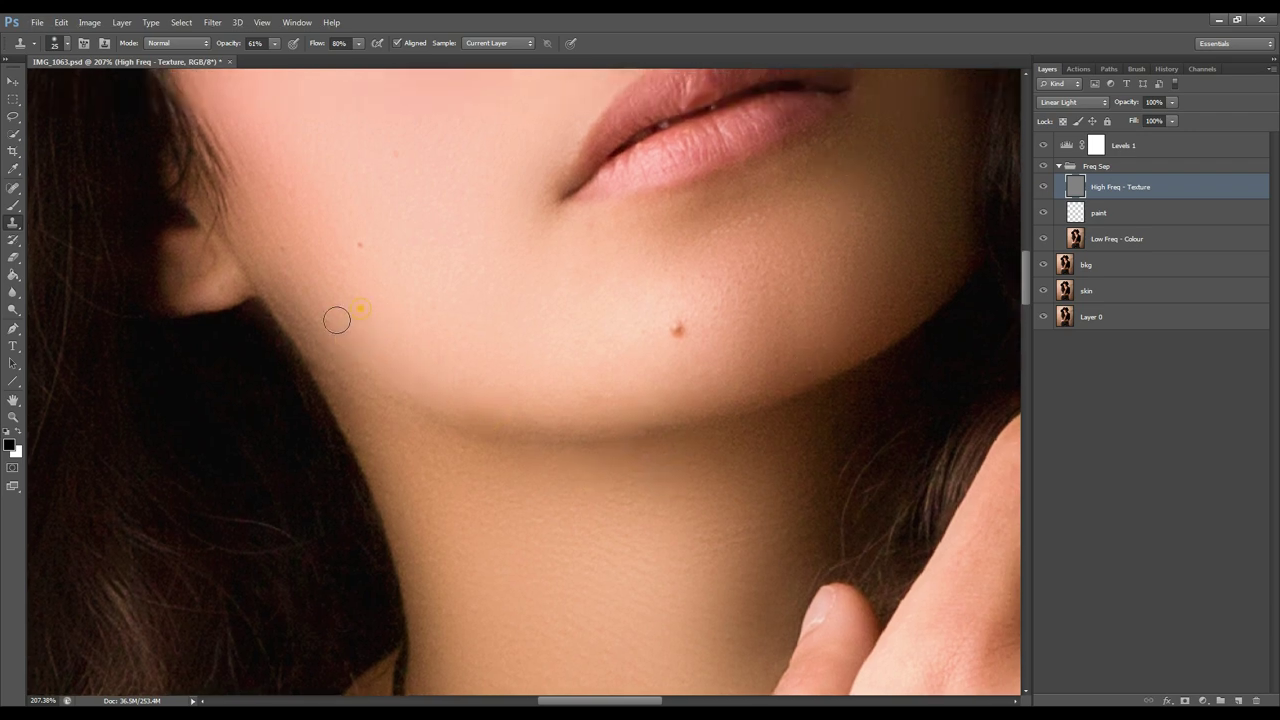
{"action": "scroll", "coordinate": [677, 322], "scroll_direction": "down", "scroll_amount": 2}
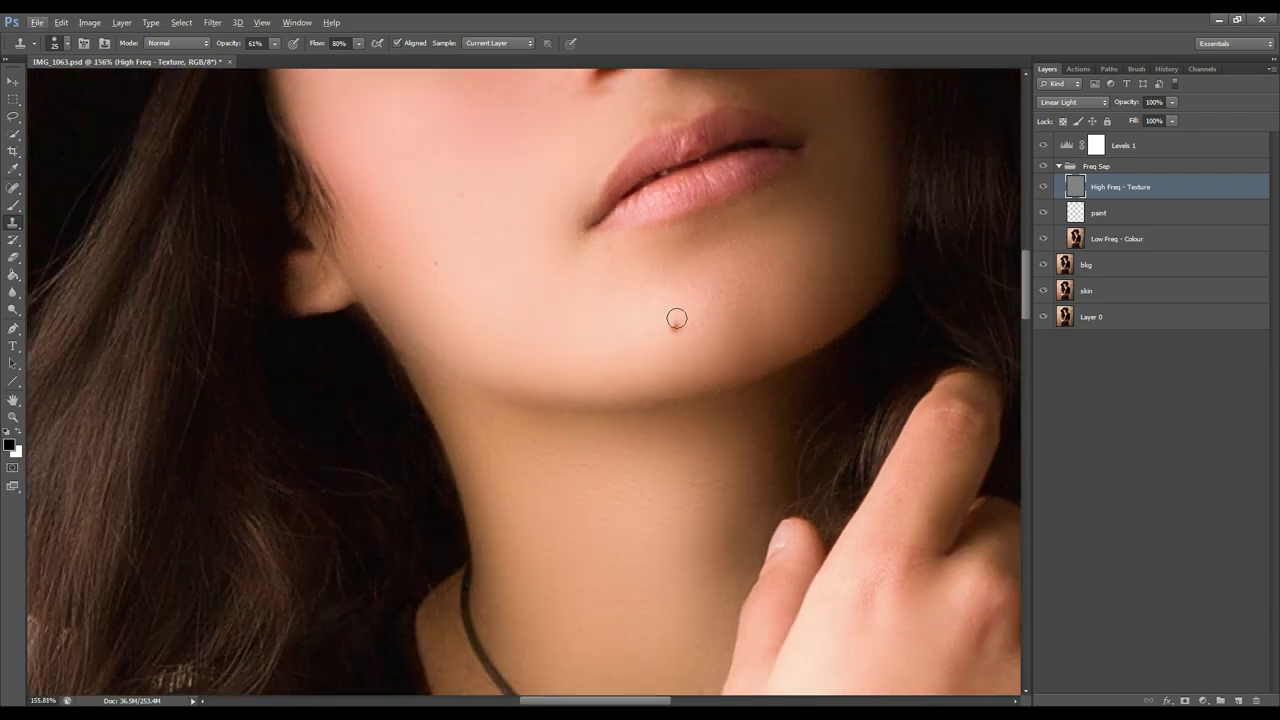
- Reduce the clone brush to 9 px and clean the skin texture on the shadowed eyelid and beneath the lit eye
{"action": "left_click_drag", "start_coordinate": [677, 320], "coordinate": [523, 666]}
{"action": "scroll", "coordinate": [510, 175], "scroll_direction": "up", "scroll_amount": 3}
{"action": "key", "text": "bracketleft"}
{"action": "key", "text": "bracketleft"}
{"action": "key", "text": "bracketleft"}
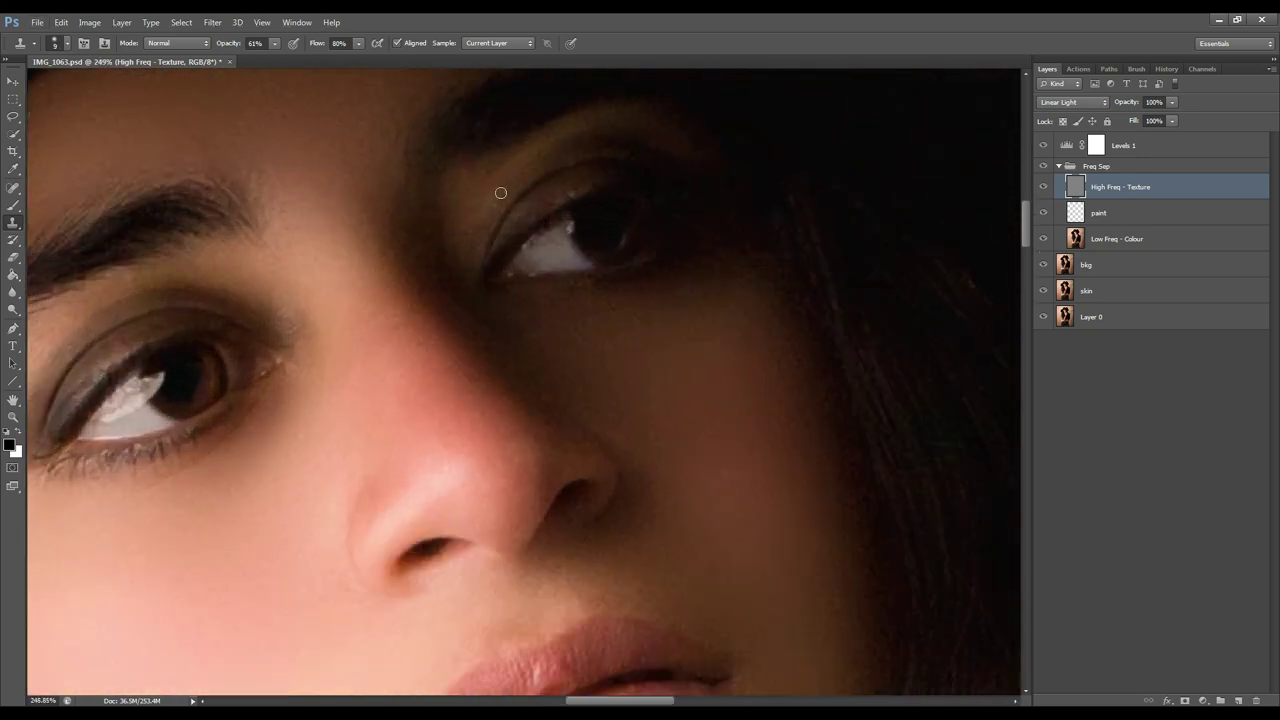
{"action": "left_click", "coordinate": [543, 151]}
{"action": "scroll", "coordinate": [600, 340], "scroll_direction": "left", "scroll_amount": 3}
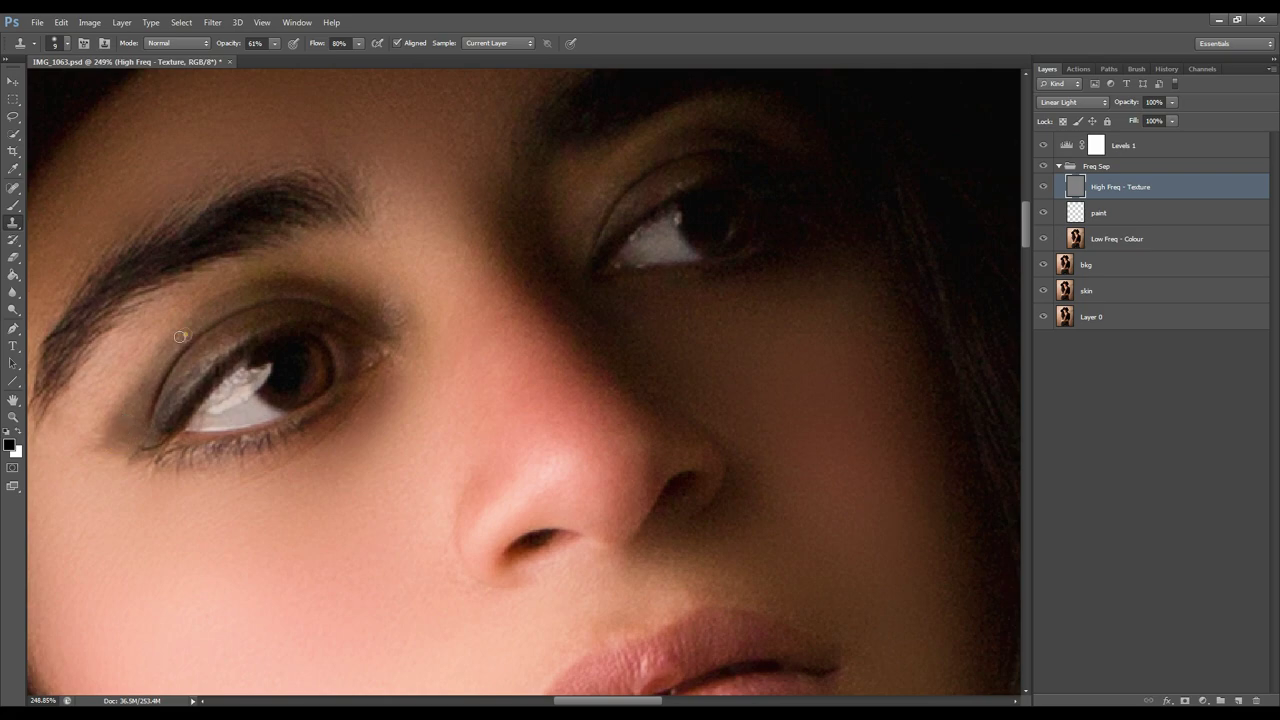
{"action": "left_click", "coordinate": [379, 393], "text": "alt"}
{"action": "left_click", "coordinate": [360, 418]}
{"action": "scroll", "coordinate": [829, 403], "scroll_direction": "down", "scroll_amount": 6}
- Enlarge the clone brush to 20 px and clone sampled skin texture beside the tail of the lit eyebrow
{"action": "scroll", "coordinate": [874, 449], "scroll_direction": "up", "scroll_amount": 3}
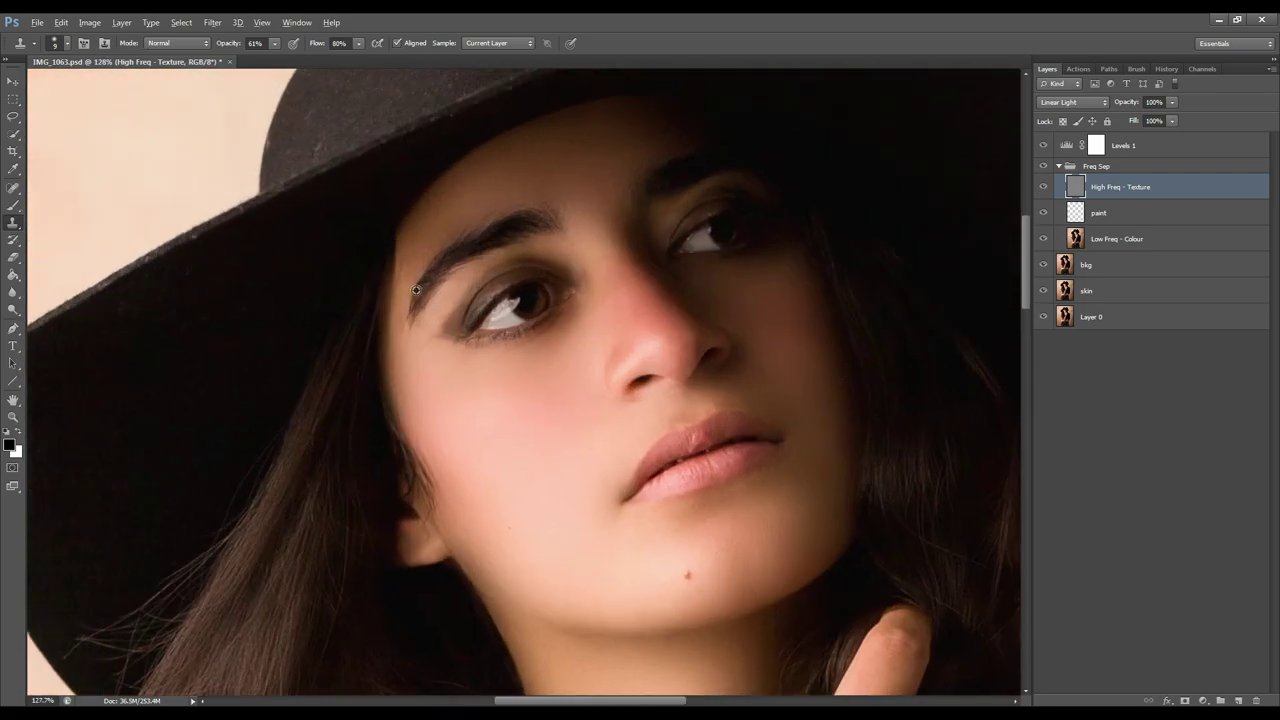
{"action": "scroll", "coordinate": [416, 290], "scroll_direction": "up", "scroll_amount": 5}
{"action": "left_click", "coordinate": [417, 396], "text": "alt"}
{"action": "key", "text": "bracketright"}
{"action": "key", "text": "bracketright"}
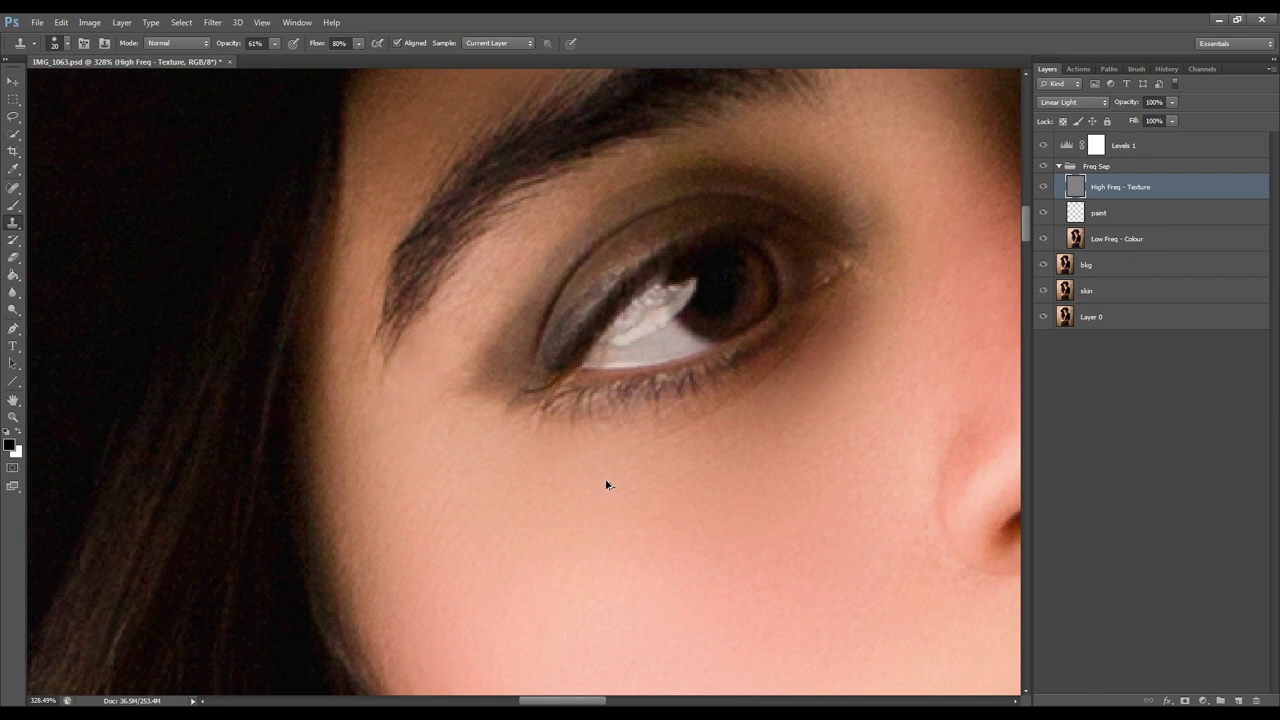
{"action": "left_click", "coordinate": [394, 166]}
- Reduce the clone brush to 9 px and clone skin over stray hairs along the lit eyebrow's upper edge
{"action": "key", "text": "bracketleft"}
{"action": "key", "text": "bracketleft"}
{"action": "left_click", "coordinate": [363, 189], "text": "alt"}
{"action": "left_click", "coordinate": [427, 156]}
{"action": "scroll", "coordinate": [677, 234], "scroll_direction": "up", "scroll_amount": 3}
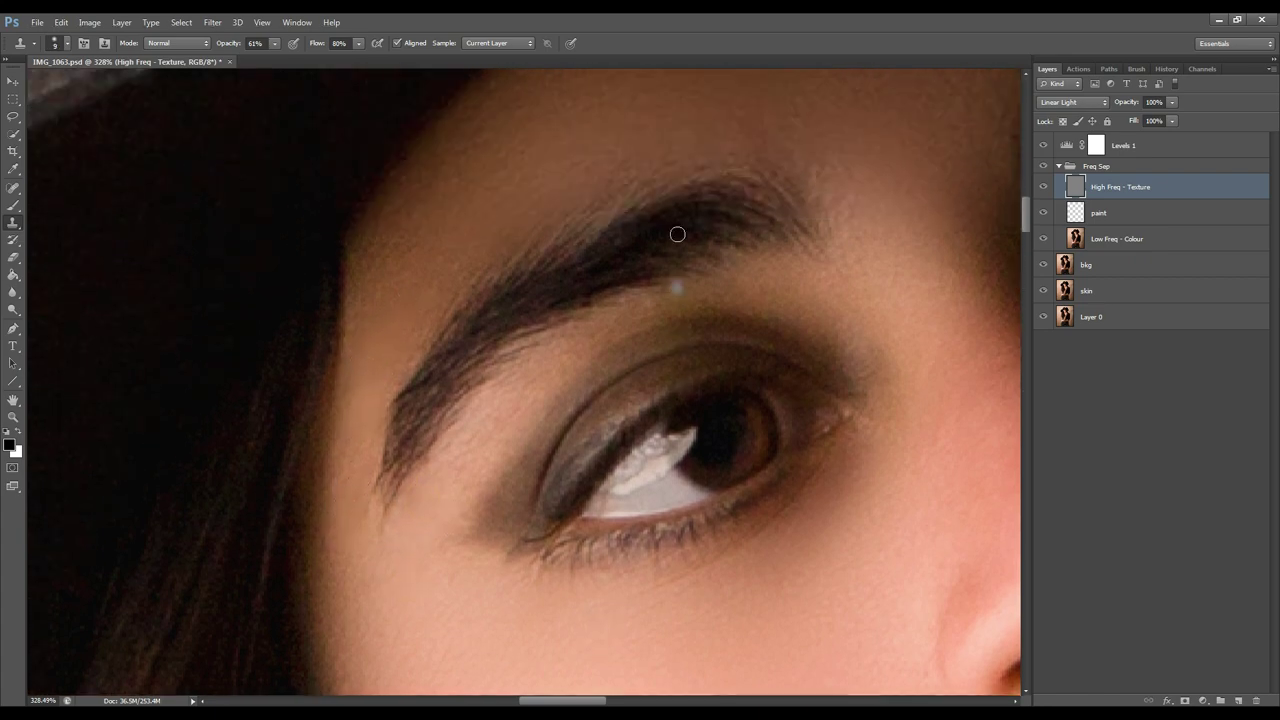
{"action": "left_click", "coordinate": [626, 163]}
- Clone skin texture over the rough spot at the outer corner of the lit eye
{"action": "scroll", "coordinate": [626, 163], "scroll_direction": "down", "scroll_amount": 5}
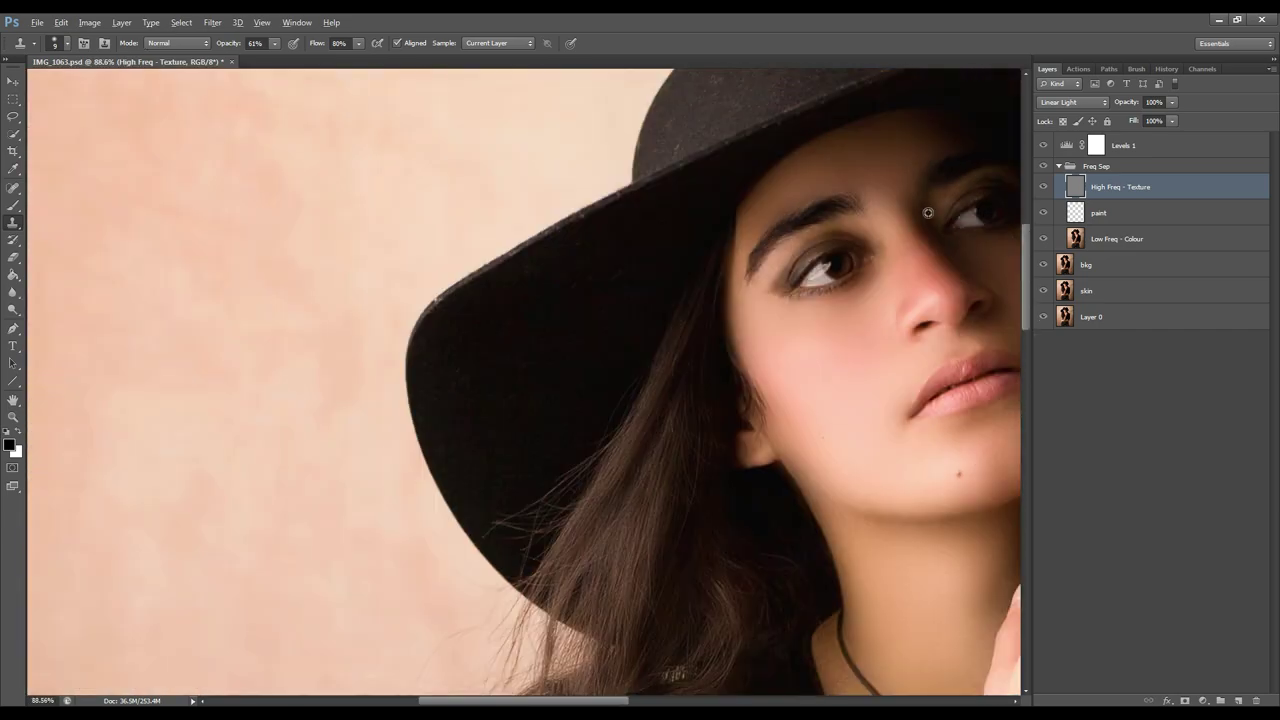
{"action": "scroll", "coordinate": [553, 253], "scroll_direction": "up", "scroll_amount": 5}
{"action": "left_click", "coordinate": [429, 298]}
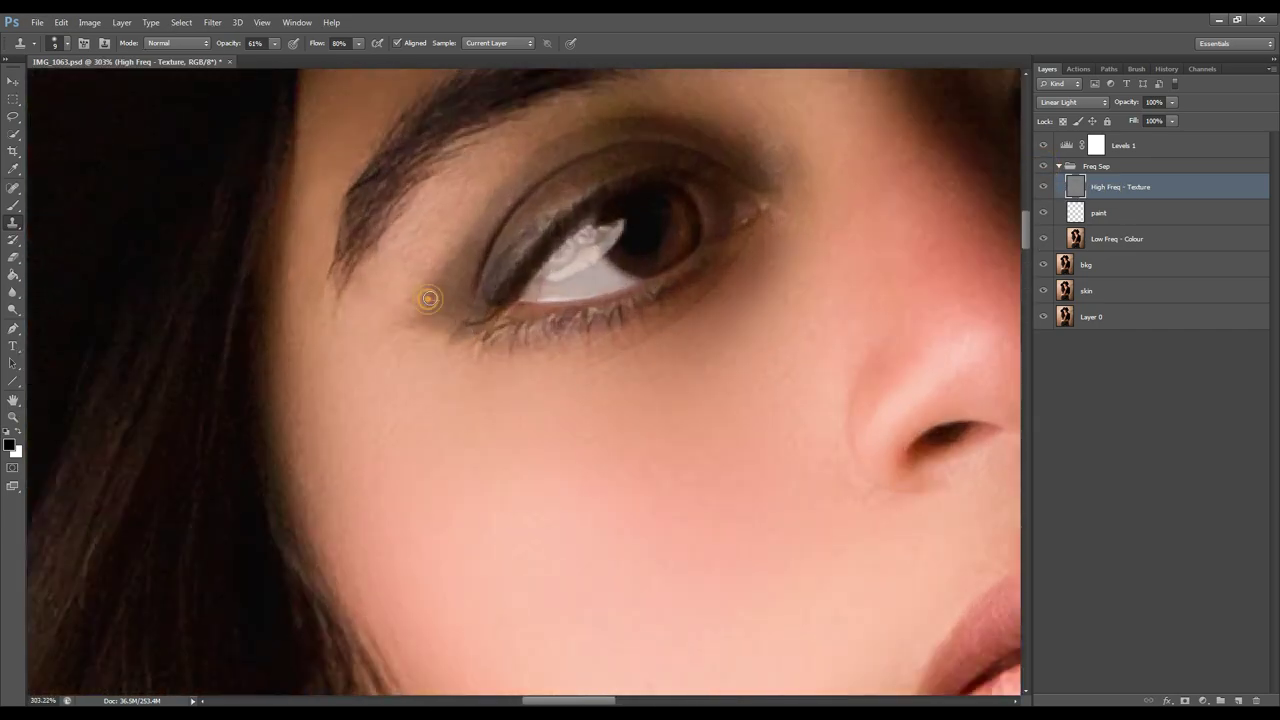
{"action": "scroll", "coordinate": [731, 325], "scroll_direction": "down", "scroll_amount": 3}
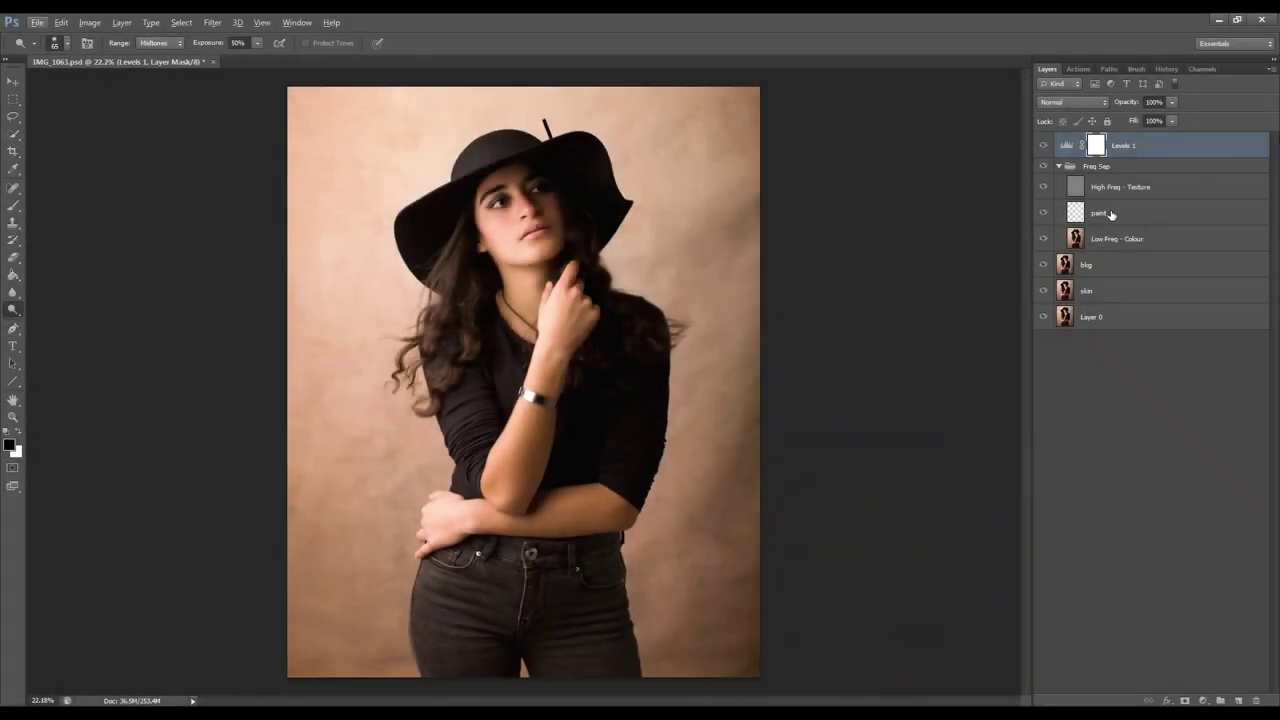
- Add a layer mask to the Freq Sep group
{"action": "left_click", "coordinate": [1111, 214]}
{"action": "left_click", "coordinate": [1097, 166]}
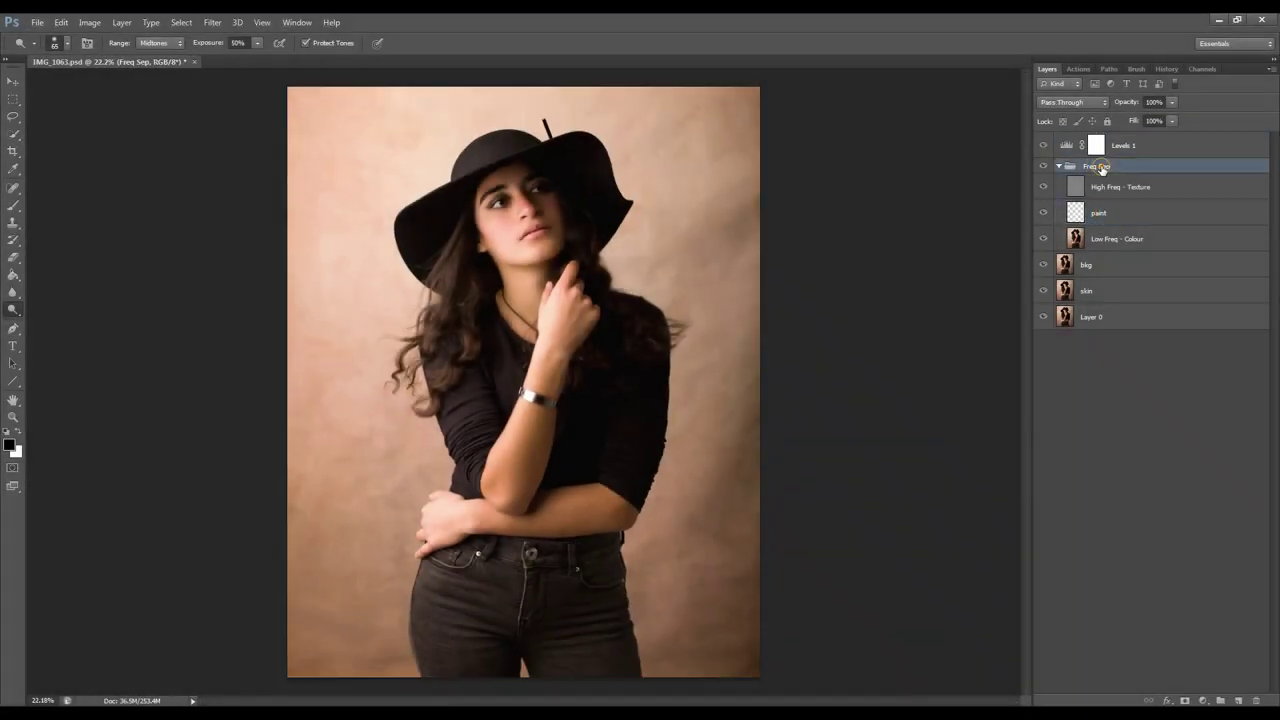
{"action": "left_click", "coordinate": [1185, 700]}
{"action": "scroll", "coordinate": [553, 205], "scroll_direction": "up", "scroll_amount": 5}
{"action": "scroll", "coordinate": [553, 205], "scroll_direction": "up", "scroll_amount": 2}
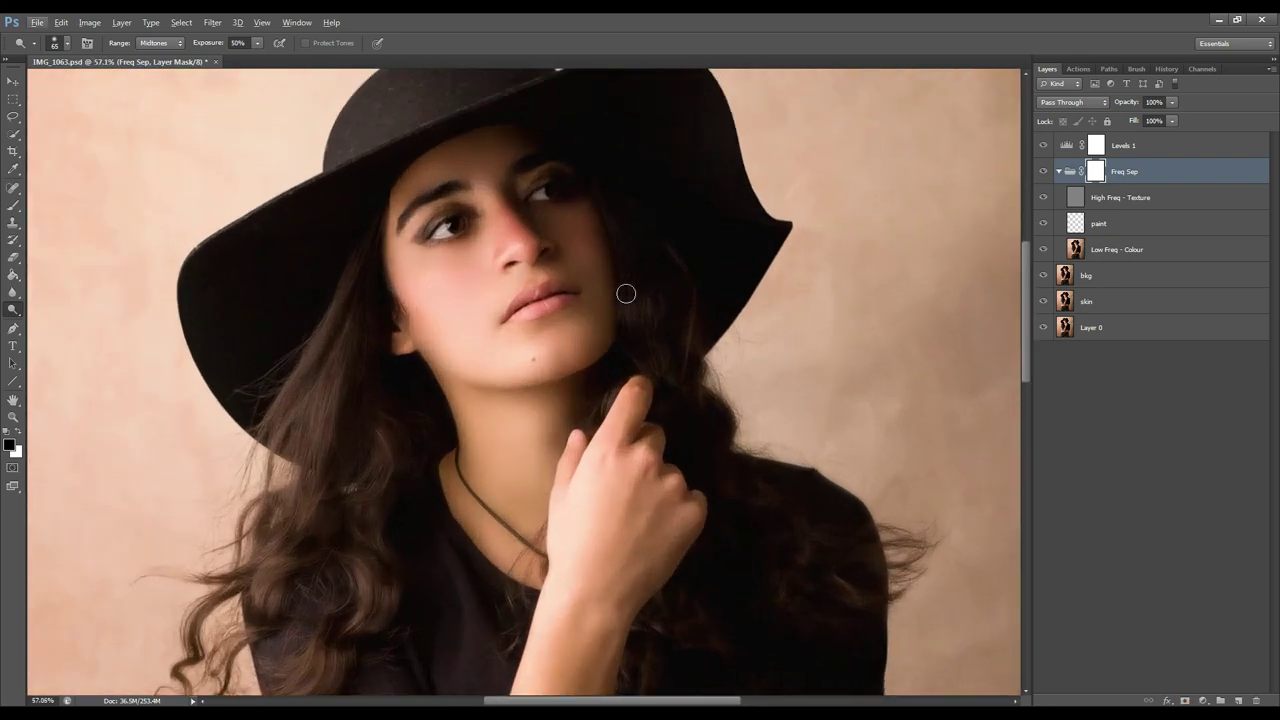
- Set a 45 px Brush for the Freq Sep mask and compare the portrait without and with the group
{"action": "left_click", "coordinate": [14, 209]}
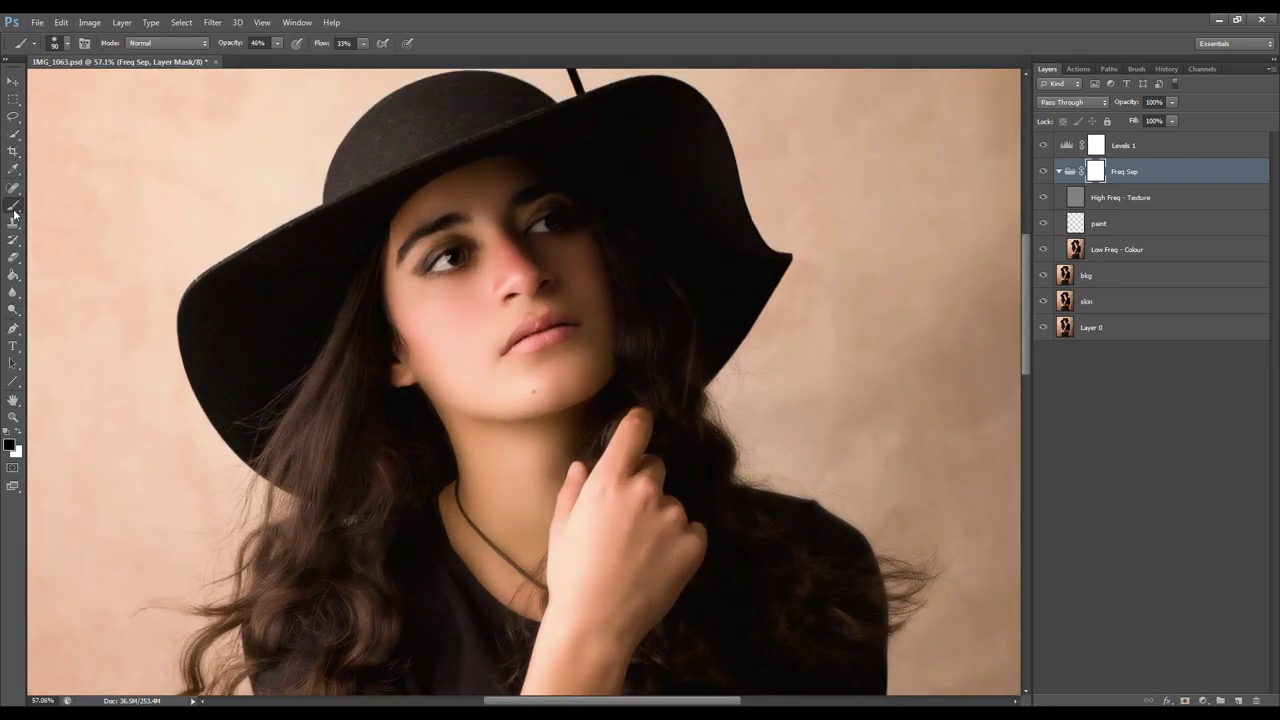
{"action": "scroll", "coordinate": [558, 395], "scroll_direction": "up", "scroll_amount": 4}
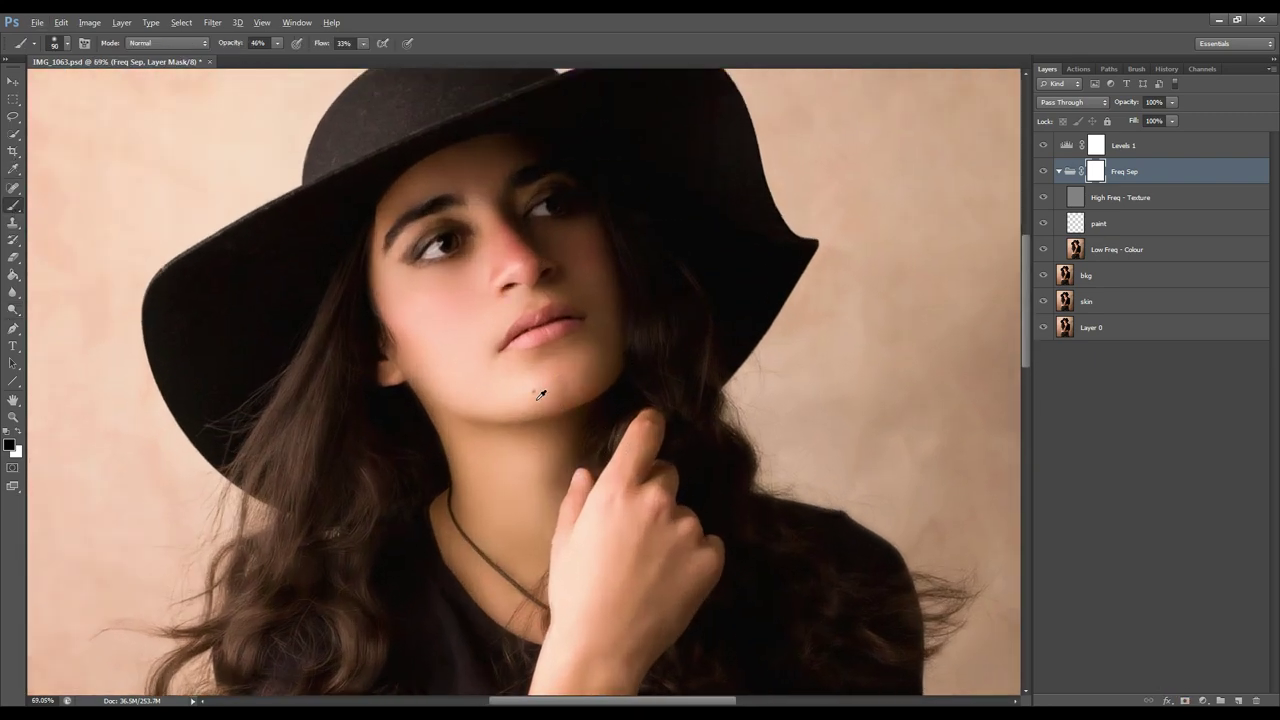
{"action": "key", "text": "bracketleft"}
{"action": "key", "text": "bracketleft"}
{"action": "key", "text": "bracketleft"}
{"action": "key", "text": "bracketleft"}
{"action": "key", "text": "bracketleft"}
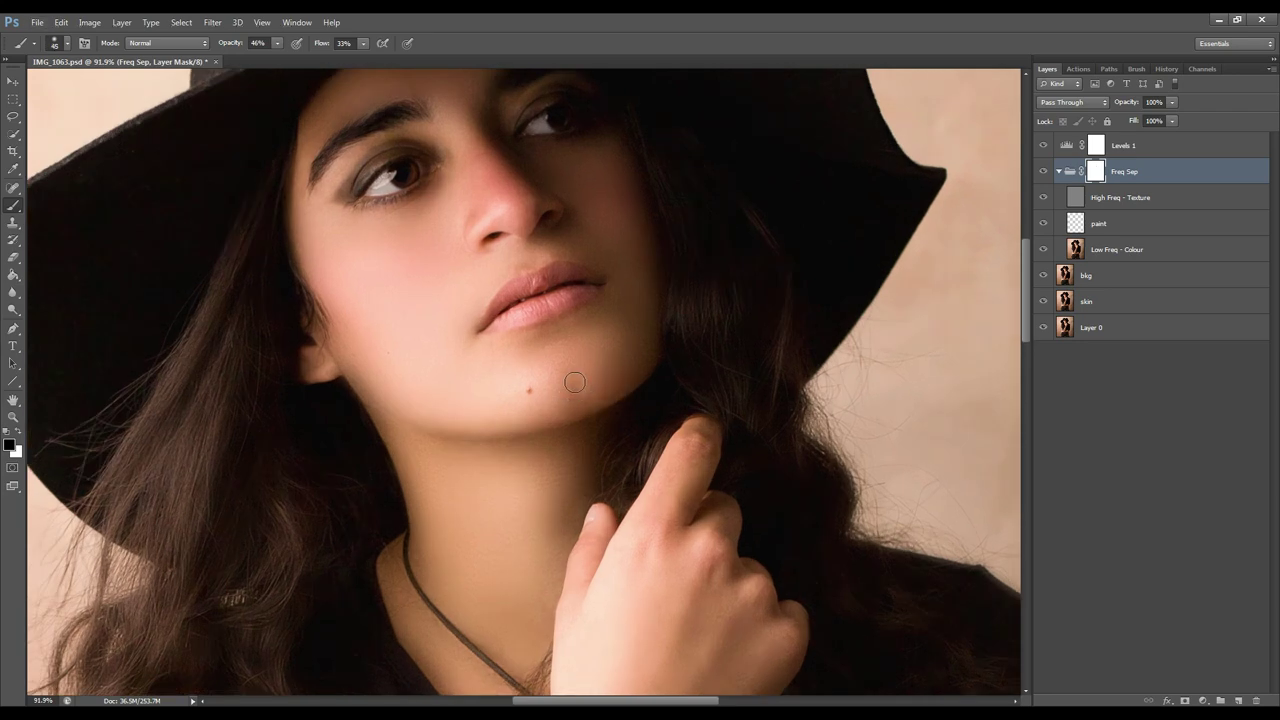
{"action": "scroll", "coordinate": [651, 353], "scroll_direction": "down", "scroll_amount": 5}
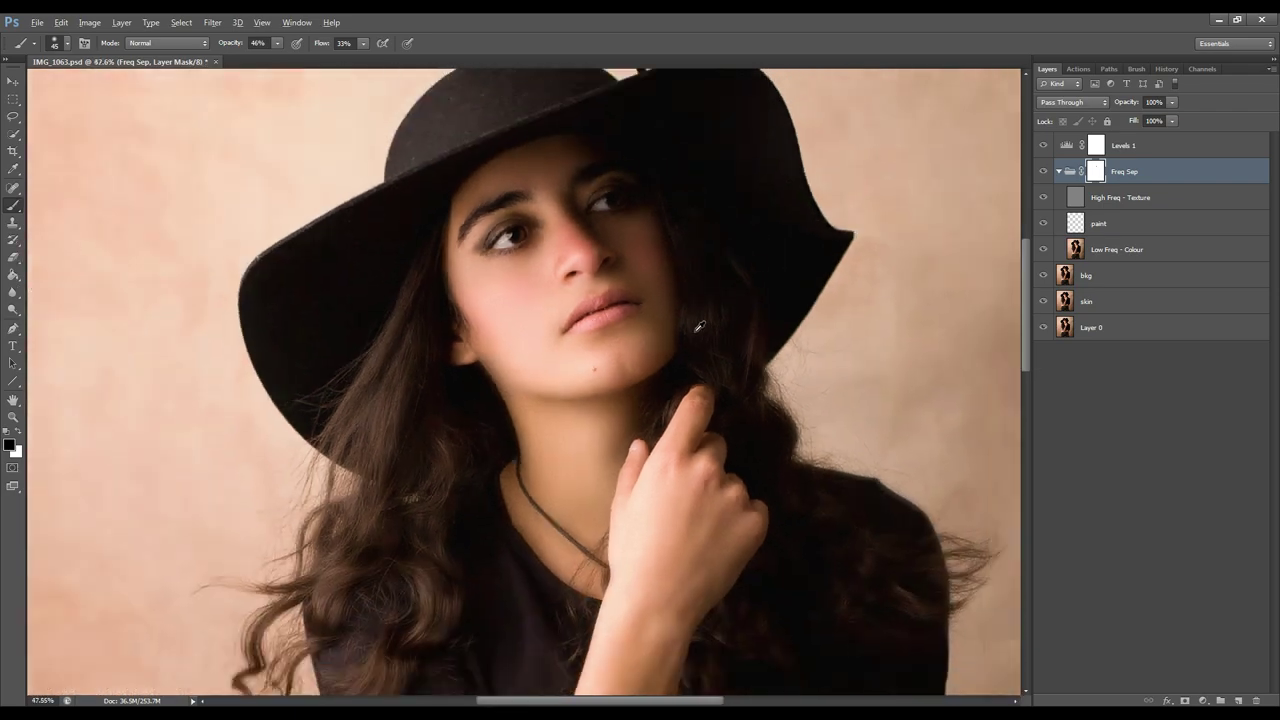
{"action": "left_click", "coordinate": [1044, 172]}
{"action": "left_click", "coordinate": [1044, 172]}
- Set the paint layer's blend mode to Color and the brush to 20% opacity and 10% flow
{"action": "left_click", "coordinate": [1098, 223]}
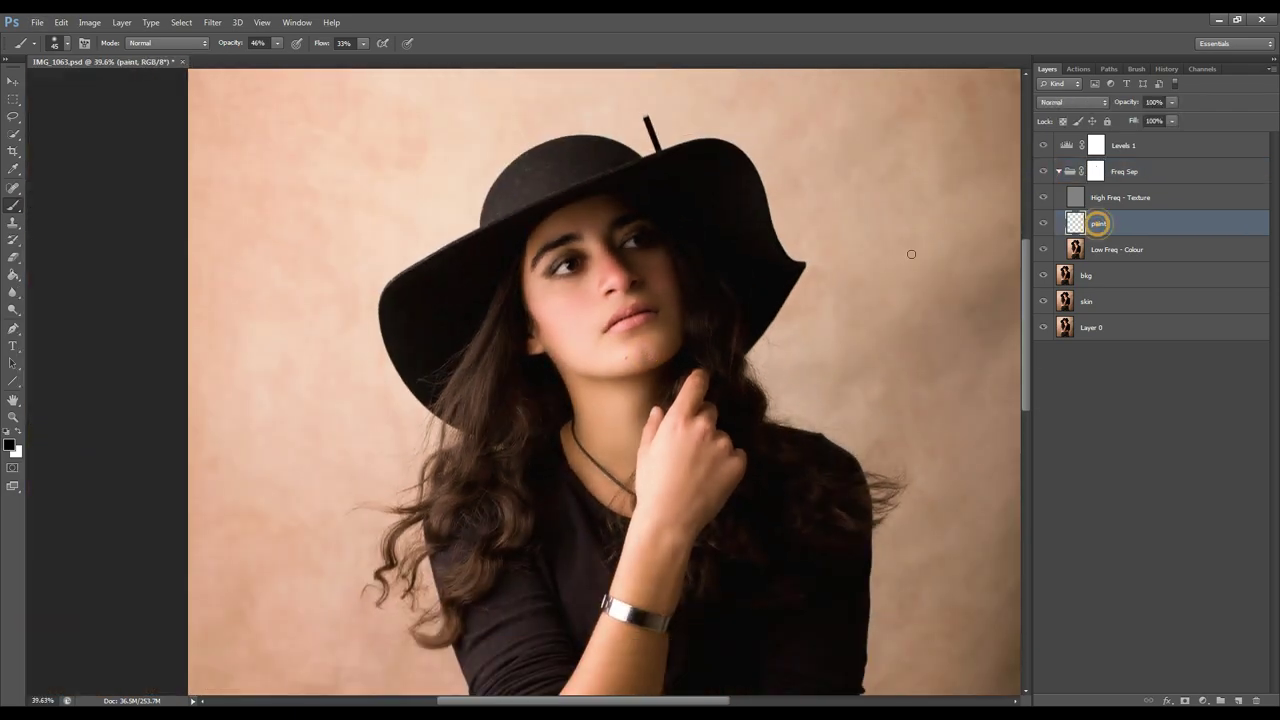
{"action": "scroll", "coordinate": [690, 350], "scroll_direction": "up", "scroll_amount": 5}
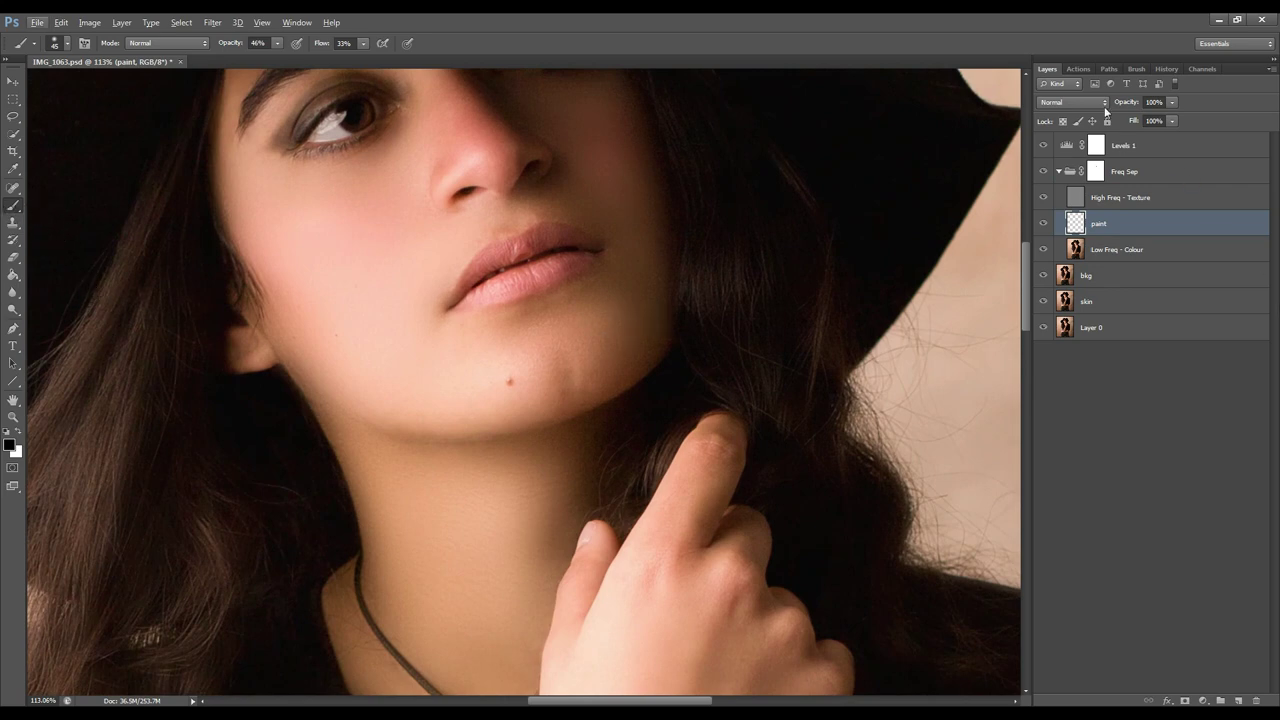
{"action": "left_click", "coordinate": [1079, 100]}
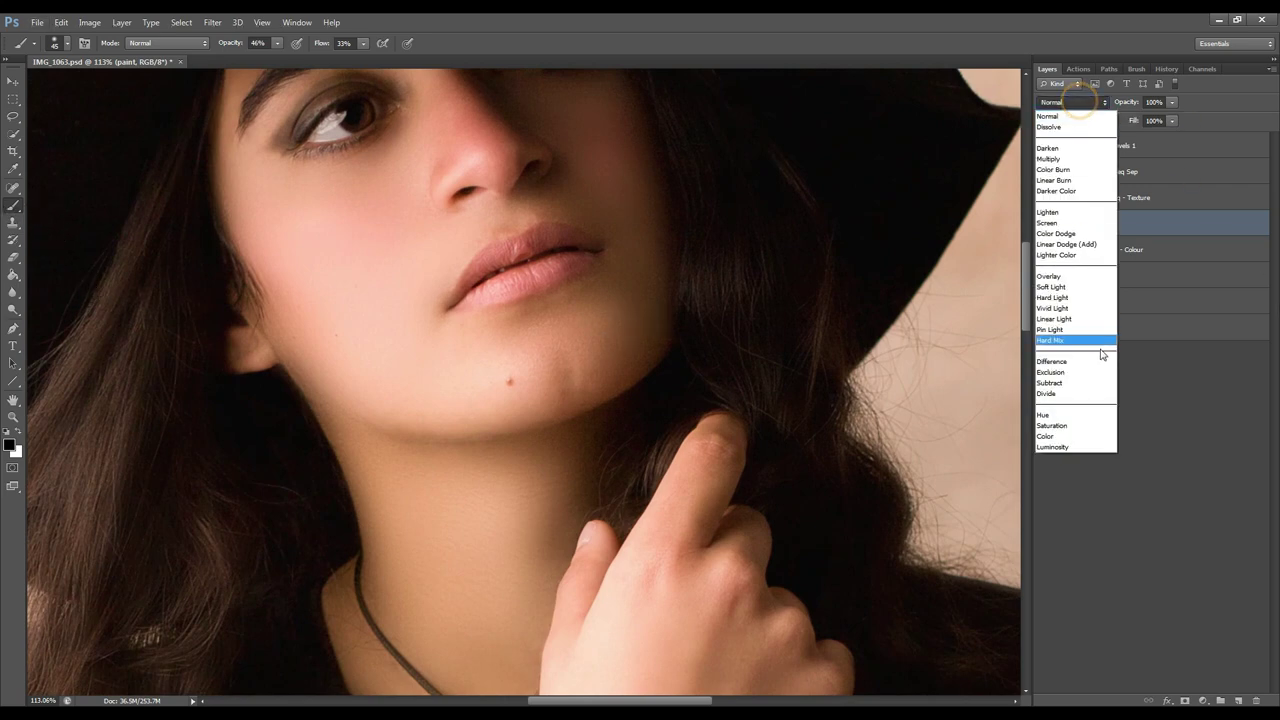
{"action": "left_click", "coordinate": [1058, 436]}
{"action": "left_click", "coordinate": [258, 43]}
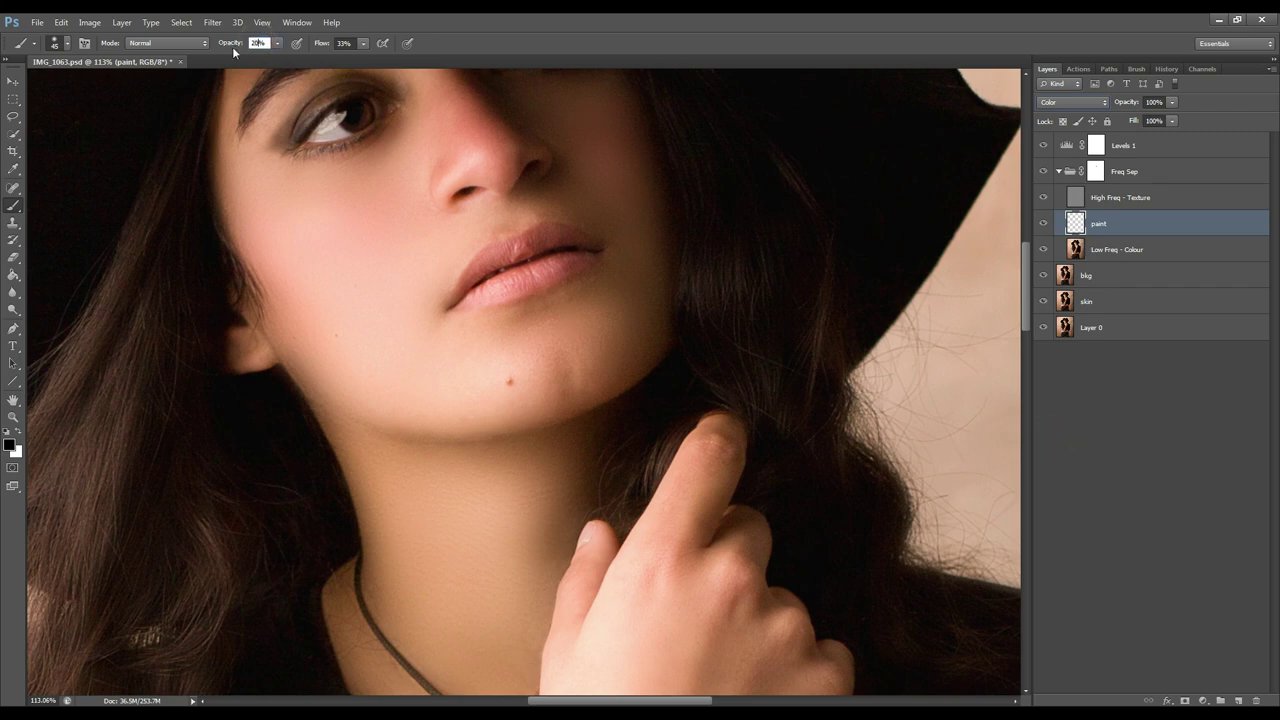
{"action": "key", "text": "Return"}
{"action": "left_click", "coordinate": [350, 43]}
{"action": "type", "text": "10"}
{"action": "key", "text": "Return"}
- Reduce the brush size and paint sampled skin colours over the chin and the shaded side of the jaw
{"action": "key", "text": "bracketleft"}
{"action": "key", "text": "bracketleft"}
{"action": "key", "text": "bracketleft"}
{"action": "left_click", "coordinate": [589, 358], "text": "alt"}
{"action": "left_click", "coordinate": [606, 371], "text": "alt"}
{"action": "left_click", "coordinate": [632, 357], "text": "alt"}
- Paint sampled skin colours around the lit eye, on its lid, outer corner and the area beside the nose bridge
{"action": "mouse_move", "coordinate": [390, 187]}
{"action": "left_mouse_down"}
{"action": "mouse_move", "coordinate": [451, 386]}
{"action": "mouse_move", "coordinate": [455, 376]}
{"action": "left_mouse_up"}
{"action": "key", "text": "]"}
{"action": "left_click", "coordinate": [458, 347], "text": "alt"}
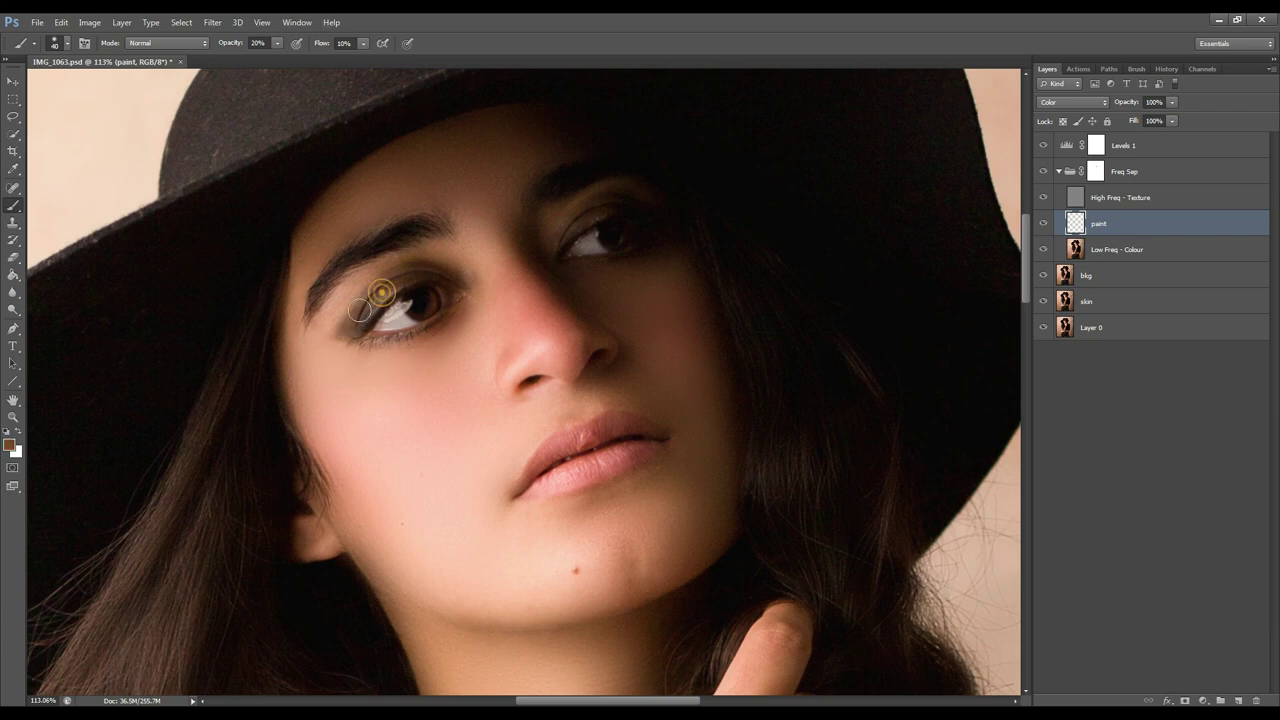
{"action": "left_click", "coordinate": [396, 267], "text": "alt"}
{"action": "left_click", "coordinate": [467, 276], "text": "alt"}
- Sample skin from the forehead and paint it over the forehead above the lit eyebrow with a larger brush
{"action": "left_click", "coordinate": [396, 168], "text": "alt"}
{"action": "key", "text": "bracketright"}
{"action": "key", "text": "bracketright"}
{"action": "key", "text": "bracketright"}
{"action": "key", "text": "bracketright"}
{"action": "mouse_move", "coordinate": [394, 190]}
{"action": "left_mouse_down"}
{"action": "mouse_move", "coordinate": [359, 214]}
{"action": "mouse_move", "coordinate": [417, 171]}
{"action": "mouse_move", "coordinate": [345, 214]}
{"action": "mouse_move", "coordinate": [301, 257]}
{"action": "mouse_move", "coordinate": [292, 287]}
{"action": "left_mouse_up"}
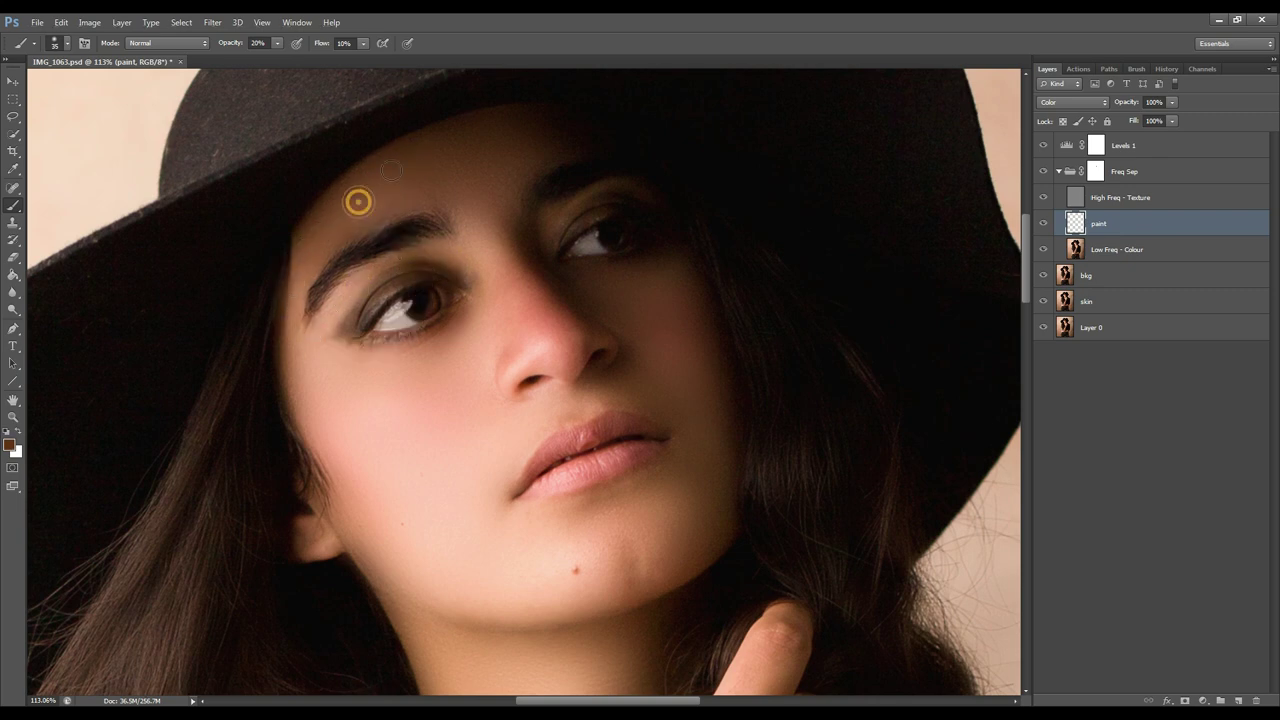
{"action": "left_click", "coordinate": [451, 177], "text": "alt"}
- Even the colour on the nose, shaded cheek, upper lip area, chin and shaded eye with sampled skin tones
{"action": "left_click", "coordinate": [532, 289], "text": "alt"}
{"action": "left_click", "coordinate": [654, 343], "text": "alt"}
{"action": "left_click", "coordinate": [578, 418], "text": "alt"}
{"action": "key", "text": "bracketleft"}
{"action": "left_click", "coordinate": [650, 497], "text": "alt"}
{"action": "key", "text": "bracketright"}
{"action": "left_click", "coordinate": [552, 217], "text": "alt"}
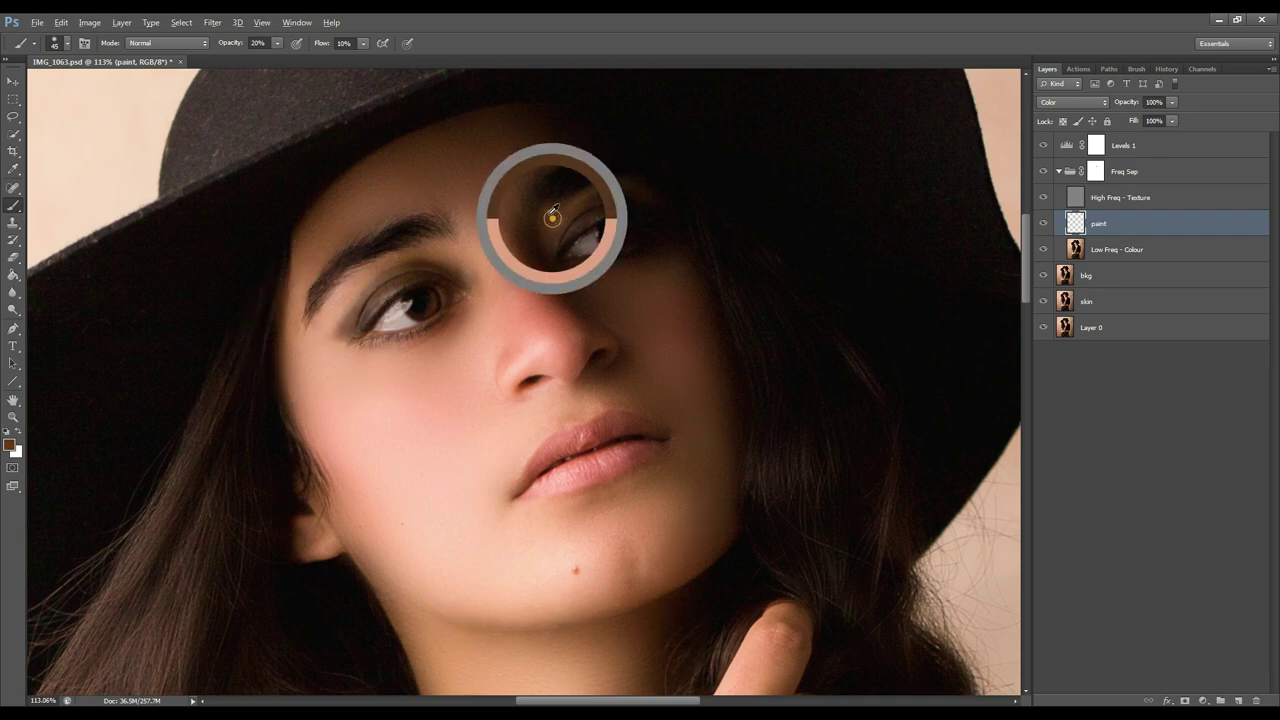
- Set the paint layer's blend mode to Normal and compare the face with and without the layer
{"action": "left_click", "coordinate": [1043, 224]}
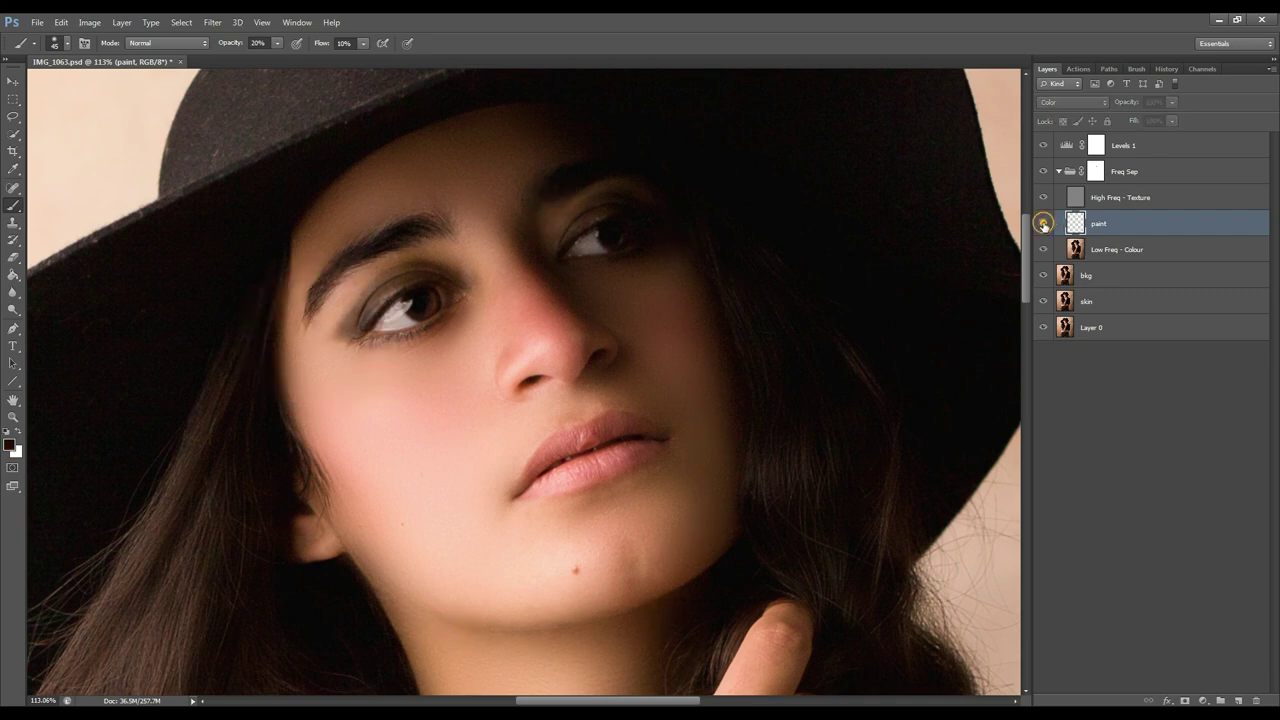
{"action": "left_click", "coordinate": [1043, 224]}
{"action": "left_click", "coordinate": [1068, 103]}
{"action": "left_click", "coordinate": [1067, 114]}
{"action": "left_click", "coordinate": [1042, 224]}
{"action": "left_click", "coordinate": [1043, 226]}
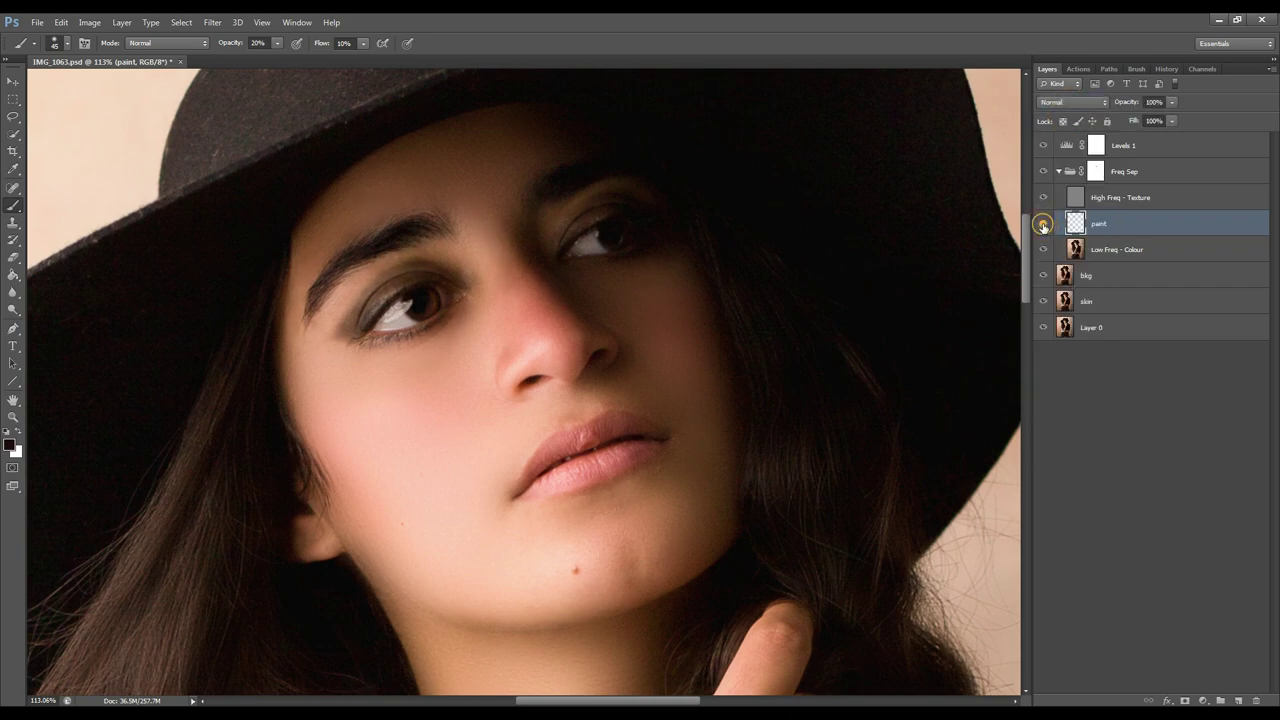
{"action": "left_click", "coordinate": [1043, 226]}
{"action": "left_click", "coordinate": [1043, 226]}
- Lower the paint layer's opacity to 72% and compare the face with and without the layer
{"action": "left_click_drag", "start_coordinate": [1130, 105], "coordinate": [1110, 106]}
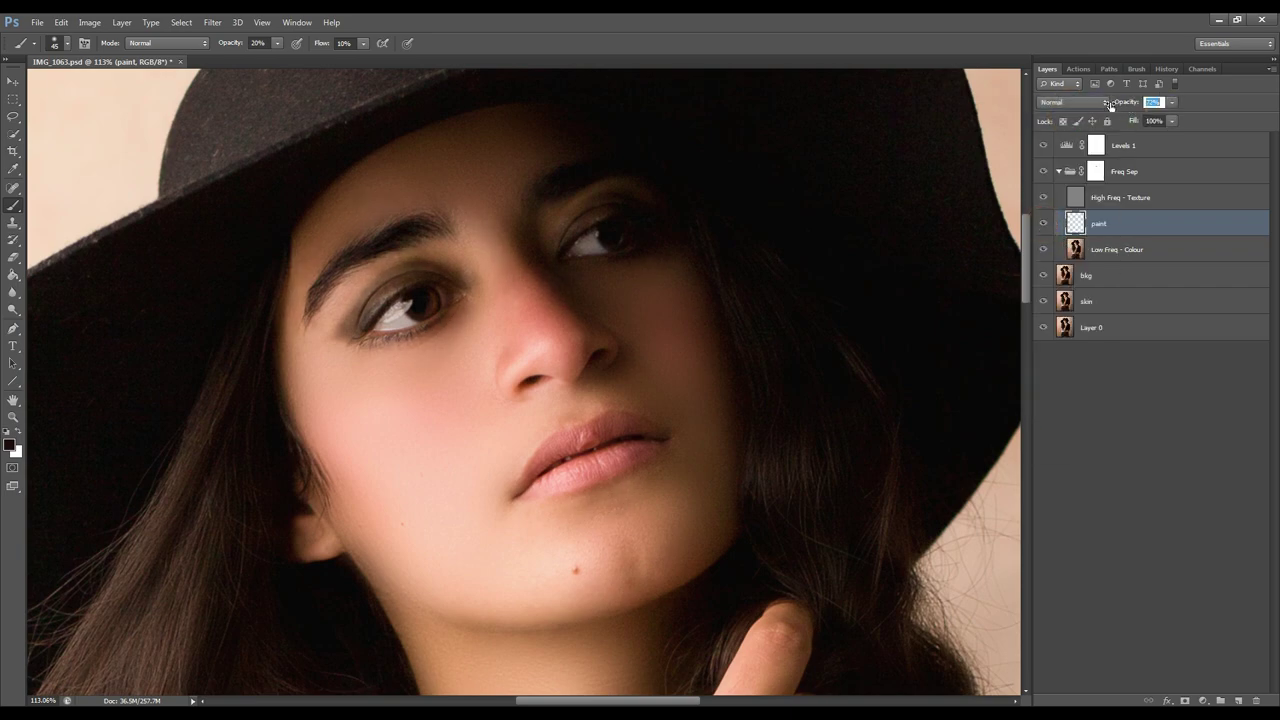
{"action": "left_click", "coordinate": [1044, 224]}
{"action": "left_click", "coordinate": [1044, 224]}
{"action": "mouse_move", "coordinate": [1026, 238]}
{"action": "left_mouse_down"}
{"action": "mouse_move", "coordinate": [1030, 106]}
{"action": "mouse_move", "coordinate": [1046, 246]}
{"action": "left_mouse_up"}
{"action": "key", "text": "ctrl+0"}
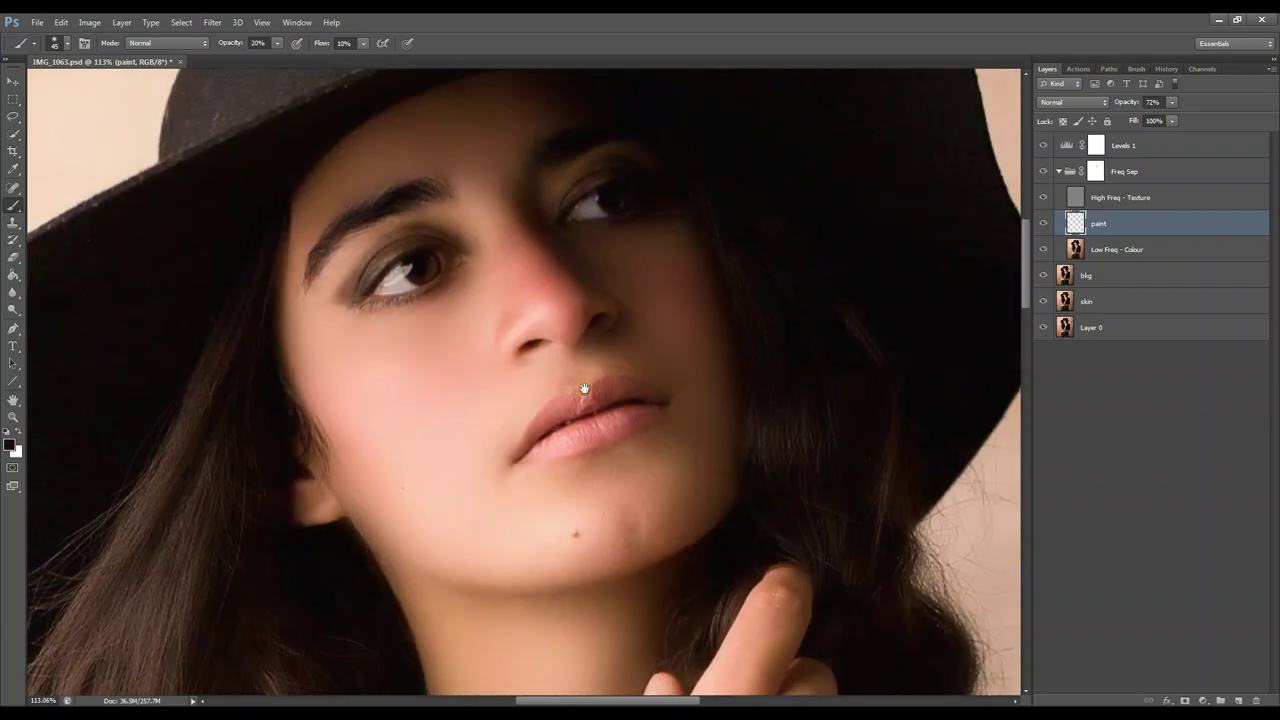
- Hide the paint layer, paint white on the Freq Sep mask over the chin, and set the brush opacity to 66%
{"action": "left_click", "coordinate": [1043, 226]}
{"action": "left_click", "coordinate": [1097, 172]}
{"action": "scroll", "coordinate": [602, 475], "scroll_direction": "up", "scroll_amount": 5}
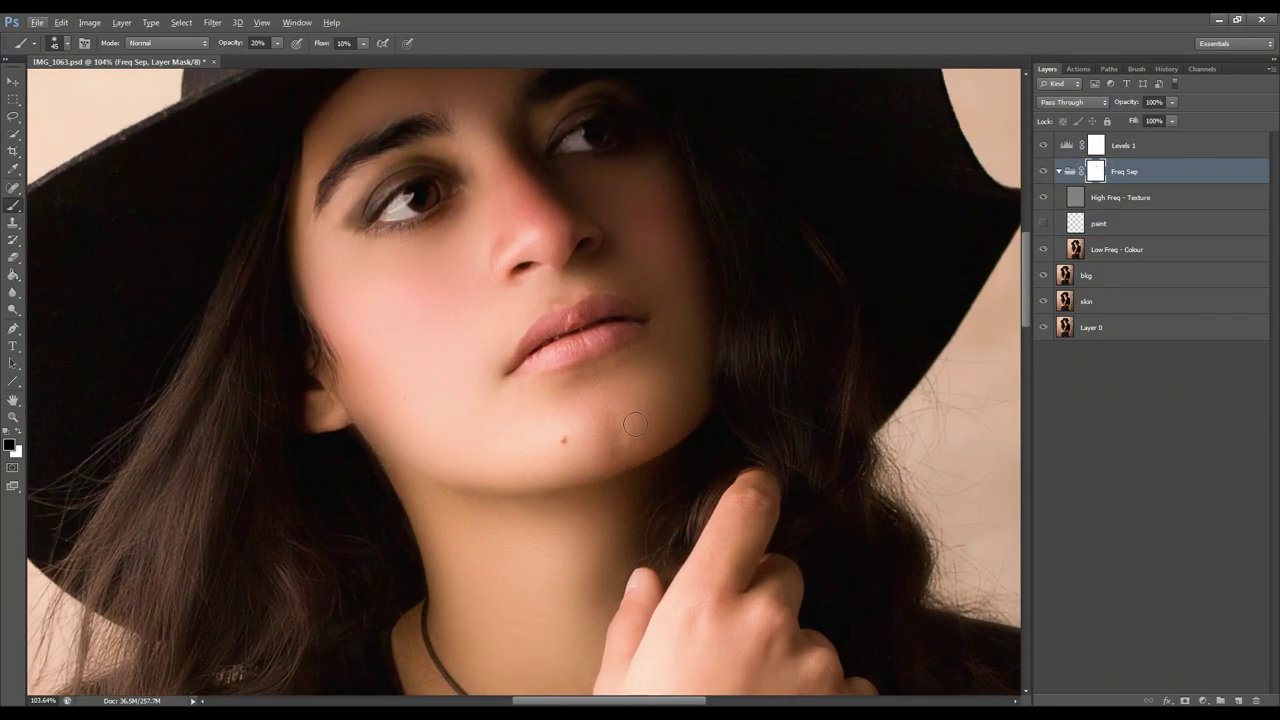
{"action": "key", "text": "x"}
{"action": "left_click", "coordinate": [610, 409]}
{"action": "left_click", "coordinate": [623, 425]}
{"action": "left_click", "coordinate": [228, 42]}
{"action": "type", "text": "66"}
{"action": "key", "text": "Return"}
- Show the paint layer again and check the whole portrait
{"action": "scroll", "coordinate": [686, 380], "scroll_direction": "down", "scroll_amount": 5}
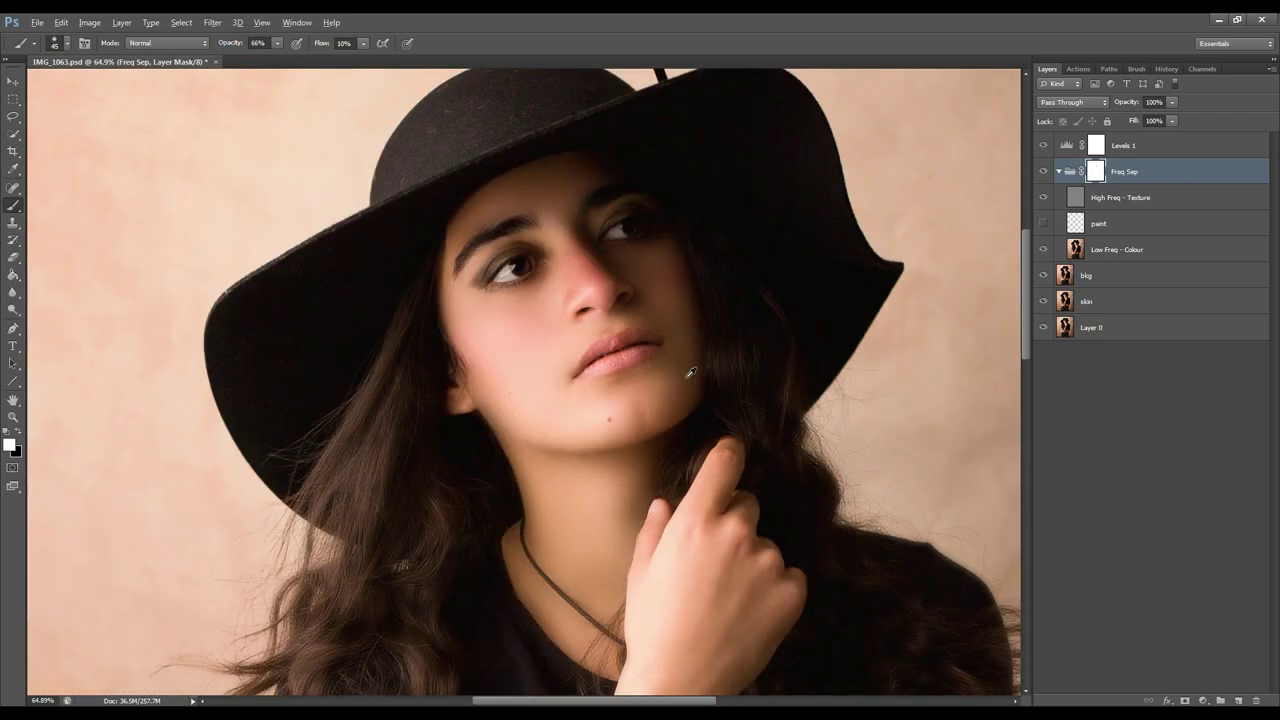
{"action": "scroll", "coordinate": [706, 346], "scroll_direction": "down", "scroll_amount": 5}
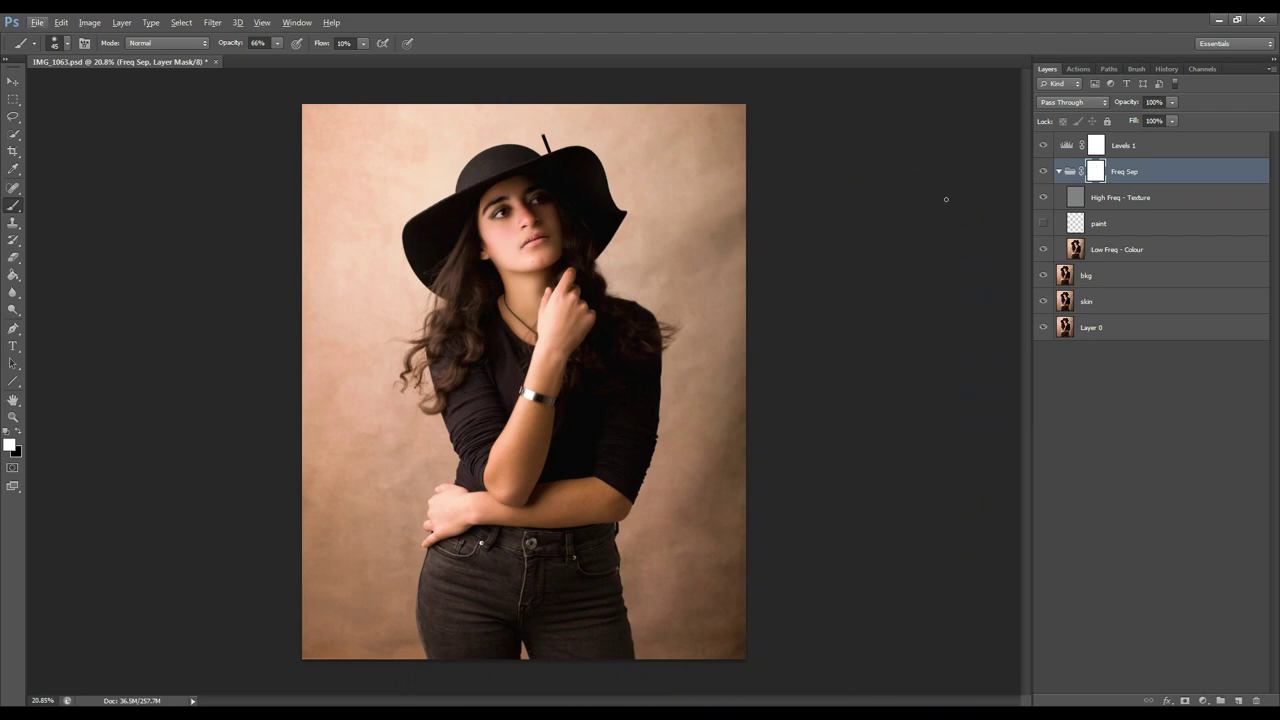
{"action": "scroll", "coordinate": [585, 497], "scroll_direction": "up", "scroll_amount": 6}
{"action": "left_click", "coordinate": [1043, 224]}
{"action": "scroll", "coordinate": [620, 220], "scroll_direction": "down", "scroll_amount": 8}
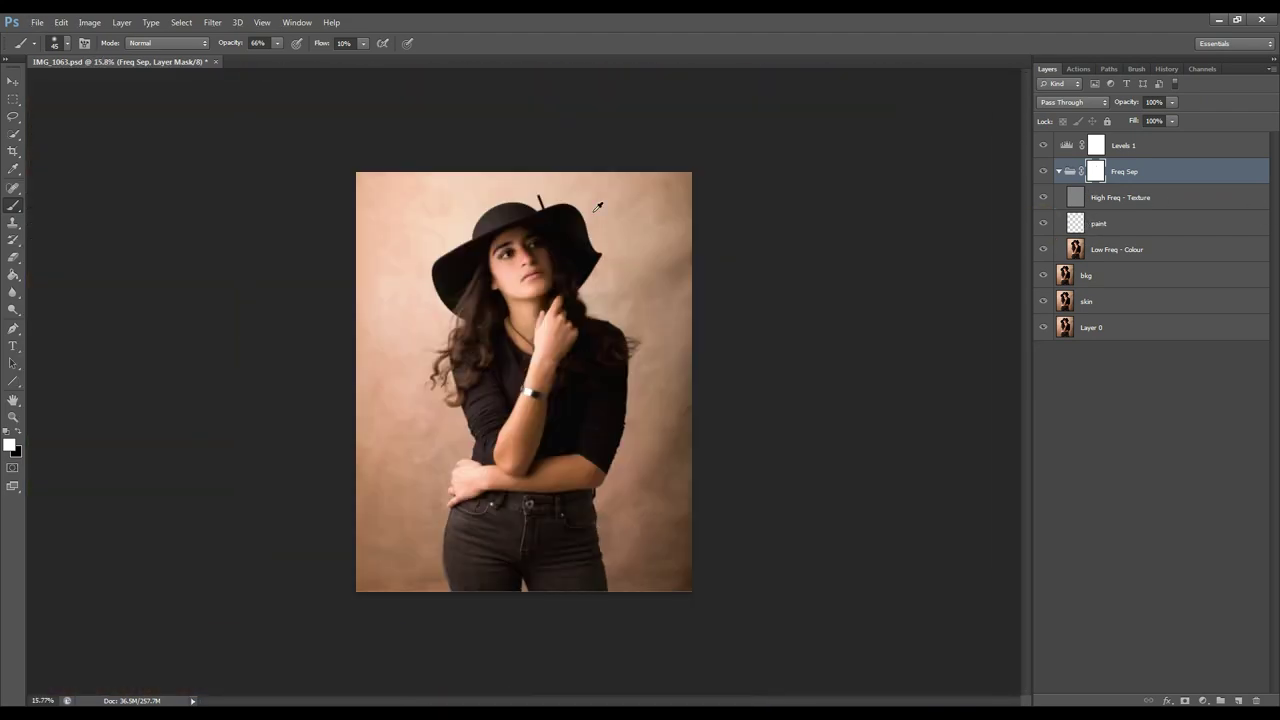
{"action": "scroll", "coordinate": [545, 275], "scroll_direction": "up", "scroll_amount": 5}
- On the paint layer, enlarge the brush to 150 px and paint sampled skin colour over the back of the raised hand
{"action": "left_click", "coordinate": [1110, 223]}
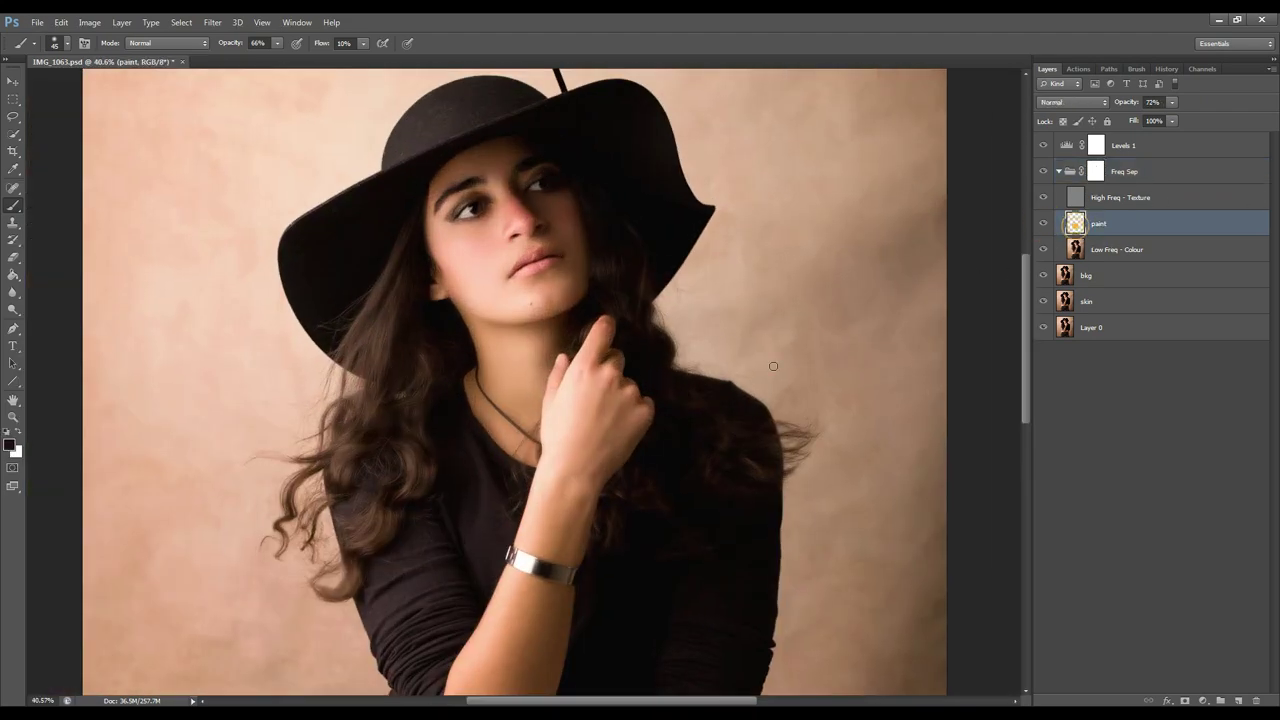
{"action": "scroll", "coordinate": [600, 450], "scroll_direction": "up", "scroll_amount": 4}
{"action": "scroll", "coordinate": [598, 454], "scroll_direction": "up", "scroll_amount": 4}
{"action": "left_click", "coordinate": [588, 286], "text": "alt"}
{"action": "key", "text": "bracketright"}
{"action": "key", "text": "bracketright"}
{"action": "key", "text": "bracketright"}
{"action": "key", "text": "bracketright"}
{"action": "key", "text": "bracketright"}
{"action": "key", "text": "bracketright"}
{"action": "key", "text": "bracketright"}
{"action": "key", "text": "bracketright"}
{"action": "left_click_drag", "start_coordinate": [579, 324], "coordinate": [585, 425]}
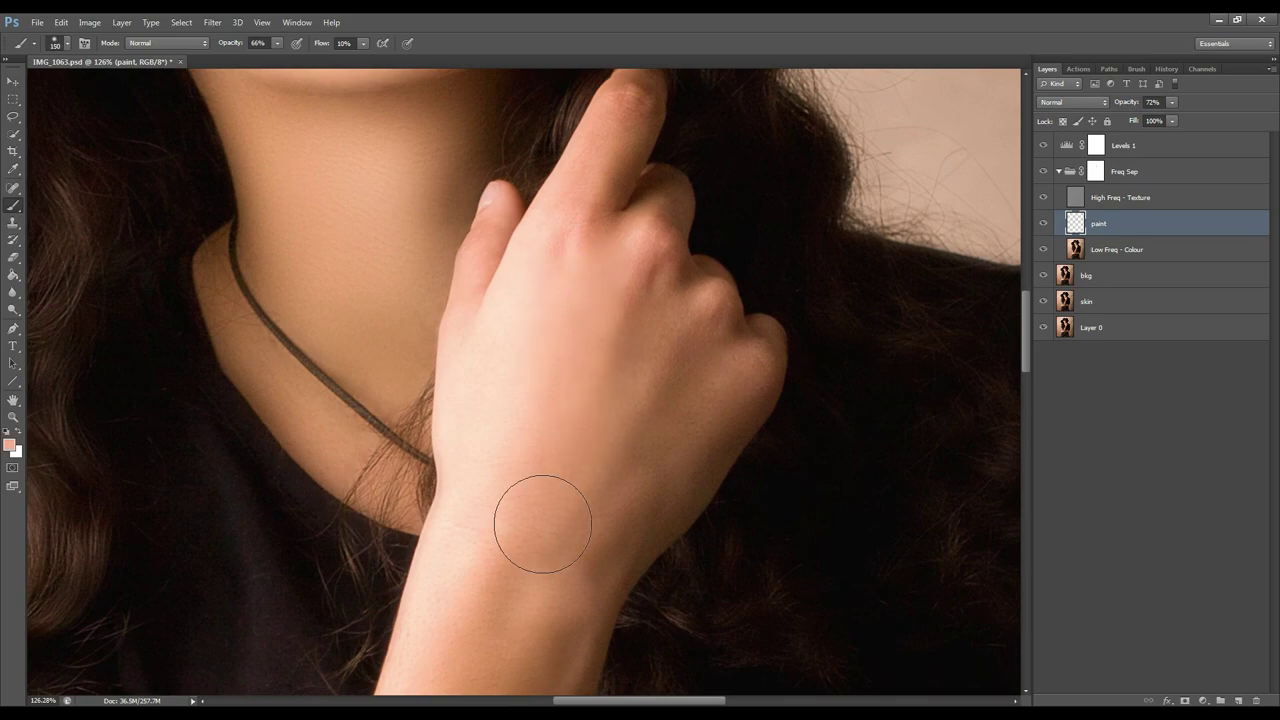
- Blend sampled skin tones over the shaded side of the raised hand and down its wrist
{"action": "left_click", "coordinate": [718, 403], "text": "alt"}
{"action": "scroll", "coordinate": [550, 520], "scroll_direction": "down", "scroll_amount": 3}
{"action": "left_click", "coordinate": [526, 400], "text": "alt"}
{"action": "scroll", "coordinate": [538, 540], "scroll_direction": "down", "scroll_amount": 2}
{"action": "scroll", "coordinate": [720, 345], "scroll_direction": "down", "scroll_amount": 2}
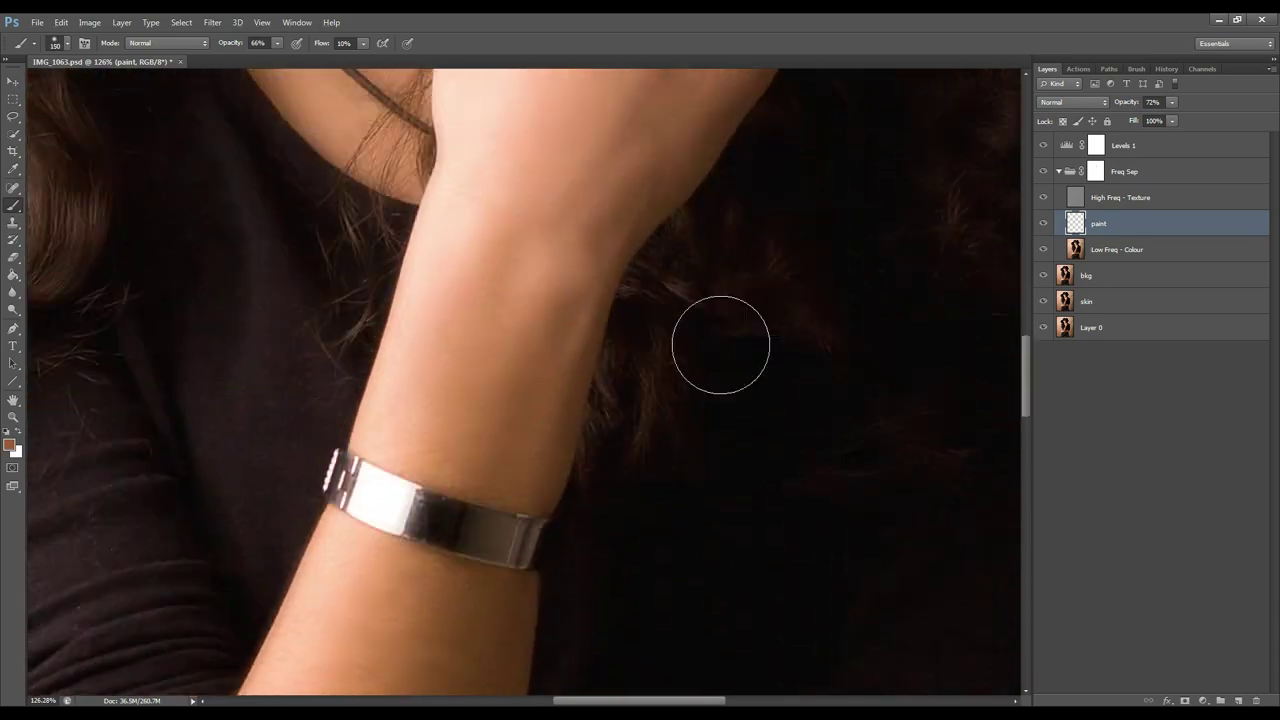
- Set the brush to 30% opacity and 90 px and paint sampled skin colour over the forearm around the bracelet
{"action": "scroll", "coordinate": [724, 351], "scroll_direction": "up", "scroll_amount": 3}
{"action": "double_click", "coordinate": [258, 42]}
{"action": "type", "text": "30"}
{"action": "key", "text": "Return"}
{"action": "scroll", "coordinate": [527, 375], "scroll_direction": "down", "scroll_amount": 6}
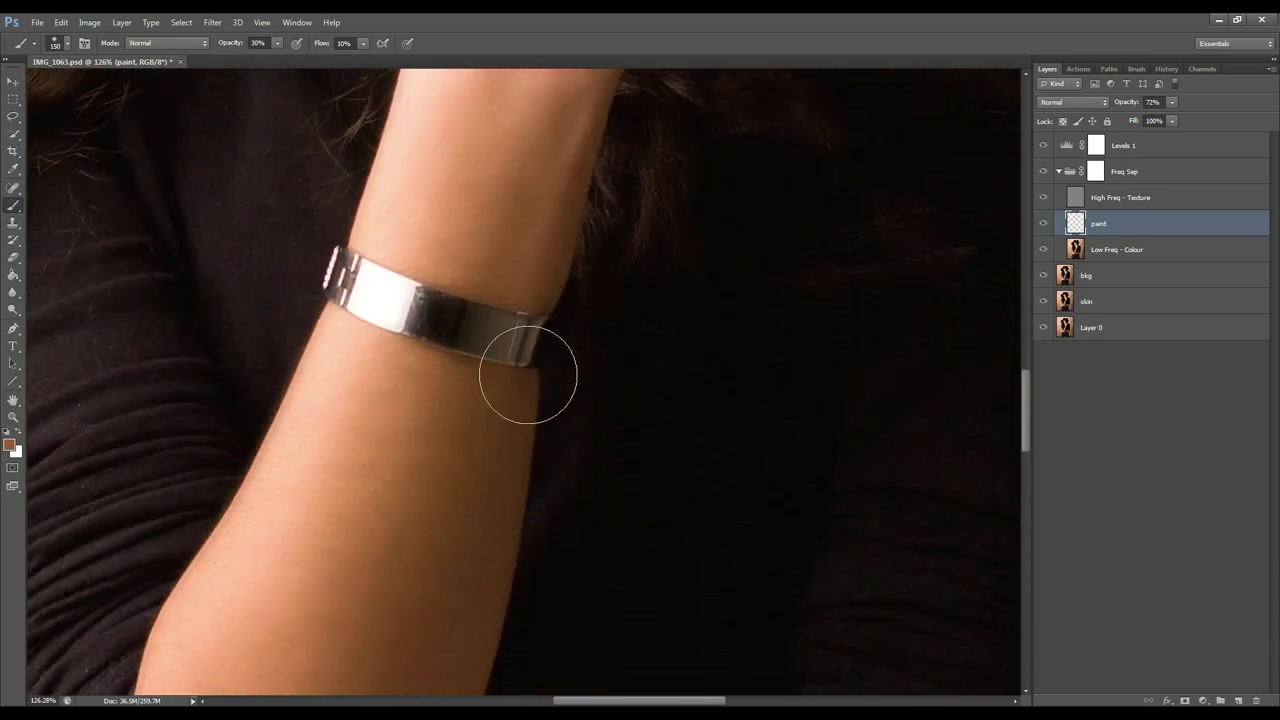
{"action": "left_click", "coordinate": [503, 250], "text": "alt"}
{"action": "key", "text": "bracketleft"}
{"action": "key", "text": "bracketleft"}
{"action": "key", "text": "bracketleft"}
{"action": "mouse_move", "coordinate": [498, 235]}
{"action": "left_mouse_down"}
{"action": "mouse_move", "coordinate": [443, 441]}
{"action": "mouse_move", "coordinate": [406, 636]}
{"action": "left_mouse_up"}
- Even the raised forearm's colour from below the bracelet to the elbow with sampled light and shadow skin tones
{"action": "left_click", "coordinate": [400, 449], "text": "alt"}
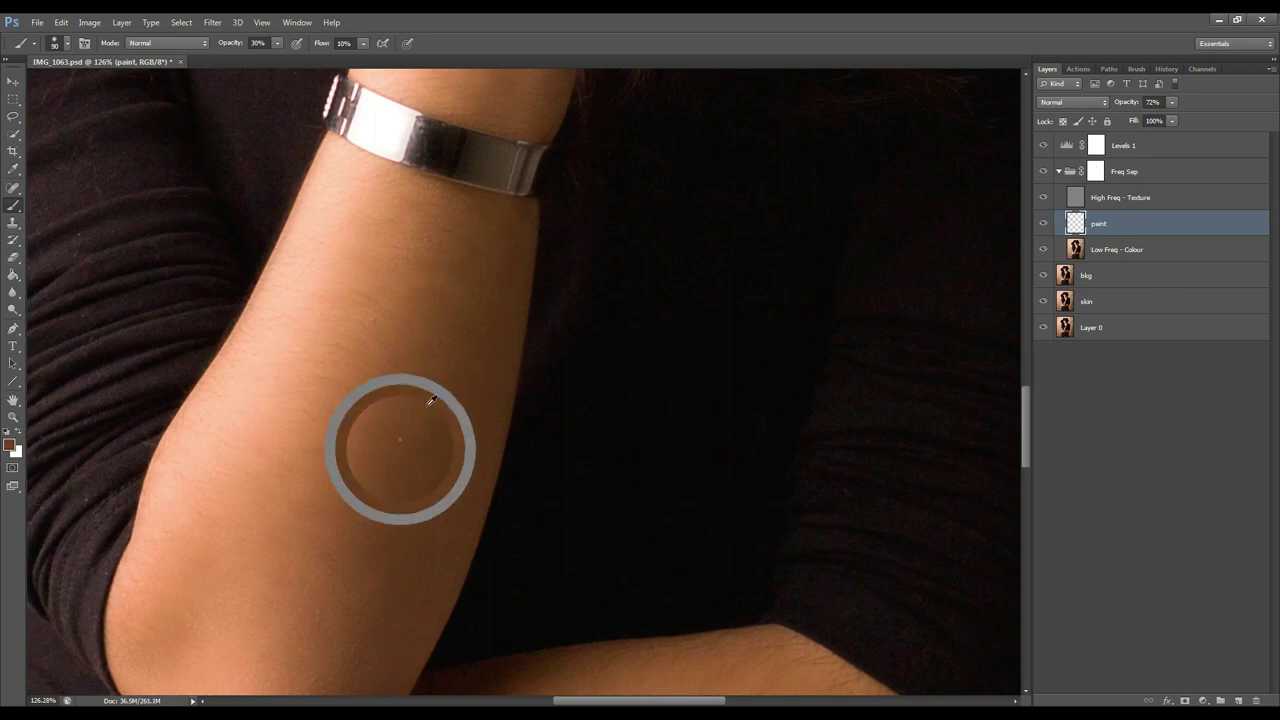
{"action": "left_click", "coordinate": [453, 283], "text": "alt"}
{"action": "left_click_drag", "start_coordinate": [460, 242], "coordinate": [406, 351]}
{"action": "left_click", "coordinate": [389, 228], "text": "alt"}
{"action": "mouse_move", "coordinate": [365, 294]}
{"action": "left_mouse_down"}
{"action": "mouse_move", "coordinate": [376, 306]}
{"action": "mouse_move", "coordinate": [158, 641]}
{"action": "left_mouse_up"}
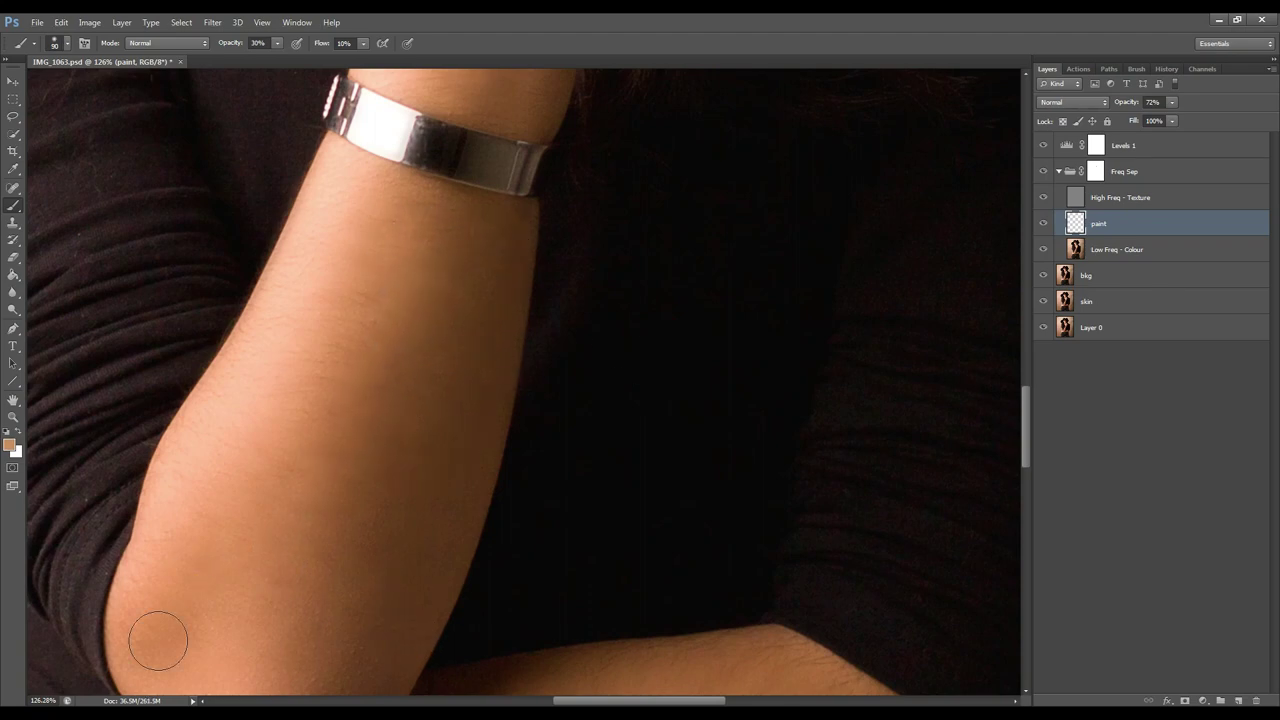
{"action": "left_click", "coordinate": [302, 379], "text": "alt"}
- Paint sampled skin tones across the folded forearm and its elbow beside the sleeve
{"action": "left_click_drag", "start_coordinate": [506, 690], "coordinate": [613, 352]}
{"action": "left_click", "coordinate": [750, 367], "text": "alt"}
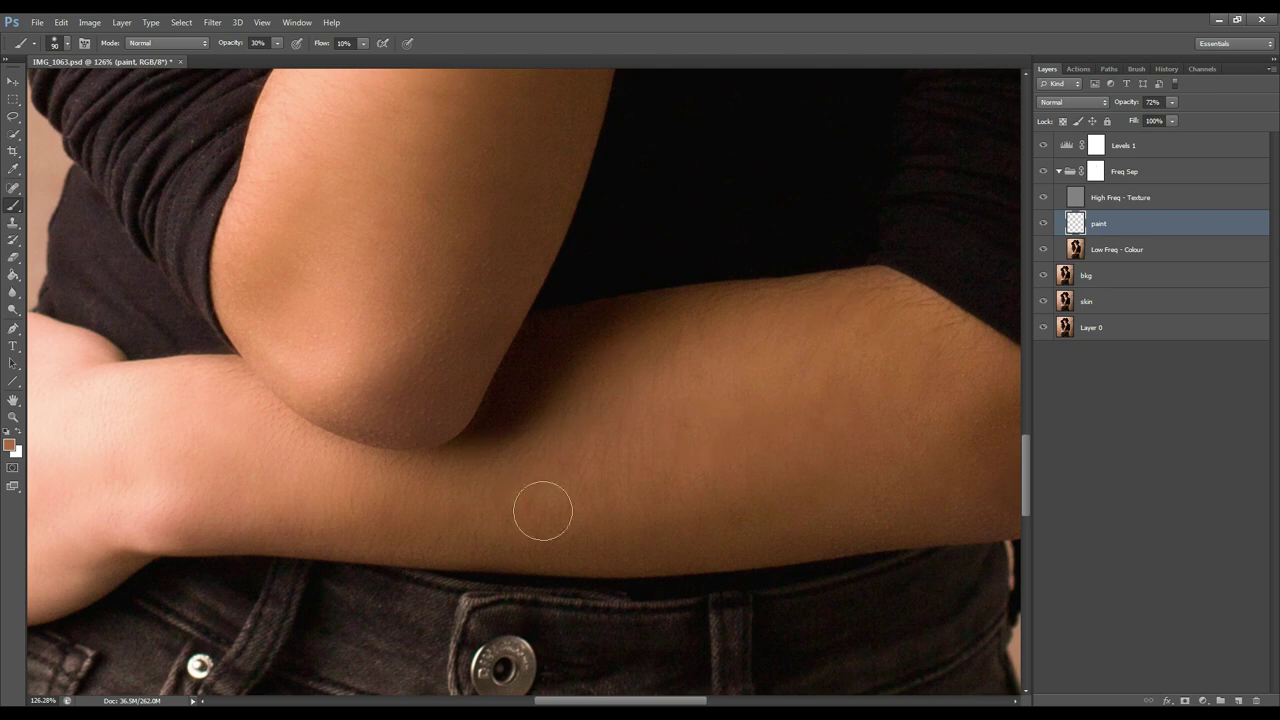
{"action": "left_click", "coordinate": [679, 538], "text": "alt"}
{"action": "left_click_drag", "start_coordinate": [793, 445], "coordinate": [525, 430]}
{"action": "left_click", "coordinate": [749, 362], "text": "alt"}
{"action": "left_click", "coordinate": [798, 408], "text": "alt"}
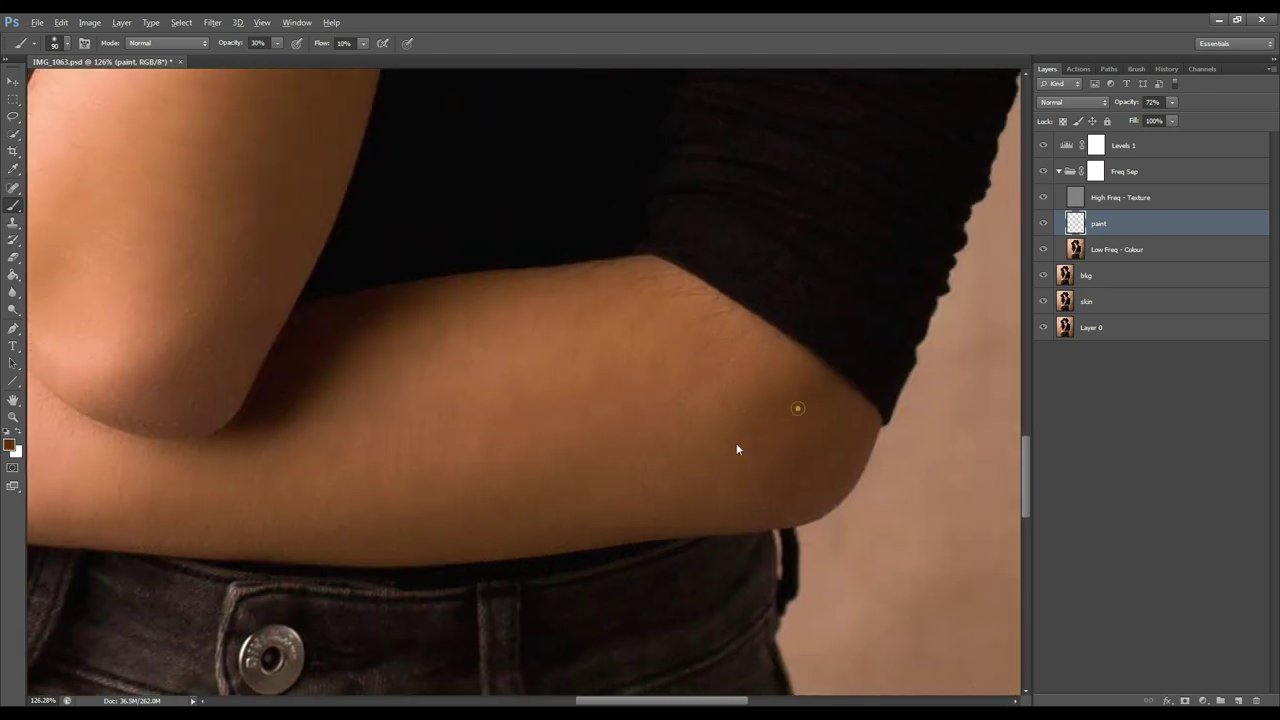
{"action": "left_click", "coordinate": [839, 457], "text": "alt"}
- Blend sampled skin colours along the folded forearm's upper edge and the shadow area under the raised elbow
{"action": "left_click", "coordinate": [574, 314], "text": "alt"}
{"action": "left_click", "coordinate": [436, 306], "text": "alt"}
{"action": "left_click_drag", "start_coordinate": [678, 308], "coordinate": [918, 330]}
{"action": "left_click", "coordinate": [608, 339], "text": "alt"}
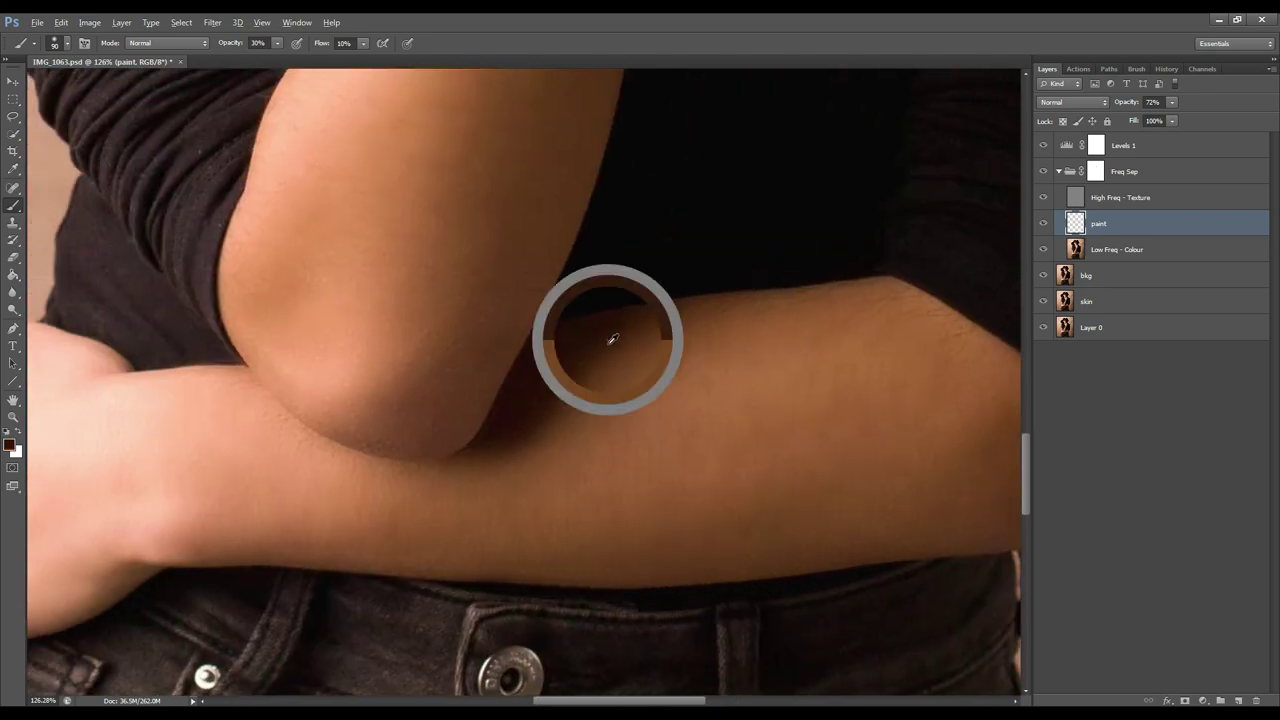
{"action": "left_click", "coordinate": [470, 482], "text": "alt"}
- Paint sampled skin tones over the folded arm's wrist and hand, reducing the brush to 50 px, and check the paint layer's effect
{"action": "left_click_drag", "start_coordinate": [220, 512], "coordinate": [621, 526]}
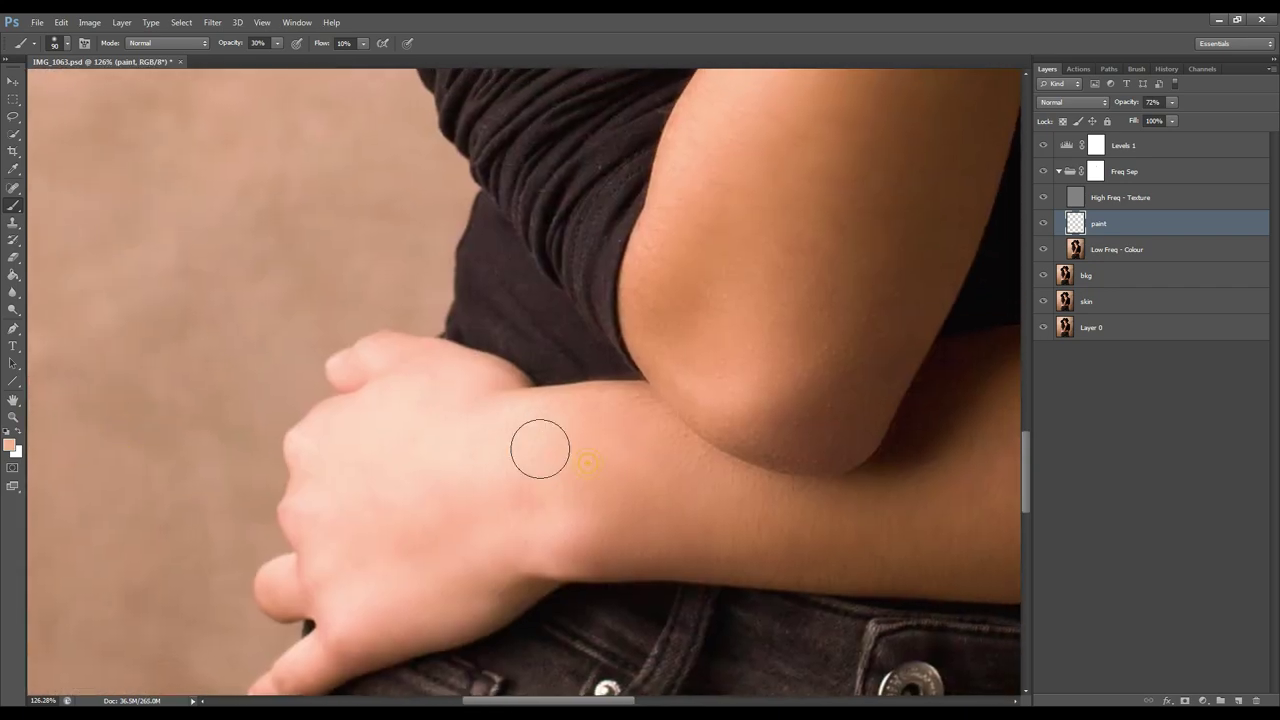
{"action": "left_click", "coordinate": [543, 445], "text": "alt"}
{"action": "left_click", "coordinate": [682, 508], "text": "alt"}
{"action": "key", "text": "bracketleft"}
{"action": "key", "text": "bracketleft"}
{"action": "key", "text": "bracketleft"}
{"action": "key", "text": "bracketleft"}
{"action": "left_click", "coordinate": [413, 346], "text": "alt"}
{"action": "key", "text": "ctrl+0"}
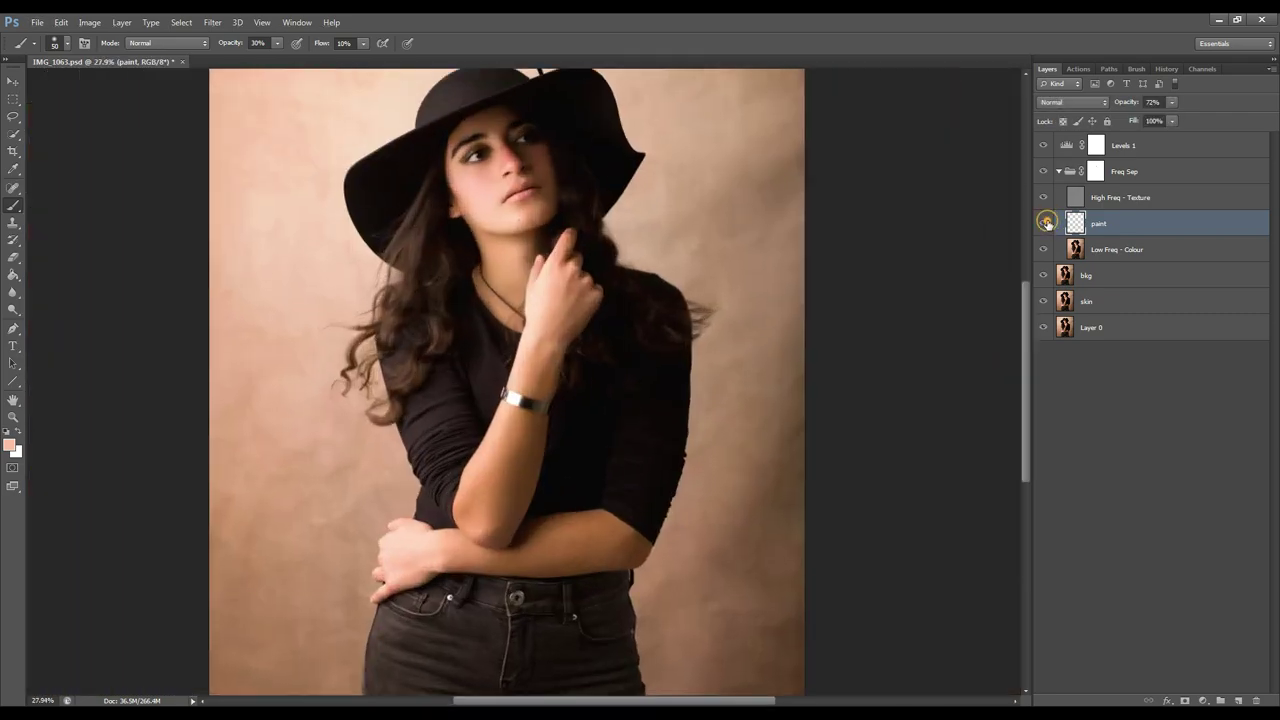
{"action": "left_click", "coordinate": [1047, 223]}
- Paint sampled skin colours down the shaded side of the neck beside the raised hand
{"action": "scroll", "coordinate": [509, 270], "scroll_direction": "up", "scroll_amount": 10}
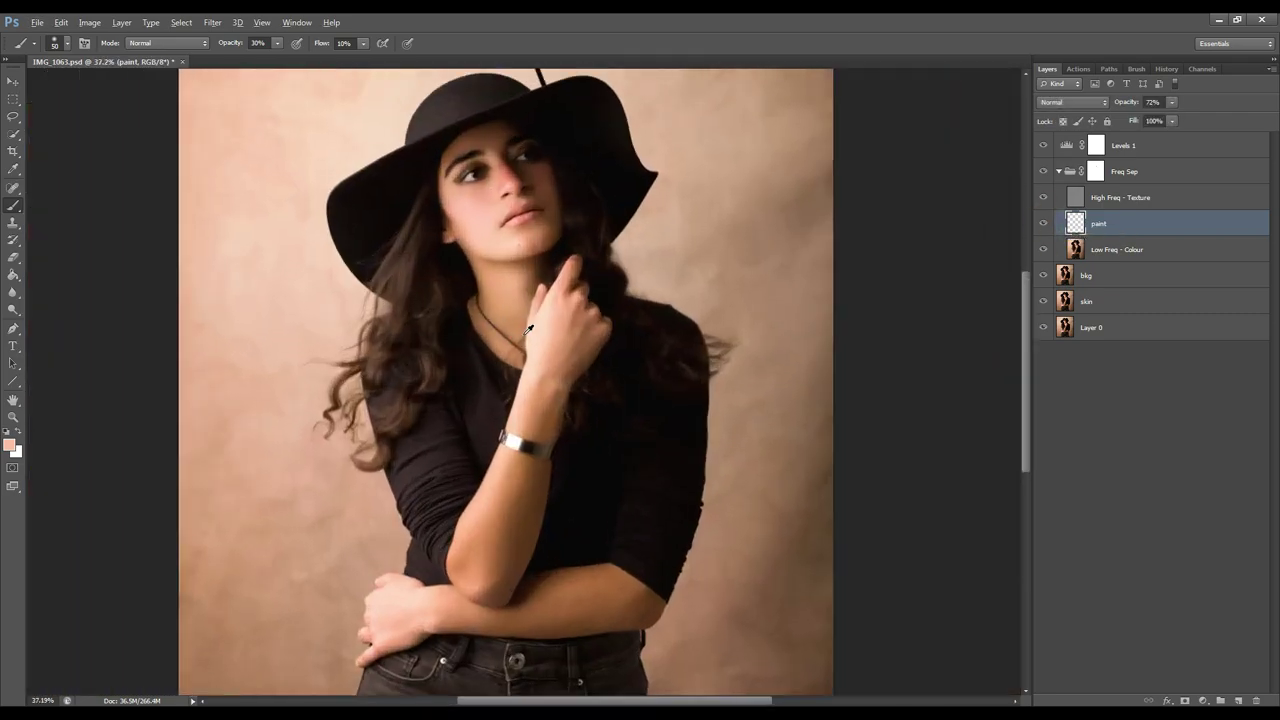
{"action": "left_click", "coordinate": [573, 165], "text": "alt"}
{"action": "left_click", "coordinate": [602, 154], "text": "alt"}
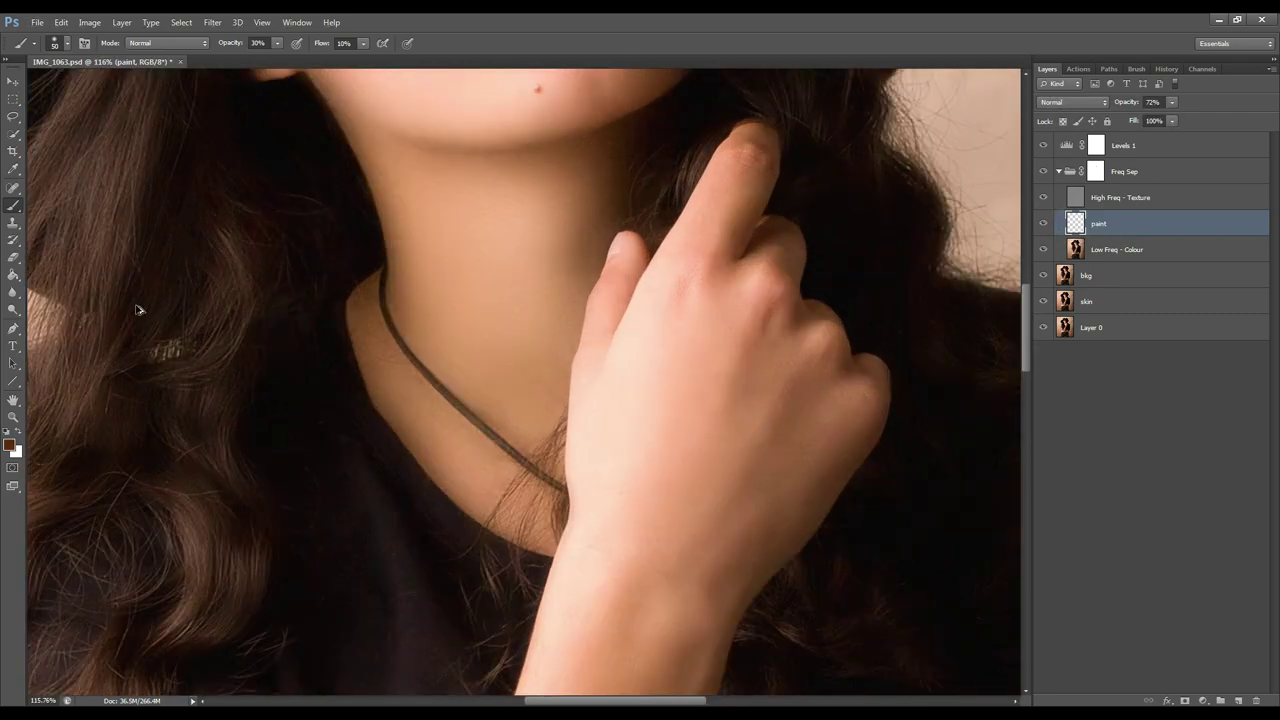
{"action": "left_click", "coordinate": [600, 145], "text": "alt"}
{"action": "left_click", "coordinate": [566, 263], "text": "alt"}
- Blend sampled skin tones along the neck's hair-side edge and the skin around the necklace
{"action": "scroll", "coordinate": [383, 169], "scroll_direction": "up", "scroll_amount": 3}
{"action": "left_click", "coordinate": [352, 230], "text": "alt"}
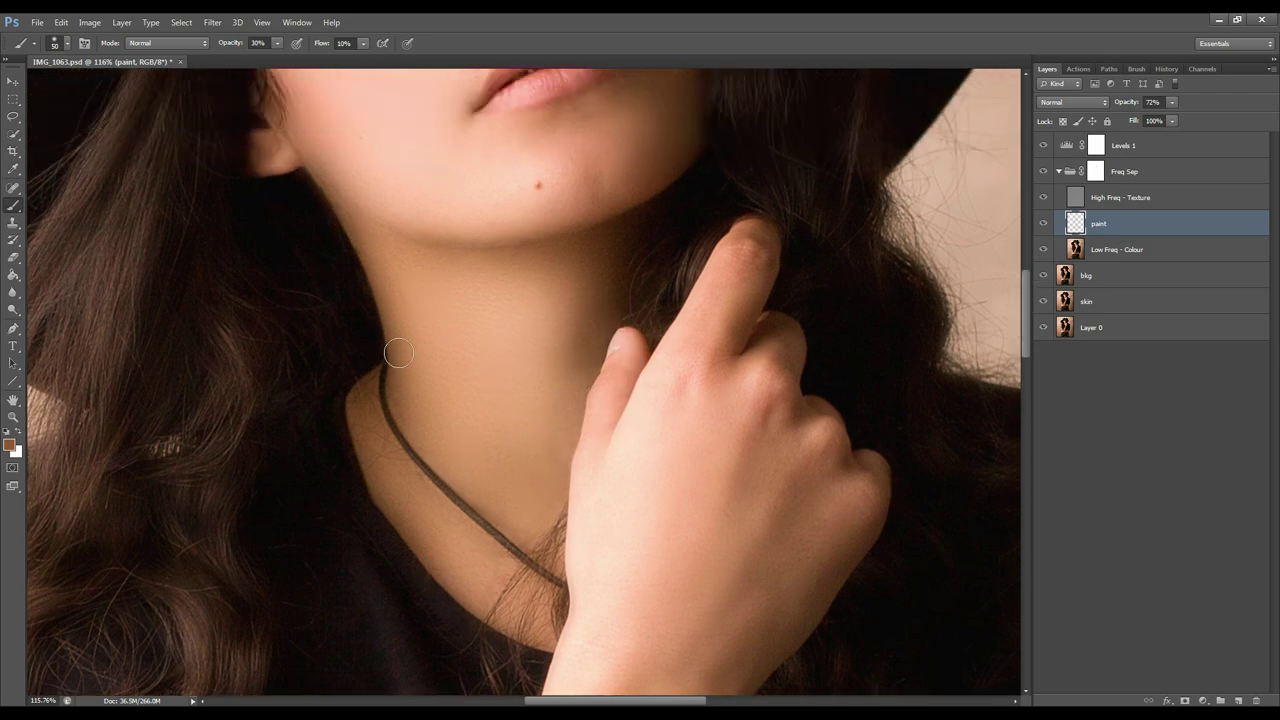
{"action": "left_click", "coordinate": [372, 402], "text": "alt"}
{"action": "left_click", "coordinate": [478, 580], "text": "alt"}
- Compare the whole portrait with and without the paint layer
{"action": "scroll", "coordinate": [748, 468], "scroll_direction": "down", "scroll_amount": 12}
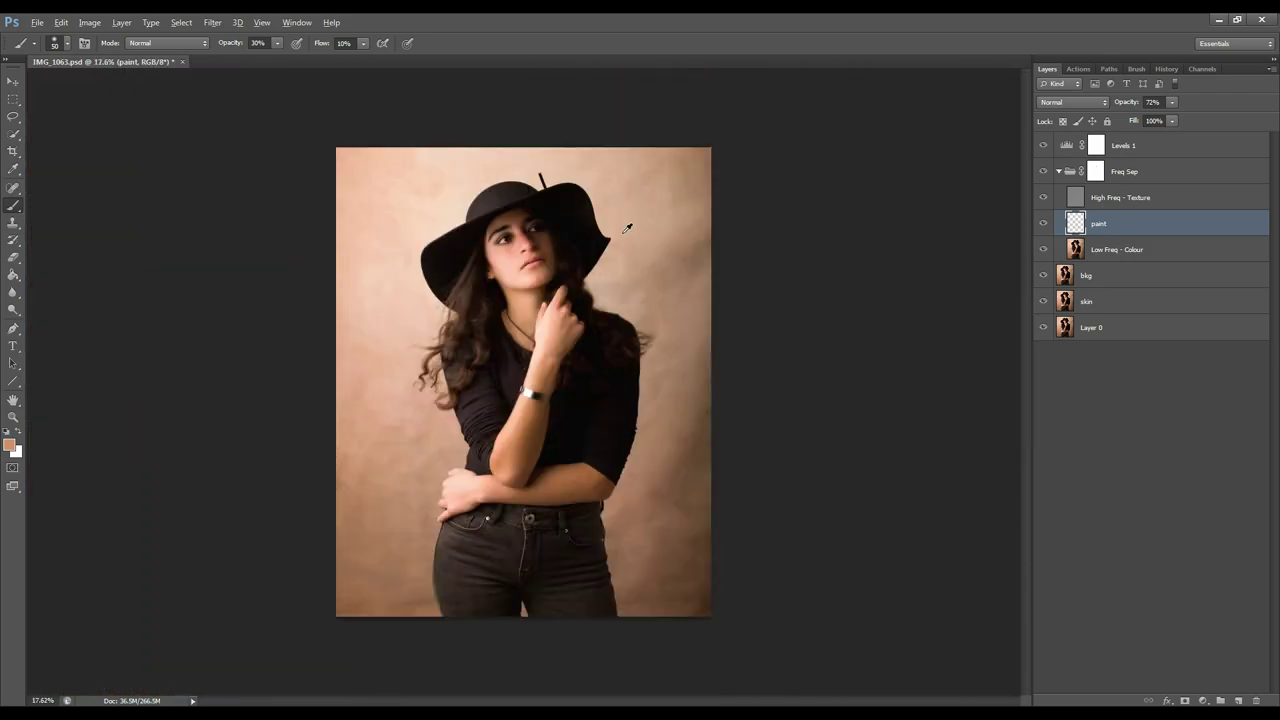
{"action": "key", "text": "ctrl+0"}
{"action": "left_click", "coordinate": [1043, 227]}
{"action": "left_click", "coordinate": [1043, 223]}
{"action": "left_click", "coordinate": [1043, 223]}
{"action": "left_click", "coordinate": [1043, 223]}
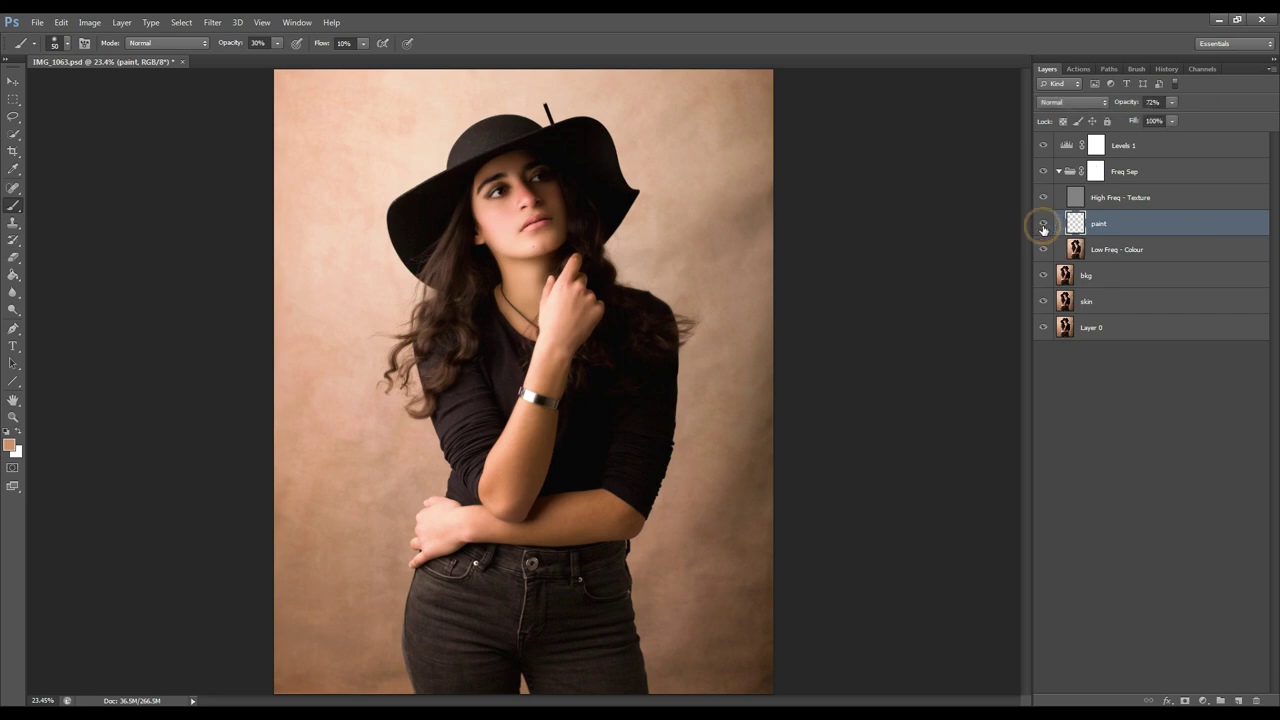
- Collapse the Freq Sep group and add a new empty layer above Levels 1
{"action": "left_click", "coordinate": [1140, 147]}
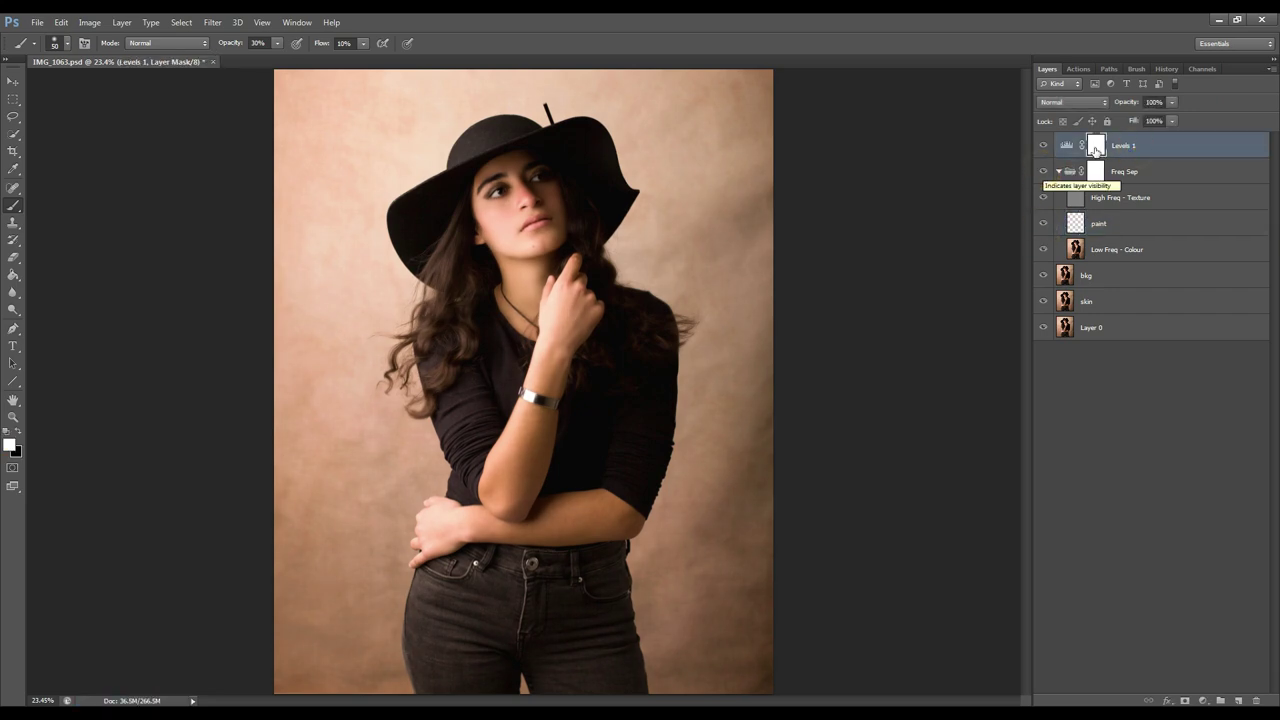
{"action": "left_click", "coordinate": [1059, 171]}
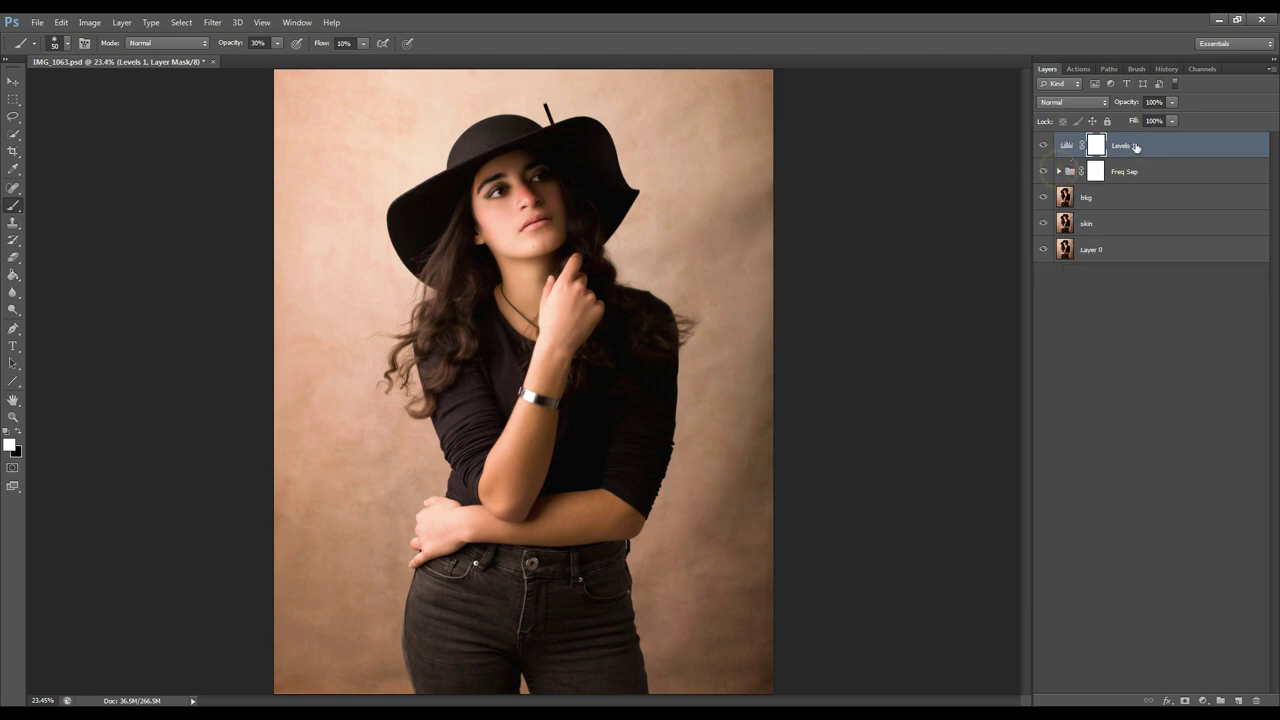
{"action": "left_click", "coordinate": [1237, 702]}
- Fill the new top layer with 50% gray and set its blend mode to Overlay
{"action": "left_click", "coordinate": [61, 22]}
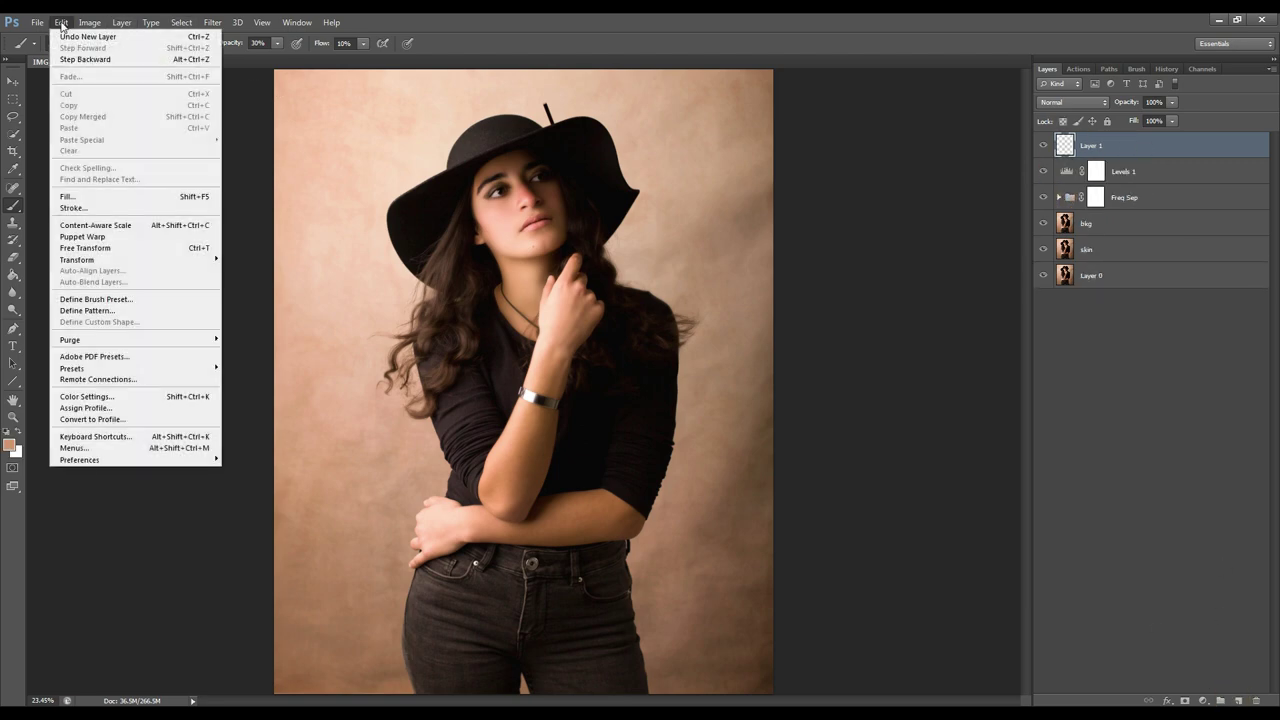
{"action": "left_click", "coordinate": [80, 193]}
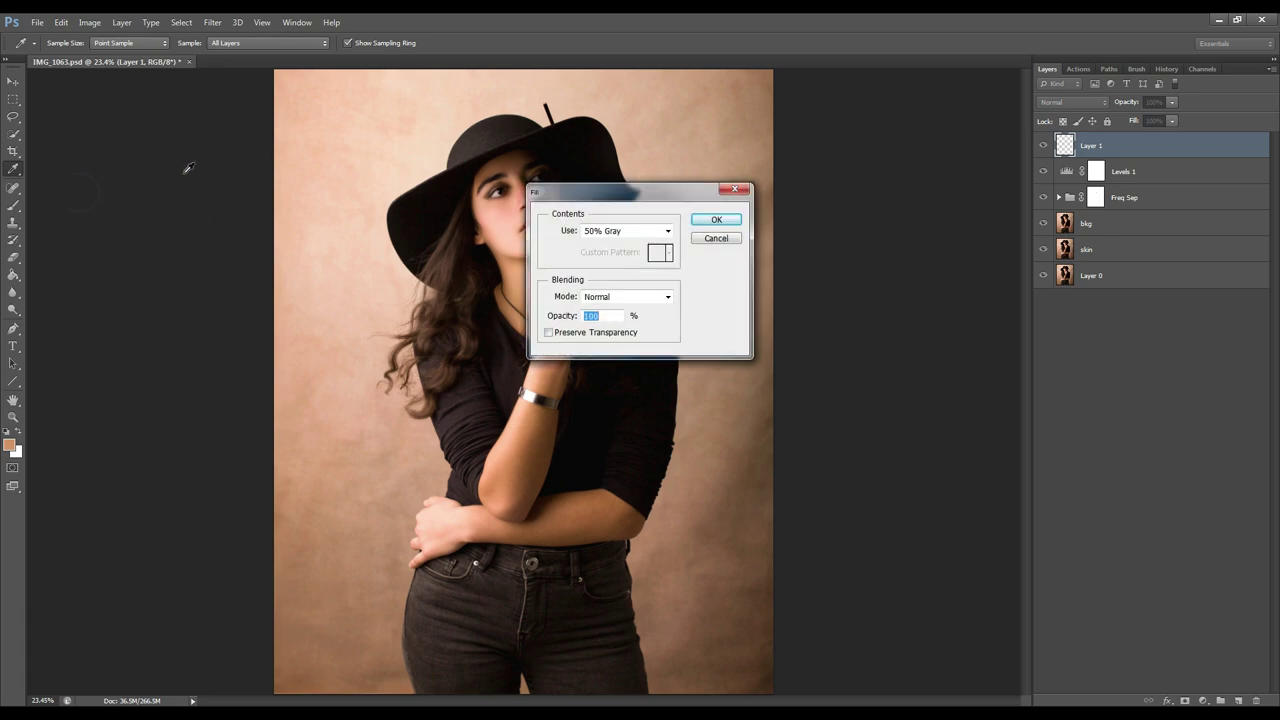
{"action": "left_click", "coordinate": [716, 220]}
{"action": "key", "text": "b"}
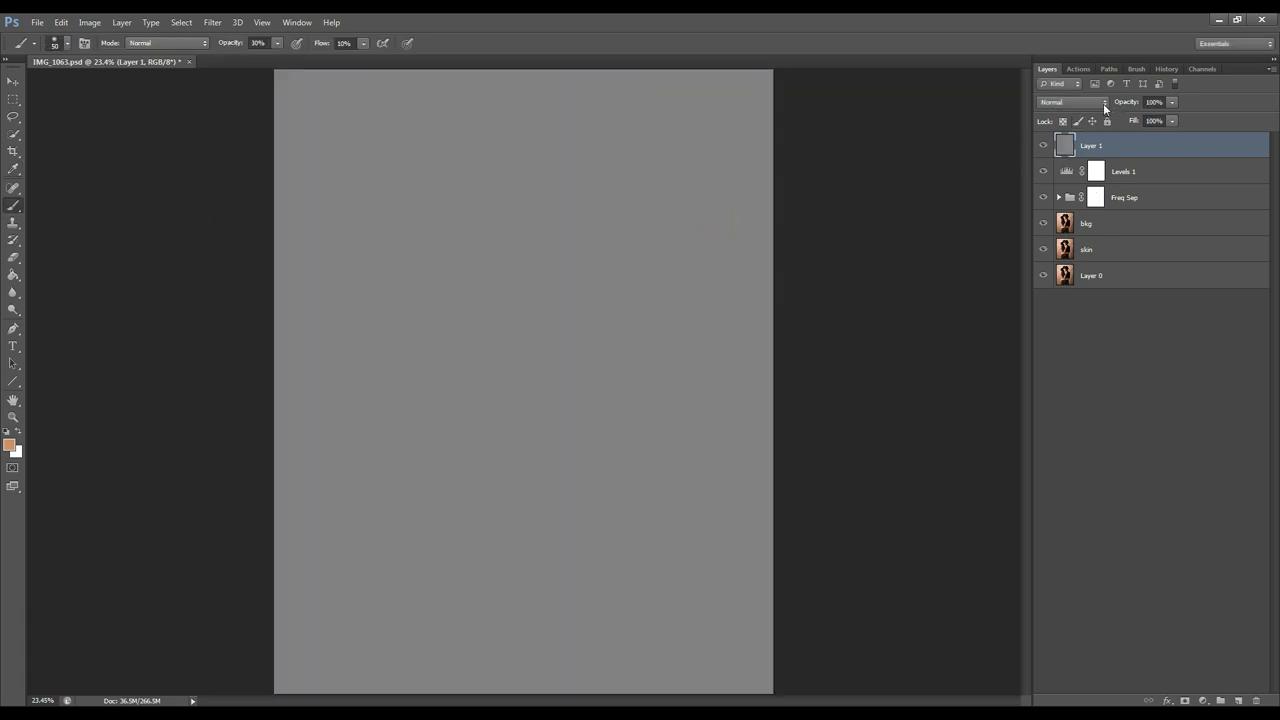
{"action": "left_click", "coordinate": [1104, 104]}
{"action": "left_click", "coordinate": [1068, 276]}
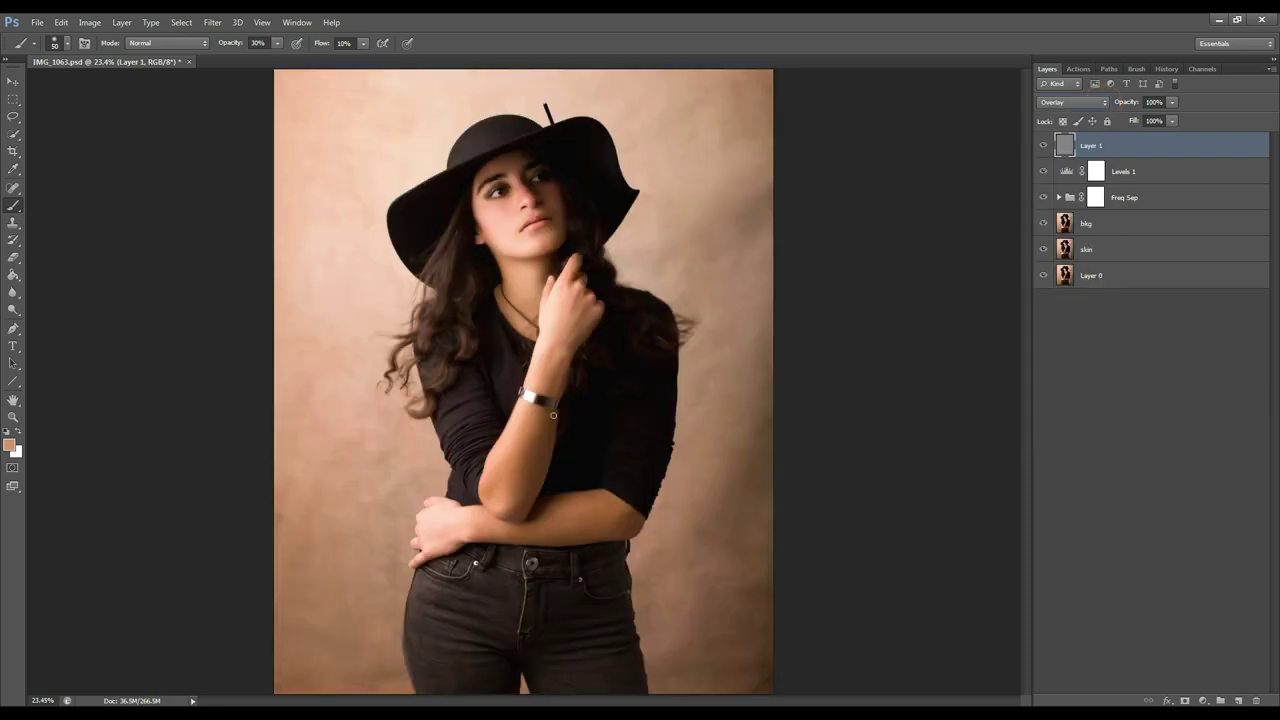
- Set up the Dodge tool with the Highlights range and 2% exposure, and reset the colours to default
{"action": "left_click", "coordinate": [14, 312]}
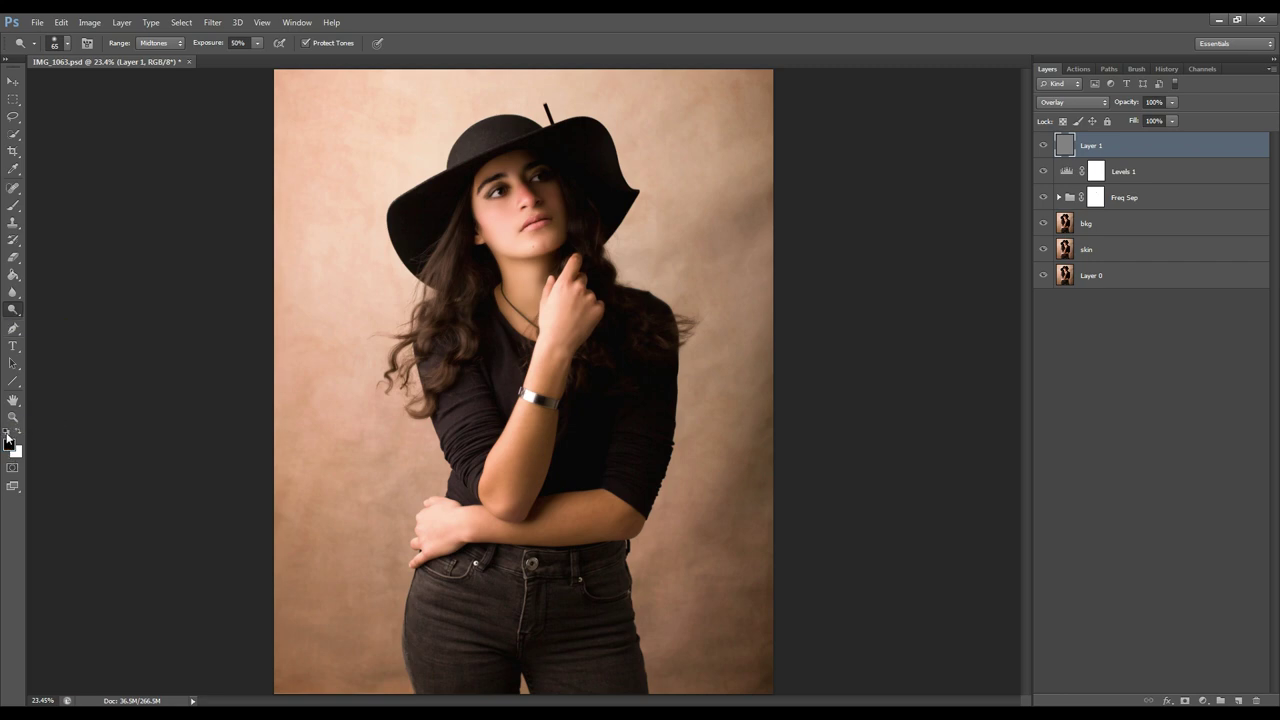
{"action": "left_click", "coordinate": [156, 43]}
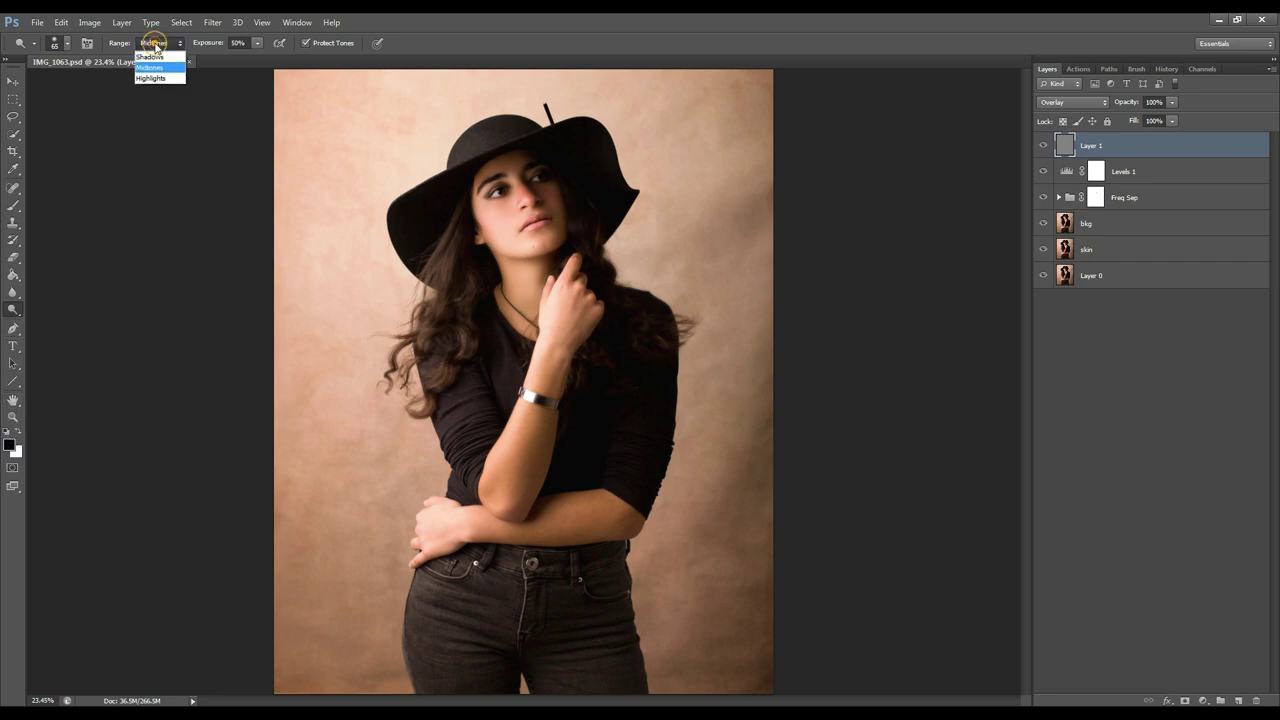
{"action": "left_click", "coordinate": [152, 77]}
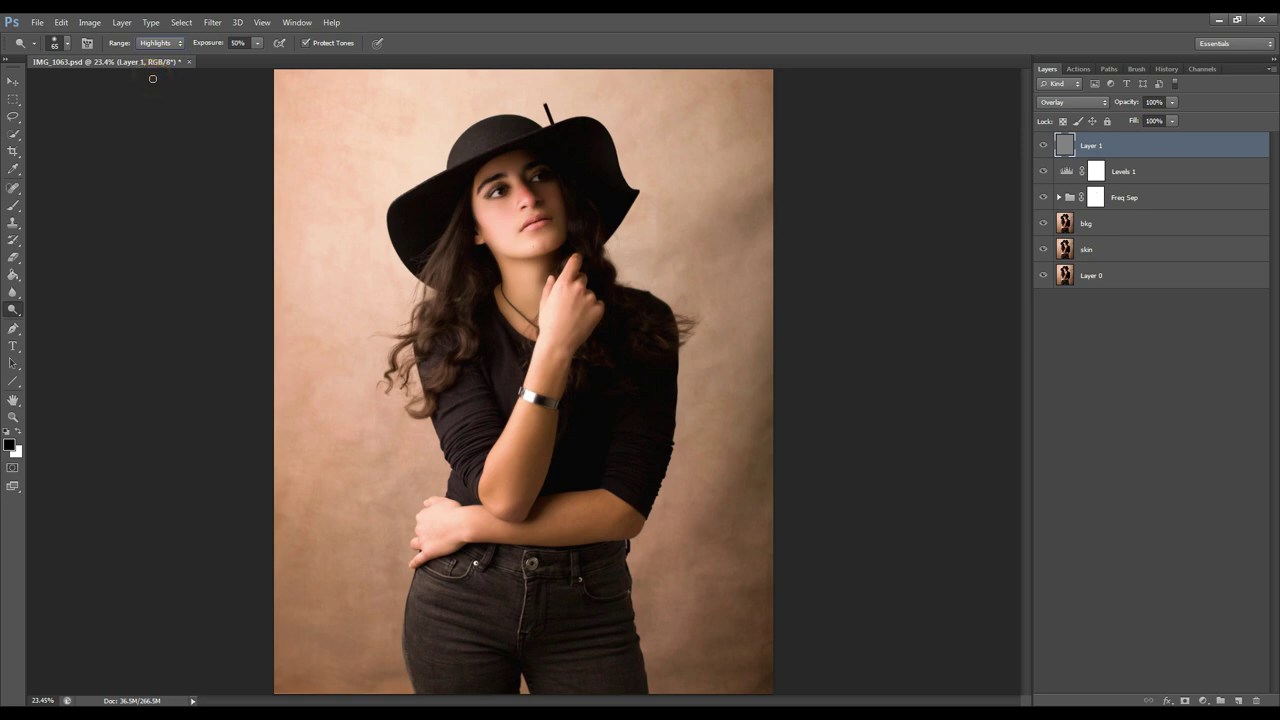
{"action": "left_click", "coordinate": [238, 42]}
{"action": "left_click", "coordinate": [223, 43]}
- Dodge small highlights on the tip of the nose and across the chin with a shrinking brush
{"action": "scroll", "coordinate": [514, 192], "scroll_direction": "up", "scroll_amount": 8}
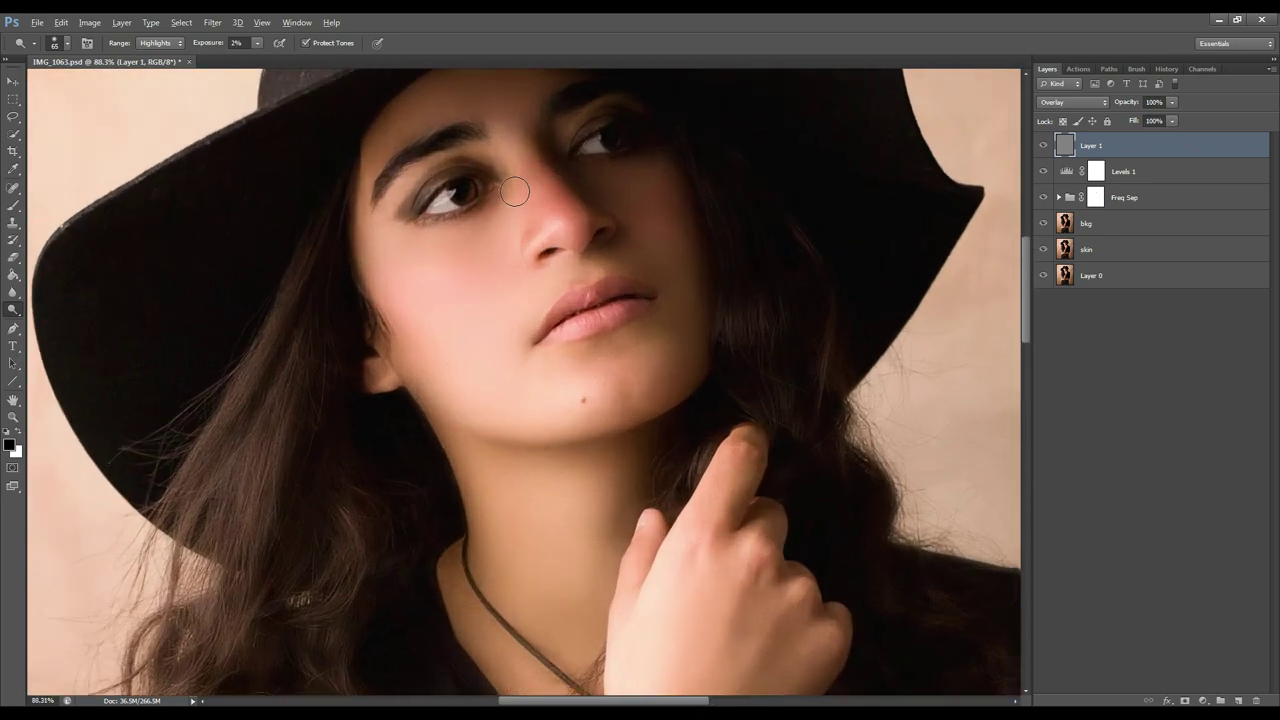
{"action": "scroll", "coordinate": [645, 249], "scroll_direction": "up", "scroll_amount": 4}
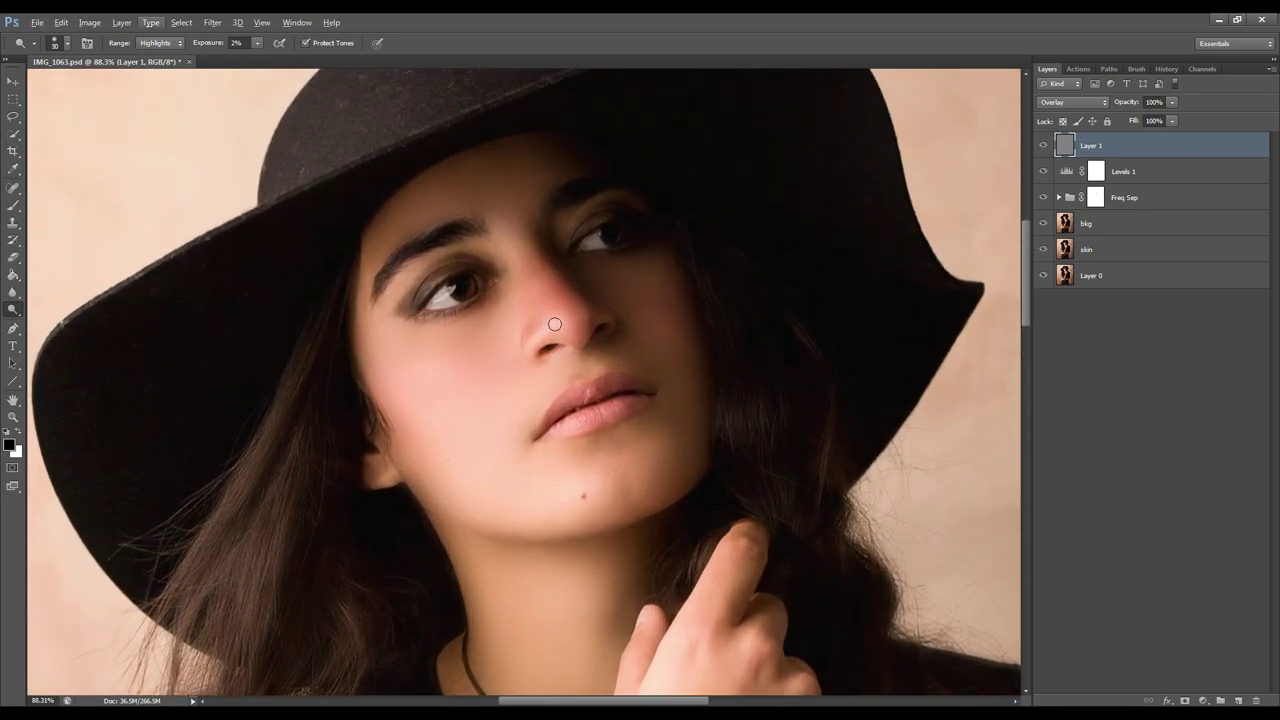
{"action": "left_click_drag", "start_coordinate": [556, 325], "coordinate": [553, 324]}
{"action": "key", "text": "bracketleft"}
{"action": "key", "text": "bracketleft"}
{"action": "key", "text": "bracketleft"}
{"action": "key", "text": "bracketleft"}
{"action": "key", "text": "bracketleft"}
{"action": "key", "text": "bracketleft"}
{"action": "key", "text": "bracketleft"}
{"action": "key", "text": "bracketleft"}
{"action": "key", "text": "bracketleft"}
{"action": "key", "text": "bracketleft"}
{"action": "key", "text": "bracketleft"}
{"action": "key", "text": "bracketleft"}
{"action": "key", "text": "bracketleft"}
{"action": "left_click_drag", "start_coordinate": [574, 492], "coordinate": [638, 476]}
{"action": "key", "text": "bracketleft"}
{"action": "key", "text": "bracketleft"}
- Dodge the lit cheek, forehead, side of the nose, earlobe and temple
{"action": "left_click_drag", "start_coordinate": [420, 374], "coordinate": [471, 389]}
{"action": "key", "text": "bracketleft"}
{"action": "key", "text": "bracketright"}
{"action": "key", "text": "bracketright"}
{"action": "mouse_move", "coordinate": [507, 233]}
{"action": "left_mouse_down"}
{"action": "mouse_move", "coordinate": [539, 323]}
{"action": "mouse_move", "coordinate": [543, 292]}
{"action": "mouse_move", "coordinate": [528, 336]}
{"action": "left_mouse_up"}
{"action": "key", "text": "bracketright"}
{"action": "key", "text": "bracketright"}
{"action": "key", "text": "bracketright"}
{"action": "key", "text": "bracketright"}
{"action": "left_click", "coordinate": [389, 478]}
{"action": "key", "text": "bracketright"}
{"action": "left_click_drag", "start_coordinate": [362, 302], "coordinate": [369, 334]}
- Raise the dodge exposure to 20% and brighten the whites and irises of both eyes
{"action": "scroll", "coordinate": [585, 237], "scroll_direction": "up", "scroll_amount": 3}
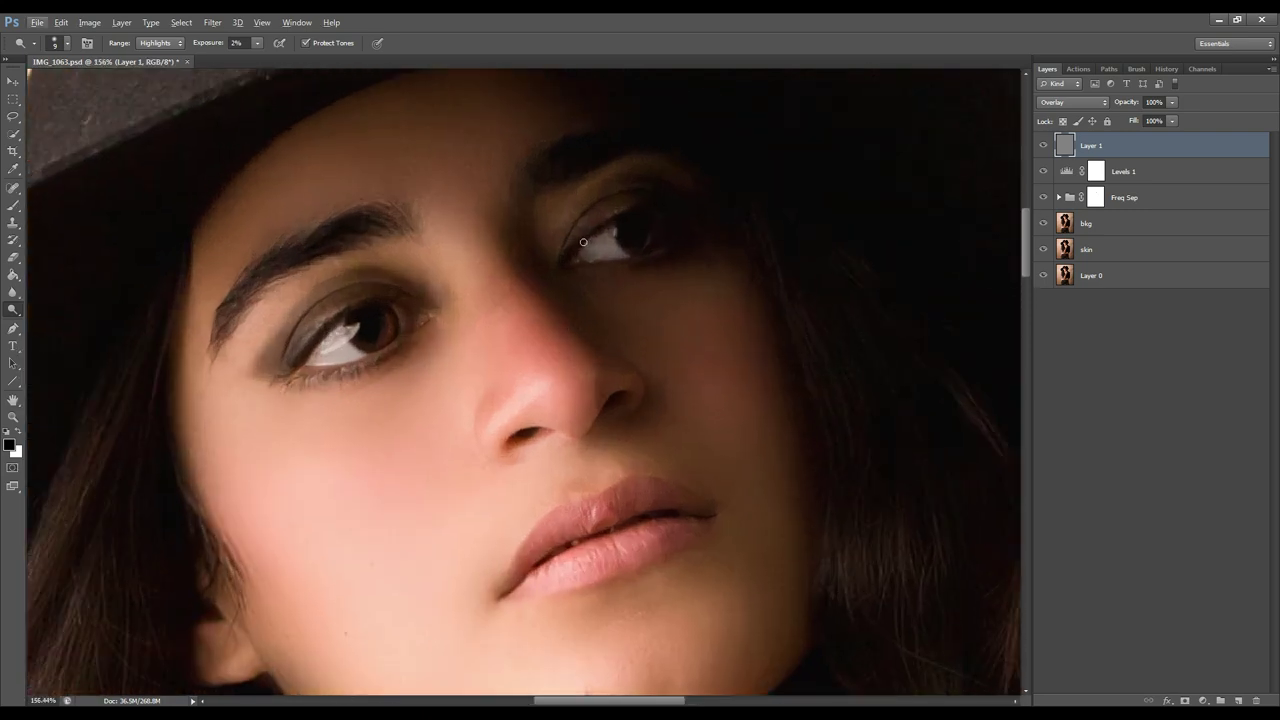
{"action": "key", "text": "2"}
{"action": "mouse_move", "coordinate": [384, 340]}
{"action": "left_mouse_down"}
{"action": "mouse_move", "coordinate": [396, 307]}
{"action": "mouse_move", "coordinate": [385, 335]}
{"action": "left_mouse_up"}
{"action": "mouse_move", "coordinate": [648, 238]}
{"action": "left_mouse_down"}
{"action": "mouse_move", "coordinate": [617, 232]}
{"action": "mouse_move", "coordinate": [592, 260]}
{"action": "left_mouse_up"}
{"action": "left_click_drag", "start_coordinate": [323, 322], "coordinate": [310, 333]}
{"action": "left_click_drag", "start_coordinate": [346, 335], "coordinate": [338, 328]}
{"action": "key", "text": "["}
{"action": "left_click", "coordinate": [596, 262]}
{"action": "left_click_drag", "start_coordinate": [662, 249], "coordinate": [660, 251]}
- Lower the dodge exposure to 5% and lighten the crown of the hat
{"action": "scroll", "coordinate": [320, 412], "scroll_direction": "down", "scroll_amount": 7}
{"action": "left_click_drag", "start_coordinate": [383, 530], "coordinate": [515, 398]}
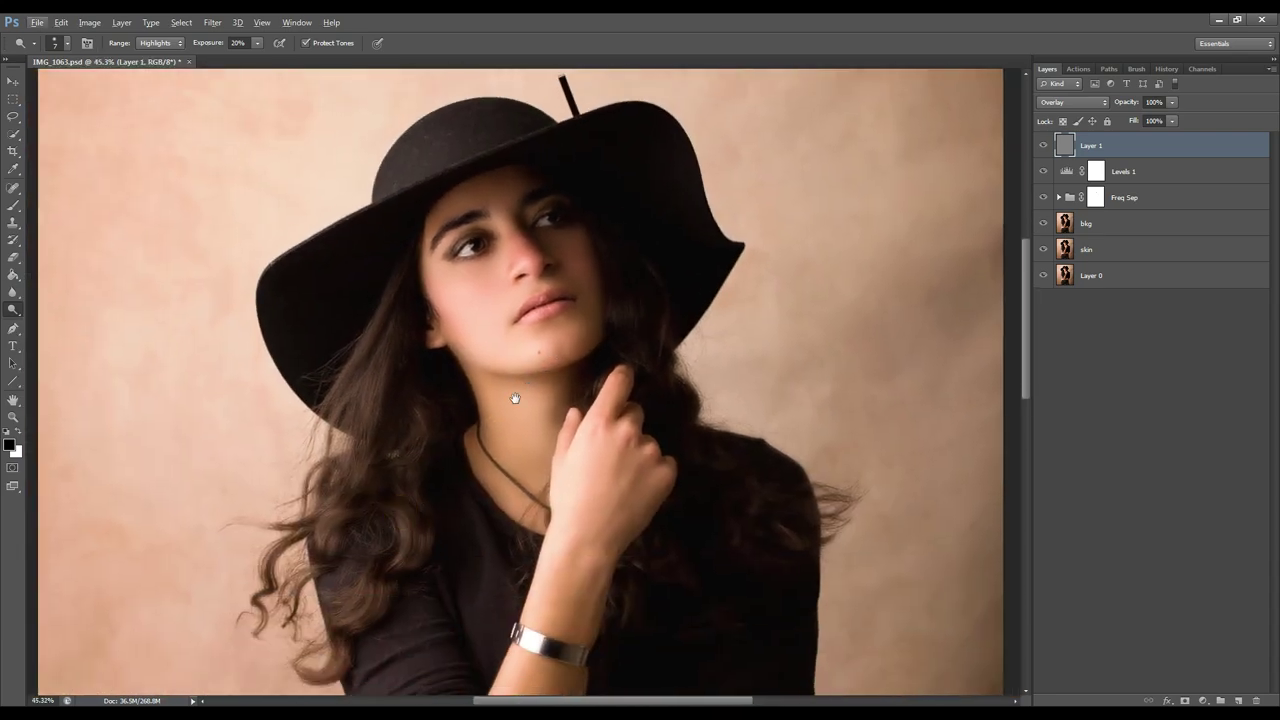
{"action": "double_click", "coordinate": [237, 43]}
{"action": "type", "text": "5"}
{"action": "key", "text": "Return"}
{"action": "scroll", "coordinate": [431, 210], "scroll_direction": "up", "scroll_amount": 5}
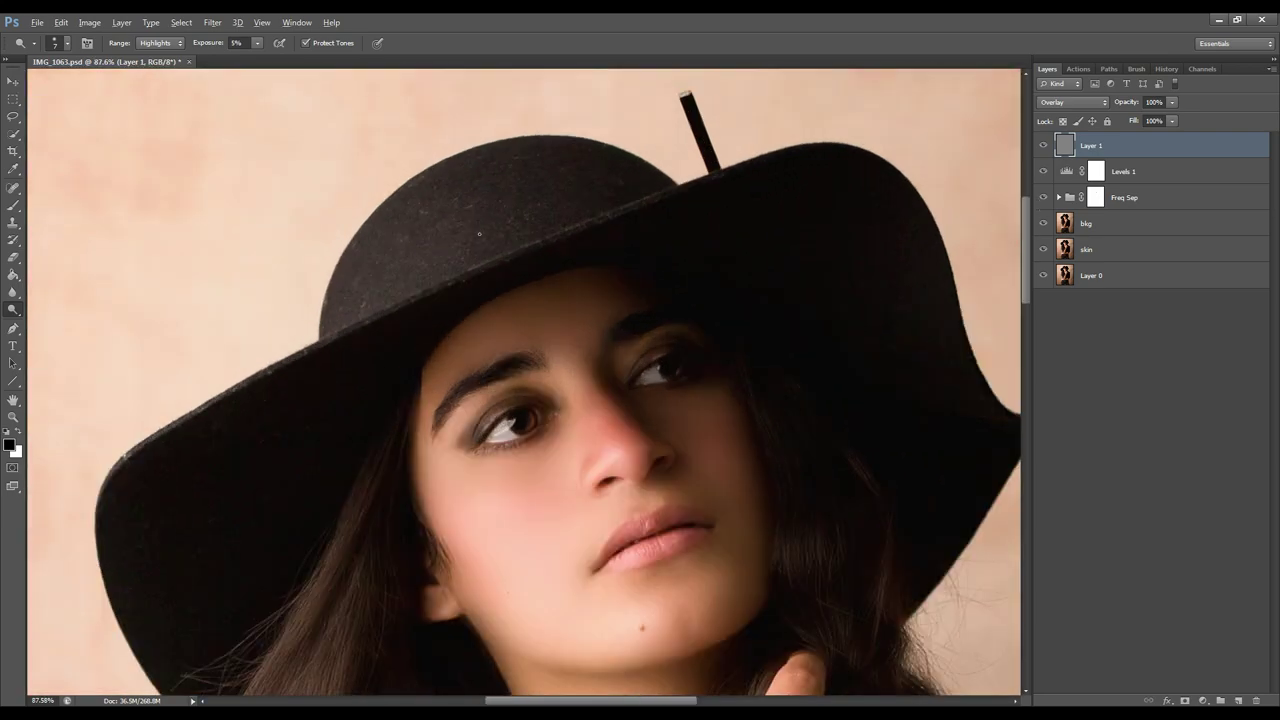
{"action": "left_click_drag", "start_coordinate": [489, 259], "coordinate": [484, 263]}
{"action": "key", "text": "bracketright"}
{"action": "key", "text": "bracketright"}
{"action": "key", "text": "bracketright"}
{"action": "key", "text": "bracketright"}
{"action": "key", "text": "bracketright"}
{"action": "key", "text": "bracketright"}
{"action": "key", "text": "bracketright"}
- Dodge the long hair strands beside the lit side of the face, below the hat brim
{"action": "scroll", "coordinate": [334, 374], "scroll_direction": "down", "scroll_amount": 3}
{"action": "left_click_drag", "start_coordinate": [358, 287], "coordinate": [251, 493]}
{"action": "key", "text": "bracketright"}
{"action": "key", "text": "bracketright"}
{"action": "key", "text": "bracketright"}
{"action": "key", "text": "bracketright"}
{"action": "key", "text": "bracketright"}
{"action": "key", "text": "bracketright"}
{"action": "key", "text": "bracketright"}
{"action": "key", "text": "bracketright"}
{"action": "key", "text": "bracketright"}
{"action": "key", "text": "bracketright"}
{"action": "key", "text": "bracketleft"}
{"action": "key", "text": "bracketleft"}
{"action": "key", "text": "bracketleft"}
{"action": "key", "text": "bracketleft"}
{"action": "key", "text": "bracketleft"}
{"action": "key", "text": "bracketleft"}
{"action": "mouse_move", "coordinate": [394, 511]}
{"action": "left_mouse_down"}
{"action": "mouse_move", "coordinate": [420, 553]}
{"action": "mouse_move", "coordinate": [383, 603]}
{"action": "left_mouse_up"}
{"action": "key", "text": "bracketleft"}
{"action": "key", "text": "bracketleft"}
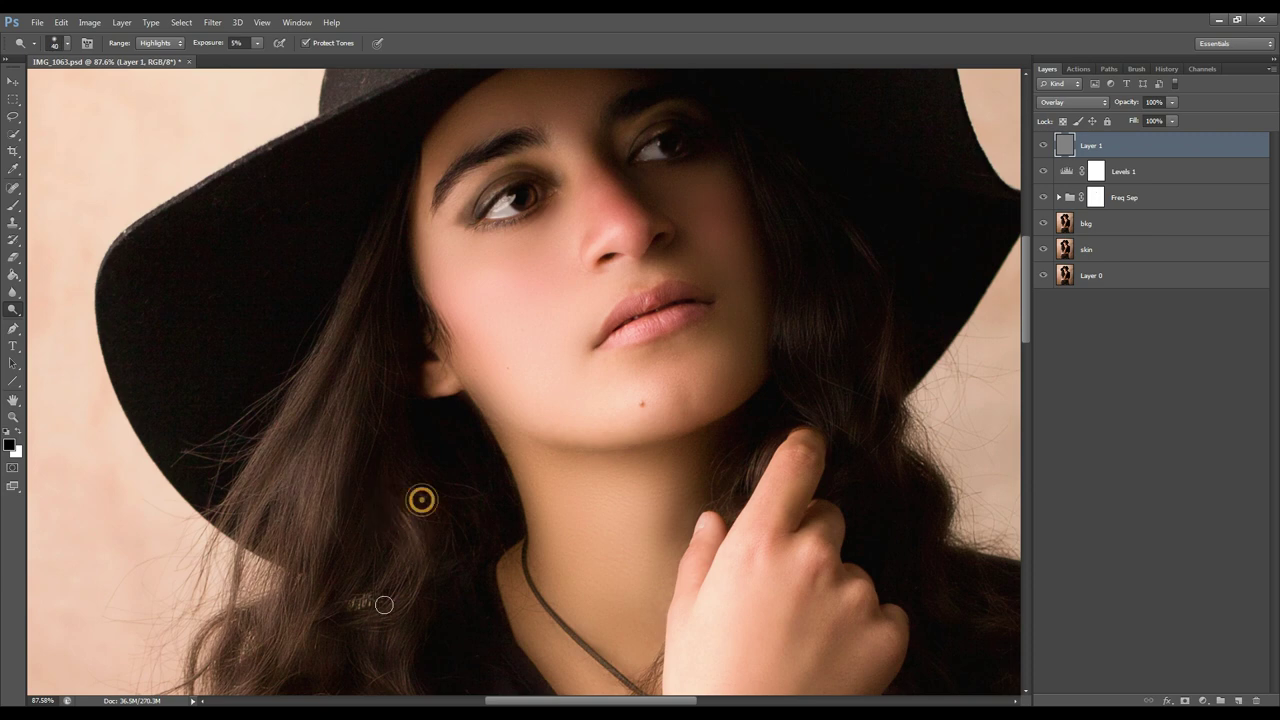
- Dodge the wavy curls hanging over the shoulder and sleeve to bring out their shine
{"action": "scroll", "coordinate": [369, 469], "scroll_direction": "down", "scroll_amount": 3}
{"action": "key", "text": "bracketleft"}
{"action": "mouse_move", "coordinate": [367, 482]}
{"action": "left_mouse_down"}
{"action": "mouse_move", "coordinate": [380, 563]}
{"action": "mouse_move", "coordinate": [296, 596]}
{"action": "mouse_move", "coordinate": [265, 592]}
{"action": "left_mouse_up"}
{"action": "scroll", "coordinate": [421, 541], "scroll_direction": "down", "scroll_amount": 1}
{"action": "key", "text": "bracketright"}
{"action": "key", "text": "bracketright"}
{"action": "key", "text": "bracketright"}
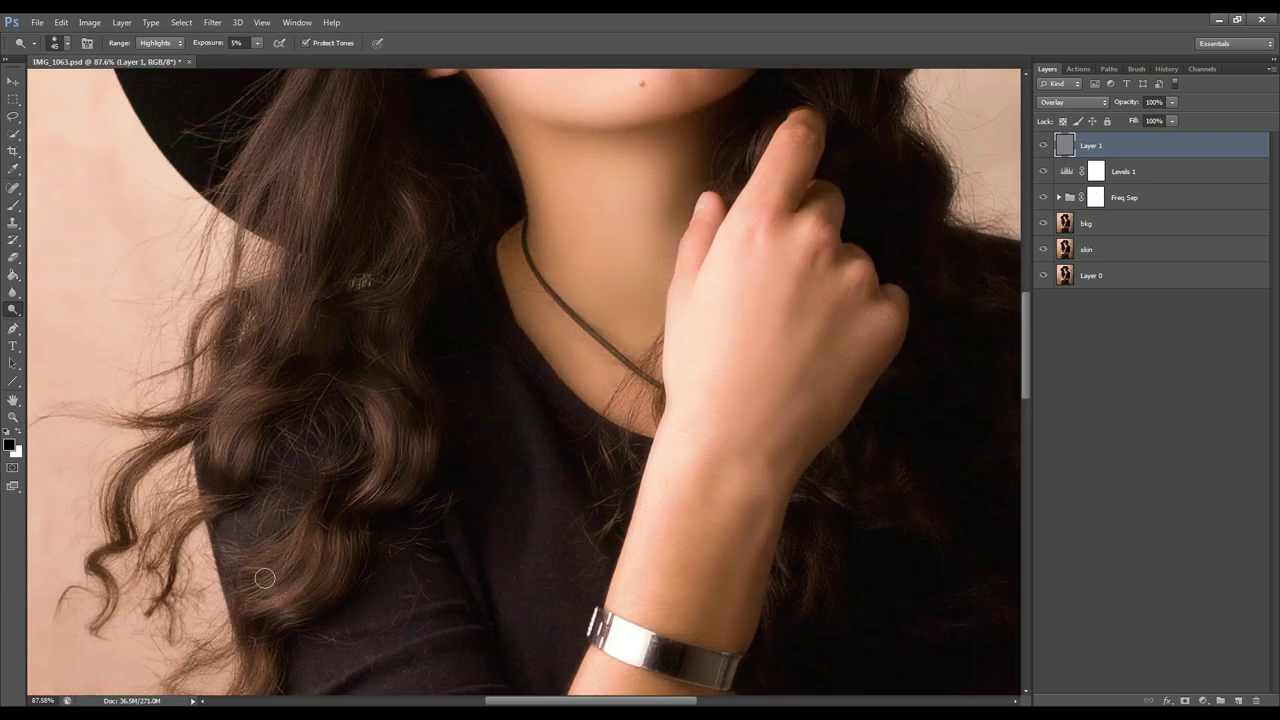
{"action": "mouse_move", "coordinate": [390, 528]}
{"action": "left_mouse_down"}
{"action": "mouse_move", "coordinate": [397, 497]}
{"action": "mouse_move", "coordinate": [377, 452]}
{"action": "left_mouse_up"}
{"action": "key", "text": "bracketleft"}
{"action": "key", "text": "bracketleft"}
{"action": "key", "text": "bracketleft"}
{"action": "scroll", "coordinate": [220, 510], "scroll_direction": "down", "scroll_amount": 2}
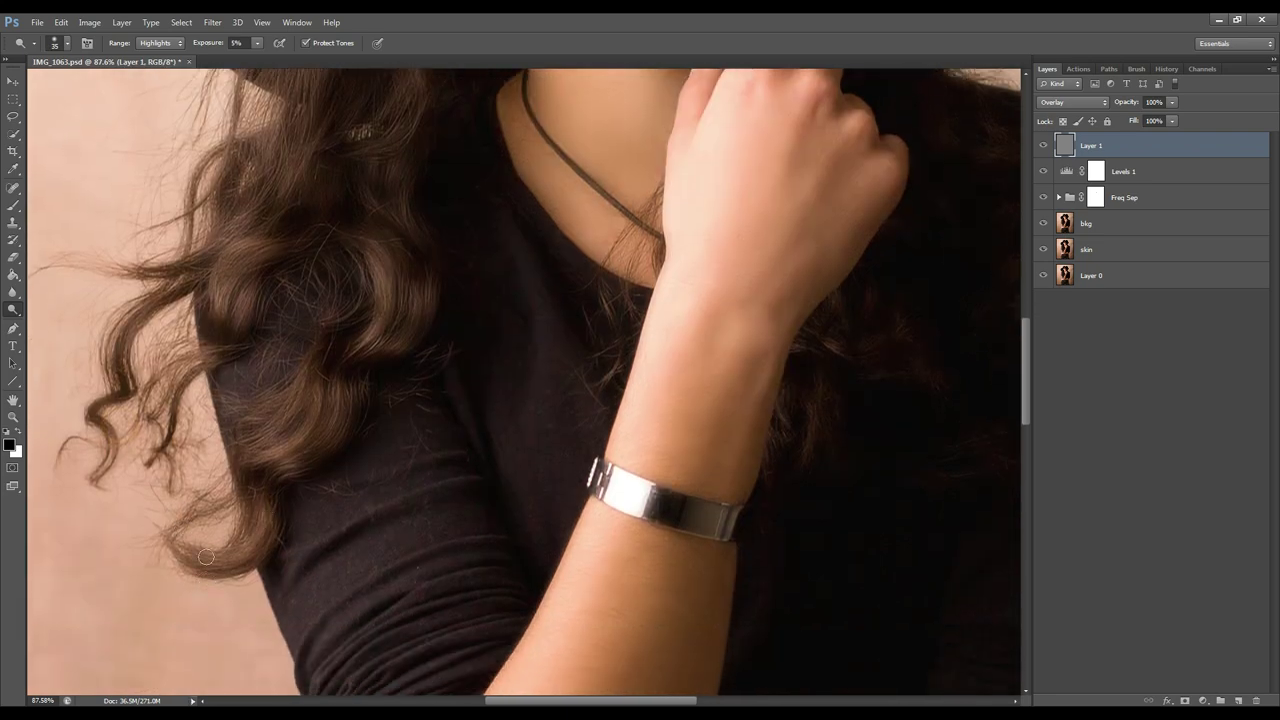
- Go back up the hair, dodging the curls and the finer strands under the hat brim
{"action": "scroll", "coordinate": [320, 391], "scroll_direction": "up", "scroll_amount": 1}
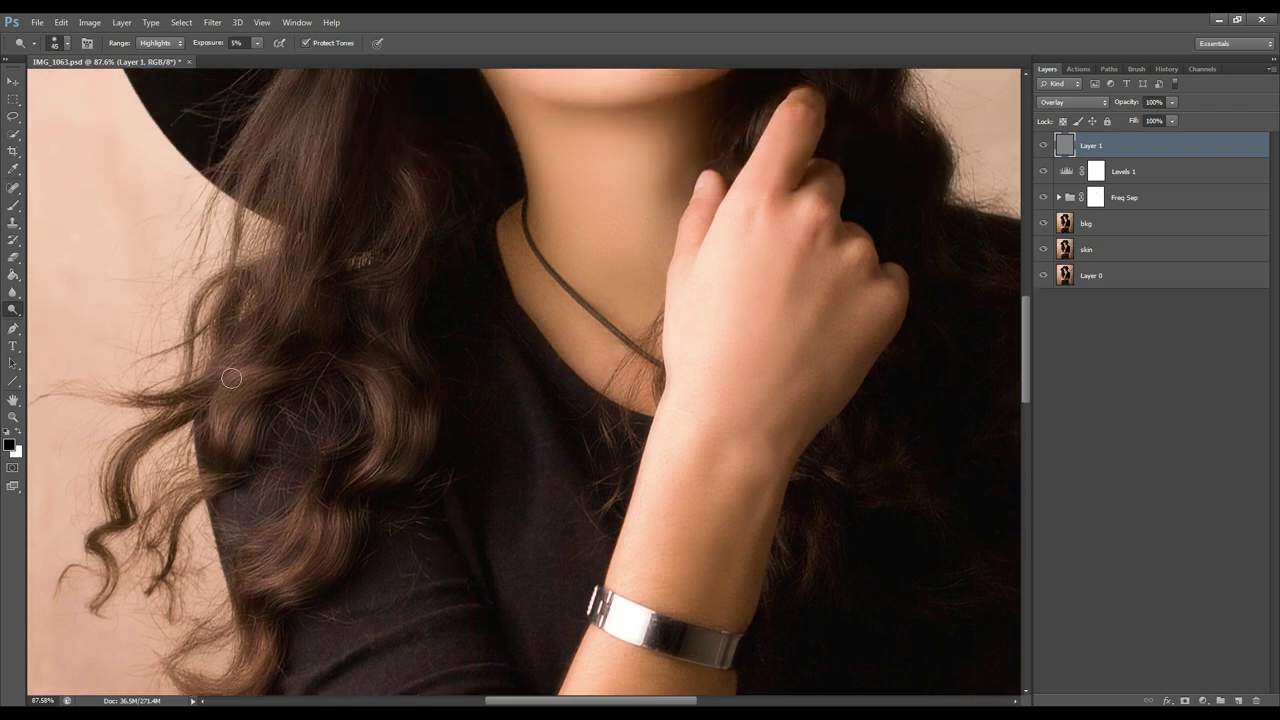
{"action": "key", "text": "bracketleft"}
{"action": "scroll", "coordinate": [340, 371], "scroll_direction": "up", "scroll_amount": 1}
{"action": "scroll", "coordinate": [339, 371], "scroll_direction": "up", "scroll_amount": 2}
{"action": "key", "text": "bracketleft"}
{"action": "key", "text": "bracketleft"}
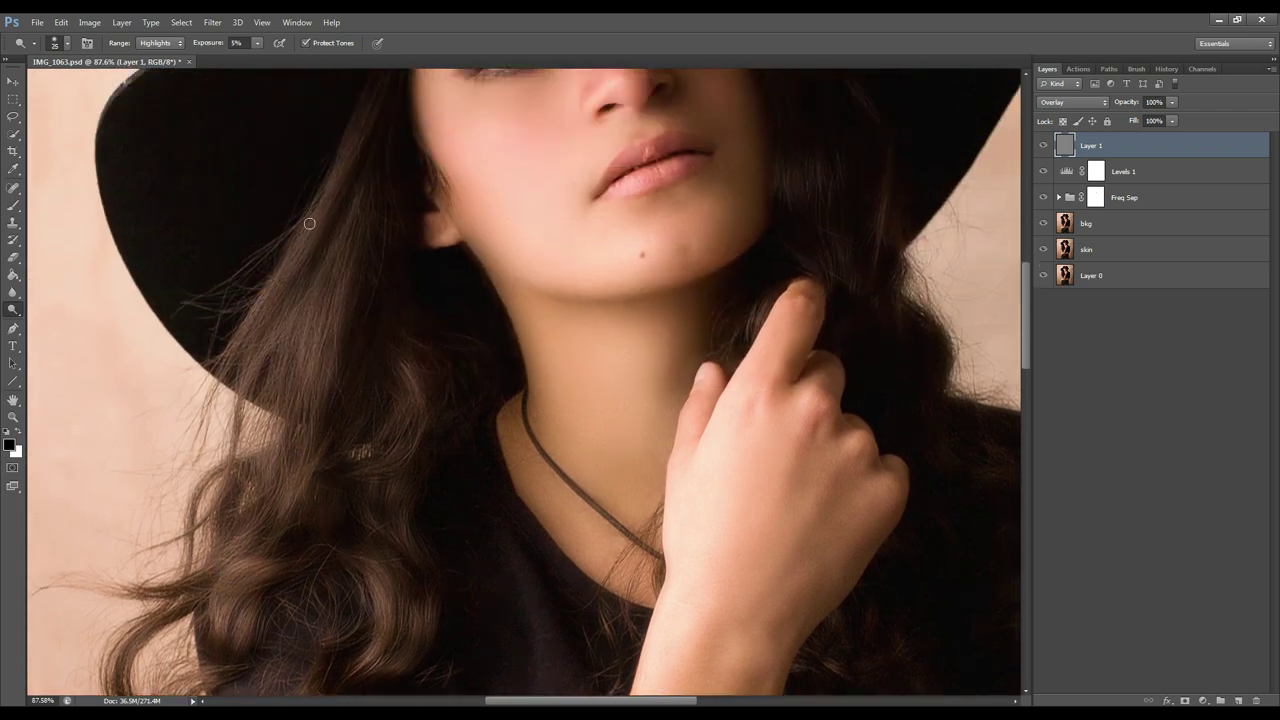
- Dodge the neck and the raised hand's fingers and knuckles
{"action": "scroll", "coordinate": [444, 228], "scroll_direction": "down", "scroll_amount": 1}
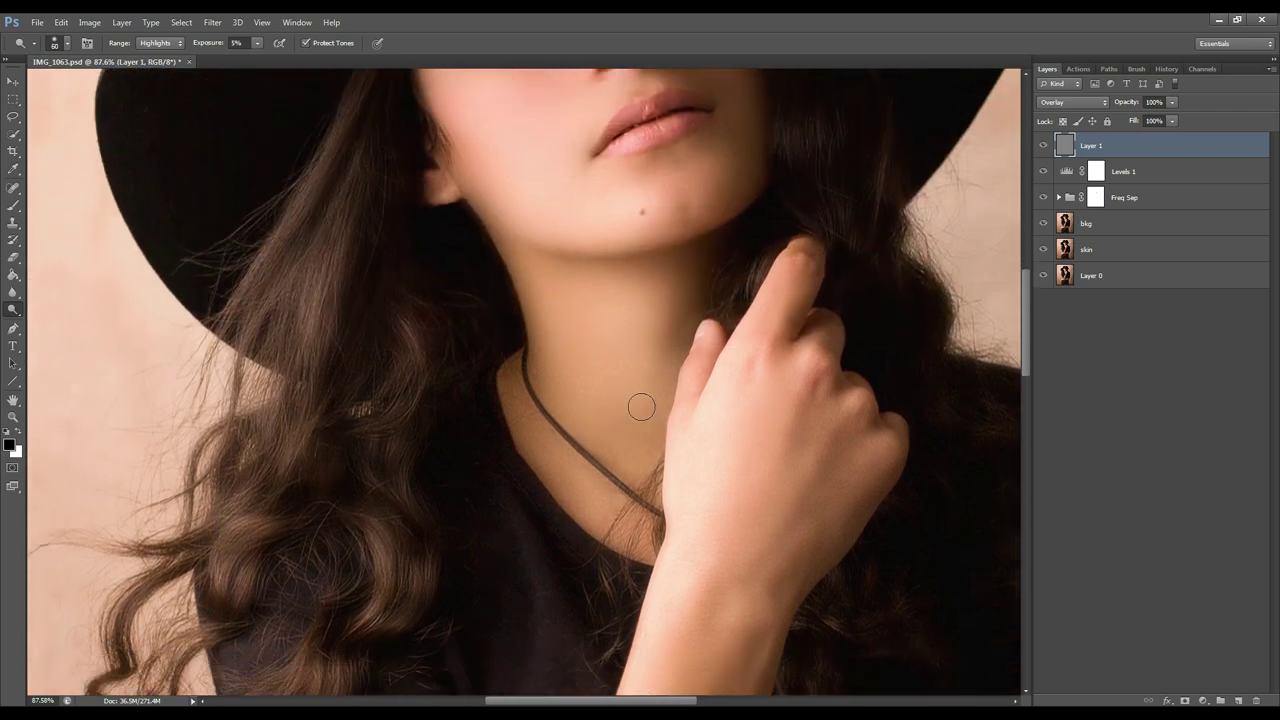
{"action": "key", "text": "bracketright"}
{"action": "key", "text": "bracketright"}
{"action": "left_click", "coordinate": [728, 363]}
{"action": "scroll", "coordinate": [786, 358], "scroll_direction": "down", "scroll_amount": 3}
{"action": "key", "text": "bracketleft"}
{"action": "key", "text": "bracketleft"}
{"action": "key", "text": "bracketleft"}
{"action": "left_click", "coordinate": [797, 338]}
- Dodge the metal bracelet on the raised wrist with a smaller brush
{"action": "scroll", "coordinate": [743, 517], "scroll_direction": "down", "scroll_amount": 4}
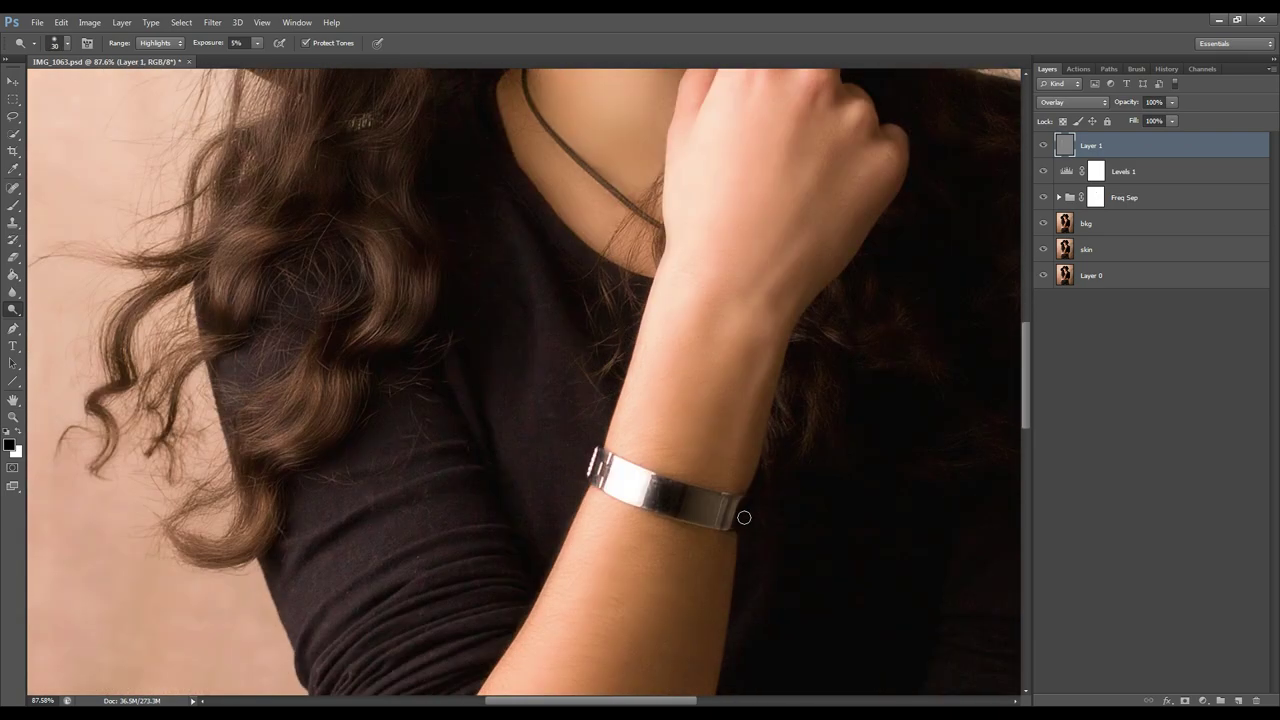
{"action": "key", "text": "bracketleft"}
{"action": "key", "text": "bracketleft"}
{"action": "key", "text": "bracketleft"}
{"action": "left_click", "coordinate": [741, 423]}
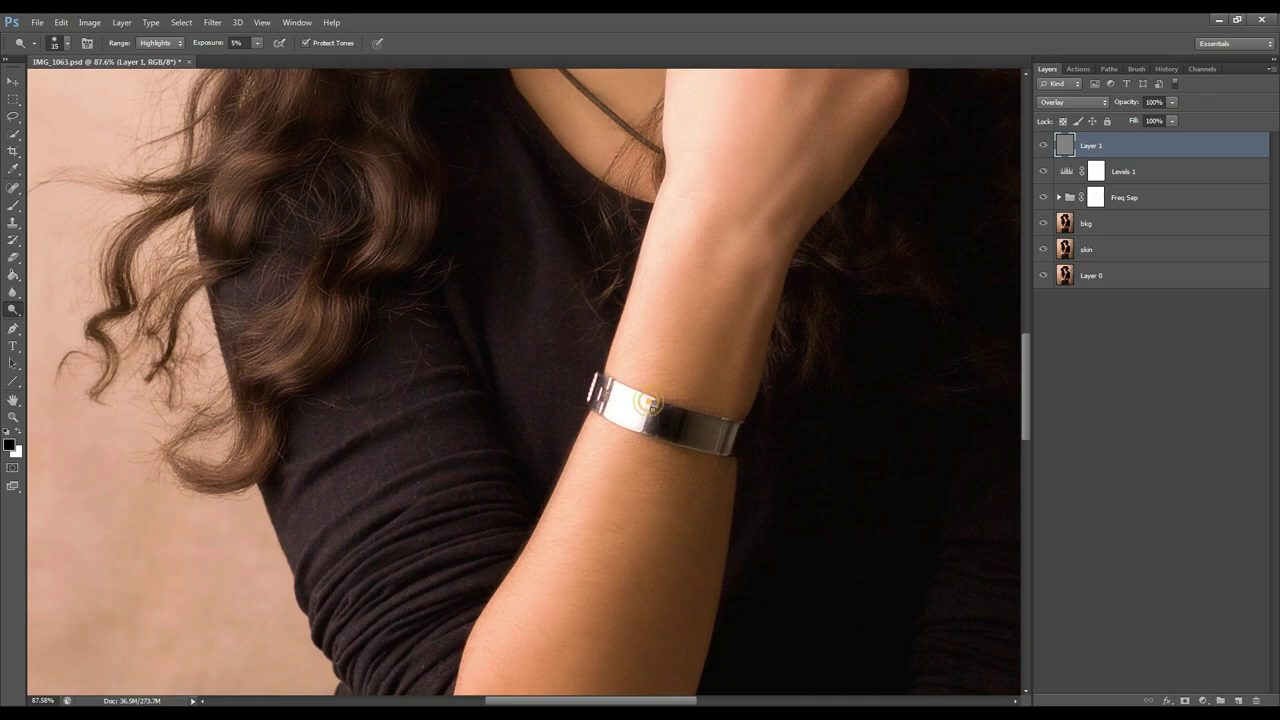
- Dodge along the raised forearm below the bracelet and around the elbow
{"action": "key", "text": "bracketright"}
{"action": "key", "text": "bracketright"}
{"action": "key", "text": "bracketright"}
{"action": "scroll", "coordinate": [714, 426], "scroll_direction": "down", "scroll_amount": 2}
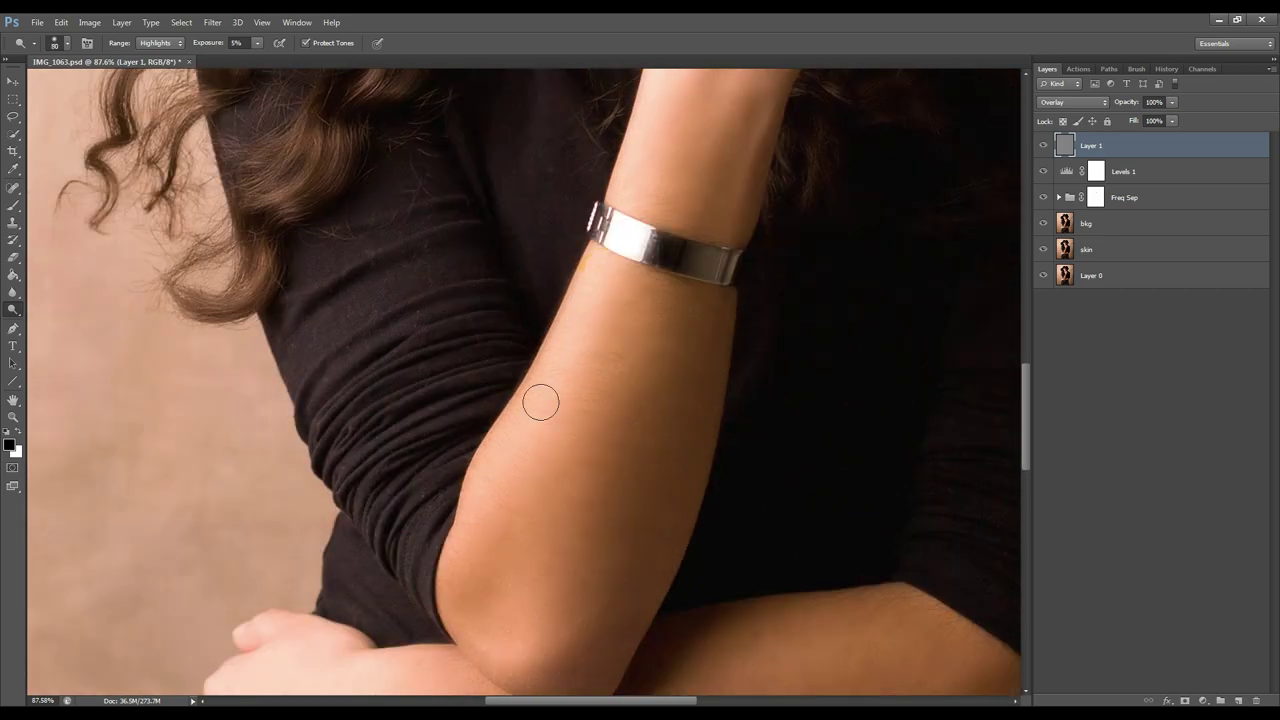
{"action": "left_click_drag", "start_coordinate": [541, 402], "coordinate": [498, 448]}
{"action": "key", "text": "bracketleft"}
{"action": "key", "text": "bracketleft"}
{"action": "key", "text": "bracketleft"}
{"action": "scroll", "coordinate": [684, 474], "scroll_direction": "down", "scroll_amount": 1}
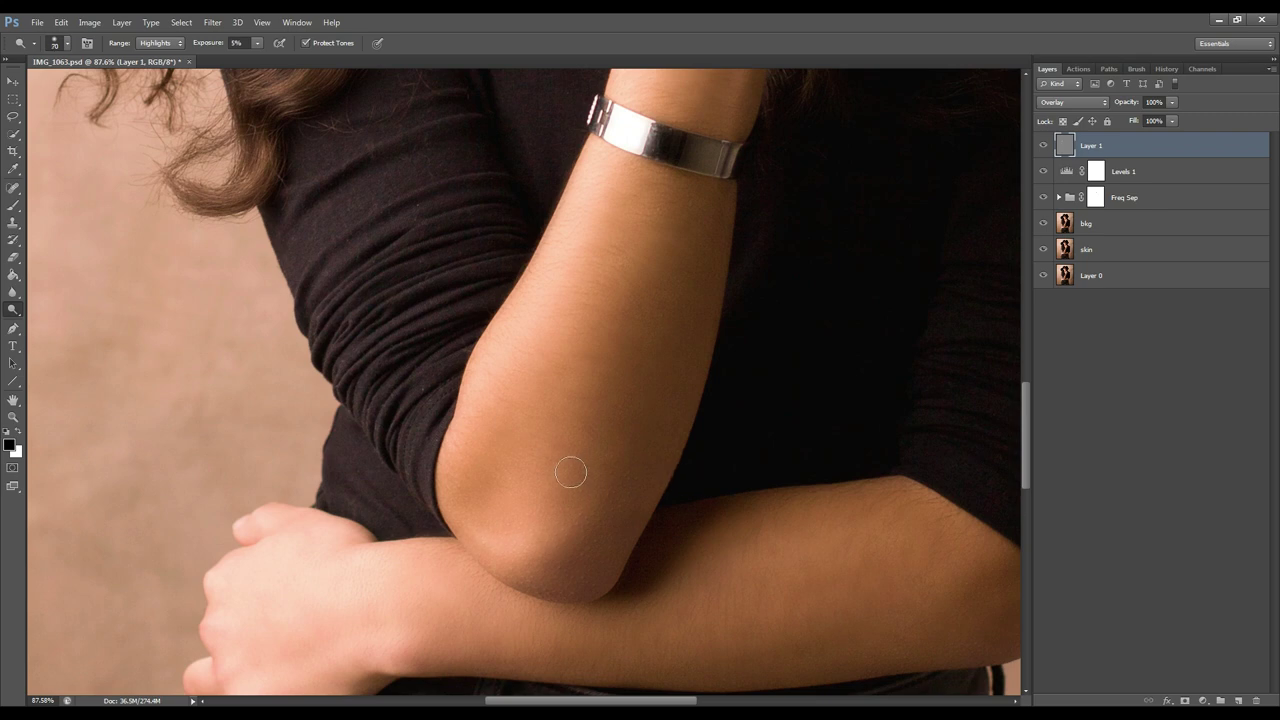
{"action": "key", "text": "bracketright"}
{"action": "left_click_drag", "start_coordinate": [511, 545], "coordinate": [560, 521]}
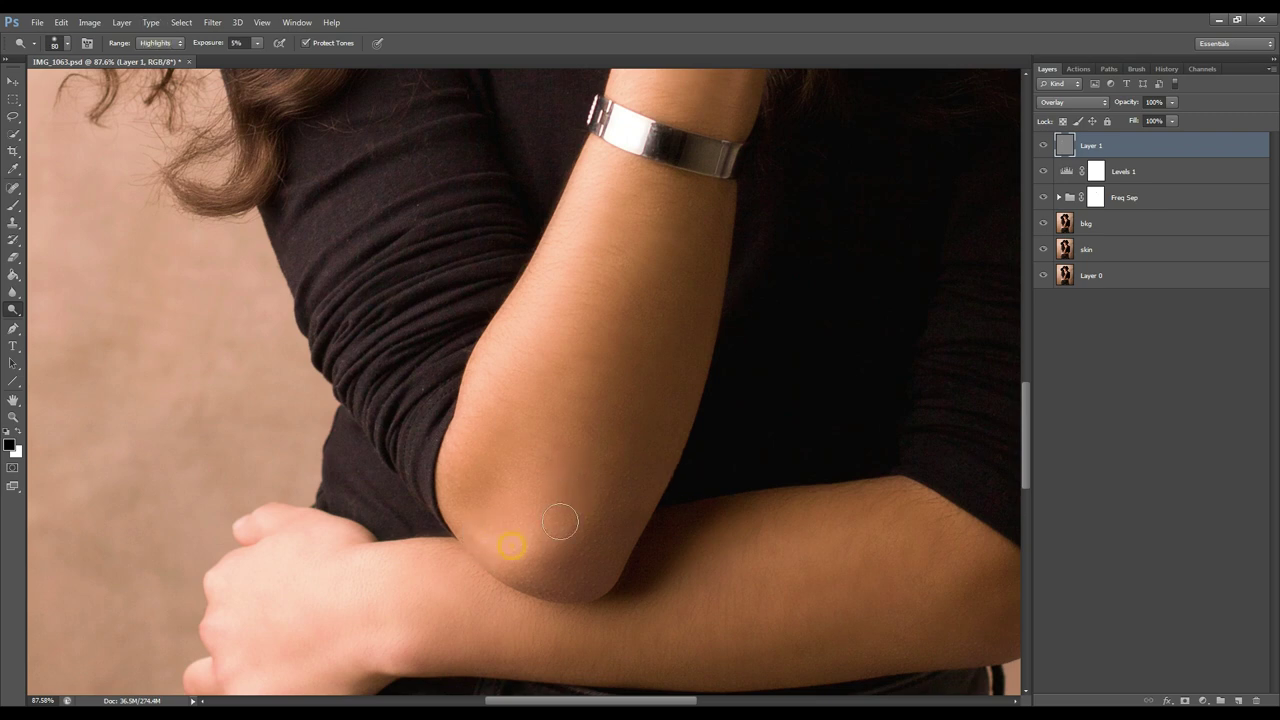
- Dodge the folded forearm across the waist with a large brush
{"action": "scroll", "coordinate": [900, 551], "scroll_direction": "down", "scroll_amount": 1}
{"action": "key", "text": "bracketright"}
{"action": "key", "text": "bracketright"}
{"action": "key", "text": "bracketright"}
{"action": "key", "text": "bracketright"}
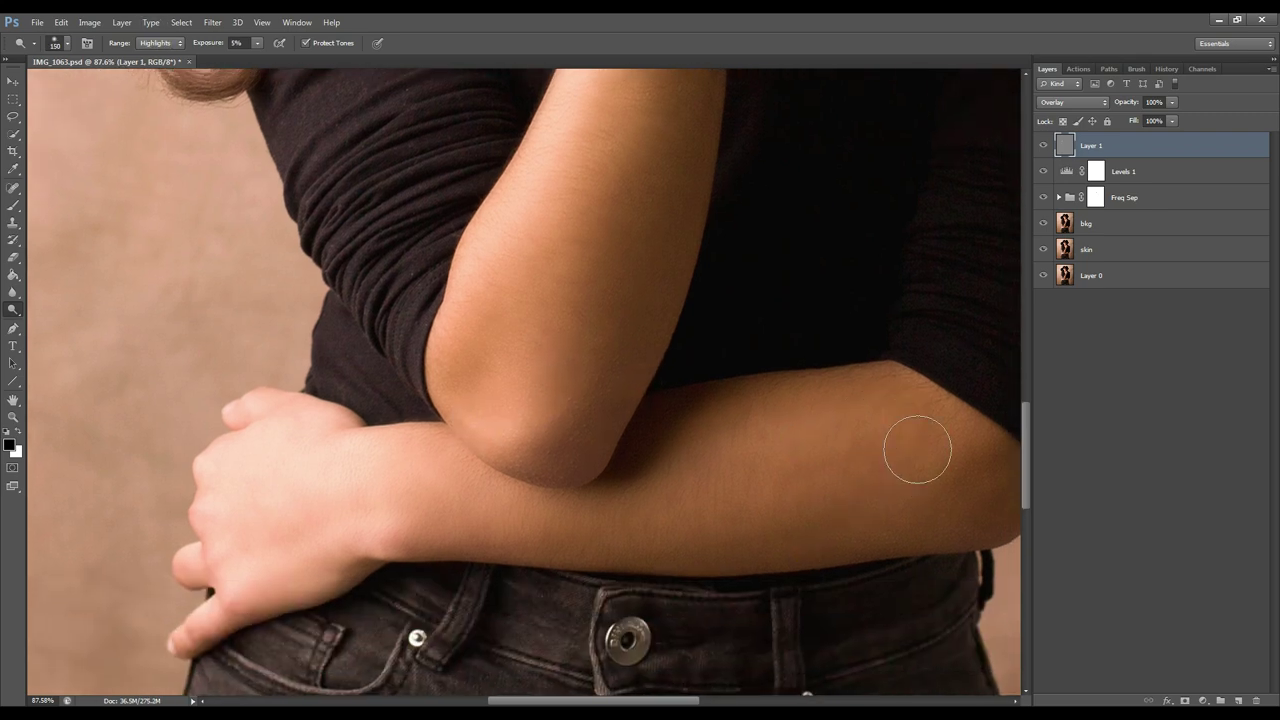
- Dodge the jeans' pocket seam and rivet with a small brush
{"action": "key", "text": "bracketleft"}
{"action": "key", "text": "bracketleft"}
{"action": "key", "text": "bracketleft"}
{"action": "key", "text": "bracketleft"}
{"action": "key", "text": "bracketleft"}
{"action": "key", "text": "bracketleft"}
{"action": "key", "text": "bracketleft"}
{"action": "key", "text": "bracketleft"}
{"action": "key", "text": "bracketleft"}
{"action": "key", "text": "bracketleft"}
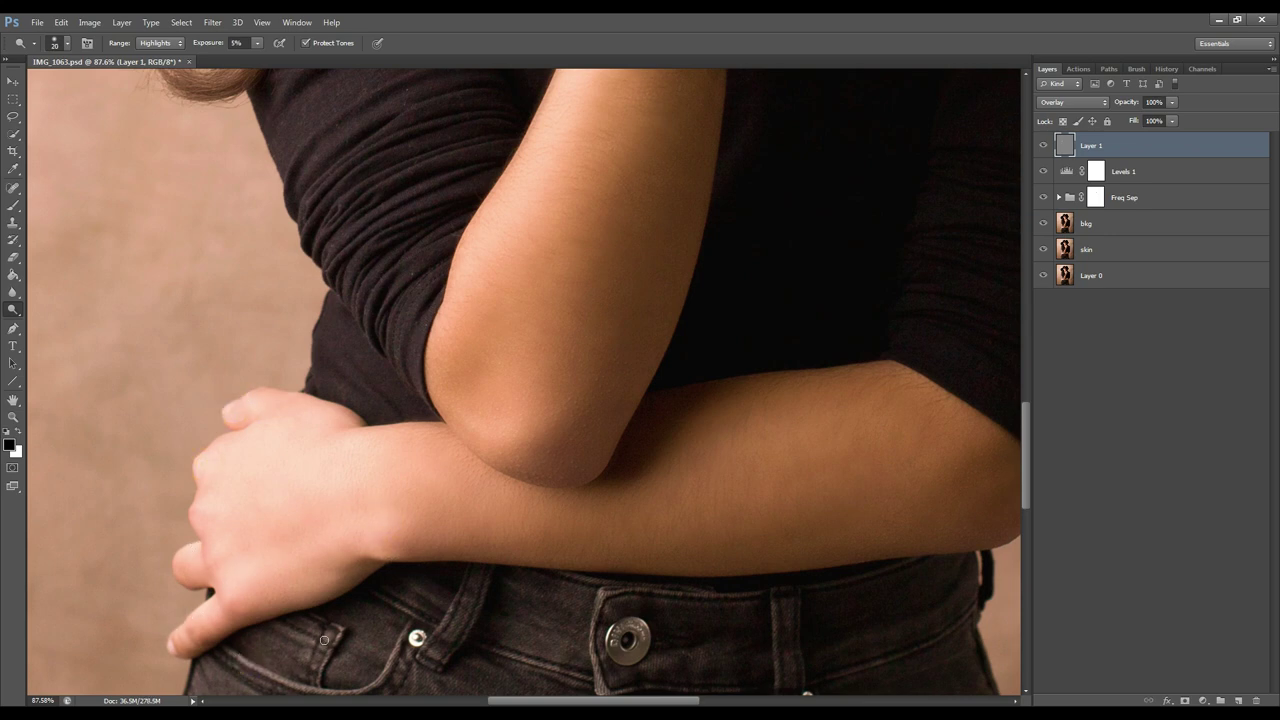
{"action": "key", "text": "bracketright"}
{"action": "left_click", "coordinate": [414, 634]}
{"action": "key", "text": "bracketleft"}
- Compare the whole portrait with and without the gray dodge layer
{"action": "key", "text": "ctrl+0"}
{"action": "left_click", "coordinate": [1044, 146]}
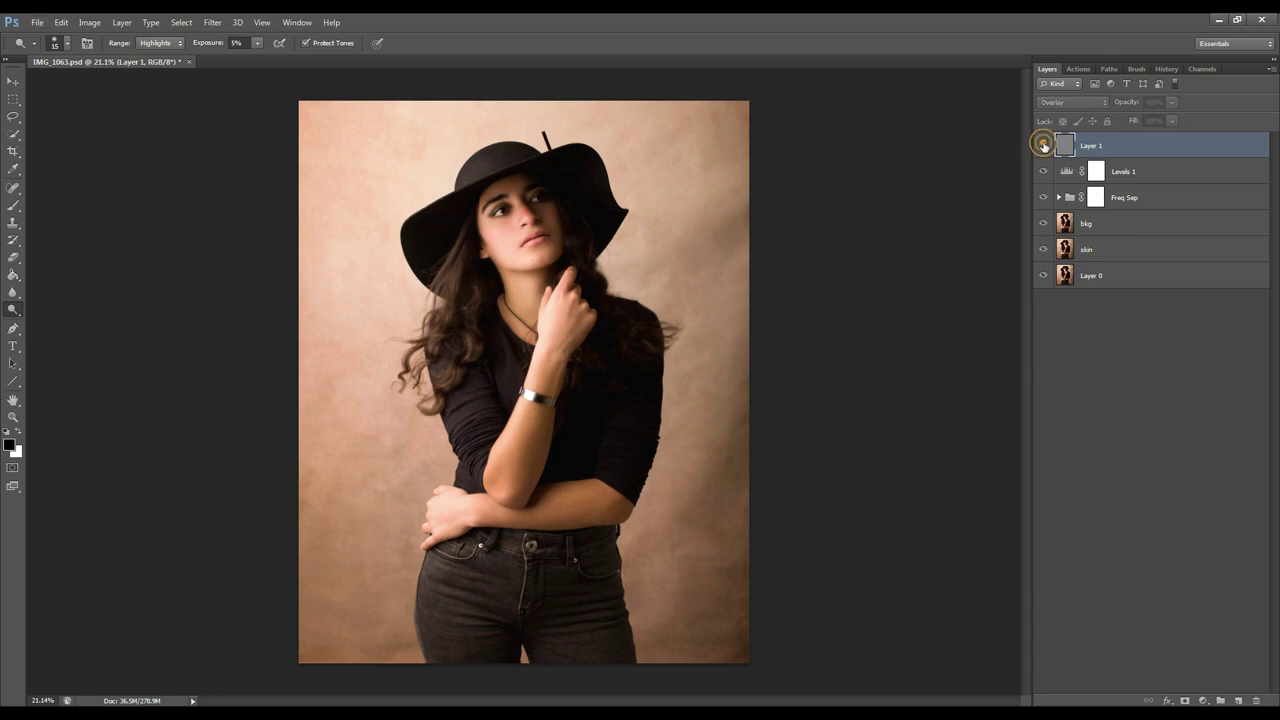
{"action": "left_click", "coordinate": [1044, 146]}
{"action": "left_click", "coordinate": [1044, 146]}
{"action": "left_click", "coordinate": [1044, 146]}
{"action": "left_click", "coordinate": [1044, 146]}
{"action": "left_click", "coordinate": [1044, 146]}
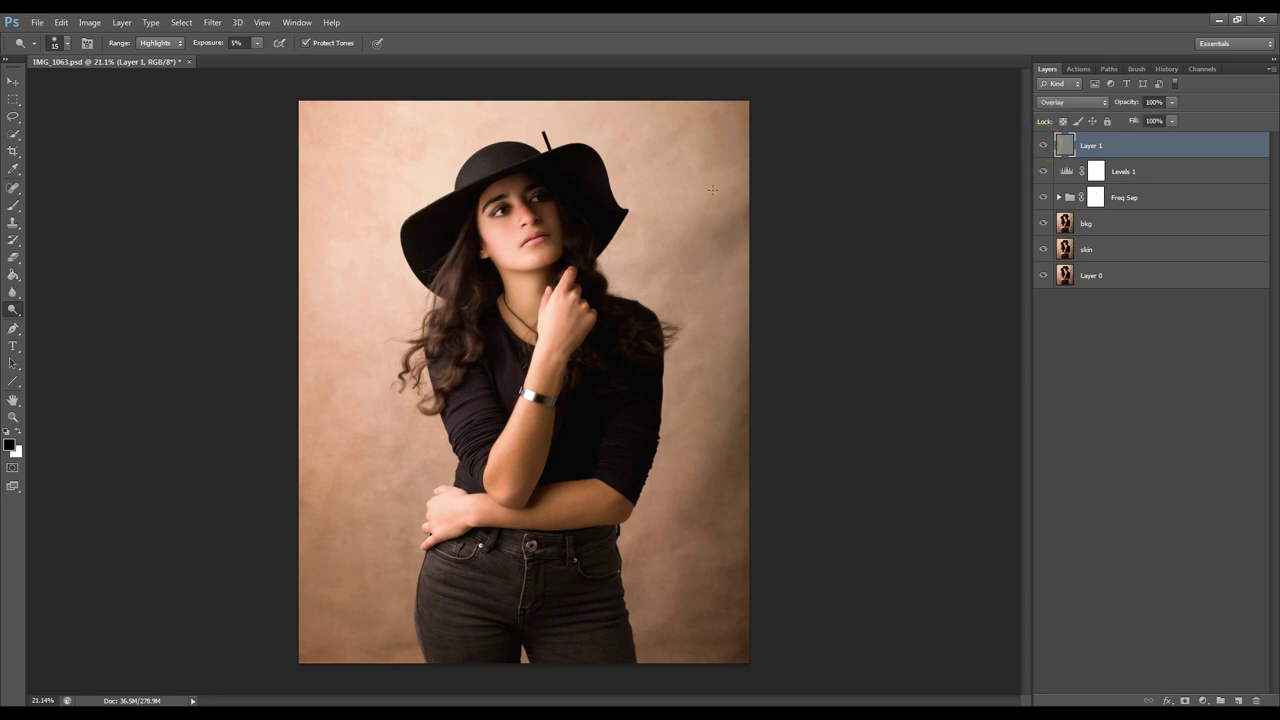
{"action": "left_click", "coordinate": [1045, 146]}
{"action": "left_click", "coordinate": [1045, 146]}
{"action": "scroll", "coordinate": [537, 231], "scroll_direction": "up", "scroll_amount": 8}
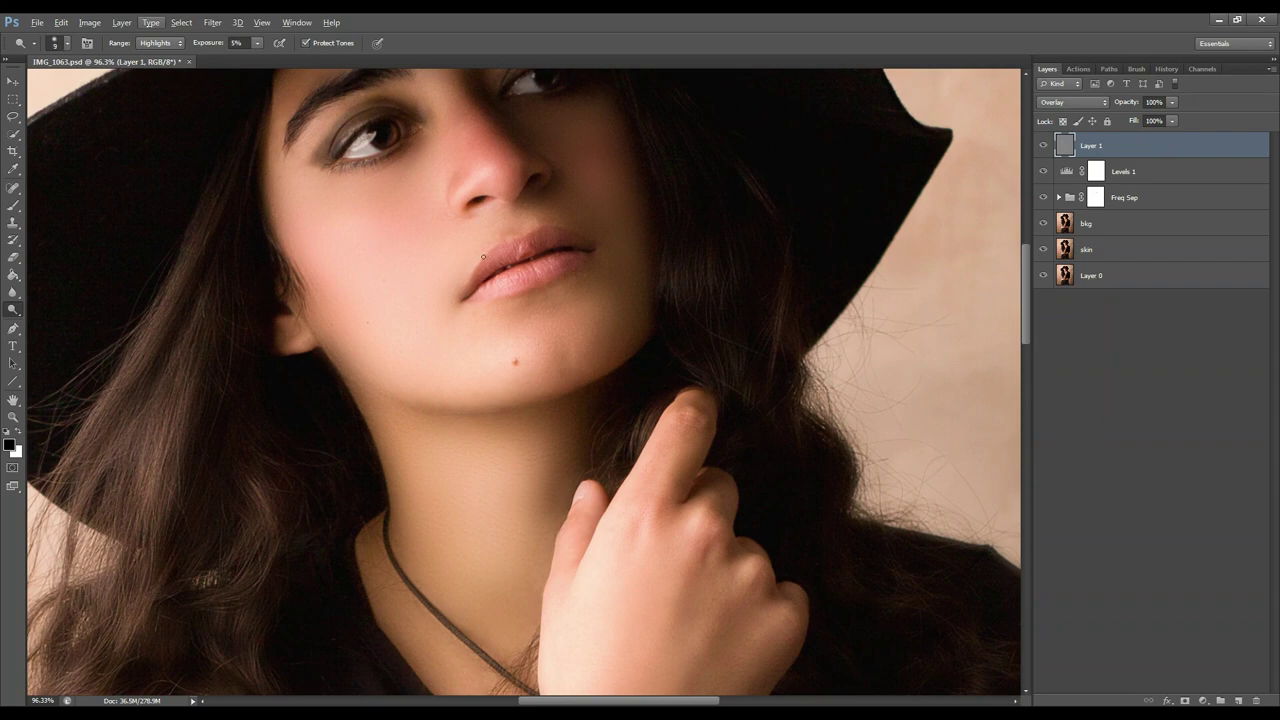
- Dodge the highlights on the lips, chin and nose, enlarging the brush after the lips
{"action": "left_click", "coordinate": [531, 215]}
{"action": "left_click_drag", "start_coordinate": [533, 272], "coordinate": [583, 275]}
{"action": "key", "text": "bracketright"}
{"action": "key", "text": "bracketright"}
{"action": "key", "text": "bracketright"}
{"action": "mouse_move", "coordinate": [493, 357]}
{"action": "left_mouse_down"}
{"action": "mouse_move", "coordinate": [521, 370]}
{"action": "mouse_move", "coordinate": [573, 359]}
{"action": "left_mouse_up"}
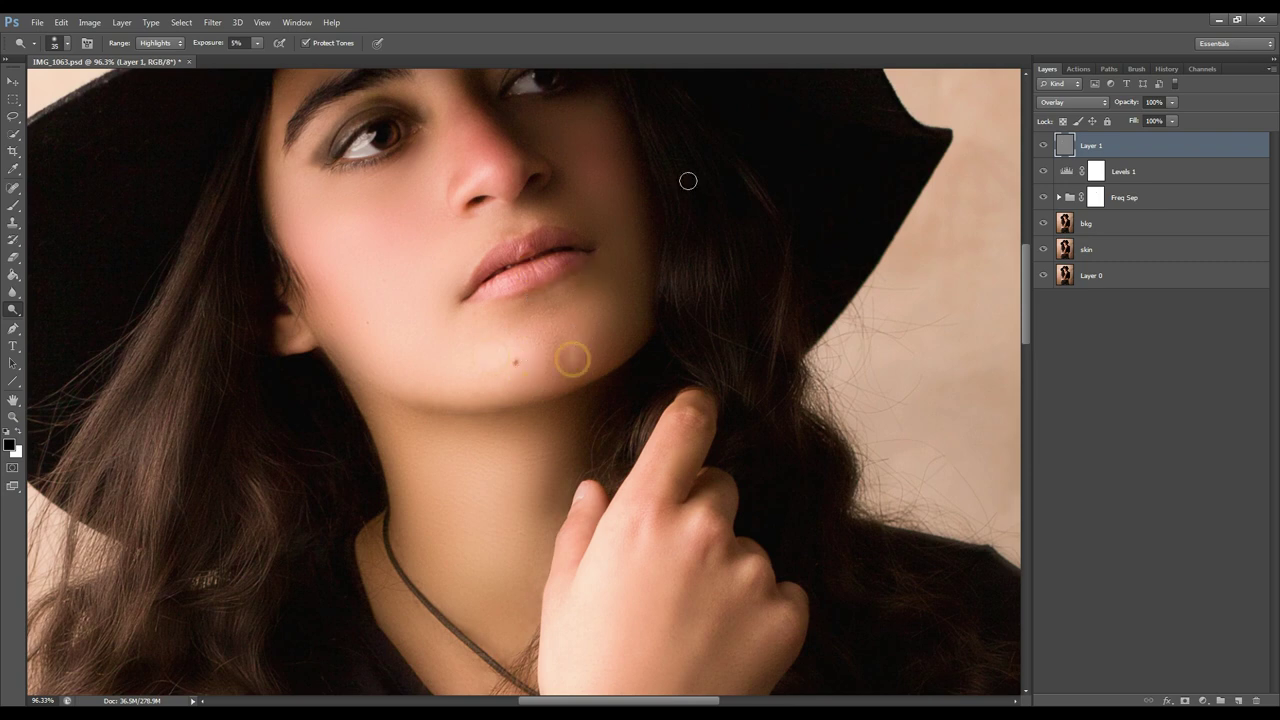
{"action": "left_click", "coordinate": [517, 161]}
- Dodge the dark hair beside the shadowed cheek, from under the hat brim down to the raised finger, using a 25 px brush
{"action": "key", "text": "bracketleft"}
{"action": "key", "text": "bracketleft"}
{"action": "key", "text": "bracketleft"}
{"action": "mouse_move", "coordinate": [441, 151]}
{"action": "left_mouse_down"}
{"action": "mouse_move", "coordinate": [486, 286]}
{"action": "mouse_move", "coordinate": [395, 345]}
{"action": "left_mouse_up"}
{"action": "key", "text": "bracketright"}
{"action": "key", "text": "bracketright"}
{"action": "key", "text": "bracketright"}
{"action": "key", "text": "bracketright"}
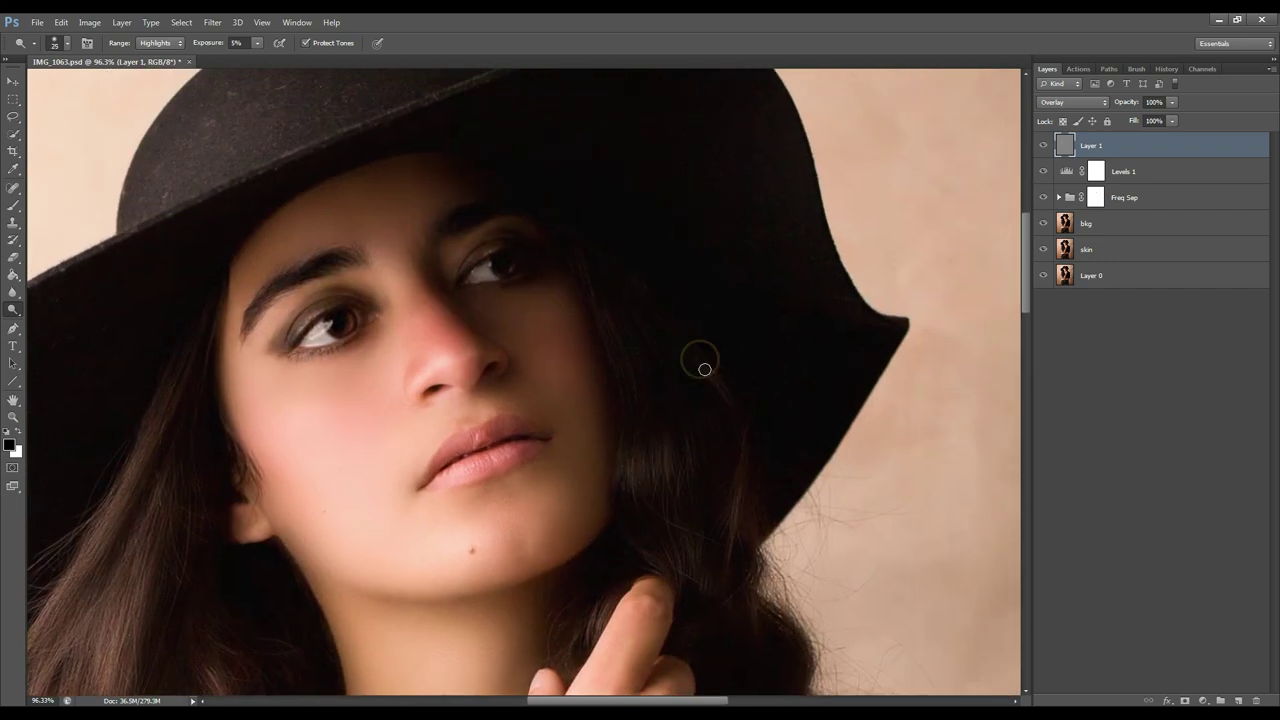
{"action": "left_click", "coordinate": [697, 576]}
{"action": "key", "text": "bracketleft"}
- Dodge individual strands in the hair between the shadowed cheek and the backdrop with a finer brush
{"action": "scroll", "coordinate": [544, 673], "scroll_direction": "down", "scroll_amount": 3}
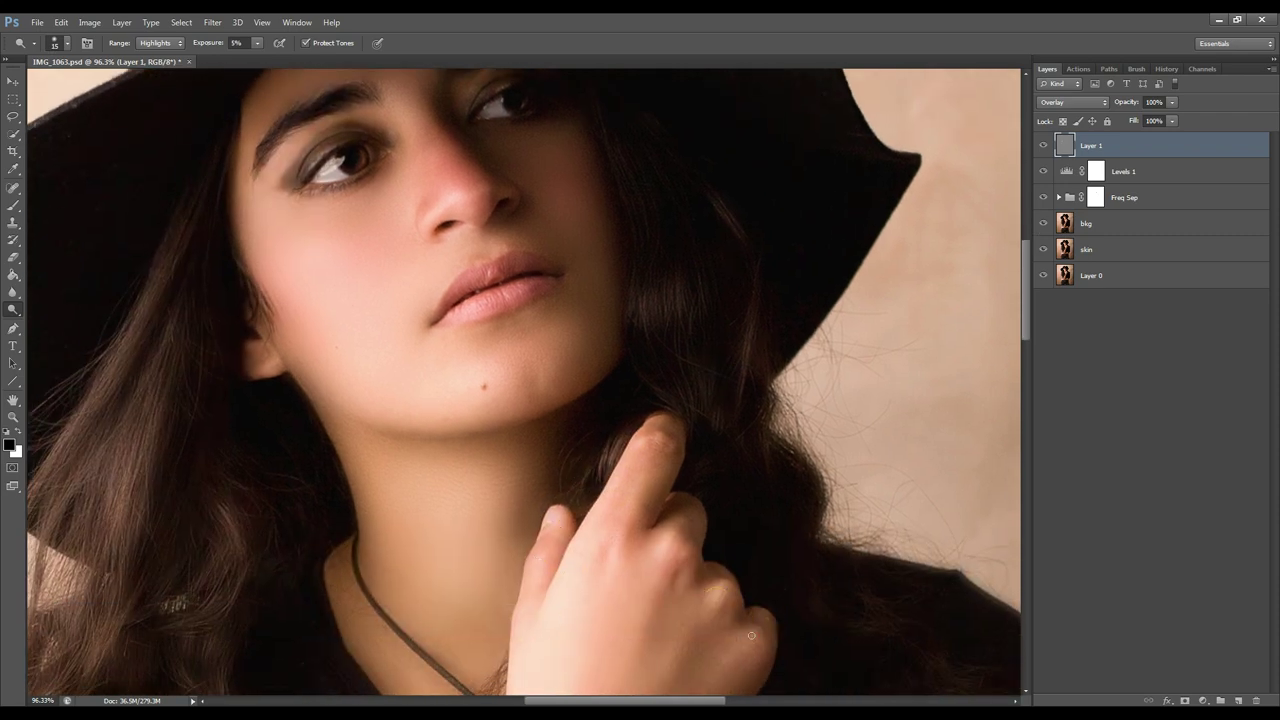
{"action": "left_click", "coordinate": [764, 444]}
{"action": "left_click", "coordinate": [659, 383]}
{"action": "left_click", "coordinate": [754, 316]}
{"action": "left_click", "coordinate": [710, 191]}
{"action": "left_click_drag", "start_coordinate": [963, 669], "coordinate": [963, 690]}
{"action": "left_click_drag", "start_coordinate": [773, 327], "coordinate": [771, 365]}
- Dodge the curls below the raised hand and across the shadowed shoulder with a 30 px brush
{"action": "left_click_drag", "start_coordinate": [837, 617], "coordinate": [733, 421]}
{"action": "left_click_drag", "start_coordinate": [659, 508], "coordinate": [659, 534]}
{"action": "left_click_drag", "start_coordinate": [589, 655], "coordinate": [612, 655]}
{"action": "left_click_drag", "start_coordinate": [669, 635], "coordinate": [677, 620]}
{"action": "left_click_drag", "start_coordinate": [809, 607], "coordinate": [809, 633]}
{"action": "left_click_drag", "start_coordinate": [852, 530], "coordinate": [855, 495]}
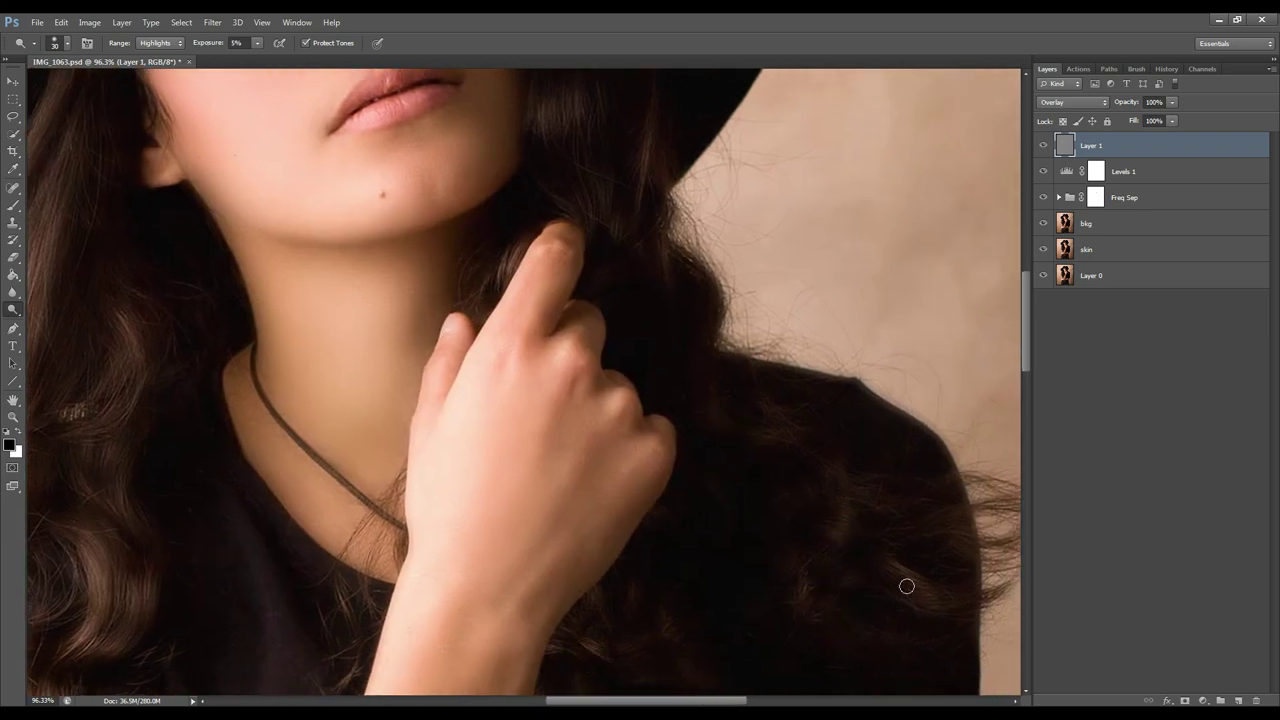
{"action": "left_click_drag", "start_coordinate": [900, 568], "coordinate": [921, 587]}
- Dodge the hair ends beside the raised wrist and the stray strands at the neckline, reducing the brush for the fine strands
{"action": "scroll", "coordinate": [804, 624], "scroll_direction": "down", "scroll_amount": 2}
{"action": "left_click", "coordinate": [640, 423]}
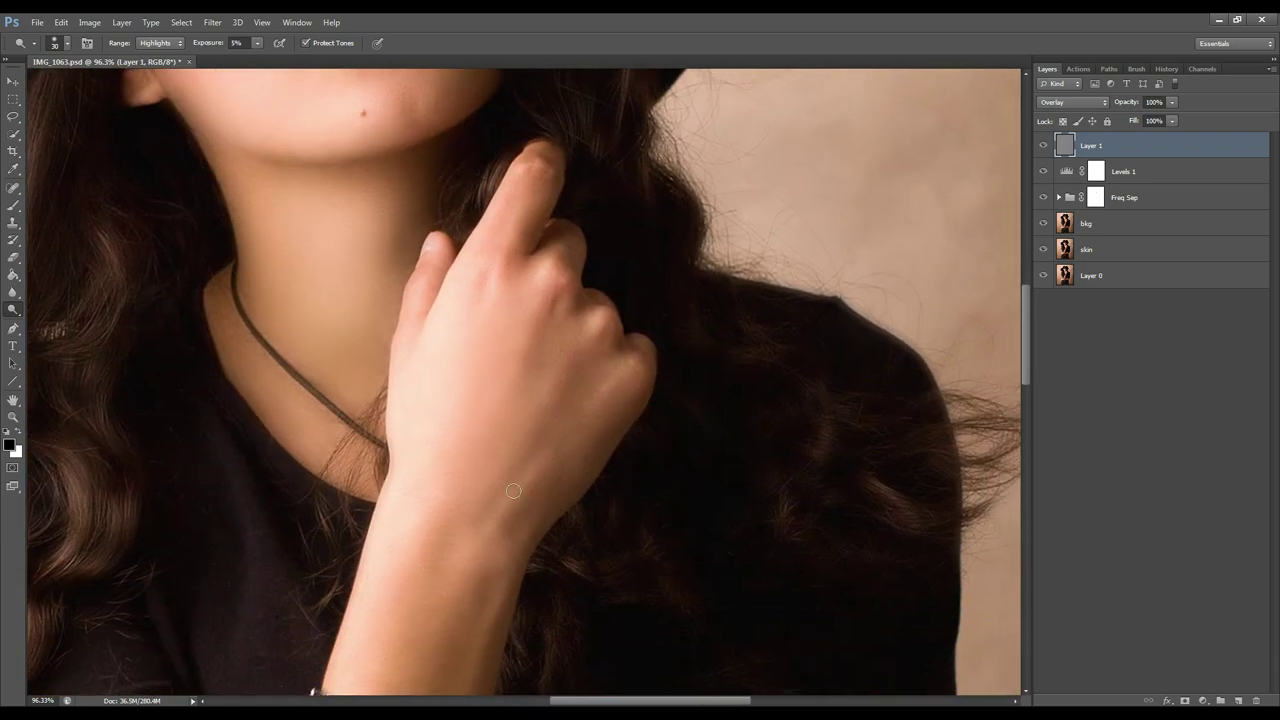
{"action": "left_click", "coordinate": [548, 611]}
{"action": "left_click_drag", "start_coordinate": [521, 636], "coordinate": [564, 496]}
{"action": "key", "text": "bracketleft"}
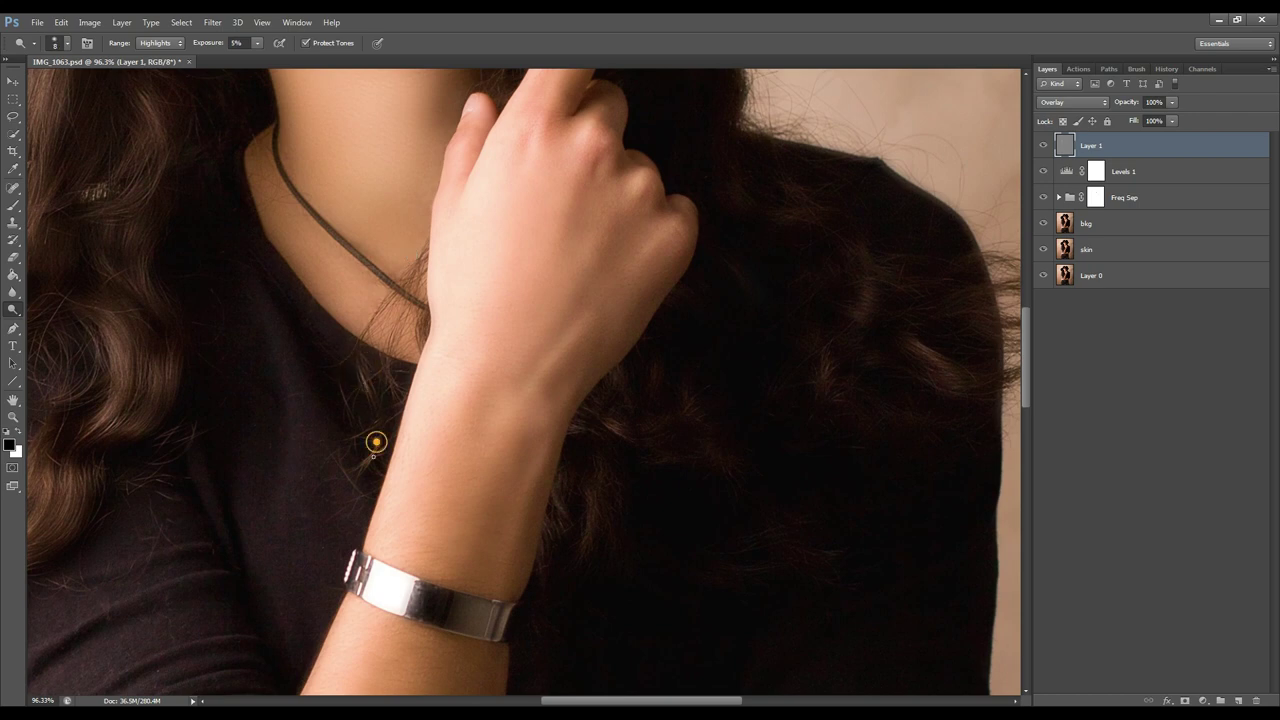
- Dodge scattered hair highlights over the dark chest and out to the shadowed shoulder
{"action": "left_click", "coordinate": [743, 571]}
{"action": "left_click", "coordinate": [814, 554]}
{"action": "left_click", "coordinate": [952, 381]}
{"action": "left_click", "coordinate": [688, 294]}
{"action": "left_click", "coordinate": [566, 492]}
{"action": "left_click", "coordinate": [686, 406]}
- Dodge the hair from the shadowed shoulder up to the raised fingertip with a 20 px brush, and undo the last stroke
{"action": "left_click_drag", "start_coordinate": [625, 314], "coordinate": [604, 399]}
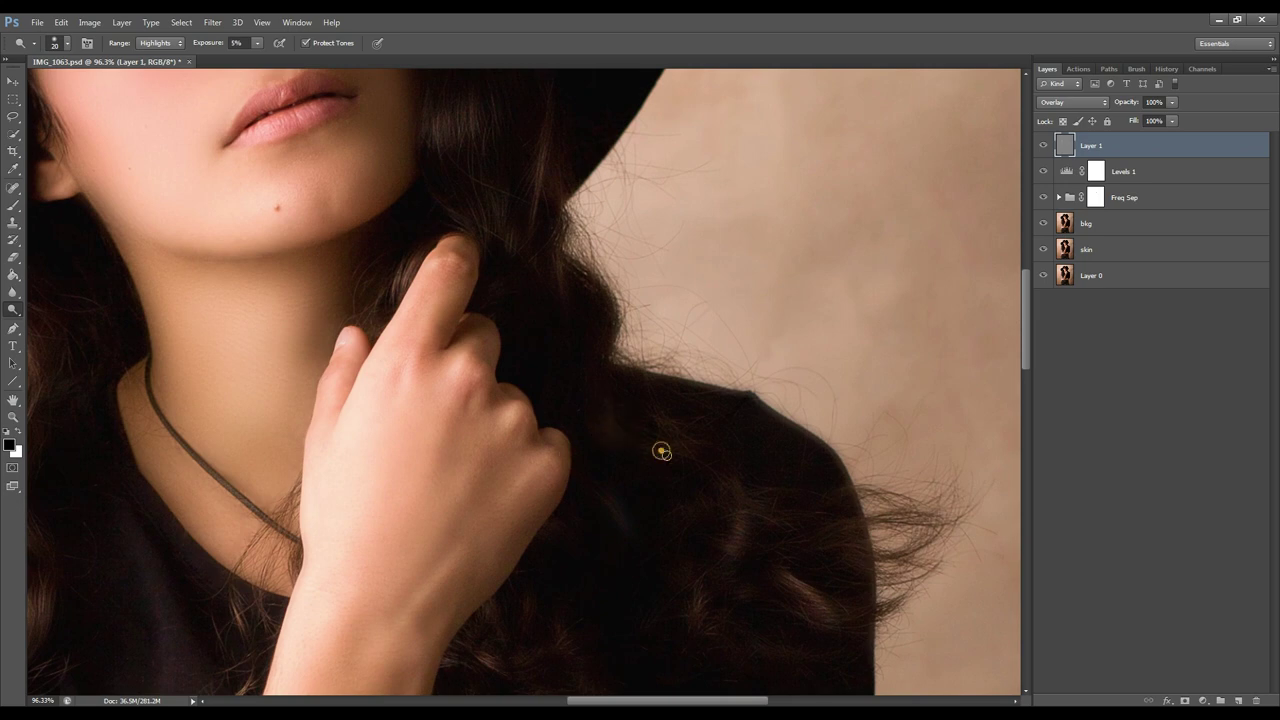
{"action": "left_click_drag", "start_coordinate": [663, 453], "coordinate": [671, 419]}
{"action": "left_click_drag", "start_coordinate": [566, 268], "coordinate": [590, 285]}
{"action": "left_click_drag", "start_coordinate": [514, 232], "coordinate": [495, 291]}
{"action": "left_click_drag", "start_coordinate": [497, 209], "coordinate": [453, 211]}
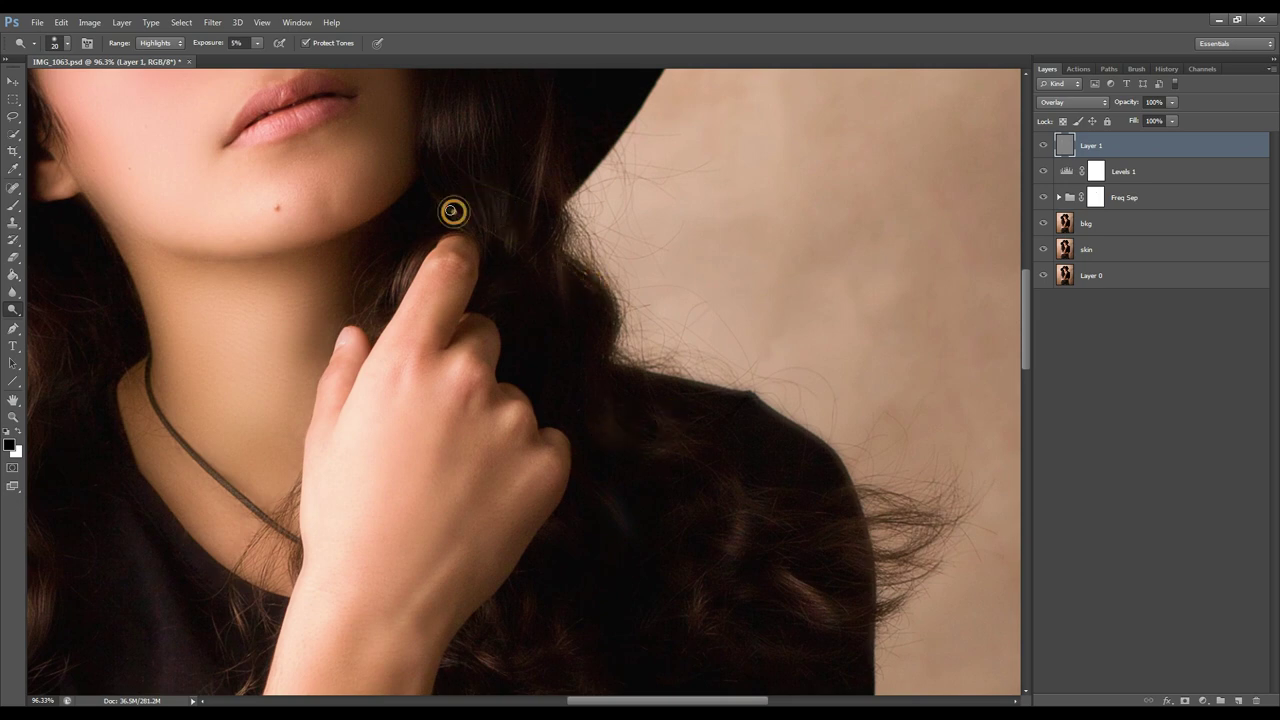
{"action": "left_click", "coordinate": [441, 256]}
{"action": "left_click_drag", "start_coordinate": [500, 145], "coordinate": [548, 266]}
{"action": "key", "text": "ctrl+z"}
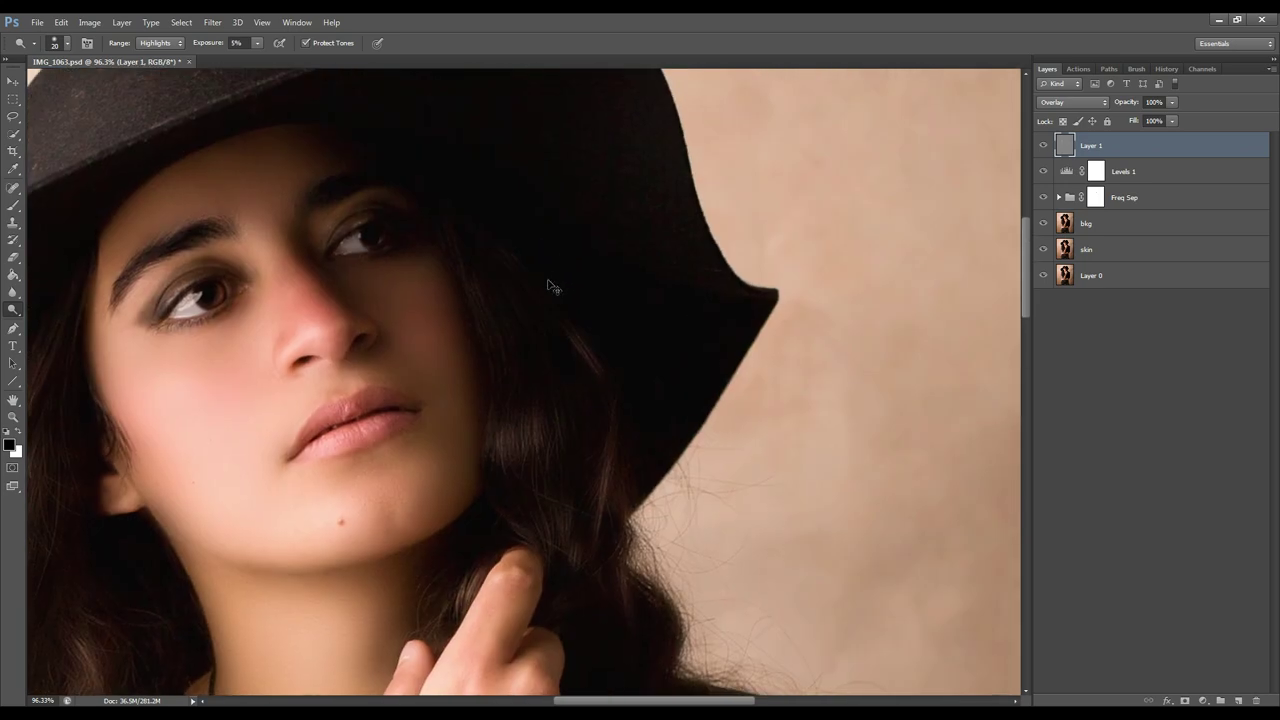
- Dodge the tip of the hat's stem and the front edge of the brim with a 6 px brush
{"action": "scroll", "coordinate": [714, 277], "scroll_direction": "up", "scroll_amount": 5}
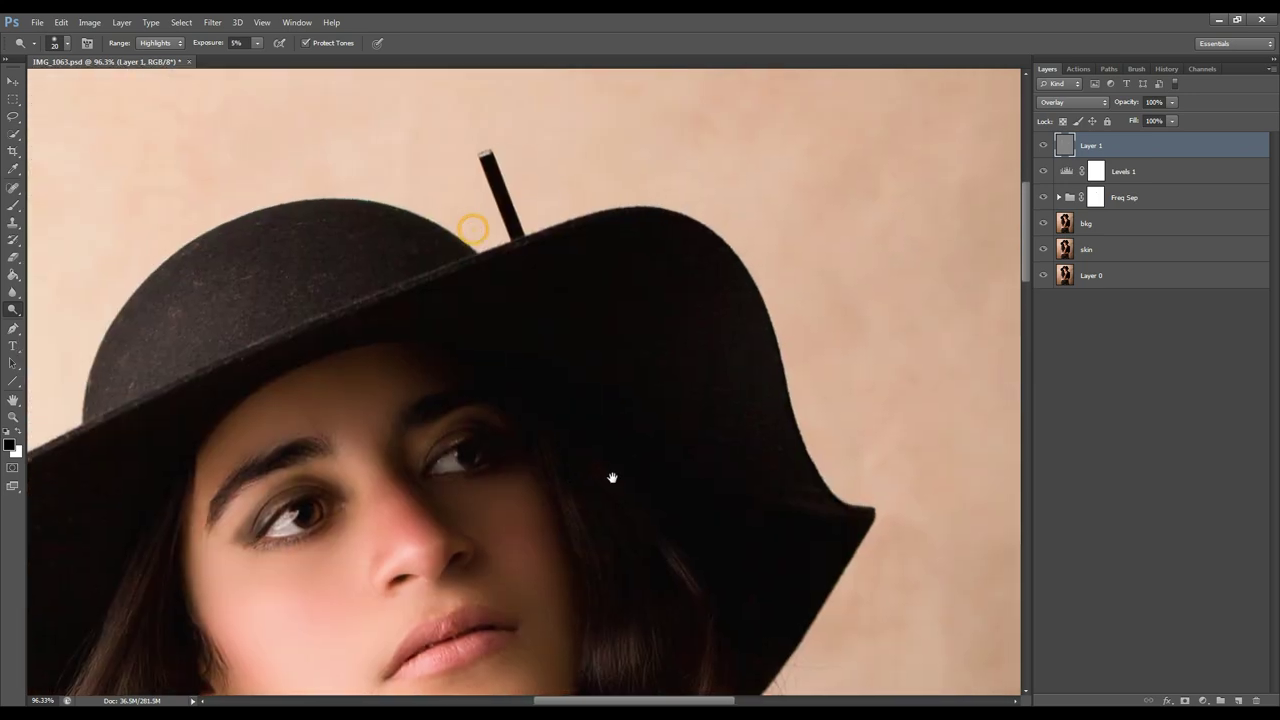
{"action": "key", "text": "bracketleft"}
{"action": "key", "text": "bracketleft"}
{"action": "key", "text": "bracketleft"}
{"action": "key", "text": "bracketleft"}
{"action": "key", "text": "bracketleft"}
{"action": "key", "text": "bracketleft"}
{"action": "key", "text": "bracketleft"}
{"action": "key", "text": "bracketleft"}
{"action": "key", "text": "bracketleft"}
{"action": "left_click", "coordinate": [486, 152]}
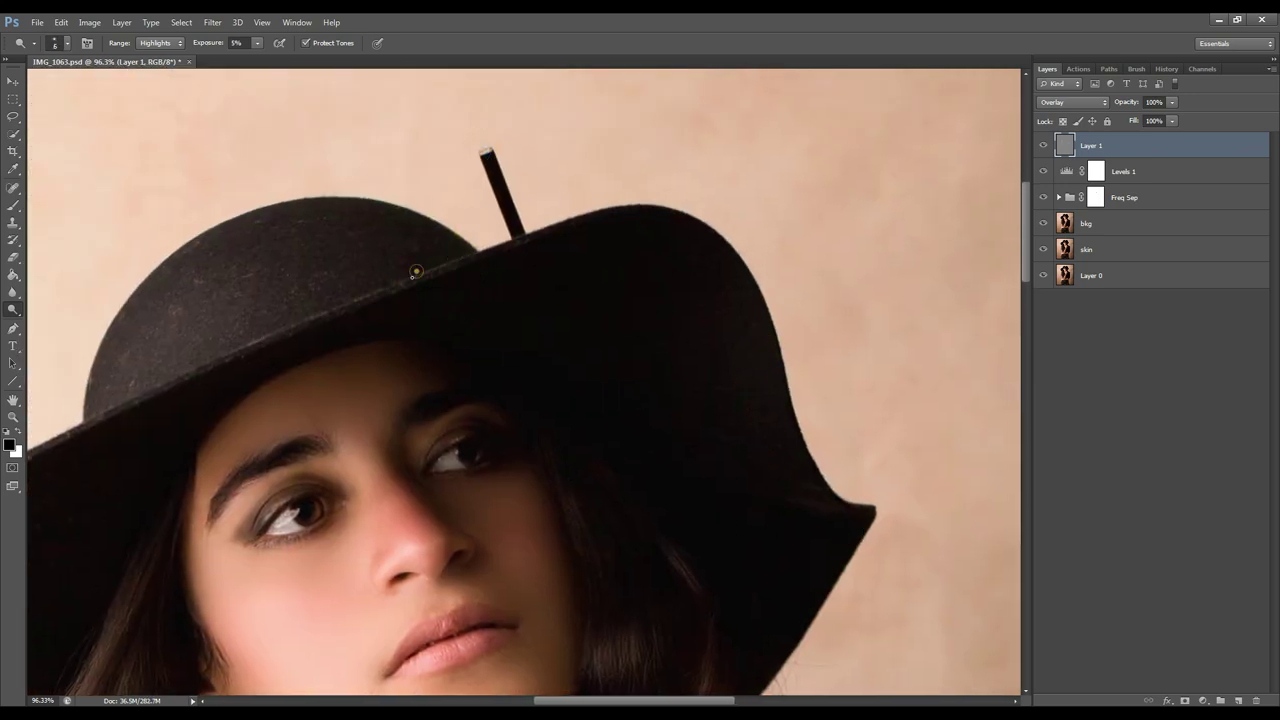
{"action": "scroll", "coordinate": [416, 271], "scroll_direction": "down", "scroll_amount": 5}
{"action": "left_click", "coordinate": [447, 262]}
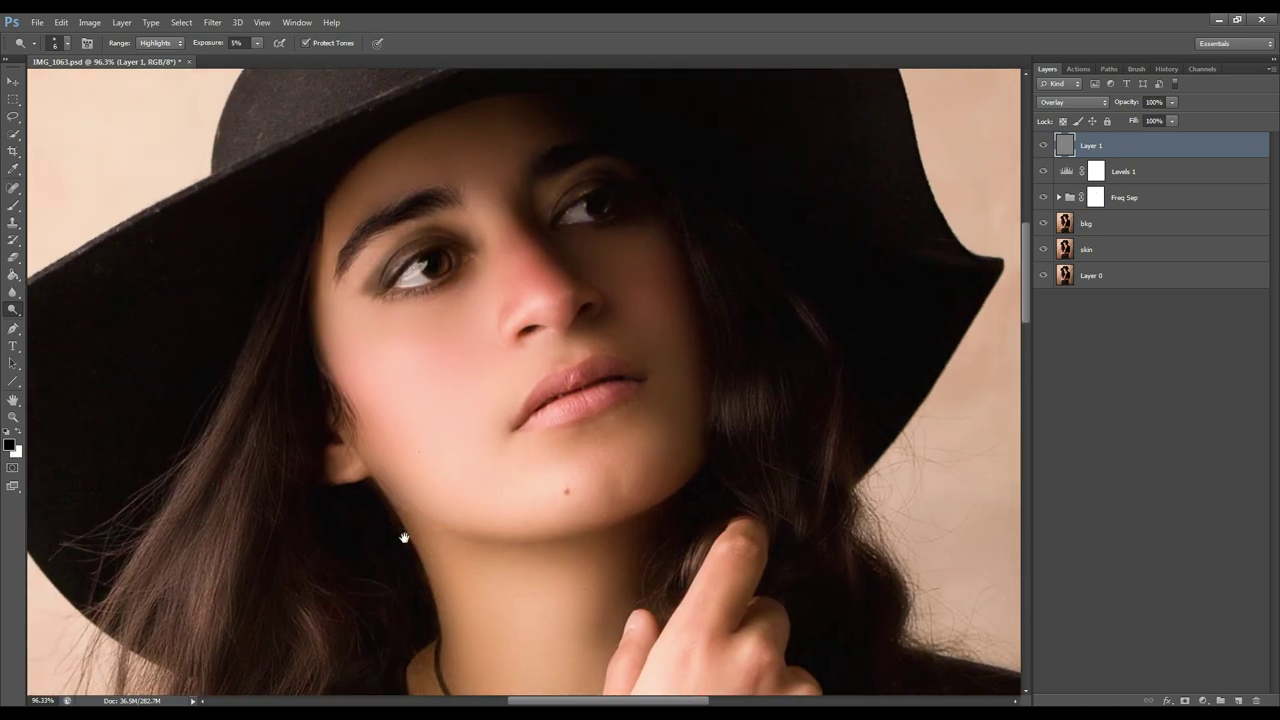
- Set the dodge exposure to 10% and brighten the jeans pocket seam below the resting hand and the adjacent belt loop
{"action": "left_click_drag", "start_coordinate": [404, 538], "coordinate": [310, 376]}
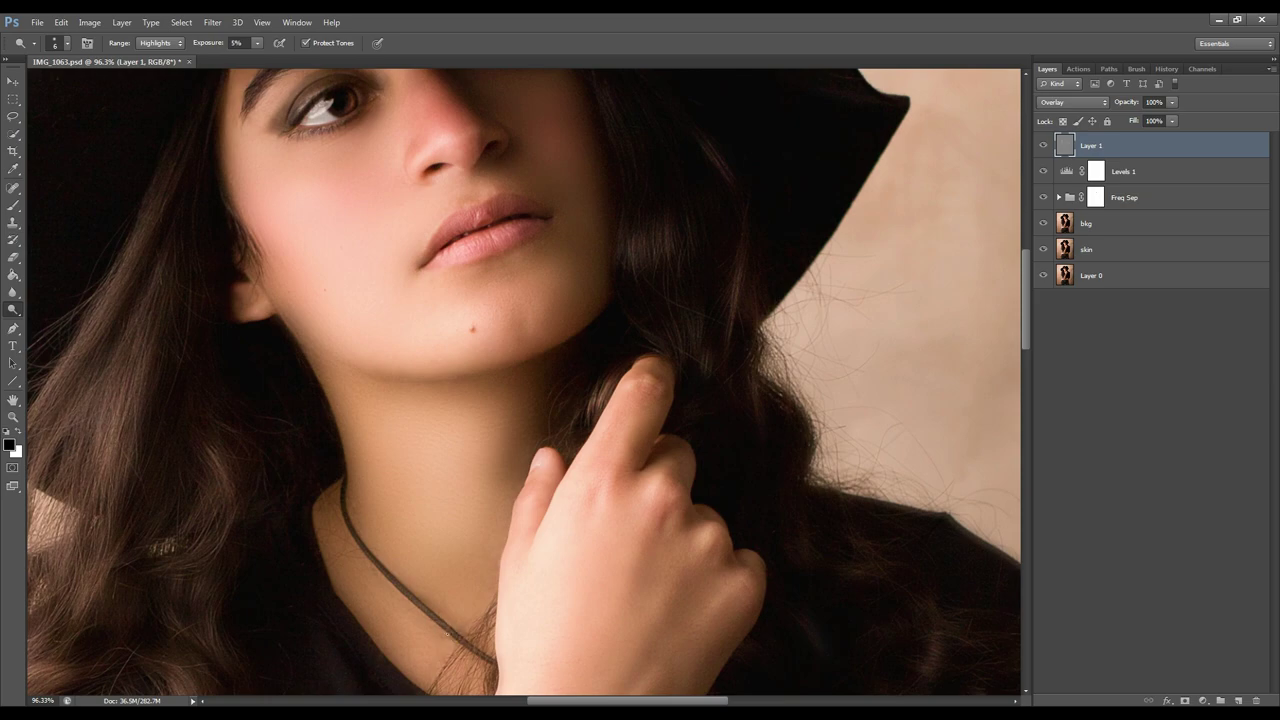
{"action": "scroll", "coordinate": [510, 212], "scroll_direction": "down", "scroll_amount": 6}
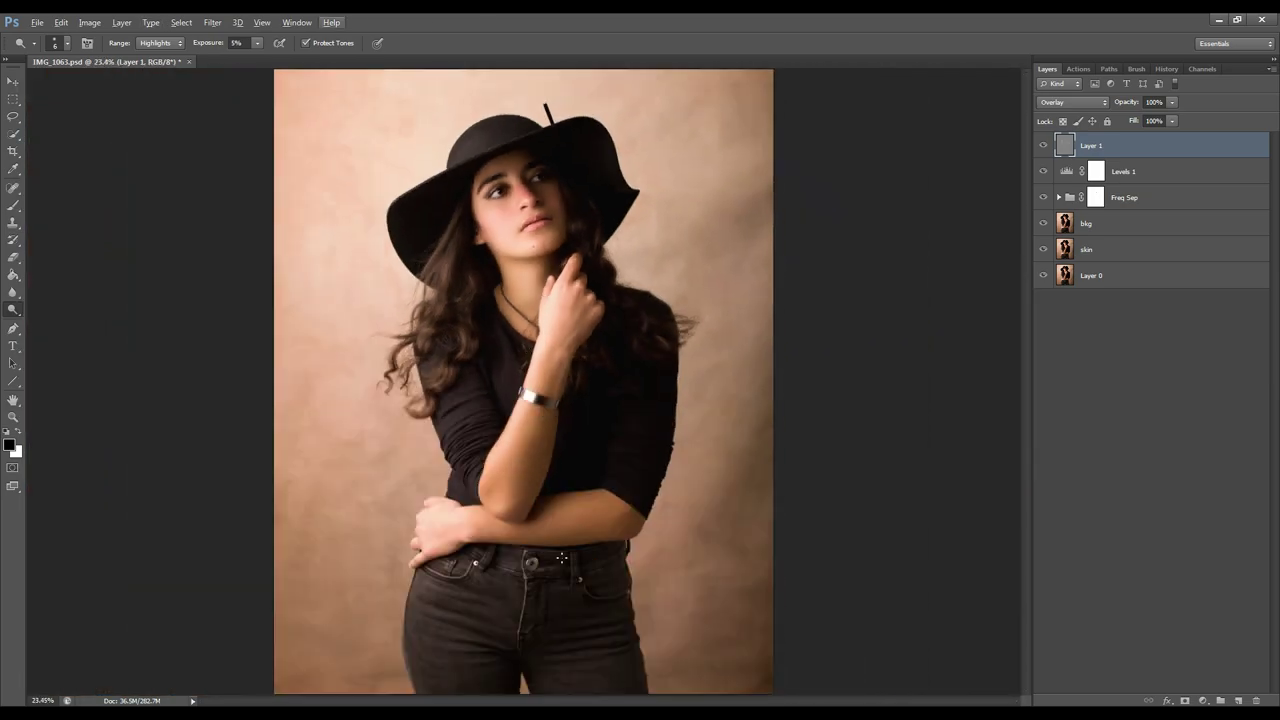
{"action": "scroll", "coordinate": [522, 600], "scroll_direction": "up", "scroll_amount": 3}
{"action": "left_click_drag", "start_coordinate": [239, 43], "coordinate": [225, 50]}
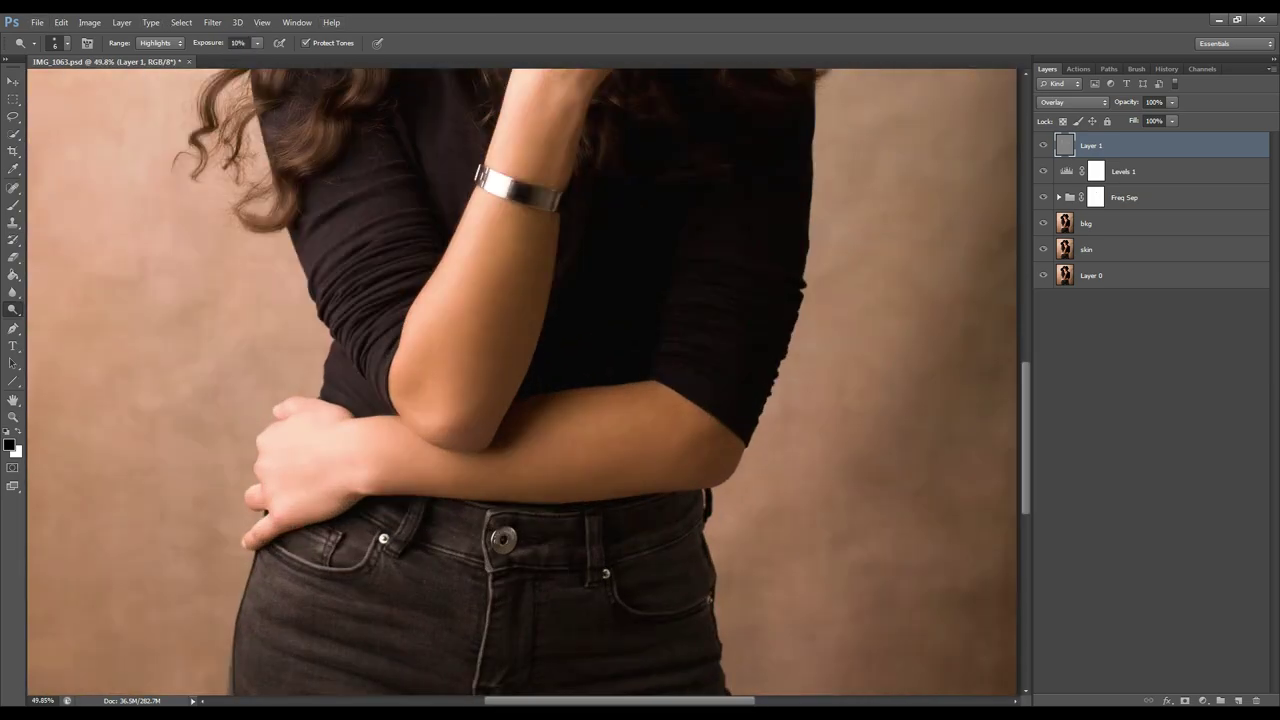
{"action": "left_click_drag", "start_coordinate": [412, 576], "coordinate": [486, 442]}
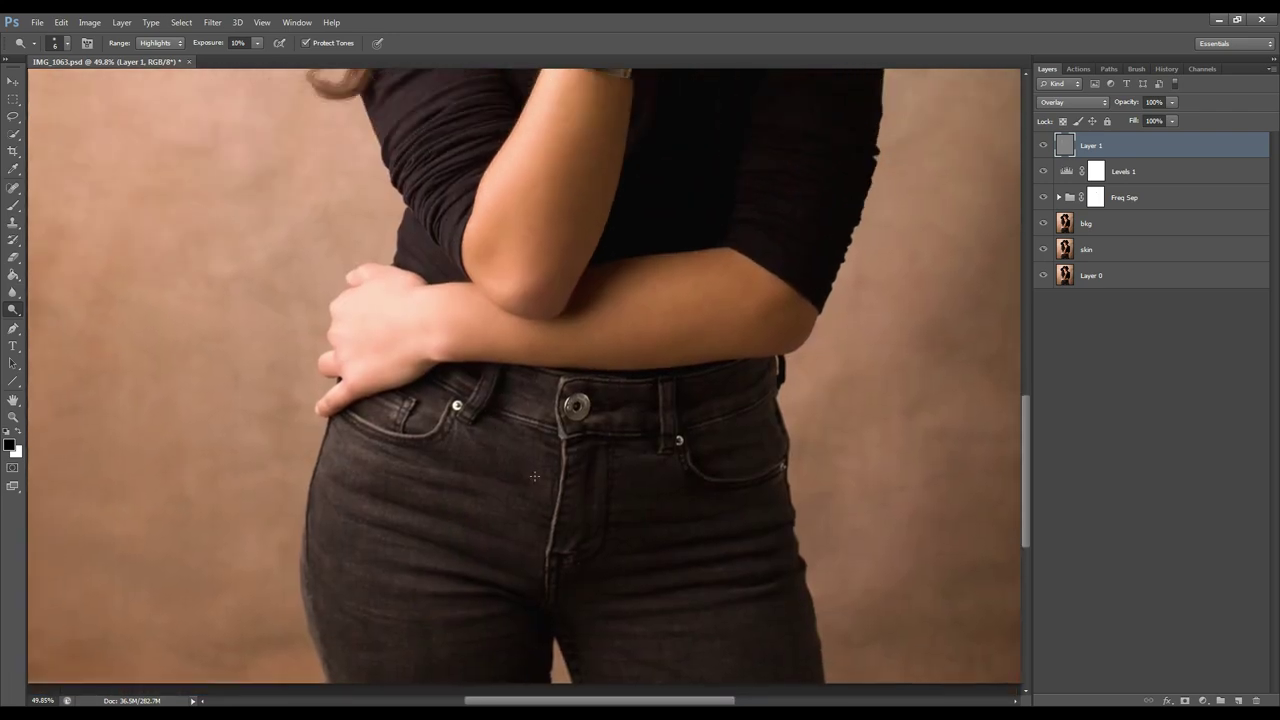
{"action": "key", "text": "bracketleft"}
{"action": "key", "text": "bracketleft"}
{"action": "key", "text": "bracketright"}
{"action": "key", "text": "bracketleft"}
{"action": "left_click_drag", "start_coordinate": [355, 416], "coordinate": [429, 433]}
{"action": "left_click_drag", "start_coordinate": [466, 388], "coordinate": [536, 421]}
- Dodge the jeans waistband around the button, the belt loop beside it and the start of the neighbouring pocket
{"action": "key", "text": "bracketleft"}
{"action": "key", "text": "bracketleft"}
{"action": "key", "text": "bracketleft"}
{"action": "left_click", "coordinate": [565, 376]}
{"action": "left_click", "coordinate": [569, 402]}
{"action": "left_click", "coordinate": [660, 392]}
{"action": "left_click", "coordinate": [671, 423]}
{"action": "left_click", "coordinate": [665, 385]}
{"action": "left_click", "coordinate": [692, 465]}
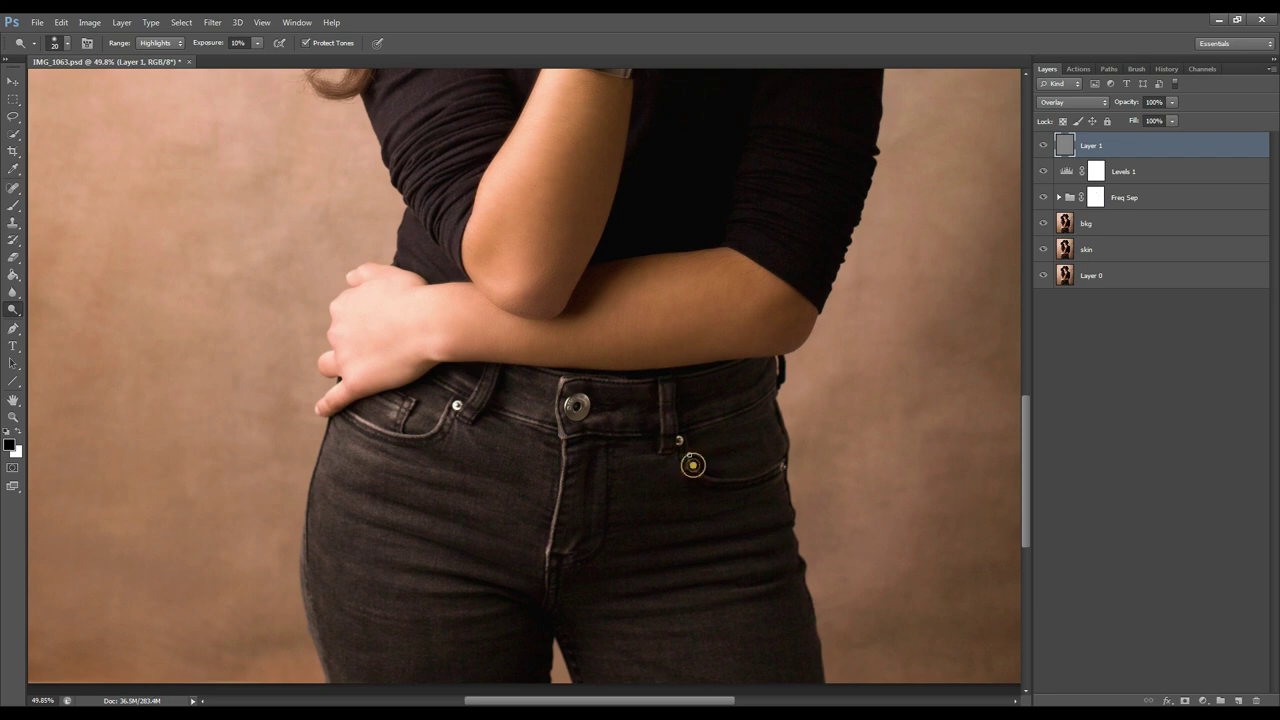
{"action": "left_click", "coordinate": [669, 455]}
- Dodge down the jeans' fly seam and a fabric fold on the adjacent thigh
{"action": "left_click", "coordinate": [568, 450]}
{"action": "left_click", "coordinate": [566, 468]}
{"action": "left_click", "coordinate": [569, 488]}
{"action": "left_click", "coordinate": [561, 550]}
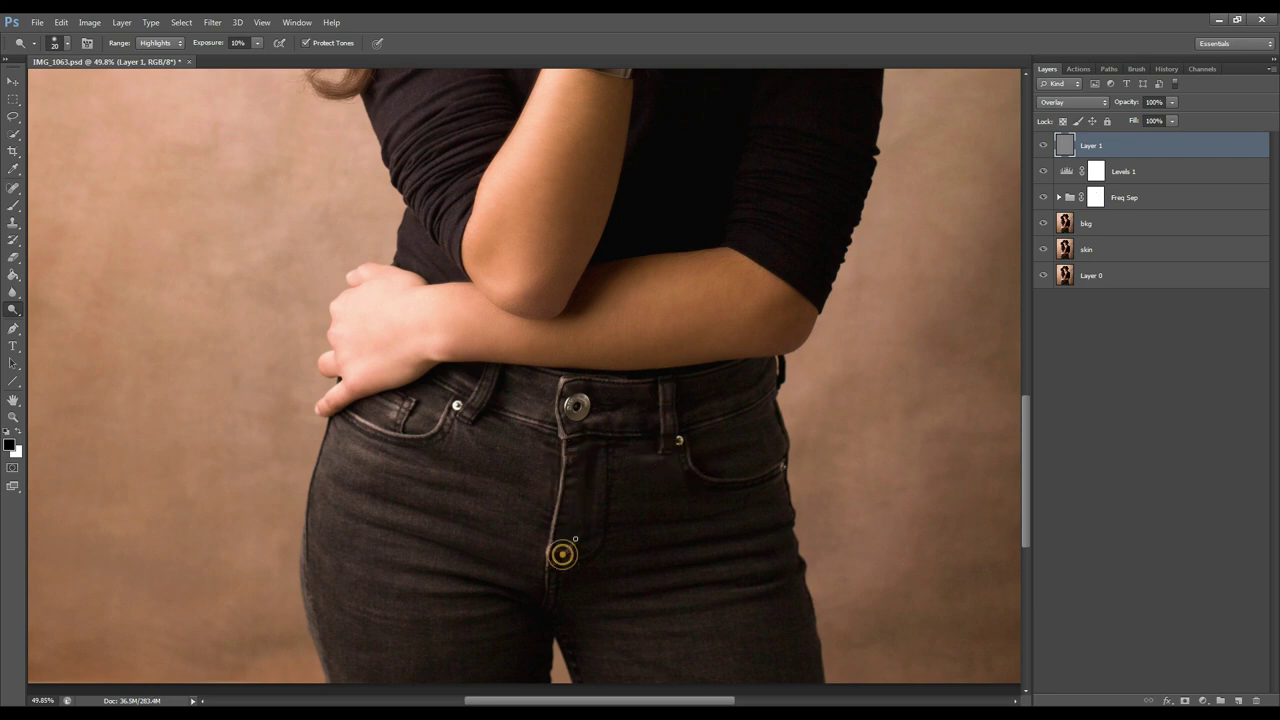
{"action": "left_click", "coordinate": [748, 541]}
- Dodge the rivet, waistband and pocket seam on the jeans' shadowed side, down to the hip folds
{"action": "key", "text": "bracketright"}
{"action": "key", "text": "bracketright"}
{"action": "left_click", "coordinate": [682, 440]}
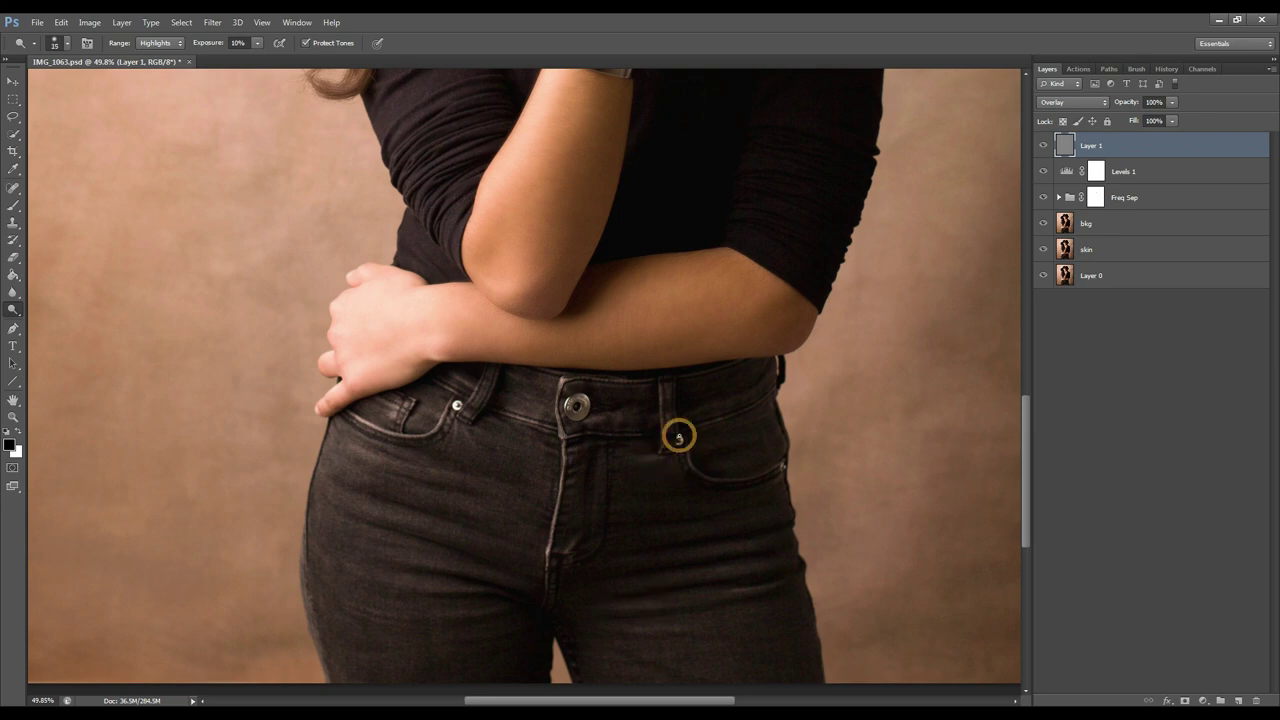
{"action": "left_click", "coordinate": [721, 423]}
{"action": "left_click", "coordinate": [743, 394]}
{"action": "left_click", "coordinate": [760, 434]}
{"action": "key", "text": "bracketleft"}
{"action": "left_click", "coordinate": [730, 445]}
{"action": "left_click", "coordinate": [781, 463]}
{"action": "left_click", "coordinate": [746, 543]}
- Dodge the outer edge of the hip and the fabric folds across the jeans' thighs
{"action": "left_click_drag", "start_coordinate": [536, 587], "coordinate": [593, 463]}
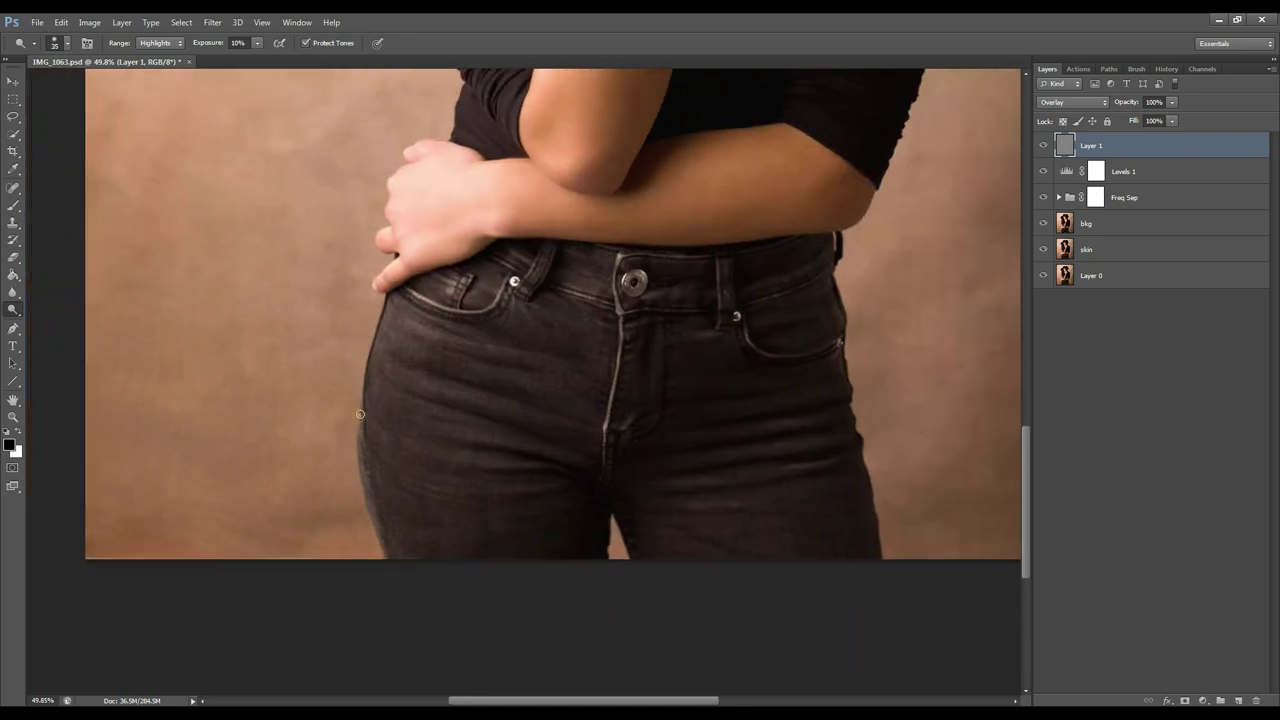
{"action": "left_click", "coordinate": [373, 513]}
{"action": "left_click", "coordinate": [643, 553]}
{"action": "left_click", "coordinate": [498, 464]}
{"action": "left_click", "coordinate": [386, 427]}
{"action": "left_click", "coordinate": [716, 338]}
- Dodge the upper sleeve of the raised arm broadly with a 175 px brush
{"action": "left_click_drag", "start_coordinate": [652, 333], "coordinate": [625, 408]}
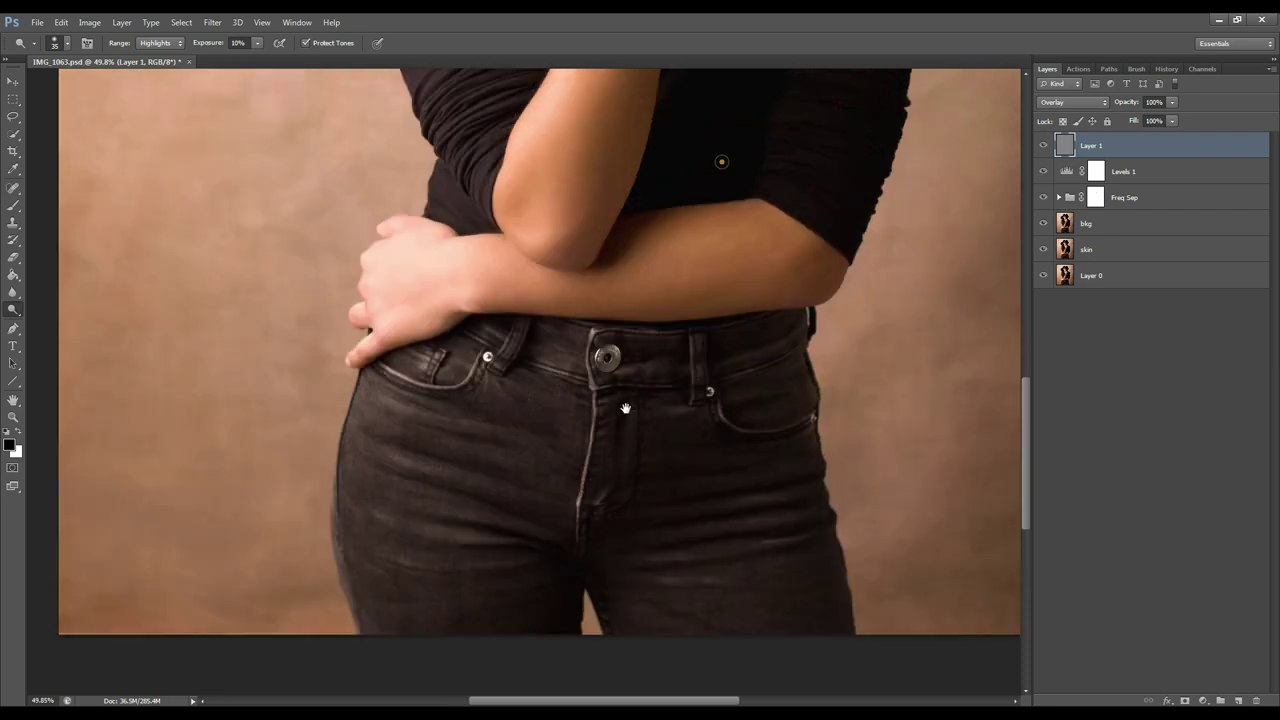
{"action": "left_click_drag", "start_coordinate": [722, 162], "coordinate": [622, 519]}
{"action": "left_click_drag", "start_coordinate": [432, 214], "coordinate": [451, 371]}
{"action": "mouse_move", "coordinate": [312, 400]}
{"action": "left_mouse_down"}
{"action": "mouse_move", "coordinate": [347, 404]}
{"action": "mouse_move", "coordinate": [343, 437]}
{"action": "left_mouse_up"}
{"action": "key", "text": "bracketright"}
{"action": "key", "text": "bracketright"}
{"action": "key", "text": "bracketright"}
{"action": "key", "text": "bracketright"}
{"action": "key", "text": "bracketright"}
{"action": "key", "text": "bracketright"}
{"action": "key", "text": "bracketright"}
{"action": "key", "text": "bracketright"}
{"action": "key", "text": "bracketright"}
{"action": "key", "text": "bracketright"}
{"action": "key", "text": "bracketright"}
{"action": "key", "text": "bracketright"}
{"action": "key", "text": "bracketleft"}
{"action": "left_click_drag", "start_coordinate": [322, 390], "coordinate": [350, 436]}
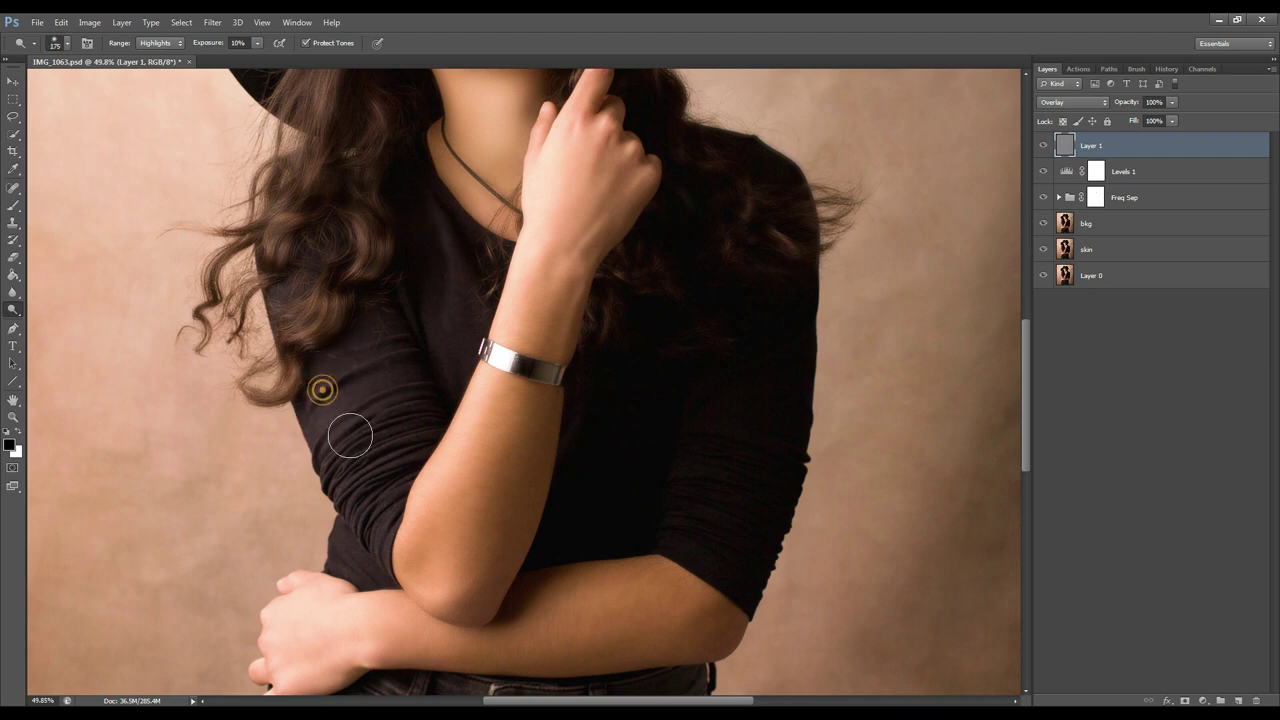
- Dodge the individual sleeve folds above the raised arm's elbow and the shirt's side with a 25 px brush
{"action": "key", "text": "bracketleft"}
{"action": "key", "text": "bracketleft"}
{"action": "key", "text": "bracketleft"}
{"action": "key", "text": "bracketleft"}
{"action": "key", "text": "bracketleft"}
{"action": "key", "text": "bracketleft"}
{"action": "key", "text": "bracketleft"}
{"action": "key", "text": "bracketleft"}
{"action": "key", "text": "bracketleft"}
{"action": "key", "text": "bracketleft"}
{"action": "left_click", "coordinate": [372, 450]}
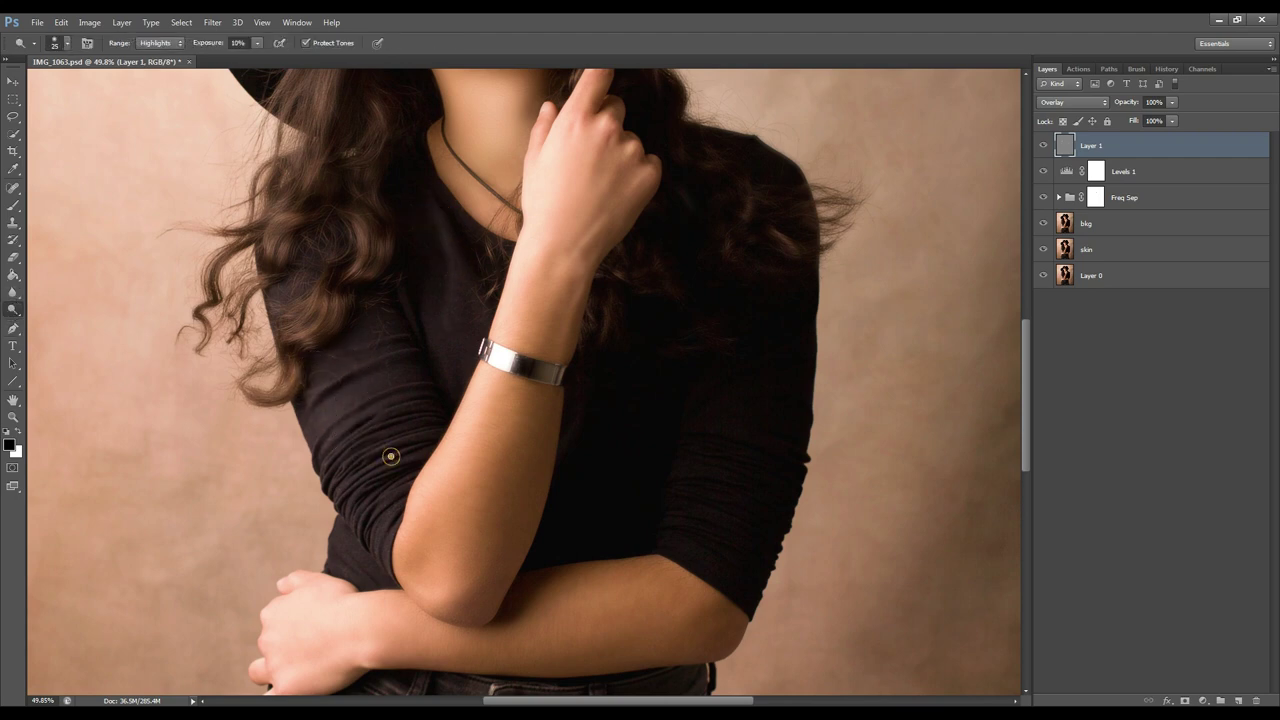
{"action": "left_click", "coordinate": [337, 563]}
- Dodge the folds in the folded arm's sleeve with a 20 px brush
{"action": "key", "text": "bracketleft"}
{"action": "left_click", "coordinate": [731, 423]}
{"action": "left_click", "coordinate": [755, 487]}
- Dodge the hair beside the raised wrist and over the shadowed shoulder at 10% exposure
{"action": "scroll", "coordinate": [600, 499], "scroll_direction": "up", "scroll_amount": 4}
{"action": "left_click", "coordinate": [581, 469]}
{"action": "left_click", "coordinate": [740, 430]}
{"action": "left_click", "coordinate": [710, 398]}
{"action": "left_click", "coordinate": [637, 343]}
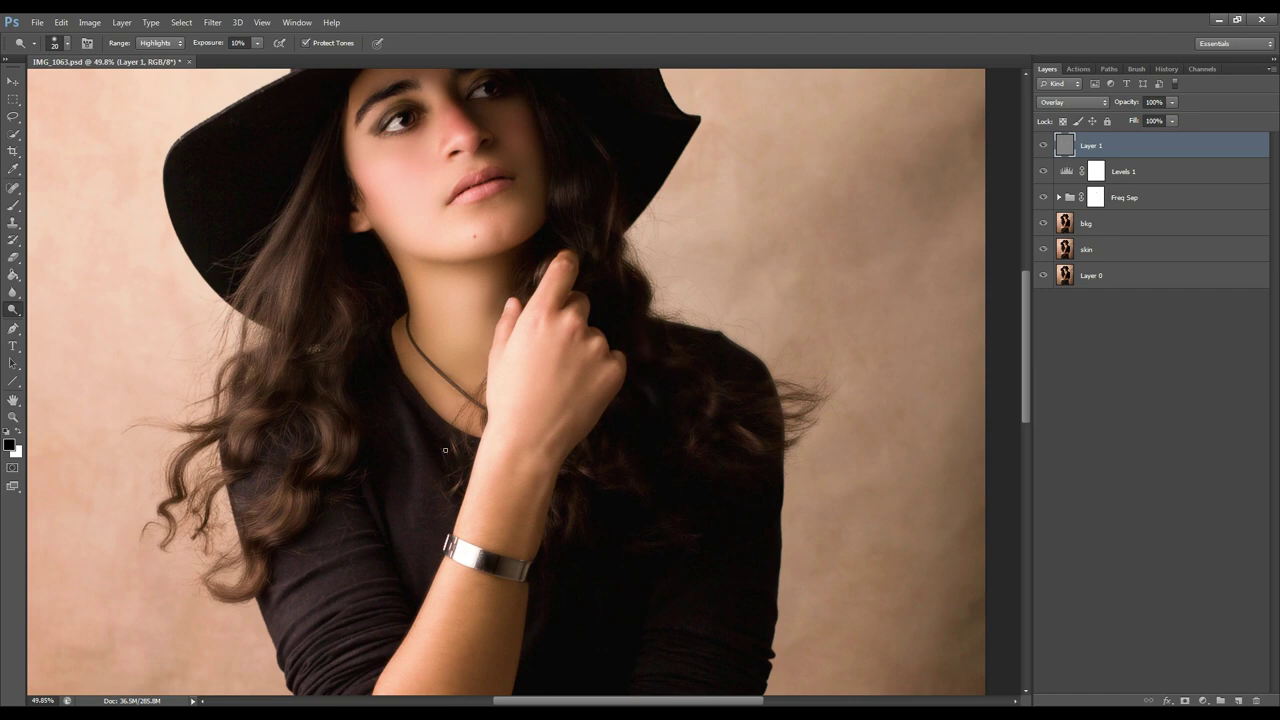
- Dodge the hair strands beside the neckline and raised hand, and the long locks below the hat brim
{"action": "left_click", "coordinate": [446, 450]}
{"action": "left_click", "coordinate": [599, 249]}
{"action": "left_click", "coordinate": [305, 188]}
{"action": "left_click", "coordinate": [286, 231]}
{"action": "left_click", "coordinate": [287, 269]}
{"action": "left_click", "coordinate": [287, 354]}
{"action": "left_click", "coordinate": [338, 280]}
{"action": "left_click", "coordinate": [335, 198]}
- Dodge the highlights on the loose curls falling over the lit shoulder at 10% exposure
{"action": "left_click", "coordinate": [326, 423]}
{"action": "left_click", "coordinate": [284, 370]}
{"action": "left_click", "coordinate": [245, 410]}
{"action": "left_click", "coordinate": [241, 441]}
{"action": "left_click", "coordinate": [241, 418]}
{"action": "left_click", "coordinate": [228, 474]}
- Dodge the long locks above the curls again and the hair beside the shadowed cheek with a 25 px brush
{"action": "left_click", "coordinate": [319, 205]}
{"action": "left_click", "coordinate": [318, 293]}
{"action": "left_click", "coordinate": [298, 361]}
{"action": "left_click", "coordinate": [563, 189]}
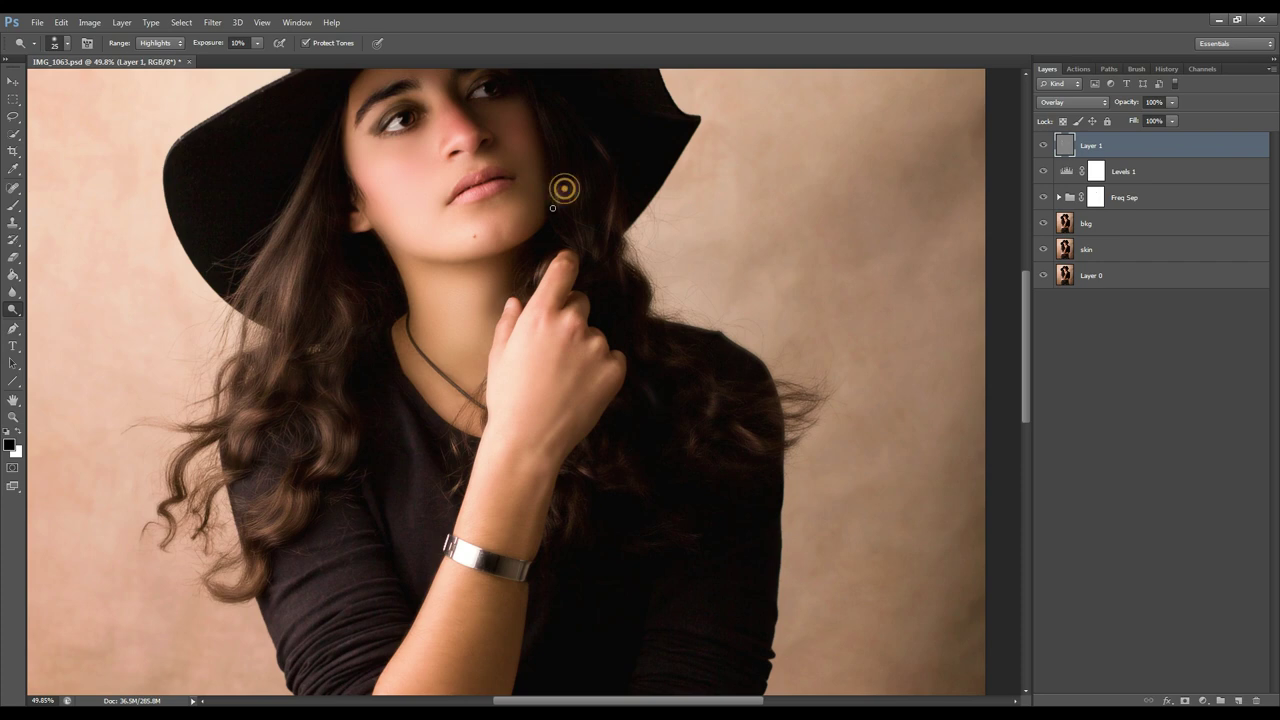
- Switch to the Burn tool with its range set to Shadows and its exposure to 5%
{"action": "left_click_drag", "start_coordinate": [409, 251], "coordinate": [423, 391]}
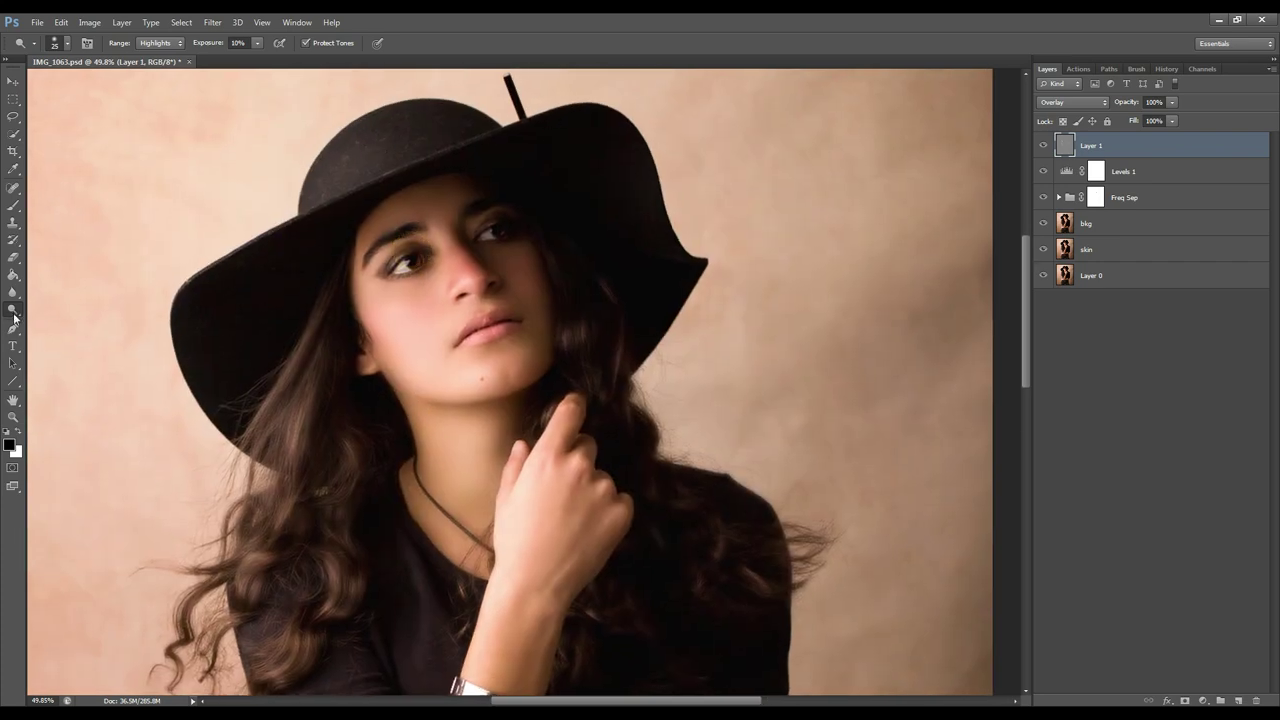
{"action": "left_click_drag", "start_coordinate": [14, 318], "coordinate": [45, 318]}
{"action": "left_click", "coordinate": [160, 43]}
{"action": "left_click", "coordinate": [166, 58]}
{"action": "key", "text": "0"}
{"action": "key", "text": "5"}
- Burn the shadows between the locks and curls on the lit side of the hair with a 30 px brush
{"action": "left_click", "coordinate": [281, 415]}
{"action": "left_click_drag", "start_coordinate": [306, 392], "coordinate": [345, 321]}
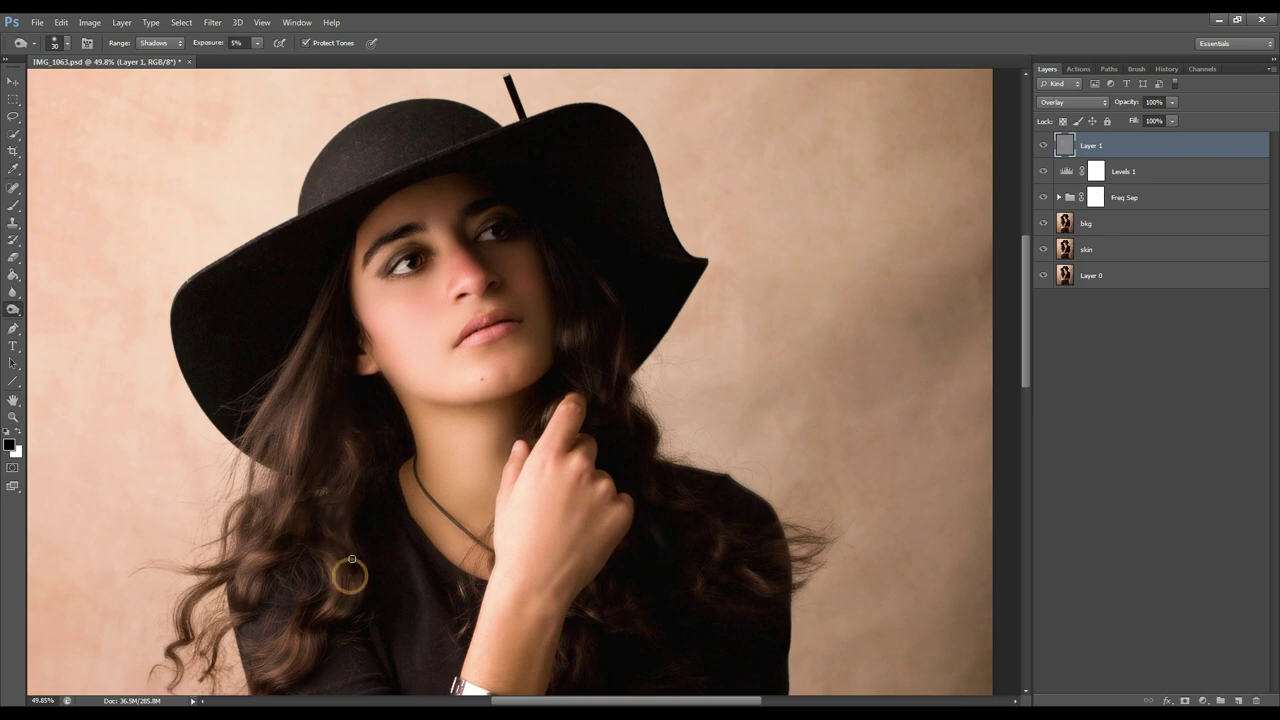
{"action": "mouse_move", "coordinate": [302, 632]}
{"action": "left_mouse_down"}
{"action": "mouse_move", "coordinate": [283, 655]}
{"action": "mouse_move", "coordinate": [297, 671]}
{"action": "left_mouse_up"}
{"action": "left_click", "coordinate": [267, 571]}
{"action": "left_click", "coordinate": [350, 338]}
- Burn the dark hair beside the shadowed cheek and around the raised fingertip
{"action": "key", "text": "]"}
{"action": "left_click", "coordinate": [570, 308]}
{"action": "left_click_drag", "start_coordinate": [562, 248], "coordinate": [572, 316]}
{"action": "left_click_drag", "start_coordinate": [590, 263], "coordinate": [589, 300]}
{"action": "left_click", "coordinate": [574, 346]}
{"action": "key", "text": "bracketleft"}
{"action": "left_click", "coordinate": [539, 406]}
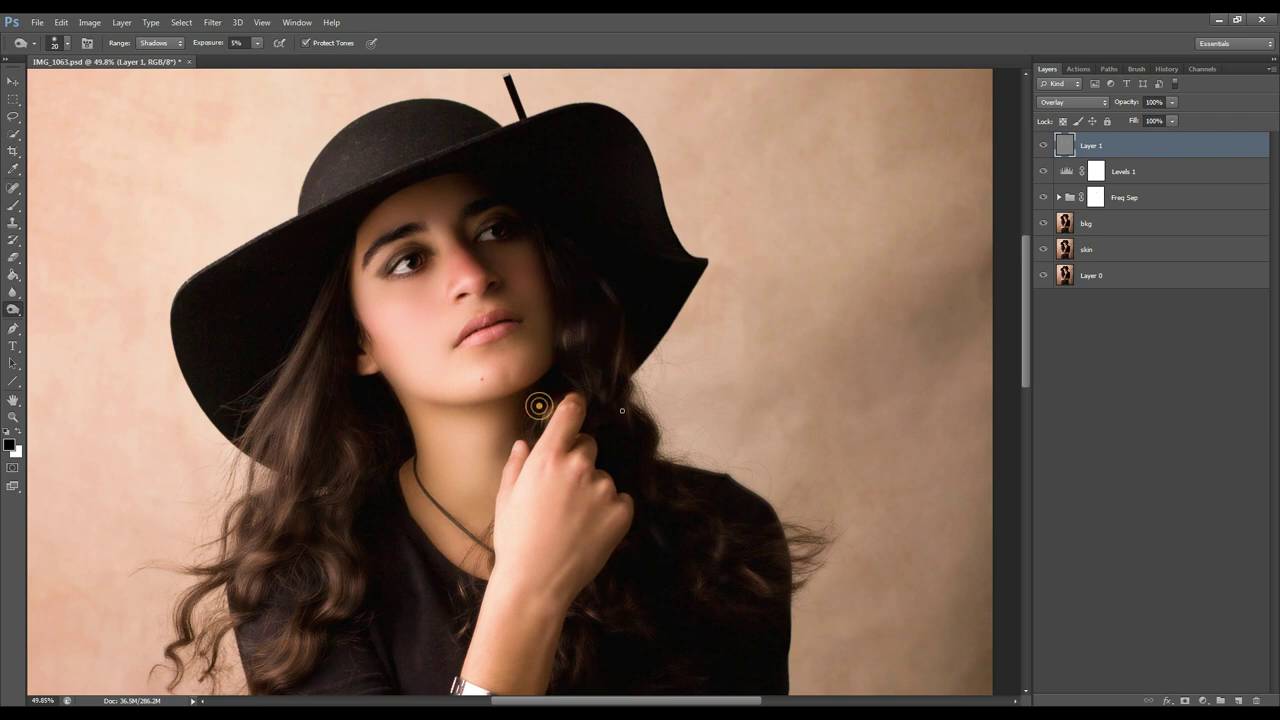
- Burn the hair shadows behind the raised hand and over the shirt beside the wrist
{"action": "left_click", "coordinate": [617, 499]}
{"action": "key", "text": "bracketright"}
{"action": "left_click", "coordinate": [585, 452]}
{"action": "left_click", "coordinate": [626, 515]}
{"action": "left_click", "coordinate": [543, 635]}
{"action": "left_click", "coordinate": [608, 638]}
- Burn the shadows on the neck under the chin and along the neckline with a larger brush
{"action": "key", "text": "bracketright"}
{"action": "key", "text": "bracketright"}
{"action": "left_click", "coordinate": [493, 406]}
{"action": "key", "text": "bracketright"}
{"action": "key", "text": "bracketright"}
{"action": "key", "text": "bracketright"}
{"action": "left_click", "coordinate": [504, 454]}
{"action": "left_click", "coordinate": [484, 536]}
{"action": "left_click", "coordinate": [402, 502]}
- Burn the jawline, the underside of the chin and the shadowed cheek edge to contour the face
{"action": "key", "text": "bracketleft"}
{"action": "left_click", "coordinate": [398, 391]}
{"action": "left_click", "coordinate": [509, 377]}
{"action": "left_click_drag", "start_coordinate": [551, 372], "coordinate": [545, 264]}
- Burn the shadows beside the nose bridge and between the eyebrows with a 35 px brush
{"action": "key", "text": "bracketleft"}
{"action": "key", "text": "bracketleft"}
{"action": "key", "text": "bracketleft"}
{"action": "mouse_move", "coordinate": [463, 245]}
{"action": "left_mouse_down"}
{"action": "mouse_move", "coordinate": [501, 292]}
{"action": "mouse_move", "coordinate": [462, 299]}
{"action": "mouse_move", "coordinate": [489, 288]}
{"action": "mouse_move", "coordinate": [444, 251]}
{"action": "mouse_move", "coordinate": [448, 290]}
{"action": "left_mouse_up"}
{"action": "left_click", "coordinate": [470, 209]}
- Burn the eyelid and socket shadows around both eyes
{"action": "scroll", "coordinate": [526, 188], "scroll_direction": "up", "scroll_amount": 9}
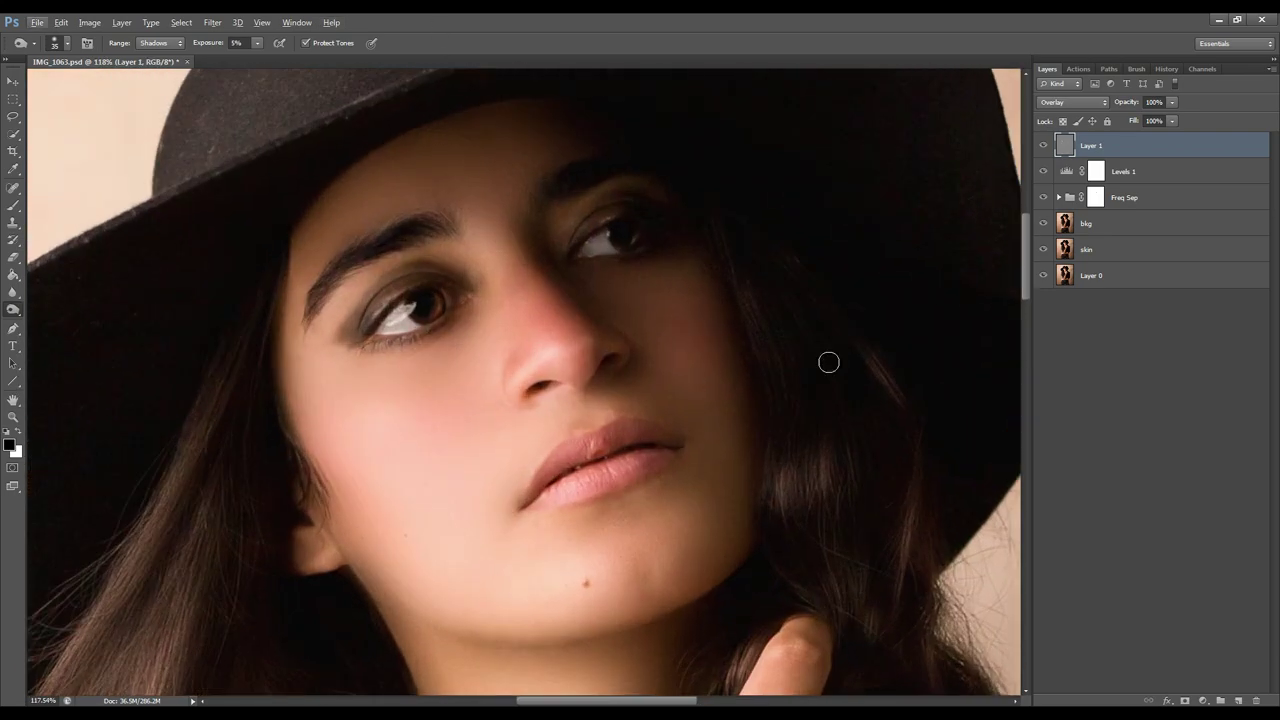
{"action": "left_click", "coordinate": [440, 292]}
{"action": "key", "text": "bracketright"}
{"action": "key", "text": "bracketright"}
{"action": "key", "text": "bracketright"}
{"action": "left_click", "coordinate": [396, 297]}
{"action": "left_click", "coordinate": [453, 313]}
{"action": "left_click", "coordinate": [639, 240]}
{"action": "left_click", "coordinate": [635, 255]}
- Burn the side of the nose, the nostril, the lips and chin, and deepen the eye socket shadows again
{"action": "key", "text": "bracketleft"}
{"action": "left_click", "coordinate": [548, 327]}
{"action": "left_click", "coordinate": [617, 349]}
{"action": "left_click", "coordinate": [592, 457]}
{"action": "left_click", "coordinate": [650, 422]}
{"action": "left_click", "coordinate": [586, 438]}
{"action": "key", "text": "bracketright"}
{"action": "left_click", "coordinate": [650, 588]}
{"action": "left_click", "coordinate": [397, 298]}
{"action": "left_click", "coordinate": [576, 249]}
- Burn the crown of the hat with a large brush and the stick's tip above it with a 50 px brush
{"action": "key", "text": "bracketright"}
{"action": "key", "text": "bracketright"}
{"action": "key", "text": "bracketright"}
{"action": "key", "text": "bracketright"}
{"action": "key", "text": "bracketright"}
{"action": "key", "text": "bracketright"}
{"action": "key", "text": "bracketright"}
{"action": "key", "text": "bracketleft"}
{"action": "key", "text": "bracketleft"}
{"action": "left_click_drag", "start_coordinate": [352, 158], "coordinate": [364, 392]}
{"action": "key", "text": "bracketright"}
{"action": "key", "text": "bracketright"}
{"action": "key", "text": "bracketright"}
{"action": "left_click_drag", "start_coordinate": [512, 186], "coordinate": [500, 184]}
{"action": "key", "text": "bracketleft"}
{"action": "key", "text": "bracketleft"}
{"action": "key", "text": "bracketleft"}
{"action": "key", "text": "bracketleft"}
{"action": "key", "text": "bracketleft"}
{"action": "key", "text": "bracketleft"}
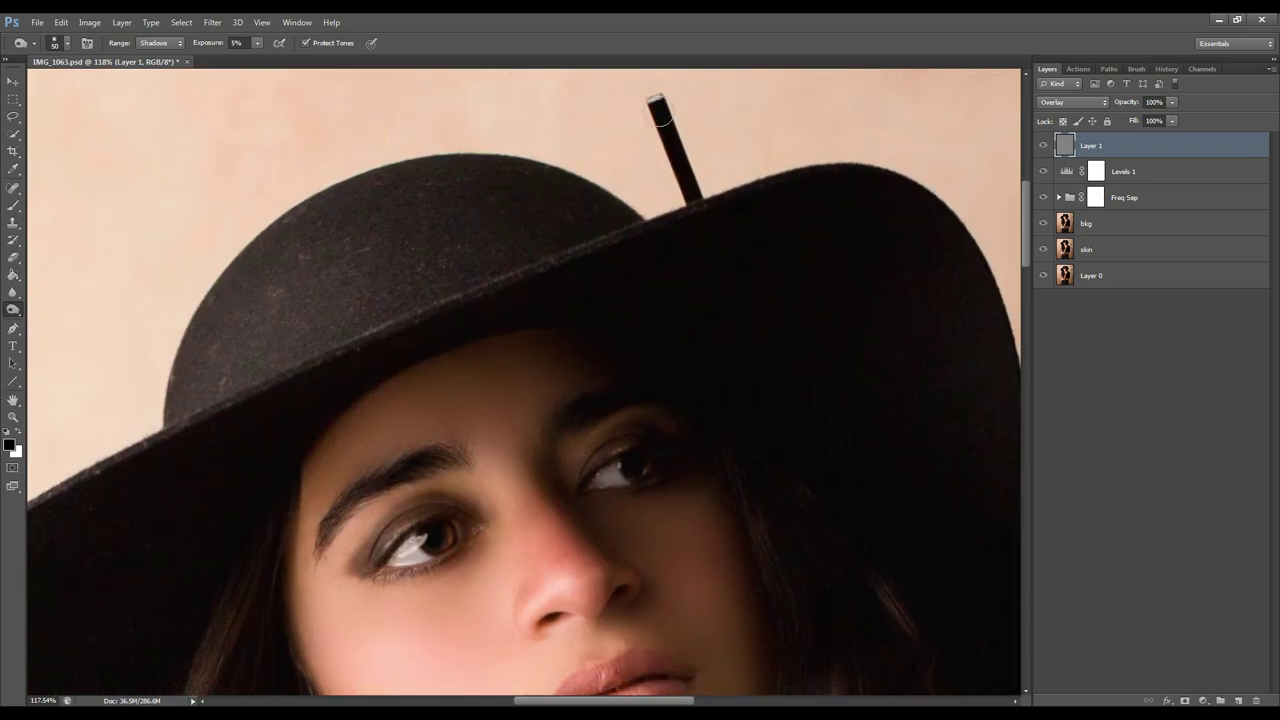
{"action": "left_click", "coordinate": [660, 106]}
- Set the burn exposure to 17% and burn the shirt beside the lit shoulder's curls with a 40 px brush
{"action": "left_click_drag", "start_coordinate": [196, 43], "coordinate": [208, 43]}
{"action": "scroll", "coordinate": [274, 138], "scroll_direction": "down", "scroll_amount": 6}
{"action": "scroll", "coordinate": [530, 355], "scroll_direction": "down", "scroll_amount": 6}
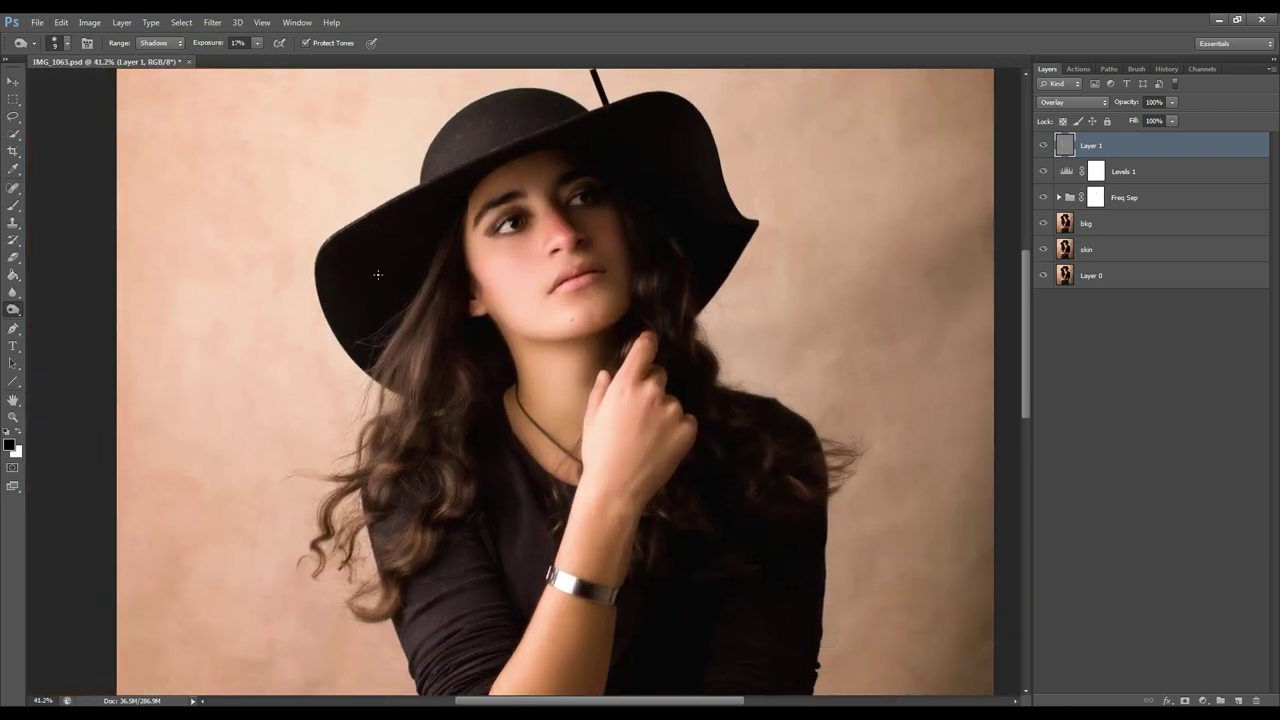
{"action": "scroll", "coordinate": [530, 355], "scroll_direction": "up", "scroll_amount": 4}
{"action": "key", "text": "bracketright"}
{"action": "key", "text": "bracketright"}
{"action": "key", "text": "bracketright"}
{"action": "key", "text": "bracketright"}
{"action": "mouse_move", "coordinate": [495, 567]}
{"action": "left_mouse_down"}
{"action": "mouse_move", "coordinate": [510, 603]}
{"action": "mouse_move", "coordinate": [523, 531]}
{"action": "left_mouse_up"}
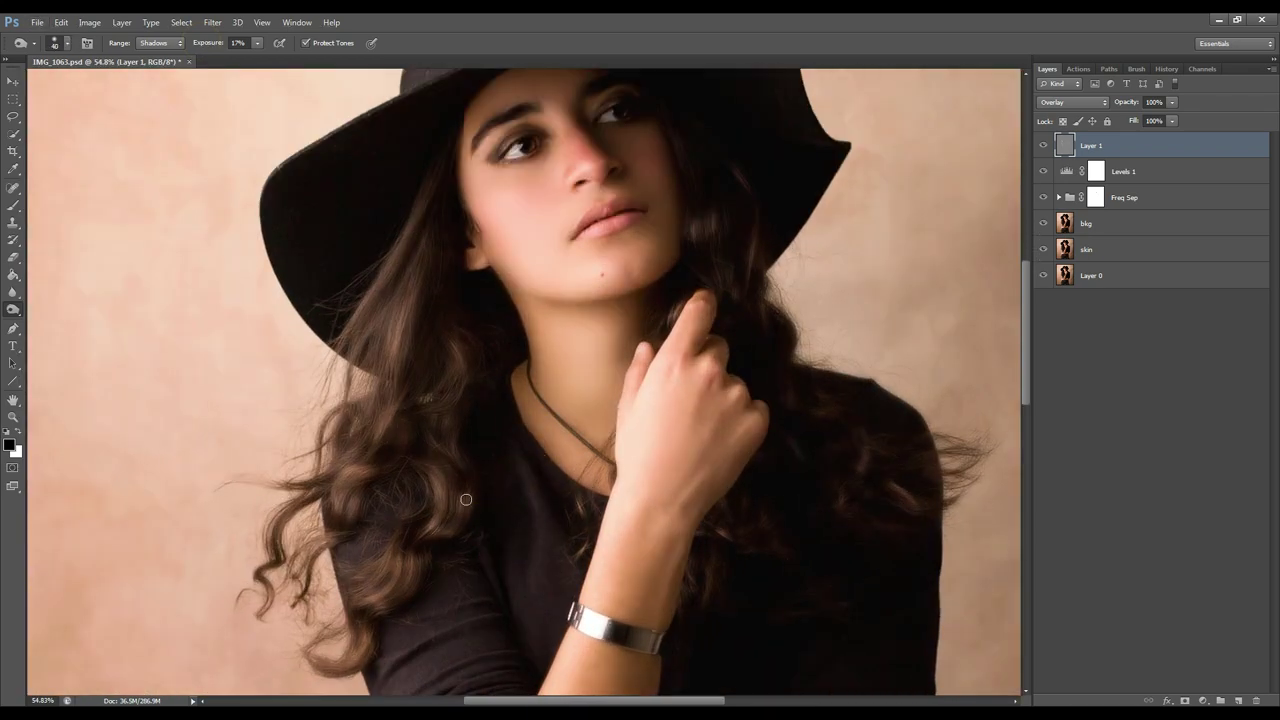
- Burn the hair over the shadowed shoulder, the shirt below it and the locks beside the raised hand
{"action": "scroll", "coordinate": [700, 465], "scroll_direction": "down", "scroll_amount": 1}
{"action": "left_click_drag", "start_coordinate": [883, 458], "coordinate": [907, 484]}
{"action": "left_click", "coordinate": [820, 552]}
{"action": "left_click_drag", "start_coordinate": [755, 510], "coordinate": [766, 514]}
{"action": "left_click_drag", "start_coordinate": [740, 299], "coordinate": [759, 372]}
- Burn the shadowed edge of the raised forearm from the bracelet downward with a 25 px brush
{"action": "key", "text": "bracketright"}
{"action": "key", "text": "bracketright"}
{"action": "key", "text": "bracketright"}
{"action": "key", "text": "bracketright"}
{"action": "key", "text": "bracketright"}
{"action": "key", "text": "bracketright"}
{"action": "key", "text": "bracketleft"}
{"action": "key", "text": "bracketleft"}
{"action": "key", "text": "bracketleft"}
{"action": "key", "text": "bracketleft"}
{"action": "key", "text": "bracketleft"}
{"action": "key", "text": "bracketleft"}
{"action": "key", "text": "bracketleft"}
{"action": "key", "text": "bracketleft"}
{"action": "key", "text": "bracketleft"}
{"action": "scroll", "coordinate": [651, 443], "scroll_direction": "down", "scroll_amount": 5}
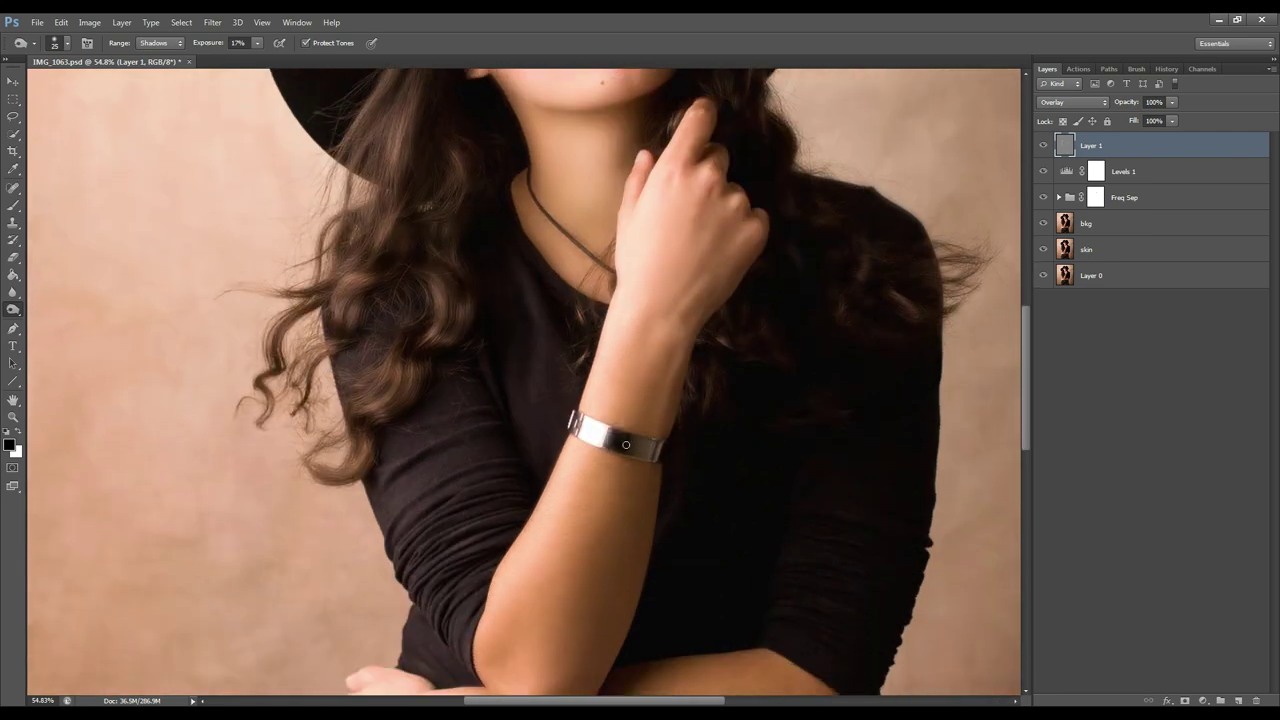
{"action": "mouse_move", "coordinate": [656, 444]}
{"action": "left_mouse_down"}
{"action": "mouse_move", "coordinate": [667, 446]}
{"action": "mouse_move", "coordinate": [605, 633]}
{"action": "left_mouse_up"}
- Burn the shadowed edge of the raised wrist and the forearm near its elbow with a larger brush
{"action": "key", "text": "bracketright"}
{"action": "key", "text": "bracketright"}
{"action": "key", "text": "bracketright"}
{"action": "key", "text": "bracketright"}
{"action": "key", "text": "bracketright"}
{"action": "left_click_drag", "start_coordinate": [688, 355], "coordinate": [666, 422]}
{"action": "scroll", "coordinate": [659, 456], "scroll_direction": "down", "scroll_amount": 5}
{"action": "left_click", "coordinate": [617, 469]}
- Burn the edges of the folded arm's hand and fingers with a 50 px brush
{"action": "key", "text": "bracketright"}
{"action": "key", "text": "bracketright"}
{"action": "key", "text": "bracketright"}
{"action": "key", "text": "bracketright"}
{"action": "key", "text": "bracketright"}
{"action": "key", "text": "bracketright"}
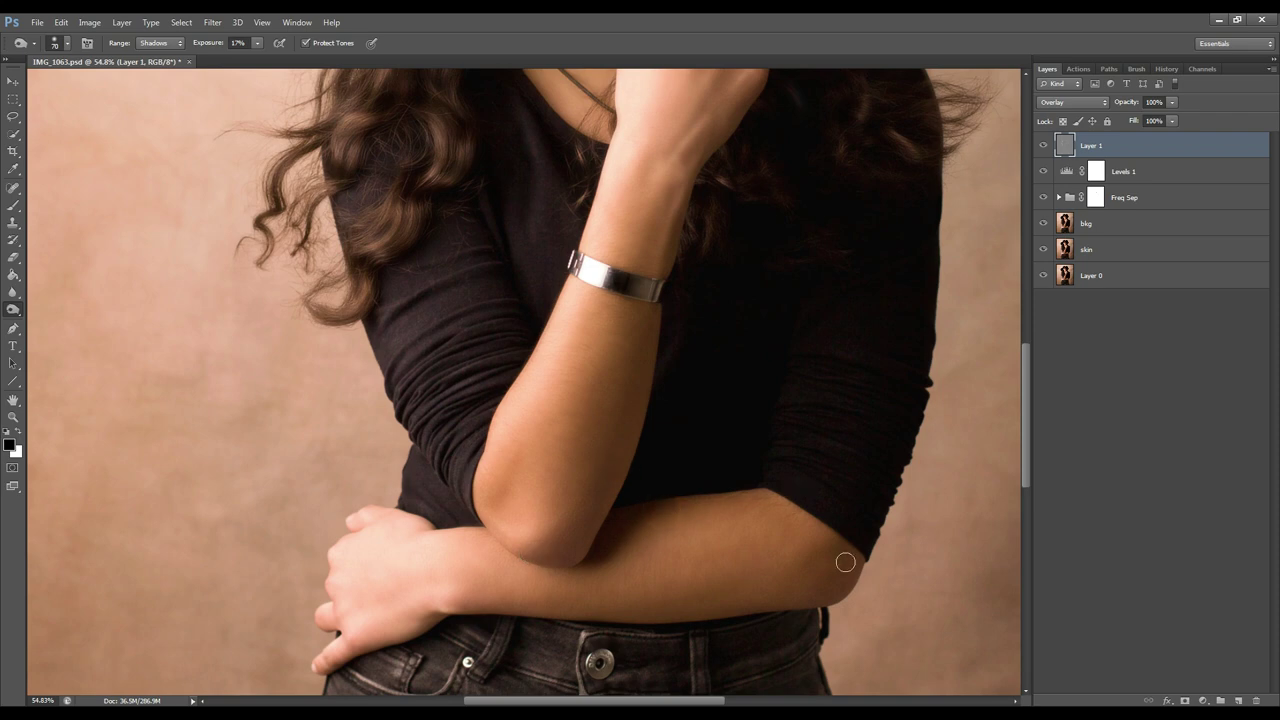
{"action": "scroll", "coordinate": [663, 586], "scroll_direction": "down", "scroll_amount": 2}
{"action": "key", "text": "bracketleft"}
{"action": "key", "text": "bracketleft"}
{"action": "key", "text": "bracketleft"}
{"action": "key", "text": "bracketleft"}
{"action": "key", "text": "bracketleft"}
{"action": "key", "text": "bracketleft"}
{"action": "left_click", "coordinate": [411, 563]}
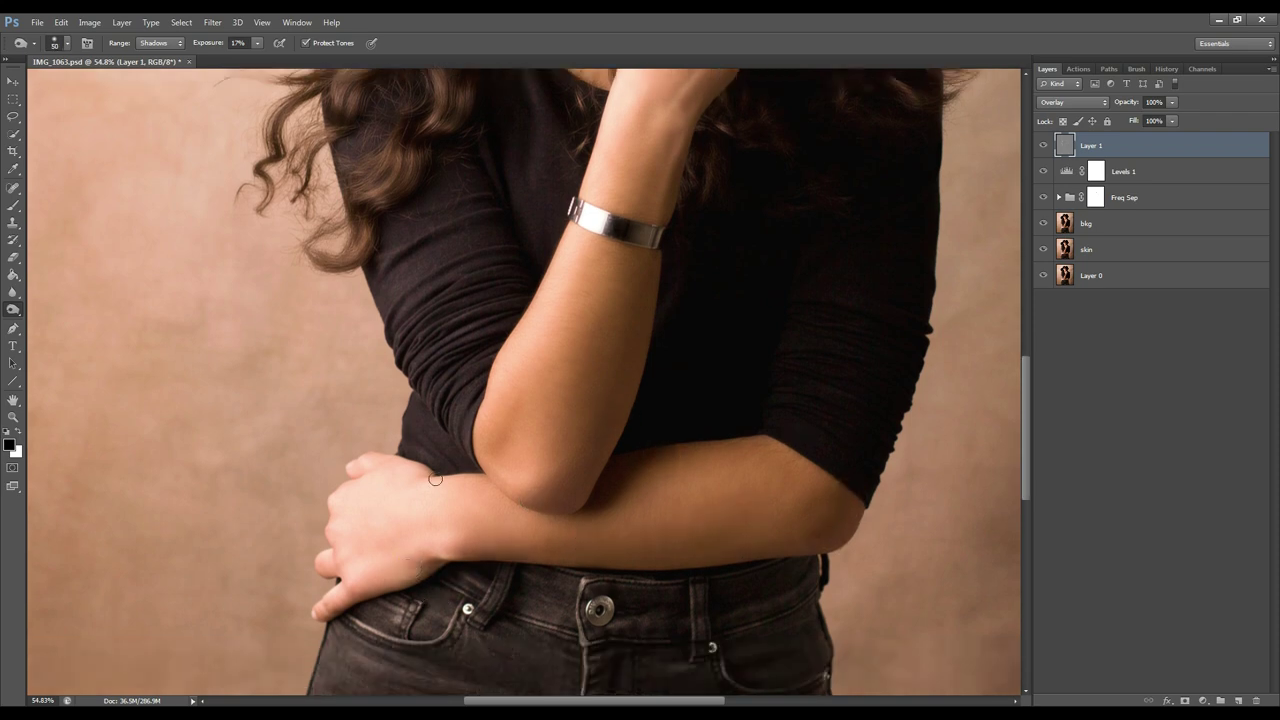
{"action": "left_click", "coordinate": [333, 507]}
{"action": "left_click", "coordinate": [334, 556]}
- Burn the shadows around the jeans' waistband with a 30 px brush
{"action": "key", "text": "bracketleft"}
{"action": "scroll", "coordinate": [401, 573], "scroll_direction": "down", "scroll_amount": 5}
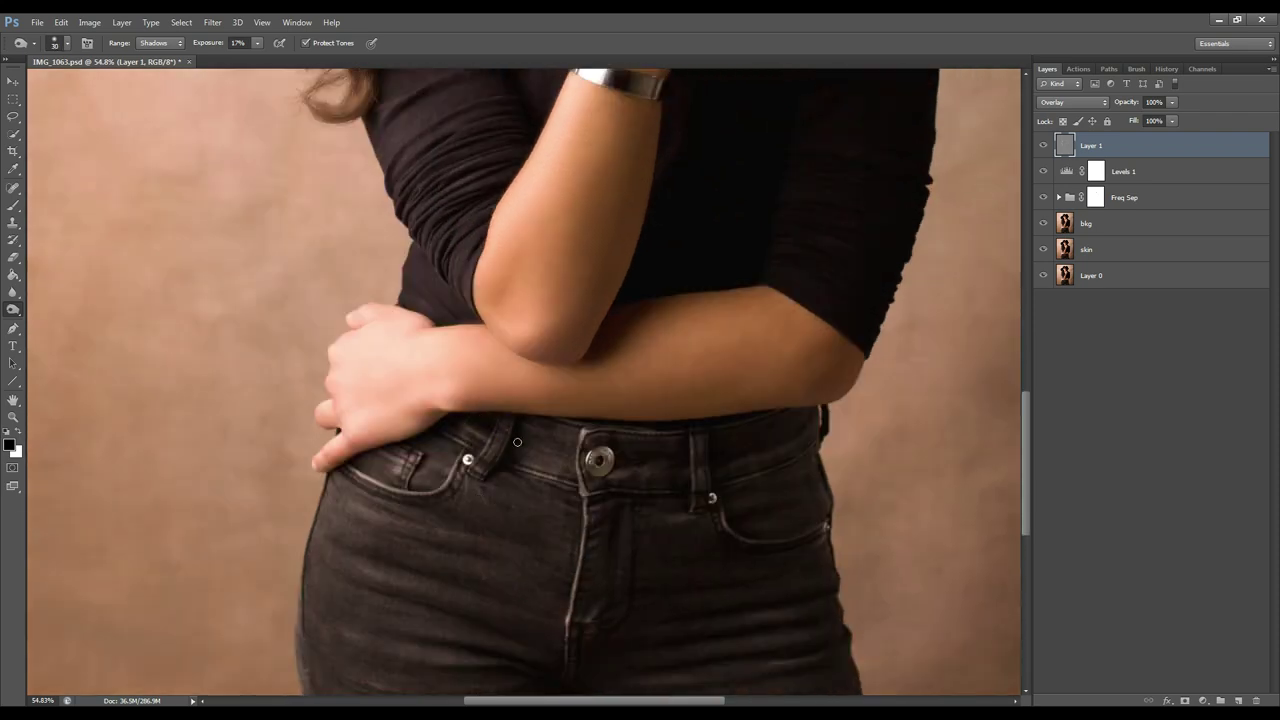
- Burn the shadows around the jeans' fly, pocket and thigh on the picture's right at 17% exposure
{"action": "left_click", "coordinate": [715, 460]}
{"action": "left_click", "coordinate": [751, 561]}
{"action": "left_click", "coordinate": [640, 530]}
{"action": "left_click", "coordinate": [655, 586]}
{"action": "left_click", "coordinate": [760, 601]}
{"action": "left_click", "coordinate": [800, 618]}
{"action": "key", "text": "bracketleft"}
{"action": "left_click", "coordinate": [650, 460]}
- Deepen the creases around the jeans' fly and right-hand thigh using a larger Burn brush
{"action": "key", "text": "bracketright"}
{"action": "key", "text": "bracketright"}
{"action": "key", "text": "bracketright"}
{"action": "left_click", "coordinate": [707, 467]}
{"action": "left_click", "coordinate": [658, 506]}
{"action": "left_click", "coordinate": [630, 540]}
{"action": "left_click", "coordinate": [689, 563]}
- Burn the creases across the jeans' thigh on the picture's left and the waistband beneath the hand
{"action": "left_click", "coordinate": [505, 500]}
{"action": "left_click_drag", "start_coordinate": [452, 556], "coordinate": [329, 529]}
{"action": "left_click_drag", "start_coordinate": [452, 580], "coordinate": [335, 556]}
{"action": "left_click_drag", "start_coordinate": [431, 615], "coordinate": [348, 586]}
{"action": "left_click", "coordinate": [330, 622]}
{"action": "key", "text": "bracketleft"}
{"action": "left_click", "coordinate": [454, 423]}
{"action": "left_click", "coordinate": [549, 418]}
- Burn the shadows on the waistband and both thighs down to the photo's lower edge
{"action": "left_click_drag", "start_coordinate": [345, 680], "coordinate": [462, 482]}
{"action": "left_click", "coordinate": [522, 432]}
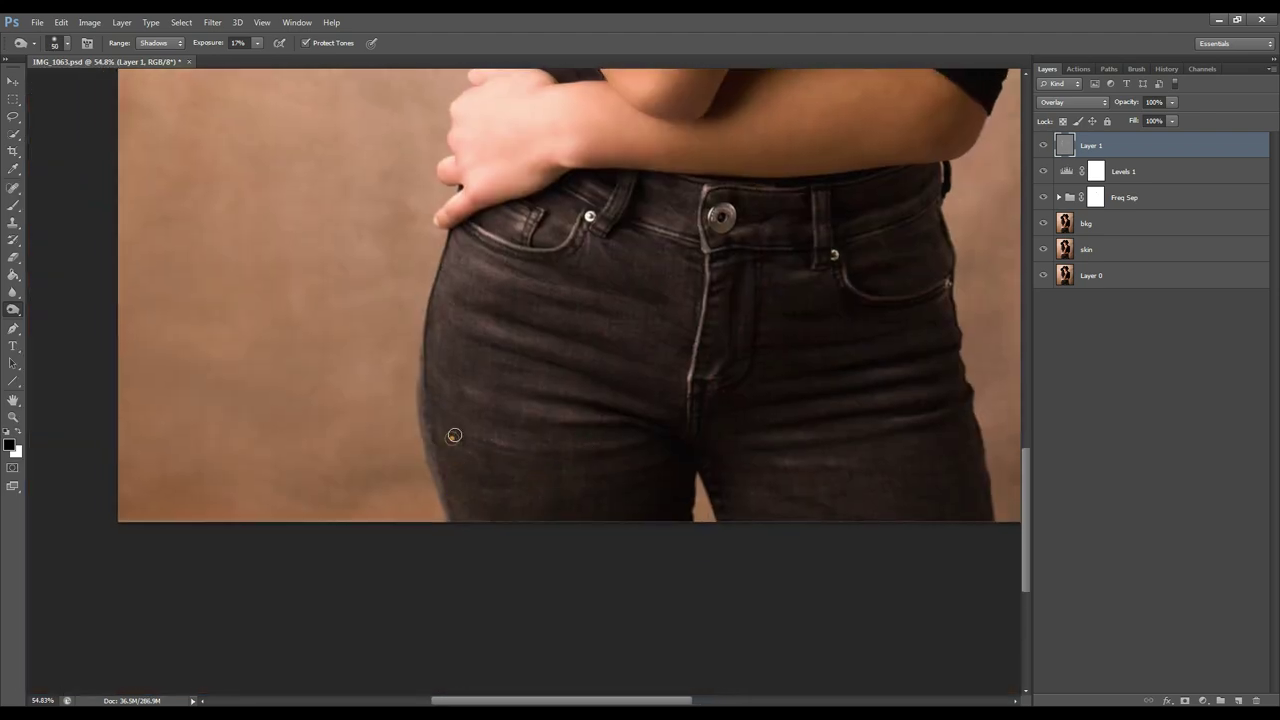
{"action": "left_click", "coordinate": [826, 443]}
{"action": "left_click", "coordinate": [441, 425]}
- Burn the sleeve folds of the raised arm with progressively smaller brush sizes
{"action": "left_click_drag", "start_coordinate": [686, 306], "coordinate": [500, 690]}
{"action": "key", "text": "bracketleft"}
{"action": "key", "text": "bracketleft"}
{"action": "key", "text": "bracketleft"}
{"action": "key", "text": "bracketleft"}
{"action": "key", "text": "bracketleft"}
{"action": "key", "text": "bracketleft"}
{"action": "key", "text": "bracketleft"}
{"action": "left_click_drag", "start_coordinate": [385, 477], "coordinate": [367, 490]}
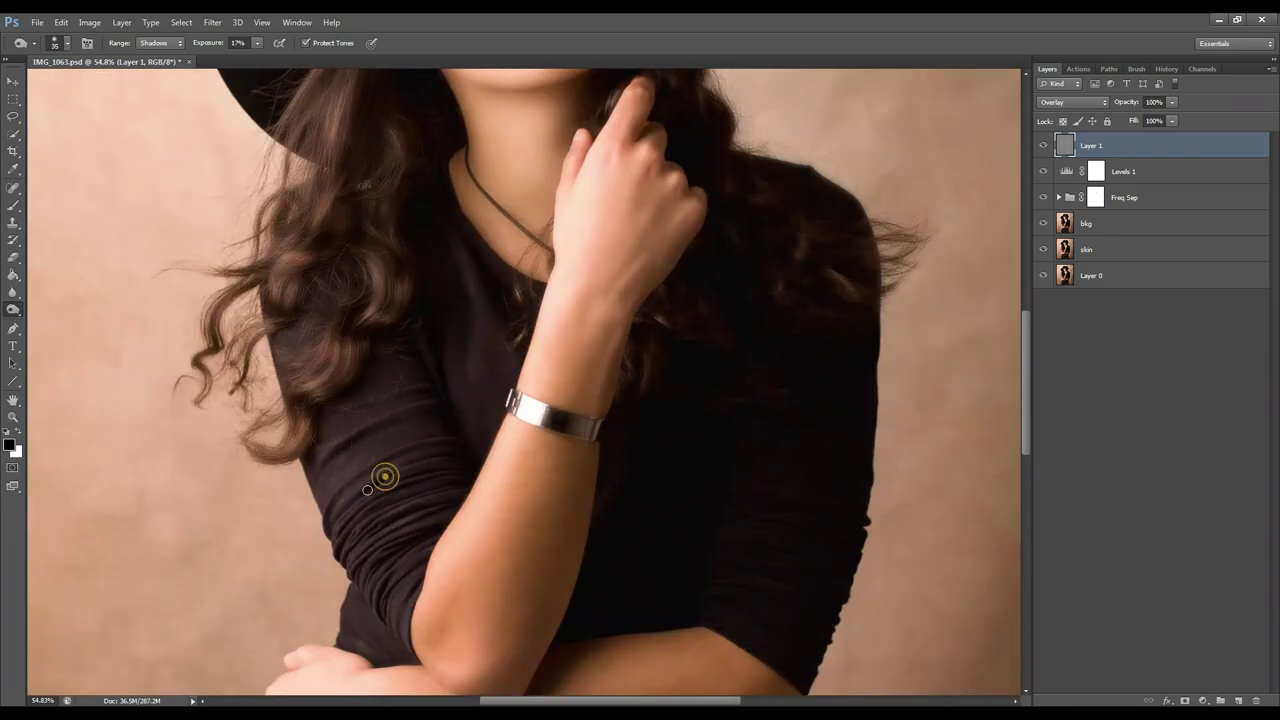
{"action": "key", "text": "bracketleft"}
{"action": "key", "text": "bracketleft"}
{"action": "key", "text": "bracketleft"}
{"action": "left_click", "coordinate": [390, 576]}
{"action": "left_click", "coordinate": [412, 589]}
{"action": "left_click", "coordinate": [393, 558]}
{"action": "left_click_drag", "start_coordinate": [414, 390], "coordinate": [371, 406]}
- Burn the shadows on the front of the black top and the folds of the opposite sleeve
{"action": "left_click", "coordinate": [773, 499]}
{"action": "left_click", "coordinate": [634, 475]}
{"action": "left_click", "coordinate": [843, 511]}
{"action": "left_click", "coordinate": [791, 579]}
{"action": "left_click", "coordinate": [754, 590]}
- Burn the shadows along both edges of the face and compare the result with Layer 1 hidden and shown
{"action": "scroll", "coordinate": [887, 188], "scroll_direction": "up", "scroll_amount": 5}
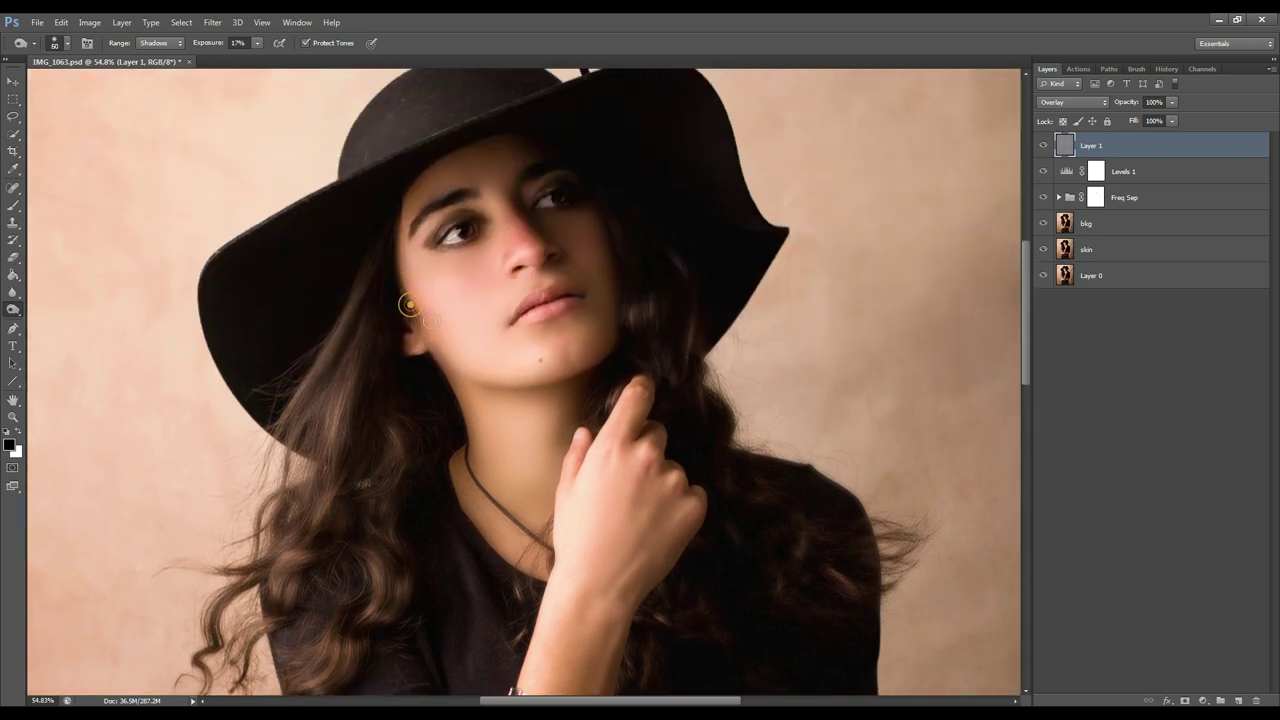
{"action": "left_click", "coordinate": [400, 289]}
{"action": "left_click", "coordinate": [607, 238]}
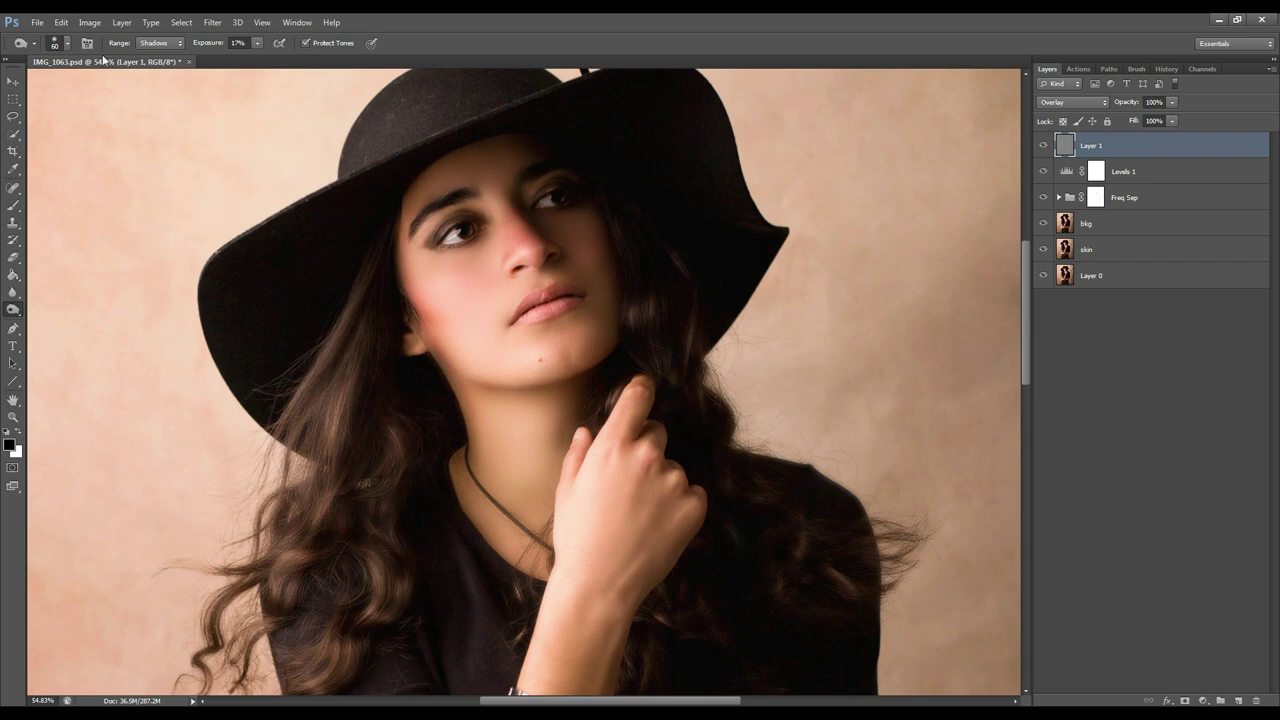
{"action": "left_click", "coordinate": [61, 22]}
{"action": "left_click", "coordinate": [90, 55]}
{"action": "left_click", "coordinate": [1043, 145]}
{"action": "left_click", "coordinate": [1043, 145]}
- Set the Burn range to Midtones and burn along the cheek and jawline
{"action": "left_click", "coordinate": [161, 43]}
{"action": "left_click", "coordinate": [155, 57]}
{"action": "left_click_drag", "start_coordinate": [400, 282], "coordinate": [468, 391]}
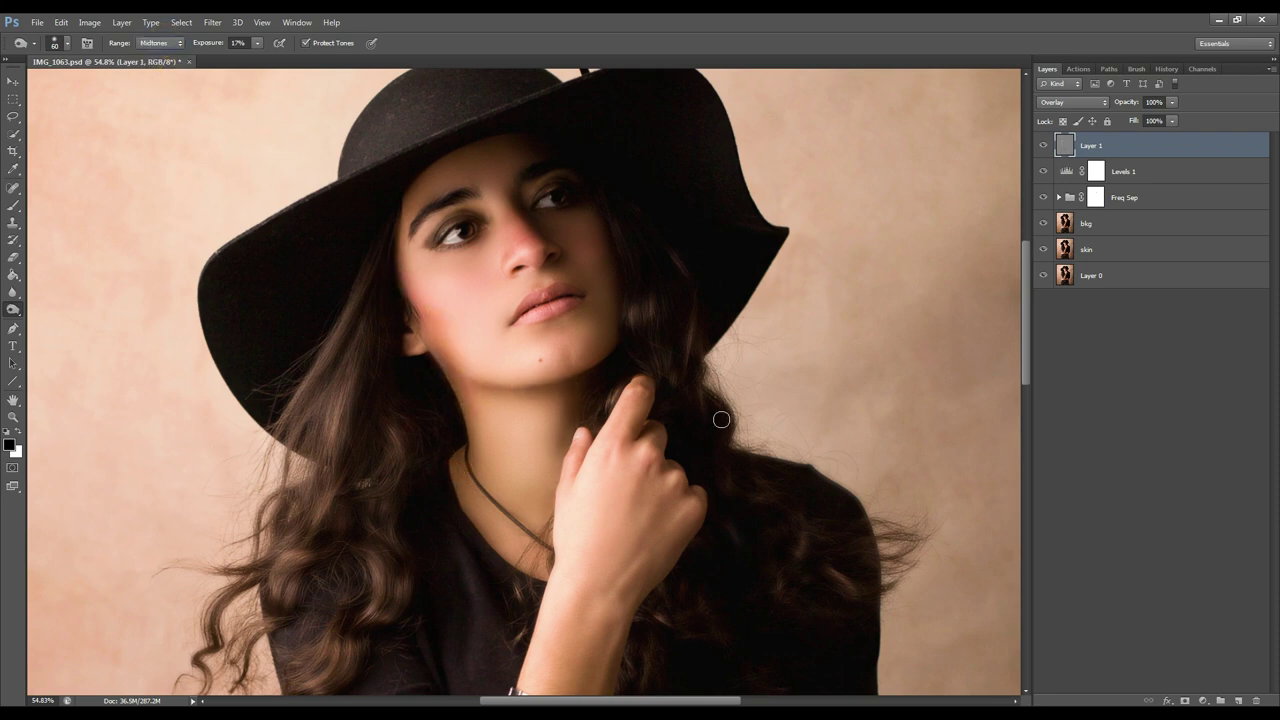
- Add a layer mask to Layer 1 and prepare the Brush tool with 55% opacity
{"action": "left_click", "coordinate": [13, 257]}
{"action": "left_click", "coordinate": [1185, 701]}
{"action": "left_click", "coordinate": [13, 205]}
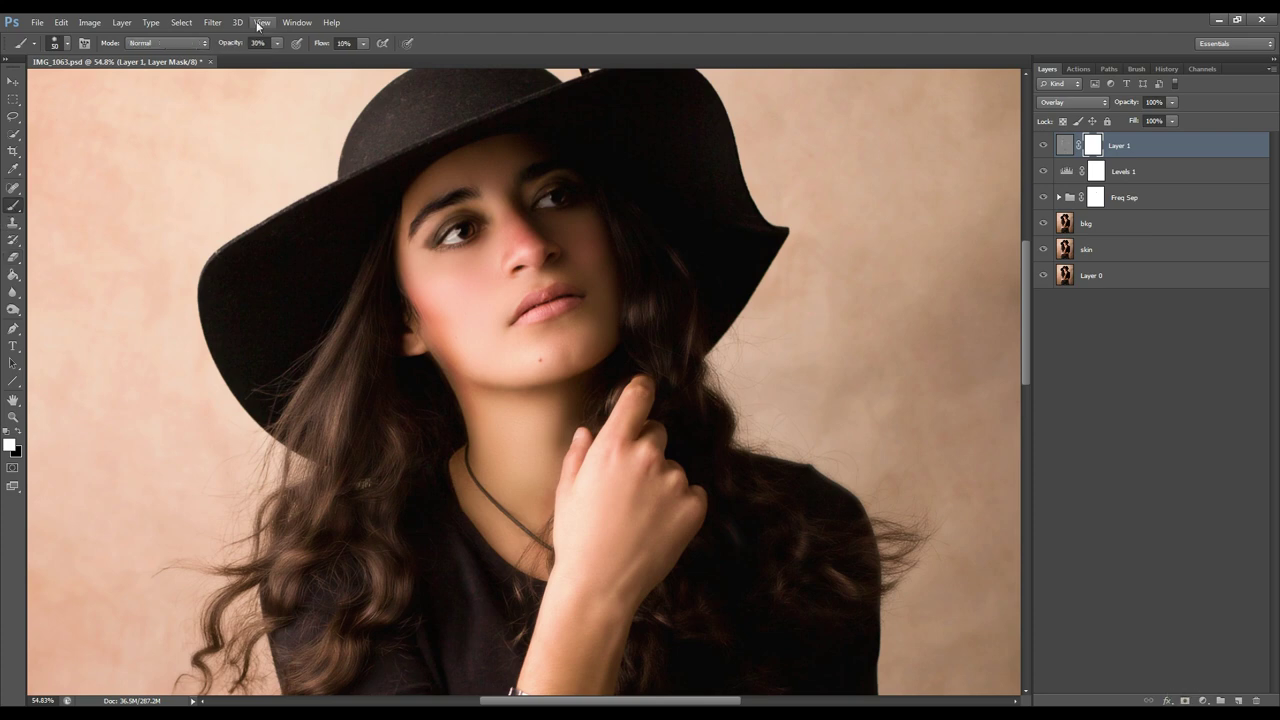
{"action": "key", "text": "5"}
{"action": "key", "text": "5"}
- Paint on Layer 1's mask along the cheek and jaw, compare the layer hidden and shown, and make black the foreground color
{"action": "scroll", "coordinate": [441, 318], "scroll_direction": "up", "scroll_amount": 5}
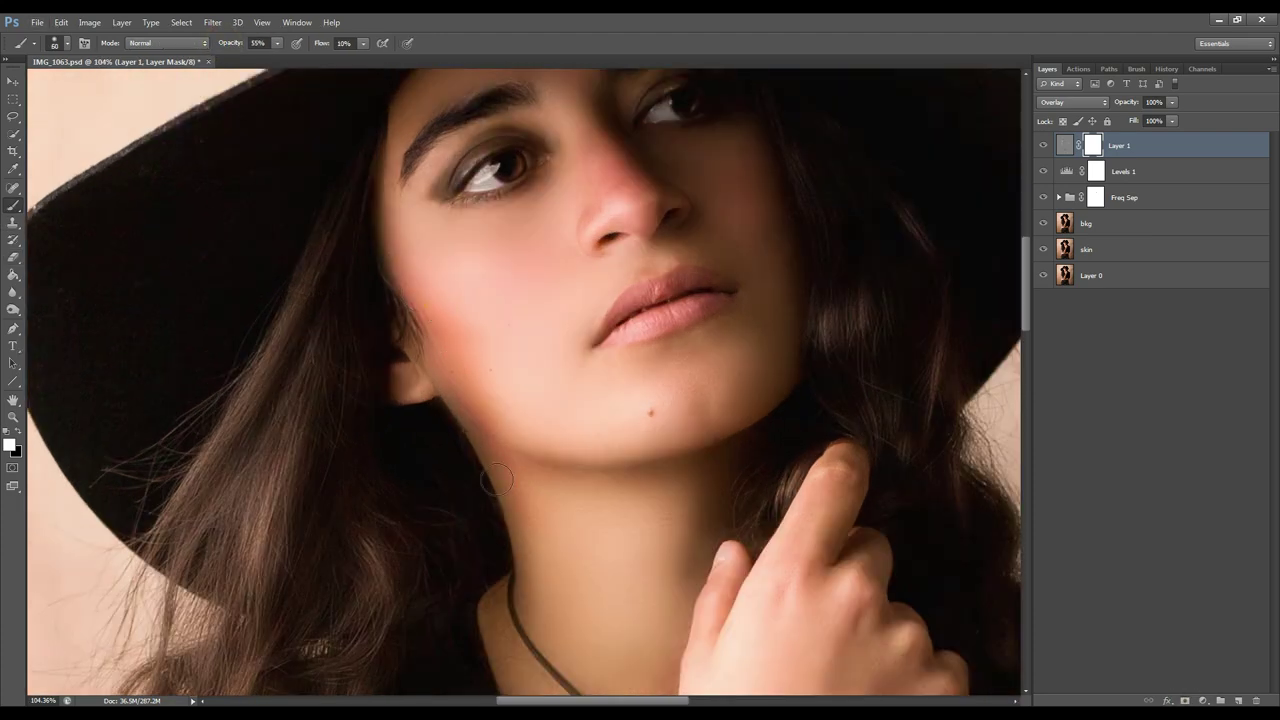
{"action": "left_click", "coordinate": [471, 423]}
{"action": "left_click", "coordinate": [451, 370]}
{"action": "left_click", "coordinate": [1044, 146]}
{"action": "left_click", "coordinate": [1044, 146]}
{"action": "key", "text": "x"}
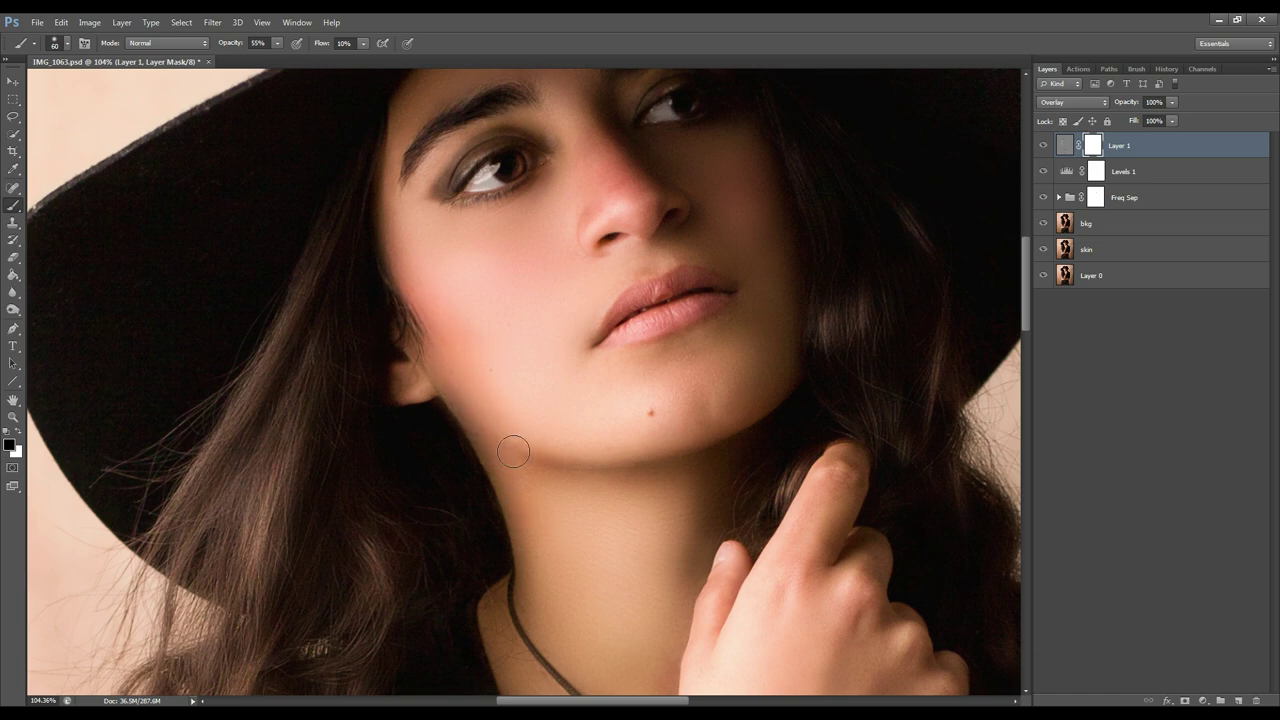
- Soften the burn on the face by painting black on Layer 1's mask, then review the whole portrait
{"action": "key", "text": "bracketleft"}
{"action": "key", "text": "bracketleft"}
{"action": "key", "text": "bracketleft"}
{"action": "scroll", "coordinate": [814, 205], "scroll_direction": "up", "scroll_amount": 1}
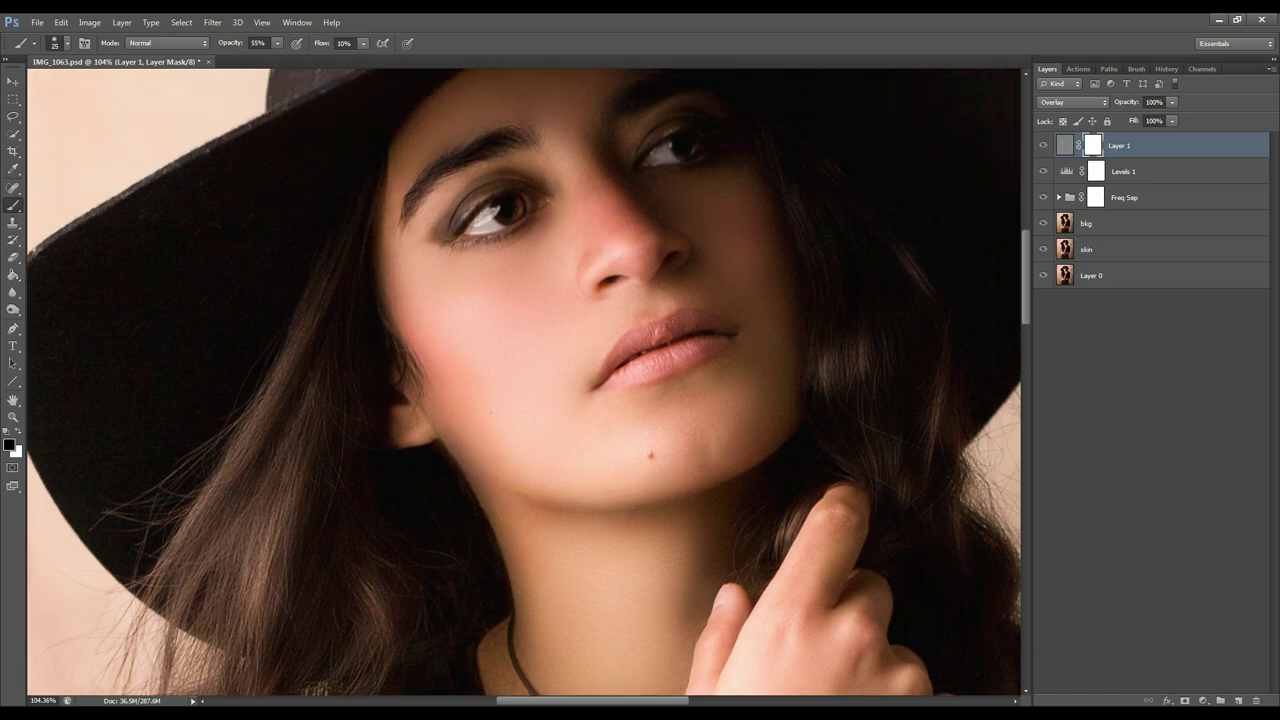
{"action": "scroll", "coordinate": [840, 232], "scroll_direction": "down", "scroll_amount": 11}
{"action": "scroll", "coordinate": [911, 434], "scroll_direction": "up", "scroll_amount": 4}
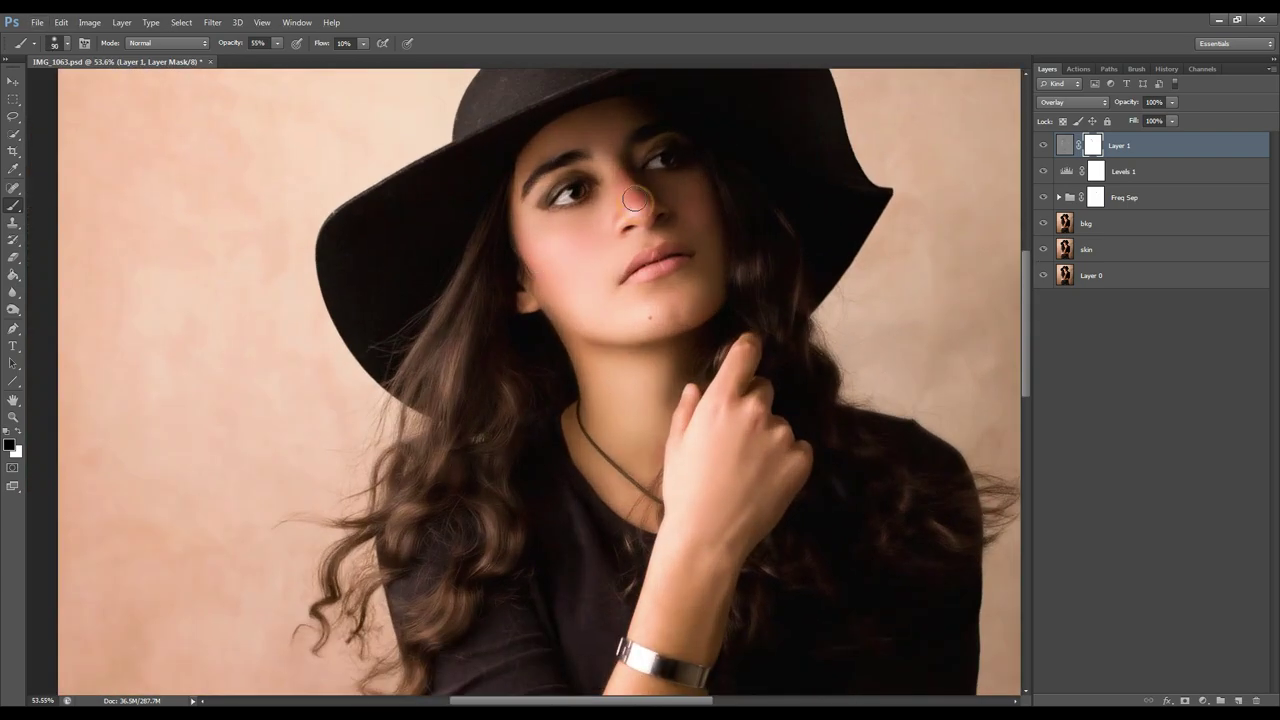
{"action": "scroll", "coordinate": [680, 230], "scroll_direction": "up", "scroll_amount": 1}
{"action": "scroll", "coordinate": [697, 166], "scroll_direction": "down", "scroll_amount": 2}
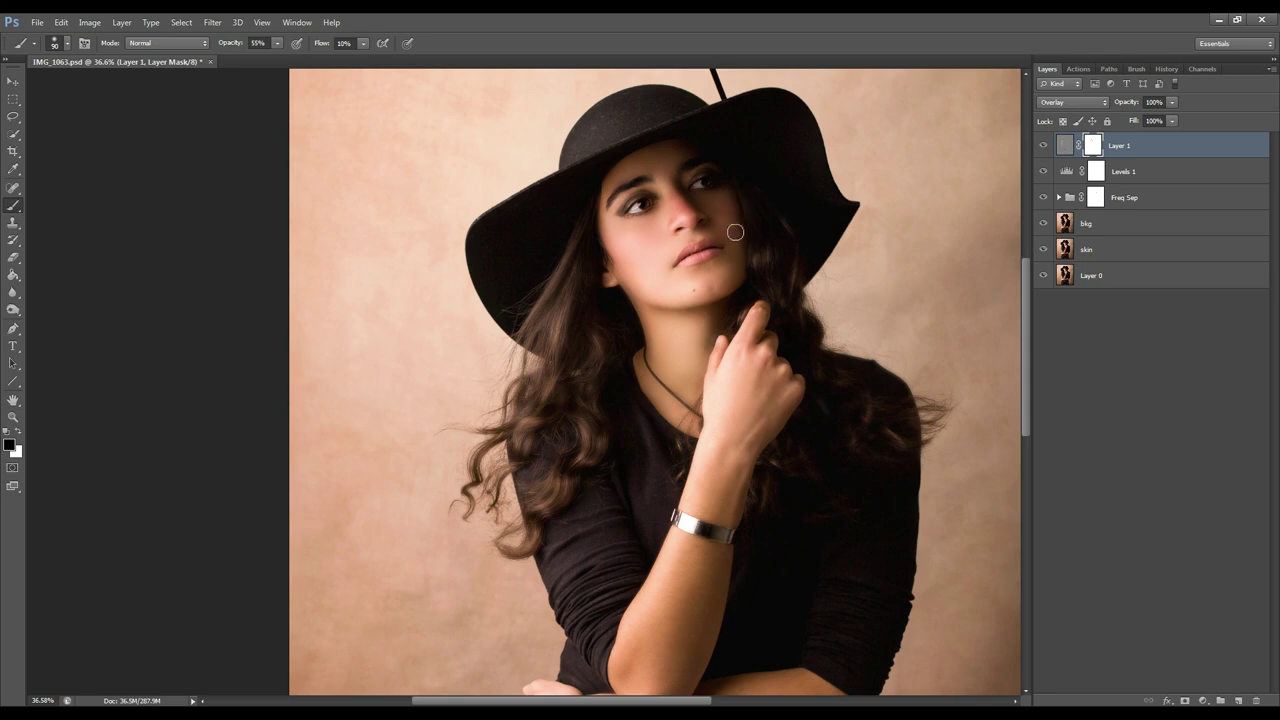
{"action": "scroll", "coordinate": [943, 180], "scroll_direction": "down", "scroll_amount": 2}
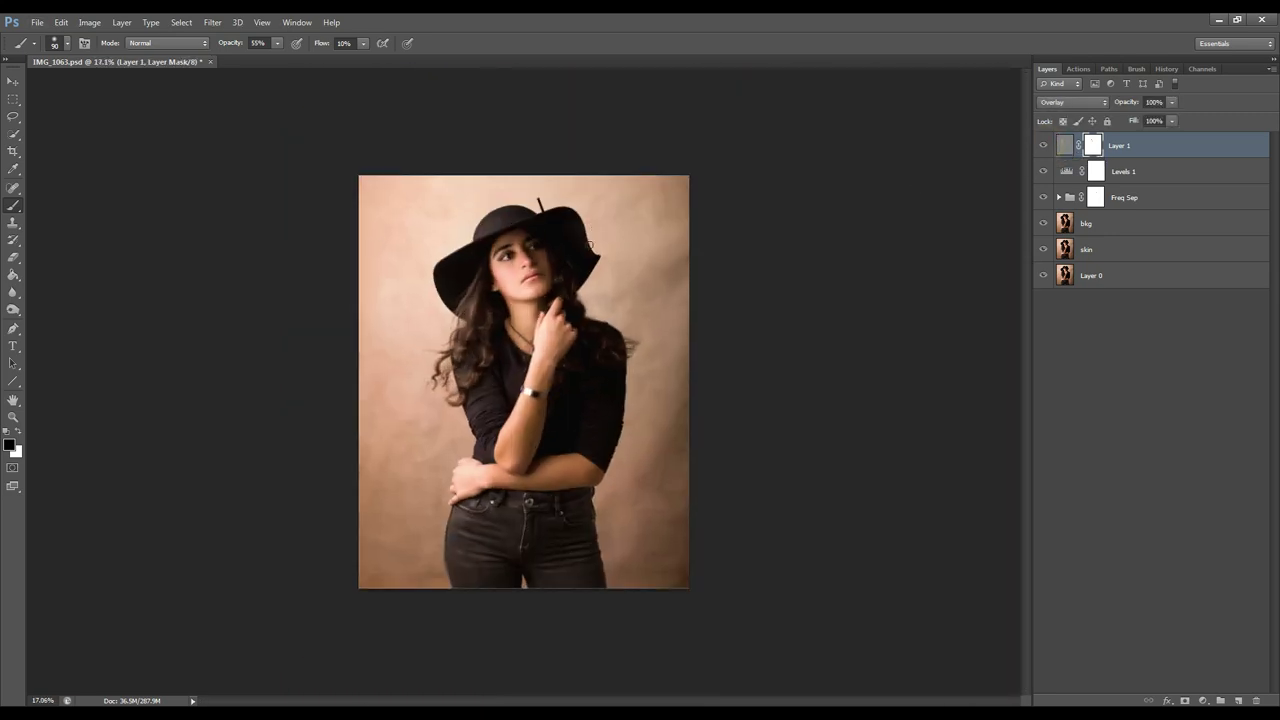
{"action": "scroll", "coordinate": [882, 199], "scroll_direction": "up", "scroll_amount": 1}
{"action": "scroll", "coordinate": [882, 199], "scroll_direction": "down", "scroll_amount": 1}
- Duplicate Layer 1 and touch up the original Layer 1's mask over the nose
{"action": "key", "text": "ctrl+j"}
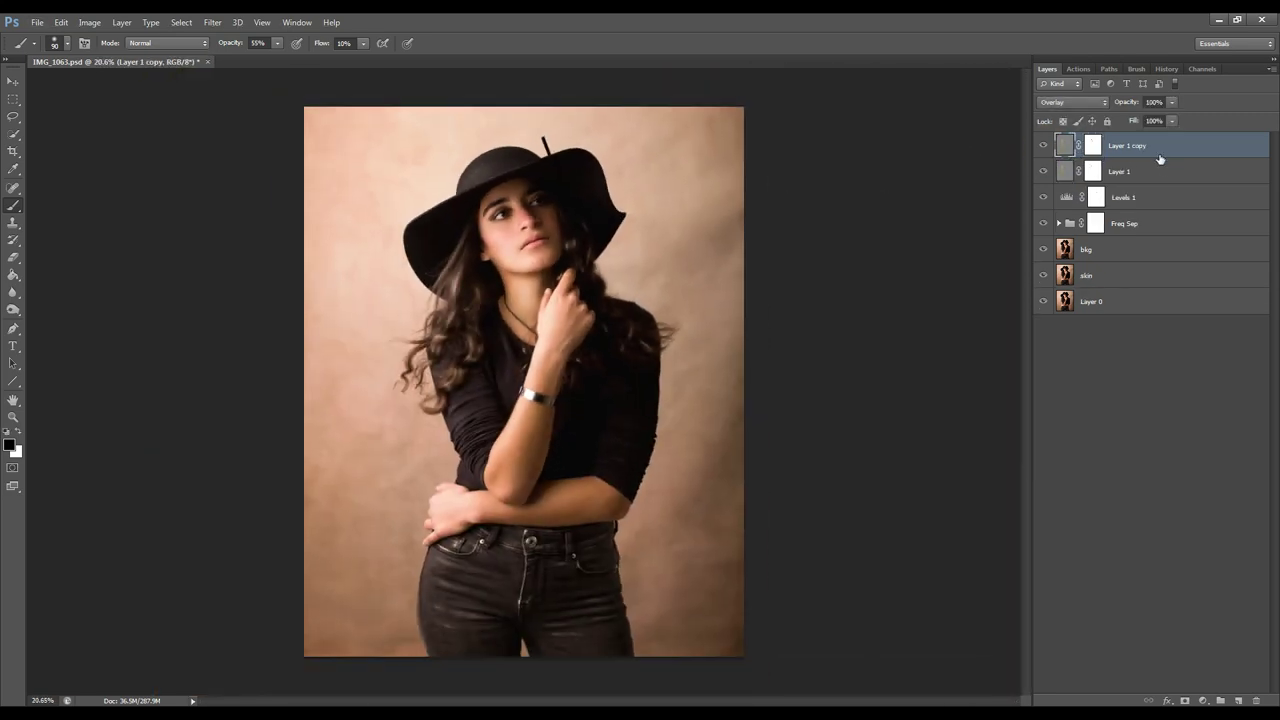
{"action": "left_click_drag", "start_coordinate": [1127, 102], "coordinate": [1105, 106]}
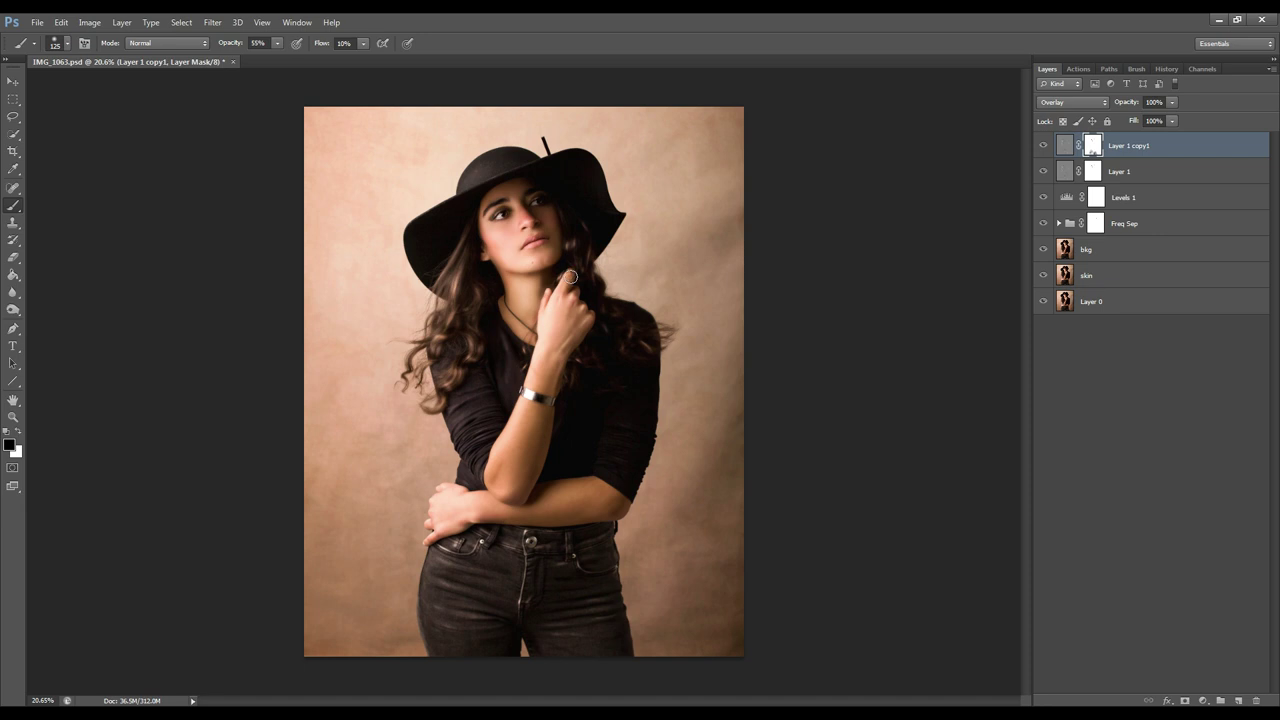
{"action": "left_click", "coordinate": [1097, 171]}
{"action": "key", "text": "ctrl+plus"}
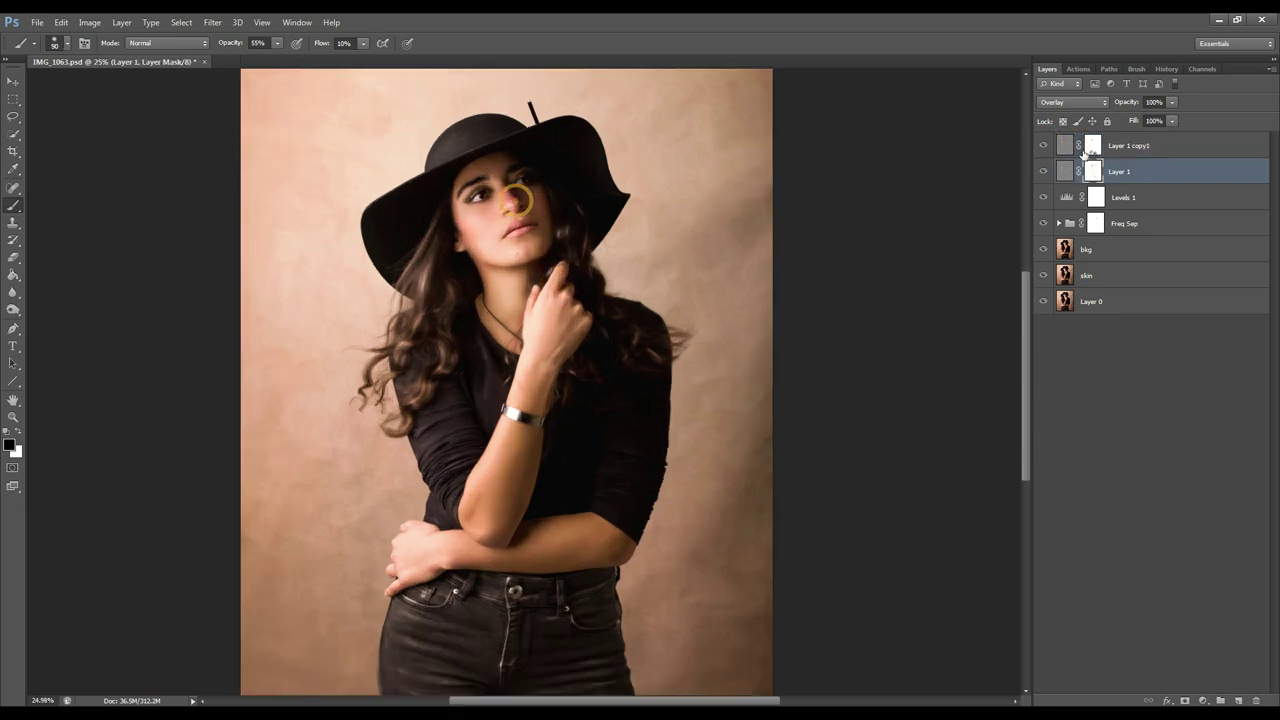
- Compare the portrait with the duplicated layer, Layer 1 copy1, hidden and shown
{"action": "key", "text": "alt+bracketright"}
{"action": "left_click", "coordinate": [1044, 146]}
{"action": "left_click", "coordinate": [1044, 146]}
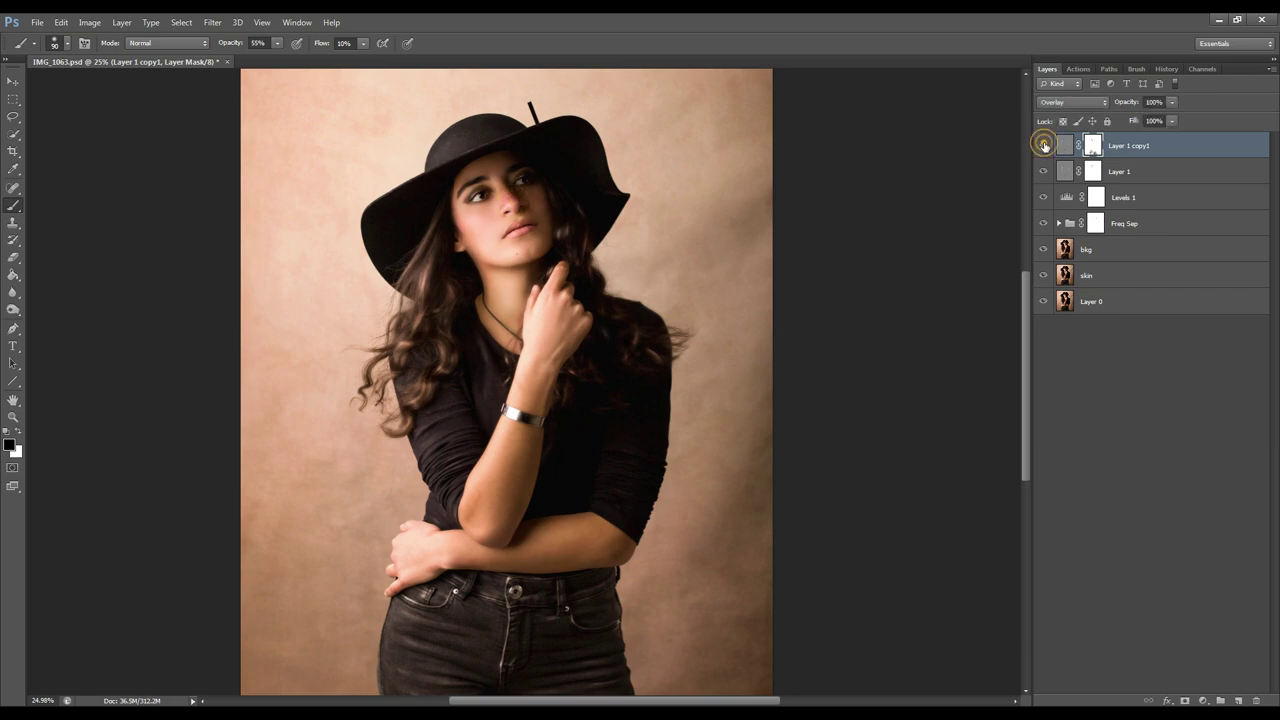
{"action": "left_click", "coordinate": [1044, 146]}
{"action": "left_click", "coordinate": [1044, 146]}
{"action": "left_click", "coordinate": [1044, 146]}
{"action": "left_click", "coordinate": [1044, 146]}
- Set the brush flow to 36% and size to 250, and paint black over the jeans on Layer 1 copy1's mask
{"action": "left_click_drag", "start_coordinate": [320, 49], "coordinate": [346, 49]}
{"action": "key", "text": "bracketright"}
{"action": "key", "text": "bracketright"}
{"action": "key", "text": "bracketright"}
{"action": "key", "text": "bracketright"}
{"action": "key", "text": "bracketright"}
{"action": "key", "text": "bracketright"}
{"action": "scroll", "coordinate": [425, 638], "scroll_direction": "down", "scroll_amount": 1}
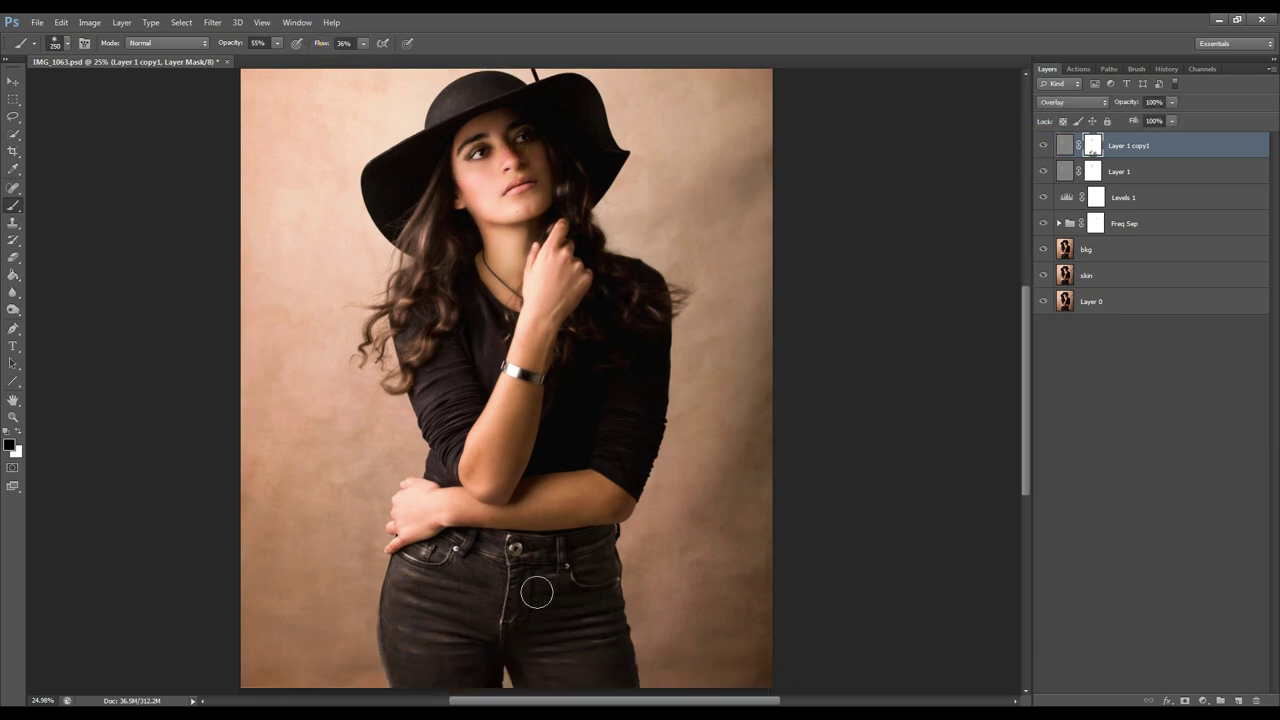
{"action": "mouse_move", "coordinate": [537, 592]}
{"action": "left_mouse_down"}
{"action": "mouse_move", "coordinate": [612, 581]}
{"action": "mouse_move", "coordinate": [612, 640]}
{"action": "mouse_move", "coordinate": [581, 697]}
{"action": "mouse_move", "coordinate": [542, 613]}
{"action": "left_mouse_up"}
{"action": "mouse_move", "coordinate": [560, 651]}
{"action": "left_mouse_down"}
{"action": "mouse_move", "coordinate": [539, 651]}
{"action": "mouse_move", "coordinate": [403, 559]}
{"action": "left_mouse_up"}
{"action": "left_click", "coordinate": [1043, 146]}
{"action": "left_click", "coordinate": [1043, 146]}
- Paint black over the forearms and elbows on the masks of Layer 1 and its copy with a size 150 brush
{"action": "key", "text": "bracketleft"}
{"action": "key", "text": "bracketleft"}
{"action": "key", "text": "bracketleft"}
{"action": "left_click", "coordinate": [1090, 171]}
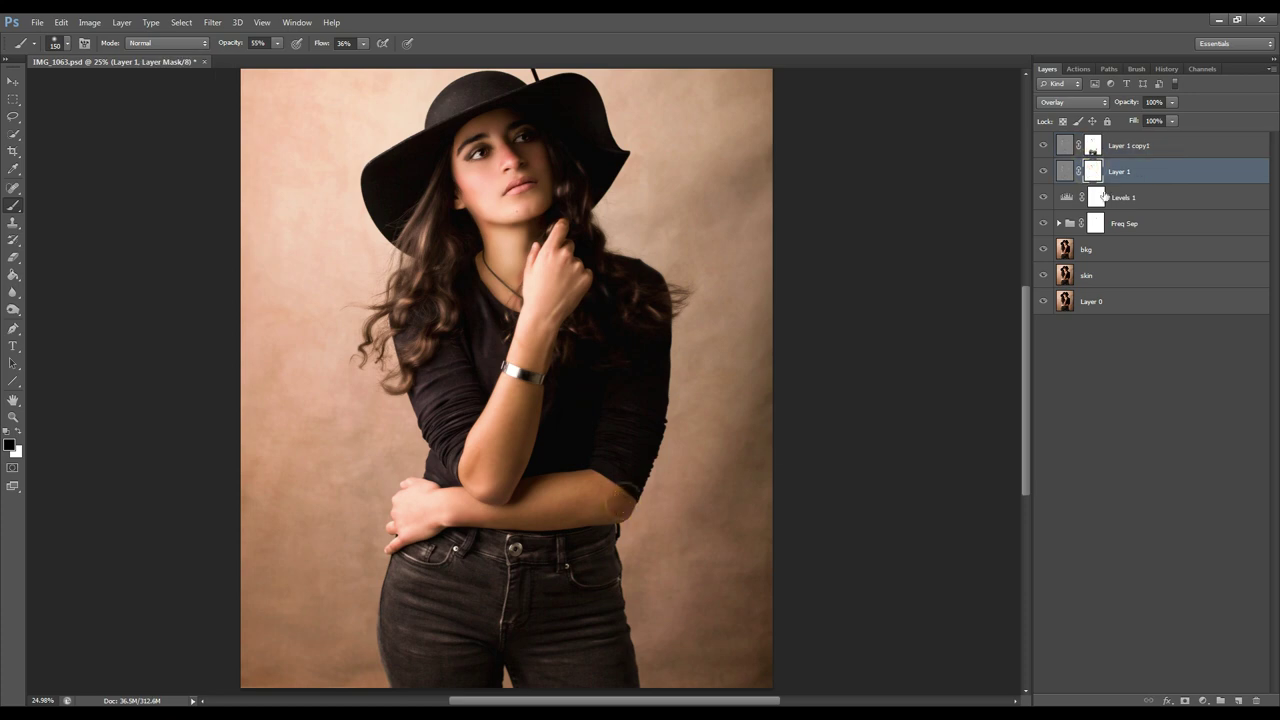
{"action": "left_click", "coordinate": [1093, 146]}
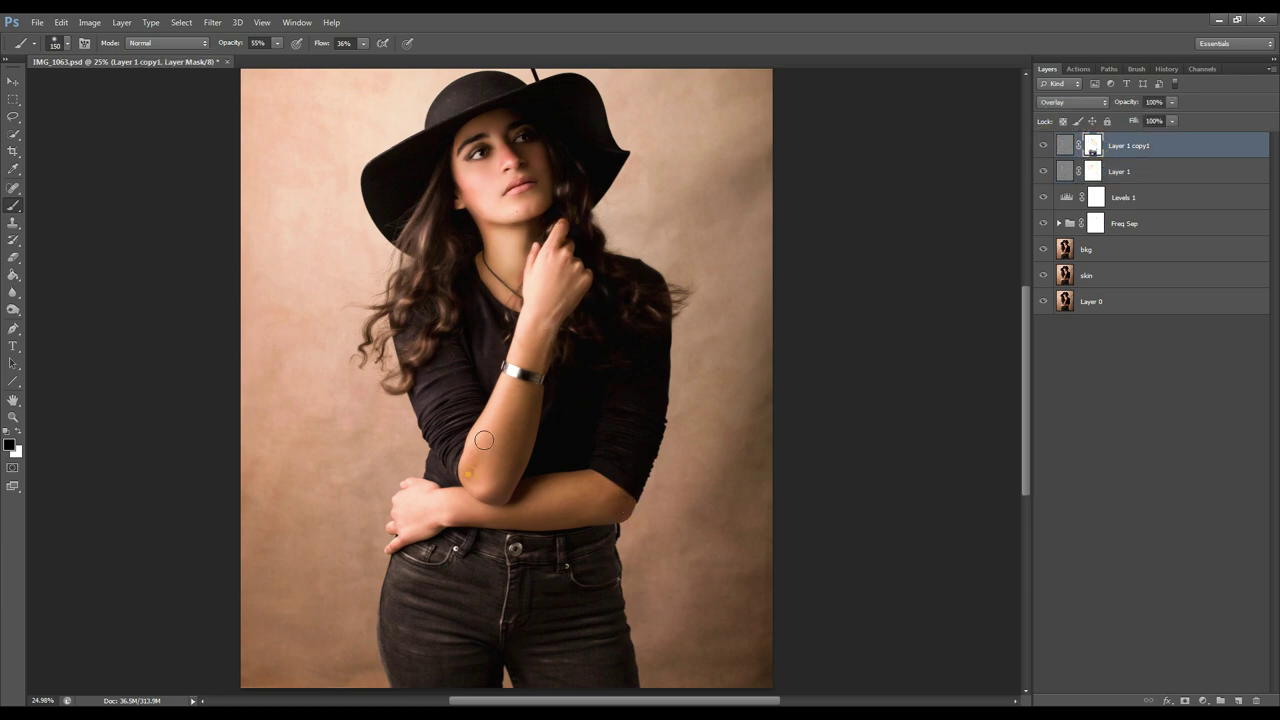
{"action": "left_click", "coordinate": [1043, 146]}
{"action": "left_click", "coordinate": [1043, 146]}
- Refine the face on the masks of Layer 1 copy1 and Layer 1 with a small brush, and save the document
{"action": "scroll", "coordinate": [566, 169], "scroll_direction": "up", "scroll_amount": 1}
{"action": "scroll", "coordinate": [521, 144], "scroll_direction": "up", "scroll_amount": 8}
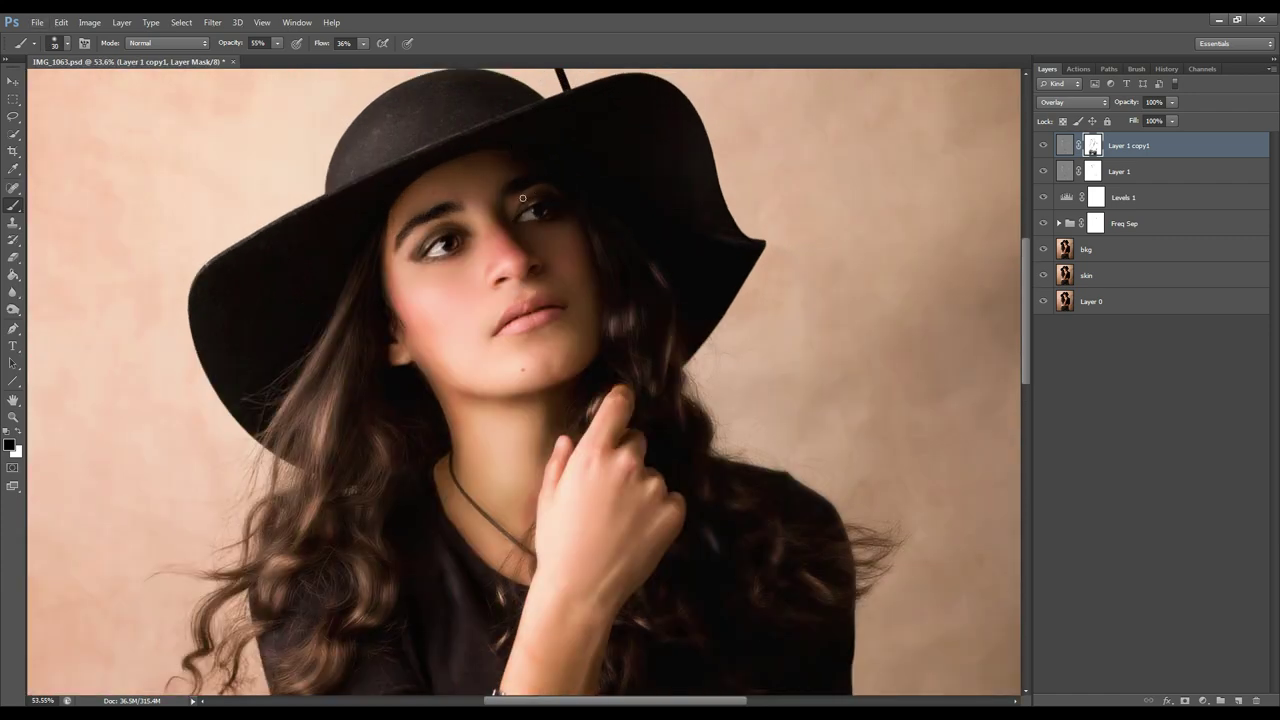
{"action": "key", "text": "alt+bracketleft"}
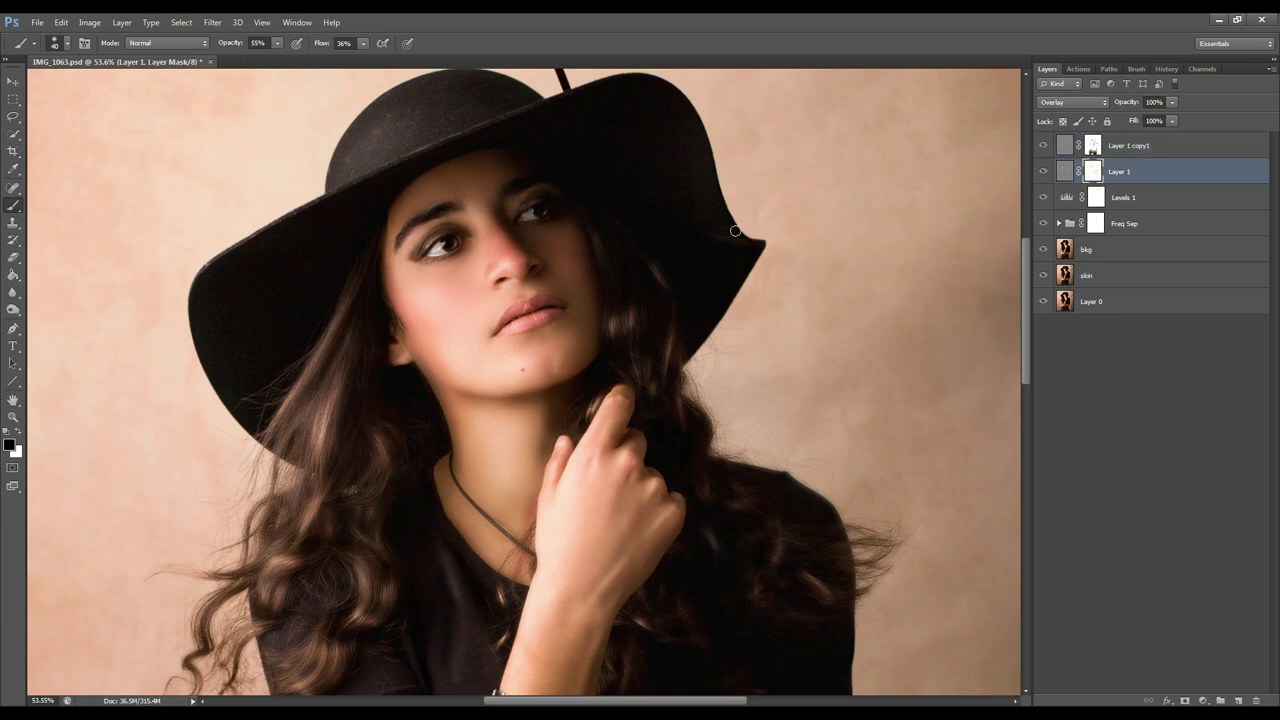
{"action": "key", "text": "ctrl+s"}
{"action": "scroll", "coordinate": [620, 275], "scroll_direction": "down", "scroll_amount": 4}
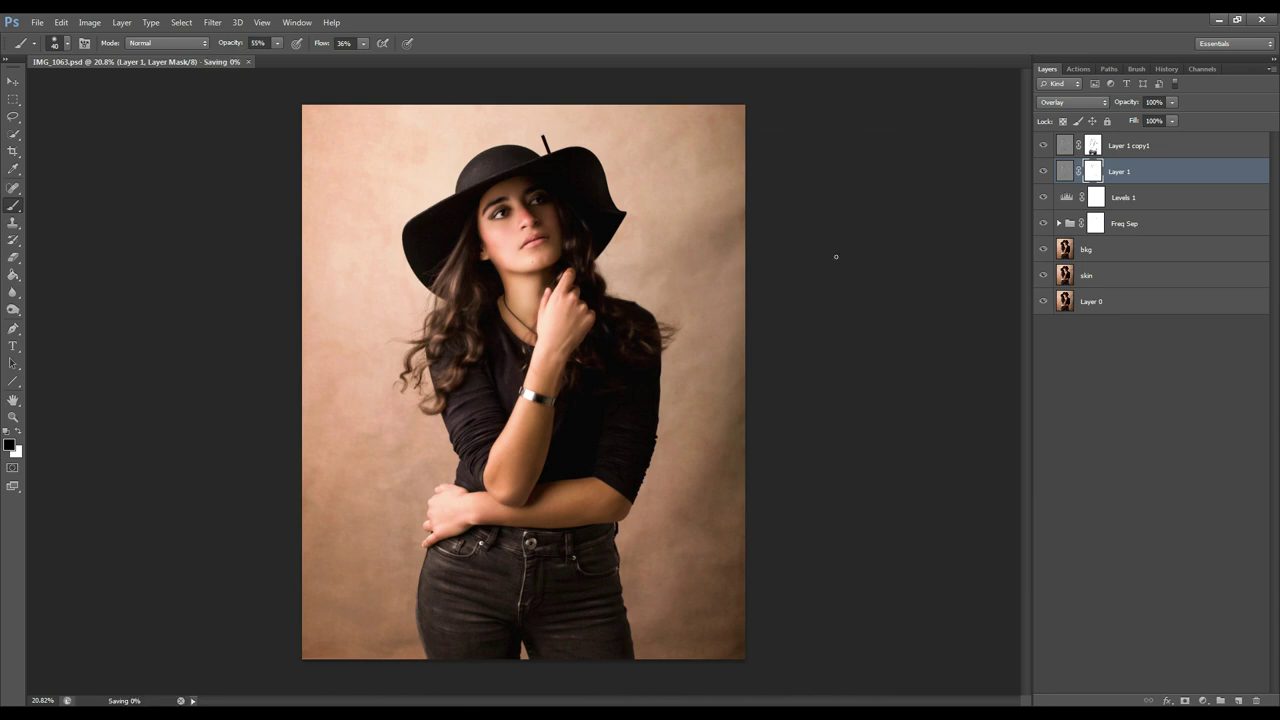
- Add a Curves adjustment layer on top that darkens the image, pulling the midtones down to an output of 115
{"action": "left_click", "coordinate": [1202, 700]}
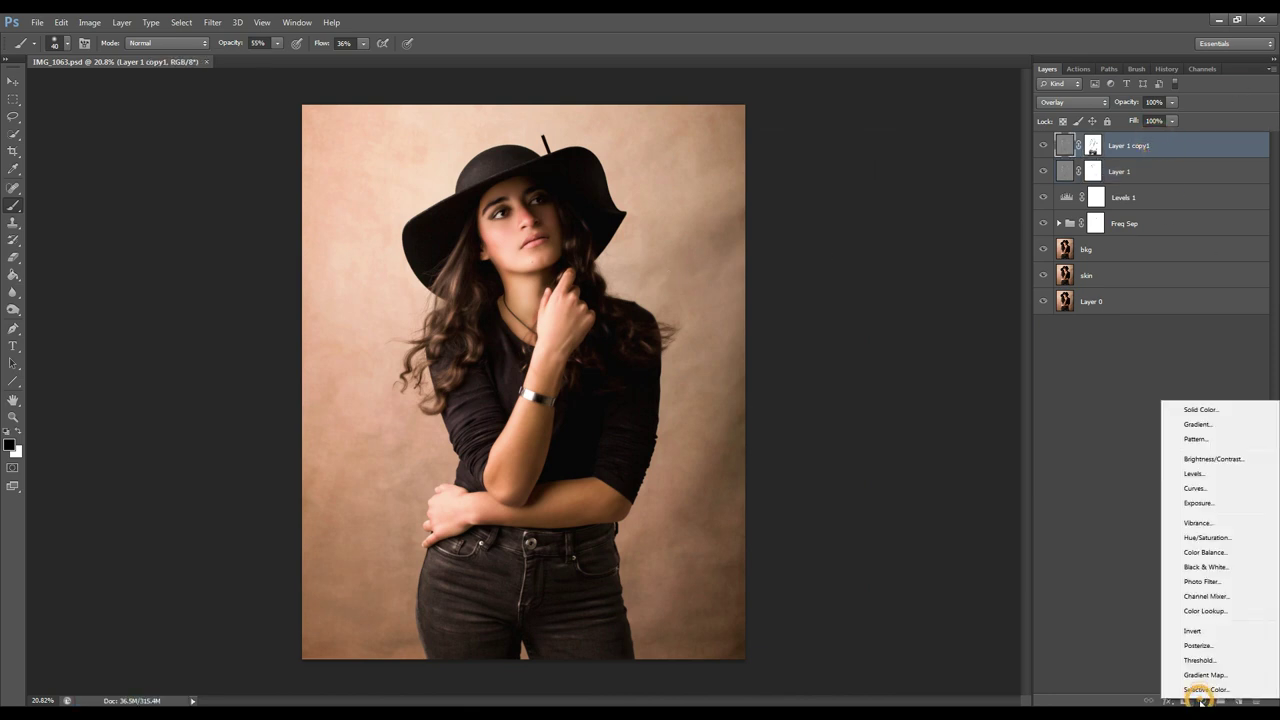
{"action": "left_click", "coordinate": [1214, 489]}
{"action": "left_click_drag", "start_coordinate": [1000, 296], "coordinate": [999, 316]}
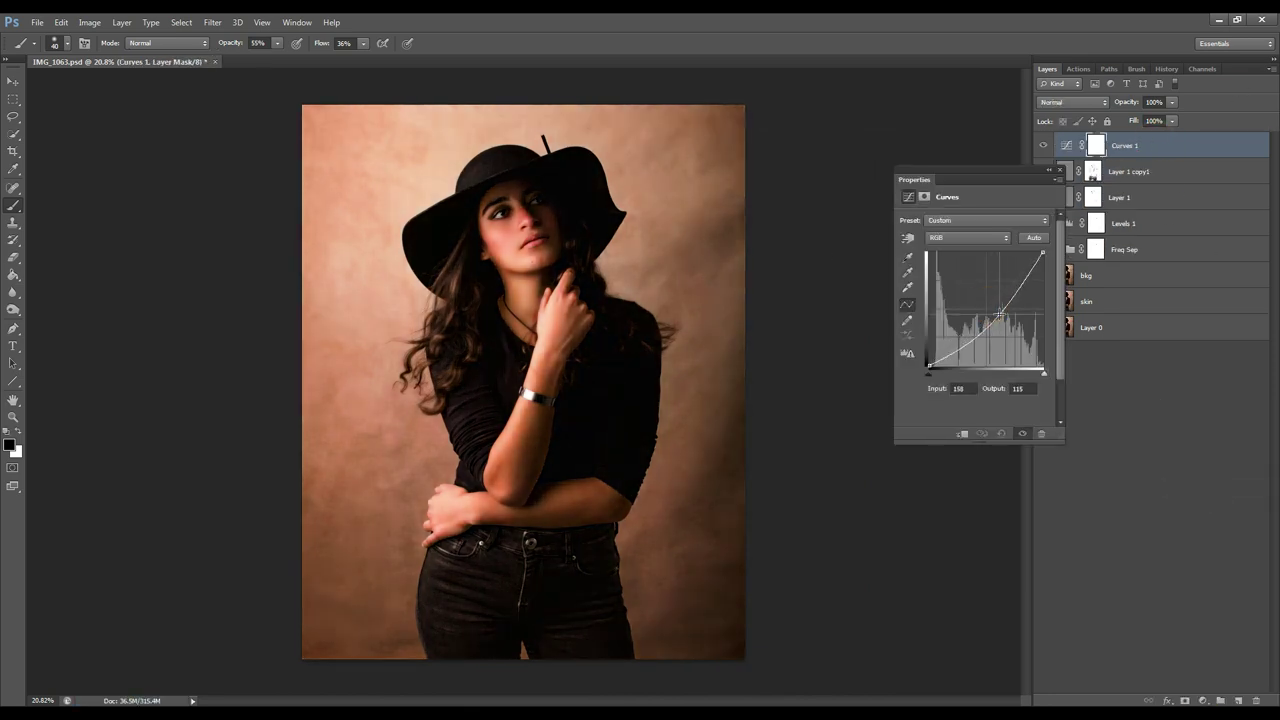
{"action": "left_click", "coordinate": [1059, 170]}
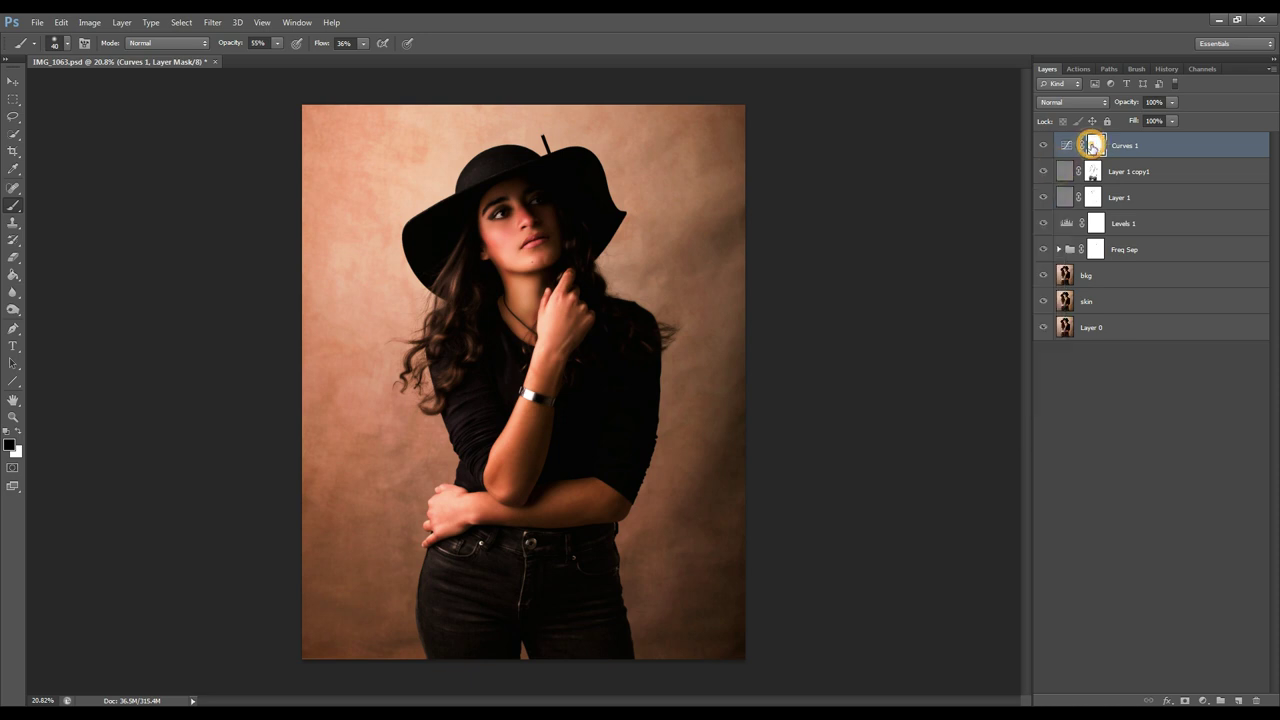
- Invert the darkening Curves layer's mask to black and rename the layer "shadows"
{"action": "key", "text": "ctrl+i"}
{"action": "type", "text": "sha"}
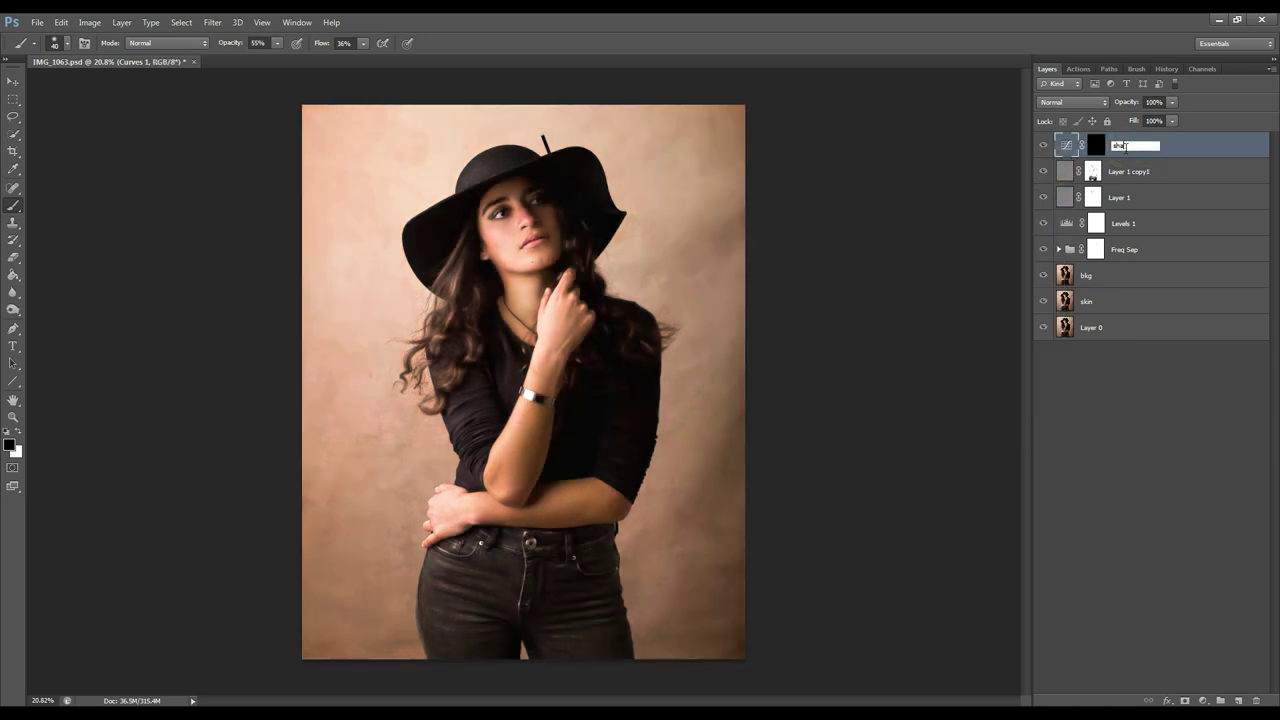
{"action": "type", "text": "dows"}
{"action": "key", "text": "Return"}
- Add another Curves adjustment layer that brightens the image, raising input 118 to output 146
{"action": "left_click", "coordinate": [1203, 700]}
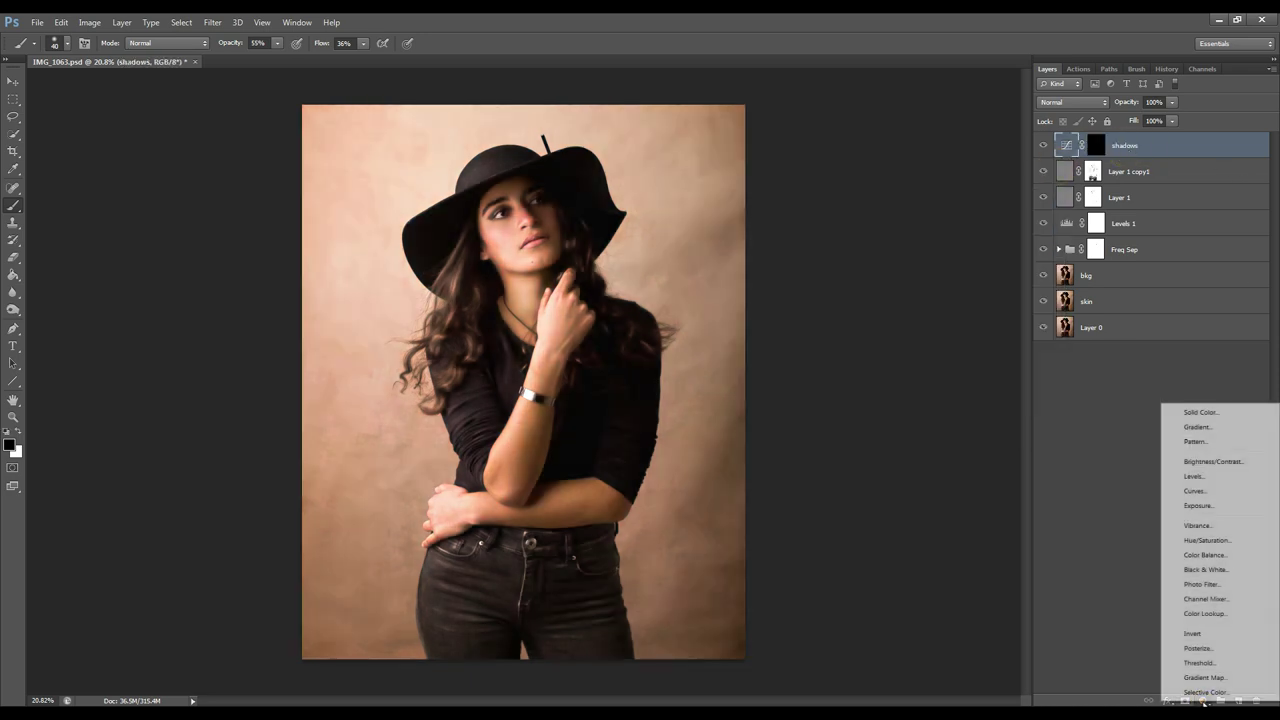
{"action": "left_click", "coordinate": [1238, 494]}
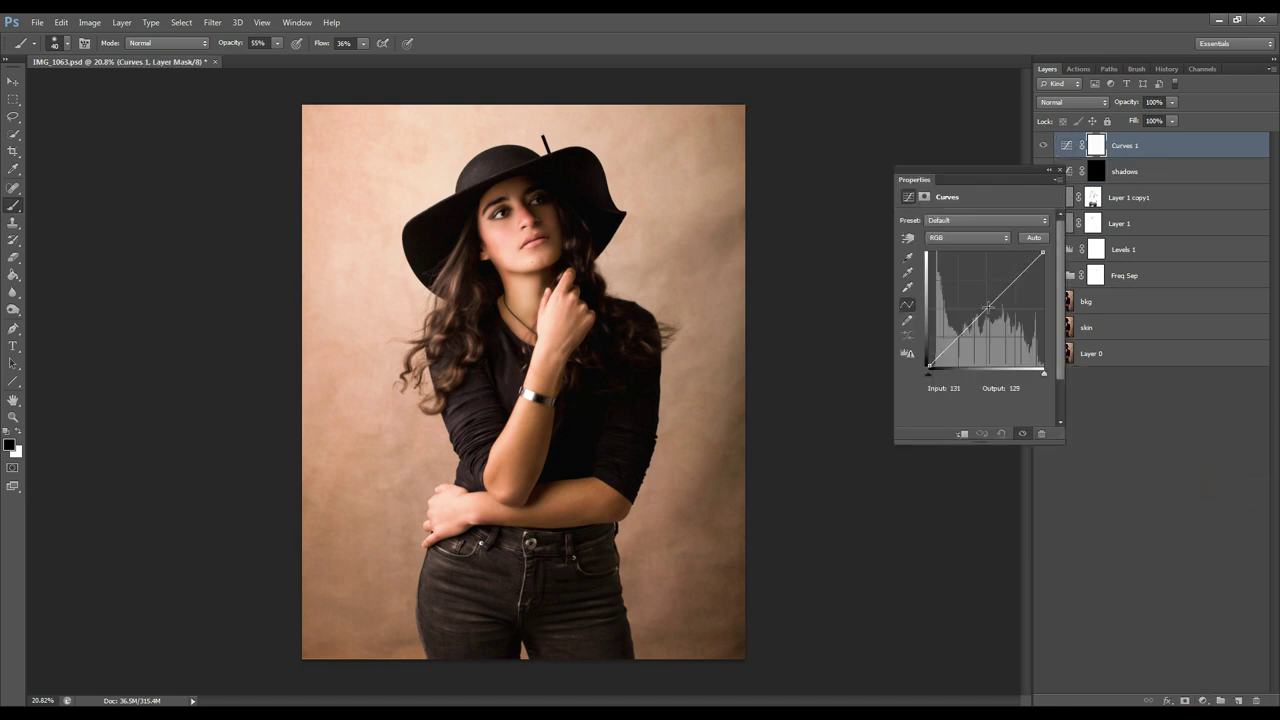
{"action": "left_click_drag", "start_coordinate": [982, 312], "coordinate": [982, 301]}
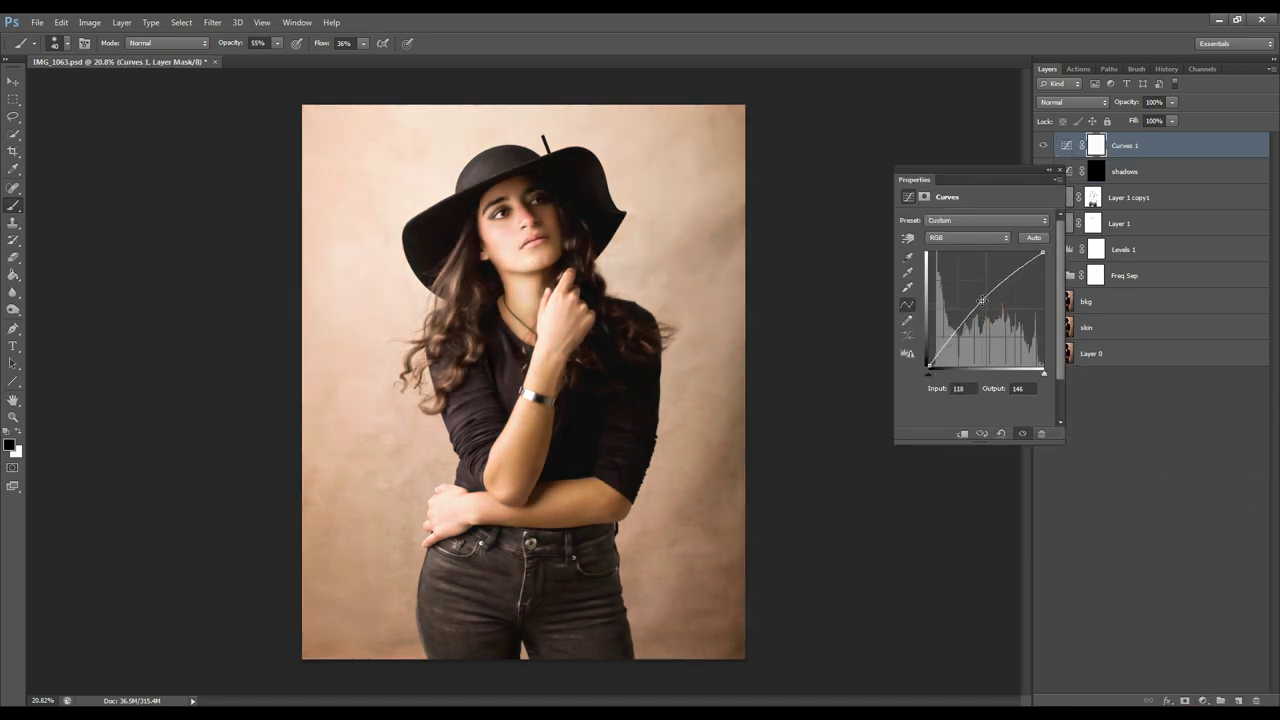
{"action": "left_click", "coordinate": [1059, 170]}
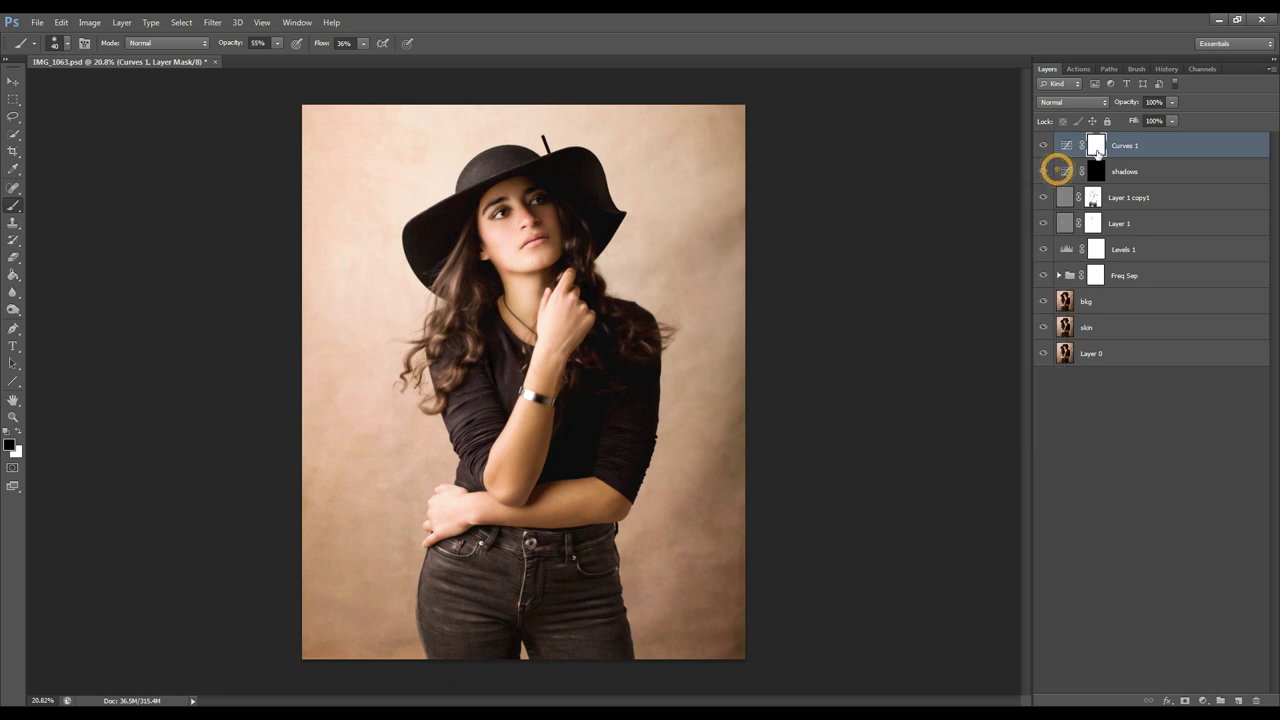
- Invert the brightening Curves layer's mask to black and rename the layer "highlights"
{"action": "key", "text": "ctrl+i"}
{"action": "double_click", "coordinate": [1125, 145]}
{"action": "type", "text": "highlights"}
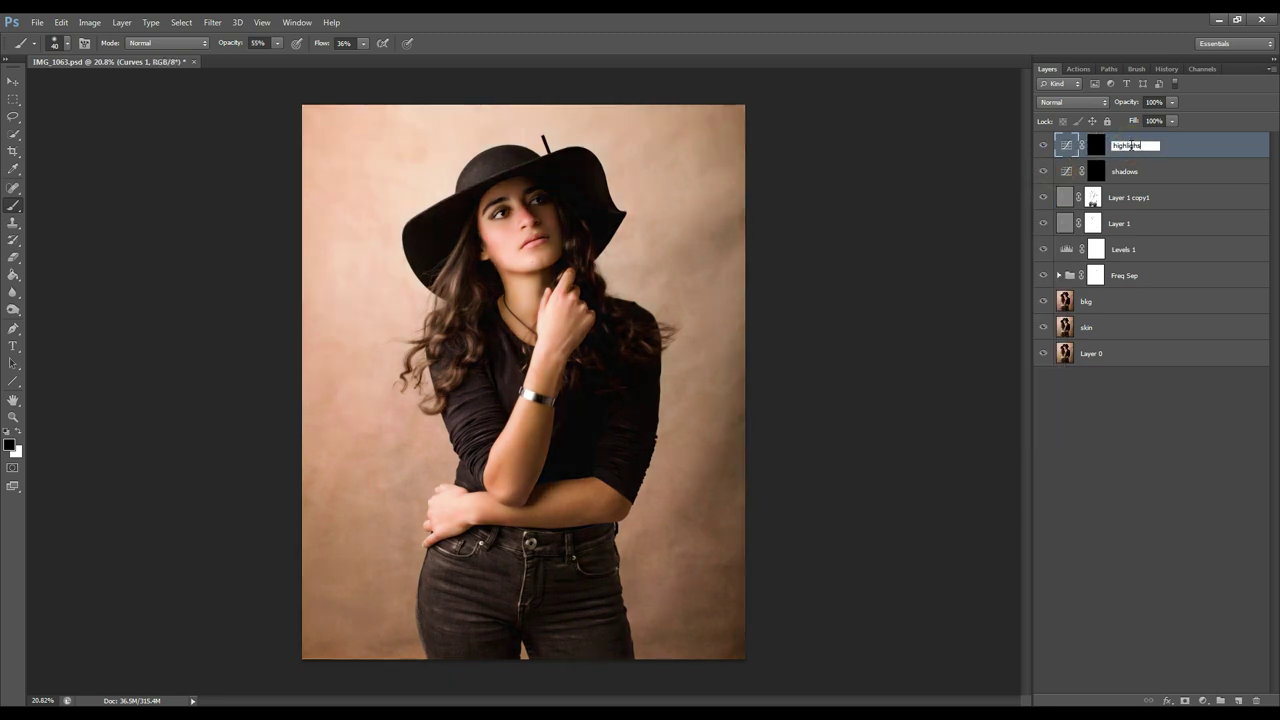
{"action": "key", "text": "Return"}
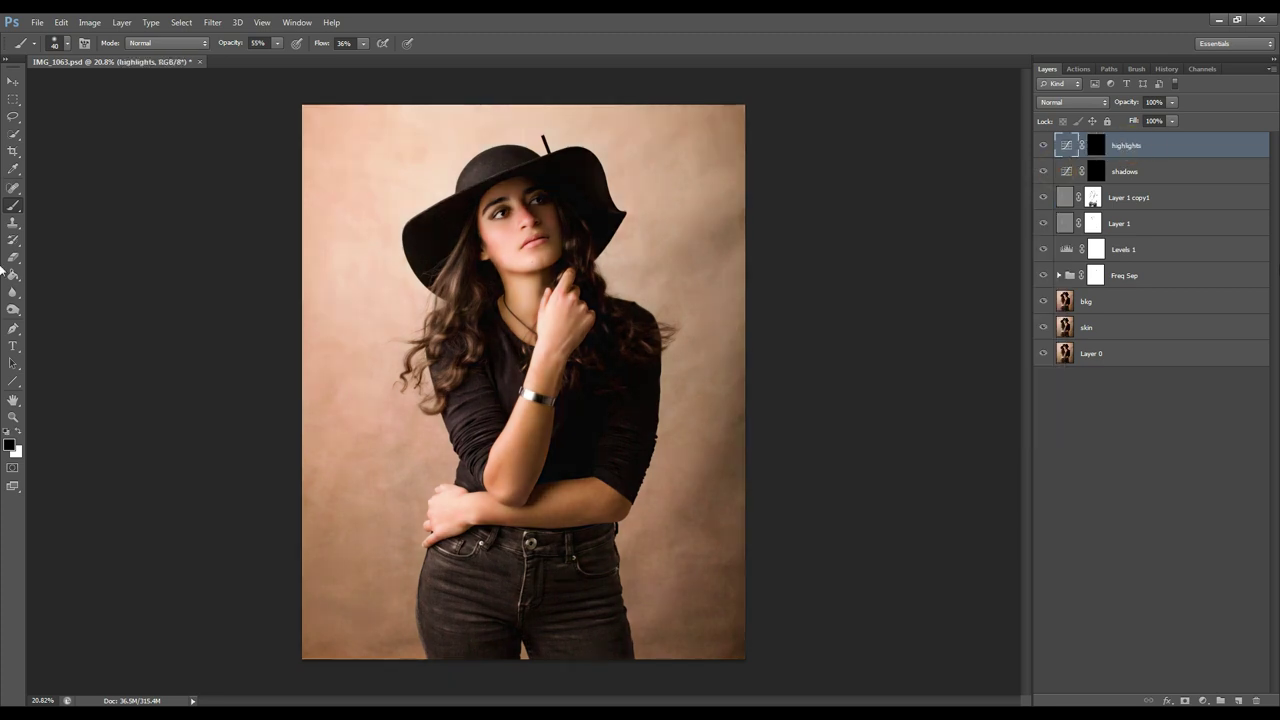
- Target the shadows layer's mask and set the brush to 10% opacity and 100% flow
{"action": "left_click", "coordinate": [1096, 171]}
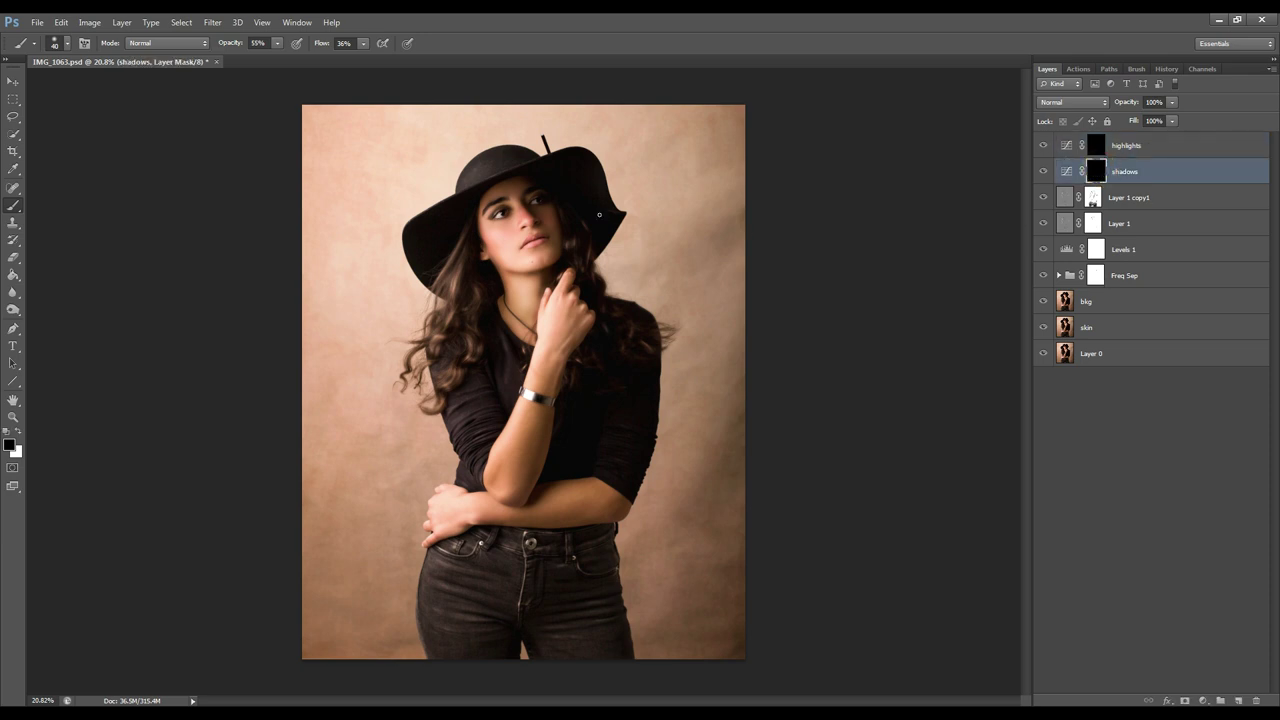
{"action": "scroll", "coordinate": [523, 205], "scroll_direction": "up", "scroll_amount": 1, "text": "alt"}
{"action": "left_click", "coordinate": [230, 45]}
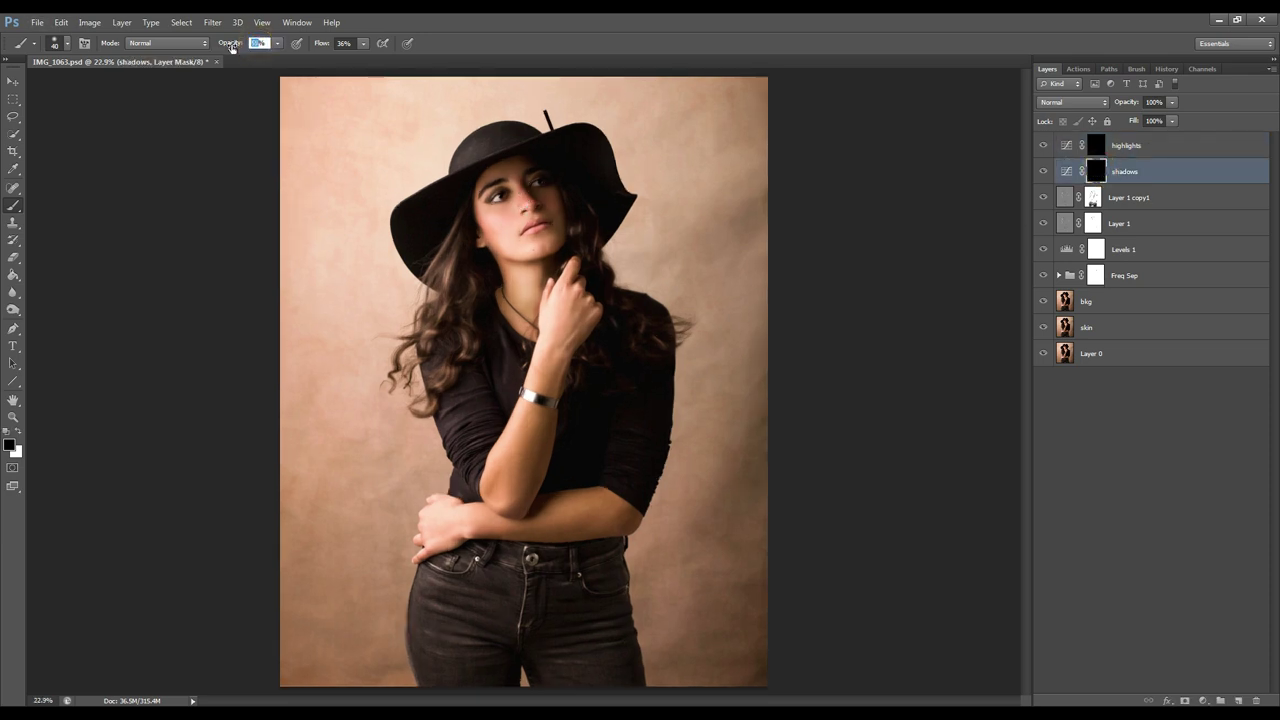
{"action": "key", "text": "Return"}
{"action": "left_click", "coordinate": [330, 47]}
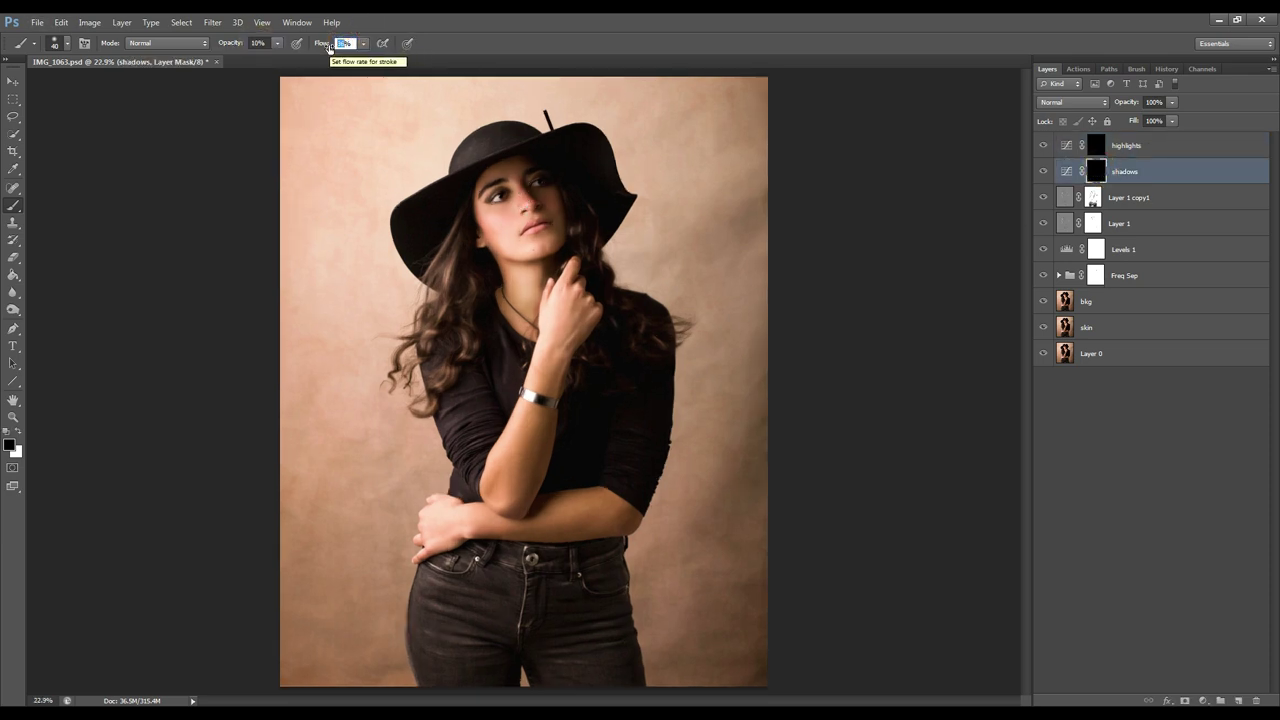
{"action": "type", "text": "100"}
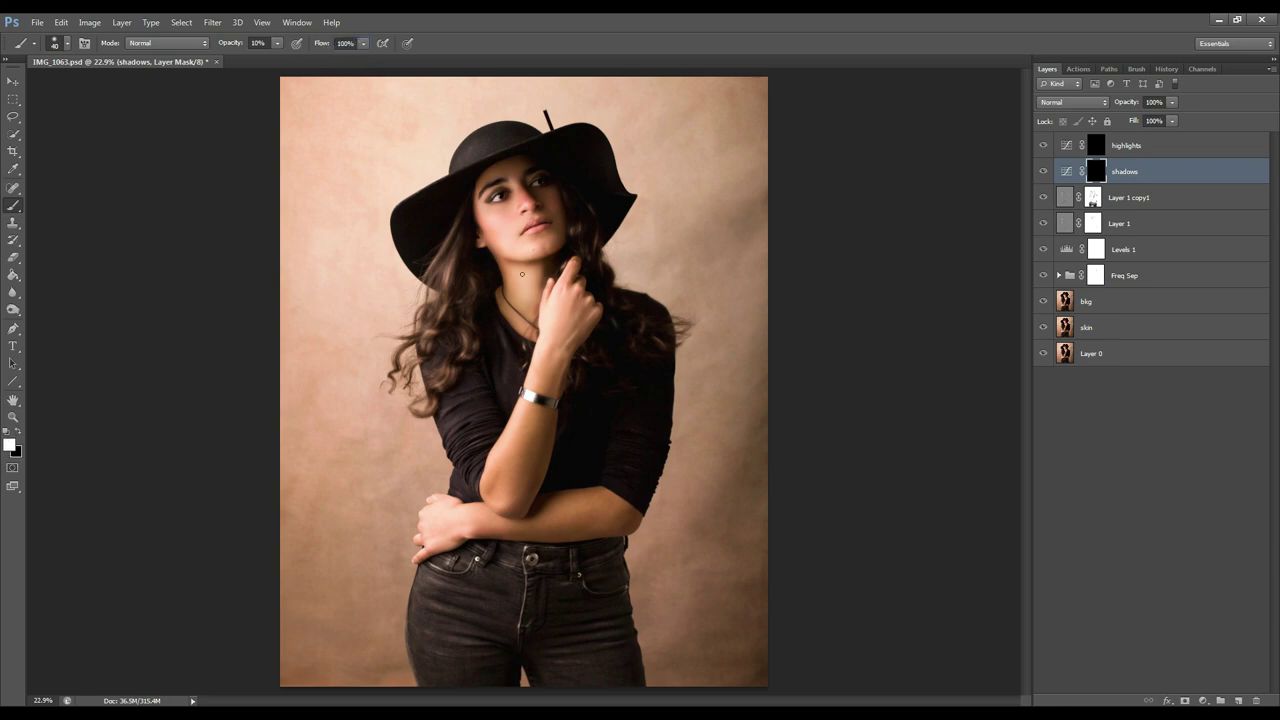
- Paint white on the shadows mask to deepen the cheek edge beside the hair, the sides of the neck and the raised hand
{"action": "scroll", "coordinate": [515, 218], "scroll_direction": "up", "scroll_amount": 5}
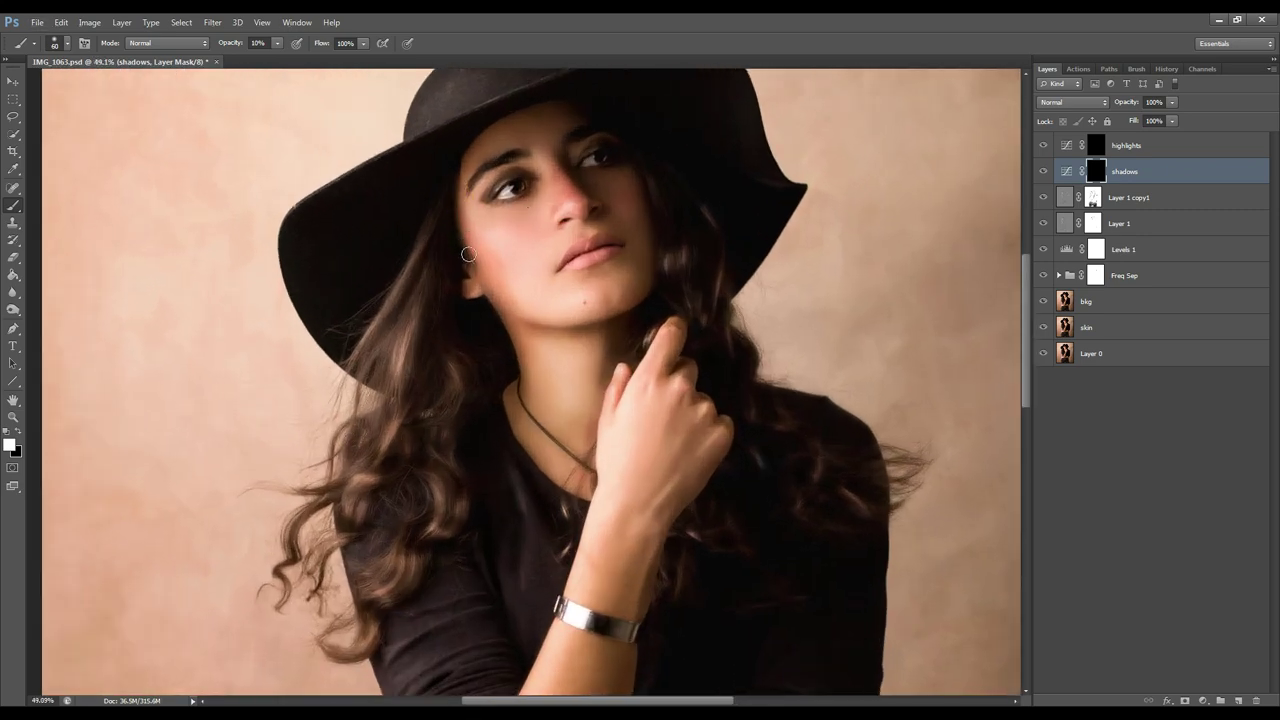
{"action": "left_click", "coordinate": [467, 249]}
{"action": "mouse_move", "coordinate": [518, 332]}
{"action": "left_mouse_down"}
{"action": "mouse_move", "coordinate": [526, 384]}
{"action": "mouse_move", "coordinate": [508, 425]}
{"action": "left_mouse_up"}
{"action": "left_click_drag", "start_coordinate": [612, 376], "coordinate": [588, 444]}
{"action": "left_click", "coordinate": [681, 380]}
- Darken the side of the nose, both eyebrows and both eyes on the shadows mask with progressively smaller brushes
{"action": "key", "text": "bracketleft"}
{"action": "mouse_move", "coordinate": [583, 174]}
{"action": "left_mouse_down"}
{"action": "mouse_move", "coordinate": [570, 146]}
{"action": "mouse_move", "coordinate": [578, 191]}
{"action": "left_mouse_up"}
{"action": "key", "text": "bracketleft"}
{"action": "left_click", "coordinate": [580, 190]}
{"action": "left_click", "coordinate": [514, 150]}
{"action": "key", "text": "bracketleft"}
{"action": "left_click_drag", "start_coordinate": [497, 191], "coordinate": [515, 178]}
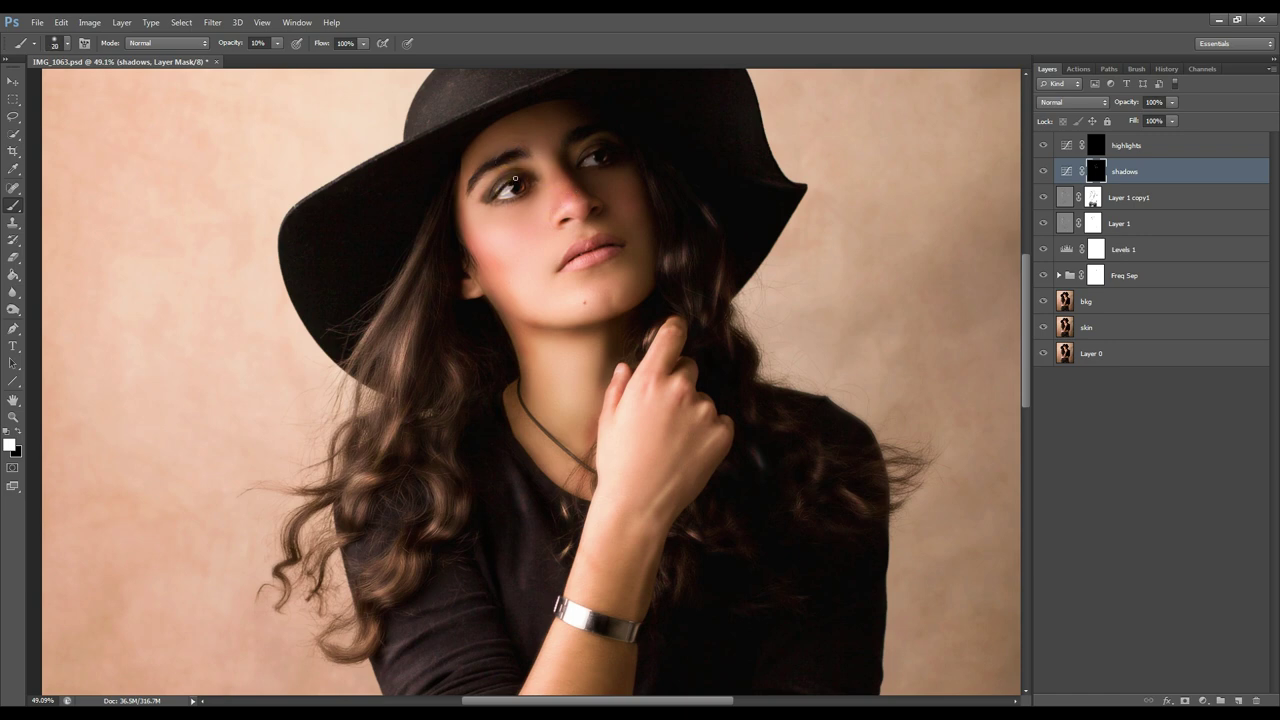
{"action": "left_click", "coordinate": [607, 167]}
{"action": "left_click_drag", "start_coordinate": [576, 136], "coordinate": [587, 128]}
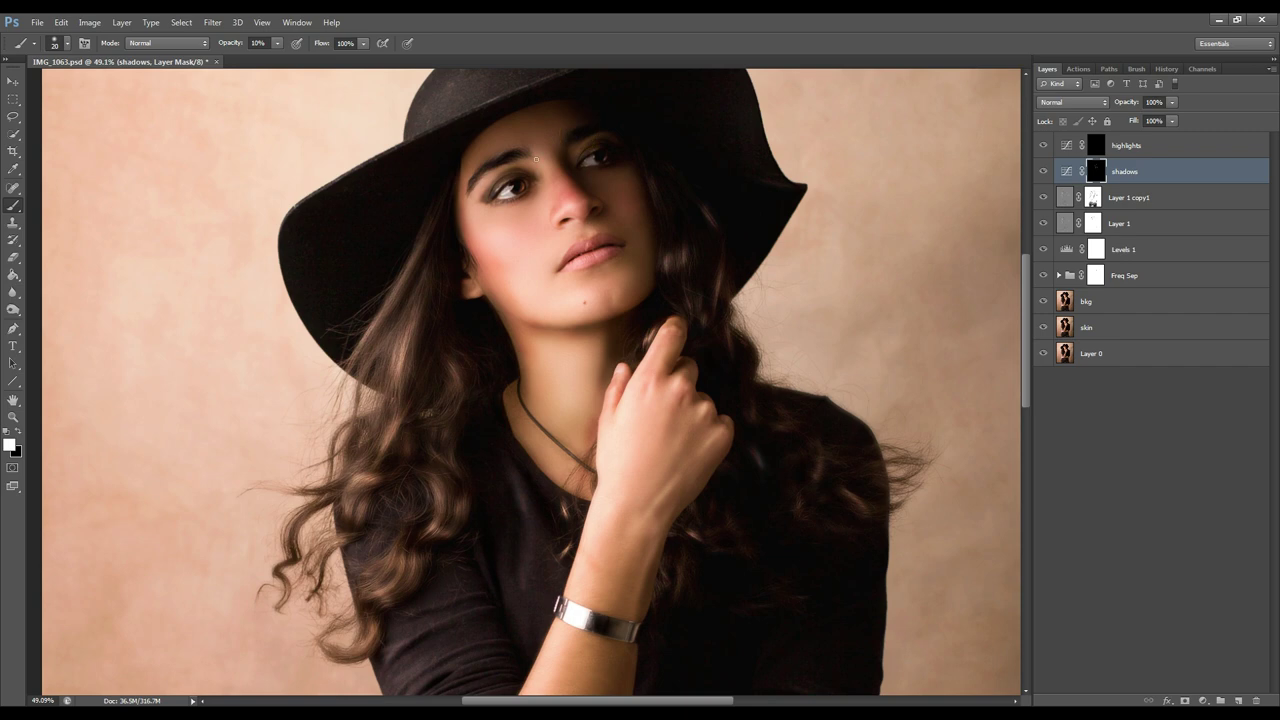
- Darken the shaded areas of the hair and the black top on the shadows mask
{"action": "left_click", "coordinate": [437, 302]}
{"action": "left_click", "coordinate": [451, 495]}
{"action": "left_click", "coordinate": [553, 503]}
- Darken the shaded sides of both forearms and the hand resting at the waist on the shadows mask
{"action": "scroll", "coordinate": [614, 351], "scroll_direction": "down", "scroll_amount": 8}
{"action": "left_click_drag", "start_coordinate": [636, 312], "coordinate": [586, 443]}
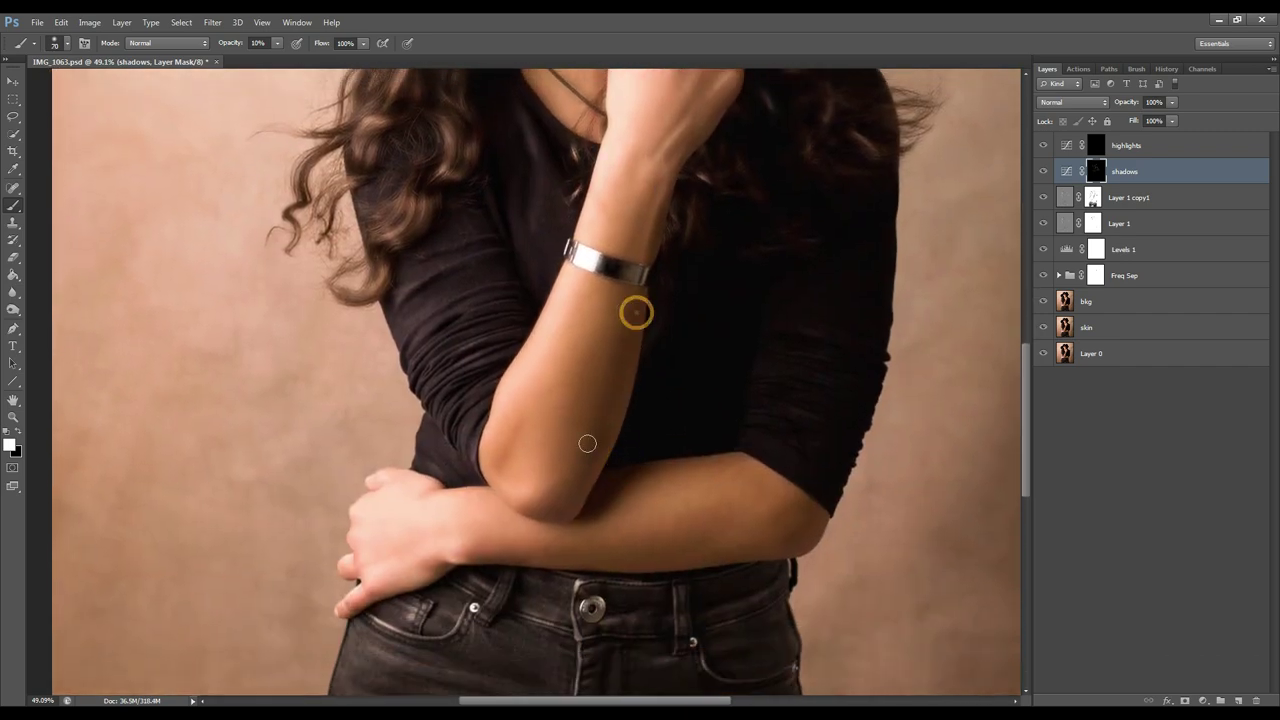
{"action": "left_click_drag", "start_coordinate": [684, 536], "coordinate": [623, 544]}
{"action": "left_click", "coordinate": [409, 517]}
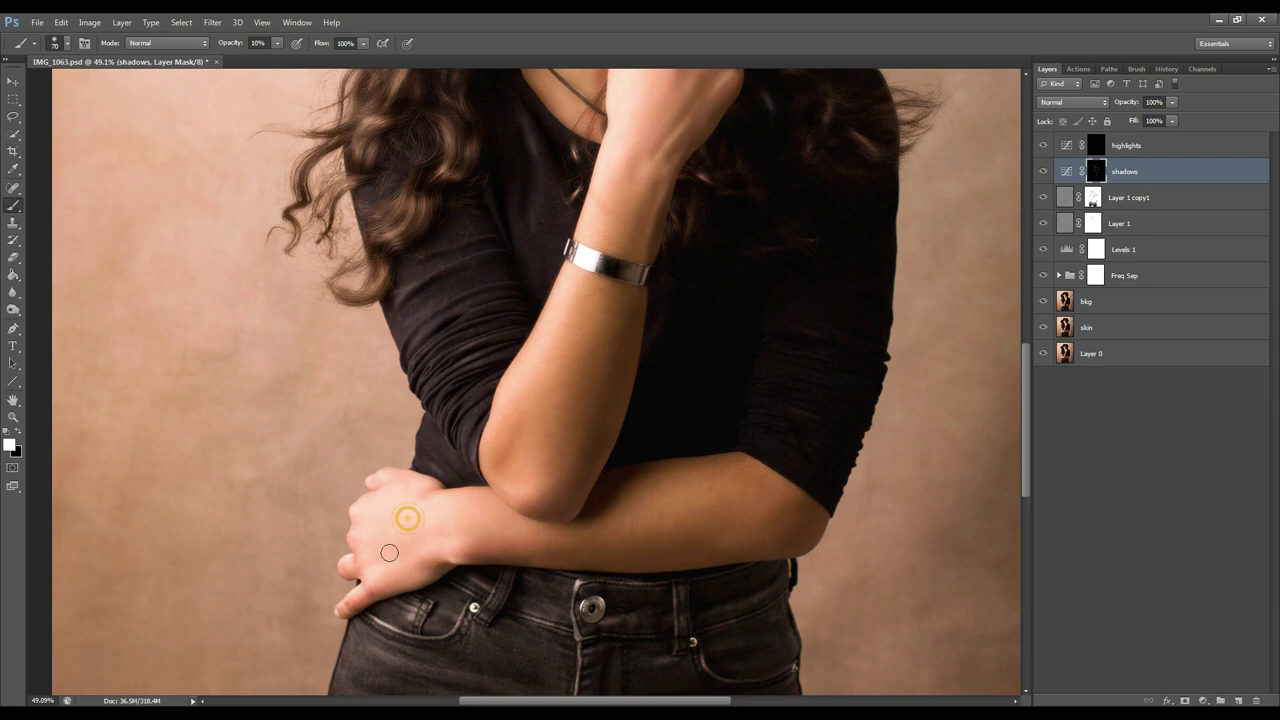
- Darken the folds and shaded areas of the jeans on the shadows mask
{"action": "scroll", "coordinate": [428, 486], "scroll_direction": "down", "scroll_amount": 3}
{"action": "left_click", "coordinate": [598, 600]}
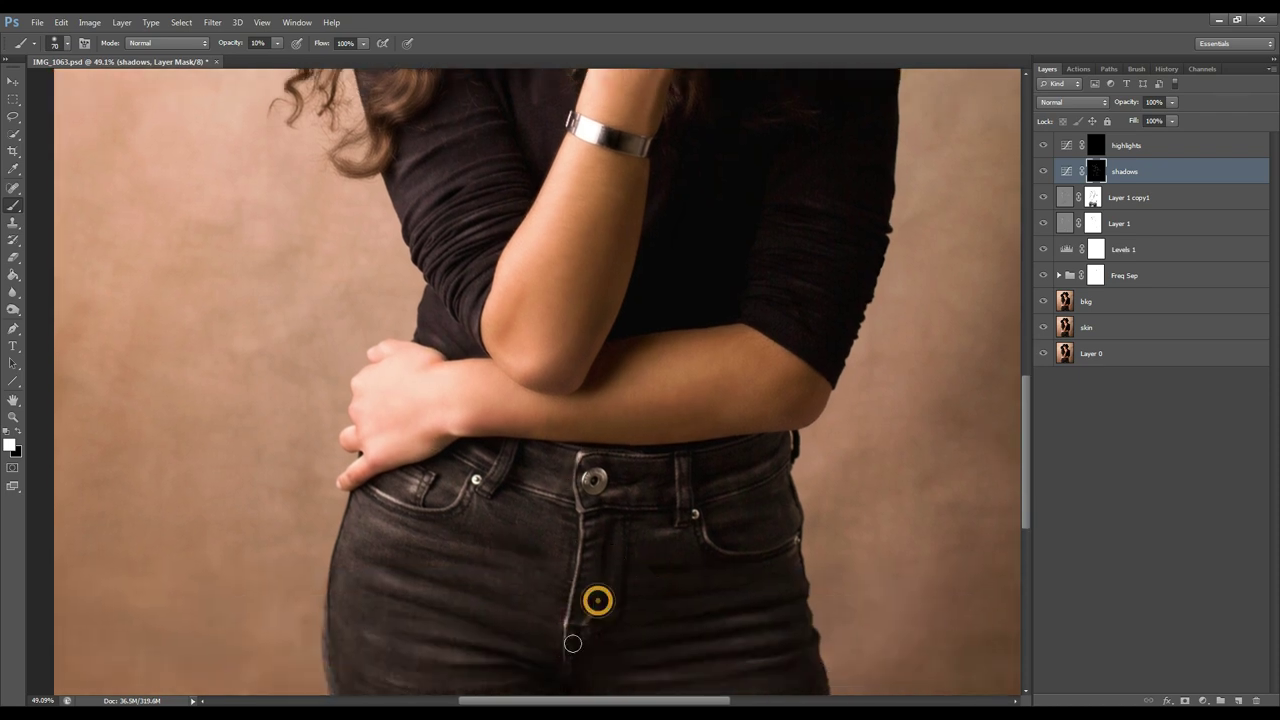
{"action": "left_click", "coordinate": [430, 629]}
{"action": "mouse_move", "coordinate": [601, 614]}
{"action": "left_mouse_down"}
{"action": "mouse_move", "coordinate": [579, 404]}
{"action": "mouse_move", "coordinate": [605, 388]}
{"action": "left_mouse_up"}
{"action": "left_click", "coordinate": [691, 511]}
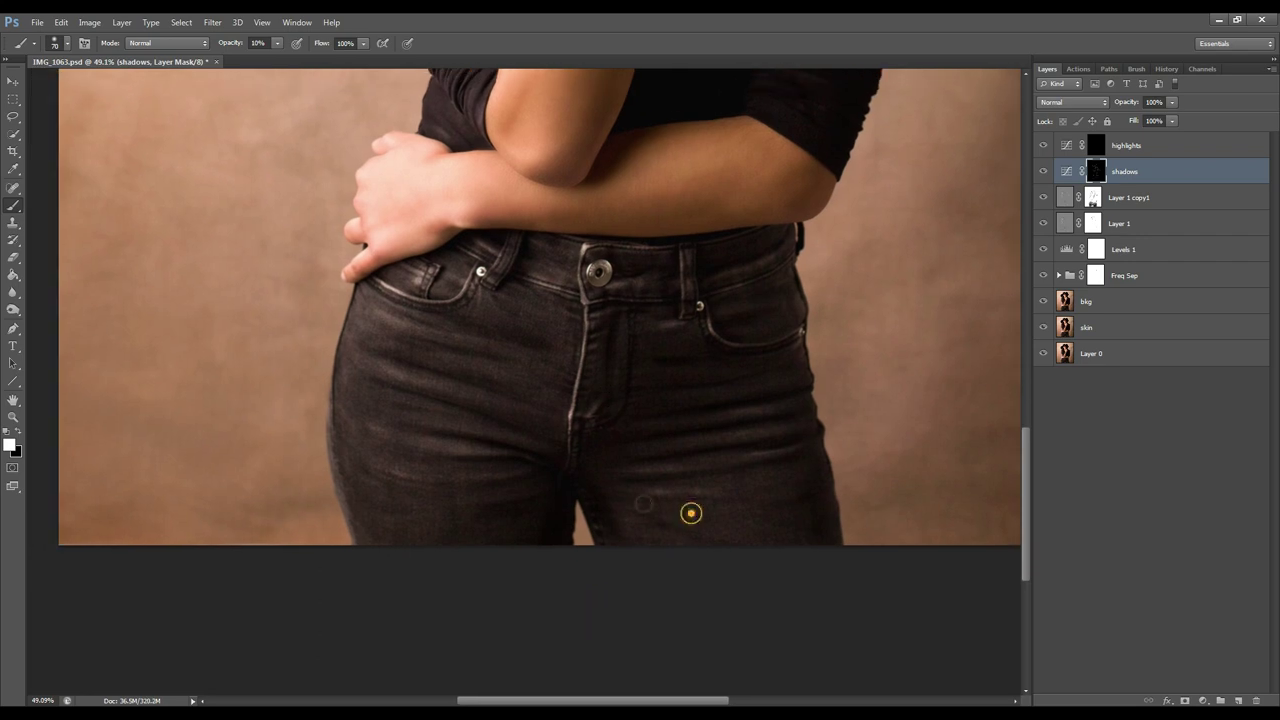
{"action": "left_click", "coordinate": [812, 491]}
{"action": "left_click", "coordinate": [481, 514]}
{"action": "left_click", "coordinate": [421, 474]}
{"action": "left_click", "coordinate": [535, 360]}
{"action": "left_click_drag", "start_coordinate": [637, 240], "coordinate": [620, 394]}
- Target the highlights layer's mask and paint white to brighten the crown of the hat
{"action": "left_click", "coordinate": [1110, 153]}
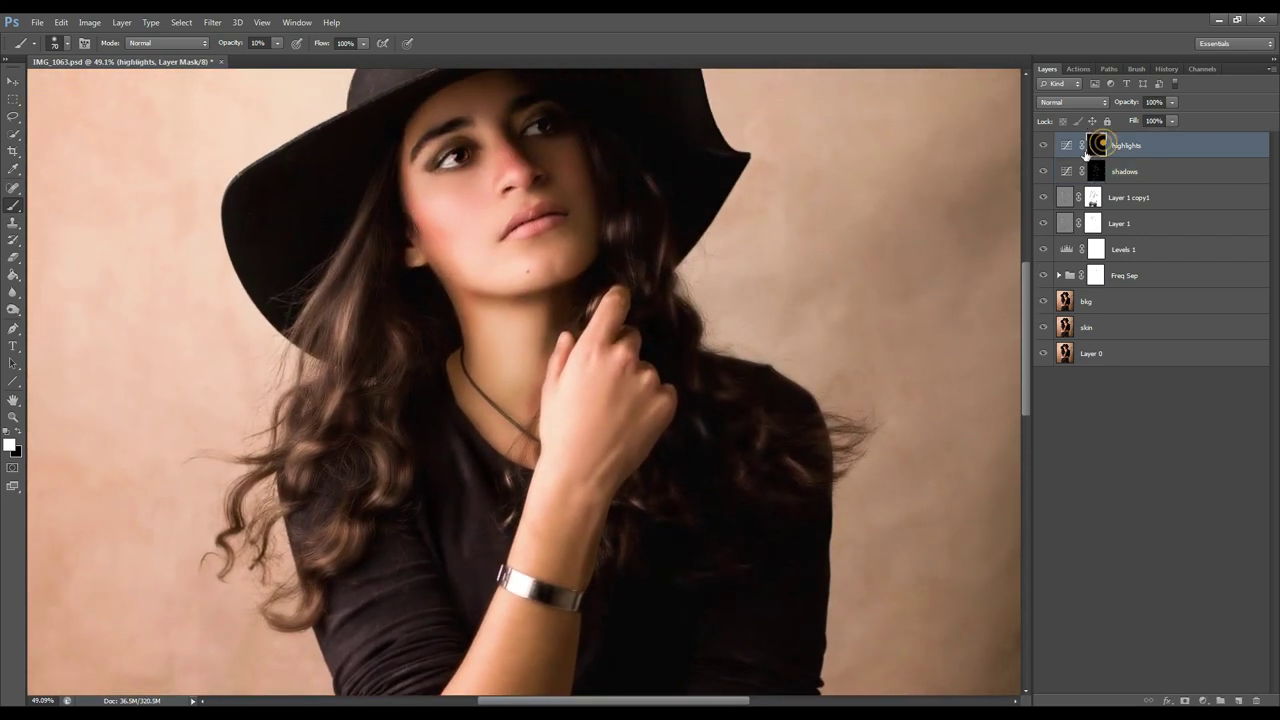
{"action": "left_click_drag", "start_coordinate": [470, 80], "coordinate": [557, 301]}
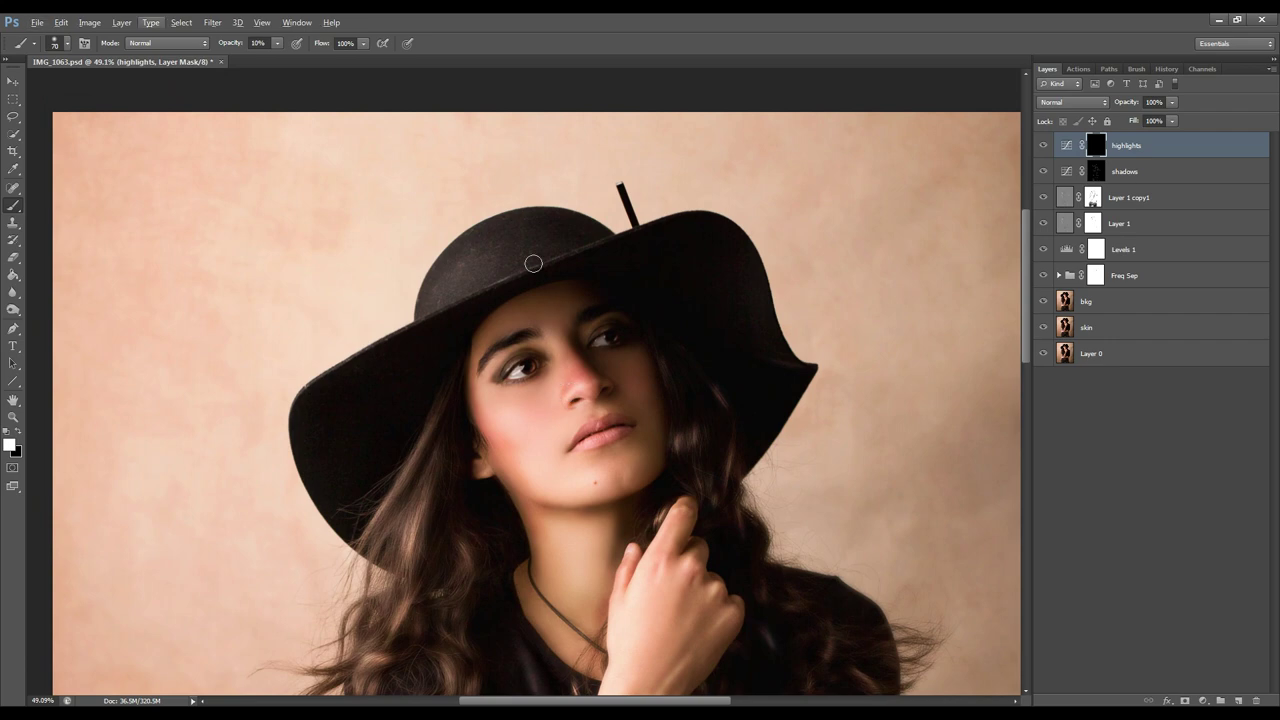
{"action": "left_click", "coordinate": [444, 278]}
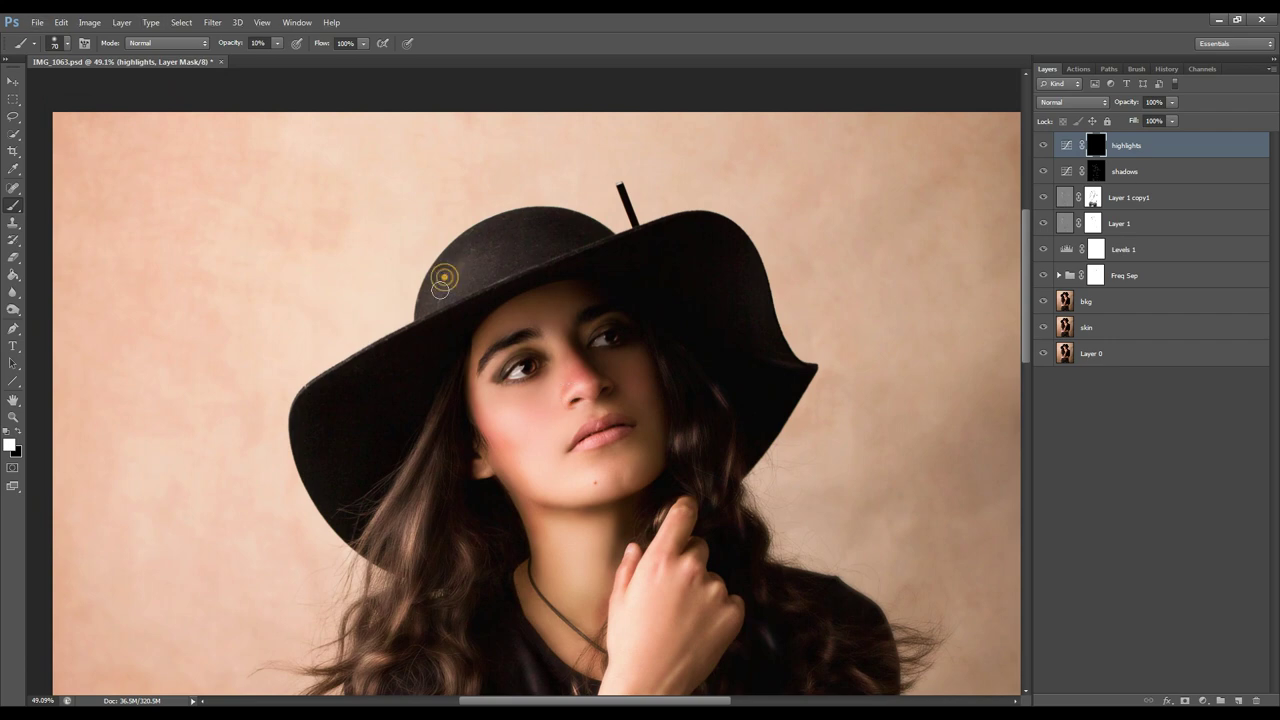
{"action": "left_click", "coordinate": [505, 278]}
- Resize the brush and brighten both sides of the hat's brim on the highlights mask
{"action": "key", "text": "bracketright"}
{"action": "key", "text": "bracketright"}
{"action": "key", "text": "bracketright"}
{"action": "key", "text": "bracketright"}
{"action": "key", "text": "bracketright"}
{"action": "key", "text": "bracketright"}
{"action": "key", "text": "bracketright"}
{"action": "key", "text": "bracketright"}
{"action": "key", "text": "bracketright"}
{"action": "key", "text": "bracketright"}
{"action": "left_click", "coordinate": [752, 298]}
{"action": "left_click", "coordinate": [749, 353]}
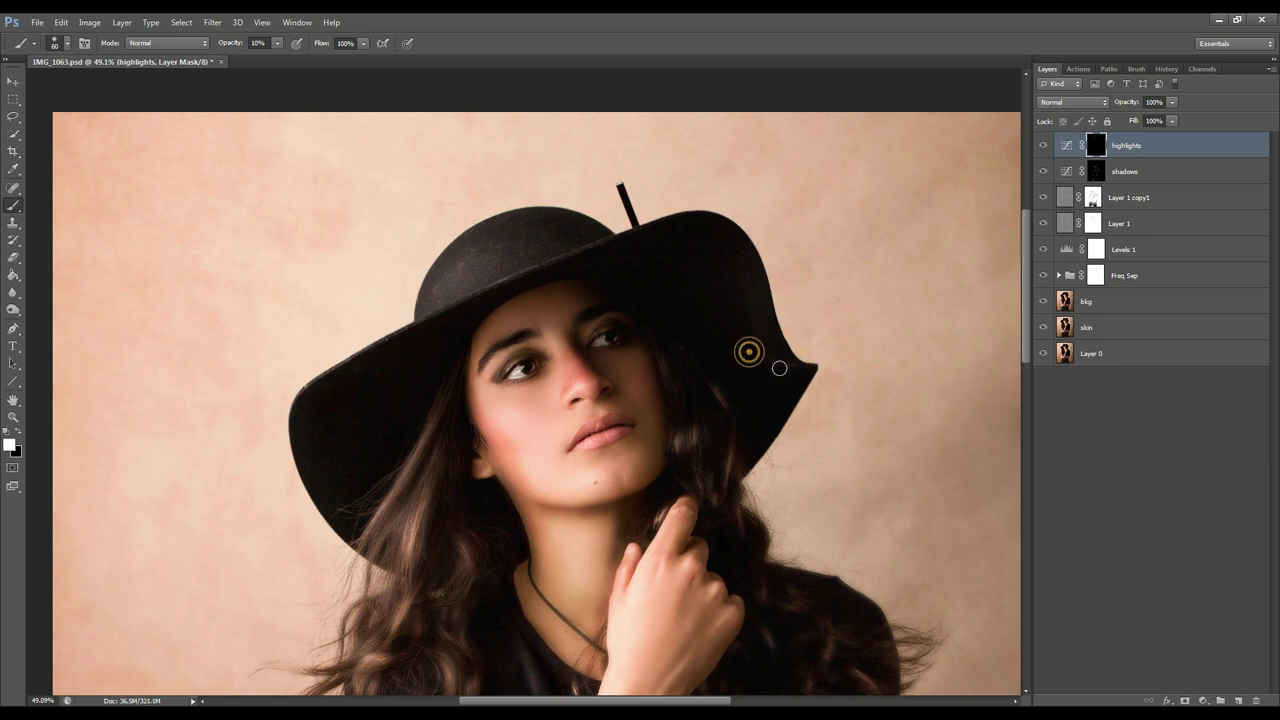
{"action": "left_click", "coordinate": [326, 463]}
- Brighten the lit cheek and the forehead below the hat brim on the highlights mask
{"action": "key", "text": "bracketright"}
{"action": "left_click", "coordinate": [506, 418]}
{"action": "left_click", "coordinate": [548, 334]}
{"action": "left_click", "coordinate": [551, 304]}
{"action": "left_click", "coordinate": [516, 316]}
- Brighten the whites and inner corners of both eyes on the highlights mask with a very small brush
{"action": "key", "text": "bracketright"}
{"action": "key", "text": "bracketright"}
{"action": "key", "text": "bracketright"}
{"action": "key", "text": "bracketright"}
{"action": "key", "text": "bracketleft"}
{"action": "key", "text": "bracketleft"}
{"action": "left_click_drag", "start_coordinate": [515, 391], "coordinate": [773, 473]}
{"action": "key", "text": "bracketleft"}
{"action": "key", "text": "bracketleft"}
{"action": "key", "text": "bracketleft"}
{"action": "key", "text": "bracketleft"}
{"action": "key", "text": "bracketleft"}
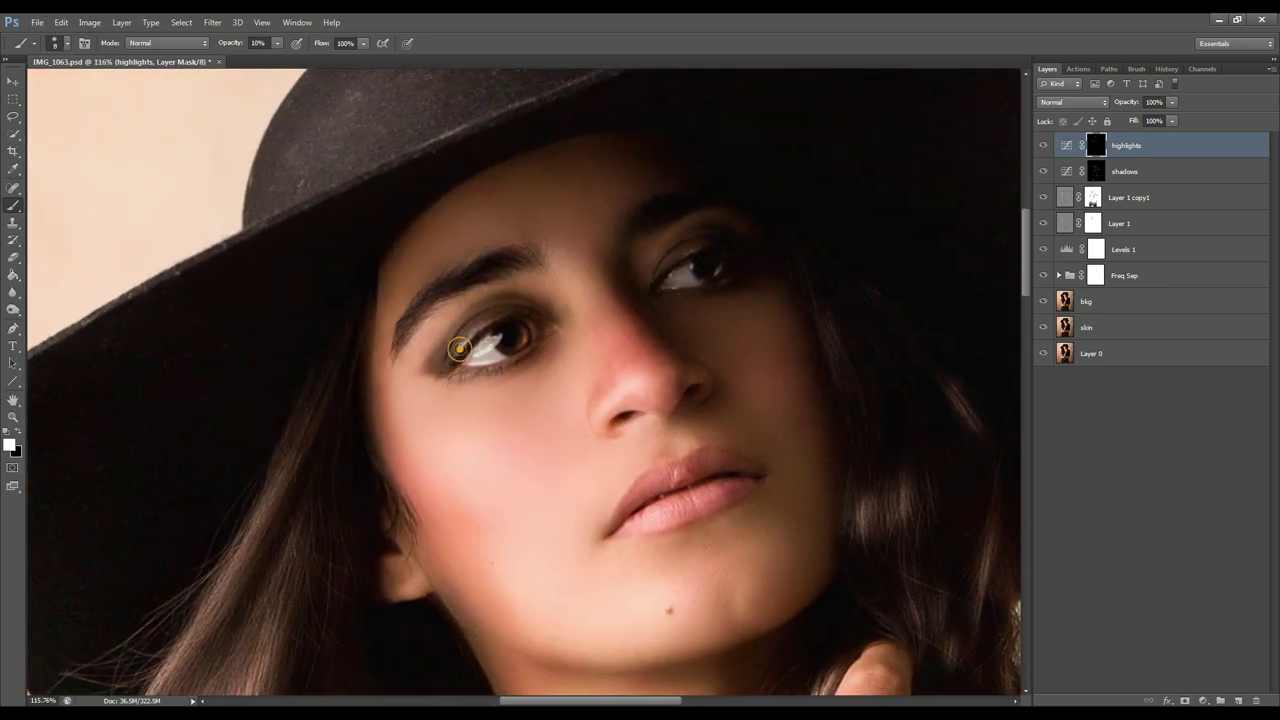
{"action": "left_click", "coordinate": [521, 342]}
{"action": "left_click", "coordinate": [555, 328]}
{"action": "left_click", "coordinate": [666, 286]}
- Enlarge the brush and brighten the shaded eye's lid, the tip of the nose and the ear on the highlights mask
{"action": "key", "text": "bracketright"}
{"action": "key", "text": "bracketright"}
{"action": "left_click", "coordinate": [698, 250]}
{"action": "left_click", "coordinate": [716, 272]}
{"action": "left_click", "coordinate": [701, 377]}
{"action": "left_click", "coordinate": [420, 576]}
{"action": "left_click", "coordinate": [405, 591]}
{"action": "left_click", "coordinate": [398, 538]}
- Brighten the bridge, side and tip of the nose on the highlights mask
{"action": "scroll", "coordinate": [181, 23], "scroll_direction": "down", "scroll_amount": 3}
{"action": "left_click_drag", "start_coordinate": [820, 391], "coordinate": [744, 457]}
{"action": "left_click", "coordinate": [1104, 178]}
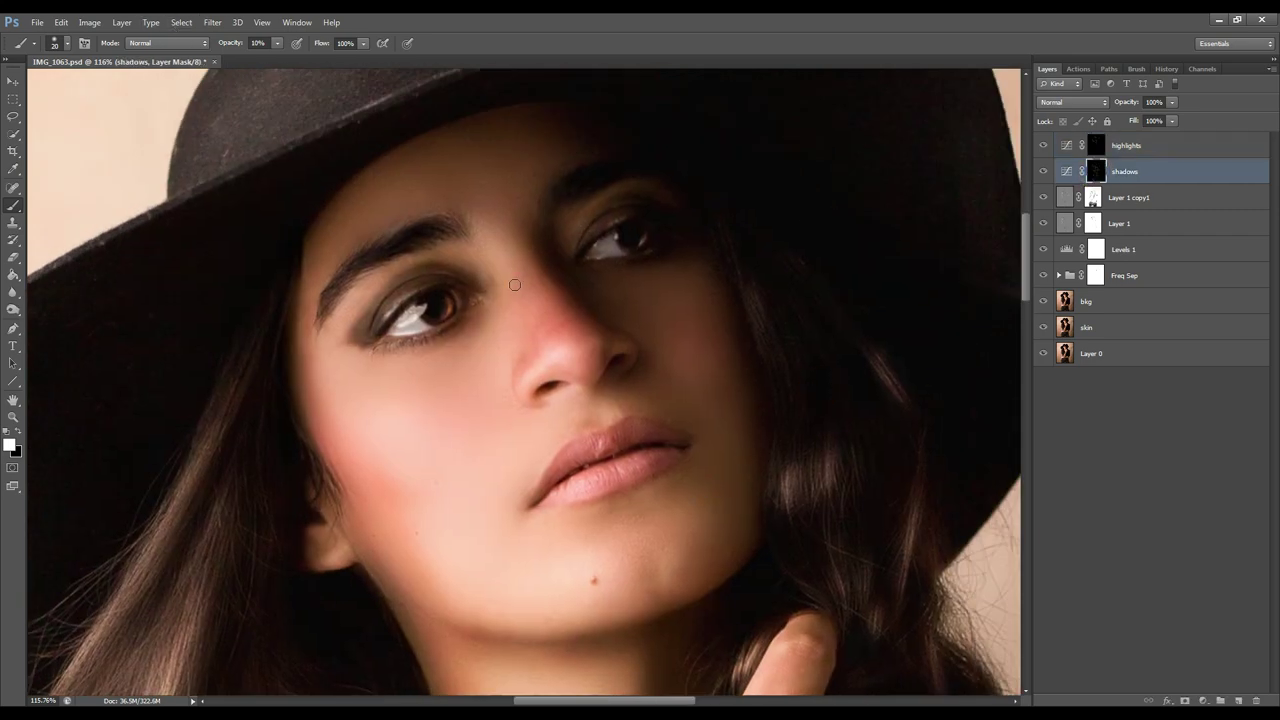
{"action": "key", "text": "alt+bracketright"}
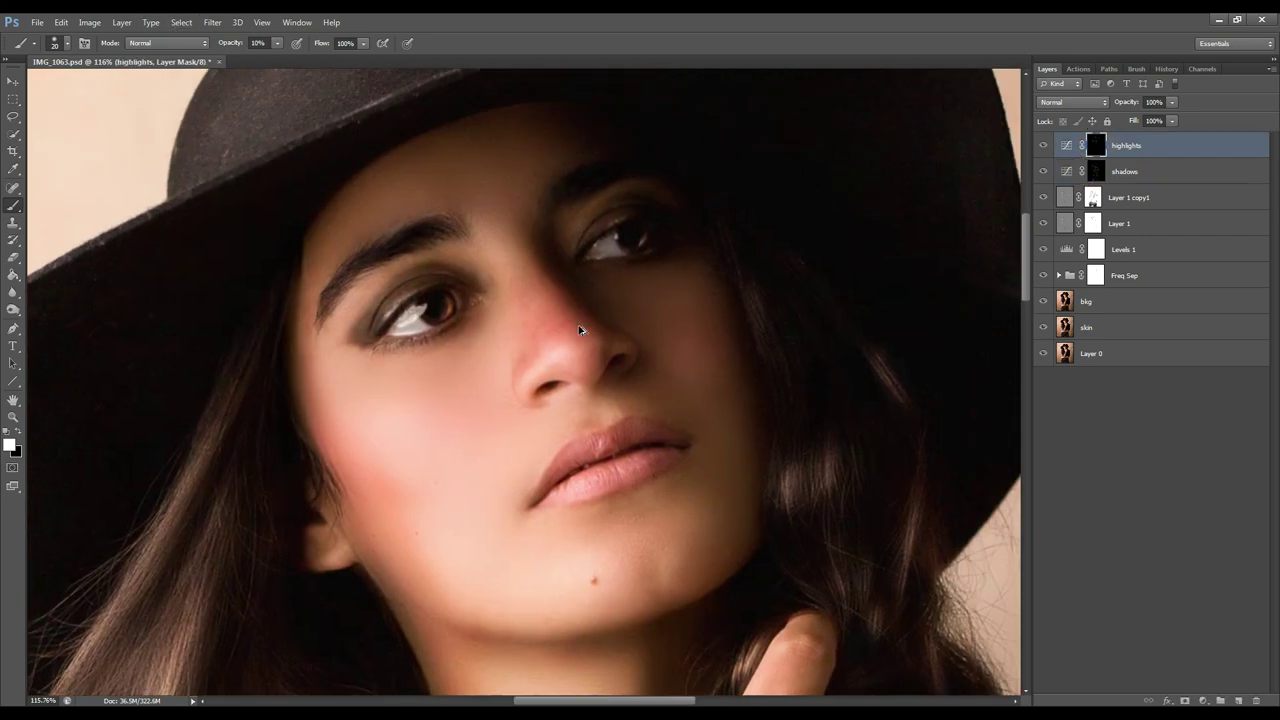
{"action": "left_click_drag", "start_coordinate": [579, 323], "coordinate": [608, 345]}
{"action": "mouse_move", "coordinate": [552, 271]}
{"action": "left_mouse_down"}
{"action": "mouse_move", "coordinate": [519, 290]}
{"action": "mouse_move", "coordinate": [526, 349]}
{"action": "left_mouse_up"}
{"action": "left_click", "coordinate": [552, 269]}
{"action": "left_click", "coordinate": [613, 382]}
- Reduce the brush and brighten the edge running from the earlobe along the jaw to the neck on the highlights mask
{"action": "key", "text": "bracketleft"}
{"action": "key", "text": "bracketleft"}
{"action": "key", "text": "bracketleft"}
{"action": "scroll", "coordinate": [647, 238], "scroll_direction": "down", "scroll_amount": 5}
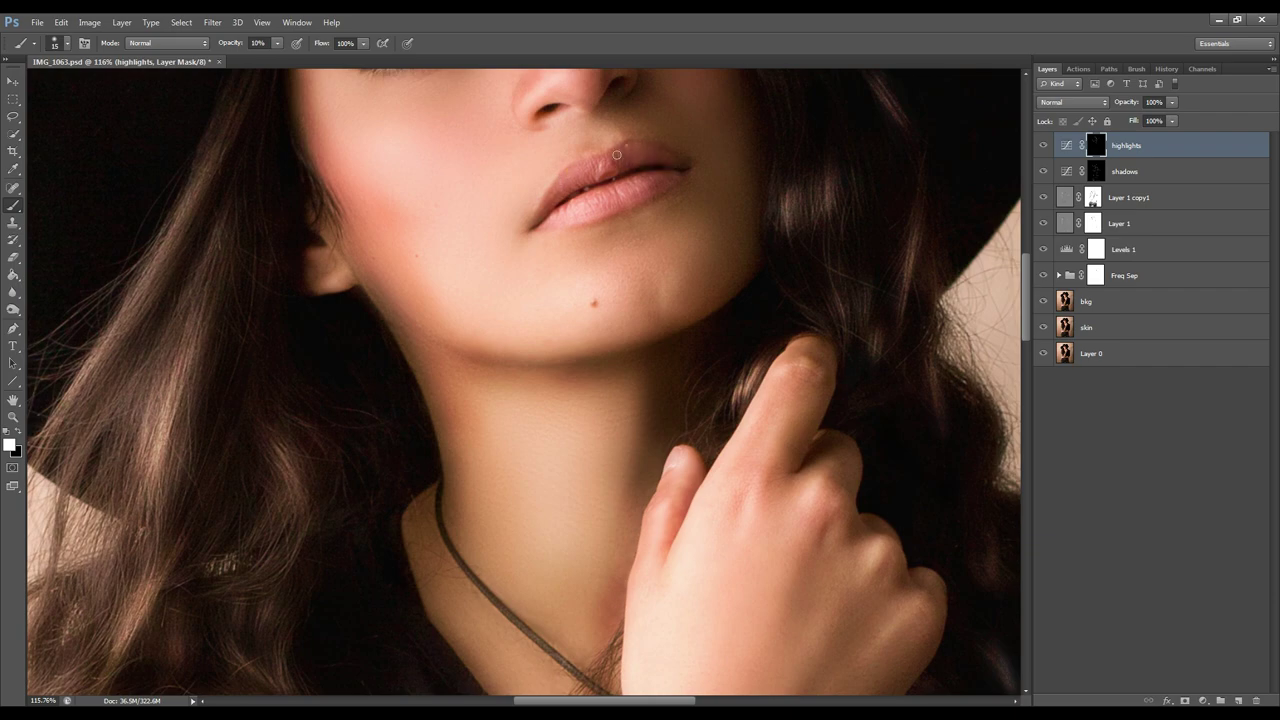
{"action": "left_click_drag", "start_coordinate": [336, 251], "coordinate": [441, 415]}
{"action": "left_click", "coordinate": [420, 395]}
{"action": "scroll", "coordinate": [804, 334], "scroll_direction": "down", "scroll_amount": 6}
{"action": "left_click_drag", "start_coordinate": [804, 334], "coordinate": [625, 378]}
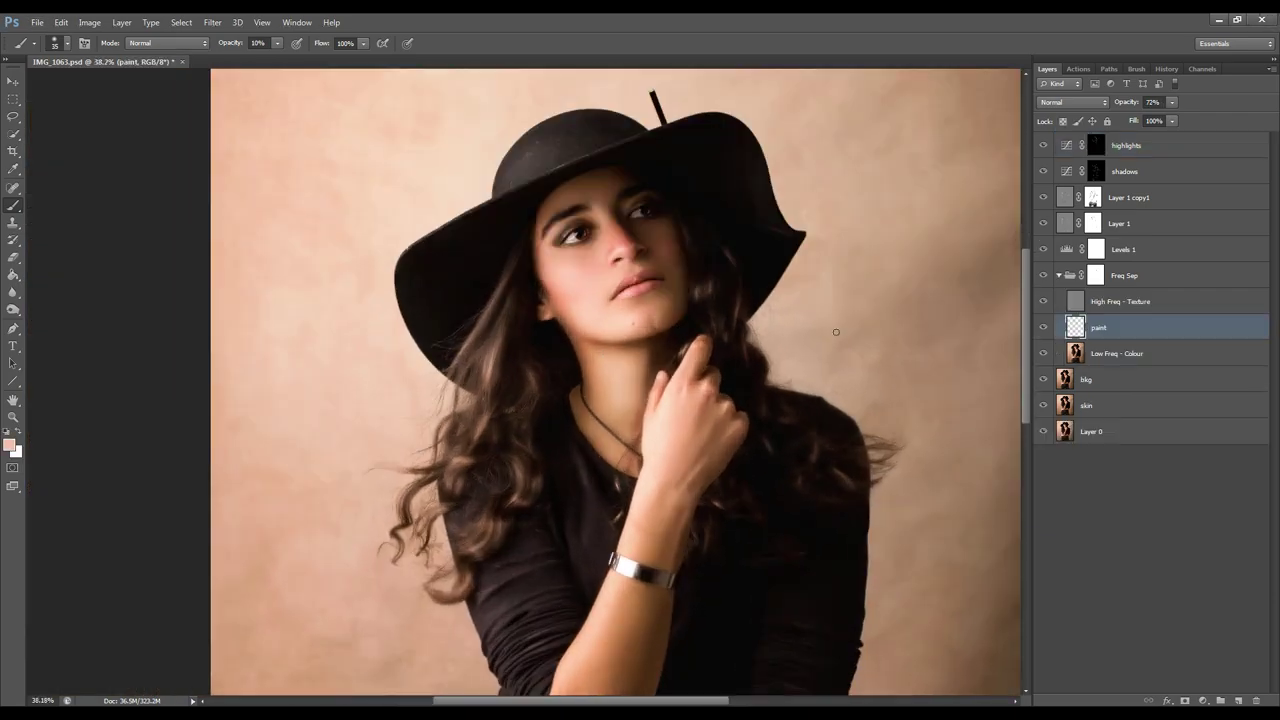
- Save the retouched portrait document
{"action": "scroll", "coordinate": [824, 293], "scroll_direction": "up", "scroll_amount": 5}
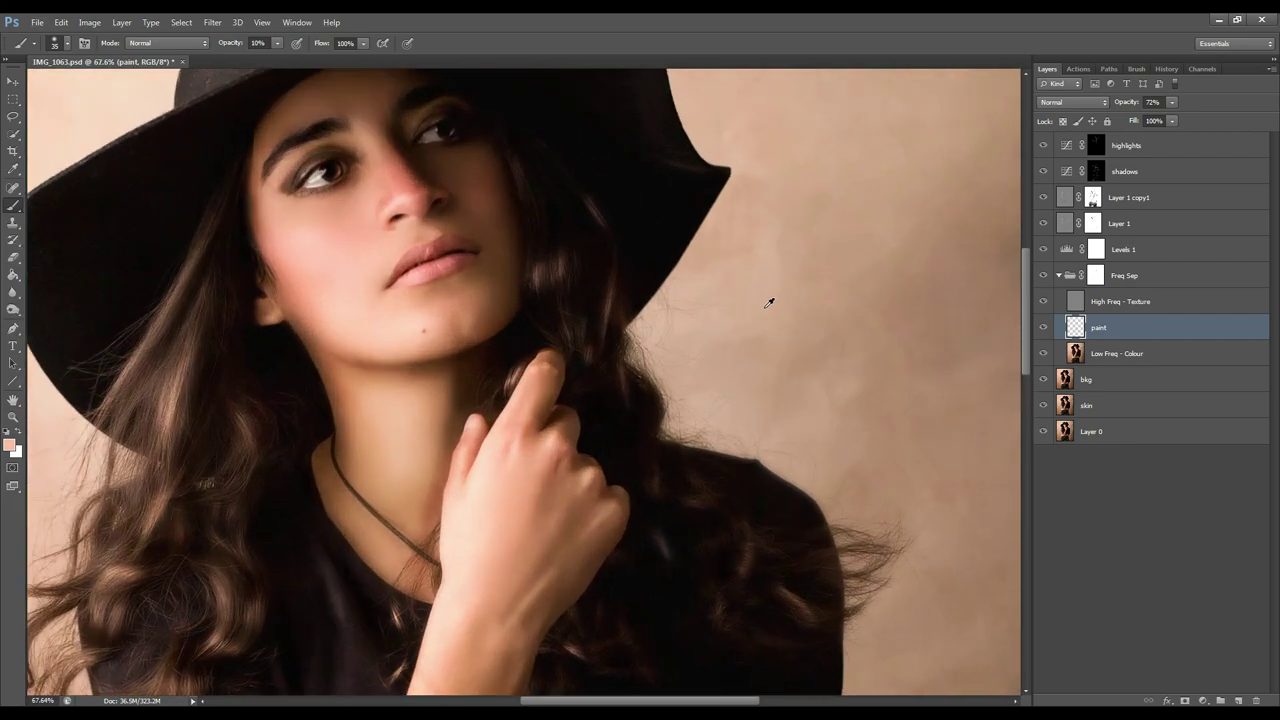
{"action": "key", "text": "ctrl+0"}
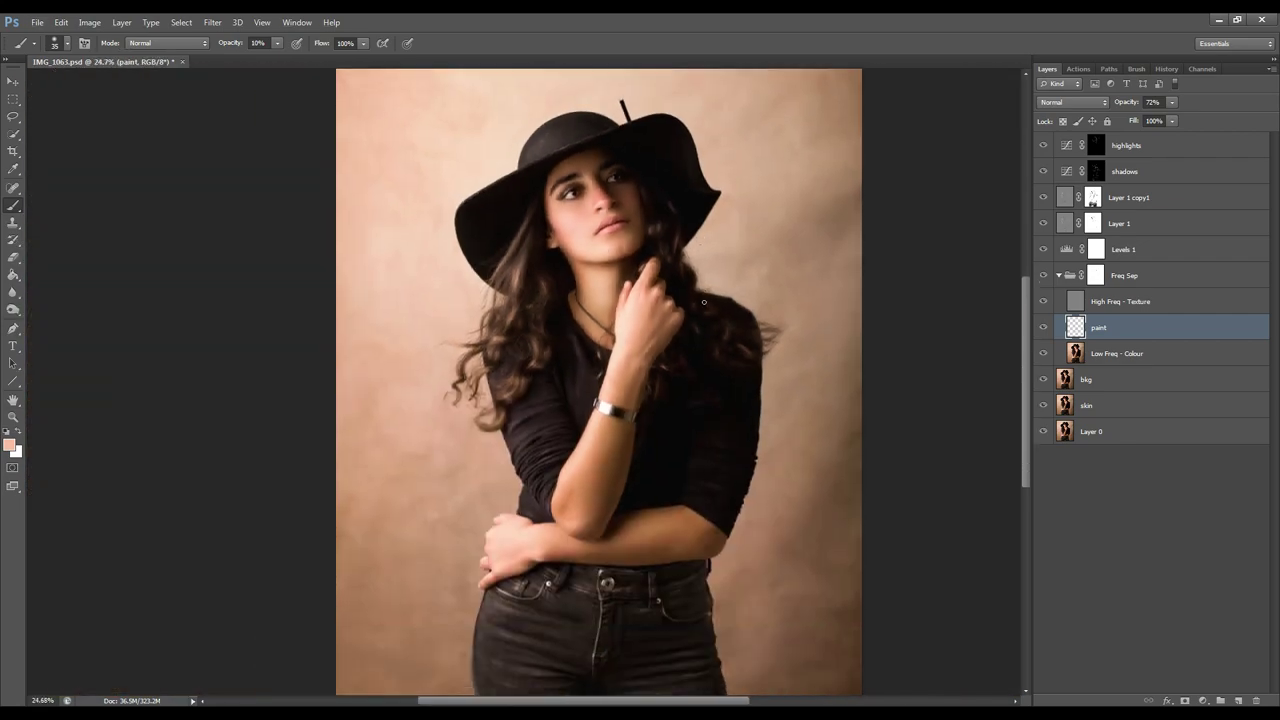
{"action": "key", "text": "ctrl+s"}
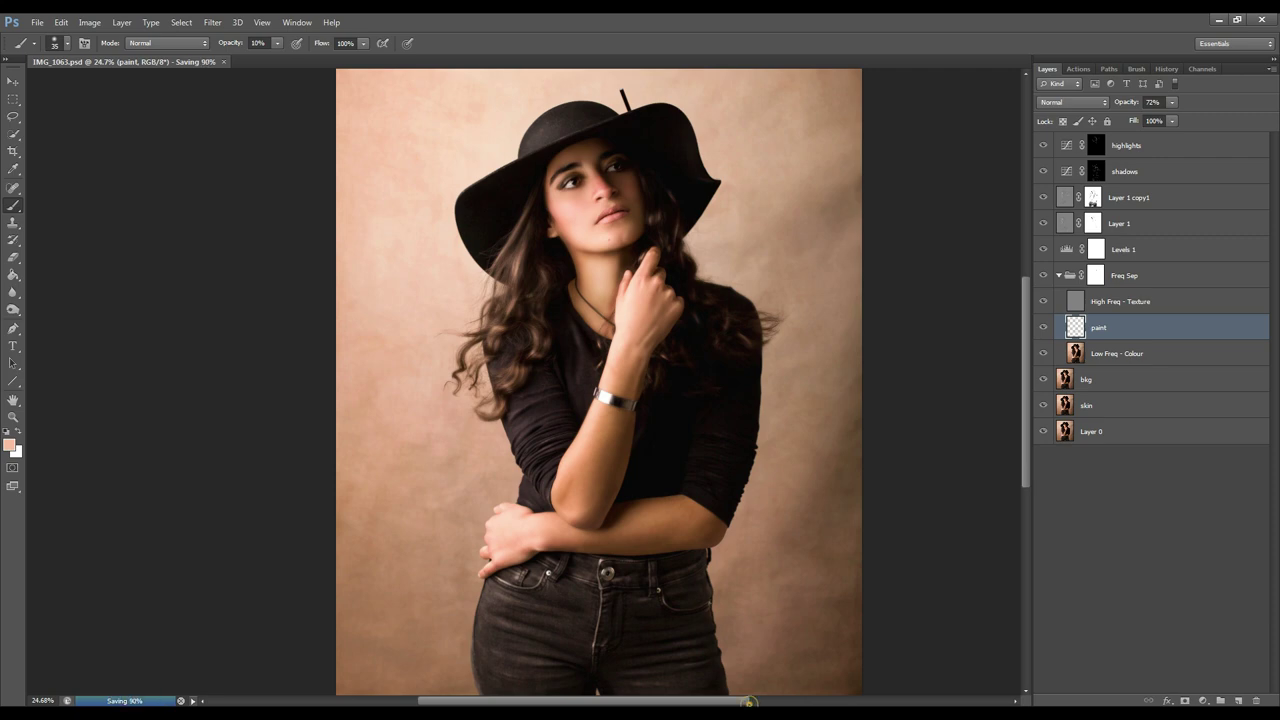
{"action": "left_click_drag", "start_coordinate": [744, 701], "coordinate": [756, 703]}
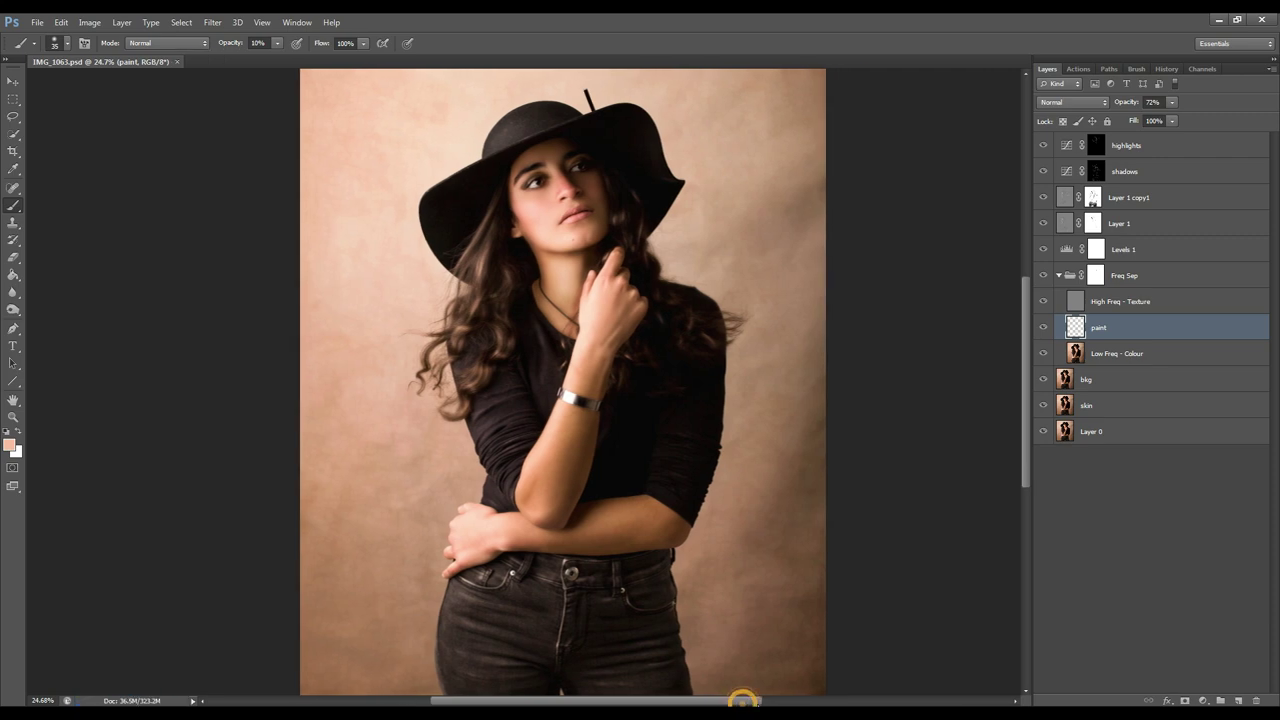
- Open the texture images Cracks.jpg, Smudge.jpg and Stain.jpg together from the Textures folder
{"action": "left_click", "coordinate": [37, 22]}
{"action": "left_click", "coordinate": [50, 48]}
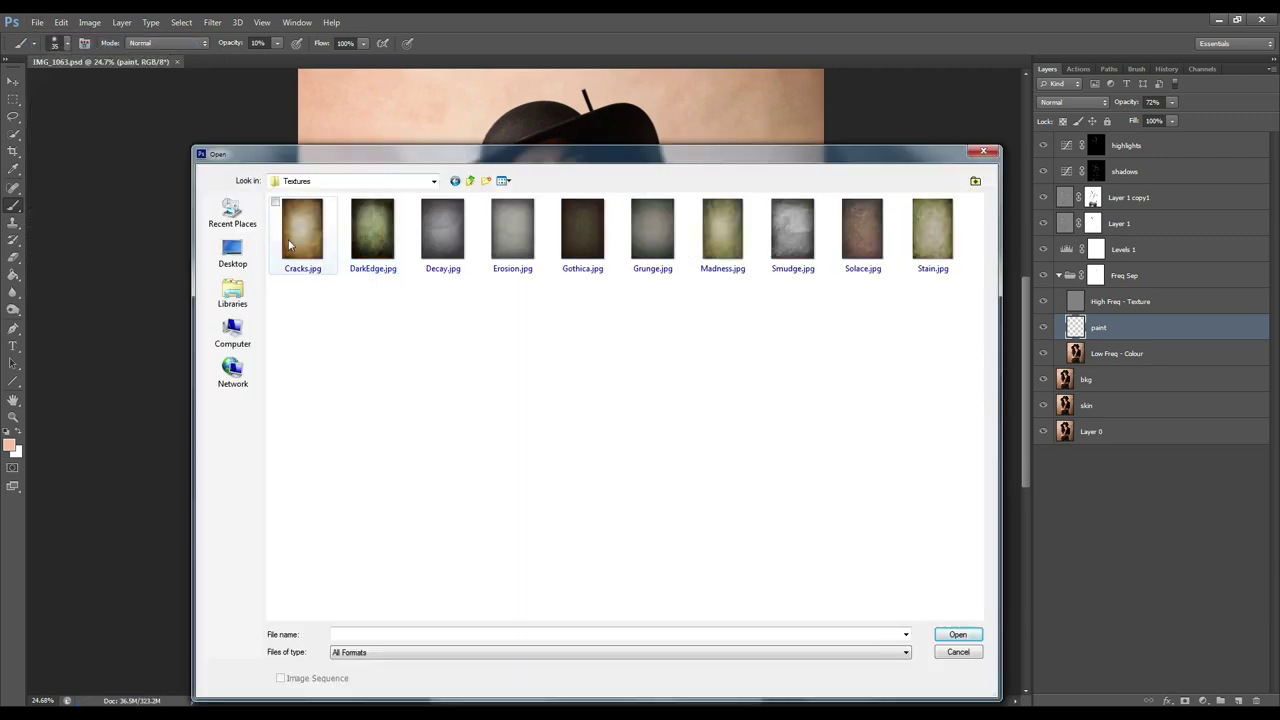
{"action": "left_click", "coordinate": [305, 238]}
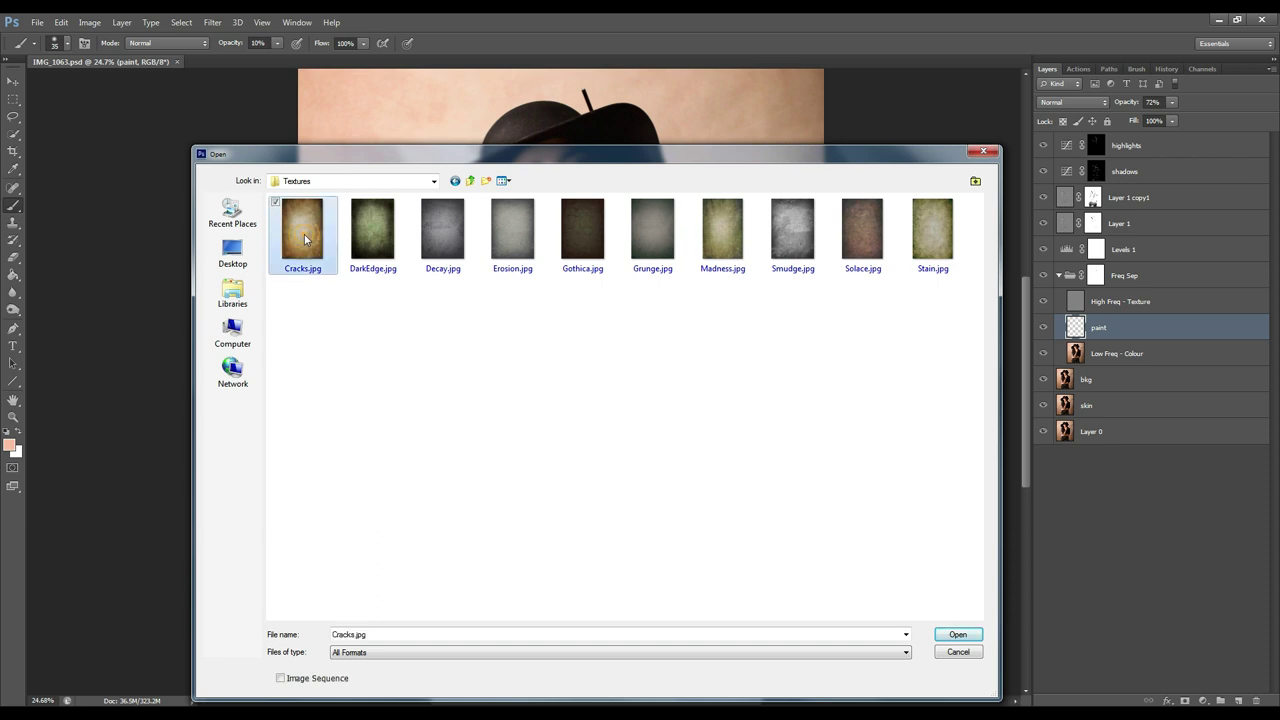
{"action": "left_click", "coordinate": [945, 255], "text": "ctrl"}
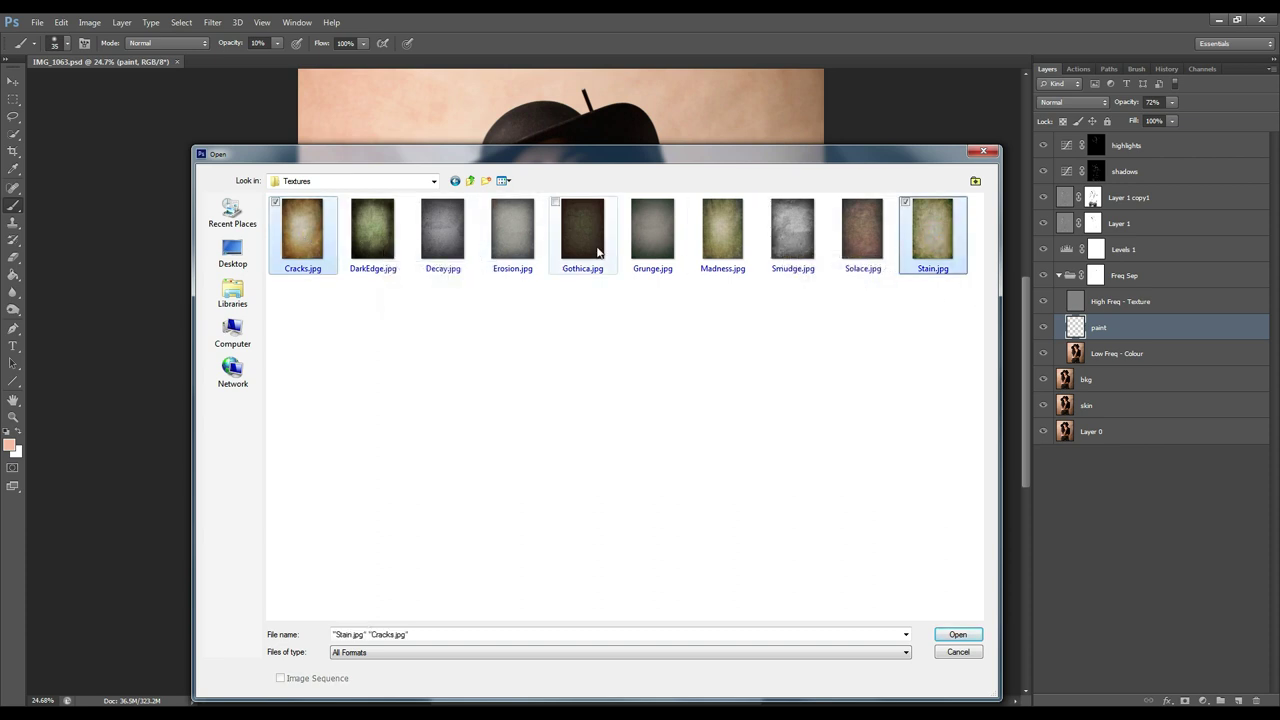
{"action": "left_click", "coordinate": [786, 255], "text": "ctrl"}
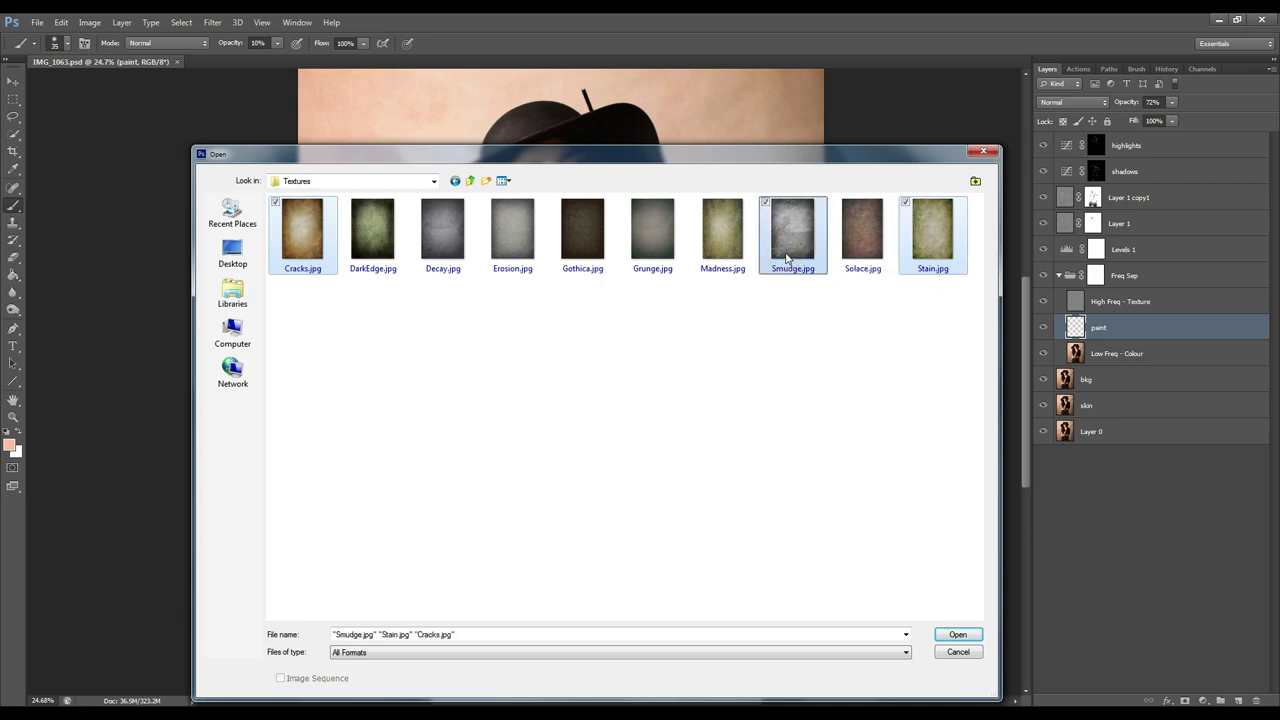
{"action": "left_click", "coordinate": [955, 636]}
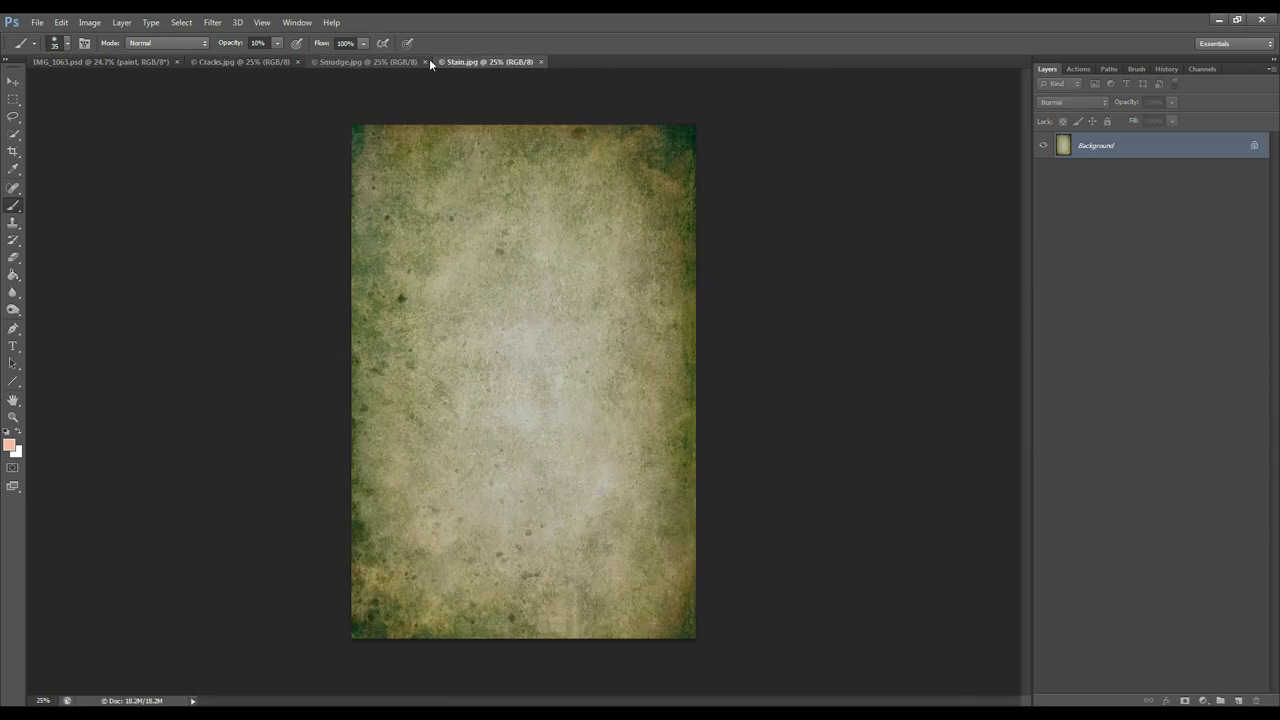
- Float the Stain, Smudge and Cracks images in separate windows over the portrait
{"action": "left_click_drag", "start_coordinate": [471, 65], "coordinate": [502, 187]}
{"action": "left_click_drag", "start_coordinate": [355, 62], "coordinate": [455, 213]}
{"action": "left_click_drag", "start_coordinate": [250, 63], "coordinate": [461, 288]}
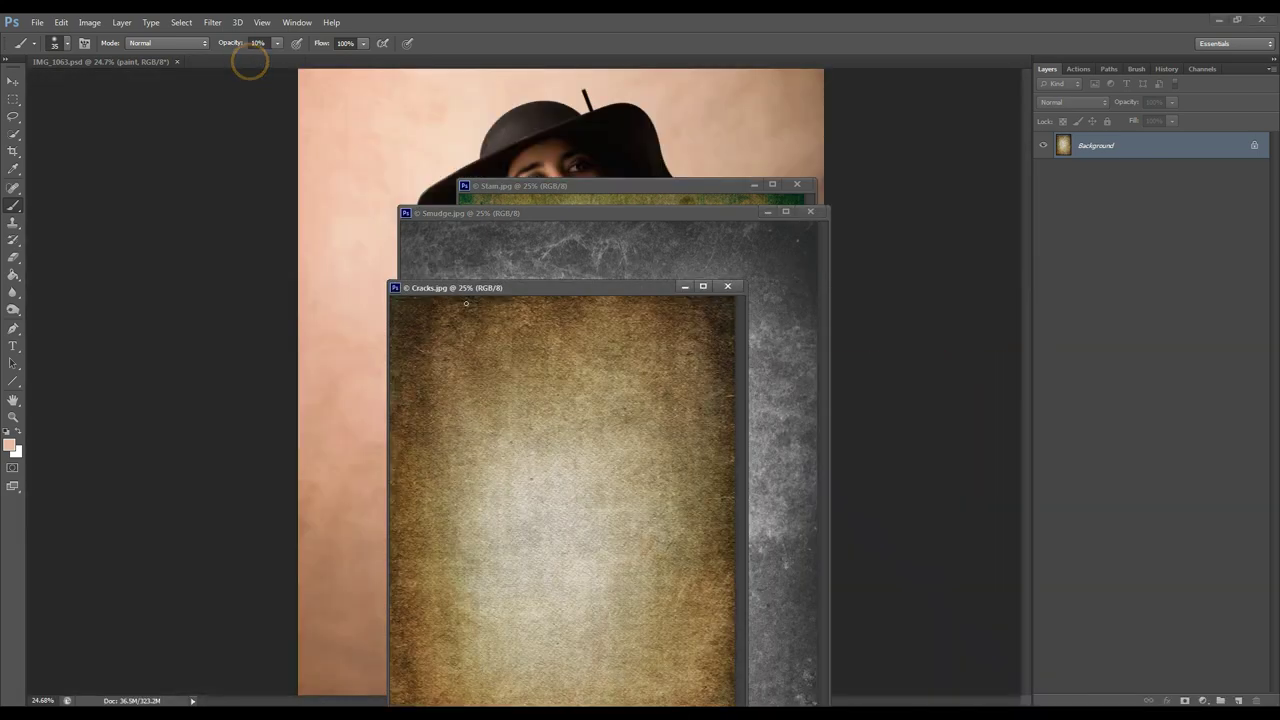
- Copy the Cracks, Smudge and Stain textures into the portrait document as new layers with the Move tool
{"action": "left_click", "coordinate": [11, 84]}
{"action": "left_click_drag", "start_coordinate": [507, 334], "coordinate": [369, 114]}
{"action": "left_click_drag", "start_coordinate": [492, 251], "coordinate": [397, 124]}
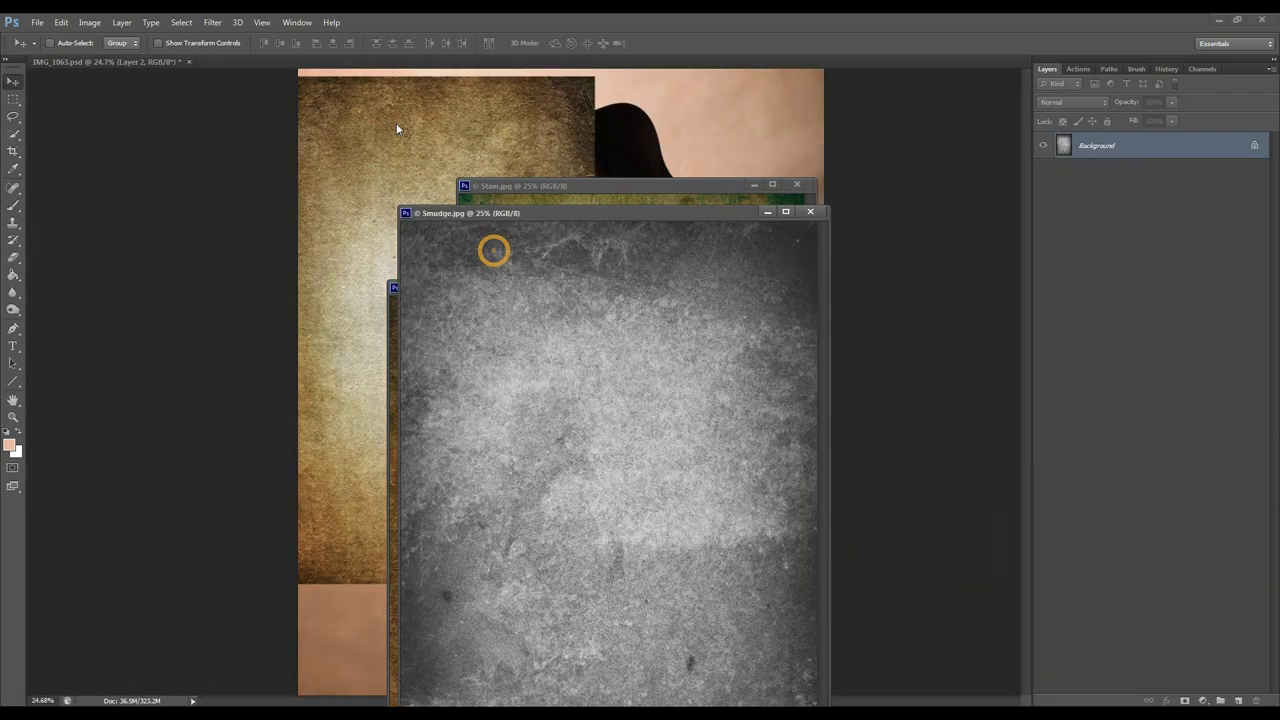
{"action": "left_click_drag", "start_coordinate": [511, 319], "coordinate": [398, 162]}
{"action": "left_click", "coordinate": [547, 196]}
{"action": "left_click_drag", "start_coordinate": [540, 250], "coordinate": [448, 182]}
- Close the Stain, Smudge and Cracks image windows
{"action": "left_click", "coordinate": [798, 186]}
{"action": "left_click", "coordinate": [806, 212]}
{"action": "left_click", "coordinate": [726, 289]}
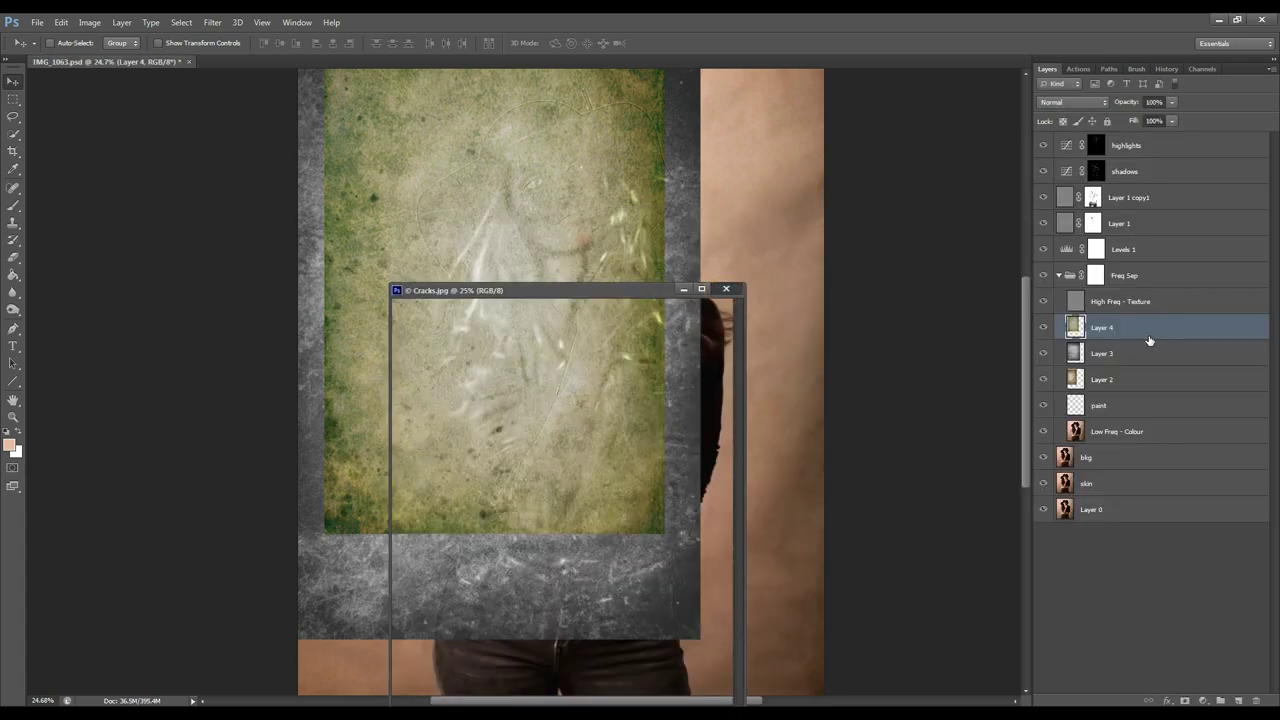
- Move the three texture layers out of the Freq Sep group to the top of the layer stack
{"action": "left_click", "coordinate": [1142, 327]}
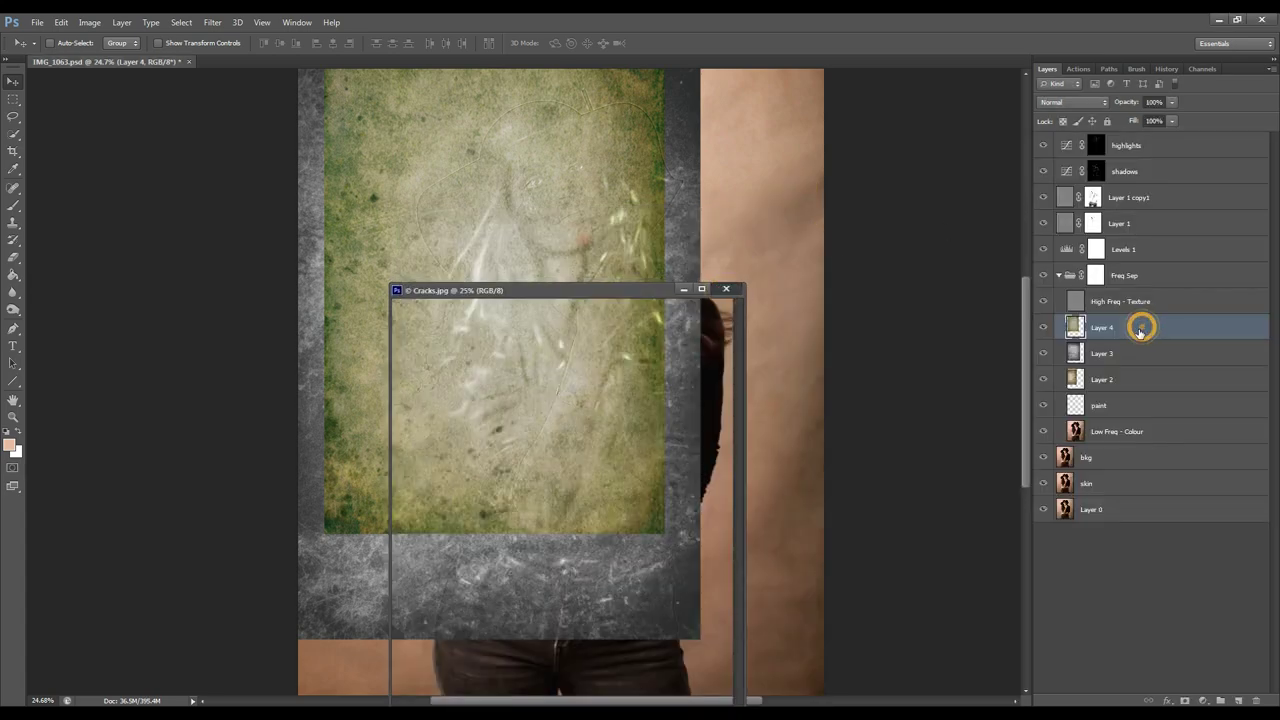
{"action": "left_click", "coordinate": [1133, 379], "text": "shift"}
{"action": "left_click_drag", "start_coordinate": [1133, 379], "coordinate": [1150, 143]}
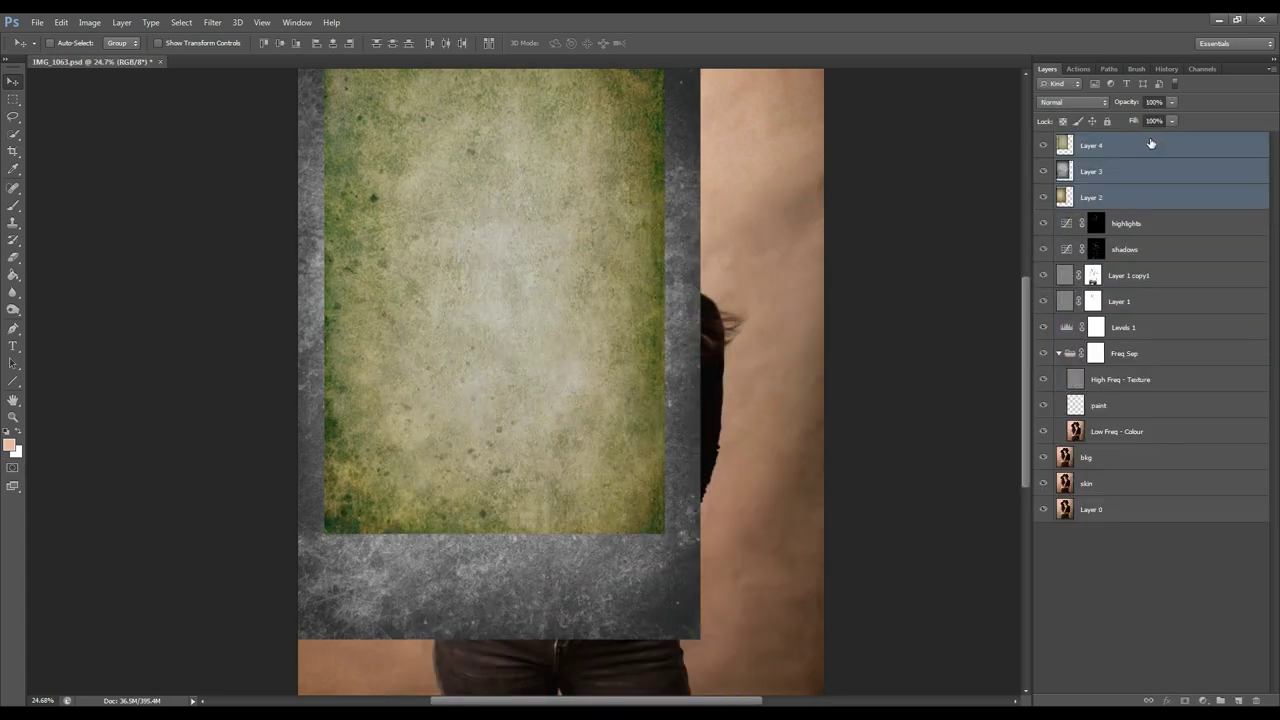
- Group the three selected texture layers and rename the group Textures
{"action": "key", "text": "ctrl+g"}
{"action": "double_click", "coordinate": [1095, 139]}
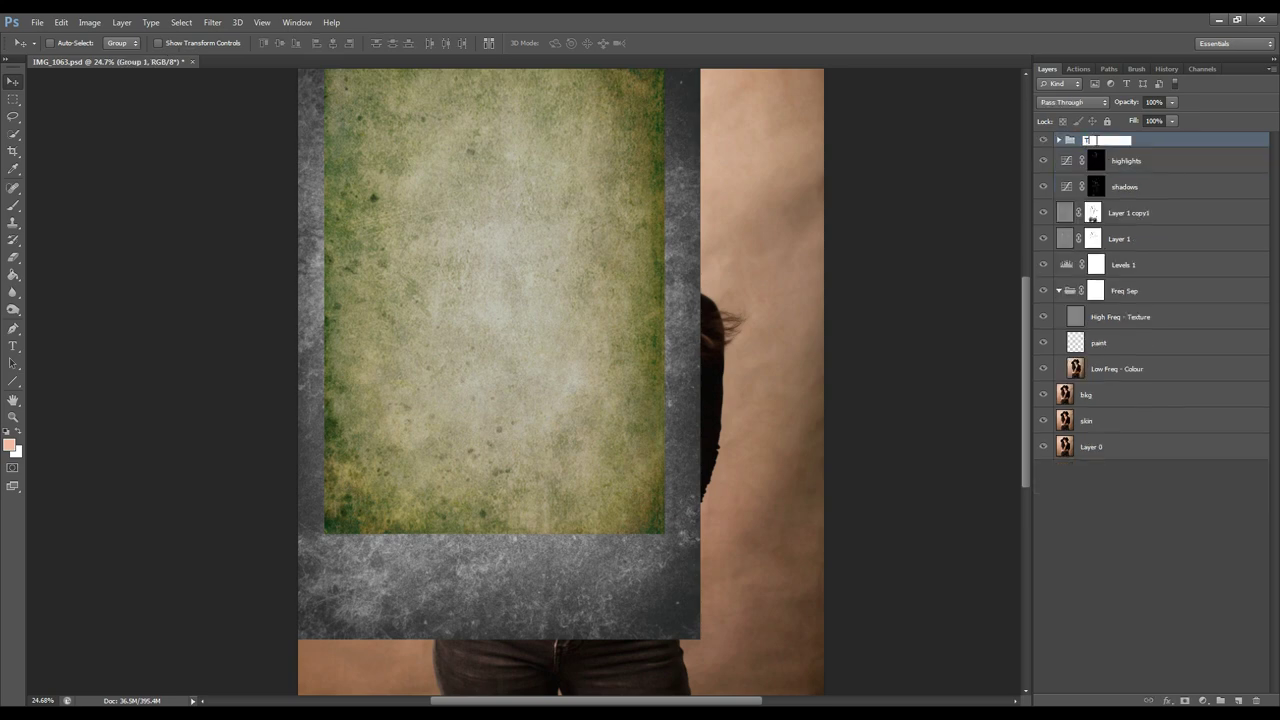
{"action": "type", "text": "Textures"}
{"action": "key", "text": "Return"}
- Expand the Textures group, hide Layers 4 and 3, and stretch Layer 2 from the canvas's upper-left corner to fill the canvas
{"action": "left_click", "coordinate": [1059, 140]}
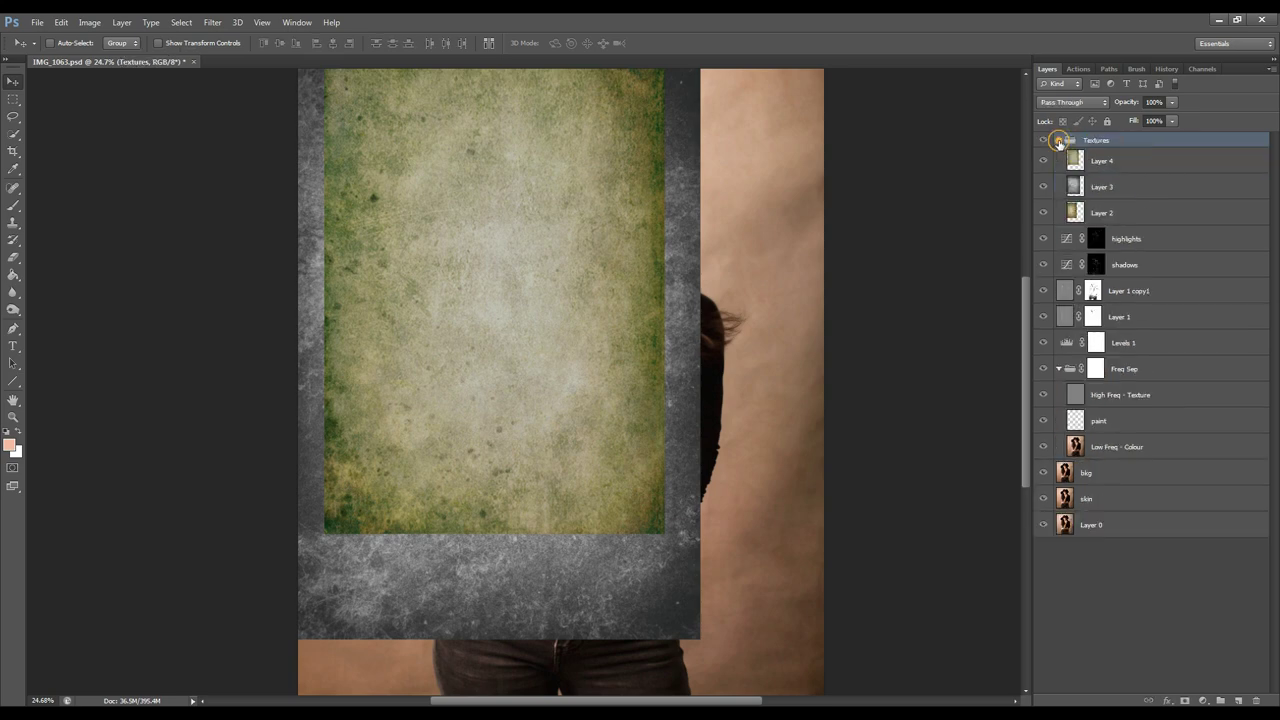
{"action": "left_click", "coordinate": [1043, 160]}
{"action": "left_click", "coordinate": [1043, 186]}
{"action": "left_click", "coordinate": [1100, 212]}
{"action": "mouse_move", "coordinate": [457, 172]}
{"action": "left_mouse_down"}
{"action": "mouse_move", "coordinate": [515, 197]}
{"action": "mouse_move", "coordinate": [495, 168]}
{"action": "mouse_move", "coordinate": [454, 179]}
{"action": "left_mouse_up"}
{"action": "scroll", "coordinate": [495, 168], "scroll_direction": "down", "scroll_amount": 3}
{"action": "key", "text": "ctrl+t"}
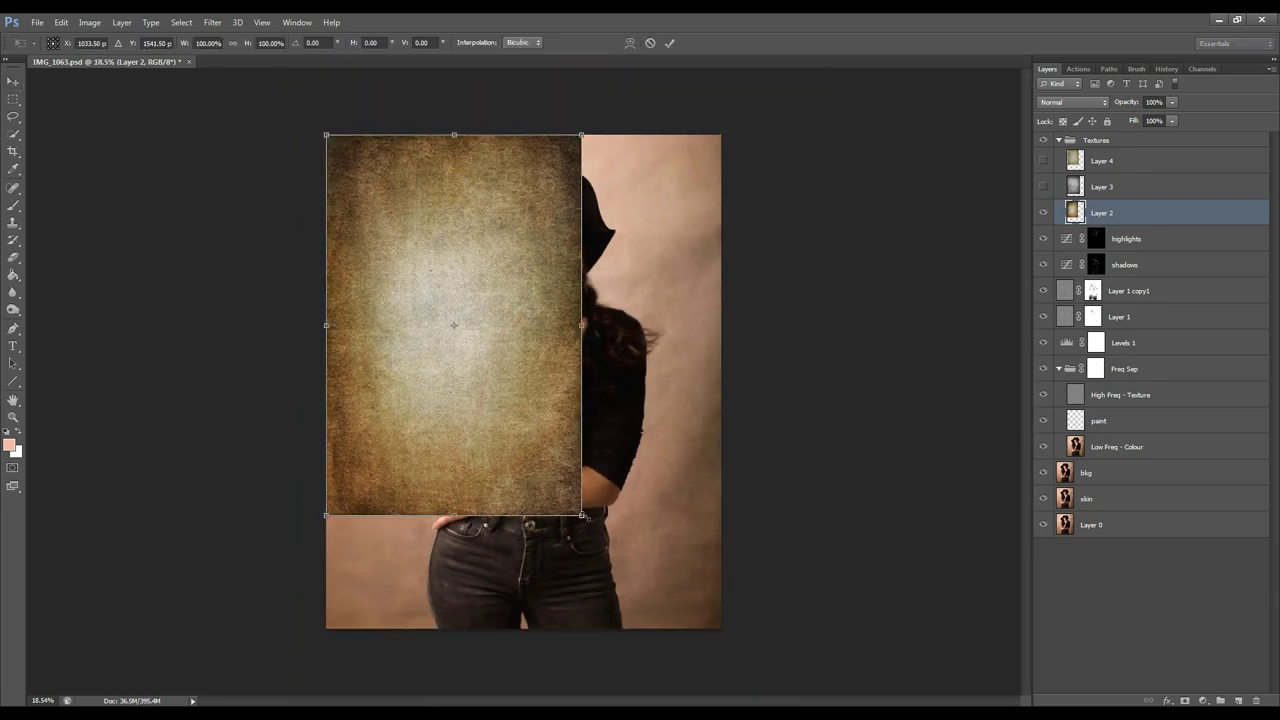
{"action": "left_click_drag", "start_coordinate": [581, 516], "coordinate": [721, 628]}
{"action": "key", "text": "Return"}
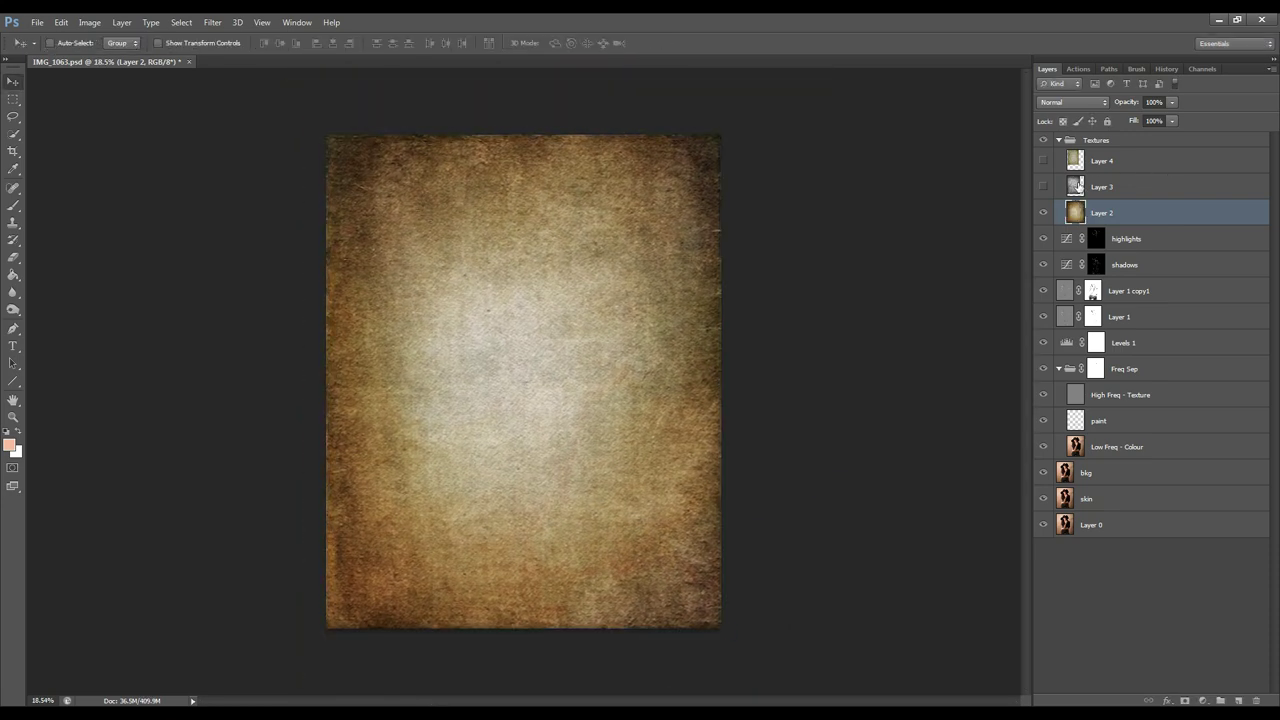
- Show Layer 3, align it with the canvas's upper-left corner, and stretch it to fill the canvas
{"action": "left_click", "coordinate": [1100, 186]}
{"action": "left_click", "coordinate": [1043, 186]}
{"action": "left_click_drag", "start_coordinate": [571, 277], "coordinate": [543, 260]}
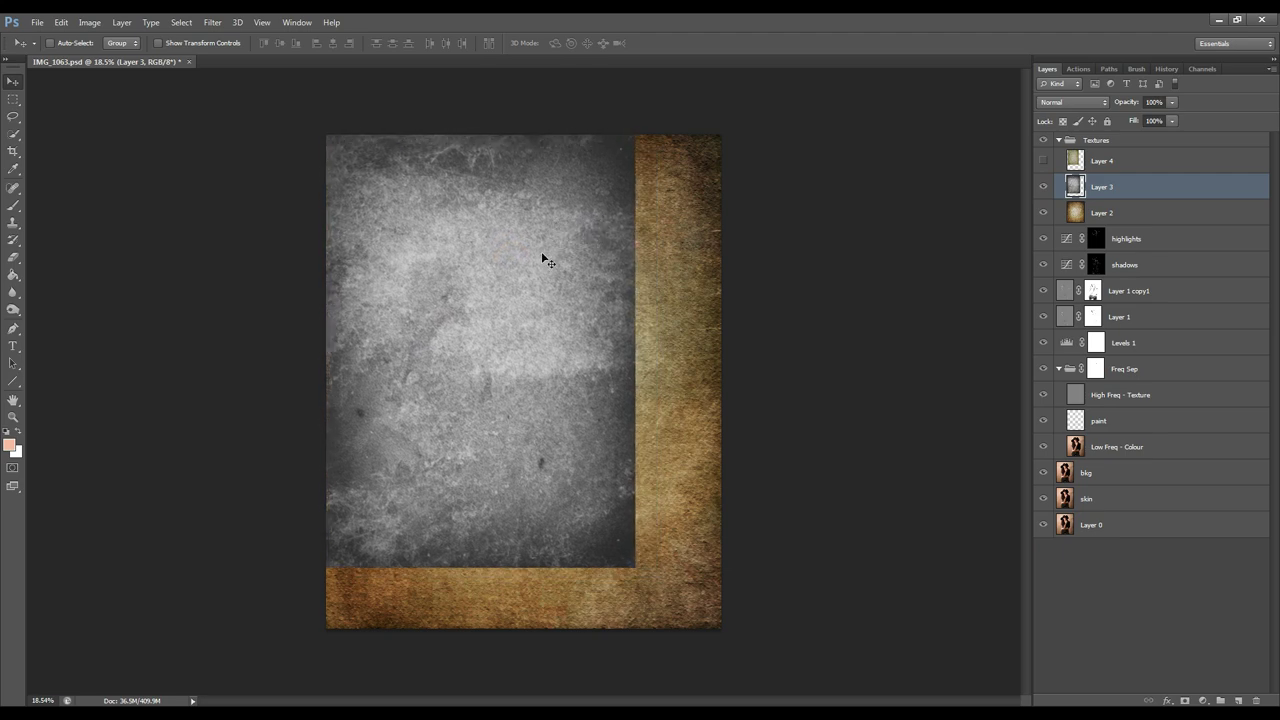
{"action": "key", "text": "ctrl+t"}
{"action": "left_click_drag", "start_coordinate": [633, 567], "coordinate": [720, 628]}
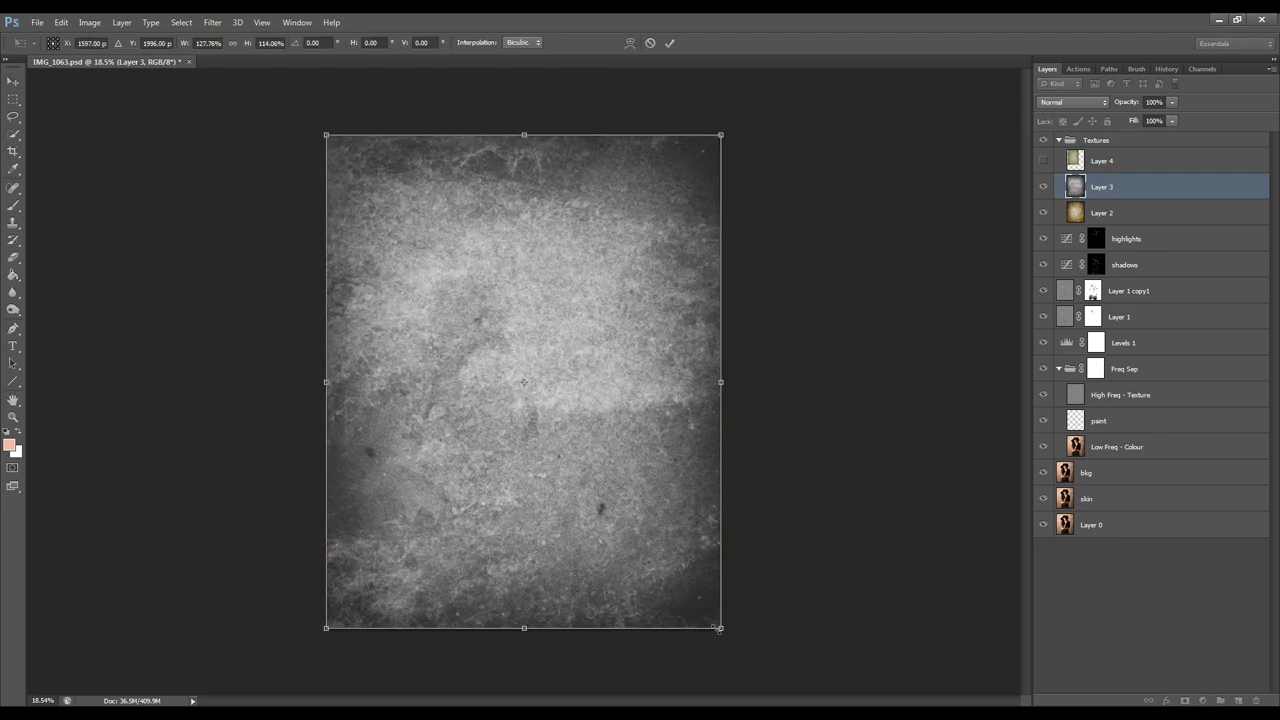
{"action": "key", "text": "Return"}
- Show Layer 4, align it with the canvas's upper-left corner, and stretch it to fill the canvas
{"action": "left_click", "coordinate": [1043, 160]}
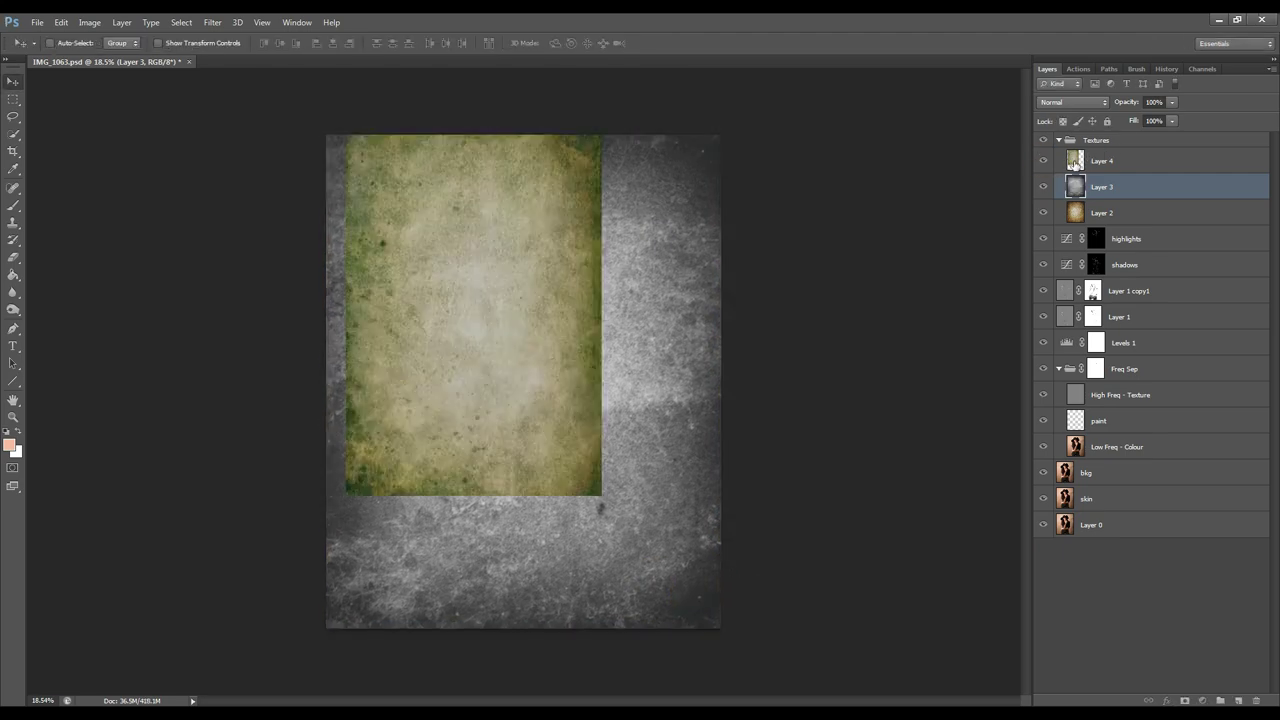
{"action": "left_click", "coordinate": [1100, 160]}
{"action": "left_click_drag", "start_coordinate": [360, 150], "coordinate": [339, 176]}
{"action": "key", "text": "ctrl+t"}
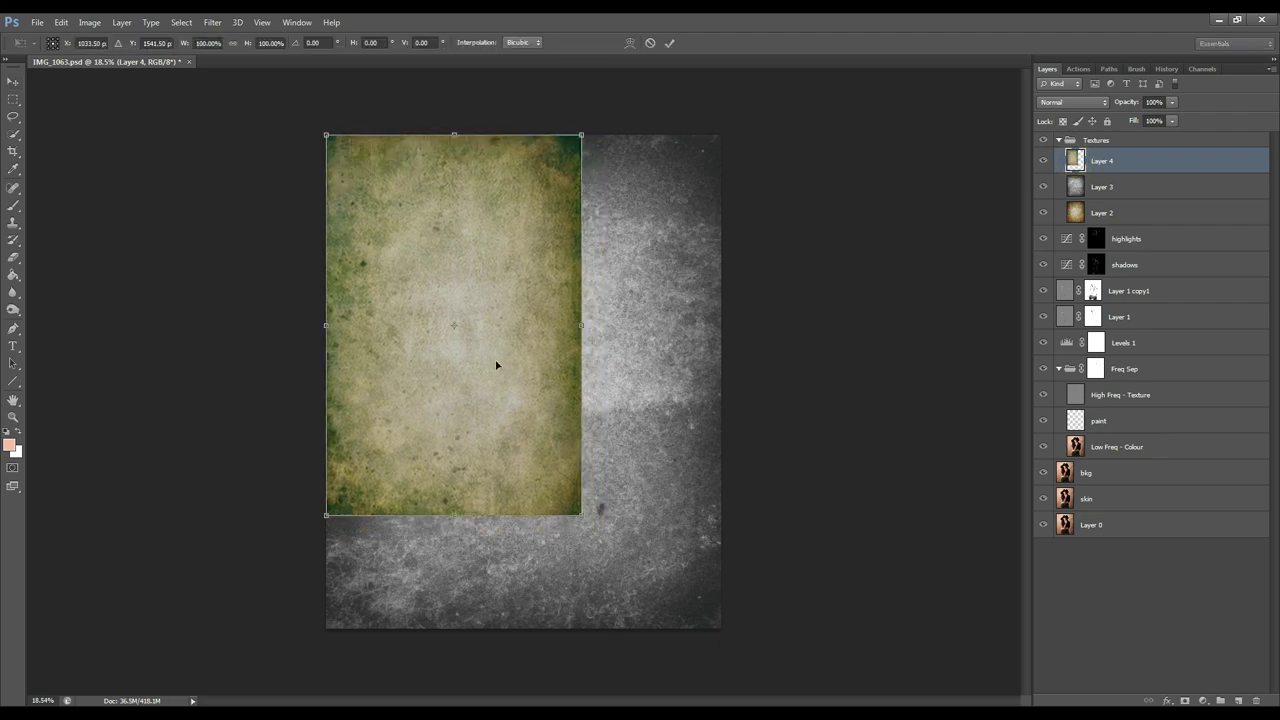
{"action": "left_click_drag", "start_coordinate": [583, 518], "coordinate": [722, 632]}
{"action": "key", "text": "Return"}
- Set the blend modes to Overlay for Layer 4, Multiply for Layer 3 and Soft Light for Layer 2
{"action": "left_click", "coordinate": [1073, 102]}
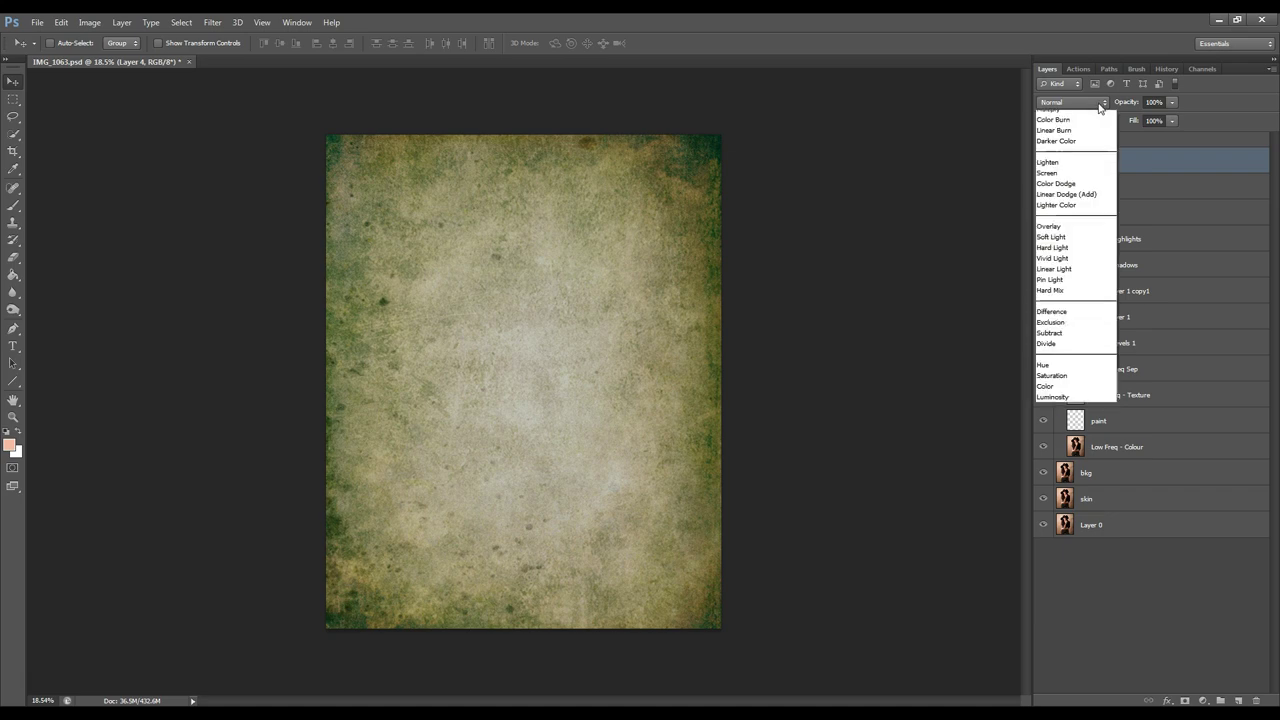
{"action": "left_click", "coordinate": [1058, 272]}
{"action": "left_click", "coordinate": [1105, 190]}
{"action": "left_click", "coordinate": [1072, 101]}
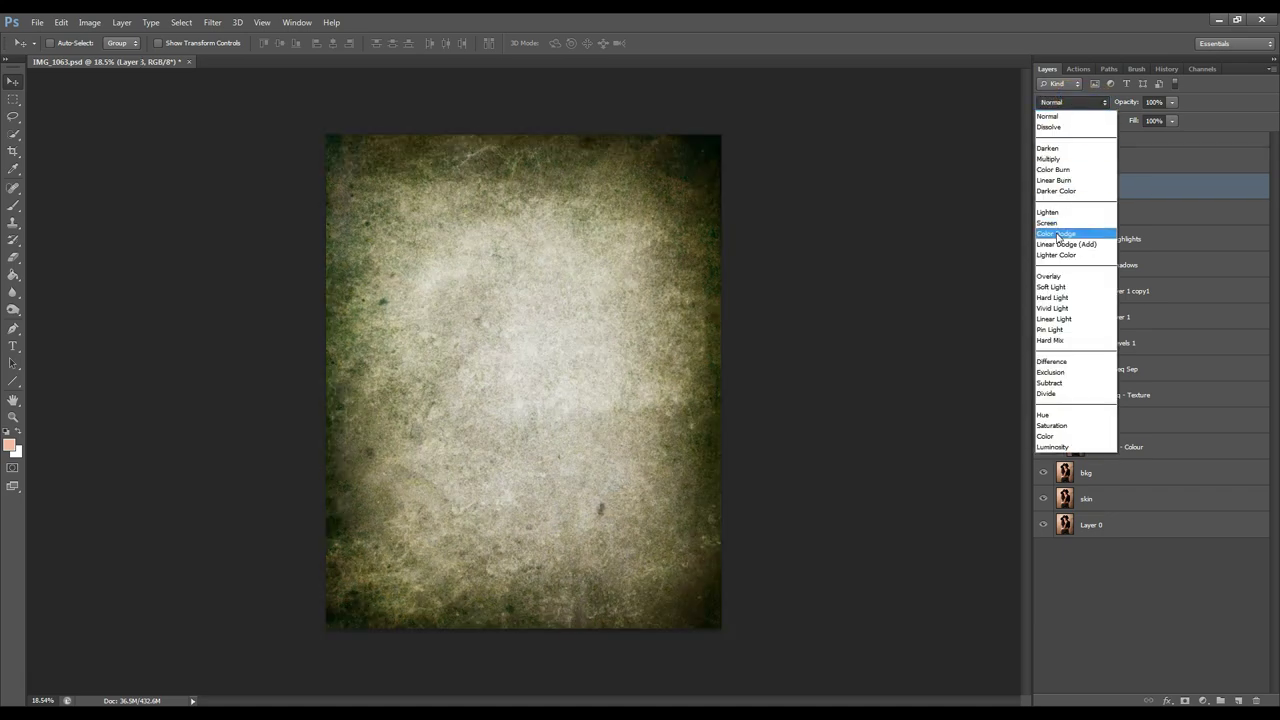
{"action": "left_click", "coordinate": [1056, 190]}
{"action": "left_click", "coordinate": [1105, 212]}
{"action": "left_click", "coordinate": [1086, 101]}
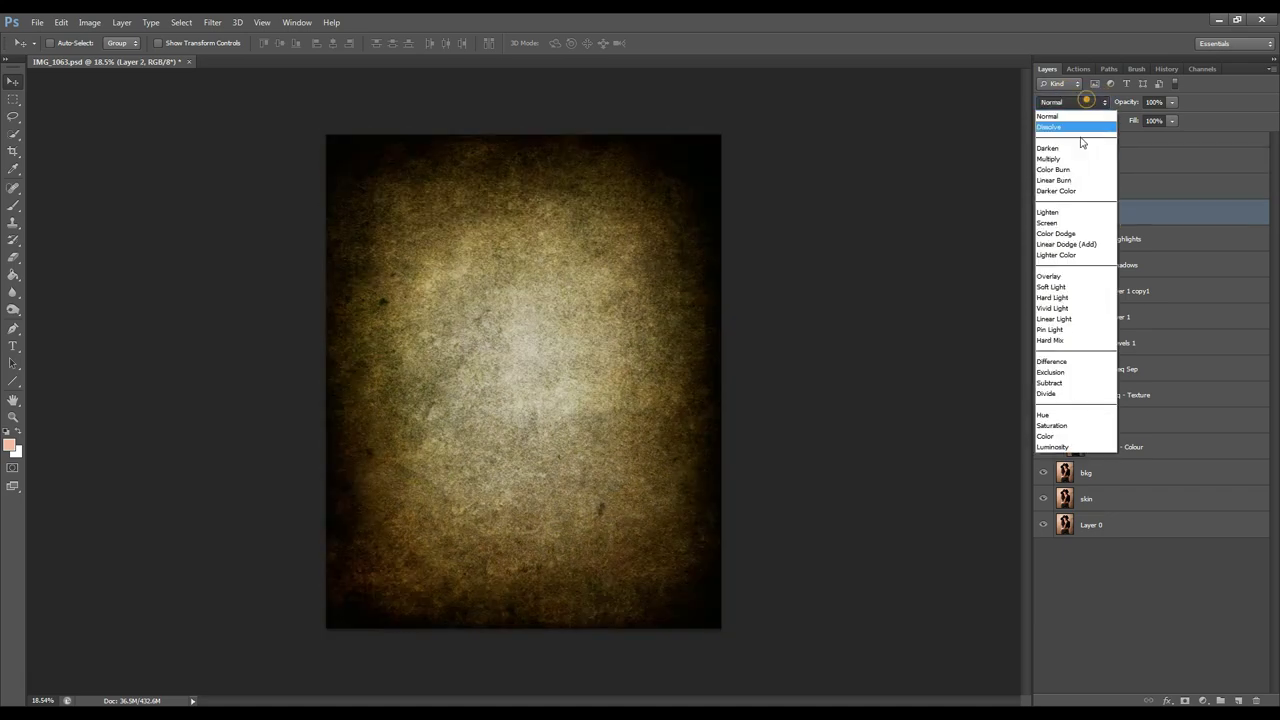
{"action": "left_click", "coordinate": [1063, 288]}
- Lower the opacity of the texture layers, with Layer 4 and Layer 3 at 36%
{"action": "left_click", "coordinate": [1125, 161]}
{"action": "left_click_drag", "start_coordinate": [1135, 105], "coordinate": [1106, 103]}
{"action": "left_click", "coordinate": [1135, 184]}
{"action": "left_click", "coordinate": [1121, 213]}
{"action": "left_click", "coordinate": [1106, 190]}
{"action": "left_click", "coordinate": [1132, 161]}
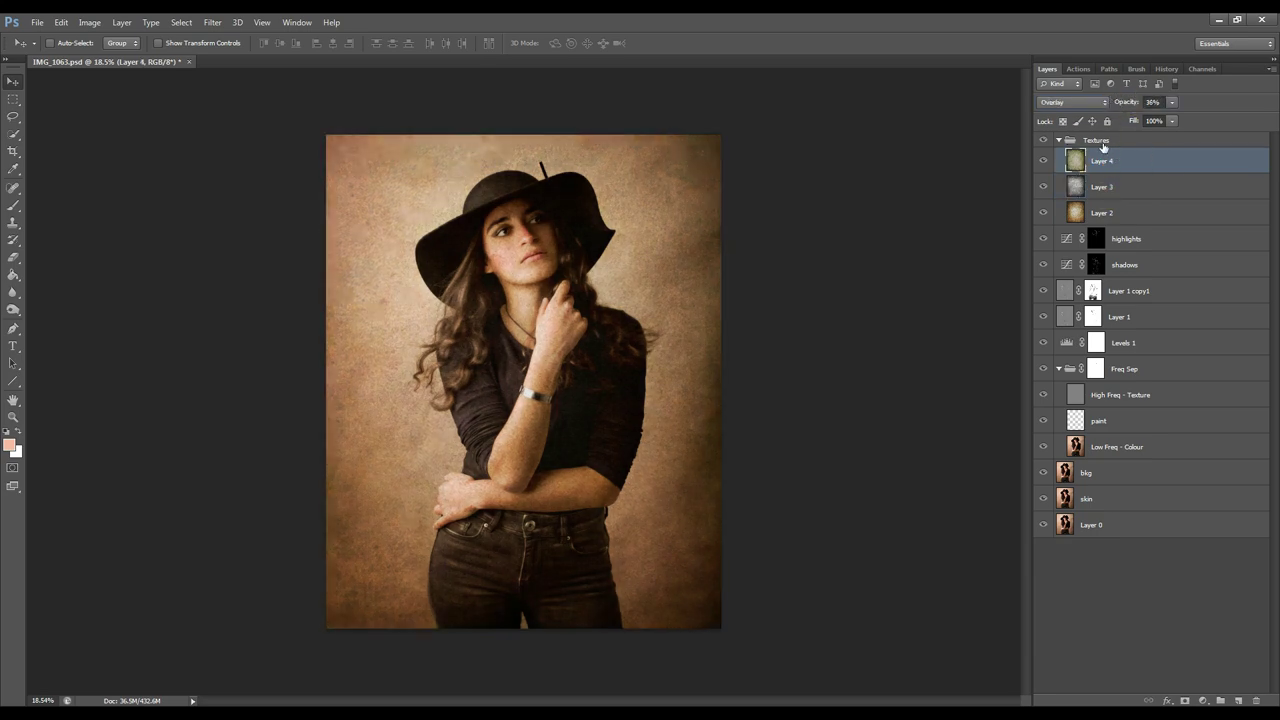
- Add a white layer mask to the Textures group
{"action": "left_click", "coordinate": [1100, 145]}
{"action": "left_click", "coordinate": [1185, 701]}
{"action": "scroll", "coordinate": [533, 203], "scroll_direction": "up", "scroll_amount": 3}
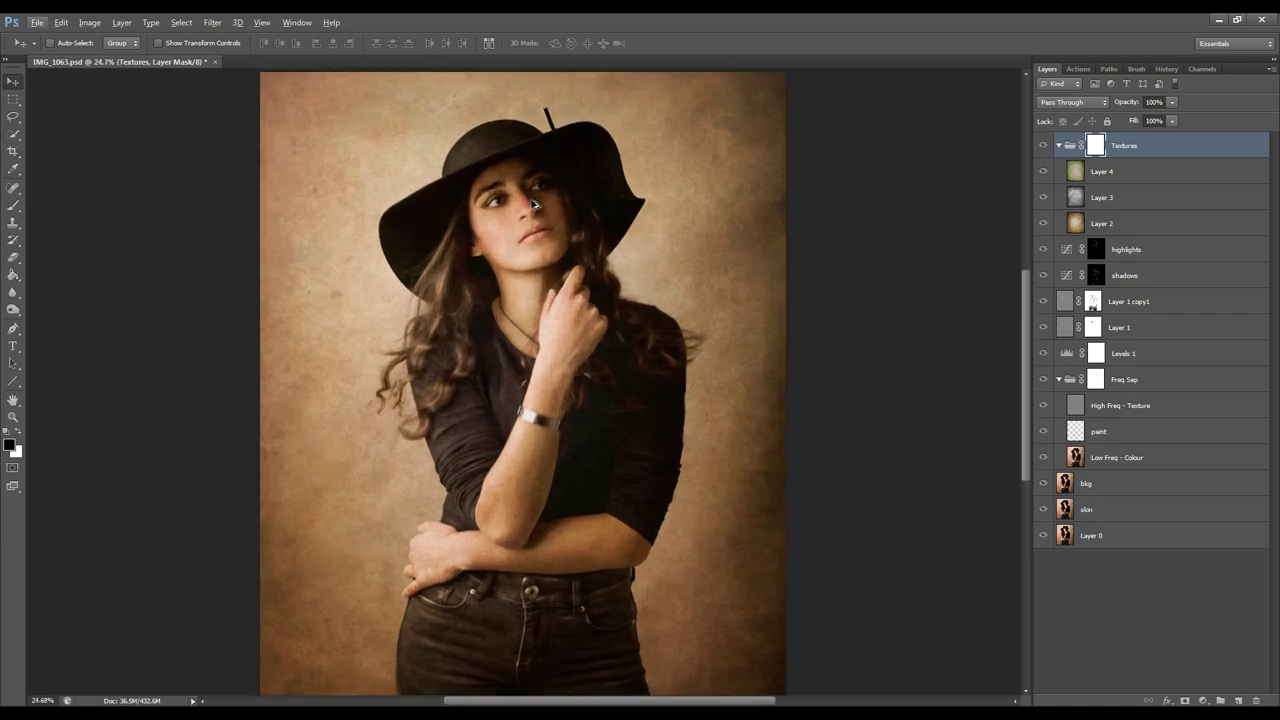
{"action": "scroll", "coordinate": [533, 212], "scroll_direction": "up", "scroll_amount": 1}
{"action": "scroll", "coordinate": [533, 213], "scroll_direction": "up", "scroll_amount": 1}
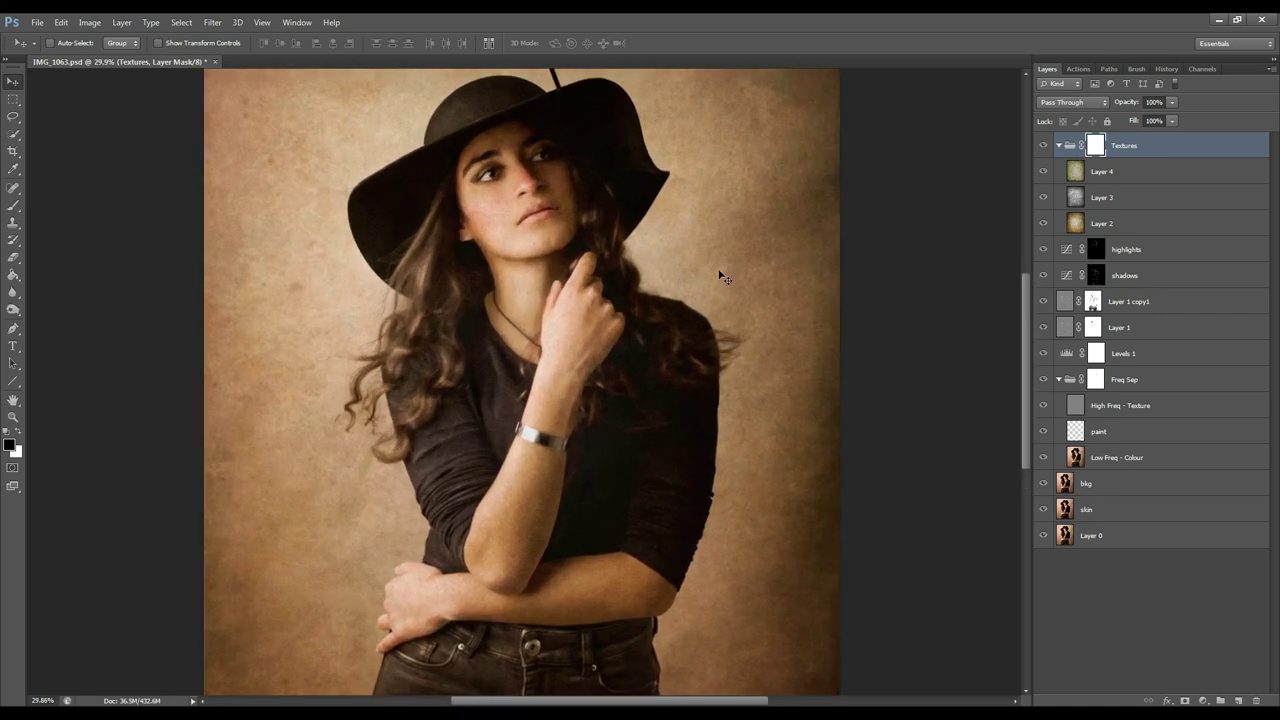
{"action": "left_click_drag", "start_coordinate": [720, 276], "coordinate": [776, 268]}
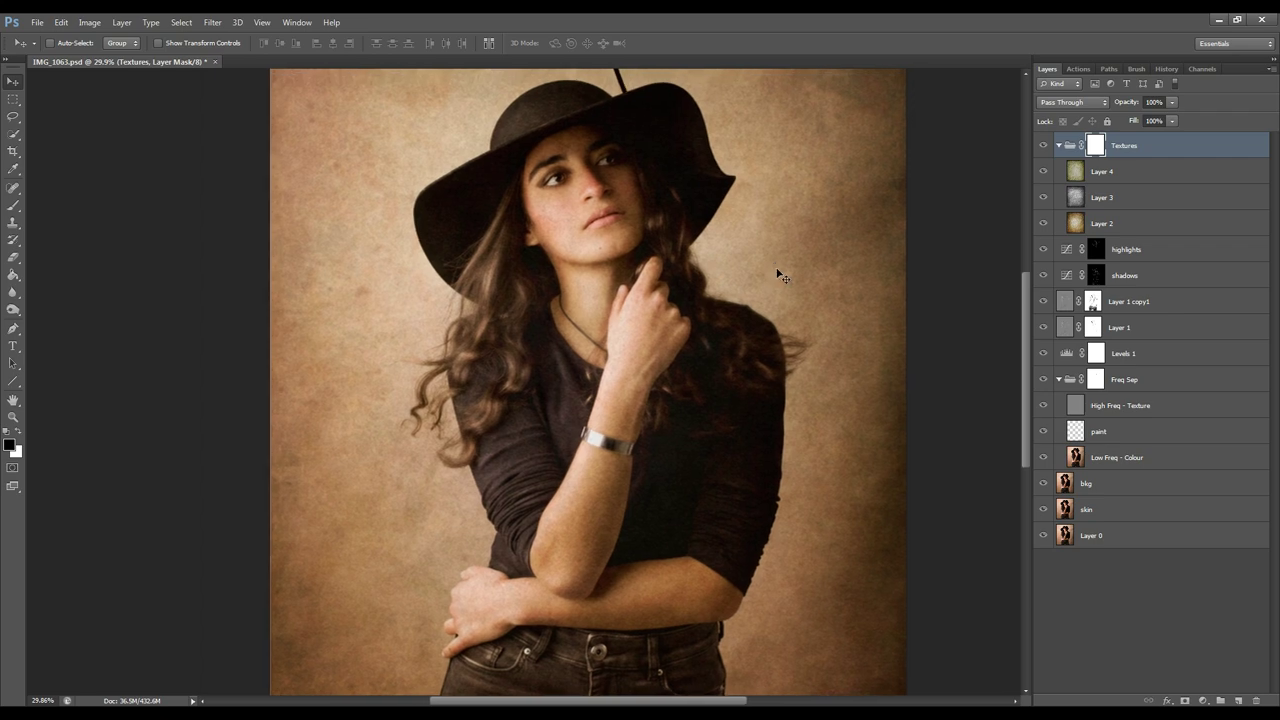
- Paint black on the Textures mask over the face, neck and raised arm with a 500 px brush at 100% opacity, 80% flow
{"action": "left_click", "coordinate": [18, 205]}
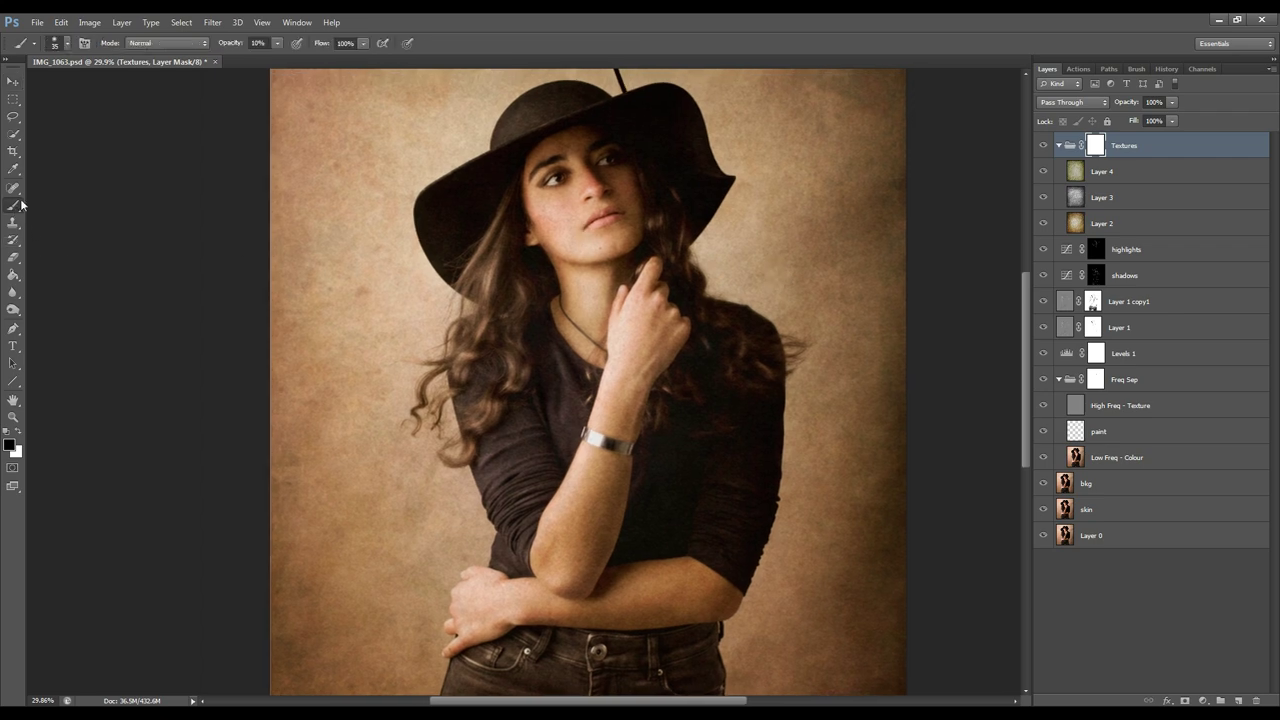
{"action": "left_click_drag", "start_coordinate": [224, 46], "coordinate": [315, 47]}
{"action": "key", "text": "bracketright"}
{"action": "key", "text": "bracketright"}
{"action": "key", "text": "bracketright"}
{"action": "key", "text": "bracketright"}
{"action": "key", "text": "bracketright"}
{"action": "mouse_move", "coordinate": [565, 198]}
{"action": "left_mouse_down"}
{"action": "mouse_move", "coordinate": [571, 175]}
{"action": "mouse_move", "coordinate": [612, 172]}
{"action": "mouse_move", "coordinate": [582, 240]}
{"action": "left_mouse_up"}
{"action": "mouse_move", "coordinate": [577, 294]}
{"action": "left_mouse_down"}
{"action": "mouse_move", "coordinate": [584, 367]}
{"action": "mouse_move", "coordinate": [493, 382]}
{"action": "mouse_move", "coordinate": [501, 418]}
{"action": "left_mouse_up"}
{"action": "mouse_move", "coordinate": [656, 336]}
{"action": "left_mouse_down"}
{"action": "mouse_move", "coordinate": [647, 280]}
{"action": "mouse_move", "coordinate": [583, 482]}
{"action": "mouse_move", "coordinate": [586, 560]}
{"action": "mouse_move", "coordinate": [659, 337]}
{"action": "left_mouse_up"}
- Reduce the brush to 250 px and mask the textures off the folded forearm and its hand
{"action": "key", "text": "bracketleft"}
{"action": "key", "text": "bracketleft"}
{"action": "key", "text": "bracketleft"}
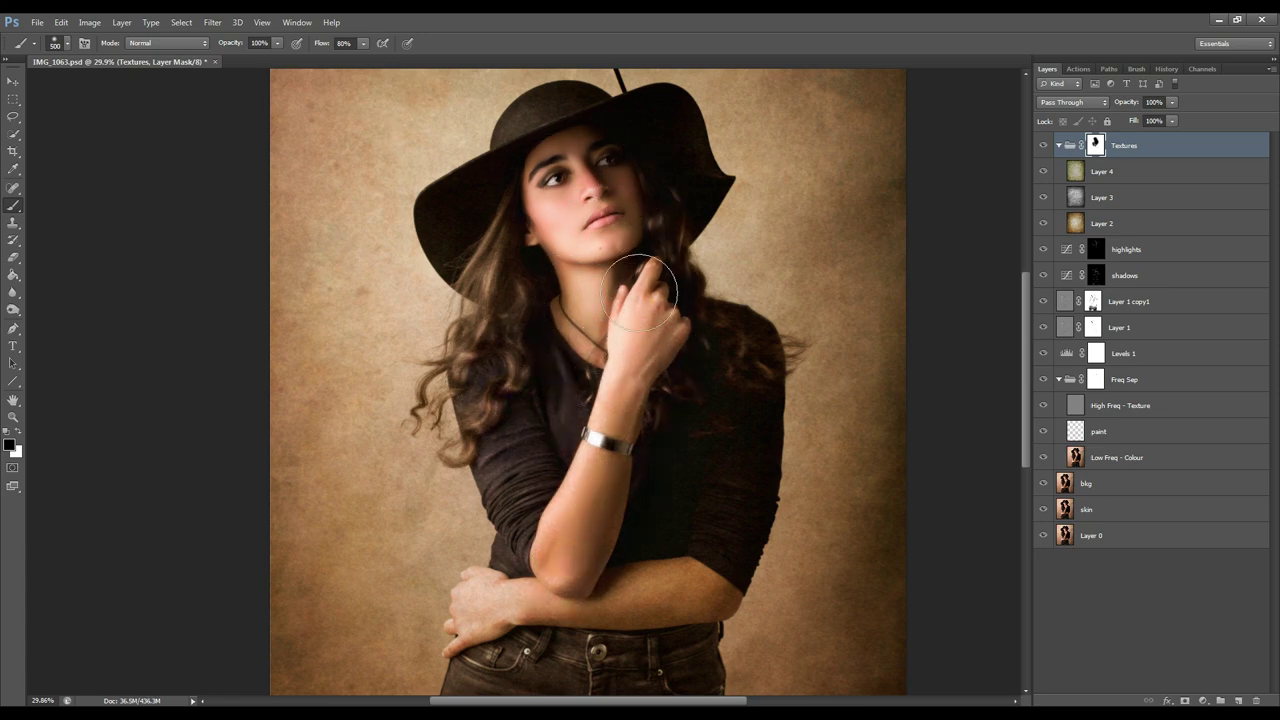
{"action": "mouse_move", "coordinate": [594, 614]}
{"action": "left_mouse_down"}
{"action": "mouse_move", "coordinate": [671, 594]}
{"action": "mouse_move", "coordinate": [611, 578]}
{"action": "mouse_move", "coordinate": [710, 599]}
{"action": "mouse_move", "coordinate": [487, 588]}
{"action": "mouse_move", "coordinate": [480, 655]}
{"action": "left_mouse_up"}
- Restore texture around the body's edges by painting white on the Textures mask at 31% flow and 100% opacity
{"action": "key", "text": "x"}
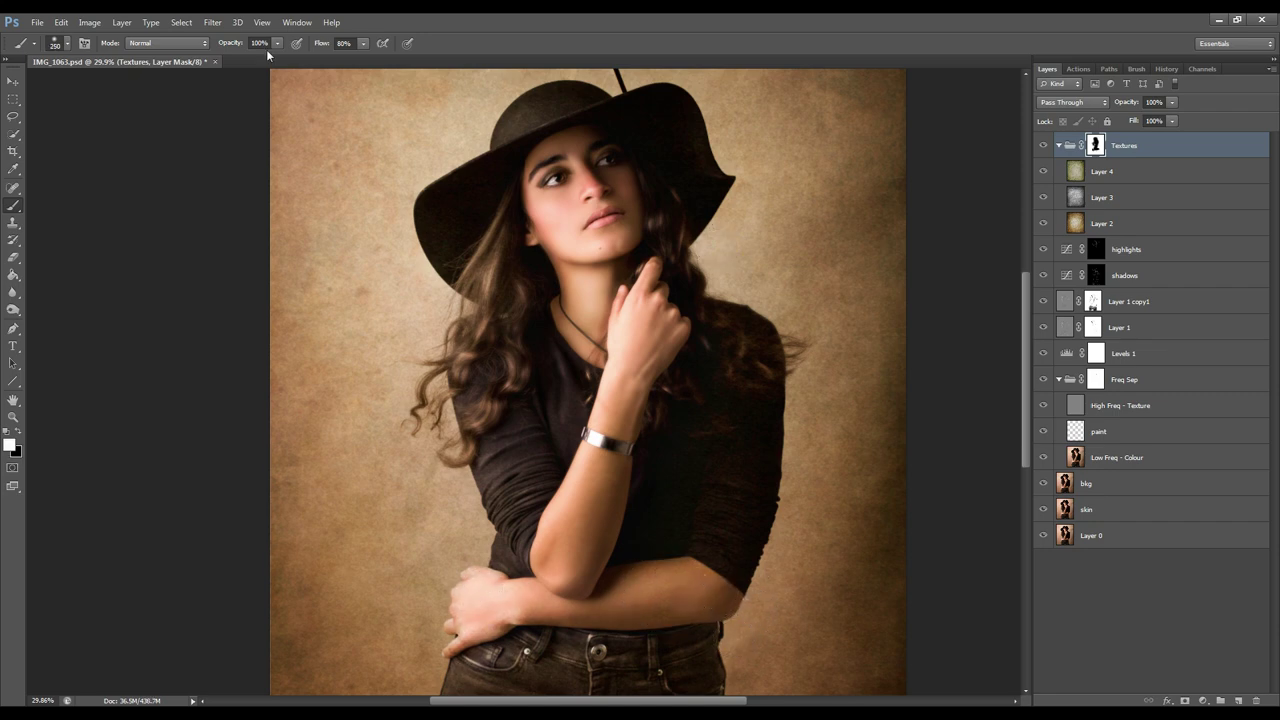
{"action": "left_click_drag", "start_coordinate": [322, 44], "coordinate": [286, 44]}
{"action": "key", "text": "shift+2"}
{"action": "key", "text": "5"}
{"action": "left_click_drag", "start_coordinate": [561, 636], "coordinate": [577, 483]}
{"action": "key", "text": "shift+3"}
{"action": "key", "text": "shift+1"}
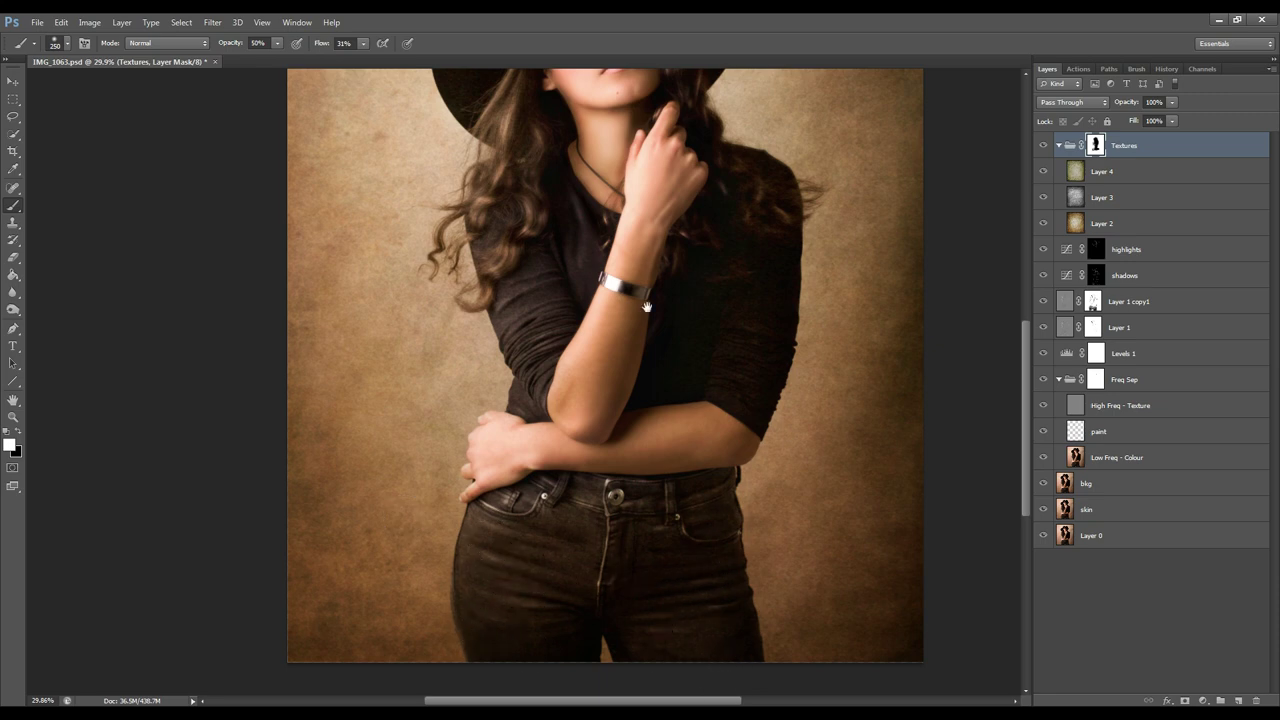
{"action": "left_click_drag", "start_coordinate": [647, 307], "coordinate": [558, 432]}
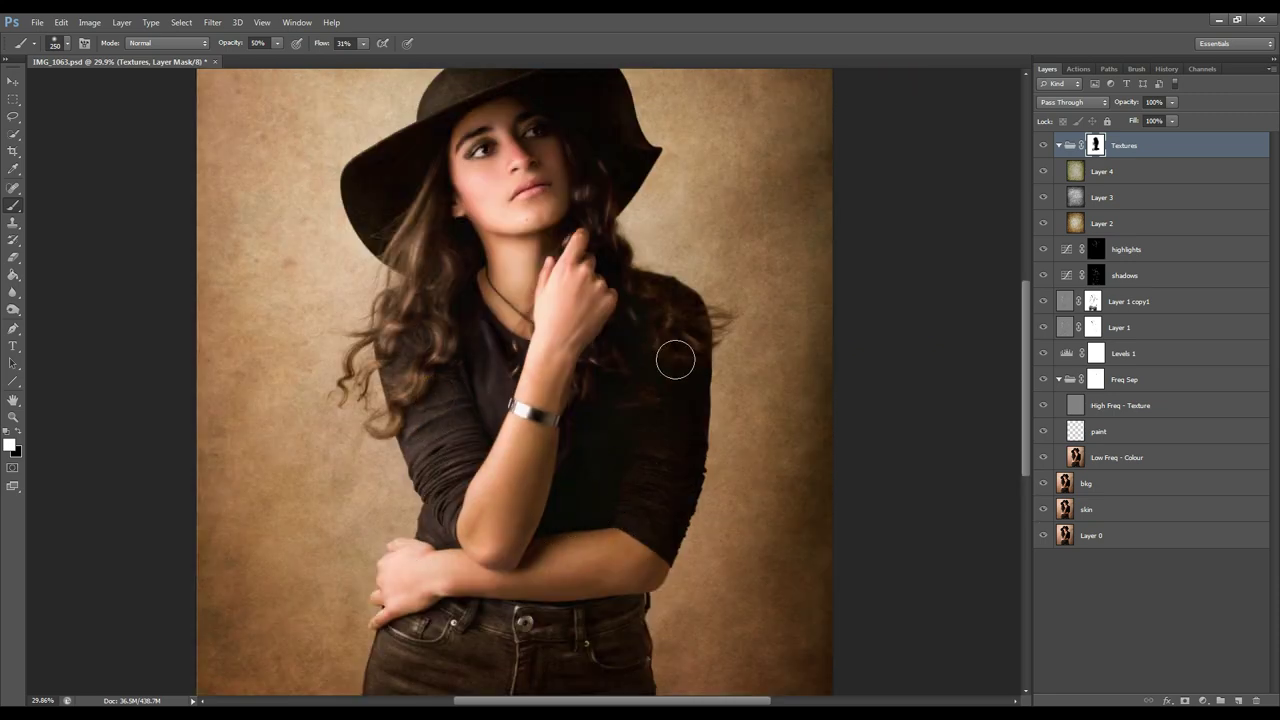
{"action": "key", "text": "0"}
{"action": "left_click_drag", "start_coordinate": [535, 688], "coordinate": [566, 590]}
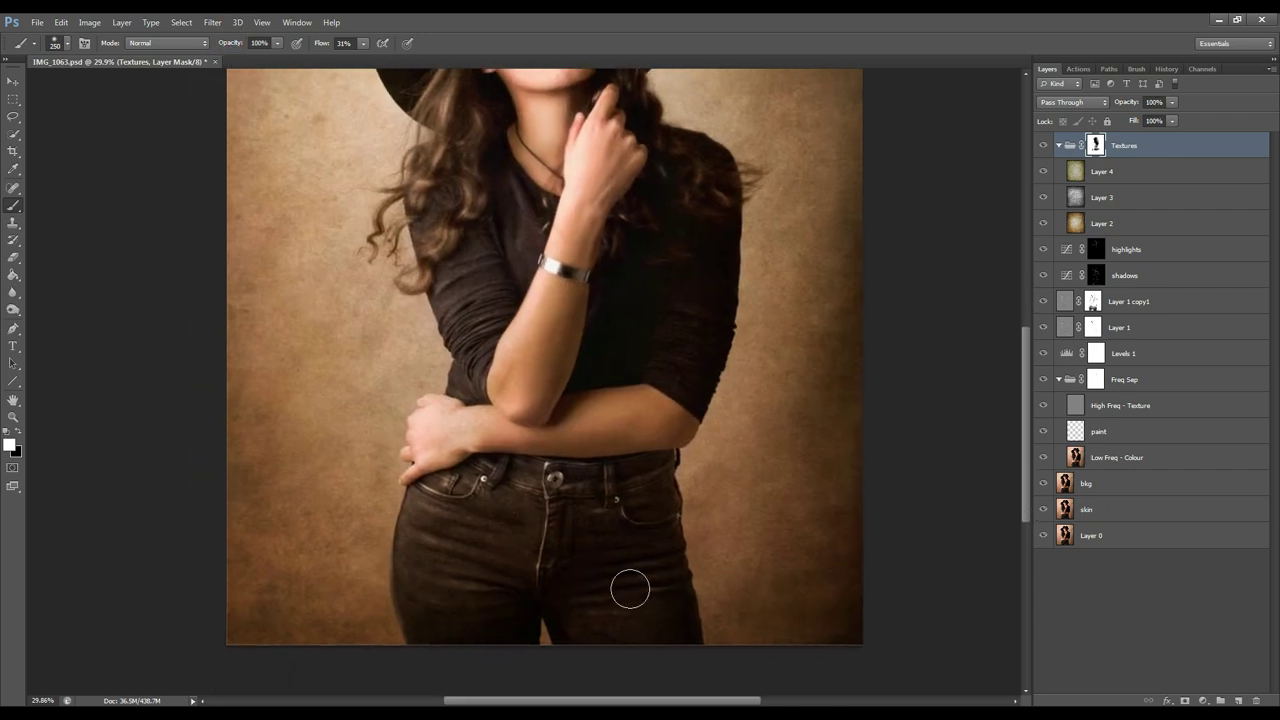
{"action": "key", "text": "x"}
{"action": "key", "text": "x"}
{"action": "left_click_drag", "start_coordinate": [699, 465], "coordinate": [679, 513]}
- Paint black on the Textures mask over the front of the jeans
{"action": "key", "text": "x"}
{"action": "left_click_drag", "start_coordinate": [513, 482], "coordinate": [480, 555]}
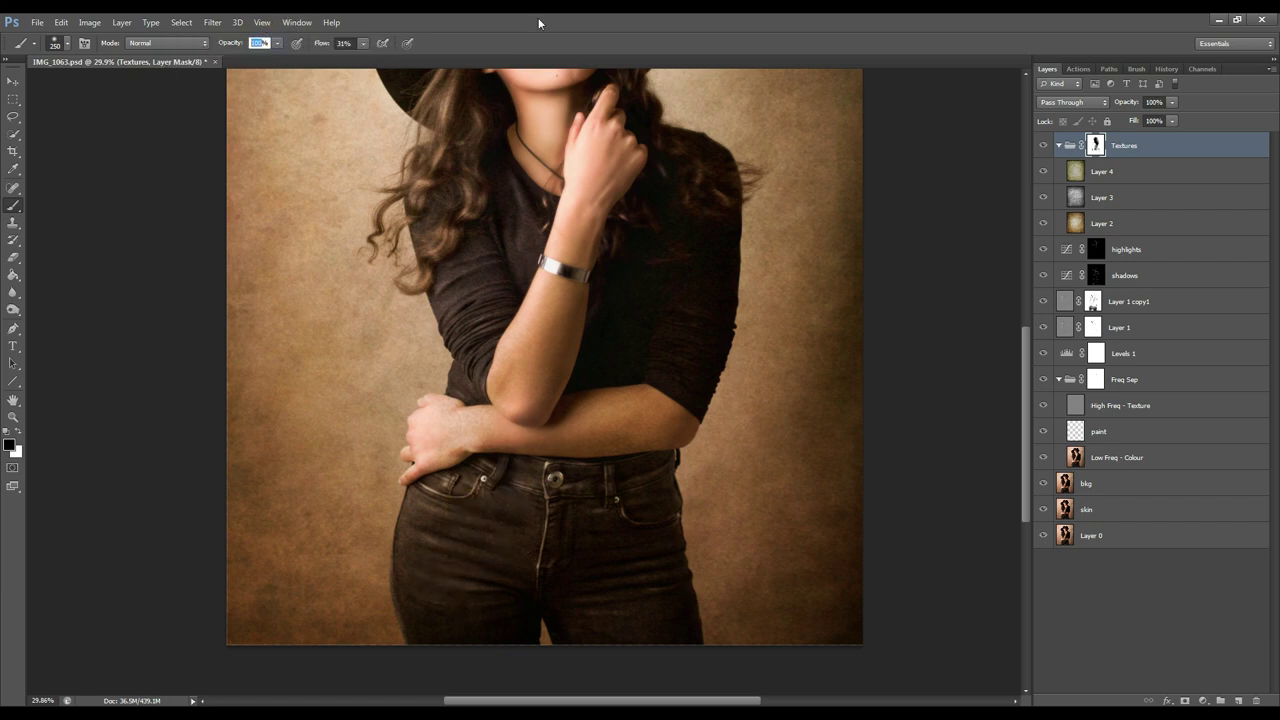
{"action": "scroll", "coordinate": [884, 250], "scroll_direction": "down", "scroll_amount": 3}
{"action": "scroll", "coordinate": [884, 250], "scroll_direction": "up", "scroll_amount": 2}
{"action": "scroll", "coordinate": [884, 250], "scroll_direction": "down", "scroll_amount": 1}
- Set the brush to 50% opacity and 10% flow, and softly touch up the mask on the sleeve and outer jeans leg
{"action": "left_click_drag", "start_coordinate": [259, 43], "coordinate": [220, 45]}
{"action": "type", "text": "50"}
{"action": "left_click_drag", "start_coordinate": [345, 43], "coordinate": [322, 42]}
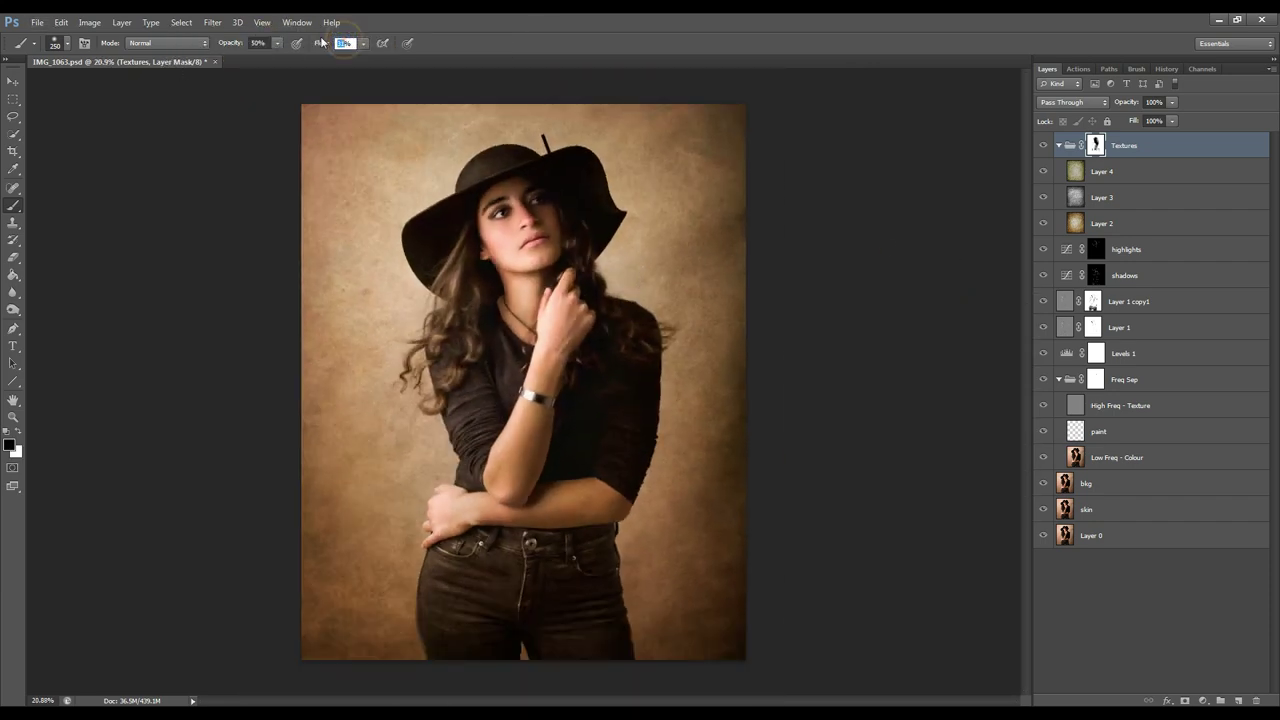
{"action": "left_click_drag", "start_coordinate": [471, 402], "coordinate": [511, 398]}
{"action": "key", "text": "x"}
{"action": "left_click_drag", "start_coordinate": [431, 594], "coordinate": [440, 651]}
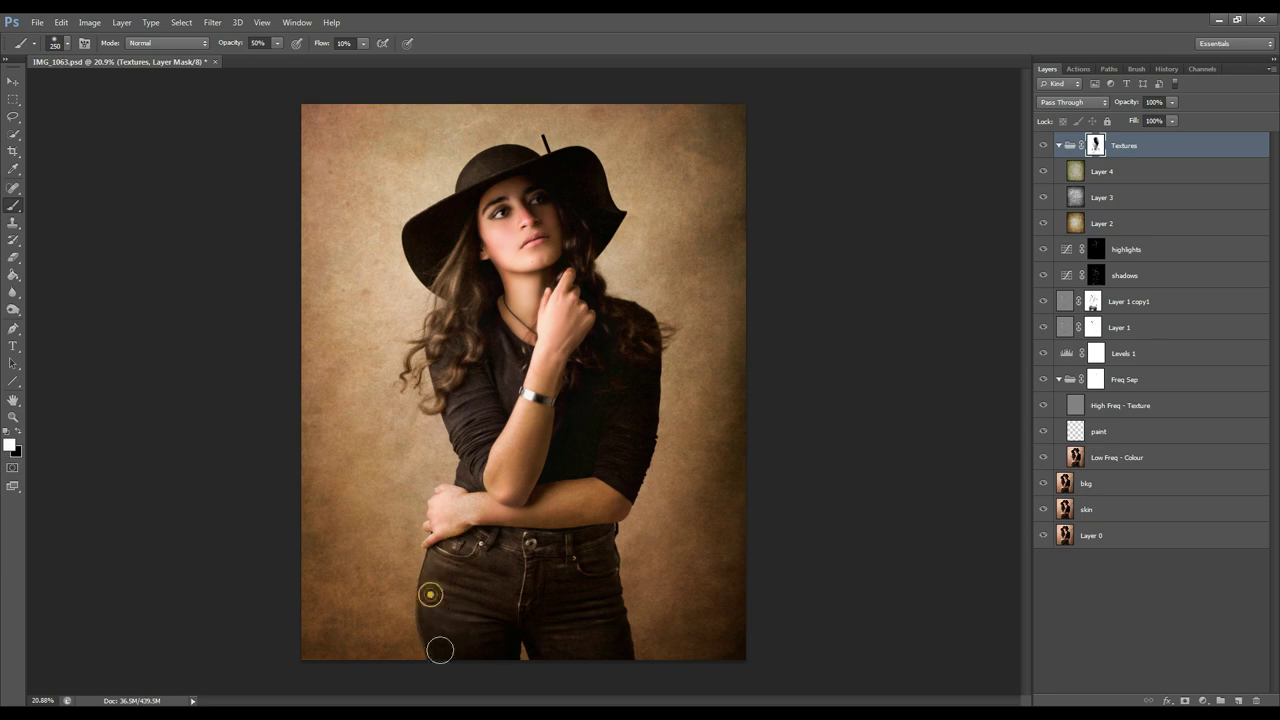
{"action": "key", "text": "x"}
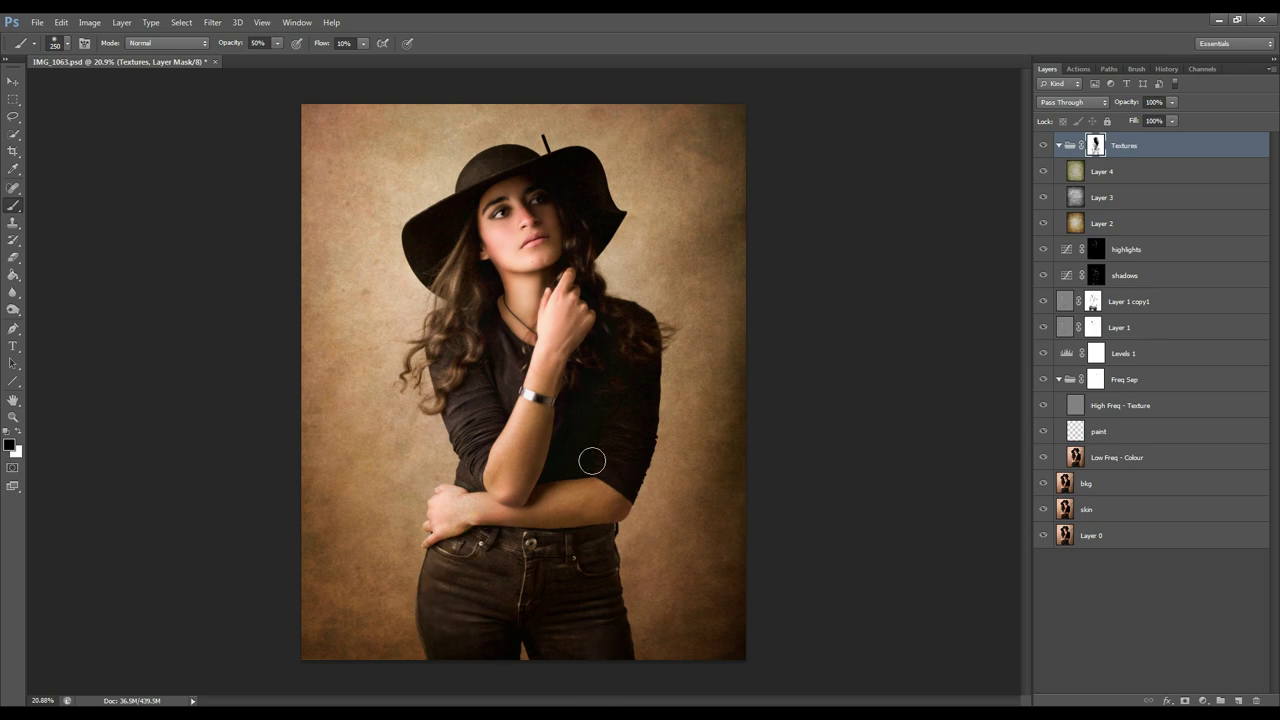
- Set the brush flow to 30%, show the red mask overlay, and paint white over the mask spill beside the hip
{"action": "scroll", "coordinate": [592, 461], "scroll_direction": "up", "scroll_amount": 3}
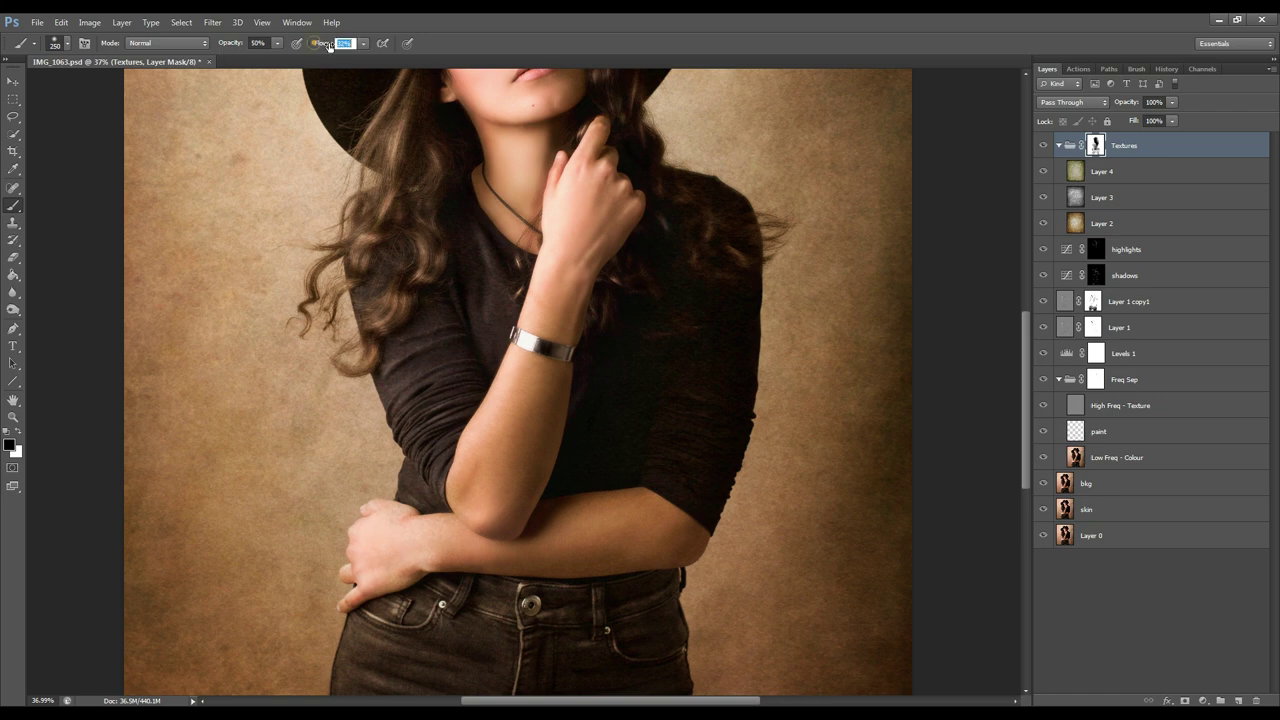
{"action": "left_click_drag", "start_coordinate": [343, 43], "coordinate": [281, 44]}
{"action": "type", "text": "30"}
{"action": "key", "text": "Return"}
{"action": "scroll", "coordinate": [524, 604], "scroll_direction": "up", "scroll_amount": 2}
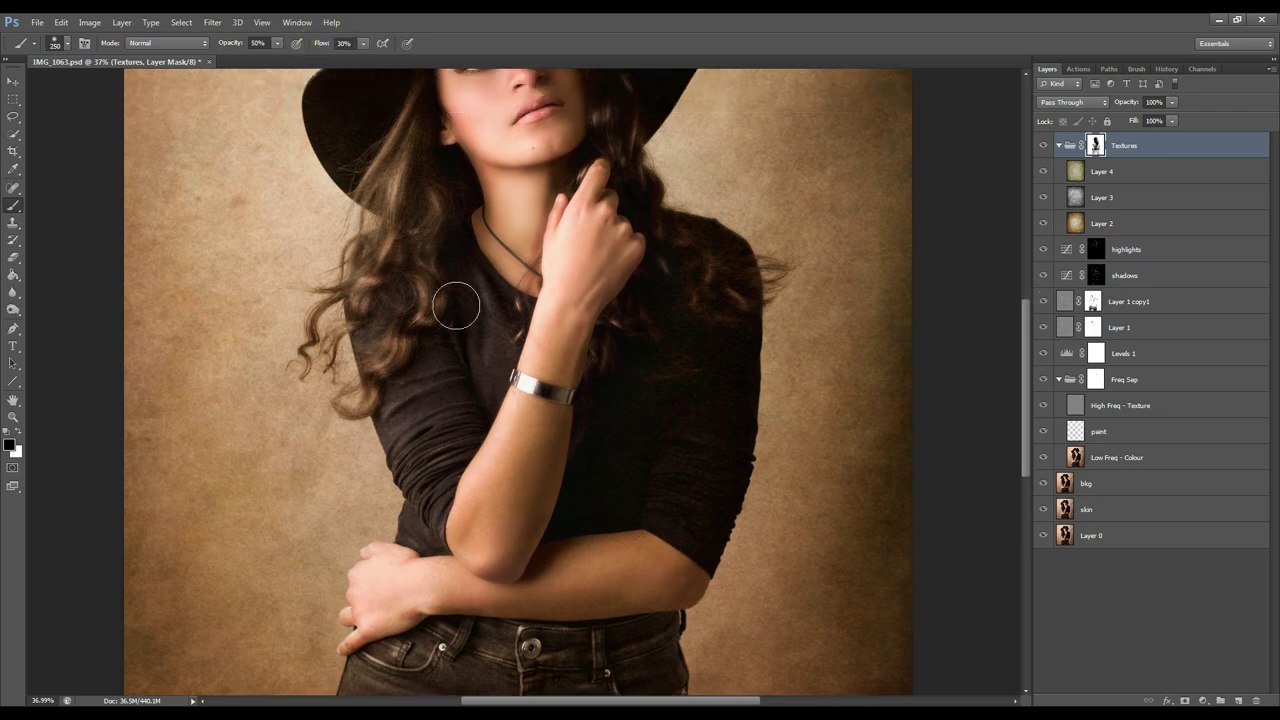
{"action": "key", "text": "backslash"}
{"action": "scroll", "coordinate": [514, 571], "scroll_direction": "up", "scroll_amount": 1}
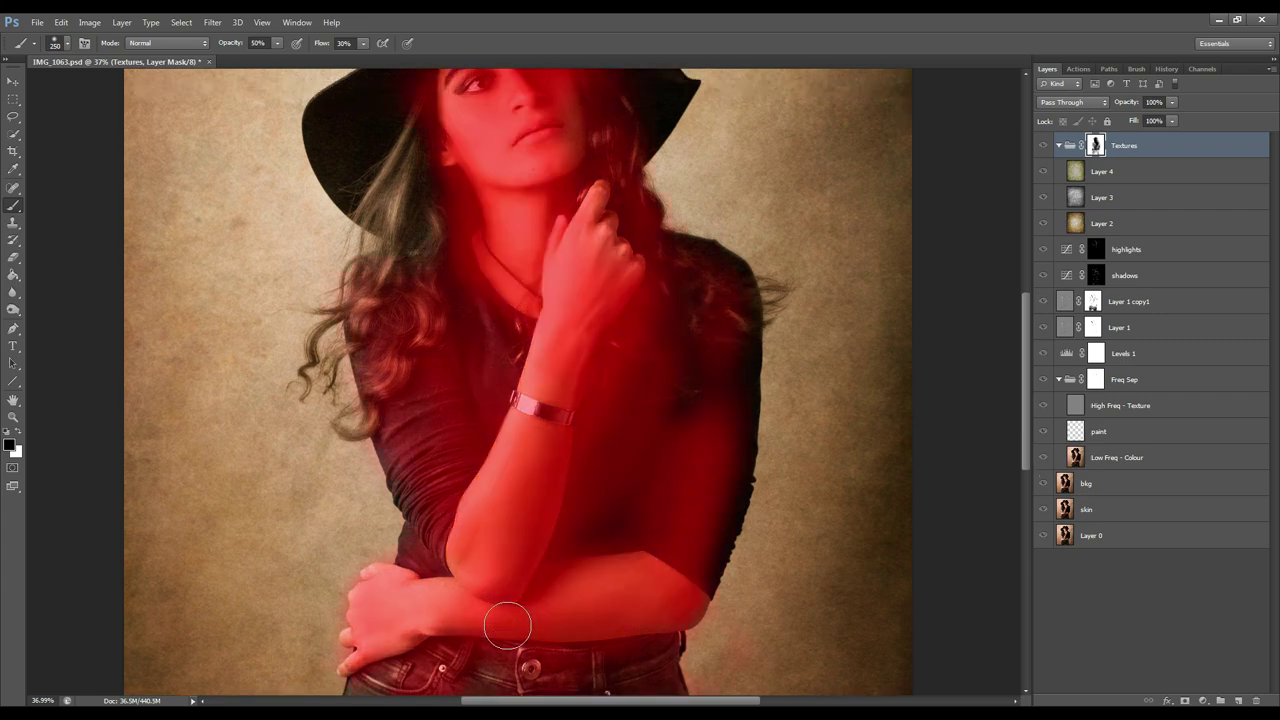
{"action": "scroll", "coordinate": [403, 404], "scroll_direction": "down", "scroll_amount": 12}
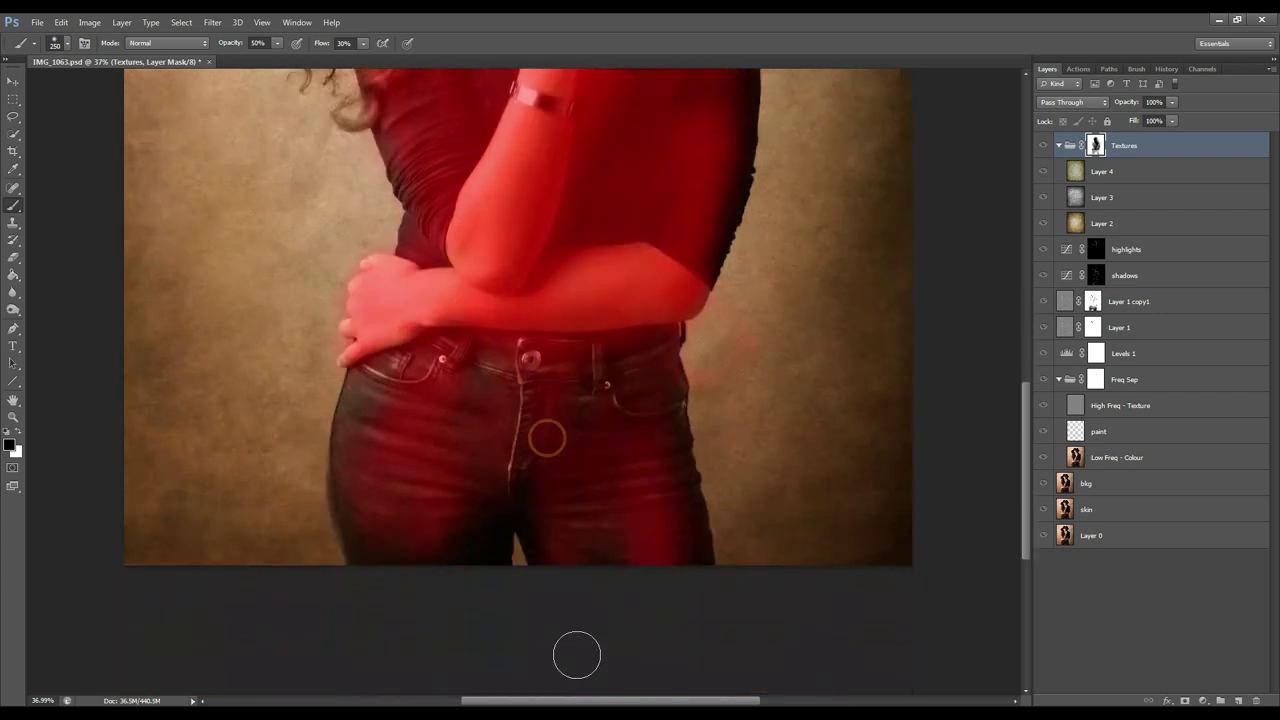
{"action": "key", "text": "x"}
{"action": "mouse_move", "coordinate": [714, 380]}
{"action": "left_mouse_down"}
{"action": "mouse_move", "coordinate": [750, 330]}
{"action": "mouse_move", "coordinate": [711, 383]}
{"action": "left_mouse_up"}
- Paint black on the Textures mask over the hair, sleeve and hat, and turn off the mask overlay
{"action": "key", "text": "x"}
{"action": "mouse_move", "coordinate": [582, 100]}
{"action": "left_mouse_down"}
{"action": "mouse_move", "coordinate": [550, 286]}
{"action": "mouse_move", "coordinate": [570, 312]}
{"action": "left_mouse_up"}
{"action": "mouse_move", "coordinate": [362, 286]}
{"action": "left_mouse_down"}
{"action": "mouse_move", "coordinate": [396, 335]}
{"action": "mouse_move", "coordinate": [375, 383]}
{"action": "mouse_move", "coordinate": [410, 394]}
{"action": "left_mouse_up"}
{"action": "key", "text": "backslash"}
{"action": "left_click_drag", "start_coordinate": [406, 347], "coordinate": [358, 291]}
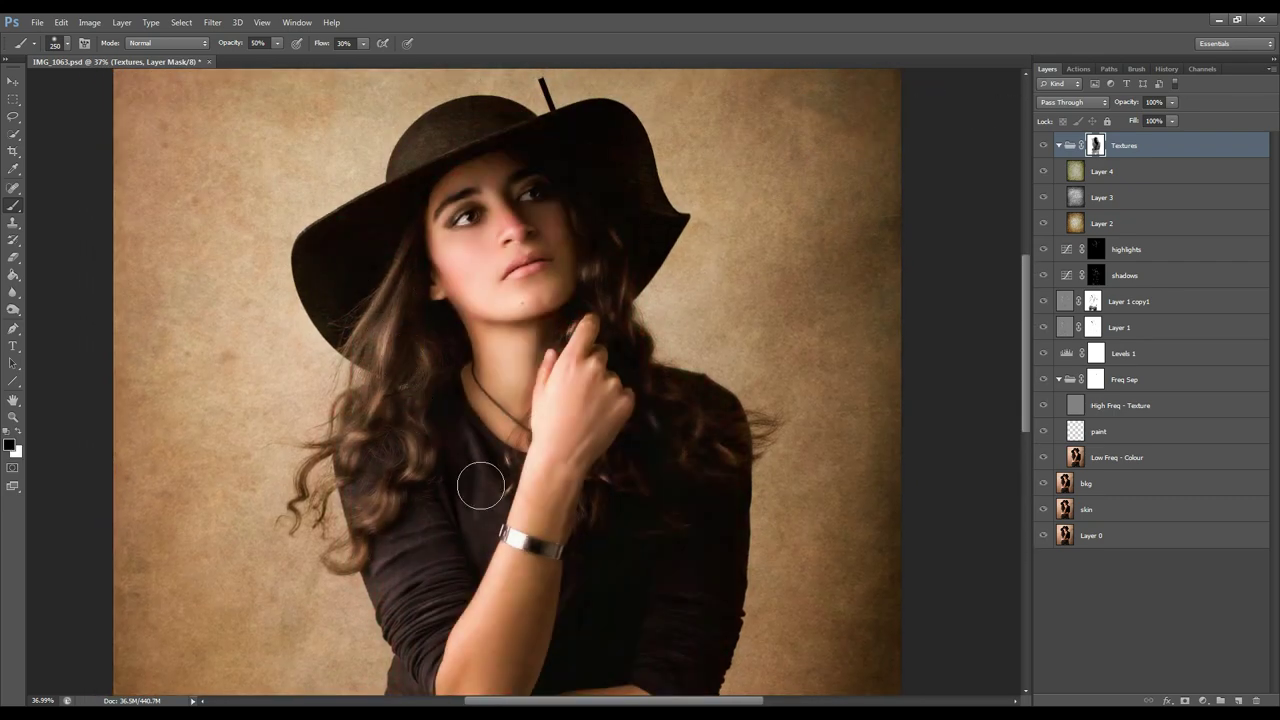
{"action": "left_click", "coordinate": [443, 149]}
- Check the mask coverage with the red overlay, and compare the whole portrait with and without the Textures group
{"action": "key", "text": "backslash"}
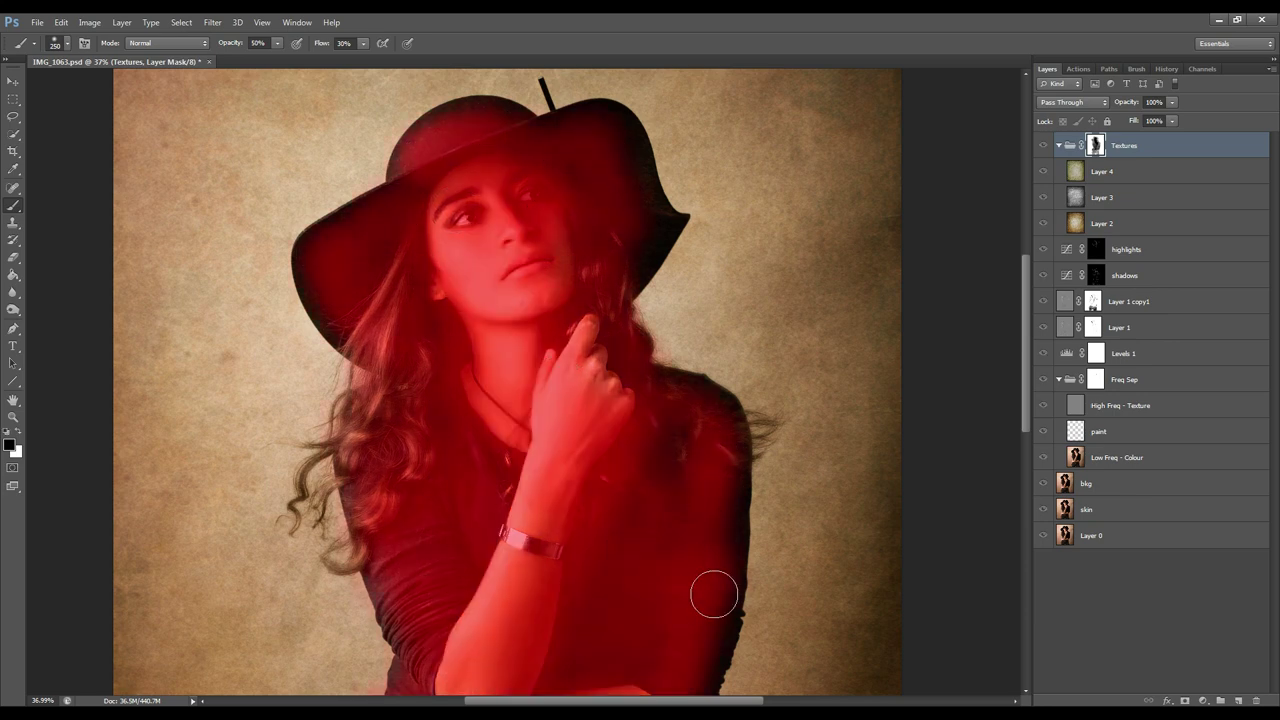
{"action": "key", "text": "backslash"}
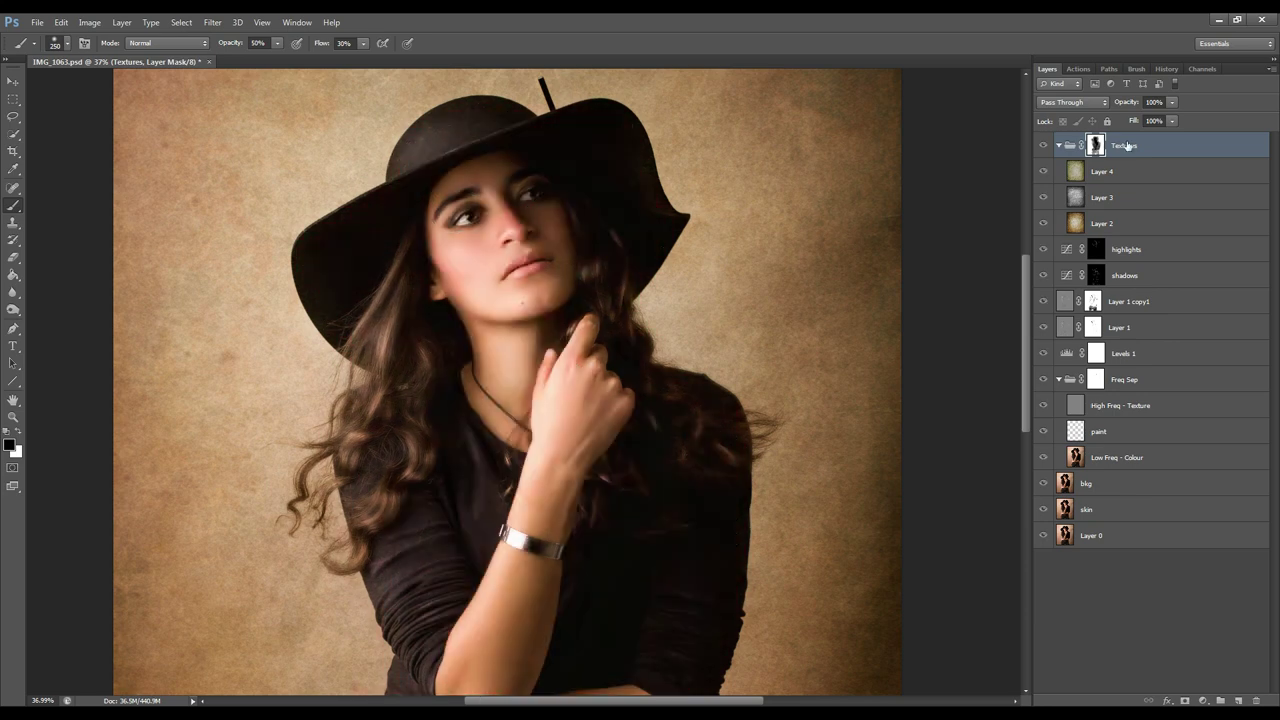
{"action": "key", "text": "ctrl+0"}
{"action": "left_click", "coordinate": [1043, 145]}
{"action": "left_click", "coordinate": [1043, 145]}
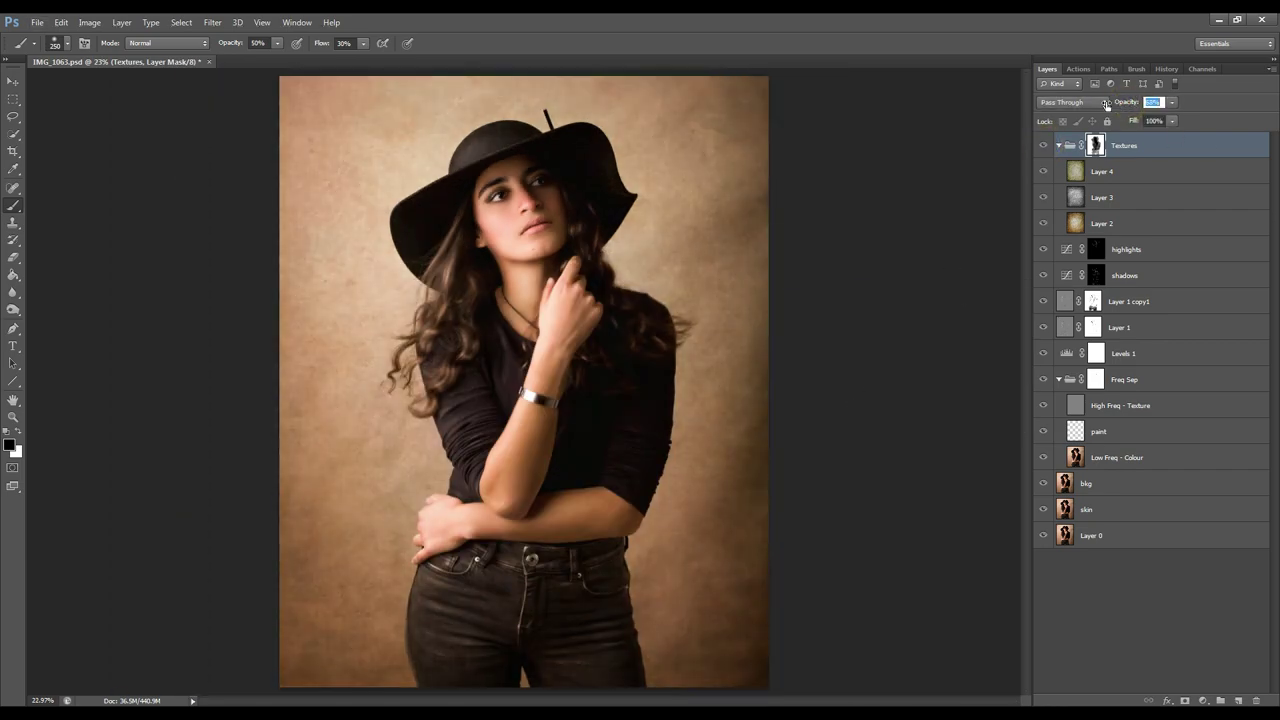
- Set Layer 4's blend mode to Multiply and cycle through the modes that follow it to compare their effect
{"action": "left_click", "coordinate": [1110, 171]}
{"action": "left_click", "coordinate": [1070, 102]}
{"action": "left_click", "coordinate": [1059, 151]}
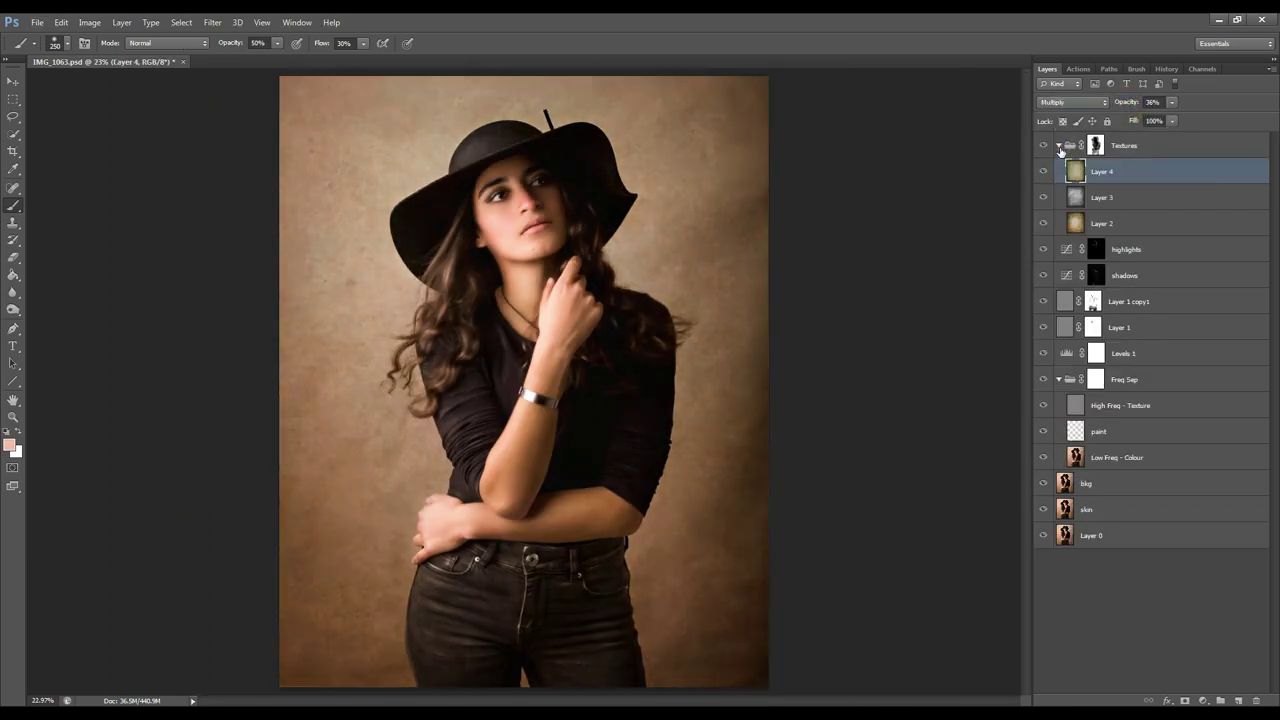
{"action": "key", "text": "Down"}
{"action": "key", "text": "Down"}
{"action": "key", "text": "Down"}
{"action": "key", "text": "Down"}
{"action": "key", "text": "Down"}
{"action": "key", "text": "Down"}
{"action": "key", "text": "Down"}
{"action": "key", "text": "Down"}
{"action": "key", "text": "Down"}
{"action": "key", "text": "Down"}
- Cycle through blend modes on Layer 3, settle on Darken, and adjust the layer's opacity
{"action": "left_click", "coordinate": [1106, 197]}
{"action": "left_click", "coordinate": [1088, 102]}
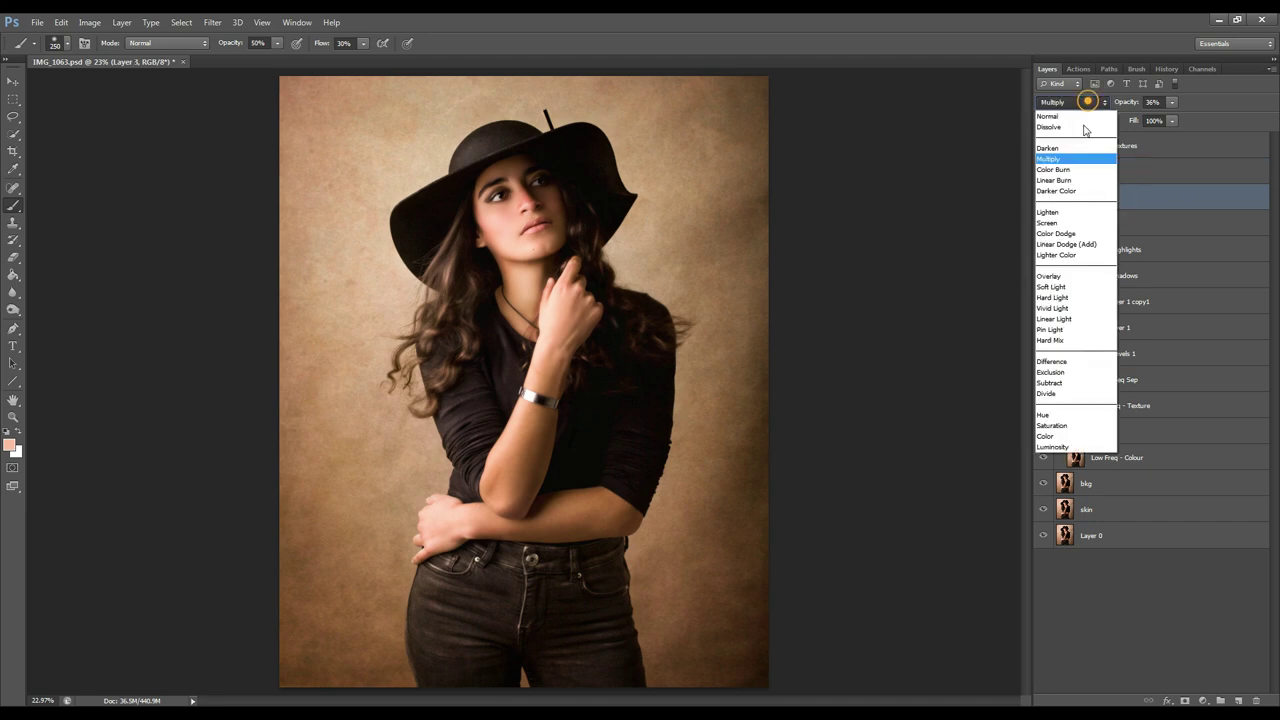
{"action": "left_click", "coordinate": [1063, 283]}
{"action": "key", "text": "Up"}
{"action": "key", "text": "Up"}
{"action": "key", "text": "Up"}
{"action": "key", "text": "Up"}
{"action": "key", "text": "Up"}
{"action": "key", "text": "Up"}
{"action": "key", "text": "Up"}
{"action": "key", "text": "Up"}
{"action": "key", "text": "Up"}
{"action": "key", "text": "Up"}
{"action": "key", "text": "Up"}
{"action": "key", "text": "Up"}
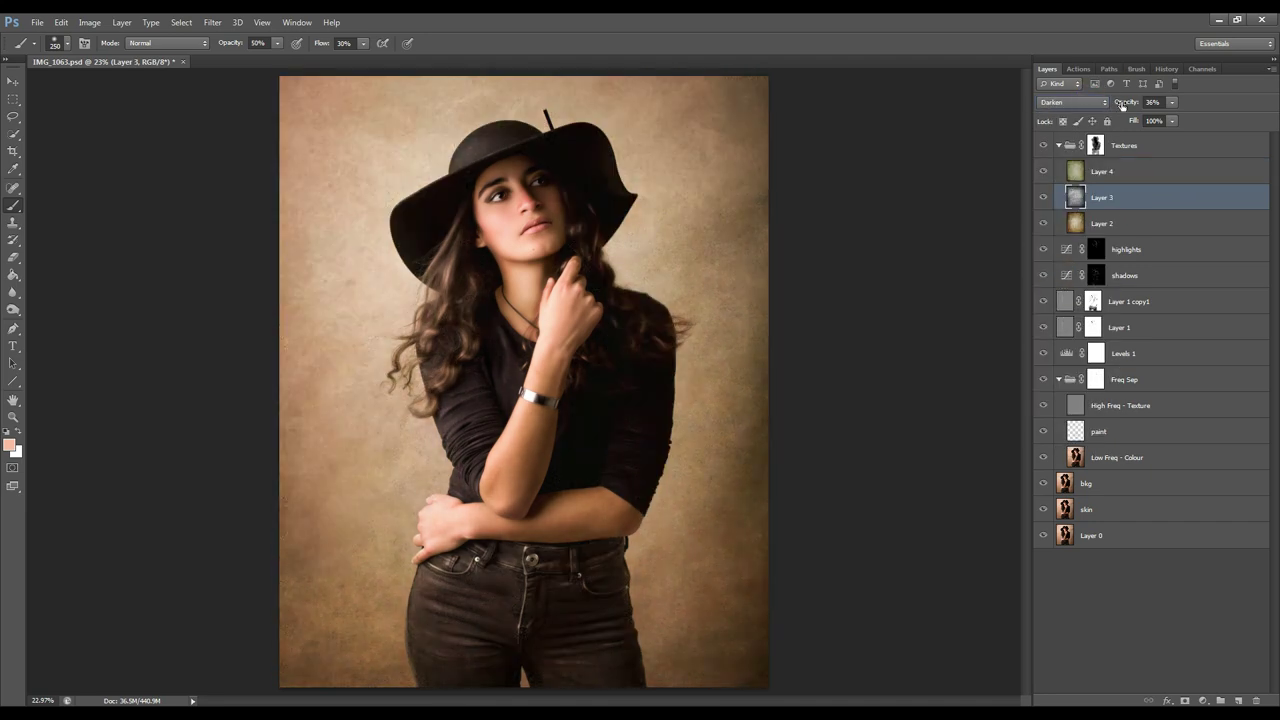
{"action": "left_click_drag", "start_coordinate": [1122, 105], "coordinate": [1150, 112]}
- Select Layer 2, compare blend modes starting from Multiply, and settle on Overlay
{"action": "left_click", "coordinate": [1129, 217]}
{"action": "left_click", "coordinate": [1083, 103]}
{"action": "left_click", "coordinate": [1068, 160]}
{"action": "key", "text": "Down"}
{"action": "key", "text": "Down"}
{"action": "key", "text": "Down"}
{"action": "key", "text": "Down"}
{"action": "key", "text": "Down"}
{"action": "key", "text": "Down"}
{"action": "key", "text": "Down"}
{"action": "key", "text": "Down"}
{"action": "key", "text": "Down"}
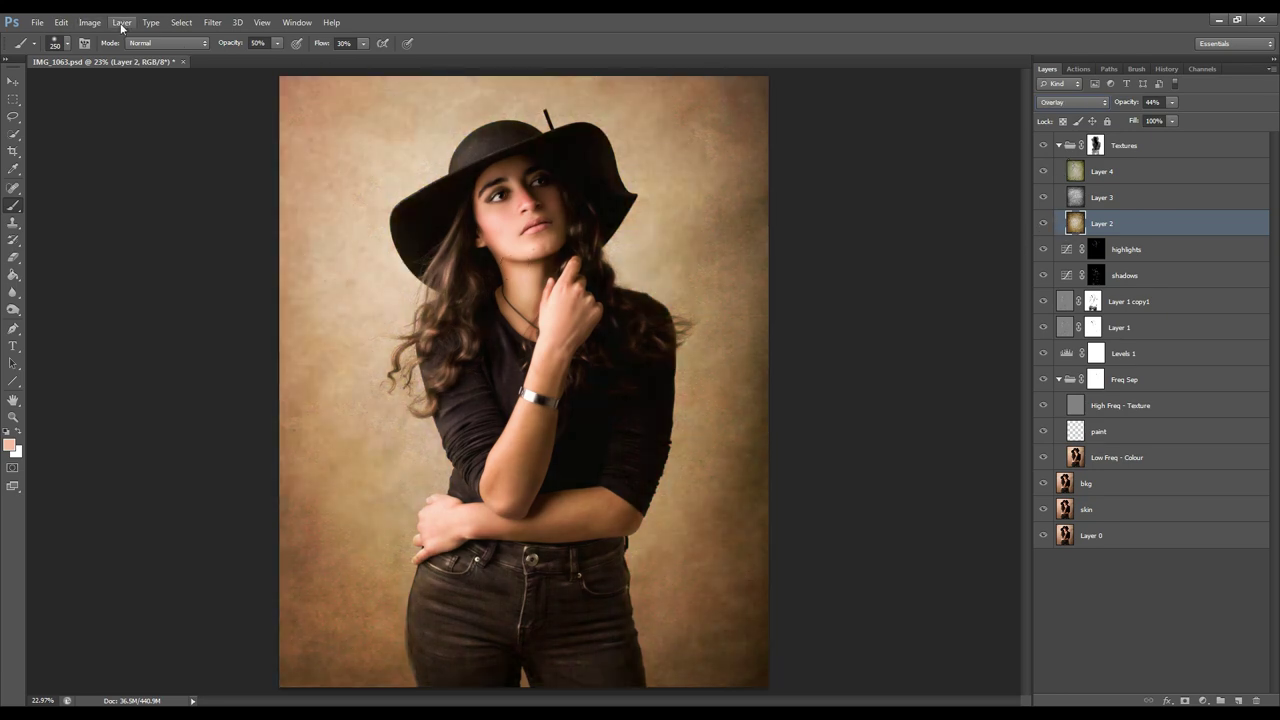
- Apply a Hue/Saturation adjustment directly to Layer 2 with saturation -100 and lightness about -34
{"action": "left_click", "coordinate": [89, 22]}
{"action": "mouse_move", "coordinate": [110, 55]}
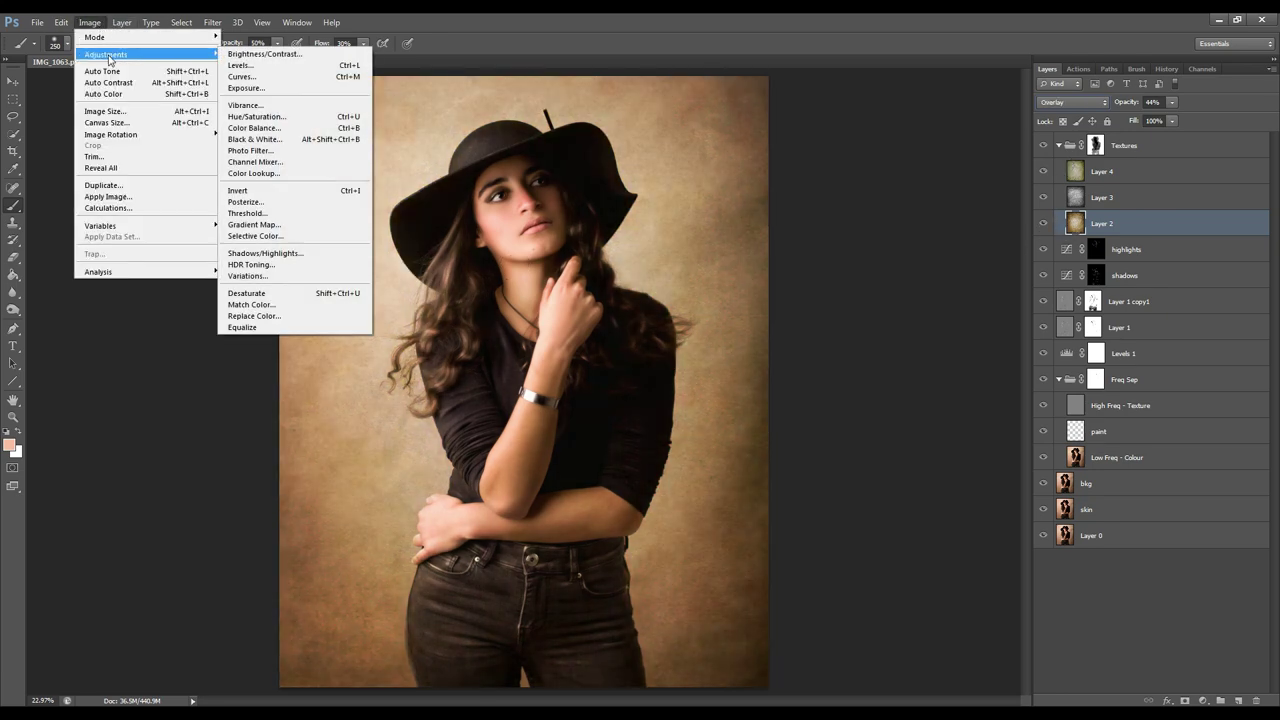
{"action": "left_click", "coordinate": [282, 119]}
{"action": "left_click_drag", "start_coordinate": [600, 172], "coordinate": [856, 247]}
{"action": "left_click_drag", "start_coordinate": [864, 370], "coordinate": [890, 405]}
{"action": "left_click_drag", "start_coordinate": [835, 370], "coordinate": [799, 368]}
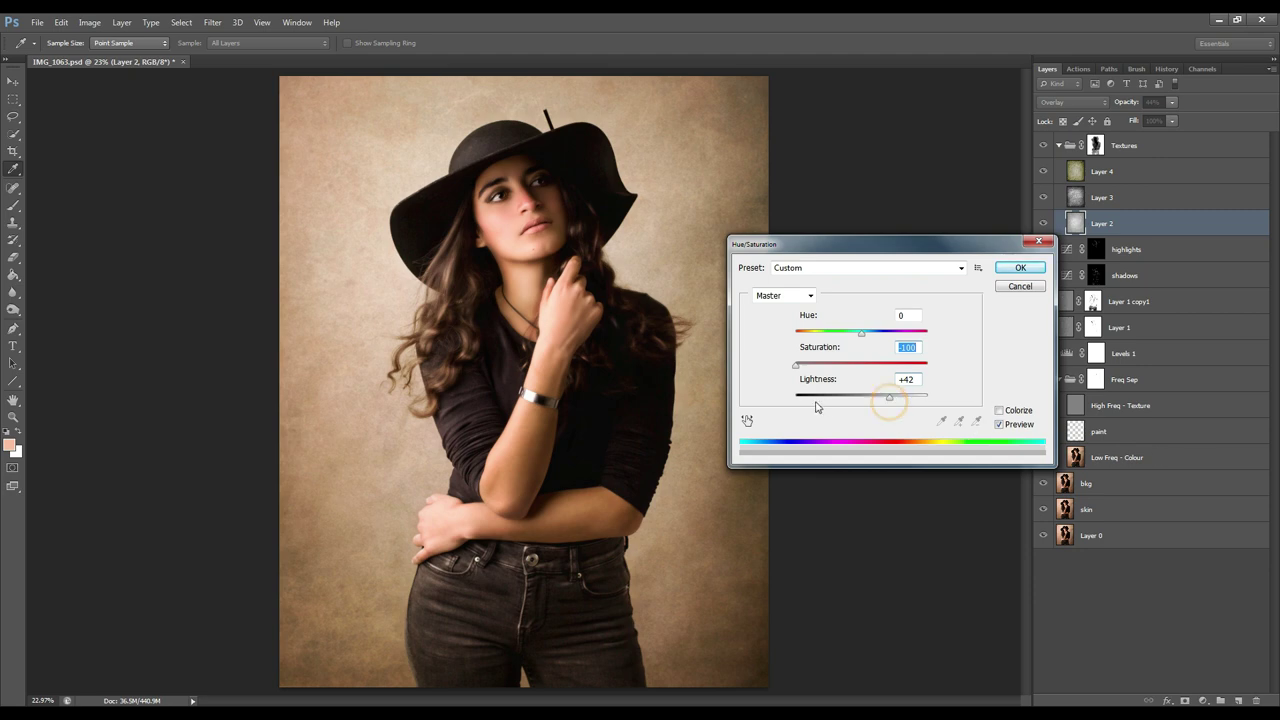
{"action": "mouse_move", "coordinate": [892, 402]}
{"action": "left_mouse_down"}
{"action": "mouse_move", "coordinate": [790, 398]}
{"action": "mouse_move", "coordinate": [870, 397]}
{"action": "mouse_move", "coordinate": [838, 399]}
{"action": "left_mouse_up"}
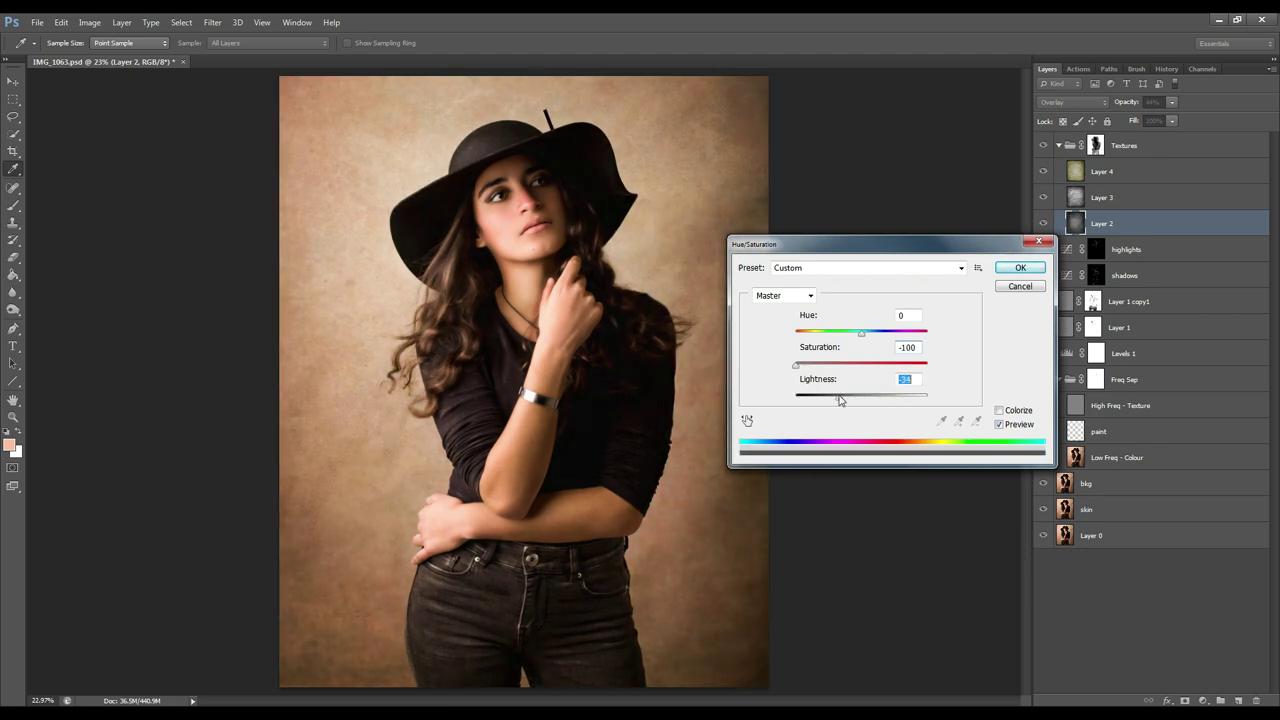
{"action": "left_click", "coordinate": [1018, 268]}
- Compare the image with and without Layer 4, and hide and collapse the Textures group
{"action": "left_click", "coordinate": [1044, 172]}
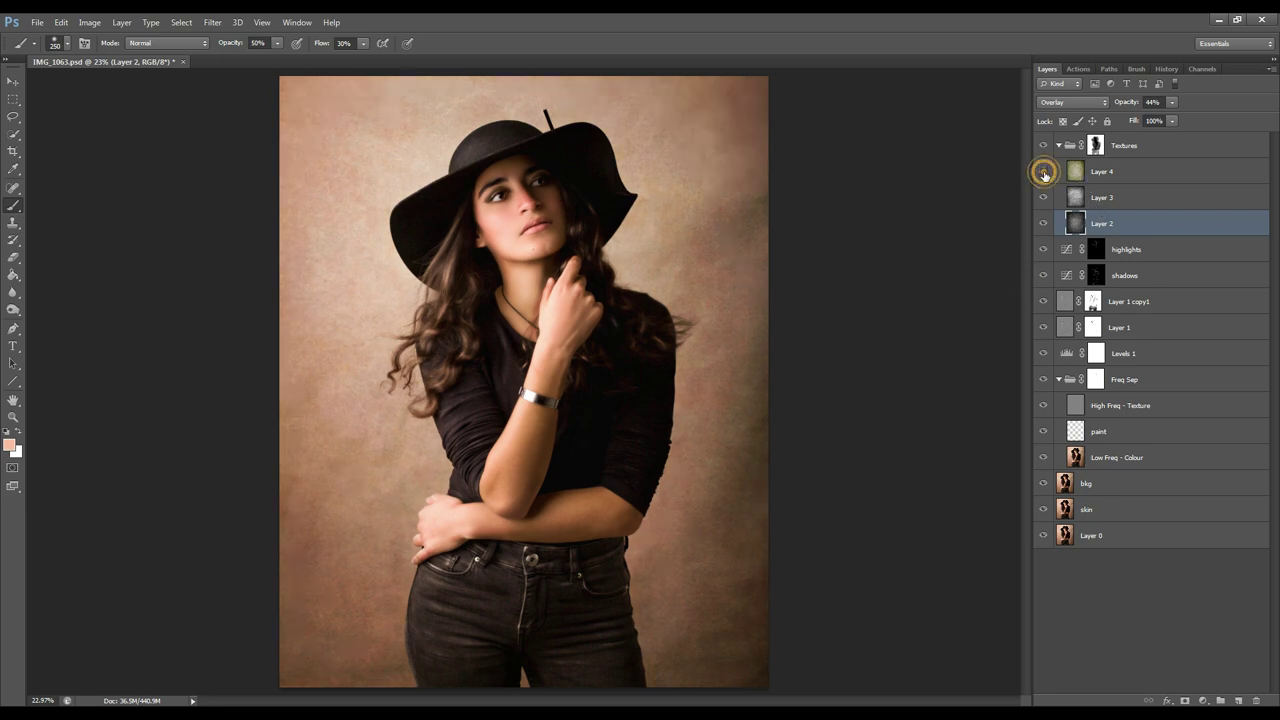
{"action": "left_click", "coordinate": [1044, 172]}
{"action": "left_click", "coordinate": [1044, 146]}
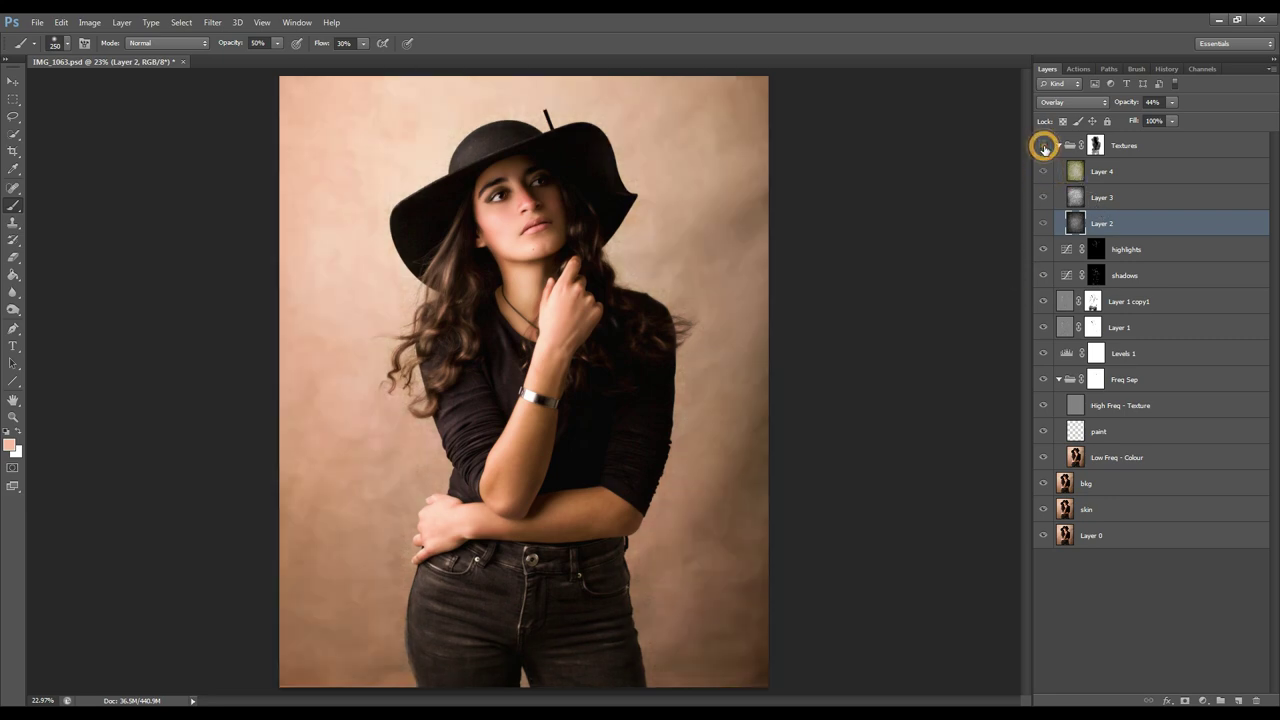
{"action": "left_click", "coordinate": [1058, 146]}
- Add a Hue/Saturation adjustment layer on top and set the Reds to hue +31 and saturation -67
{"action": "left_click", "coordinate": [1203, 700]}
{"action": "left_click", "coordinate": [1206, 534]}
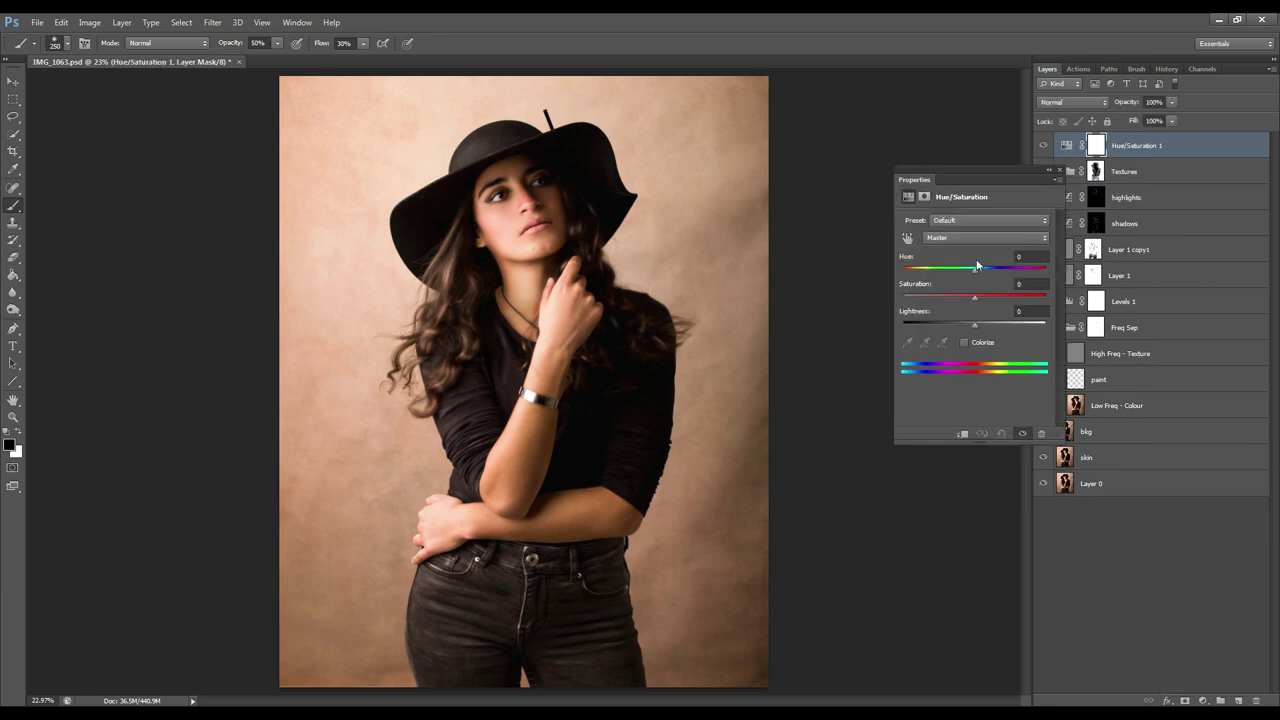
{"action": "left_click", "coordinate": [968, 238]}
{"action": "left_click", "coordinate": [956, 263]}
{"action": "left_click_drag", "start_coordinate": [975, 273], "coordinate": [998, 272]}
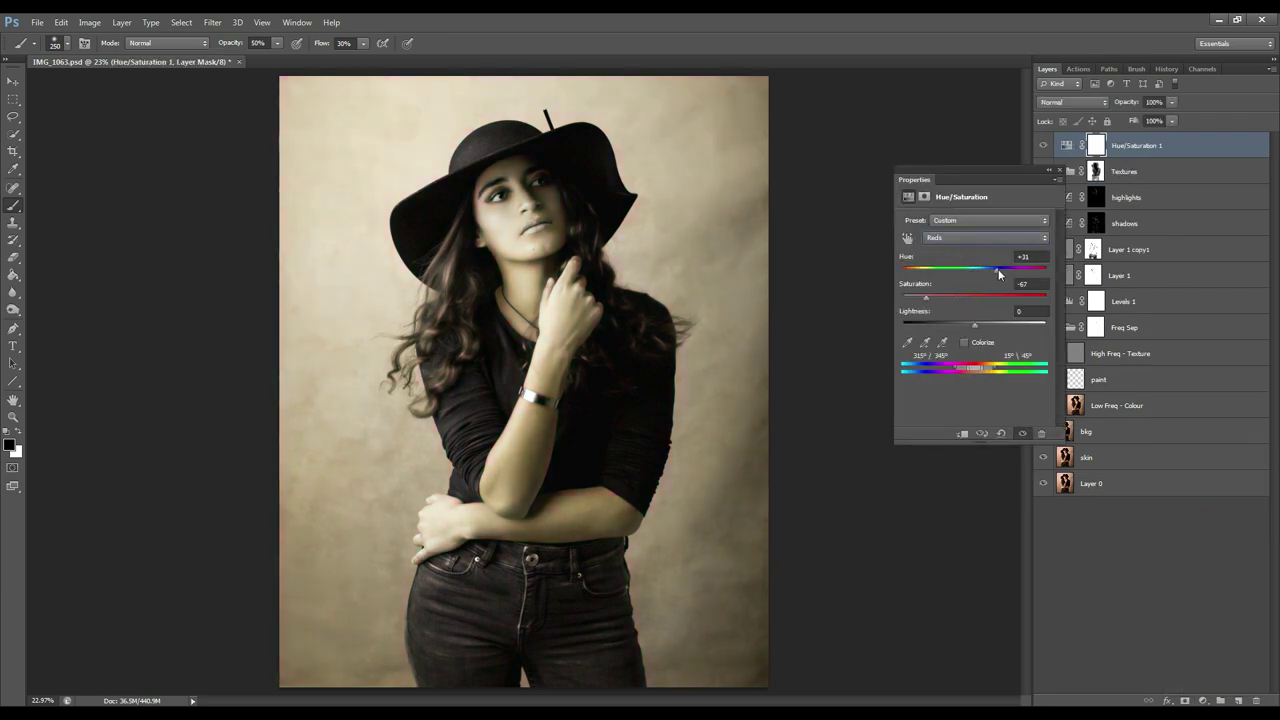
{"action": "left_click_drag", "start_coordinate": [975, 326], "coordinate": [932, 303]}
- Set the Yellows of the adjustment to hue about -13 and saturation about -58, and lower their lightness
{"action": "left_click", "coordinate": [984, 239]}
{"action": "left_click", "coordinate": [980, 272]}
{"action": "left_click_drag", "start_coordinate": [976, 325], "coordinate": [950, 327]}
{"action": "left_click_drag", "start_coordinate": [976, 272], "coordinate": [963, 284]}
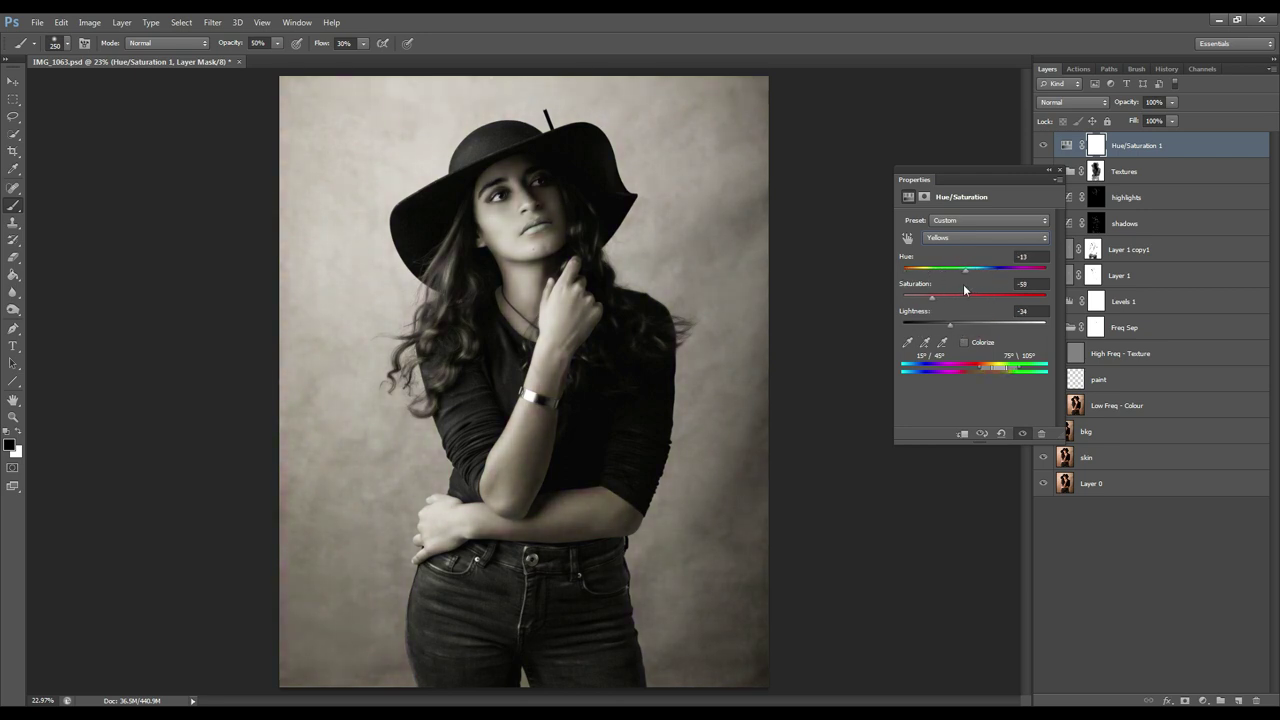
{"action": "left_click", "coordinate": [1060, 171]}
- Try the Color blend mode on the Hue/Saturation 1 layer and undo it
{"action": "left_click", "coordinate": [1098, 104]}
{"action": "left_click", "coordinate": [1064, 434]}
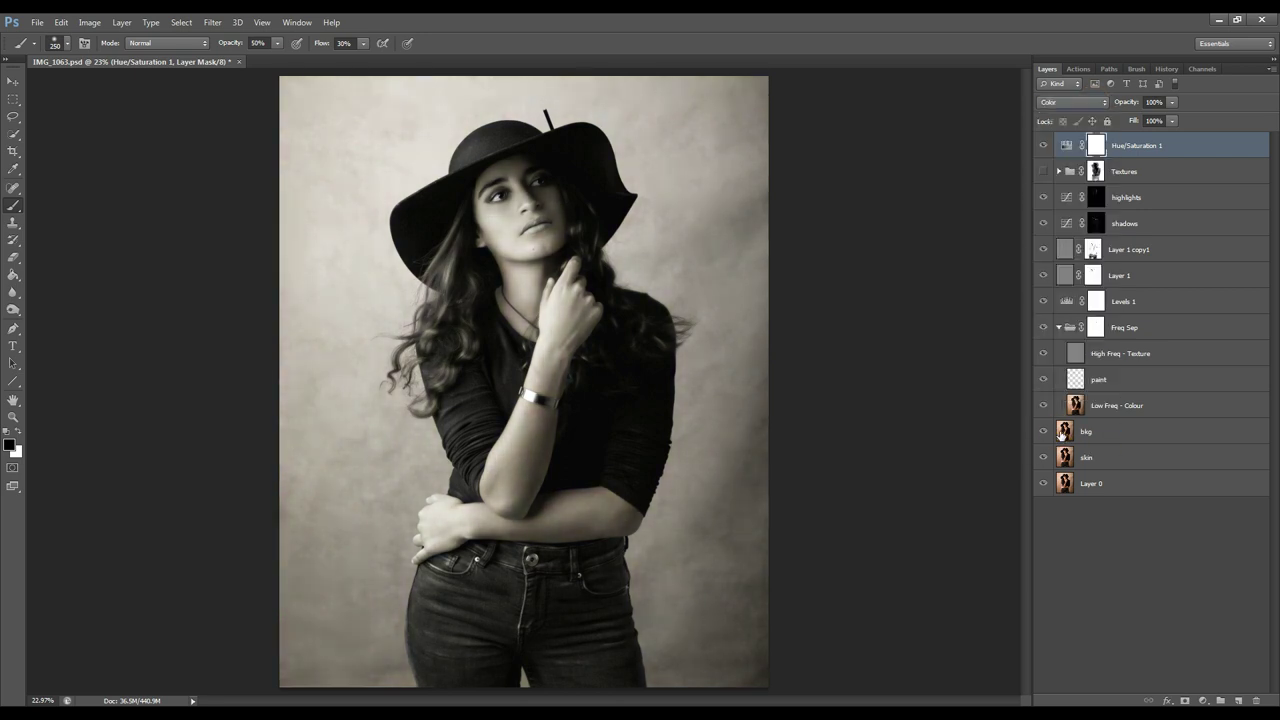
{"action": "key", "text": "ctrl+z"}
- Invert the Hue/Saturation 1 mask to black, lower the layer's opacity to 37%, and prepare a white brush at 100% opacity
{"action": "key", "text": "ctrl+i"}
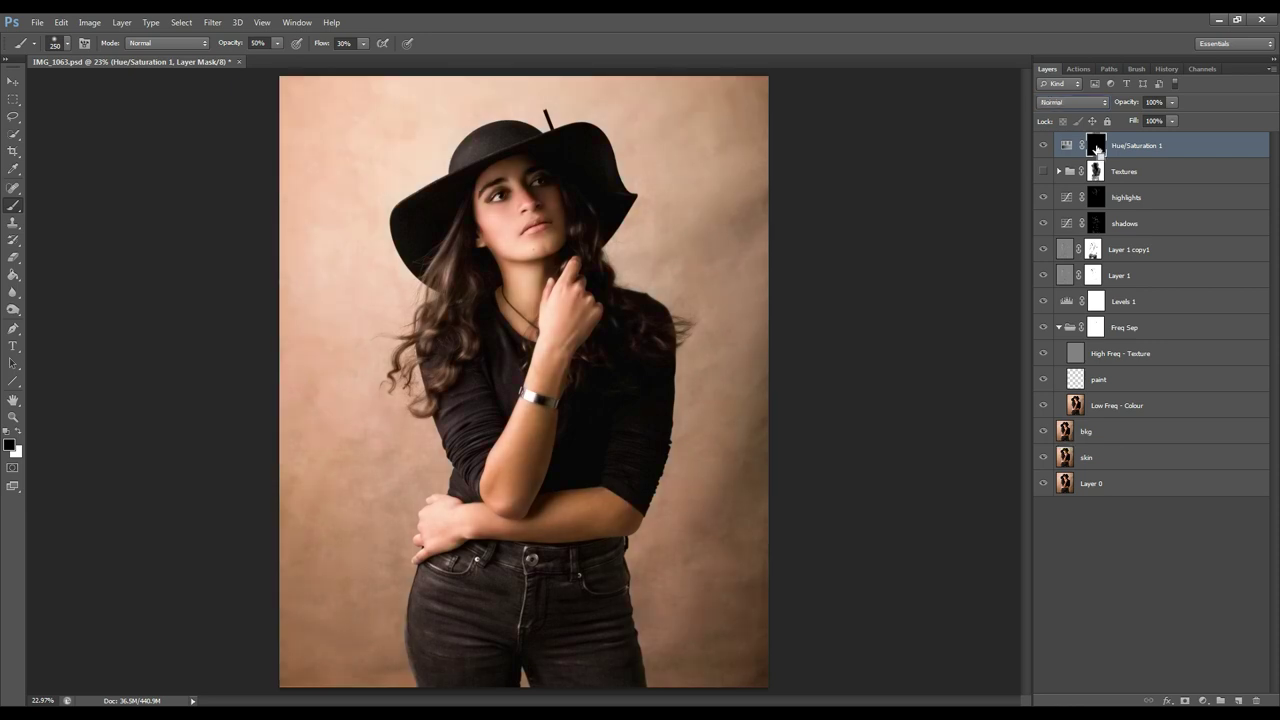
{"action": "left_click_drag", "start_coordinate": [1128, 104], "coordinate": [1102, 106]}
{"action": "key", "text": "x"}
{"action": "left_click_drag", "start_coordinate": [225, 47], "coordinate": [272, 50]}
- Paint white on the mask over the background with an enlarged brush, reducing it to 100 px for the subject's edges
{"action": "key", "text": "bracketright"}
{"action": "key", "text": "bracketright"}
{"action": "key", "text": "bracketright"}
{"action": "key", "text": "bracketright"}
{"action": "key", "text": "bracketright"}
{"action": "key", "text": "bracketright"}
{"action": "key", "text": "bracketright"}
{"action": "key", "text": "bracketright"}
{"action": "key", "text": "bracketright"}
{"action": "mouse_move", "coordinate": [269, 125]}
{"action": "left_mouse_down"}
{"action": "mouse_move", "coordinate": [281, 287]}
{"action": "mouse_move", "coordinate": [365, 150]}
{"action": "mouse_move", "coordinate": [333, 112]}
{"action": "mouse_move", "coordinate": [327, 690]}
{"action": "mouse_move", "coordinate": [368, 665]}
{"action": "mouse_move", "coordinate": [391, 682]}
{"action": "mouse_move", "coordinate": [386, 620]}
{"action": "left_mouse_up"}
{"action": "key", "text": "bracketleft"}
{"action": "key", "text": "bracketleft"}
{"action": "key", "text": "bracketleft"}
{"action": "key", "text": "bracketleft"}
{"action": "key", "text": "bracketleft"}
{"action": "key", "text": "bracketleft"}
{"action": "key", "text": "bracketleft"}
{"action": "key", "text": "bracketleft"}
{"action": "key", "text": "bracketleft"}
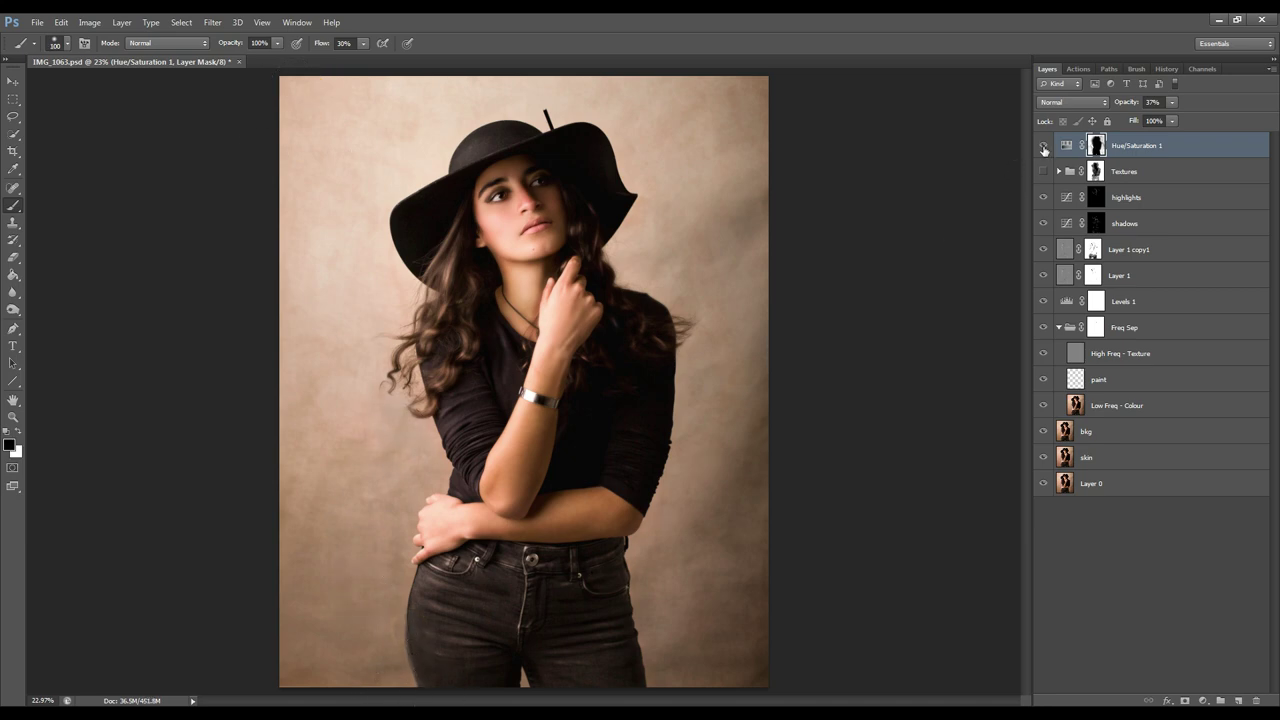
- Raise the Hue/Saturation 1 layer's opacity to 100% and paint white over the remaining warm background with a 900 px brush
{"action": "left_click_drag", "start_coordinate": [1130, 107], "coordinate": [1185, 112]}
{"action": "key", "text": "bracketright"}
{"action": "key", "text": "bracketright"}
{"action": "key", "text": "bracketright"}
{"action": "key", "text": "bracketright"}
{"action": "key", "text": "bracketright"}
{"action": "key", "text": "bracketright"}
{"action": "key", "text": "bracketright"}
{"action": "key", "text": "bracketright"}
{"action": "key", "text": "bracketright"}
{"action": "key", "text": "bracketright"}
{"action": "key", "text": "bracketright"}
{"action": "key", "text": "bracketright"}
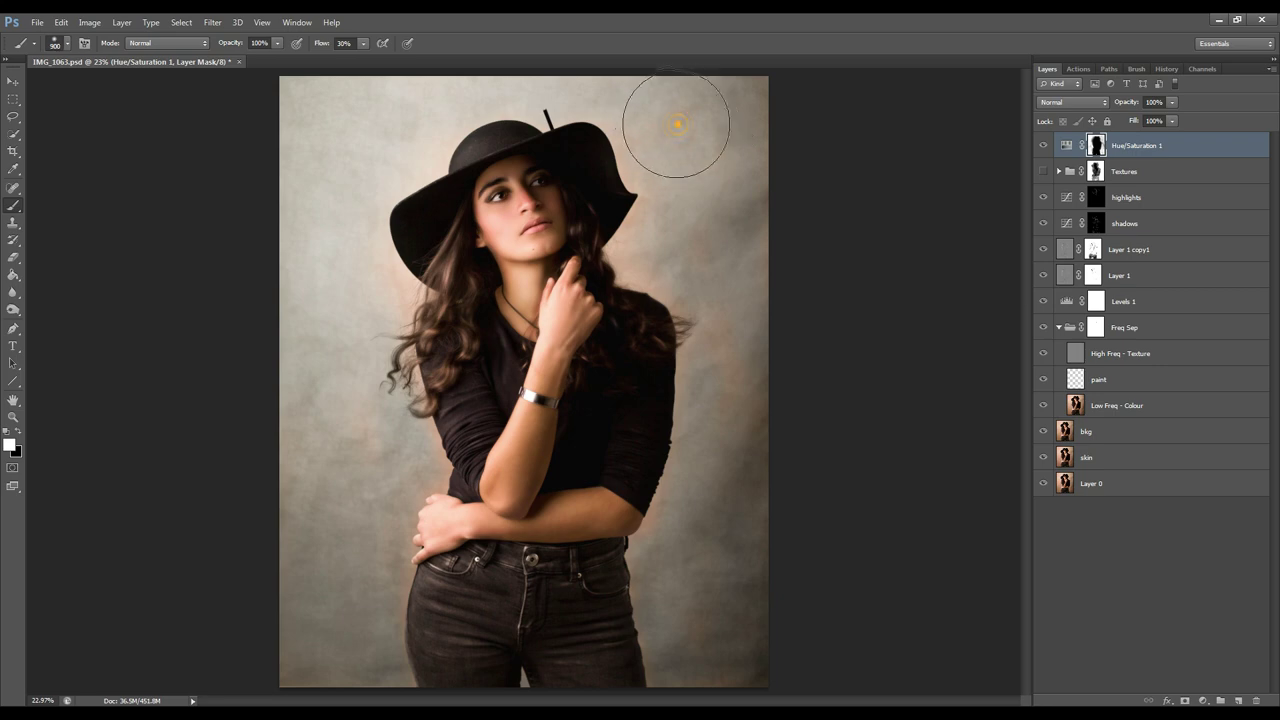
- Paint the leftover warm patches around the hair and arm with a smaller brush, lowering the flow to 18% for the edges
{"action": "key", "text": "bracketleft"}
{"action": "key", "text": "bracketleft"}
{"action": "key", "text": "bracketleft"}
{"action": "key", "text": "bracketleft"}
{"action": "key", "text": "bracketleft"}
{"action": "key", "text": "bracketleft"}
{"action": "key", "text": "bracketleft"}
{"action": "key", "text": "bracketleft"}
{"action": "left_click", "coordinate": [749, 116]}
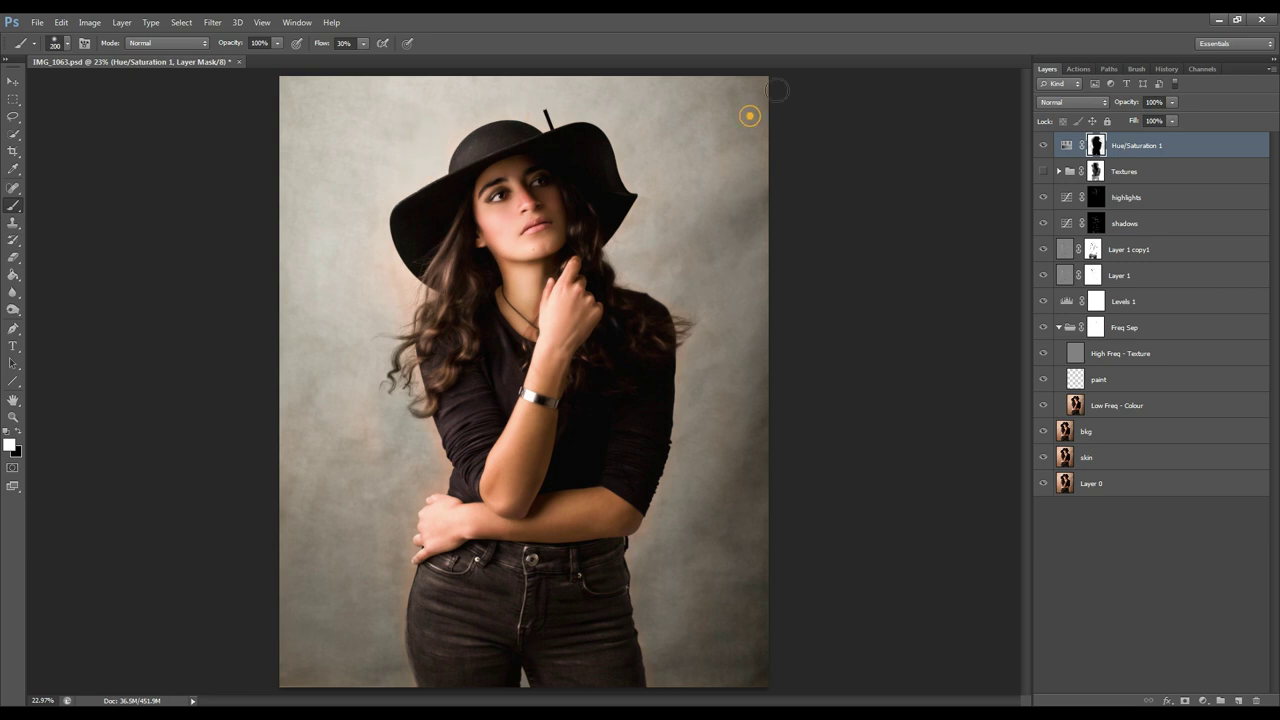
{"action": "key", "text": "bracketleft"}
{"action": "left_click", "coordinate": [386, 264]}
{"action": "left_click_drag", "start_coordinate": [326, 44], "coordinate": [314, 44]}
{"action": "left_click", "coordinate": [426, 428]}
- Try the Darken blend mode on the Hue/Saturation 1 layer with its opacity reduced to about 73%
{"action": "left_click", "coordinate": [1073, 102]}
{"action": "left_click", "coordinate": [1069, 145]}
{"action": "left_click_drag", "start_coordinate": [1140, 102], "coordinate": [1128, 103]}
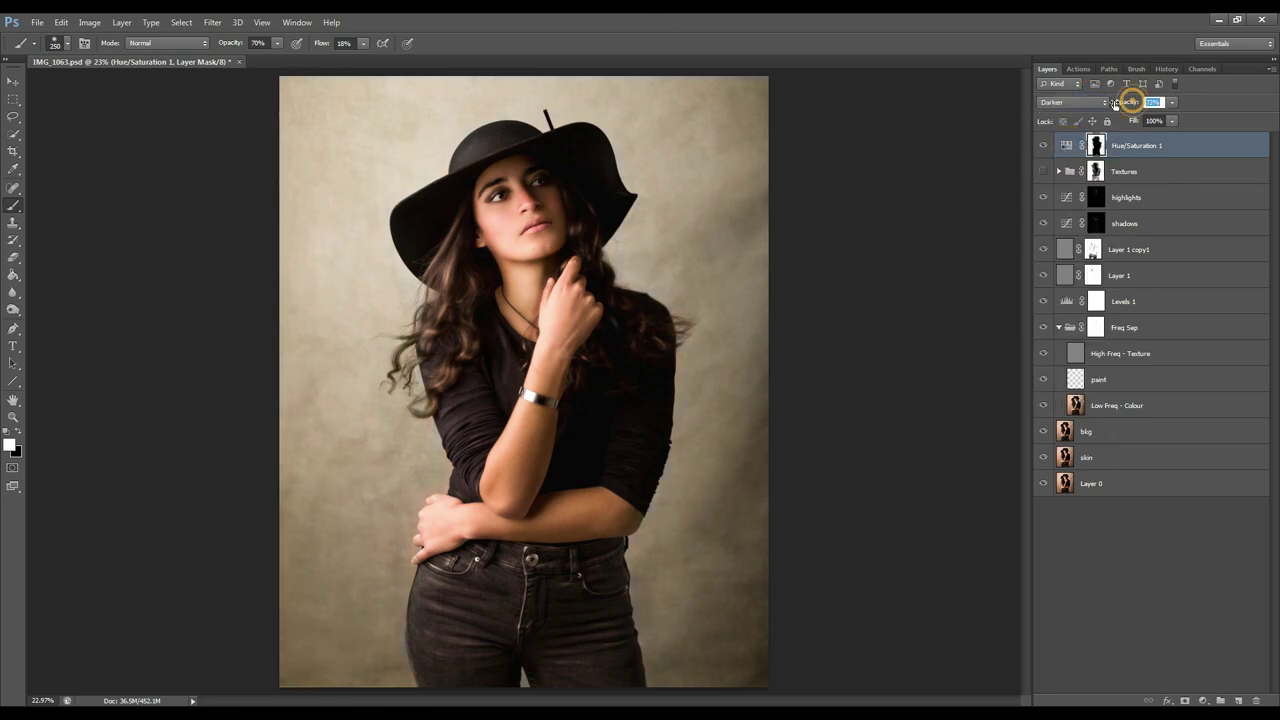
- Cycle the Hue/Saturation 1 layer through the other blend modes to Color, and lower its opacity further
{"action": "left_click", "coordinate": [1075, 102]}
{"action": "left_click", "coordinate": [1075, 102]}
{"action": "key", "text": "Down"}
{"action": "key", "text": "Down"}
{"action": "key", "text": "Down"}
{"action": "key", "text": "Down"}
{"action": "key", "text": "Down"}
{"action": "scroll", "coordinate": [1075, 100], "scroll_direction": "down", "scroll_amount": 18}
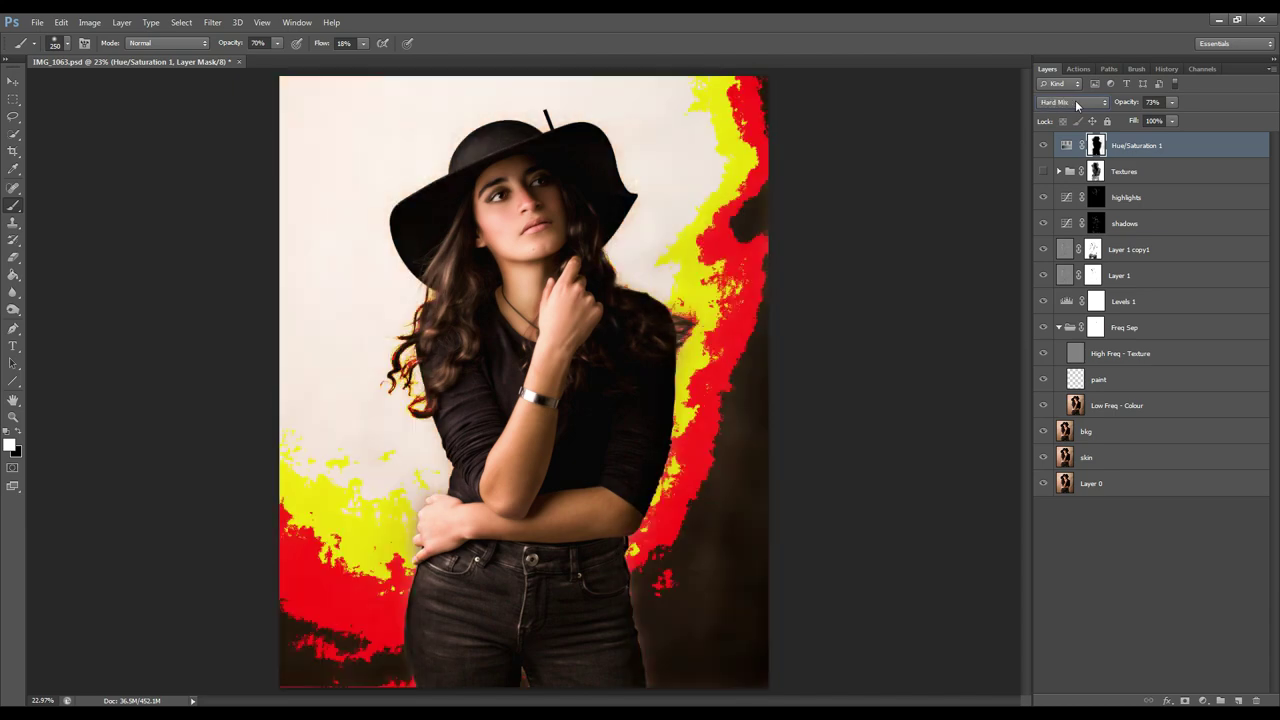
{"action": "left_click_drag", "start_coordinate": [1138, 102], "coordinate": [1128, 101]}
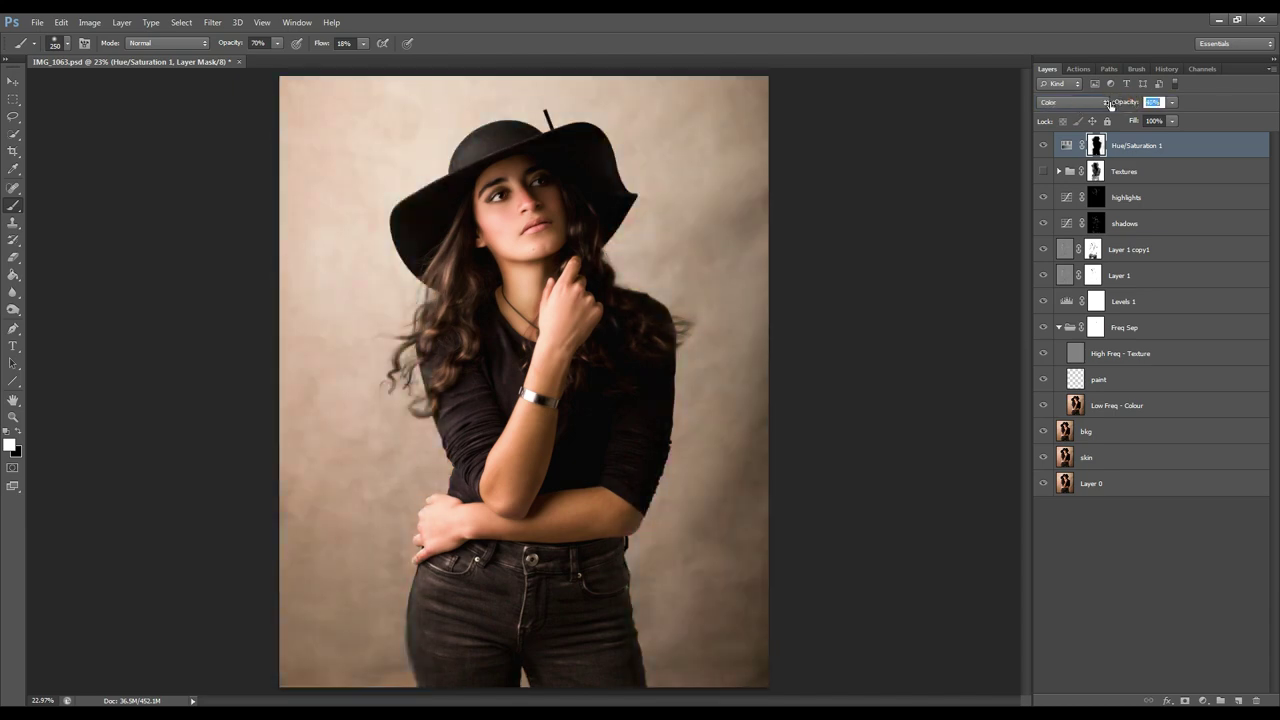
- Show and expand the Textures group, and compare the image with and without its texture layers in turn
{"action": "left_click", "coordinate": [1043, 172]}
{"action": "left_click", "coordinate": [1132, 172]}
{"action": "left_click", "coordinate": [1059, 172]}
{"action": "left_click", "coordinate": [1044, 250]}
{"action": "left_click", "coordinate": [1044, 250]}
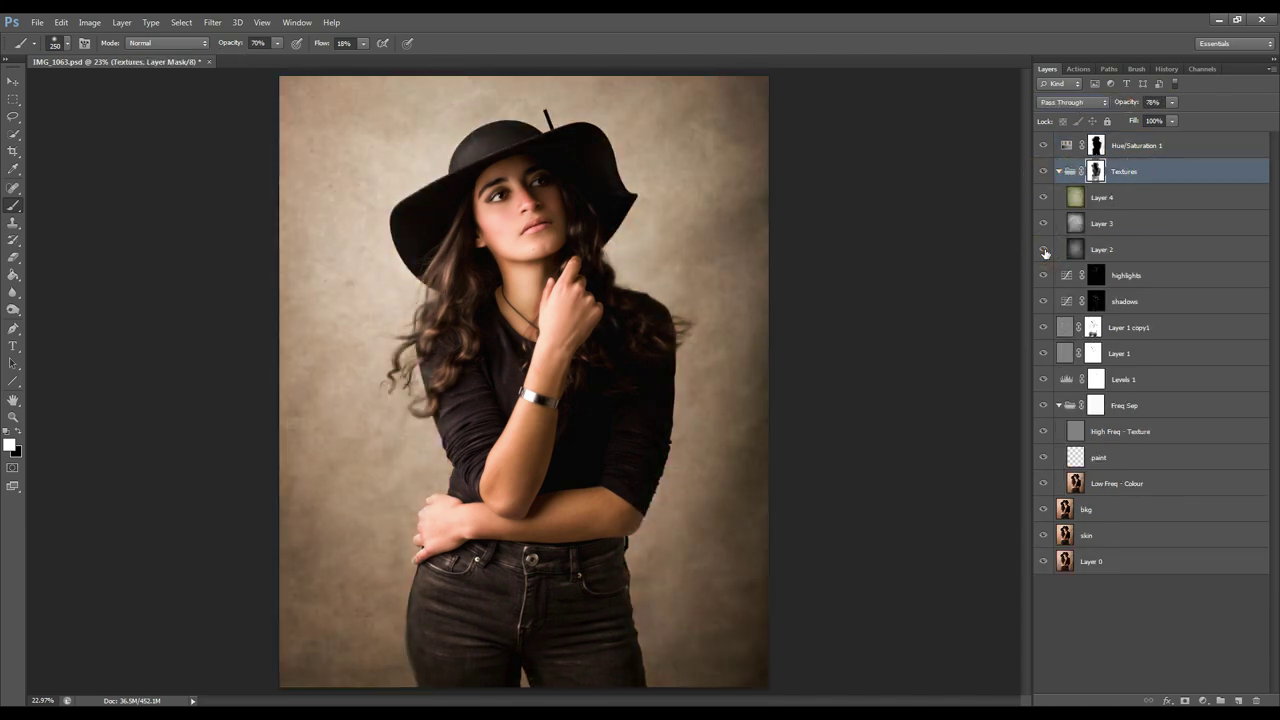
{"action": "left_click", "coordinate": [1044, 224]}
{"action": "left_click", "coordinate": [1044, 224]}
{"action": "left_click", "coordinate": [1043, 198]}
- Set Layer 3's opacity to 24%, try Linear Light, and settle on the Multiply blend mode
{"action": "left_click", "coordinate": [1124, 226]}
{"action": "left_click_drag", "start_coordinate": [1123, 102], "coordinate": [1120, 103]}
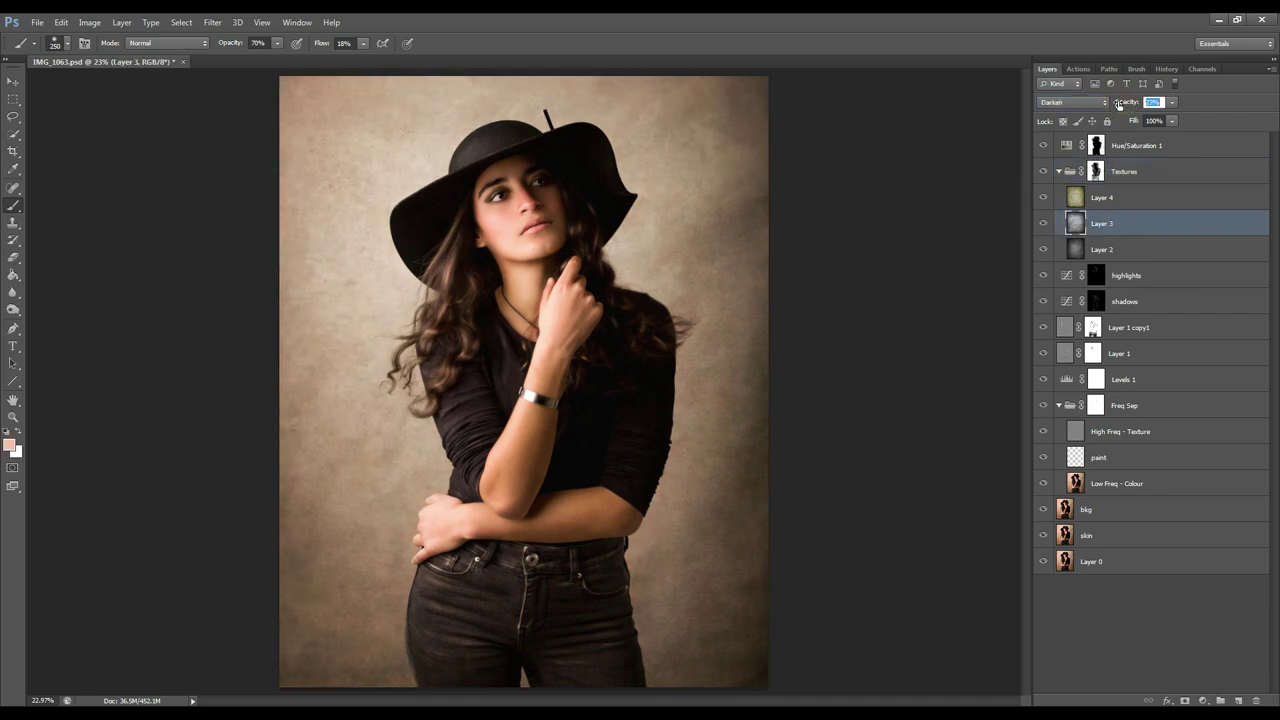
{"action": "left_click", "coordinate": [1092, 103]}
{"action": "left_click", "coordinate": [1083, 277]}
{"action": "key", "text": "alt+shift+j"}
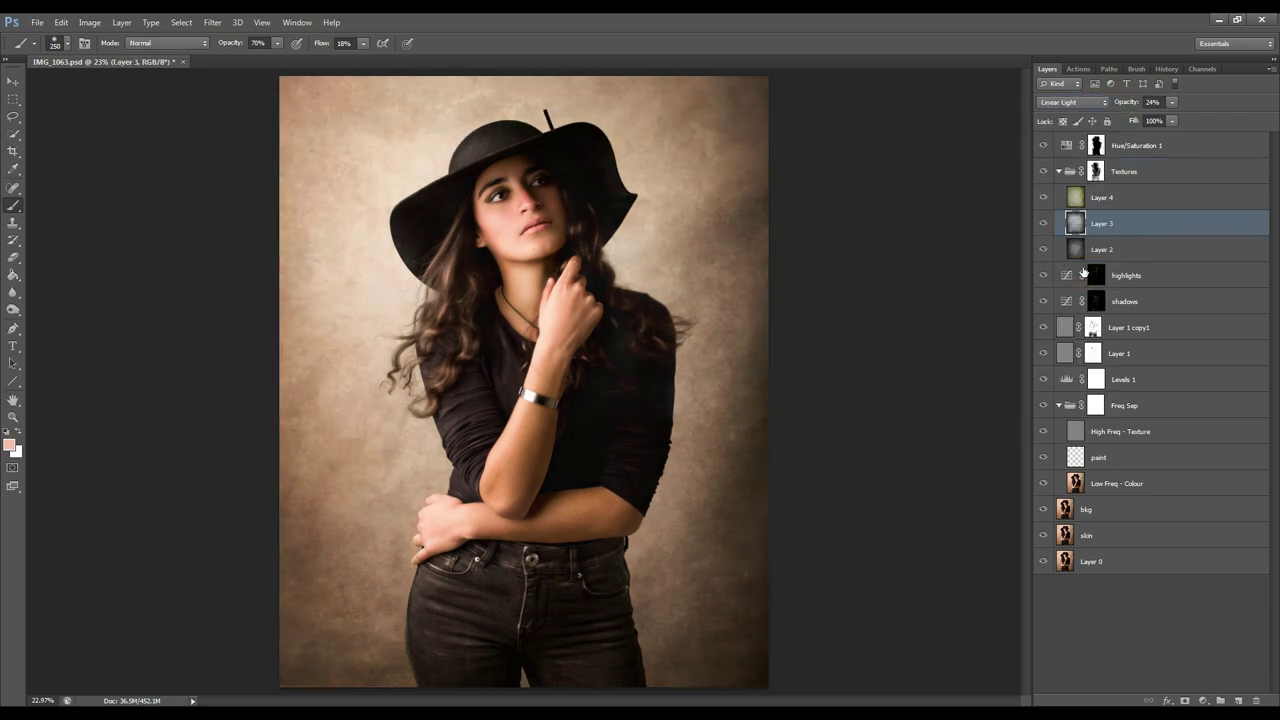
{"action": "left_click", "coordinate": [1072, 102]}
{"action": "left_click", "coordinate": [1070, 160]}
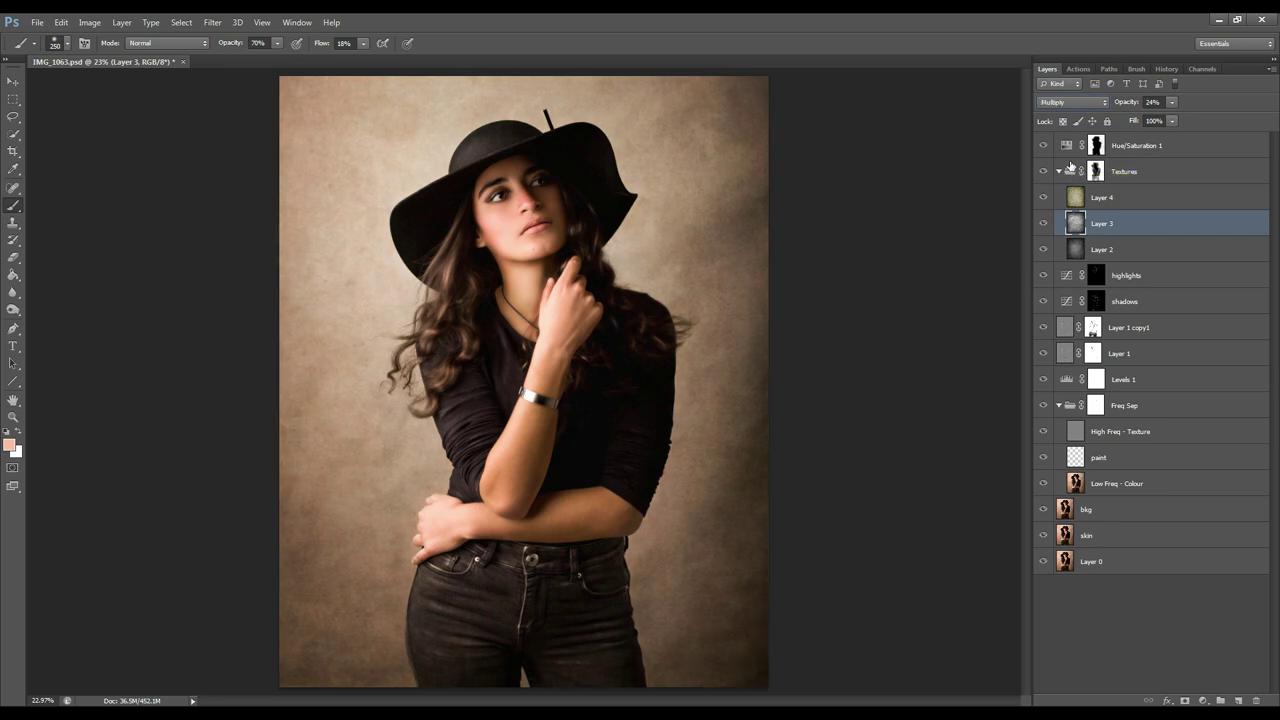
- Set the Hue/Saturation 1 layer's opacity to 38% and compare the portrait with and without the adjustment
{"action": "left_click", "coordinate": [1104, 199]}
{"action": "left_click", "coordinate": [1170, 143]}
{"action": "mouse_move", "coordinate": [1127, 104]}
{"action": "left_mouse_down"}
{"action": "mouse_move", "coordinate": [1141, 107]}
{"action": "mouse_move", "coordinate": [1112, 109]}
{"action": "left_mouse_up"}
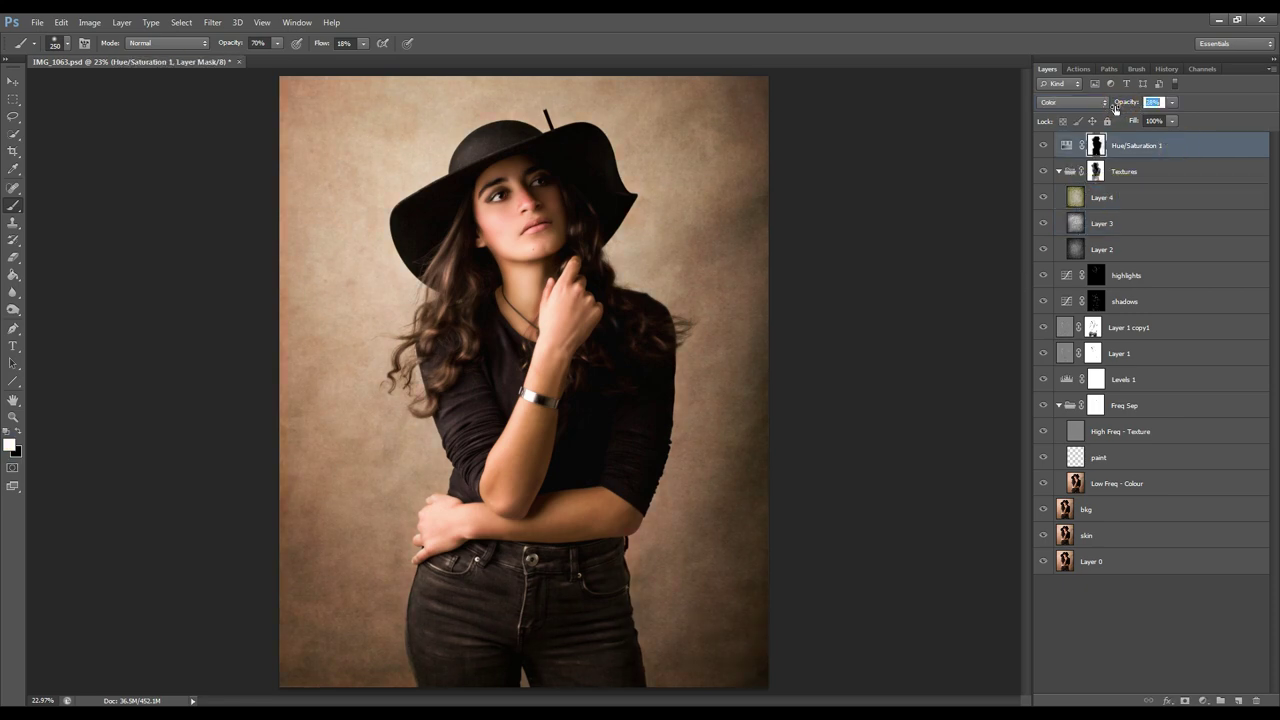
{"action": "left_click", "coordinate": [1059, 172]}
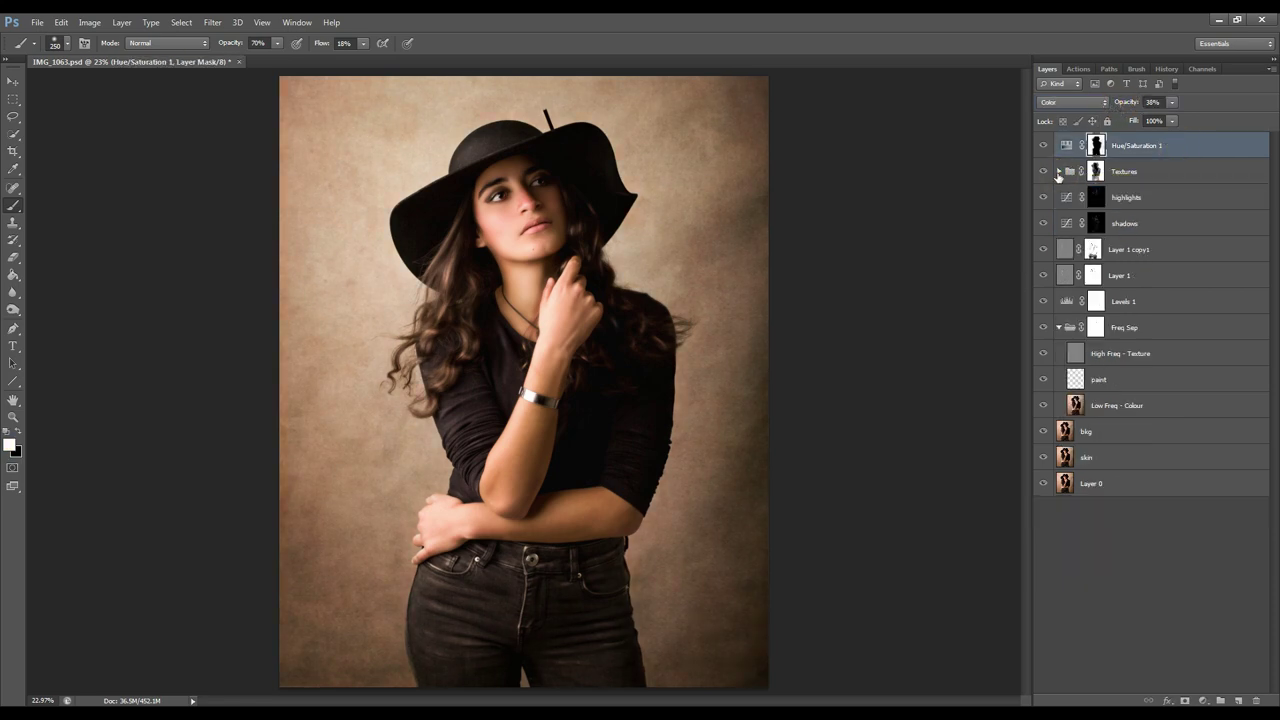
{"action": "left_click", "coordinate": [1043, 145]}
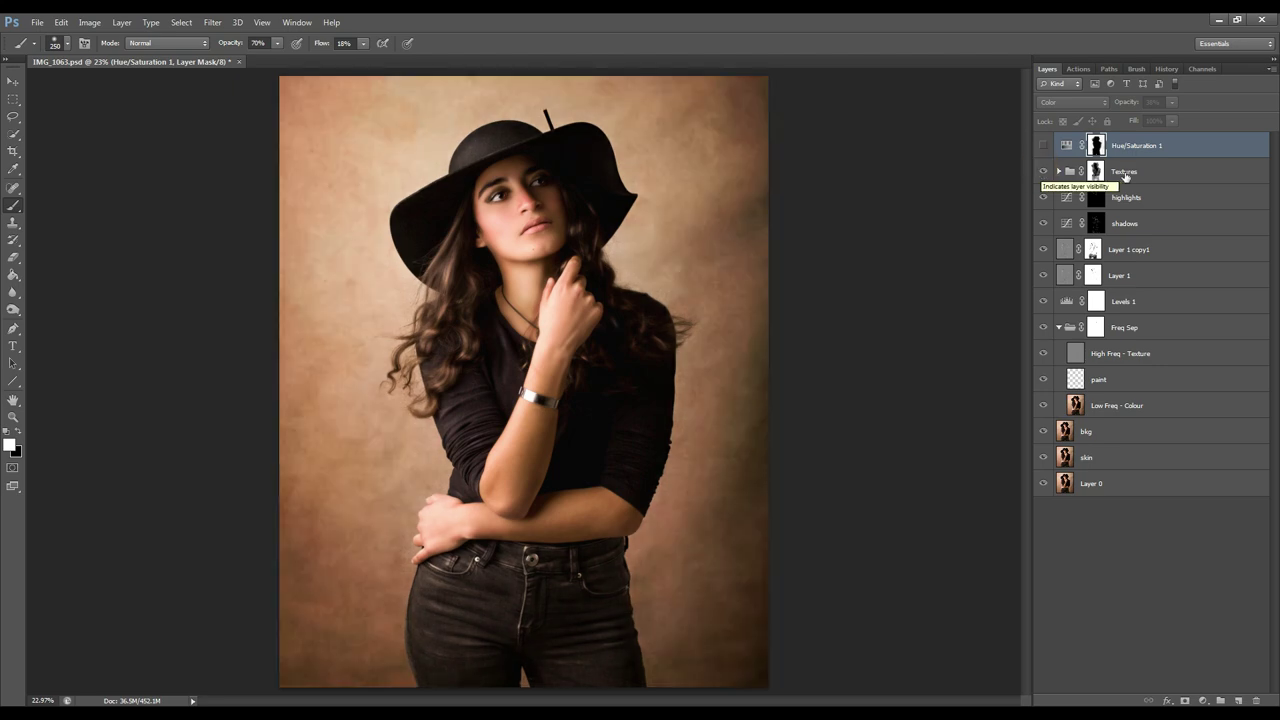
{"action": "left_click", "coordinate": [1043, 145]}
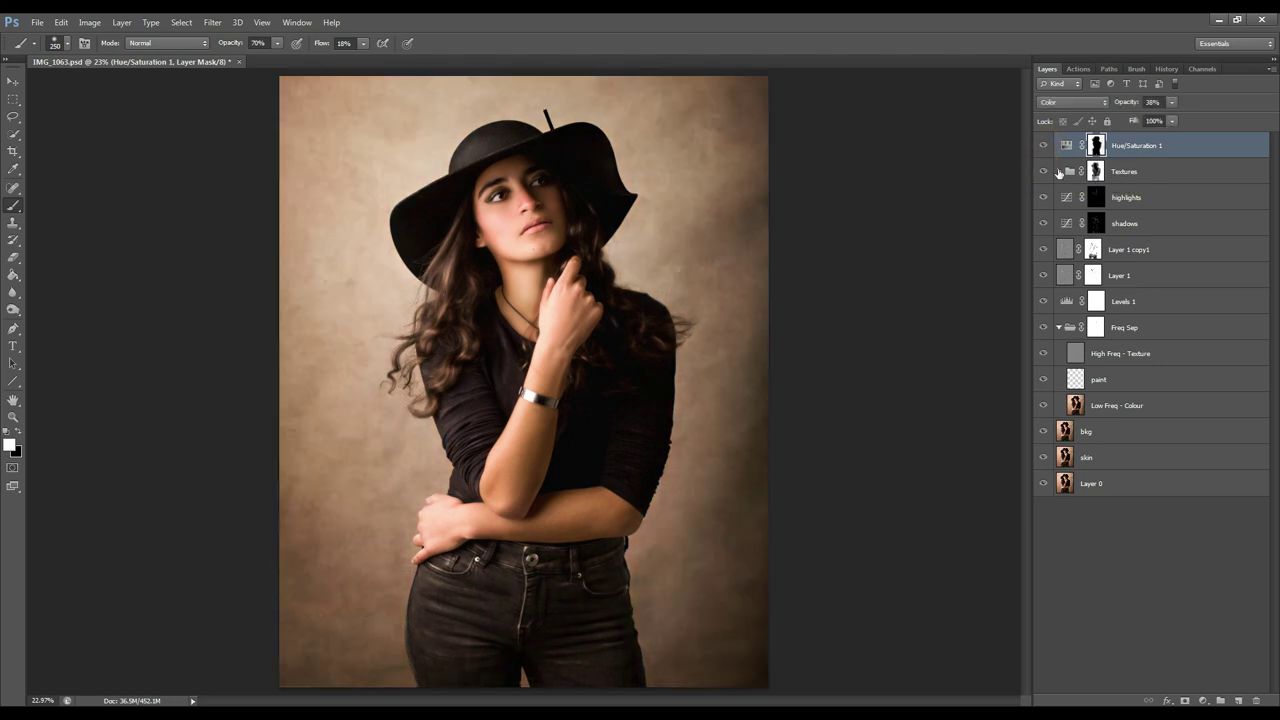
- Expand the Textures group and open the texture image Gothica.jpg
{"action": "left_click", "coordinate": [1059, 172]}
{"action": "left_click", "coordinate": [37, 22]}
{"action": "left_click", "coordinate": [36, 46]}
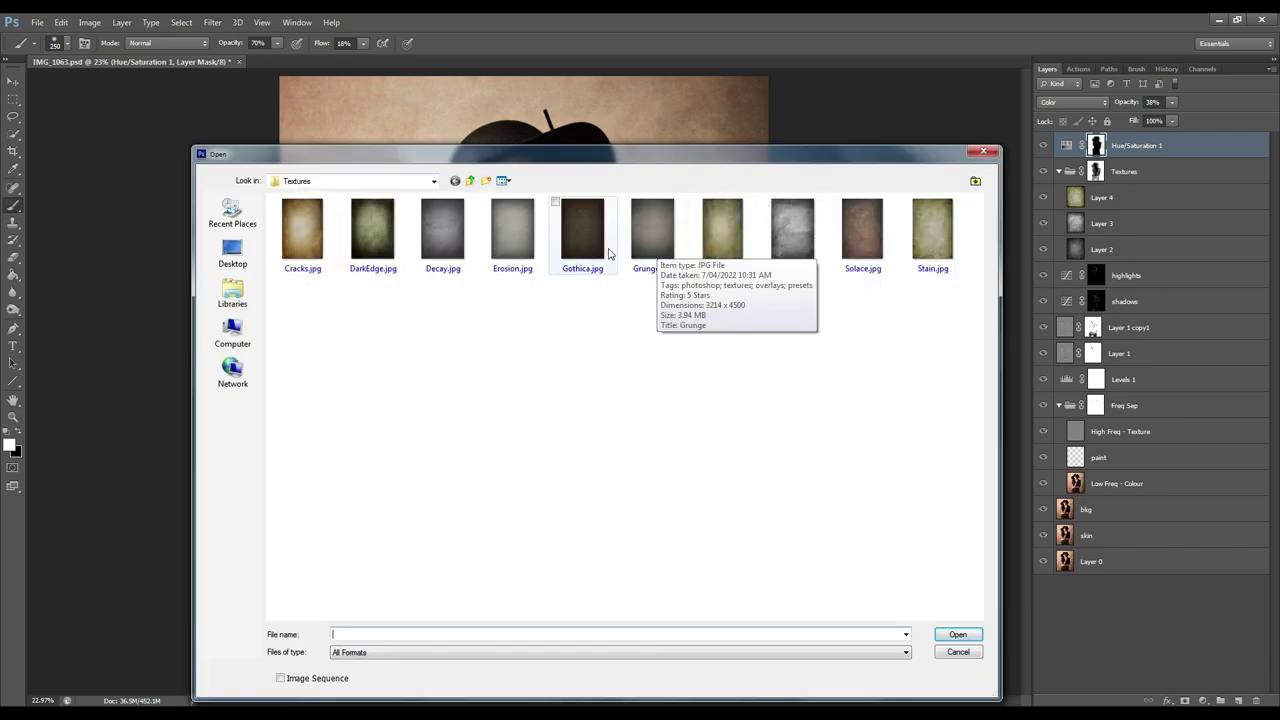
{"action": "left_click", "coordinate": [600, 245]}
{"action": "left_click", "coordinate": [948, 634]}
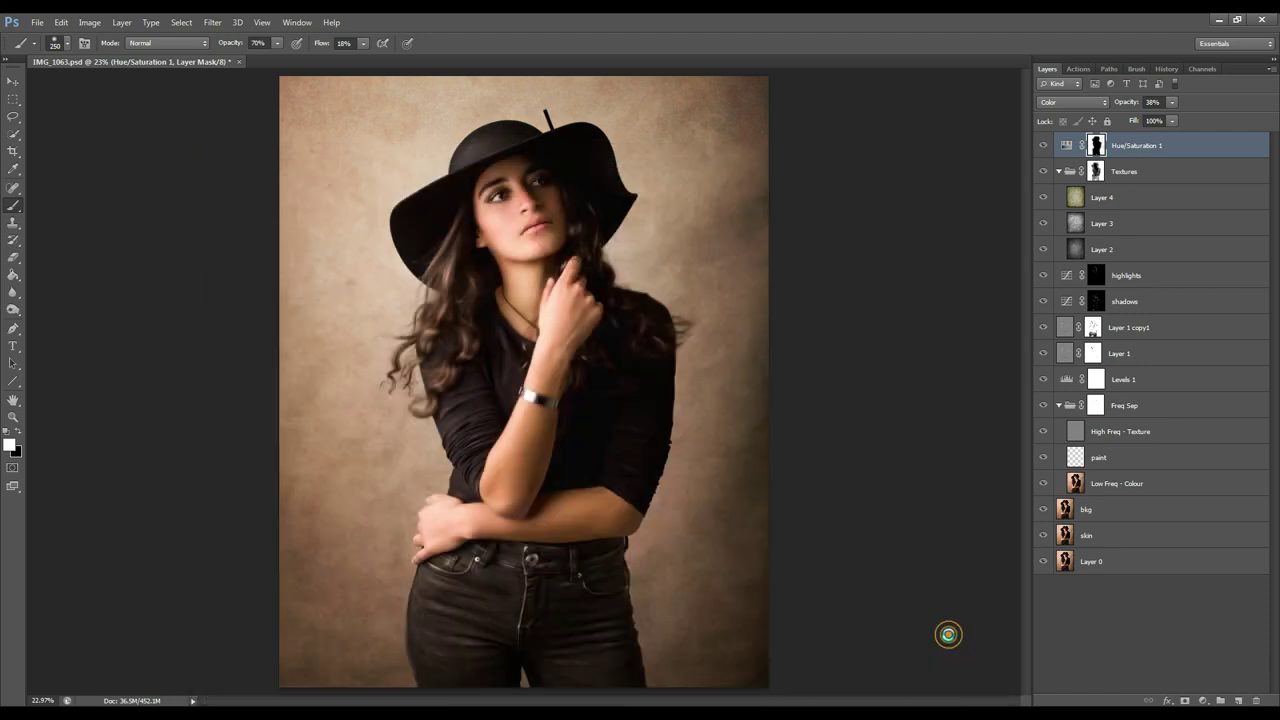
- Float the Gothica texture, copy it into the portrait document, close its source, and align it to the canvas's upper-left corner
{"action": "left_click_drag", "start_coordinate": [315, 62], "coordinate": [155, 321]}
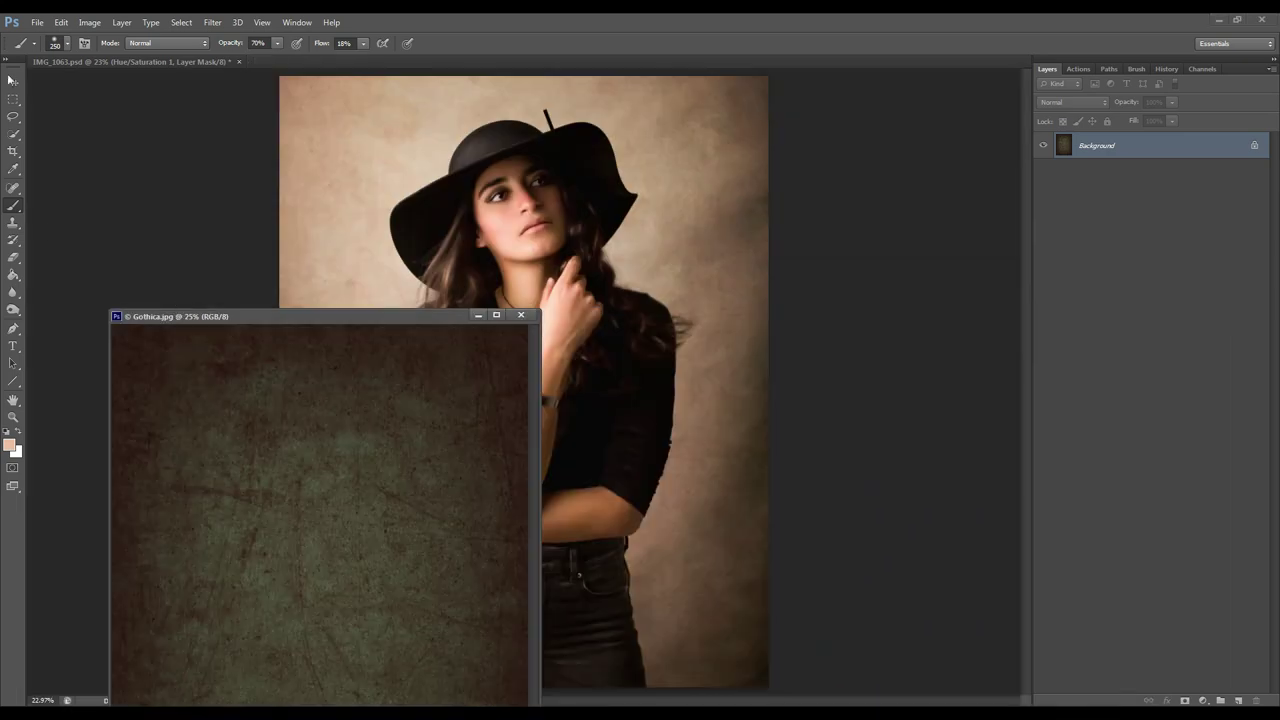
{"action": "key", "text": "v"}
{"action": "left_click_drag", "start_coordinate": [376, 516], "coordinate": [525, 314]}
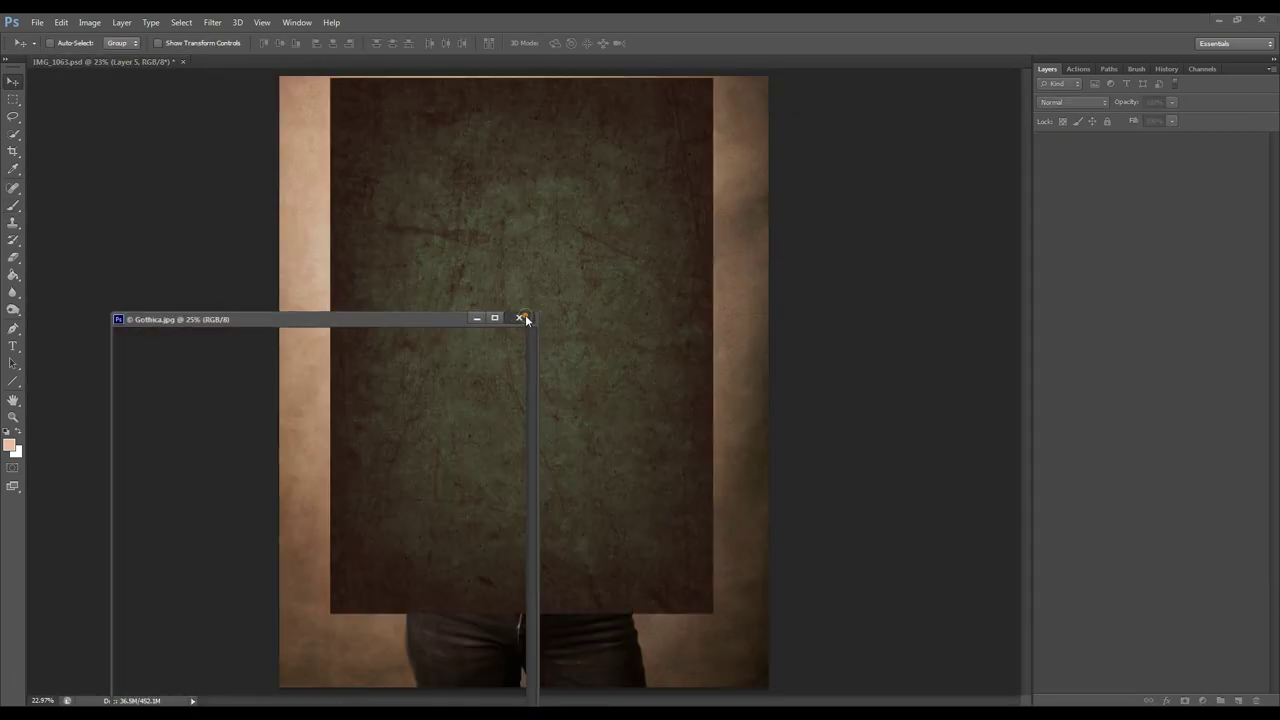
{"action": "left_click_drag", "start_coordinate": [503, 230], "coordinate": [455, 240]}
- Transform the Gothica texture layer so that it covers the whole canvas
{"action": "key", "text": "ctrl+minus"}
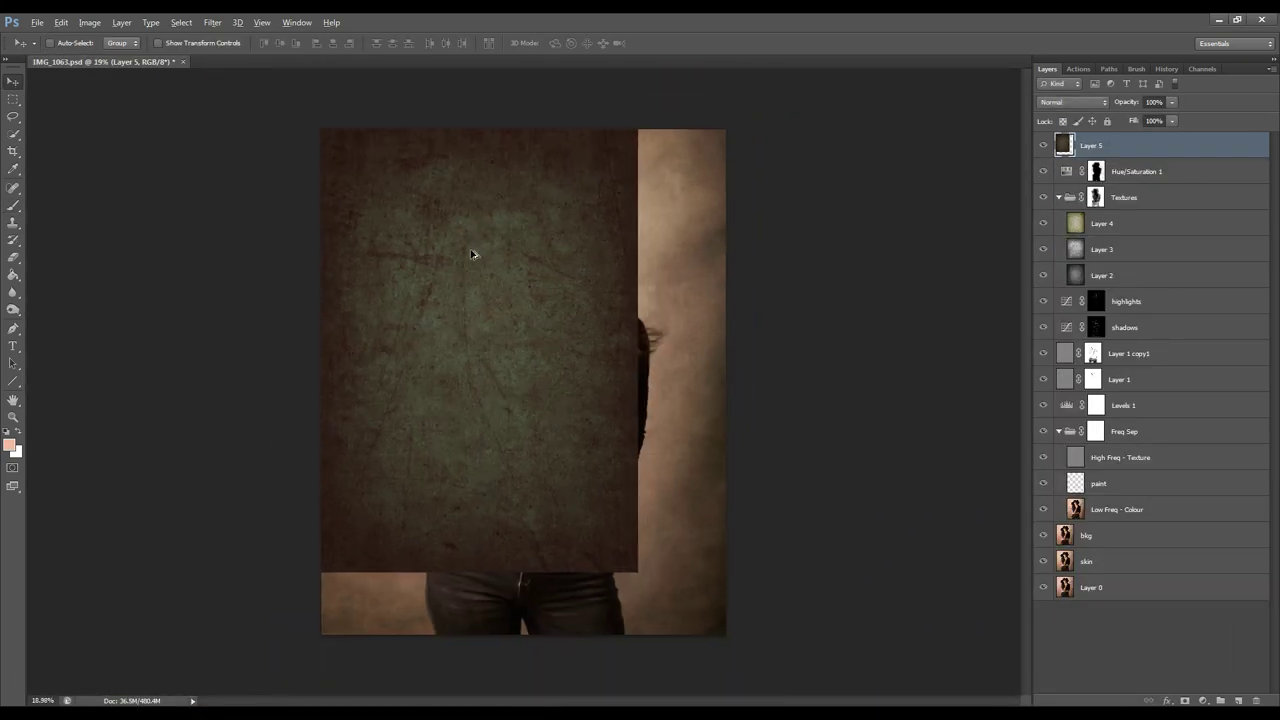
{"action": "key", "text": "ctrl+t"}
{"action": "left_click_drag", "start_coordinate": [637, 572], "coordinate": [725, 635]}
{"action": "key", "text": "Return"}
- Blend the Gothica texture (Layer 5) in Hard Light at 56% opacity and move it to the top of the Textures group
{"action": "left_click", "coordinate": [1073, 102]}
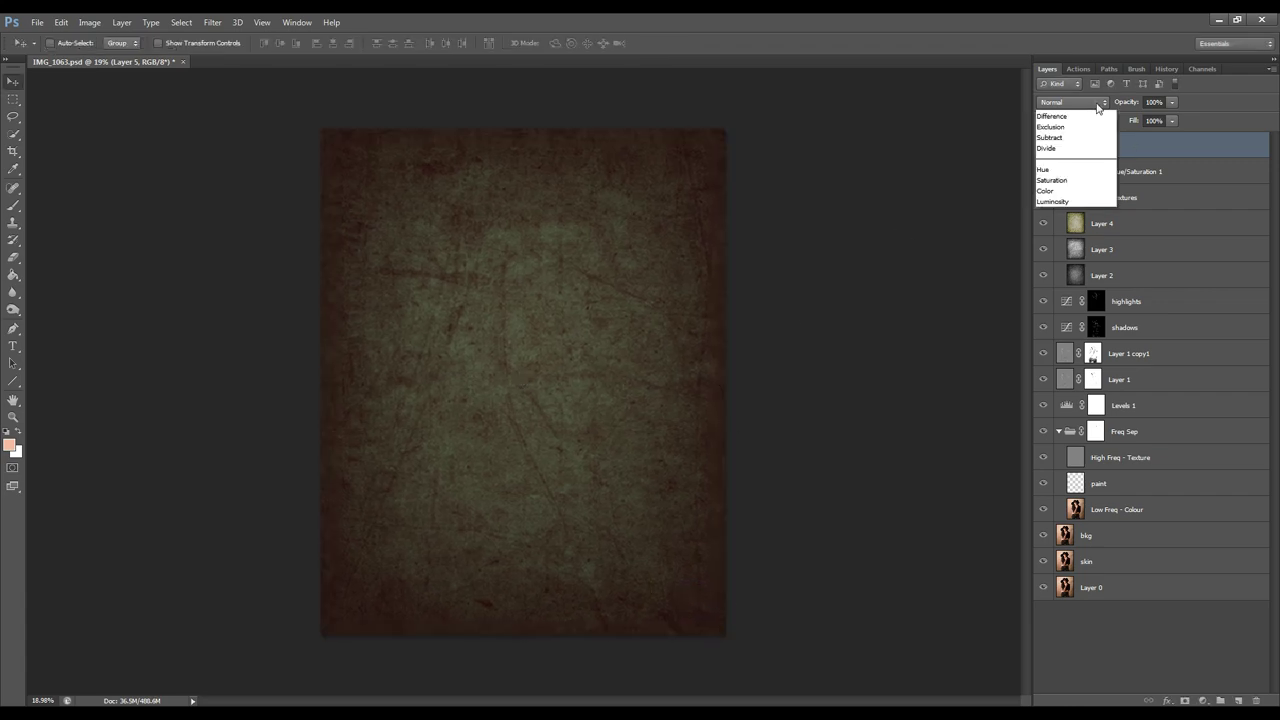
{"action": "left_click", "coordinate": [1069, 275]}
{"action": "left_click_drag", "start_coordinate": [1127, 102], "coordinate": [1105, 104]}
{"action": "left_click", "coordinate": [1105, 104]}
{"action": "left_click", "coordinate": [1069, 300]}
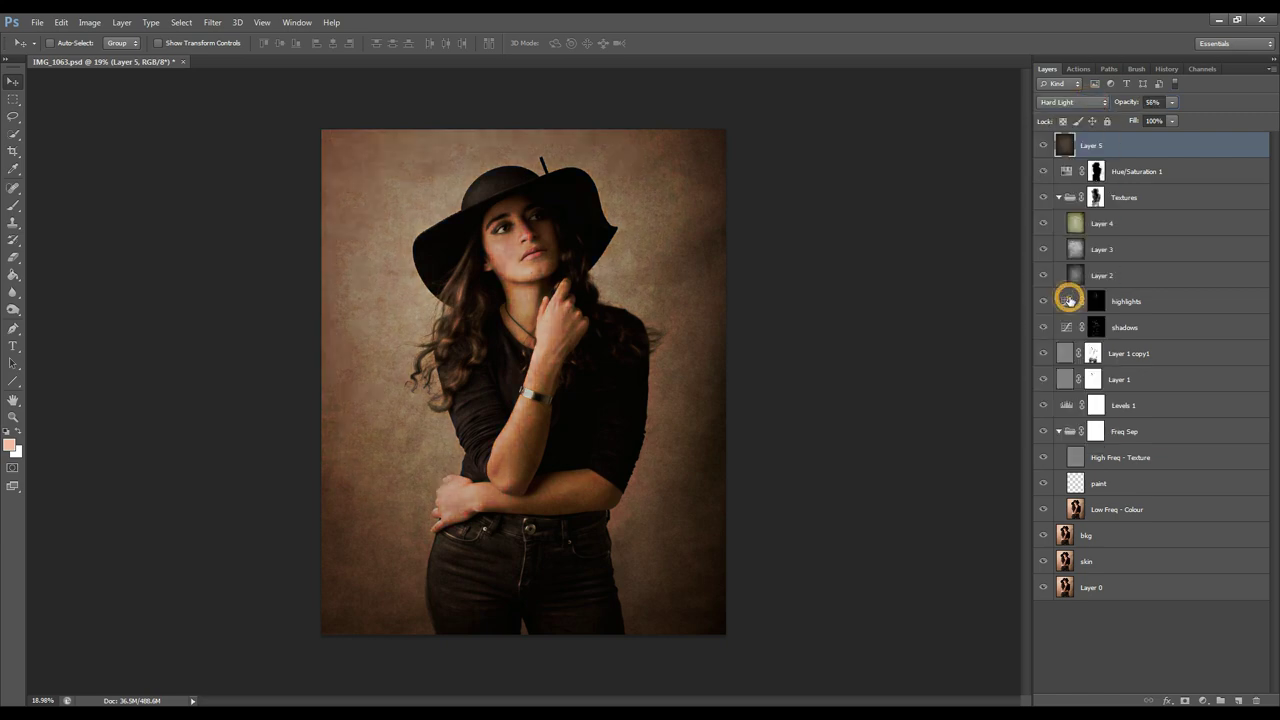
{"action": "left_click_drag", "start_coordinate": [1127, 145], "coordinate": [1140, 224]}
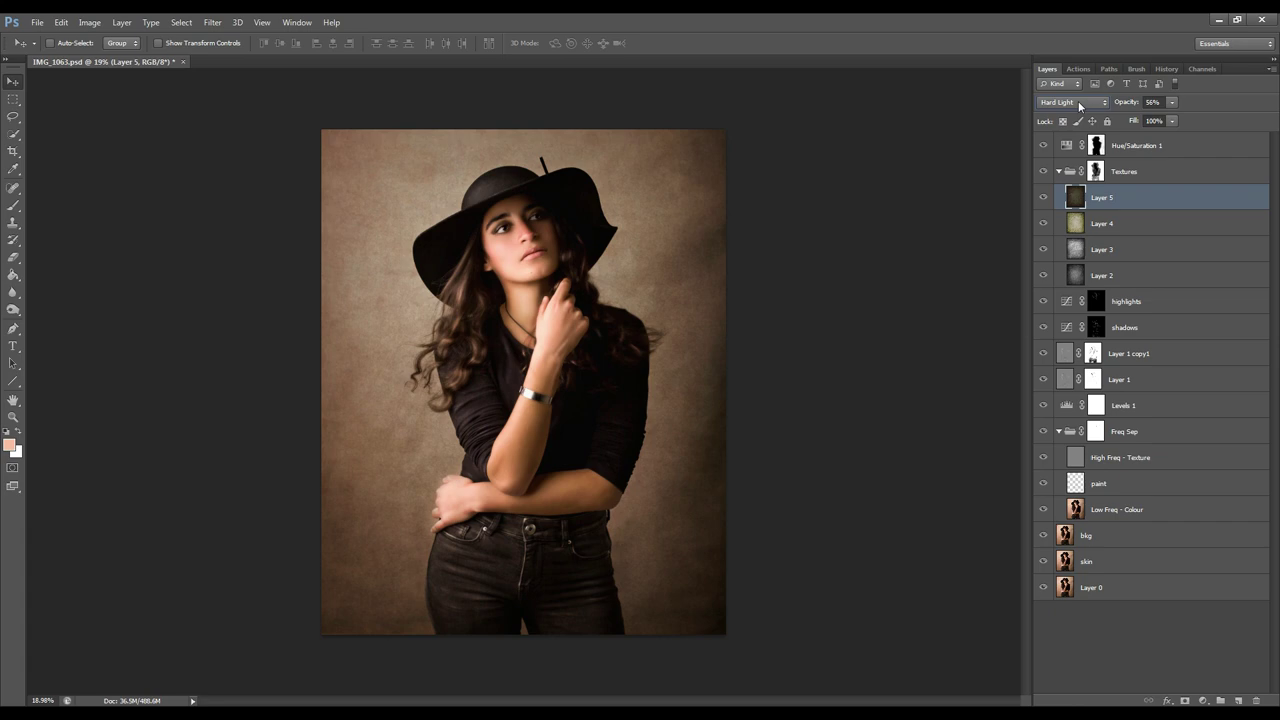
- Choose a different blend mode for Layer 5 inside the Textures group and readjust its opacity
{"action": "left_click", "coordinate": [1079, 103]}
{"action": "left_click", "coordinate": [1075, 157]}
{"action": "left_click_drag", "start_coordinate": [1172, 102], "coordinate": [1146, 110]}
- Try painting on the Textures group mask over the background beside the hat, and undo the stroke
{"action": "left_click", "coordinate": [1097, 172]}
{"action": "scroll", "coordinate": [461, 154], "scroll_direction": "up", "scroll_amount": 10}
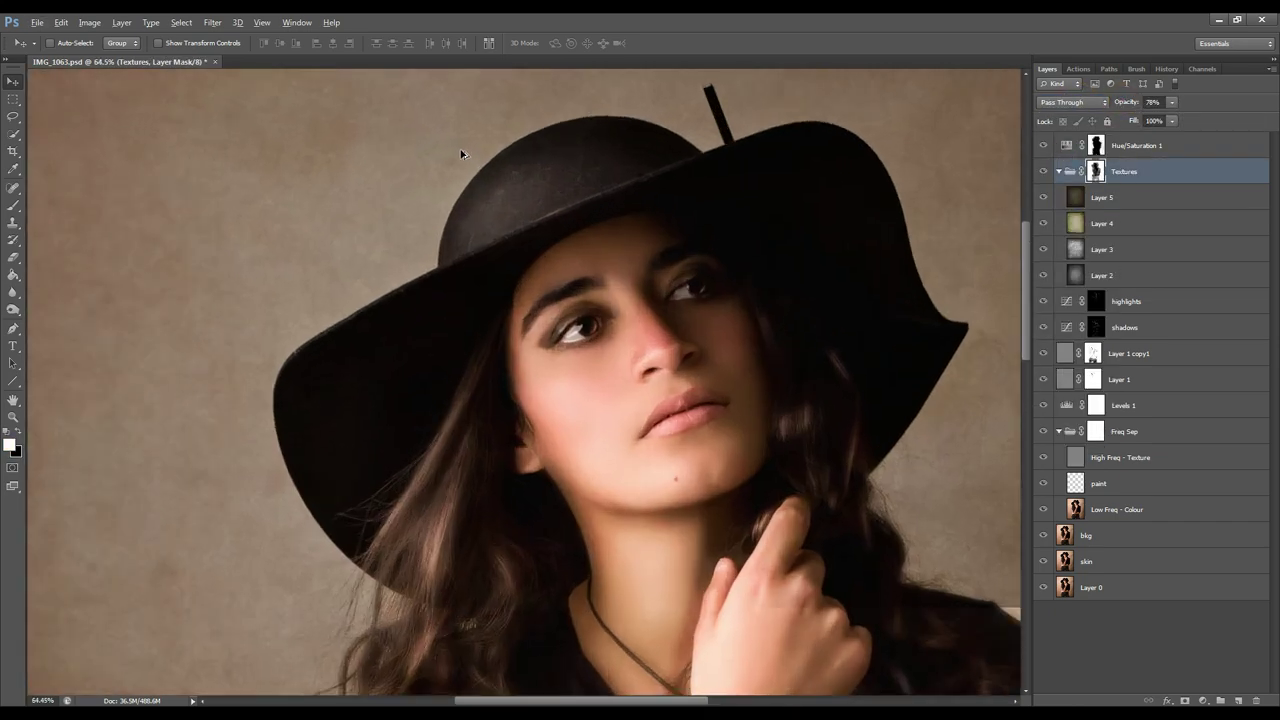
{"action": "scroll", "coordinate": [461, 153], "scroll_direction": "up", "scroll_amount": 1}
{"action": "key", "text": "b"}
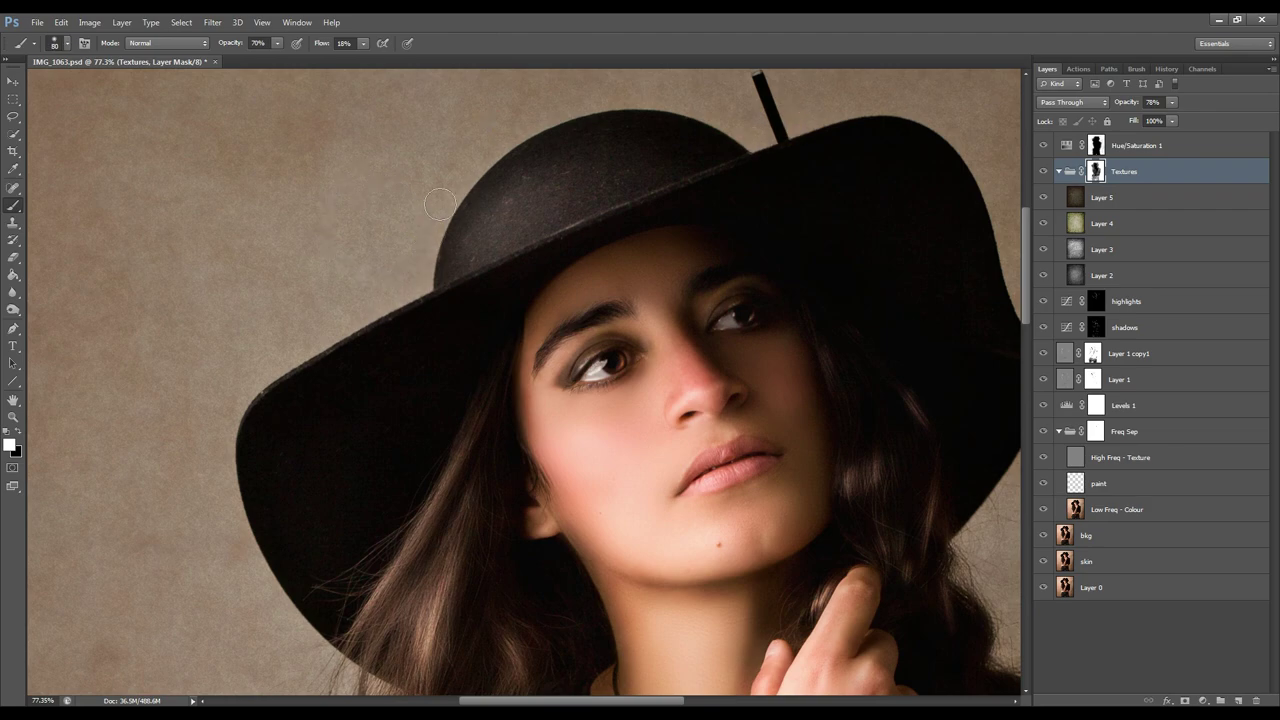
{"action": "key", "text": "x"}
{"action": "left_click_drag", "start_coordinate": [298, 241], "coordinate": [394, 208]}
{"action": "key", "text": "ctrl+z"}
{"action": "scroll", "coordinate": [785, 328], "scroll_direction": "down", "scroll_amount": 3}
{"action": "scroll", "coordinate": [660, 420], "scroll_direction": "up", "scroll_amount": 2}
{"action": "key", "text": "x"}
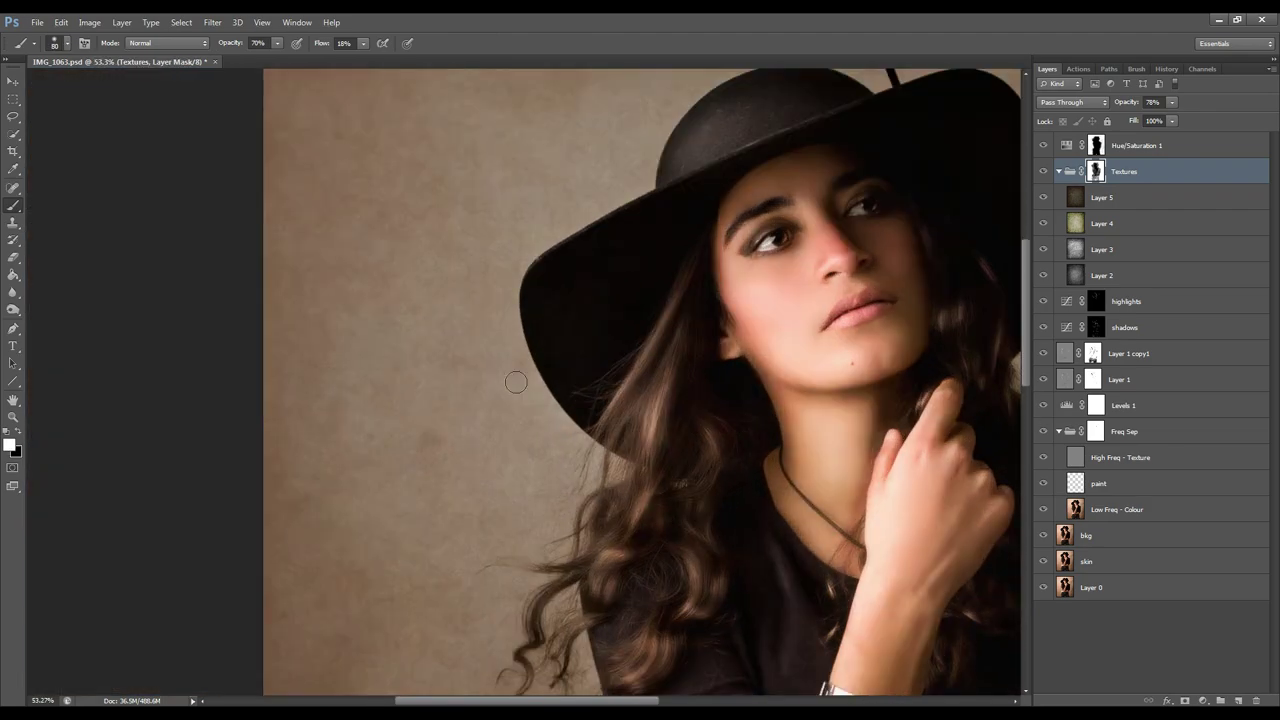
{"action": "scroll", "coordinate": [692, 456], "scroll_direction": "right", "scroll_amount": 3}
{"action": "scroll", "coordinate": [831, 463], "scroll_direction": "down", "scroll_amount": 3}
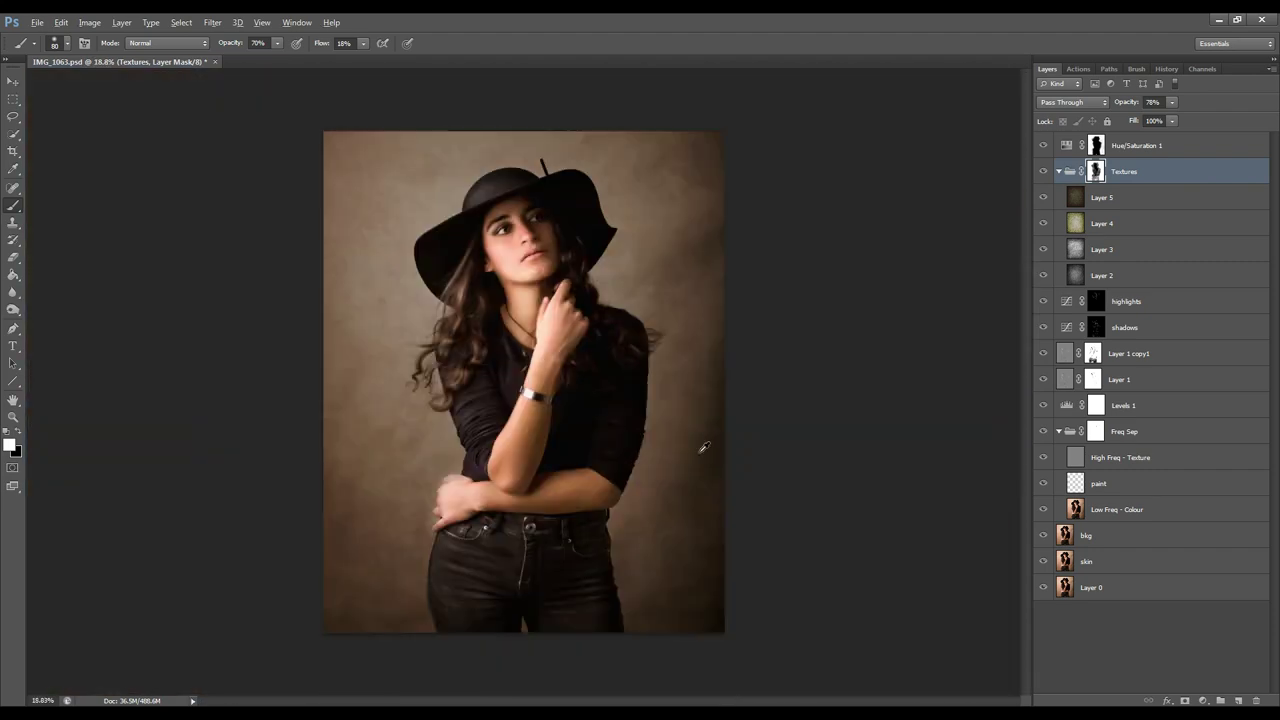
- Compare the portrait with and without the textures, and readjust the opacity of the Hue/Saturation 1 layer and the Textures group
{"action": "left_click", "coordinate": [1044, 172]}
{"action": "left_click", "coordinate": [1044, 172]}
{"action": "left_click", "coordinate": [1140, 146]}
{"action": "left_click", "coordinate": [1128, 101]}
{"action": "left_click", "coordinate": [1157, 170]}
{"action": "mouse_move", "coordinate": [1128, 102]}
{"action": "left_mouse_down"}
{"action": "mouse_move", "coordinate": [1180, 106]}
{"action": "mouse_move", "coordinate": [1148, 104]}
{"action": "left_mouse_up"}
- Hide the Hue/Saturation 1 layer and the Textures group, and stamp all visible layers into a new layer above highlights
{"action": "left_click", "coordinate": [1204, 143]}
{"action": "left_click", "coordinate": [1059, 171]}
{"action": "left_click_drag", "start_coordinate": [1044, 146], "coordinate": [1044, 171]}
{"action": "left_click", "coordinate": [1189, 197]}
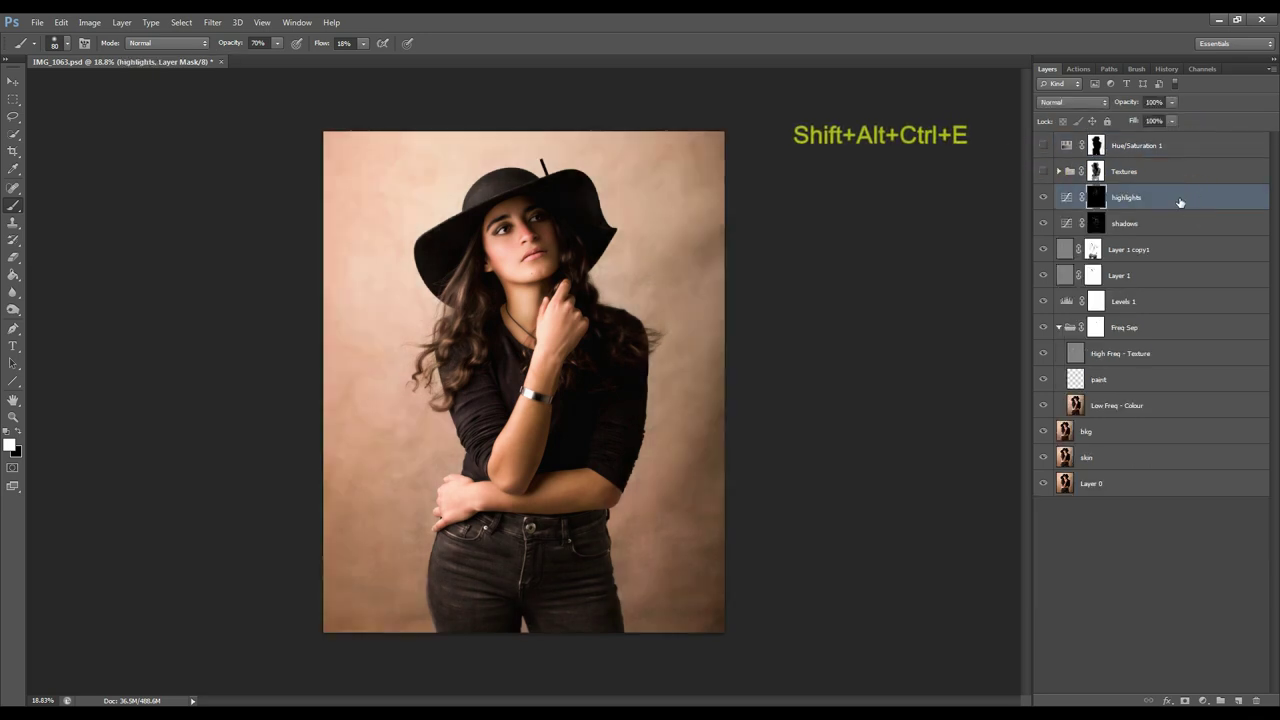
{"action": "key", "text": "shift+alt+ctrl+e"}
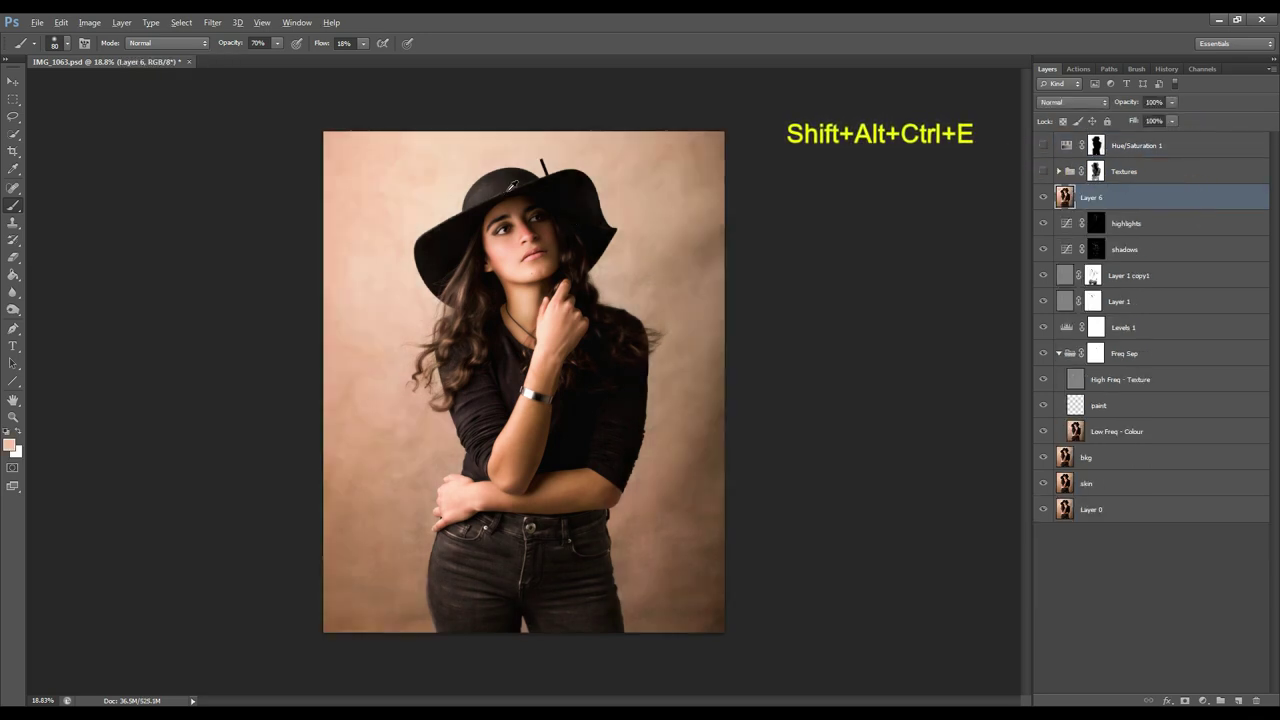
- Apply Shadows/Highlights to the stamped layer with Shadows Amount 29% and Highlights Amount 21%, Tonal Width 25% and Radius 45 px
{"action": "key", "text": "ctrl+0"}
{"action": "left_click", "coordinate": [89, 22]}
{"action": "mouse_move", "coordinate": [97, 62]}
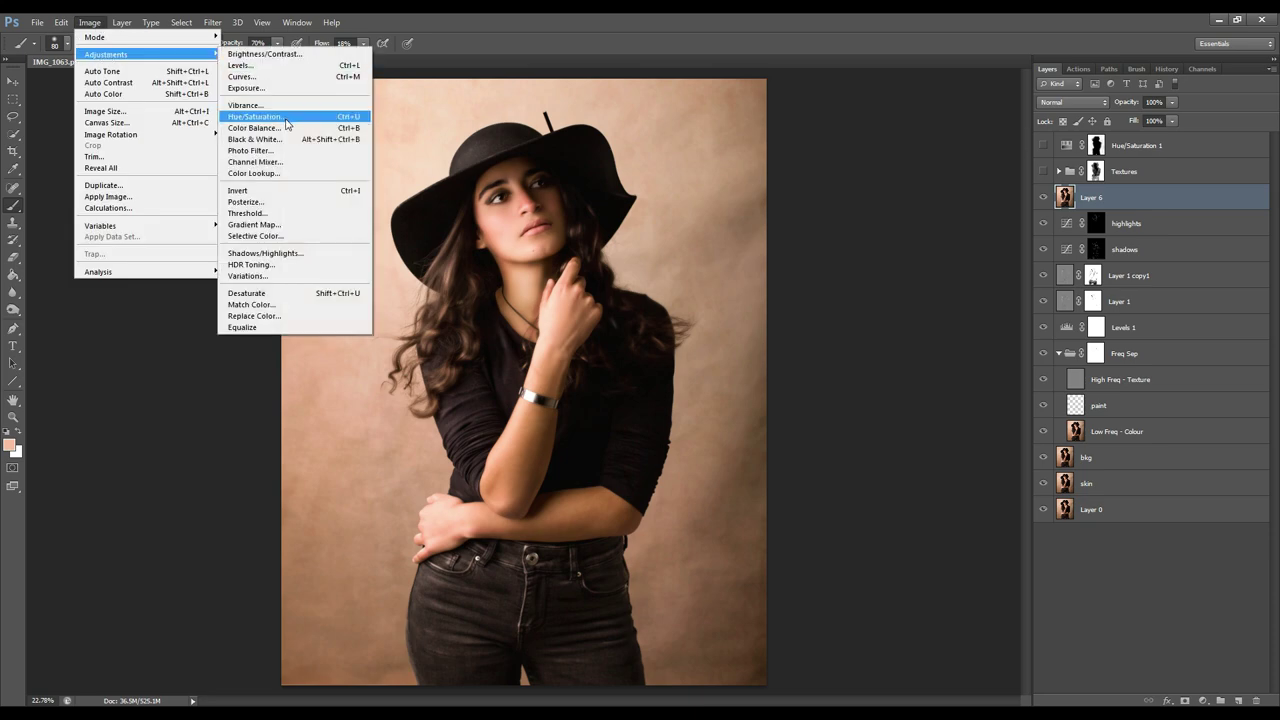
{"action": "left_click", "coordinate": [264, 253]}
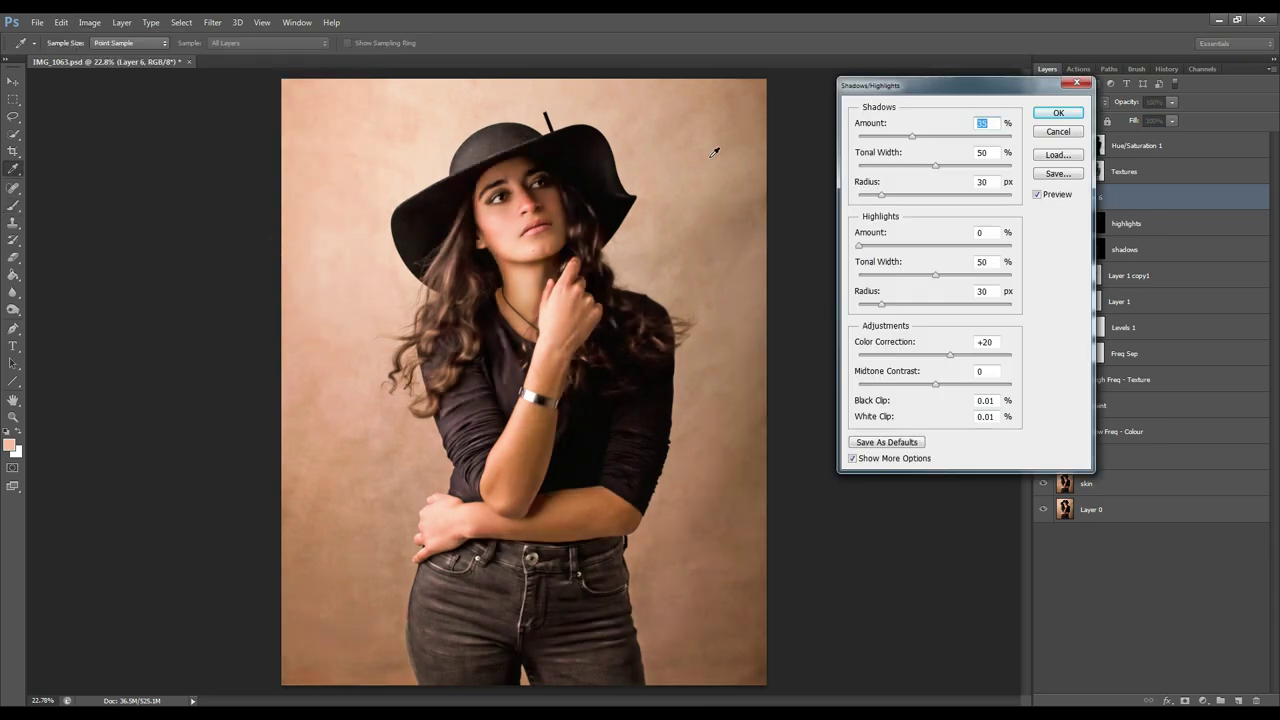
{"action": "left_click_drag", "start_coordinate": [913, 140], "coordinate": [965, 210]}
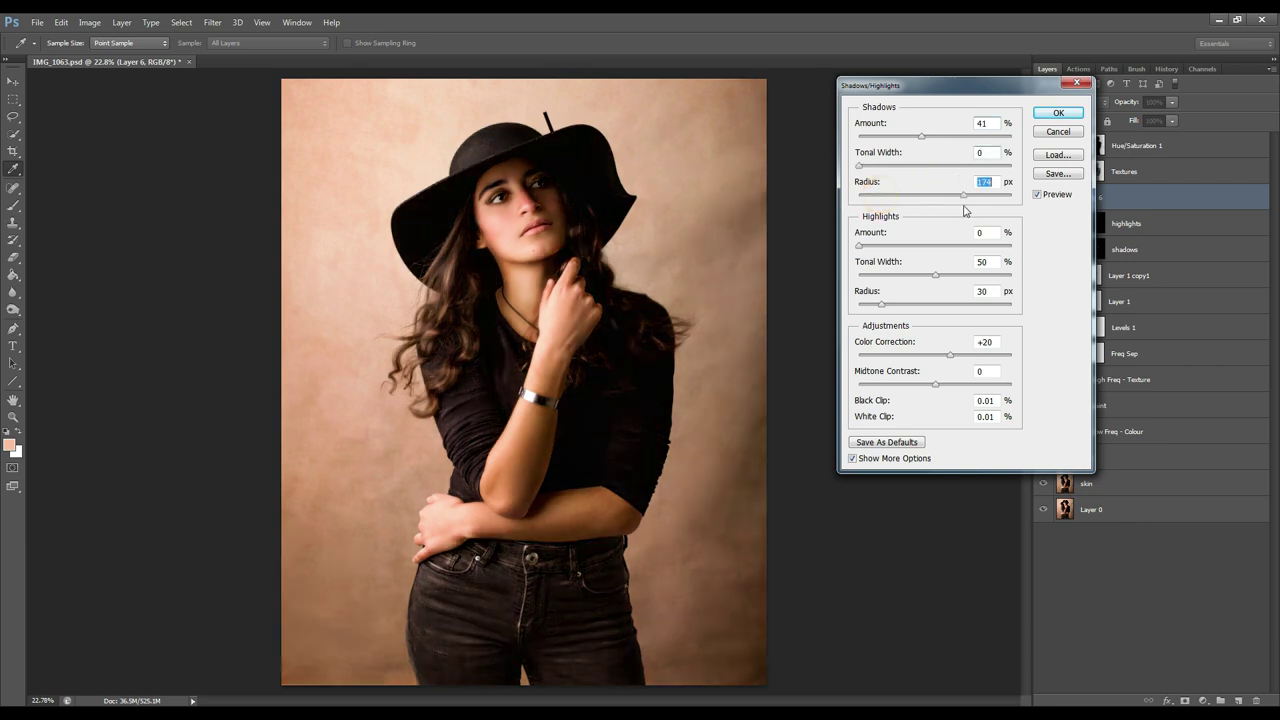
{"action": "left_click_drag", "start_coordinate": [923, 145], "coordinate": [920, 148]}
{"action": "mouse_move", "coordinate": [859, 246]}
{"action": "left_mouse_down"}
{"action": "mouse_move", "coordinate": [880, 251]}
{"action": "mouse_move", "coordinate": [868, 251]}
{"action": "left_mouse_up"}
{"action": "left_click_drag", "start_coordinate": [931, 278], "coordinate": [892, 304]}
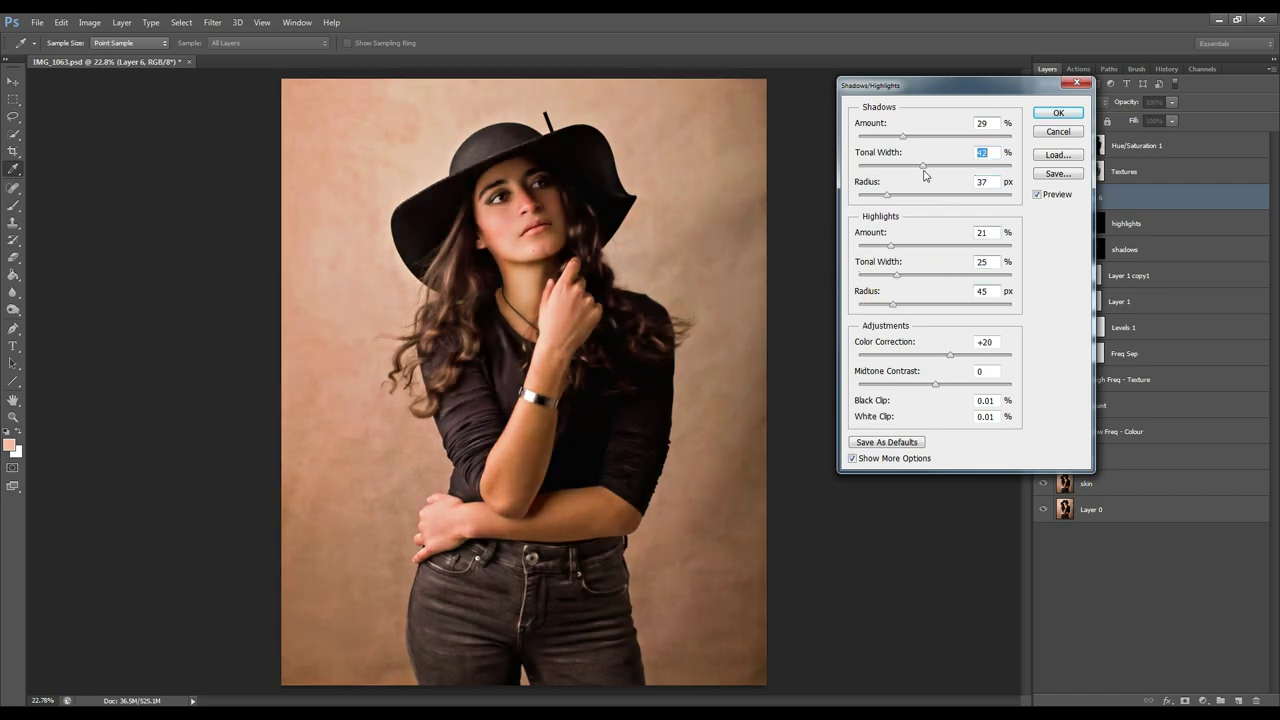
{"action": "left_click_drag", "start_coordinate": [925, 175], "coordinate": [905, 208]}
{"action": "left_click", "coordinate": [1052, 114]}
- Show the Textures group and the Hue/Saturation 1 layer again, and slightly lower the Hue/Saturation 1 layer's opacity
{"action": "left_click_drag", "start_coordinate": [1043, 171], "coordinate": [1043, 145]}
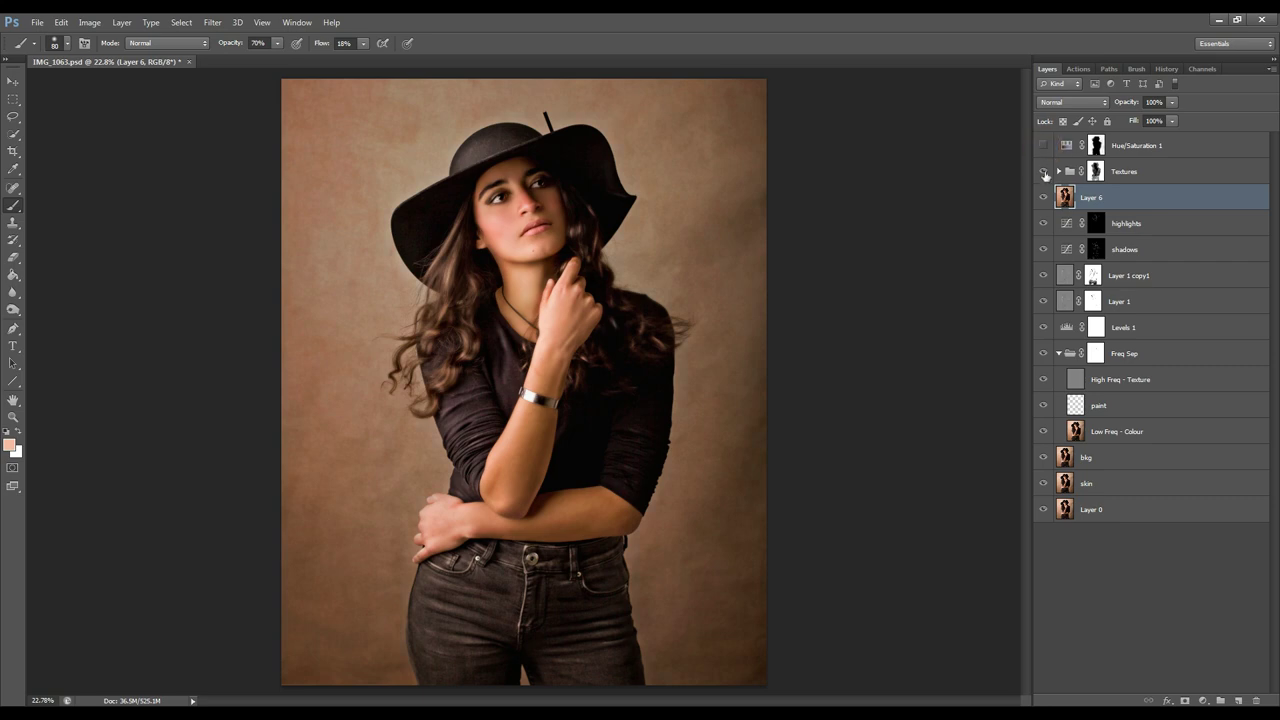
{"action": "left_click", "coordinate": [1044, 172]}
{"action": "left_click", "coordinate": [1045, 146]}
{"action": "left_click", "coordinate": [1175, 149]}
{"action": "mouse_move", "coordinate": [1126, 103]}
{"action": "left_mouse_down"}
{"action": "mouse_move", "coordinate": [1163, 108]}
{"action": "mouse_move", "coordinate": [1121, 108]}
{"action": "left_mouse_up"}
- Compare the portrait with and without the Textures group and the stamped Layer 6
{"action": "left_click", "coordinate": [1130, 172]}
{"action": "left_click", "coordinate": [1043, 171]}
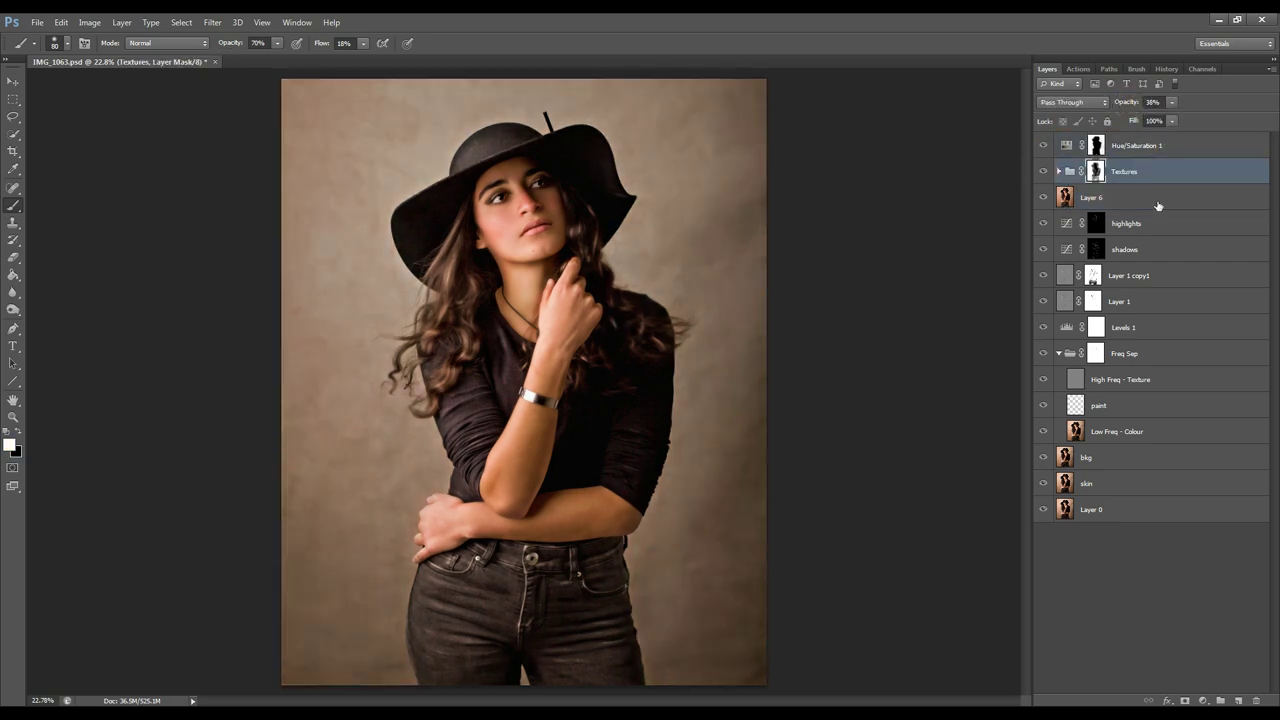
{"action": "left_click", "coordinate": [1043, 197]}
{"action": "left_click", "coordinate": [1043, 197]}
- Add a Hue/Saturation adjustment layer above Layer 6 and reduce the saturation of its Yellows
{"action": "left_click", "coordinate": [1132, 200]}
{"action": "left_click", "coordinate": [1203, 700]}
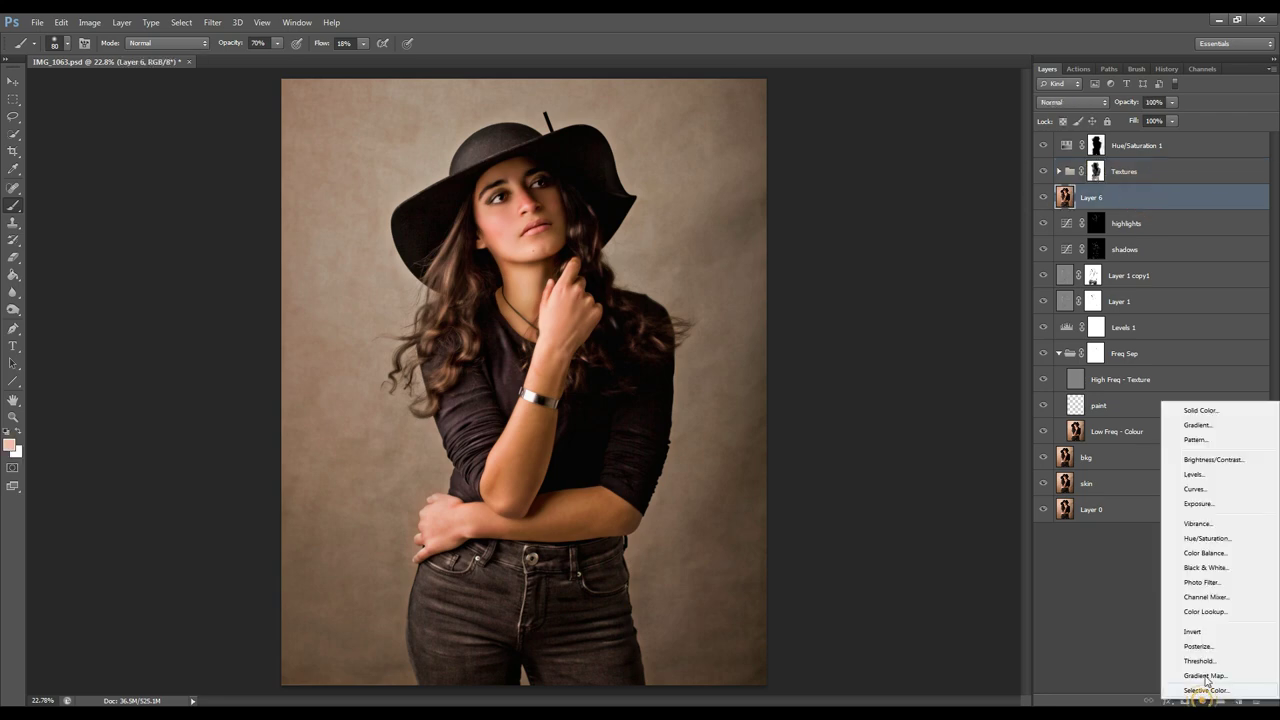
{"action": "left_click", "coordinate": [1207, 538]}
{"action": "left_click", "coordinate": [980, 237]}
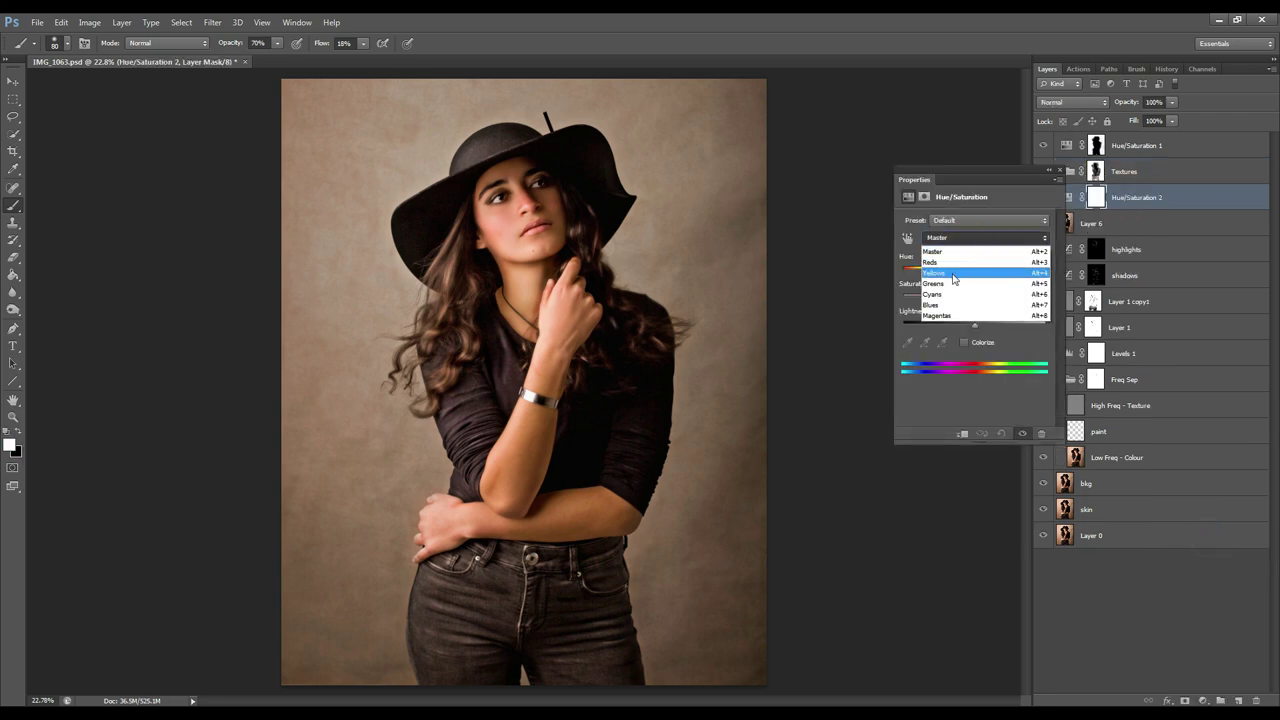
{"action": "left_click", "coordinate": [953, 274]}
{"action": "mouse_move", "coordinate": [975, 297]}
{"action": "left_mouse_down"}
{"action": "mouse_move", "coordinate": [928, 299]}
{"action": "mouse_move", "coordinate": [966, 299]}
{"action": "left_mouse_up"}
- Set the Reds saturation to -15 in the new Hue/Saturation adjustment and fine-tune the lightness of the Reds and Yellows
{"action": "left_click", "coordinate": [988, 238]}
{"action": "left_click", "coordinate": [961, 265]}
{"action": "left_click", "coordinate": [967, 295]}
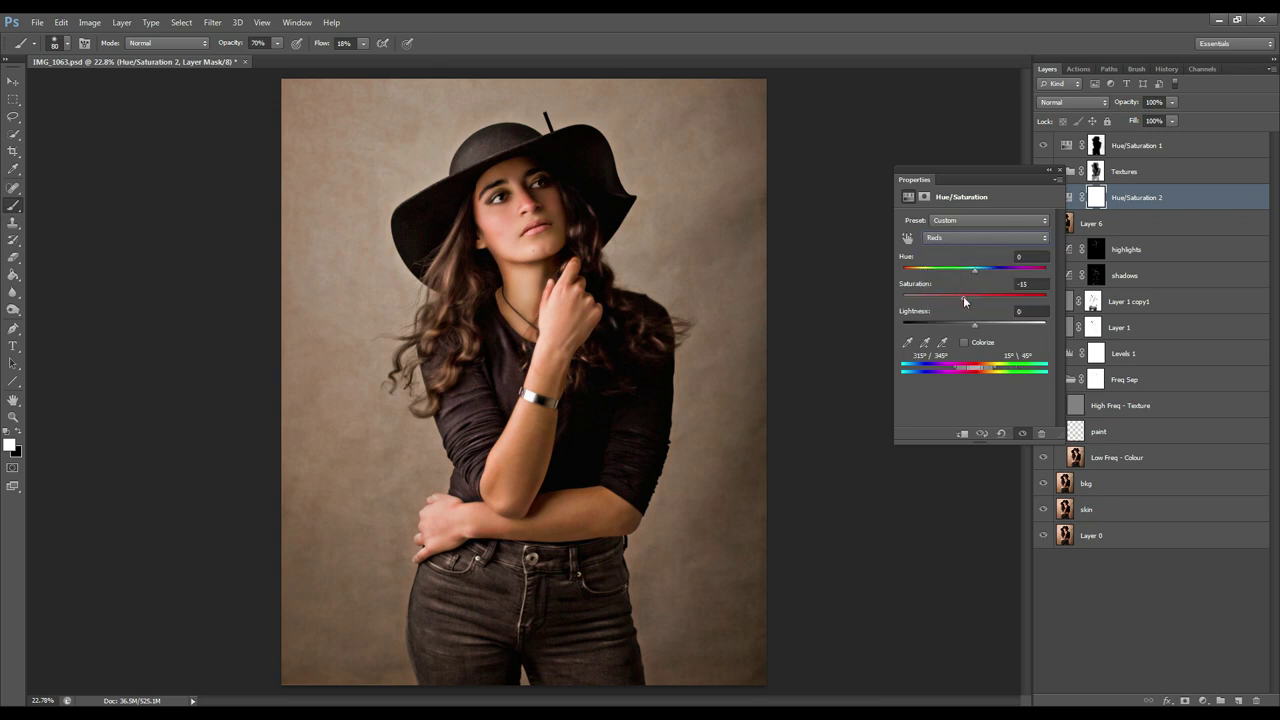
{"action": "left_click", "coordinate": [974, 325]}
{"action": "left_click", "coordinate": [988, 237]}
{"action": "left_click", "coordinate": [955, 273]}
{"action": "left_click_drag", "start_coordinate": [971, 325], "coordinate": [964, 328]}
{"action": "left_click", "coordinate": [971, 327]}
- Set the Hue/Saturation 2 layer's opacity to 86% and compare the portrait with and without the textures
{"action": "left_click", "coordinate": [1059, 170]}
{"action": "left_click", "coordinate": [1043, 196]}
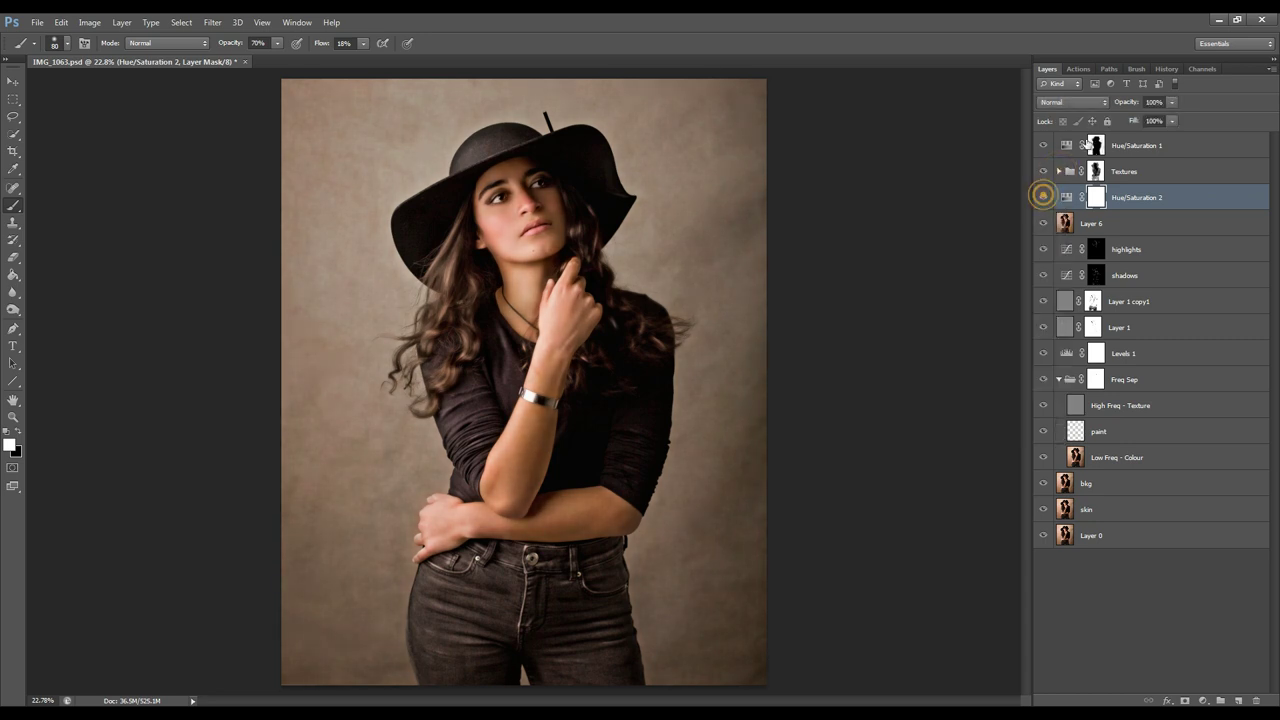
{"action": "left_click", "coordinate": [1154, 102]}
{"action": "left_click", "coordinate": [1043, 172]}
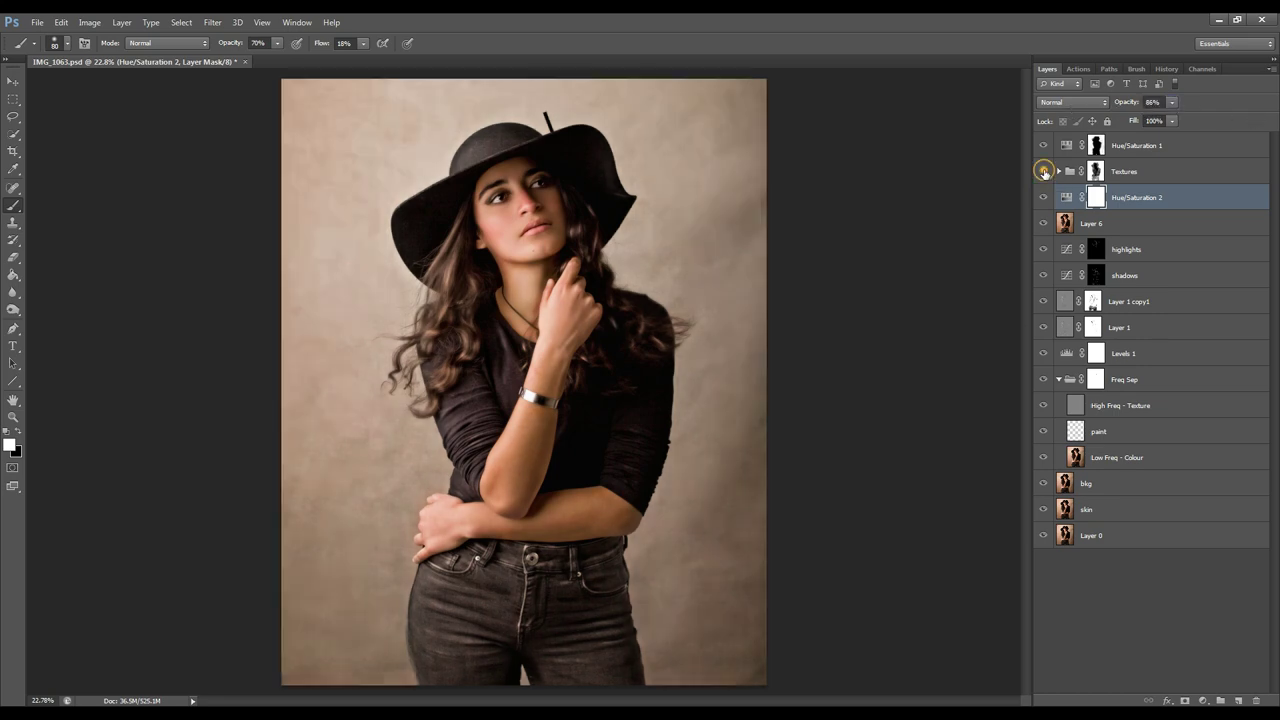
{"action": "left_click", "coordinate": [1043, 172]}
- Set Layer 6's opacity to 62% and readjust the Textures group's opacity
{"action": "left_click", "coordinate": [1075, 224]}
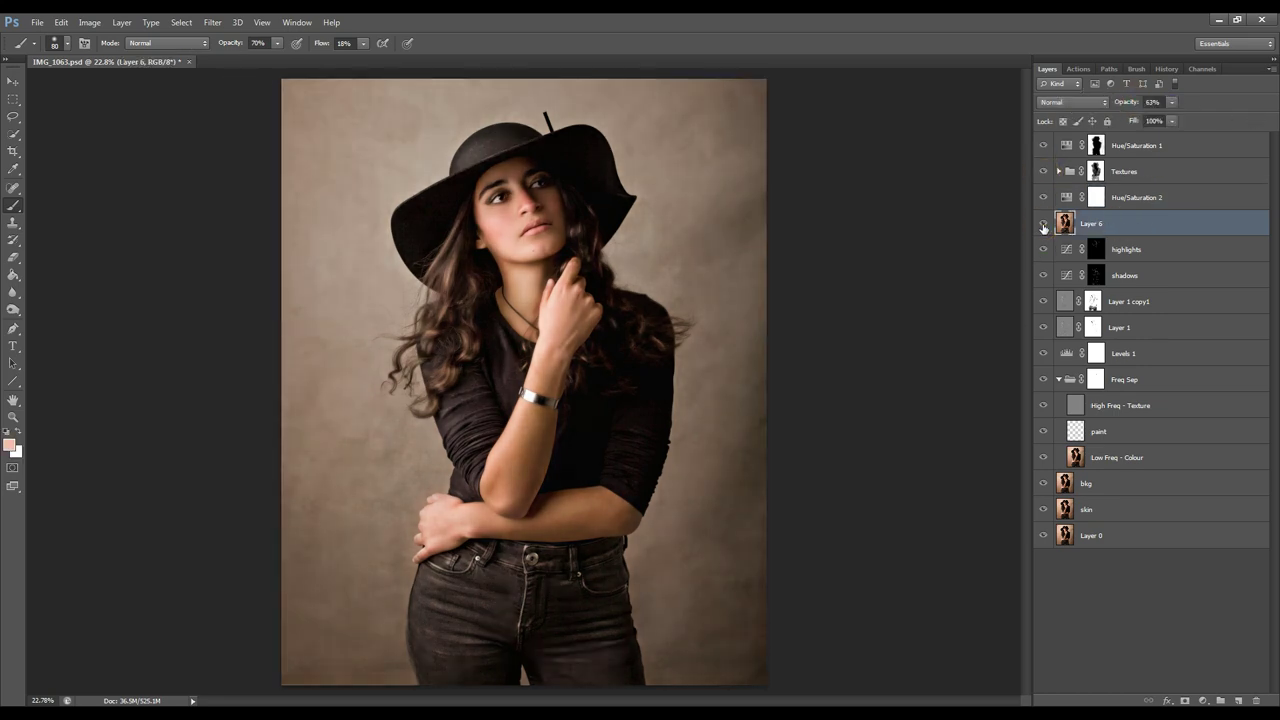
{"action": "left_click", "coordinate": [1096, 146]}
{"action": "left_click", "coordinate": [1123, 171]}
{"action": "mouse_move", "coordinate": [1128, 104]}
{"action": "left_mouse_down"}
{"action": "mouse_move", "coordinate": [1153, 109]}
{"action": "mouse_move", "coordinate": [1111, 105]}
{"action": "mouse_move", "coordinate": [1172, 111]}
{"action": "mouse_move", "coordinate": [1127, 107]}
{"action": "left_mouse_up"}
- Review the individual texture layers, change Layer 3's blend mode, and collapse the Textures group again
{"action": "left_click", "coordinate": [1059, 171]}
{"action": "left_click", "coordinate": [1102, 198]}
{"action": "left_click", "coordinate": [1111, 224]}
{"action": "left_click", "coordinate": [1112, 250]}
{"action": "left_click", "coordinate": [1078, 102]}
{"action": "left_click", "coordinate": [1074, 287]}
{"action": "left_click", "coordinate": [1128, 275]}
{"action": "left_click", "coordinate": [1168, 177]}
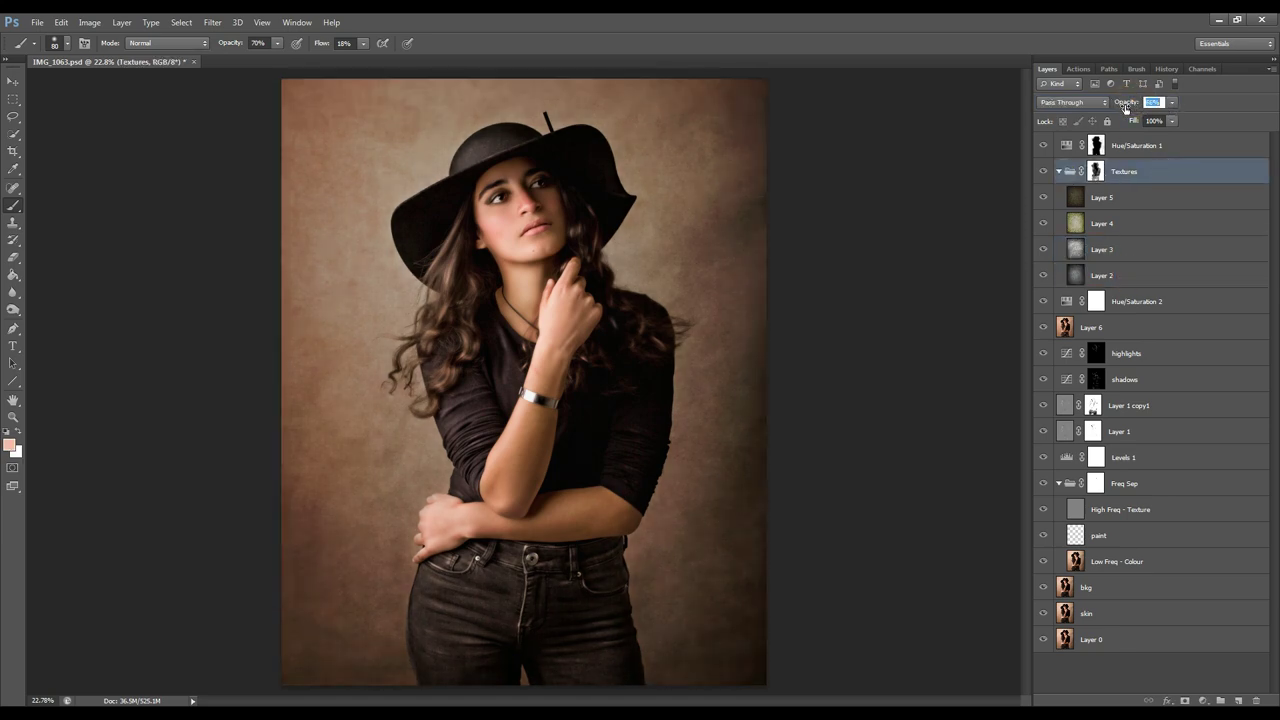
{"action": "left_click", "coordinate": [1059, 172]}
- Set the Hue/Saturation 1 layer's opacity to 49%, and edit its Reds and Master ranges with Master lightness at +37
{"action": "left_click", "coordinate": [1154, 152]}
{"action": "left_click", "coordinate": [1127, 102]}
{"action": "double_click", "coordinate": [1066, 146]}
{"action": "left_click", "coordinate": [966, 238]}
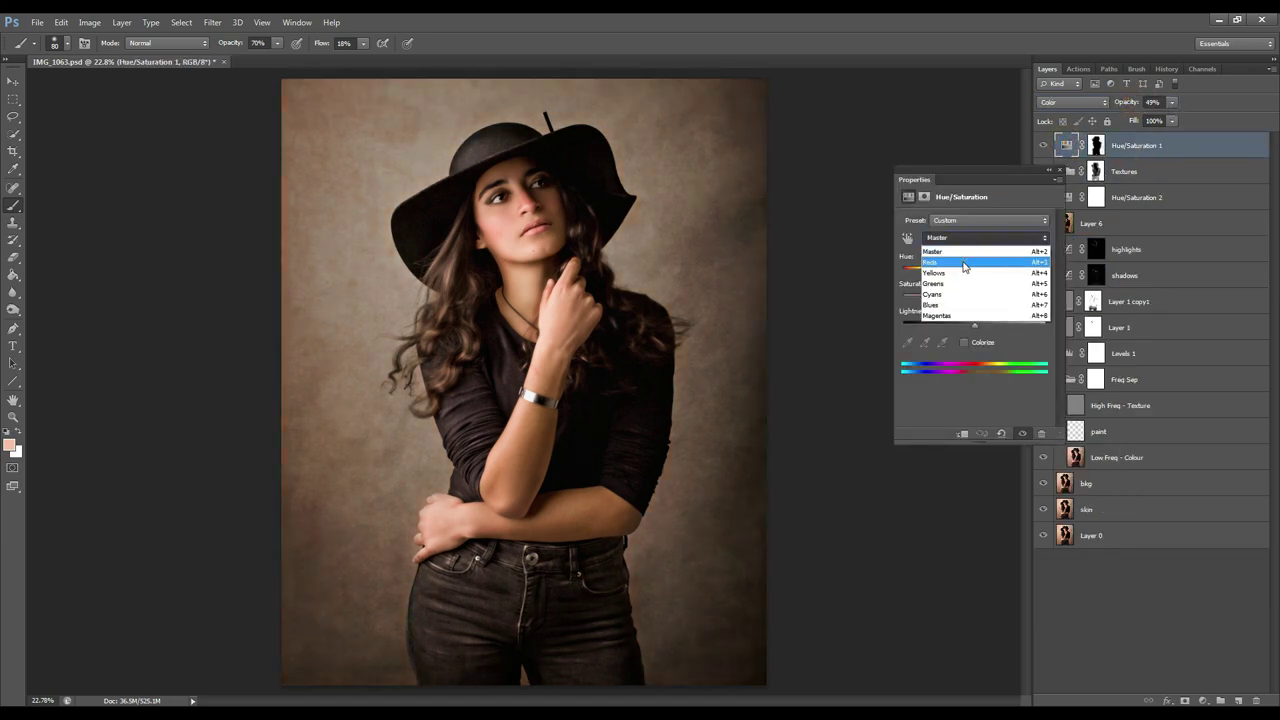
{"action": "left_click", "coordinate": [964, 263]}
{"action": "left_click_drag", "start_coordinate": [976, 297], "coordinate": [1001, 328]}
{"action": "left_click", "coordinate": [969, 237]}
{"action": "left_click", "coordinate": [966, 250]}
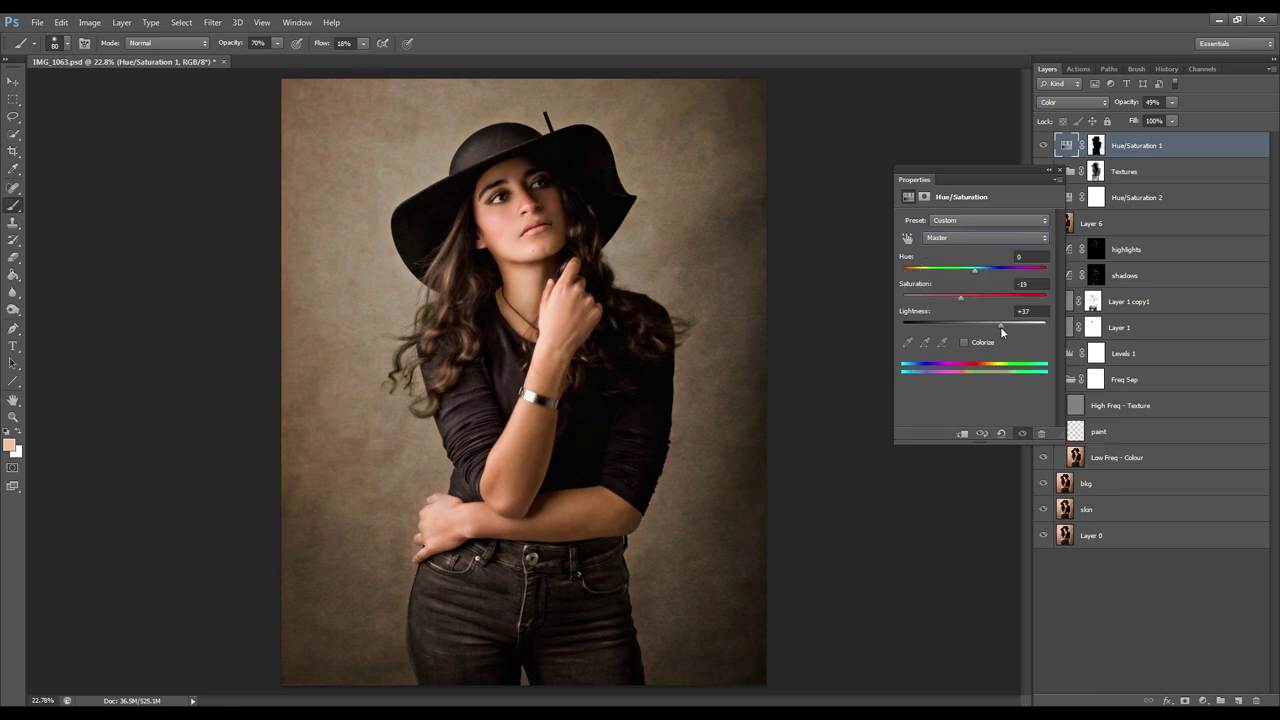
{"action": "left_click", "coordinate": [1060, 170]}
- Compare the portrait with and without the Hue/Saturation 1 layer and lower its opacity to 30%
{"action": "left_click", "coordinate": [1043, 146]}
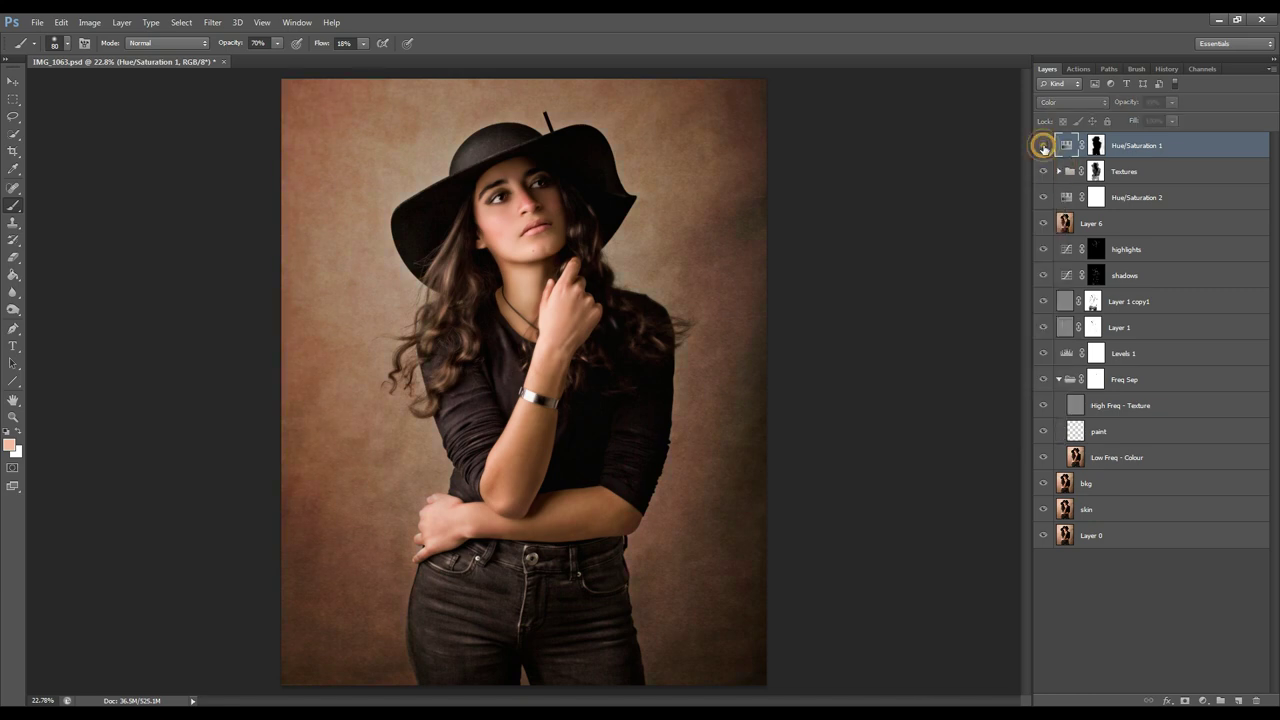
{"action": "left_click", "coordinate": [1043, 146]}
{"action": "left_click_drag", "start_coordinate": [1130, 103], "coordinate": [1119, 106]}
- Add a Color Balance layer with Midtones at cyan-red -15, magenta-green +7 and yellow-blue +14, and adjust its Shadows
{"action": "left_click", "coordinate": [1203, 700]}
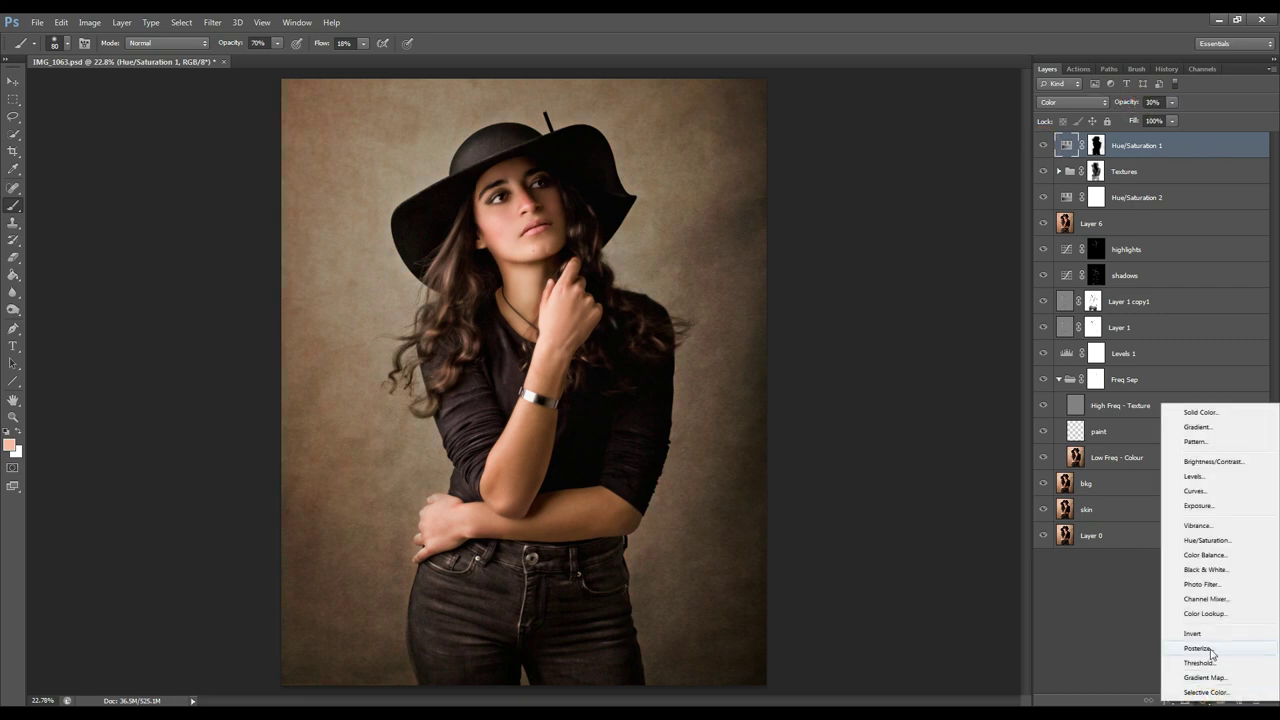
{"action": "left_click", "coordinate": [1210, 560]}
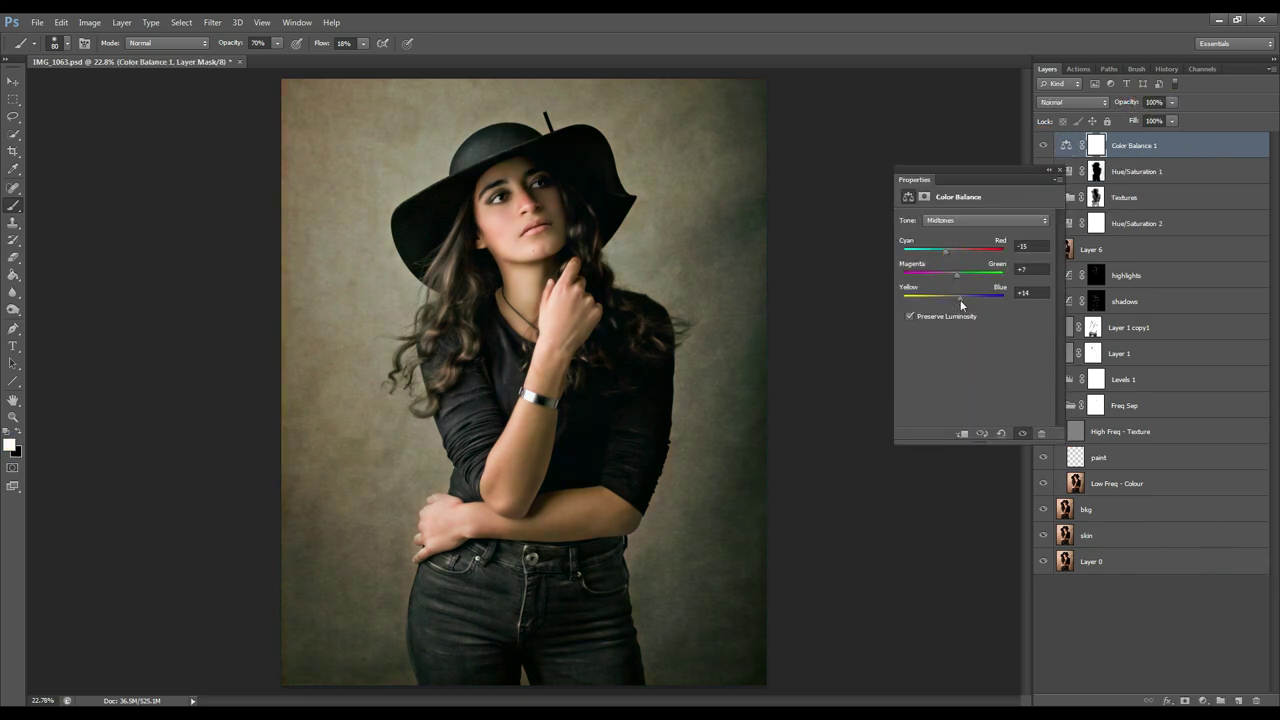
{"action": "left_click", "coordinate": [960, 220]}
{"action": "left_click", "coordinate": [955, 232]}
{"action": "mouse_move", "coordinate": [954, 254]}
{"action": "left_mouse_down"}
{"action": "mouse_move", "coordinate": [960, 290]}
{"action": "mouse_move", "coordinate": [948, 252]}
{"action": "mouse_move", "coordinate": [958, 276]}
{"action": "left_mouse_up"}
- Set the Color Balance Highlights to cyan-red -10, magenta-green -3 and yellow-blue +14, and the layer's opacity to 55%
{"action": "left_click", "coordinate": [985, 220]}
{"action": "left_click", "coordinate": [950, 243]}
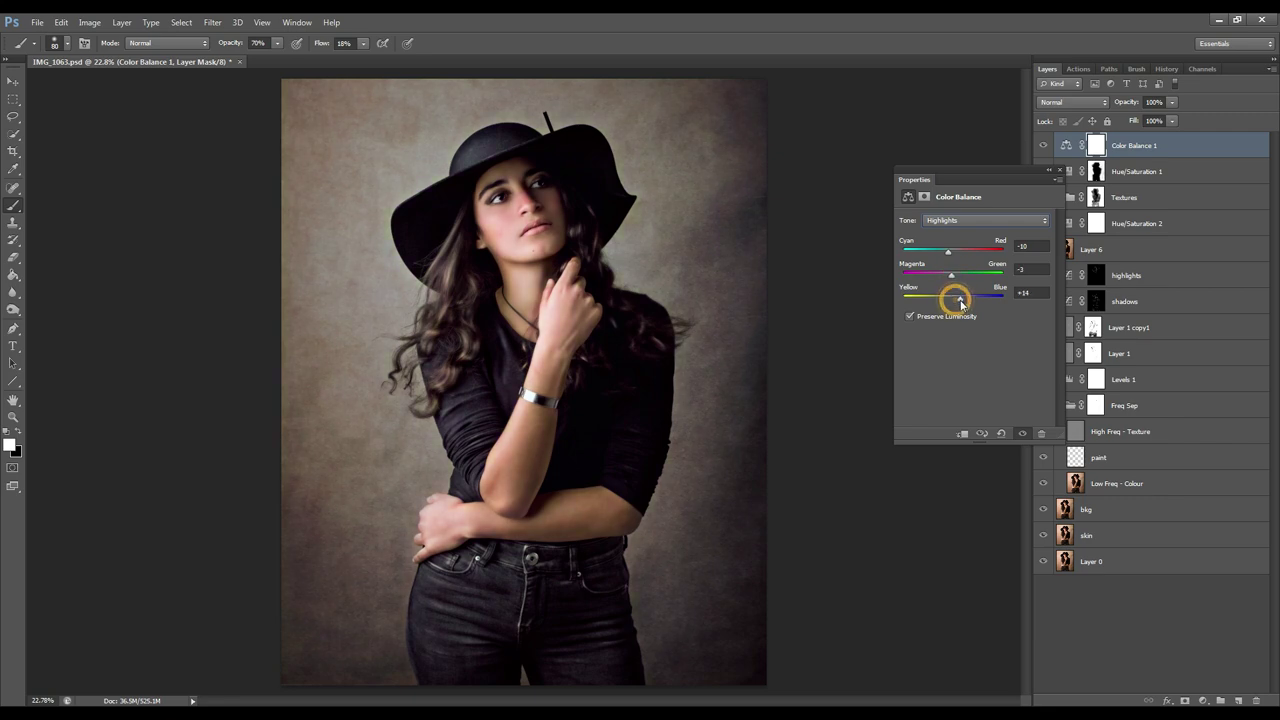
{"action": "left_click", "coordinate": [1060, 170]}
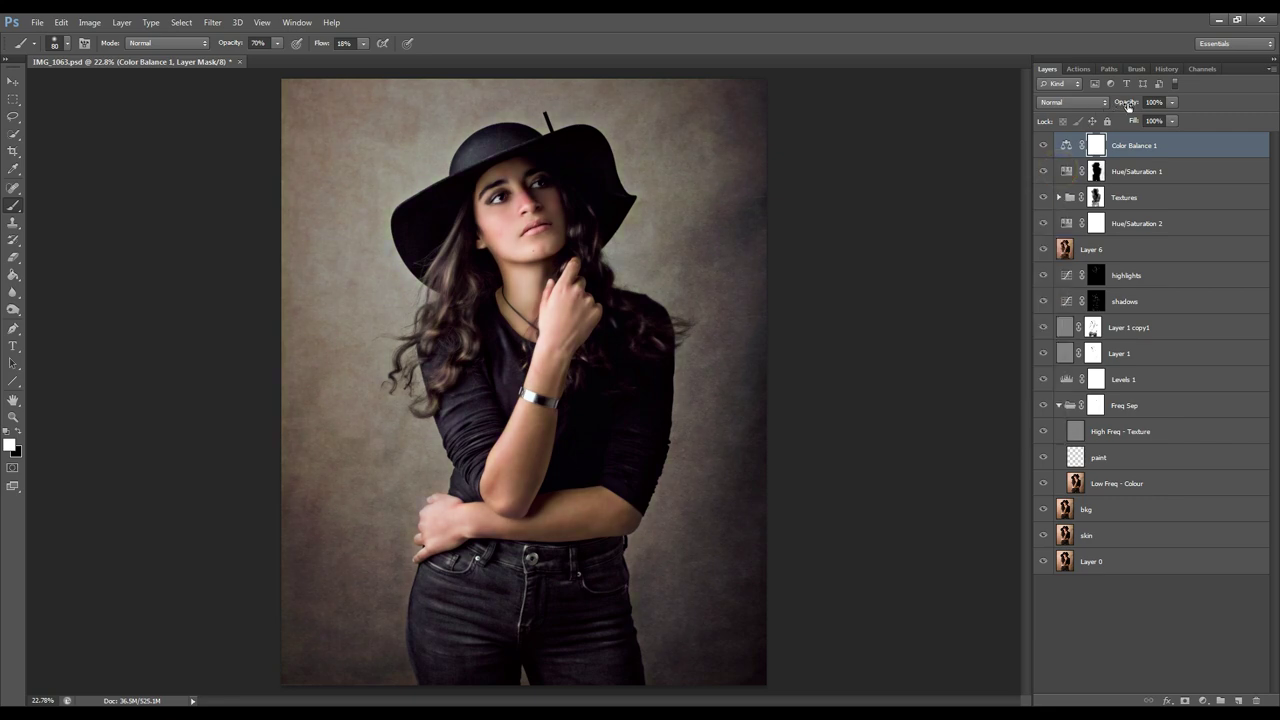
{"action": "left_click_drag", "start_coordinate": [1126, 102], "coordinate": [1053, 105]}
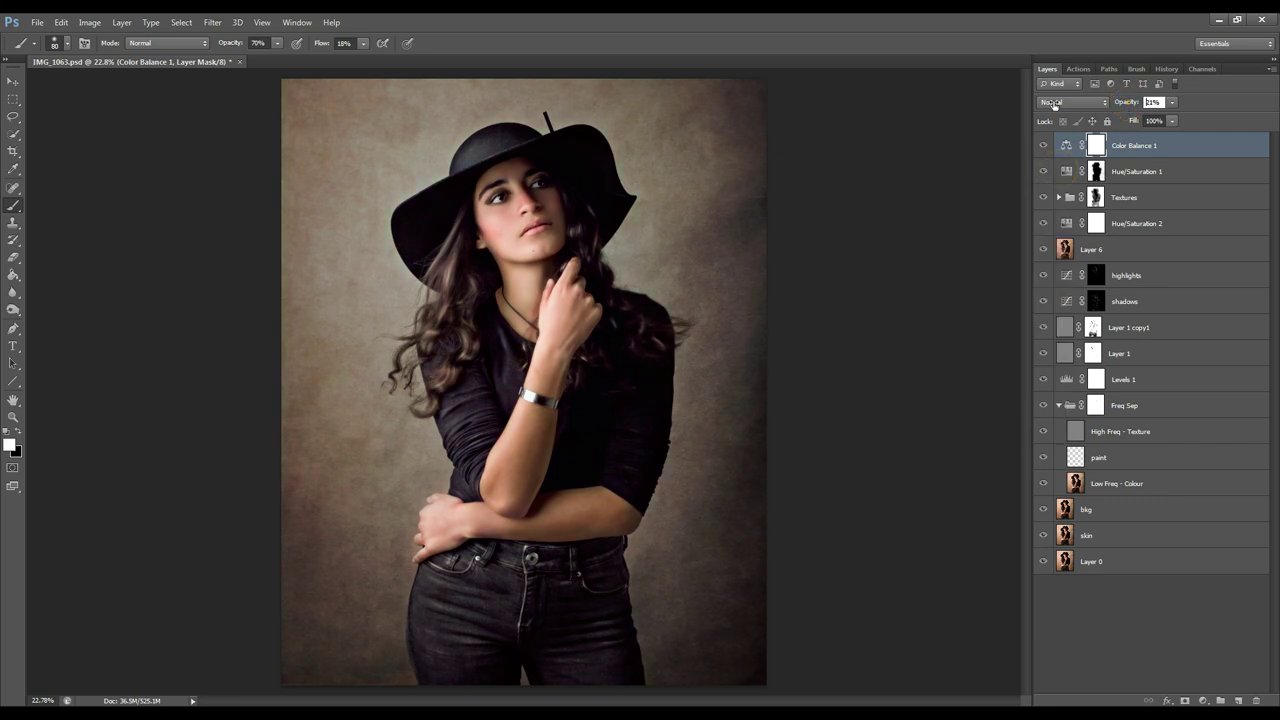
{"action": "left_click", "coordinate": [1153, 101]}
- Add a Gradient Fill layer on top of the stack using a dark-to-transparent gradient preset
{"action": "left_click", "coordinate": [1203, 700]}
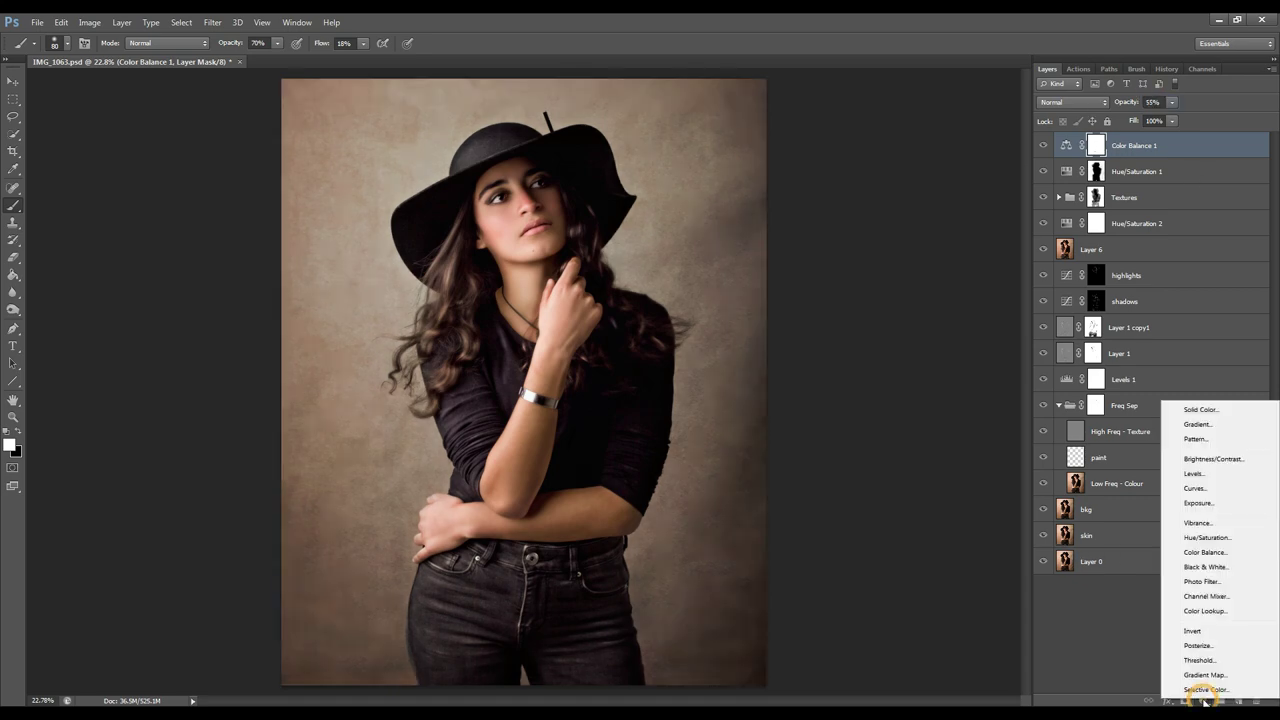
{"action": "left_click", "coordinate": [1200, 416]}
{"action": "left_click", "coordinate": [985, 227]}
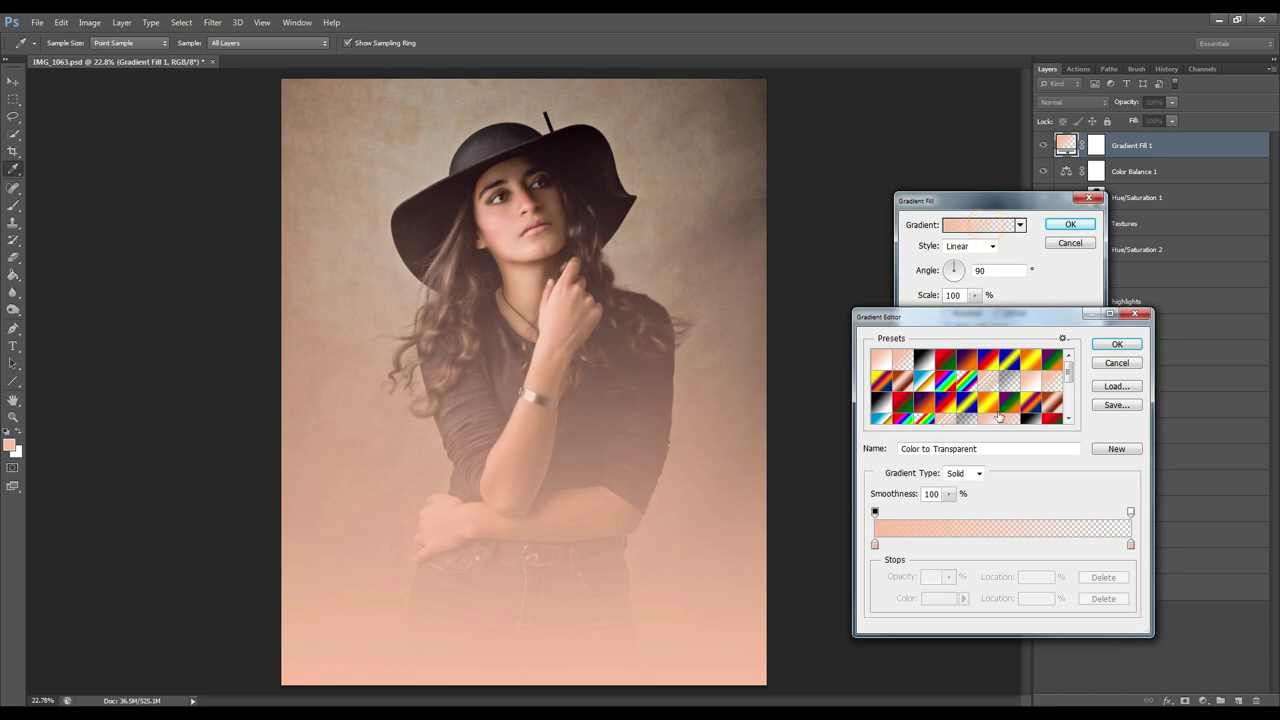
{"action": "scroll", "coordinate": [998, 416], "scroll_direction": "down", "scroll_amount": 1}
{"action": "left_click", "coordinate": [965, 407]}
{"action": "left_click", "coordinate": [1117, 345]}
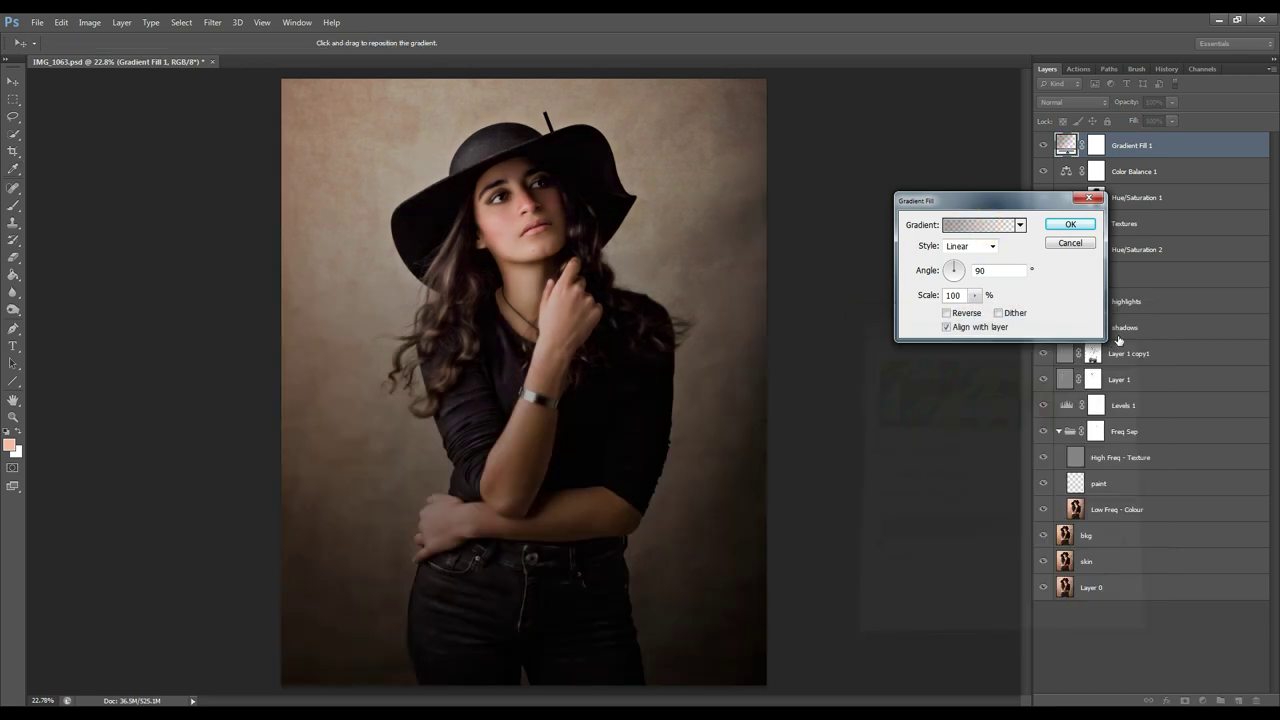
- Set the gradient fill's style to Radial and reverse it so the dark part falls on the edges
{"action": "left_click", "coordinate": [985, 247]}
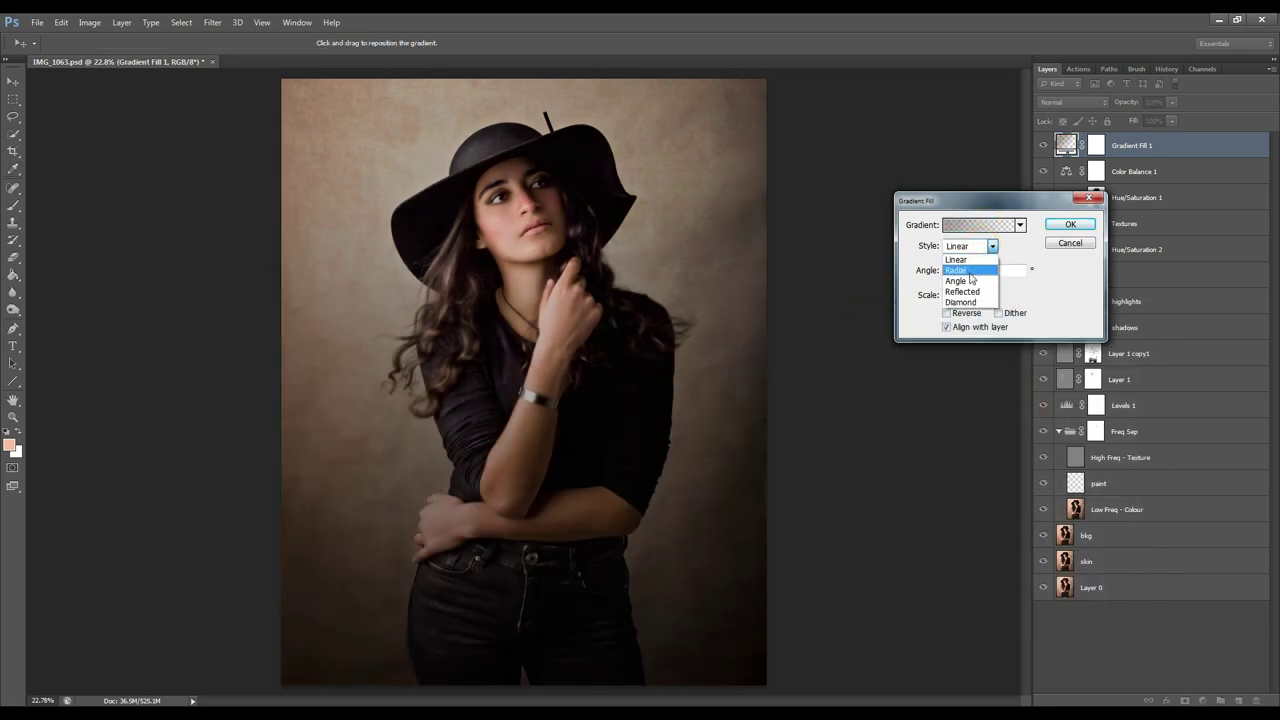
{"action": "left_click", "coordinate": [958, 265]}
{"action": "left_click", "coordinate": [947, 314]}
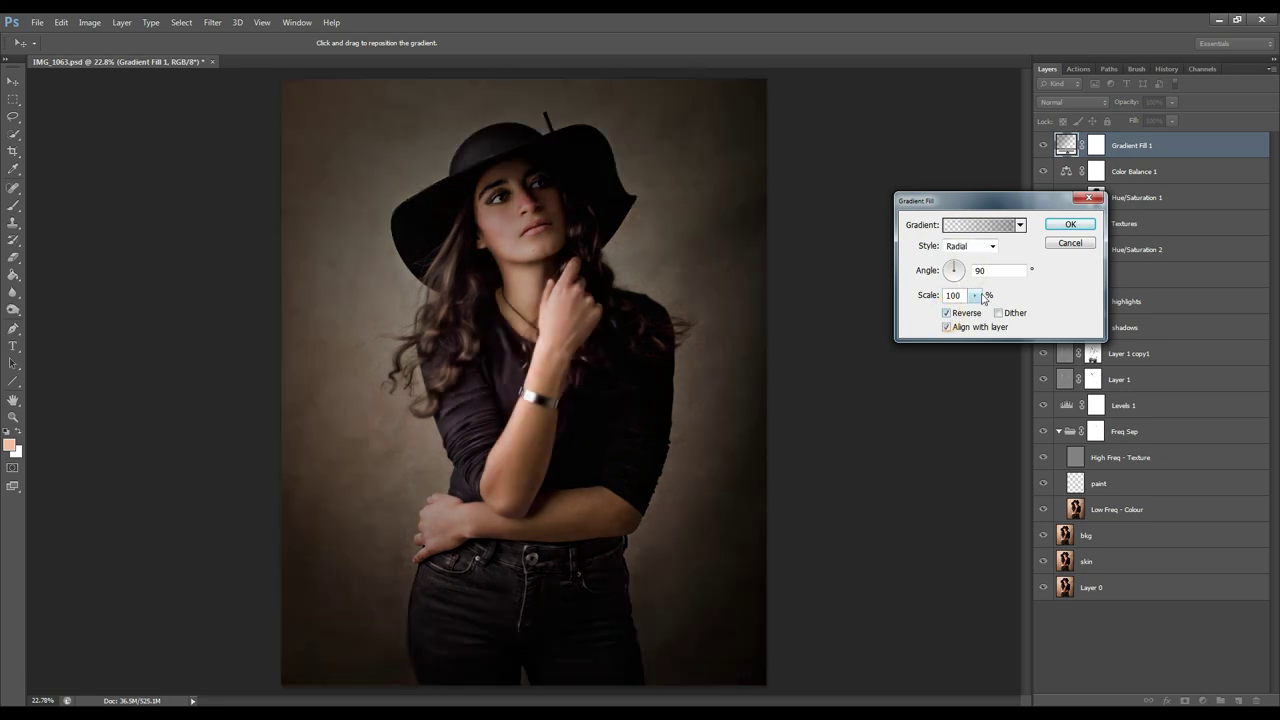
- Try enlarging the radial gradient's scale to 387% and return it to 100%
{"action": "left_click", "coordinate": [974, 295]}
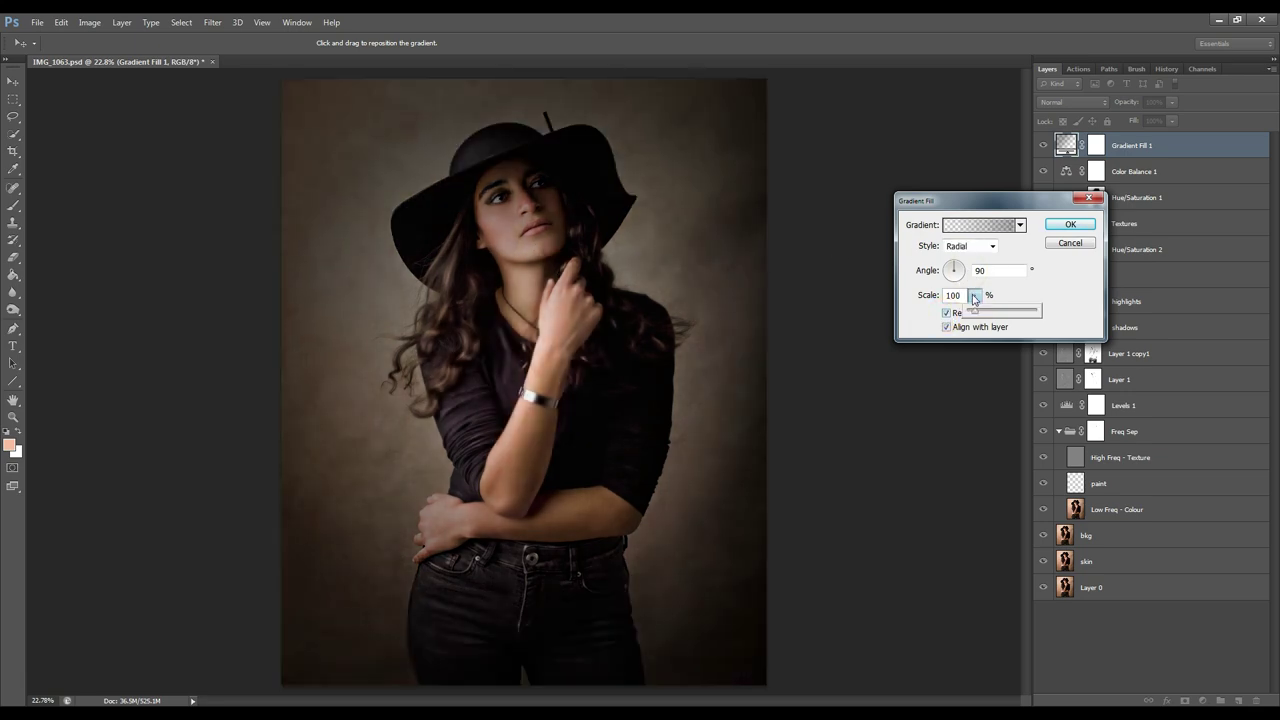
{"action": "left_click_drag", "start_coordinate": [972, 312], "coordinate": [995, 316]}
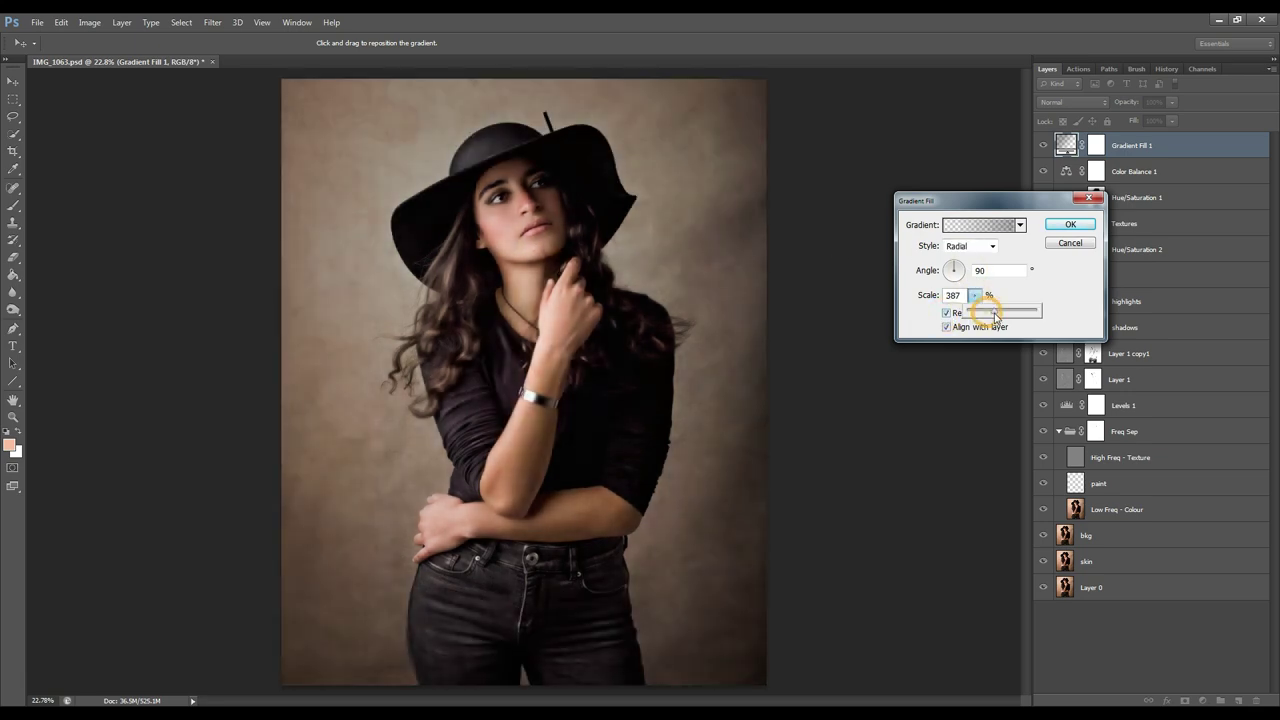
{"action": "left_click", "coordinate": [627, 303]}
{"action": "left_click", "coordinate": [590, 279]}
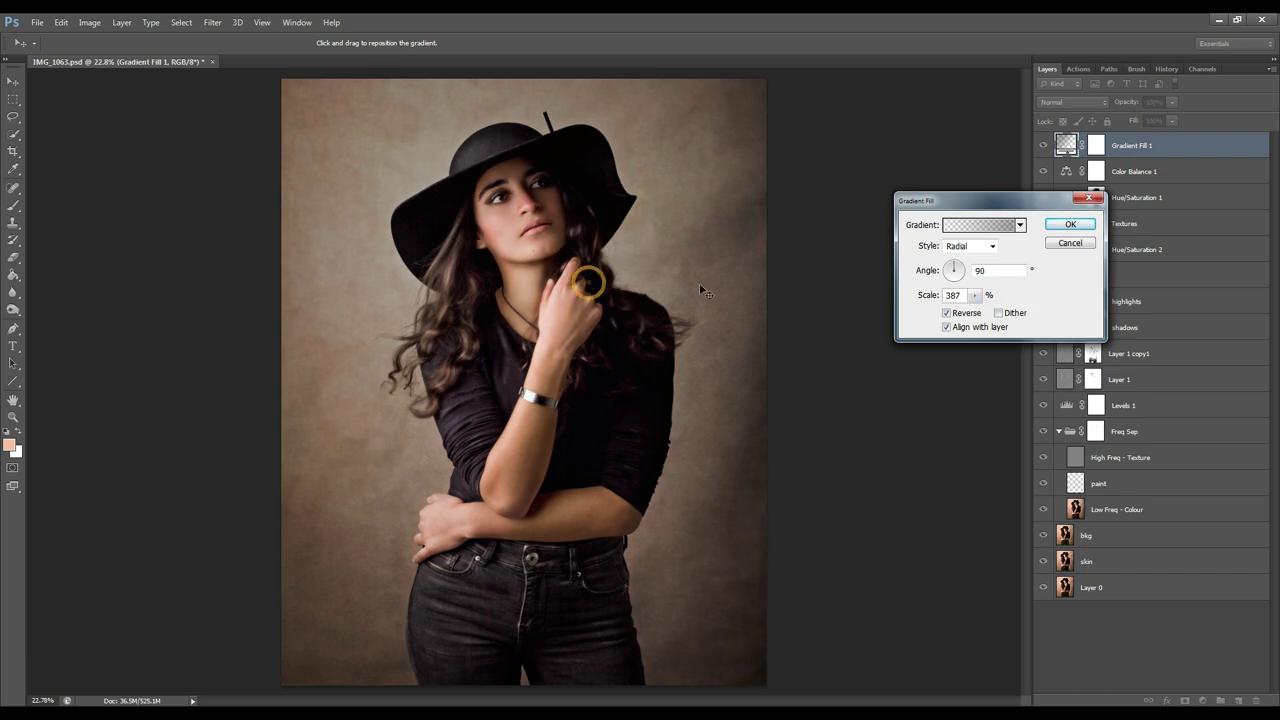
{"action": "left_click", "coordinate": [975, 297]}
{"action": "left_click_drag", "start_coordinate": [974, 312], "coordinate": [956, 317]}
- Reposition the radial gradient so it is centred nearer the woman's face, and accept the fill
{"action": "left_click", "coordinate": [530, 299]}
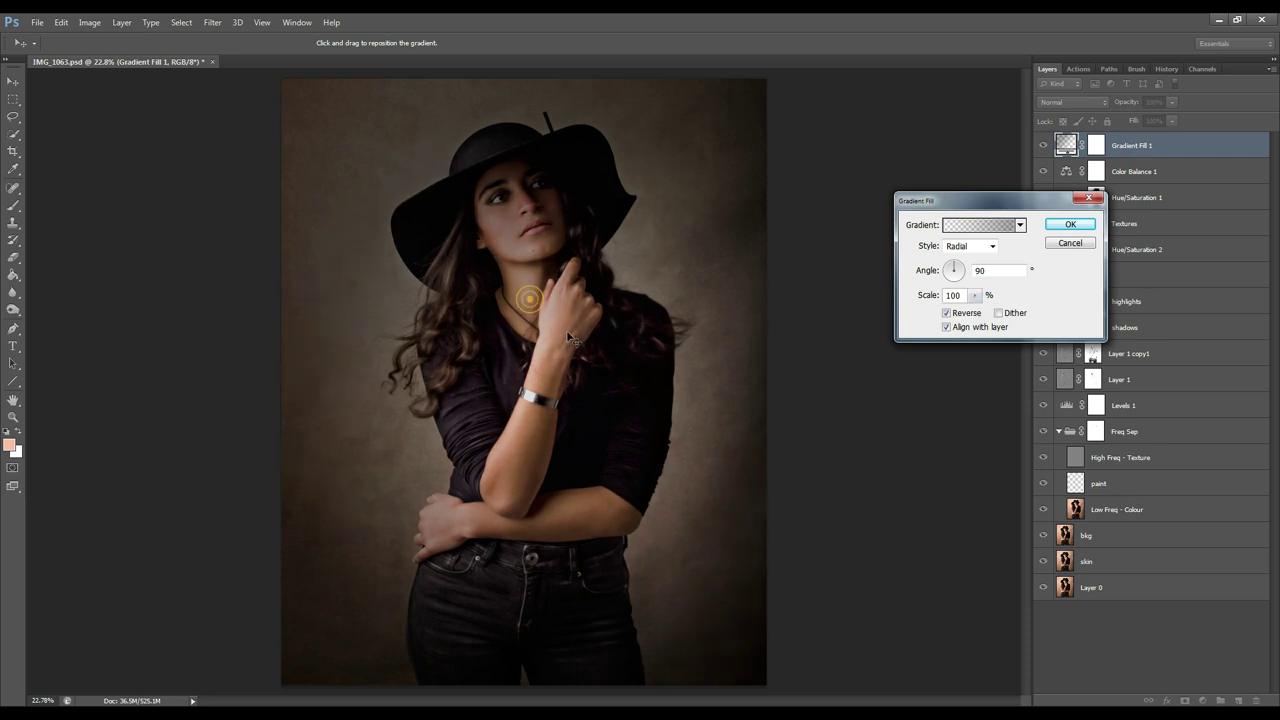
{"action": "mouse_move", "coordinate": [566, 330]}
{"action": "left_mouse_down"}
{"action": "mouse_move", "coordinate": [548, 270]}
{"action": "mouse_move", "coordinate": [560, 215]}
{"action": "mouse_move", "coordinate": [533, 243]}
{"action": "left_mouse_up"}
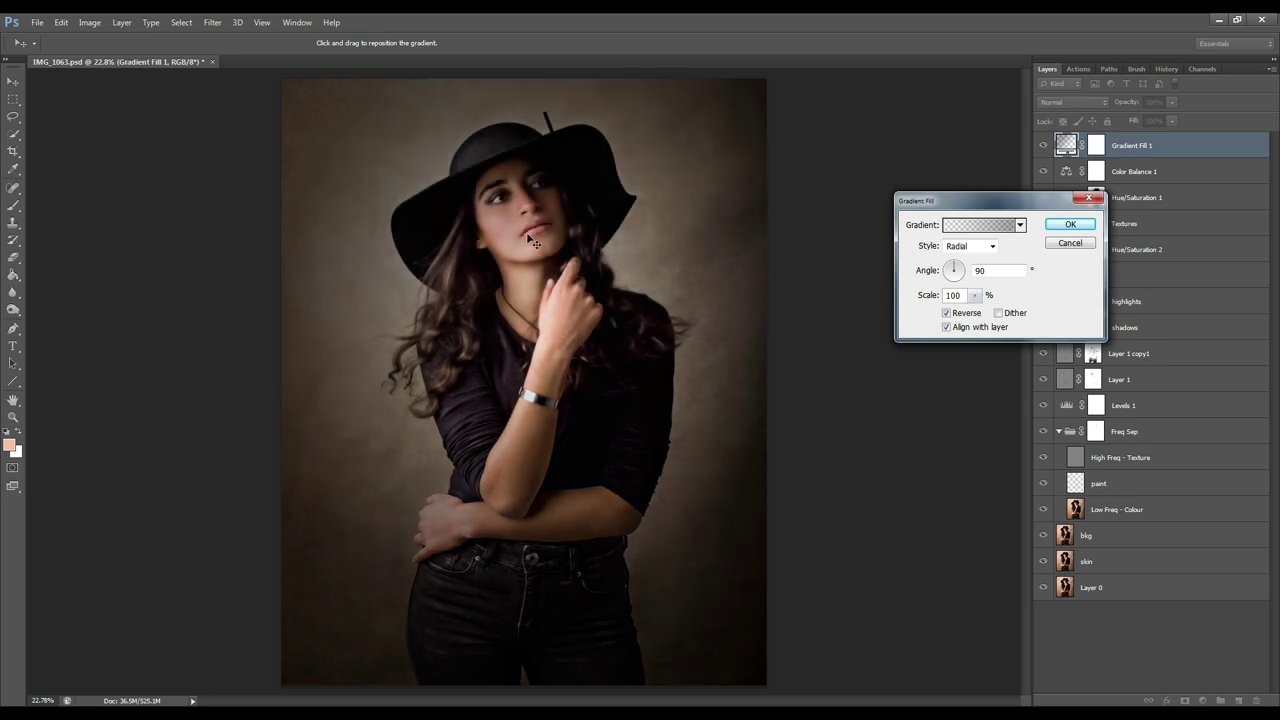
{"action": "left_click", "coordinate": [1070, 224]}
- Set the Gradient Fill 1 layer's blend mode to Soft Light and its opacity to 100%
{"action": "left_click", "coordinate": [1073, 102]}
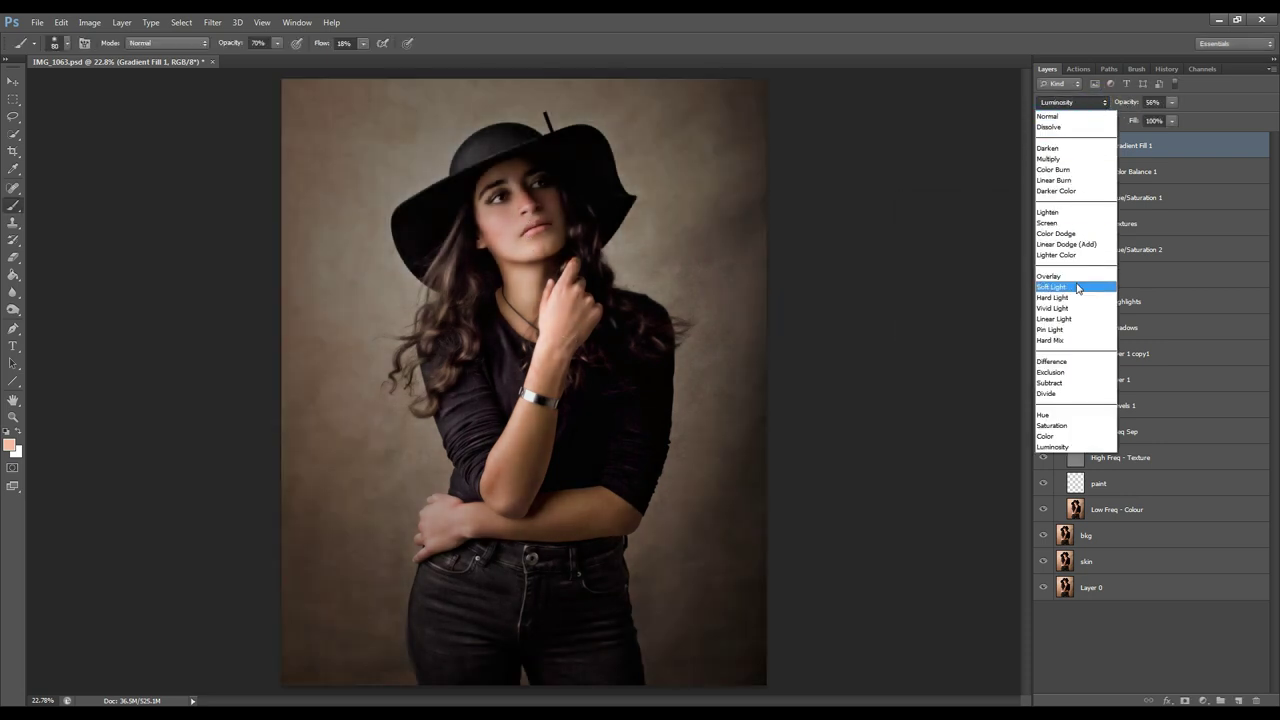
{"action": "left_click", "coordinate": [1078, 280]}
{"action": "key", "text": "Down"}
{"action": "left_click_drag", "start_coordinate": [1128, 103], "coordinate": [1181, 107]}
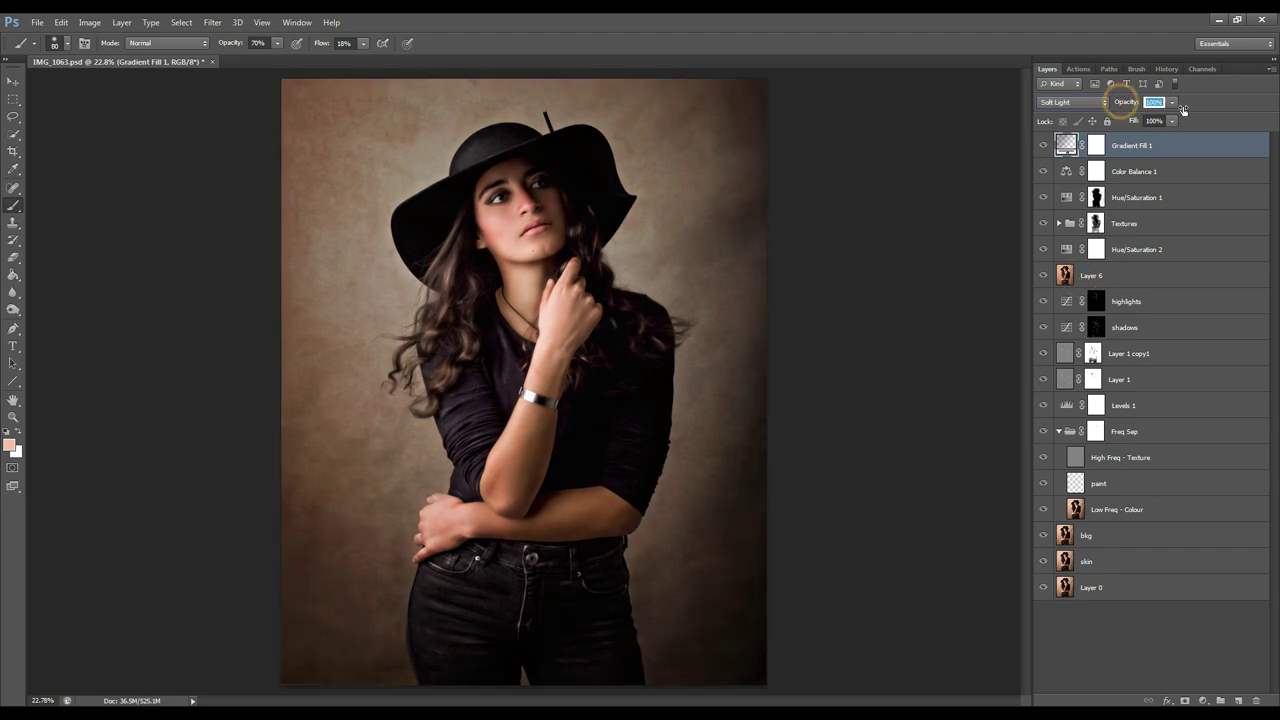
- Paint black on the Gradient Fill 1 mask with a 1900 px soft brush over the woman's face, torso and arms
{"action": "left_click", "coordinate": [1095, 146]}
{"action": "key", "text": "d"}
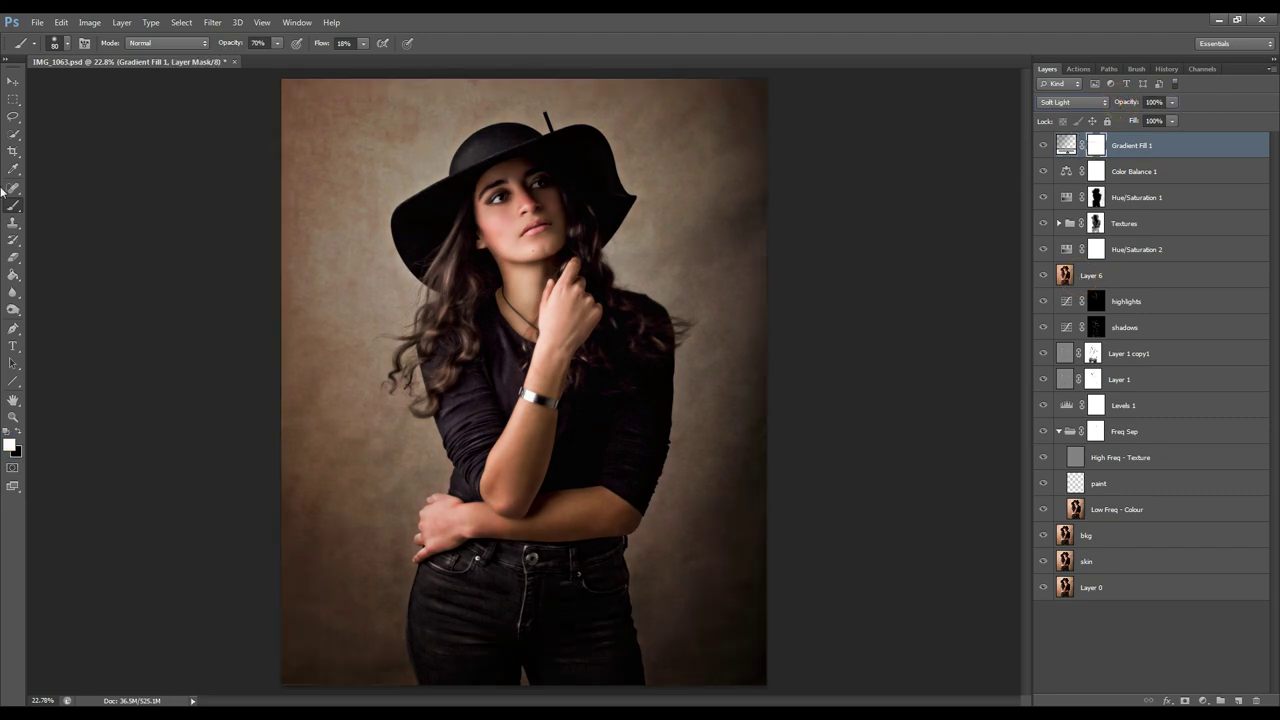
{"action": "left_click", "coordinate": [67, 44]}
{"action": "left_click_drag", "start_coordinate": [72, 86], "coordinate": [117, 85]}
{"action": "left_click", "coordinate": [524, 41]}
{"action": "key", "text": "bracketright"}
{"action": "key", "text": "bracketright"}
{"action": "key", "text": "bracketright"}
{"action": "key", "text": "bracketright"}
{"action": "key", "text": "bracketright"}
{"action": "key", "text": "bracketright"}
{"action": "key", "text": "x"}
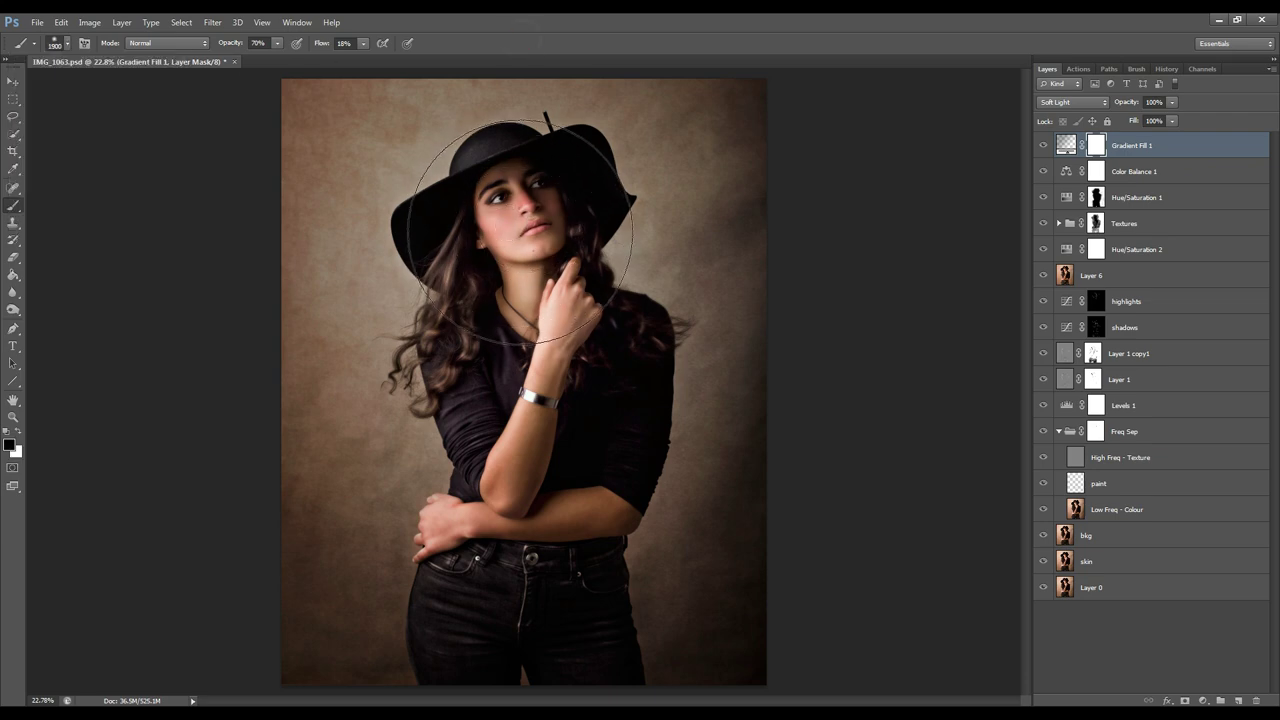
{"action": "left_click_drag", "start_coordinate": [519, 232], "coordinate": [572, 233]}
{"action": "mouse_move", "coordinate": [444, 372]}
{"action": "left_mouse_down"}
{"action": "mouse_move", "coordinate": [506, 412]}
{"action": "mouse_move", "coordinate": [525, 528]}
{"action": "left_mouse_up"}
{"action": "mouse_move", "coordinate": [481, 443]}
{"action": "left_mouse_down"}
{"action": "mouse_move", "coordinate": [558, 410]}
{"action": "mouse_move", "coordinate": [554, 455]}
{"action": "left_mouse_up"}
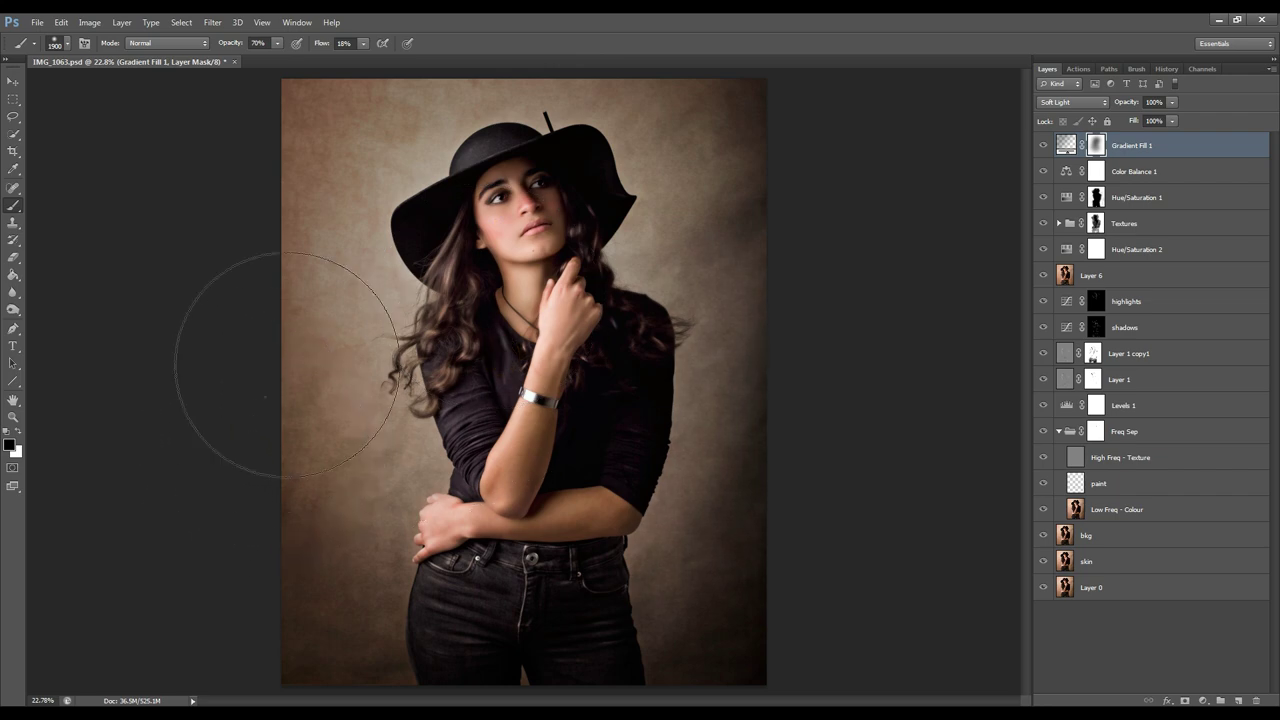
- Save the document and compare the vignette with and without its layer mask
{"action": "key", "text": "ctrl+s"}
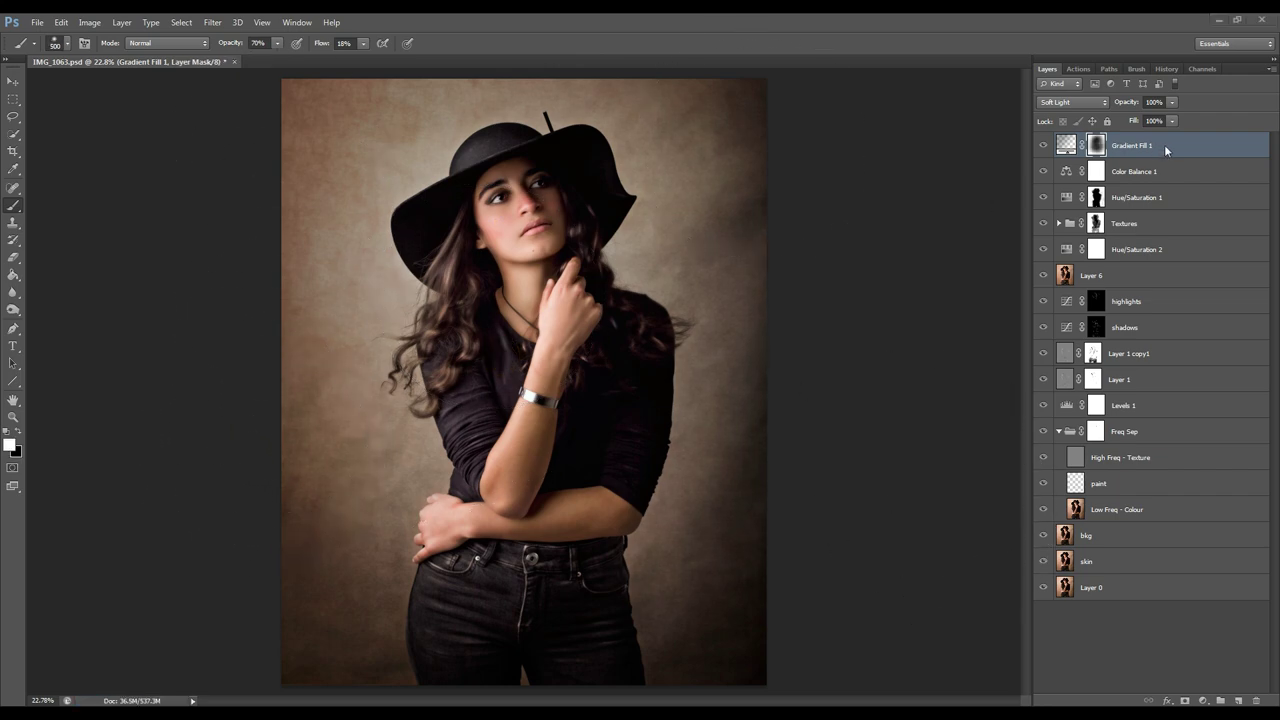
{"action": "left_click", "coordinate": [1097, 147], "text": "shift"}
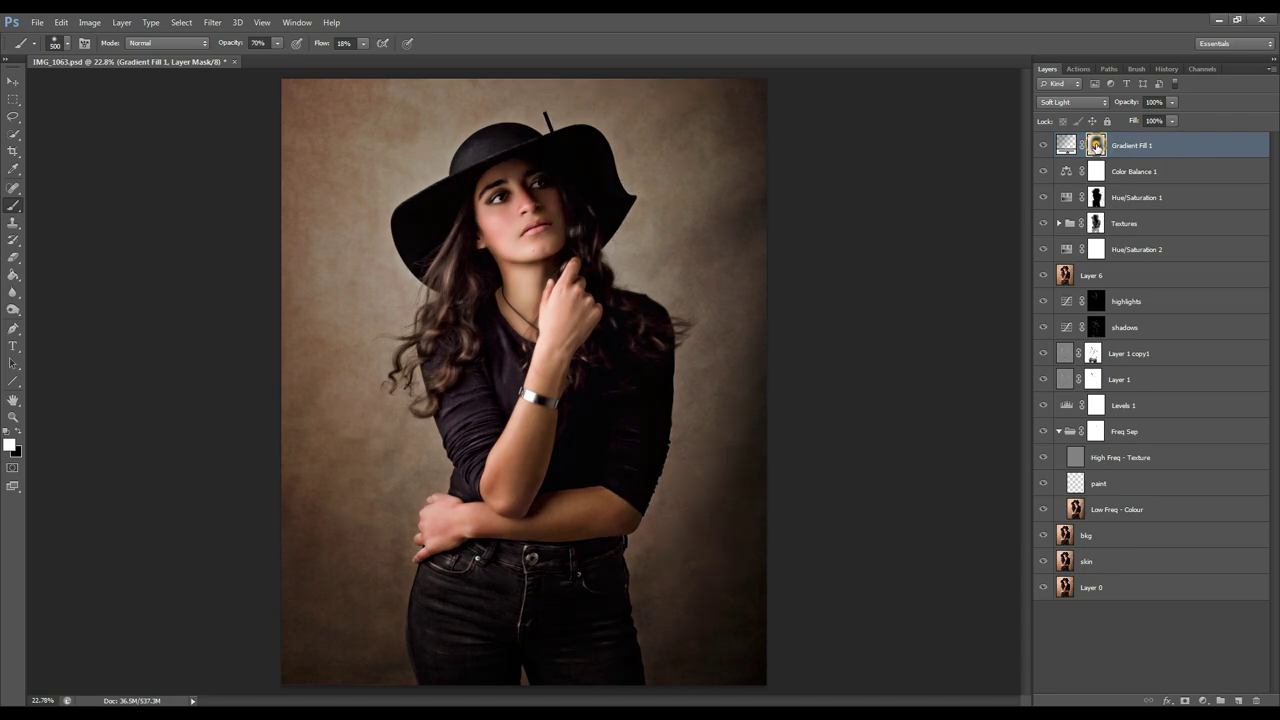
{"action": "left_click", "coordinate": [1097, 147], "text": "shift"}
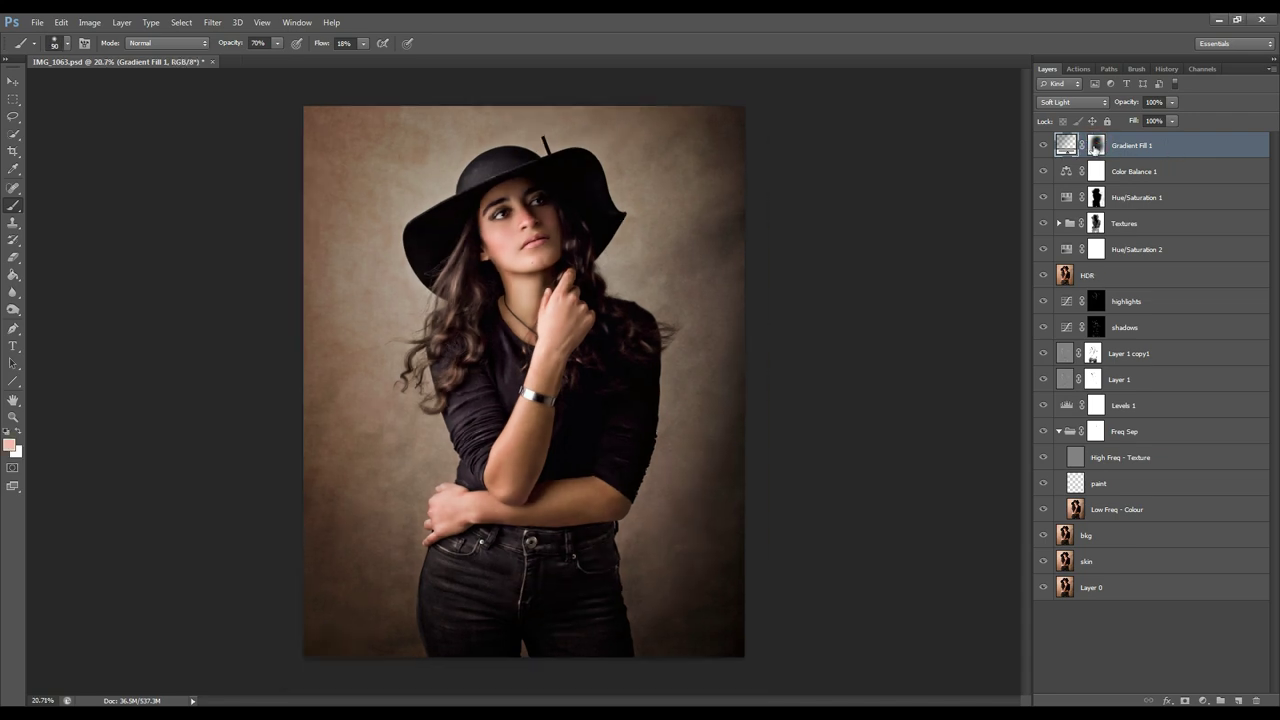
- Add a Curves layer above Gradient Fill 1 that darkens the portrait, and invert its mask to black
{"action": "left_click", "coordinate": [1204, 700]}
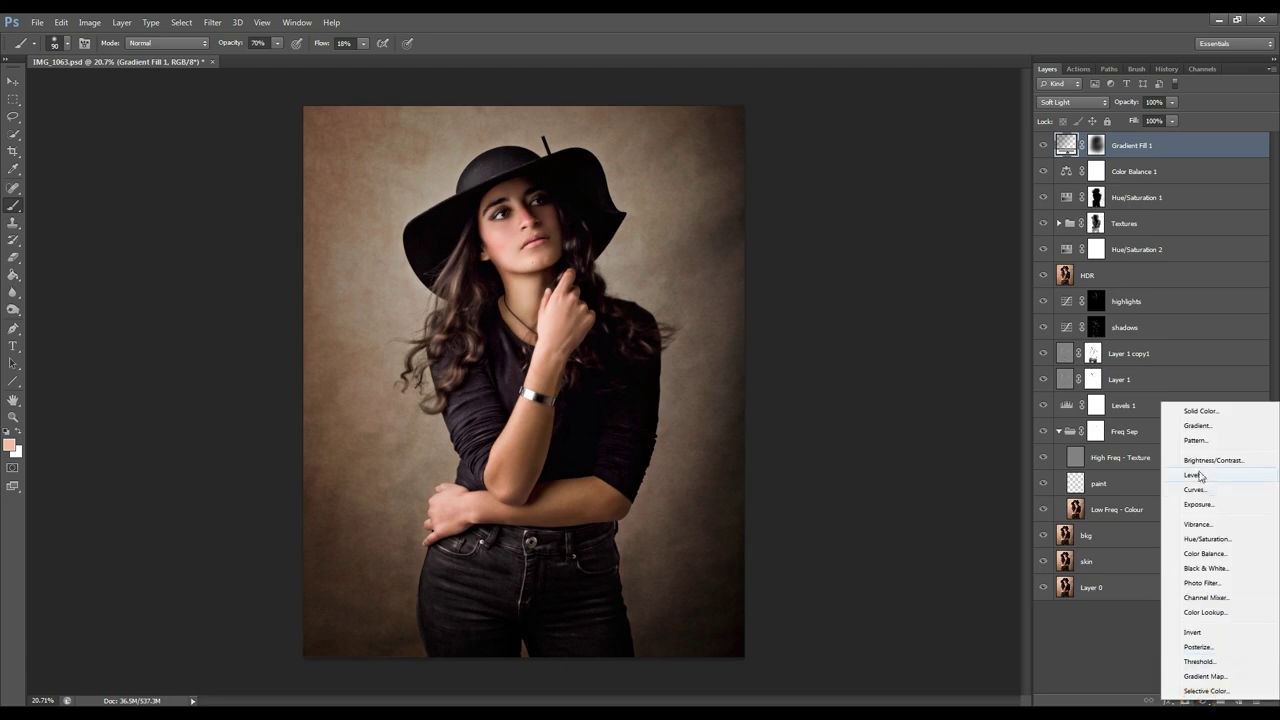
{"action": "left_click", "coordinate": [1209, 490]}
{"action": "left_click_drag", "start_coordinate": [990, 308], "coordinate": [994, 328]}
{"action": "left_click", "coordinate": [1061, 172]}
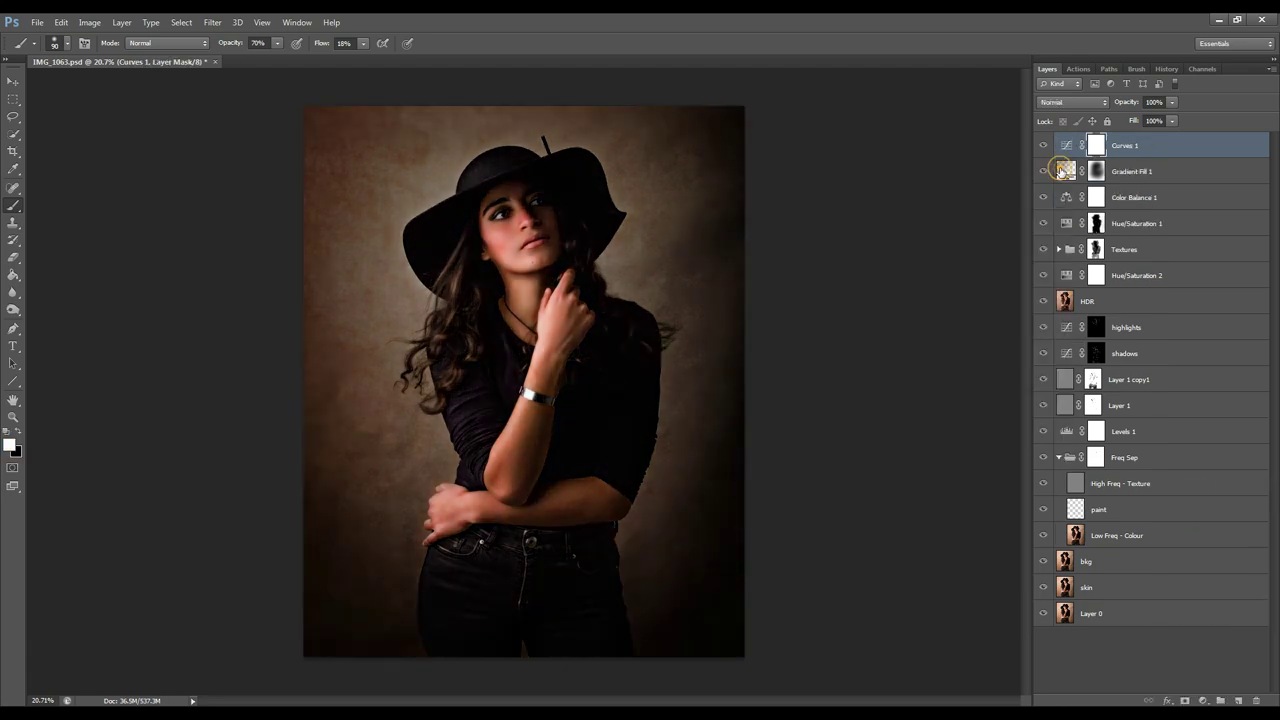
{"action": "key", "text": "ctrl+i"}
- Paint white on the Curves 1 mask with a 150 px brush to darken both outer edges of the face
{"action": "scroll", "coordinate": [600, 200], "scroll_direction": "up", "scroll_amount": 12}
{"action": "key", "text": "bracketright"}
{"action": "key", "text": "bracketright"}
{"action": "key", "text": "bracketright"}
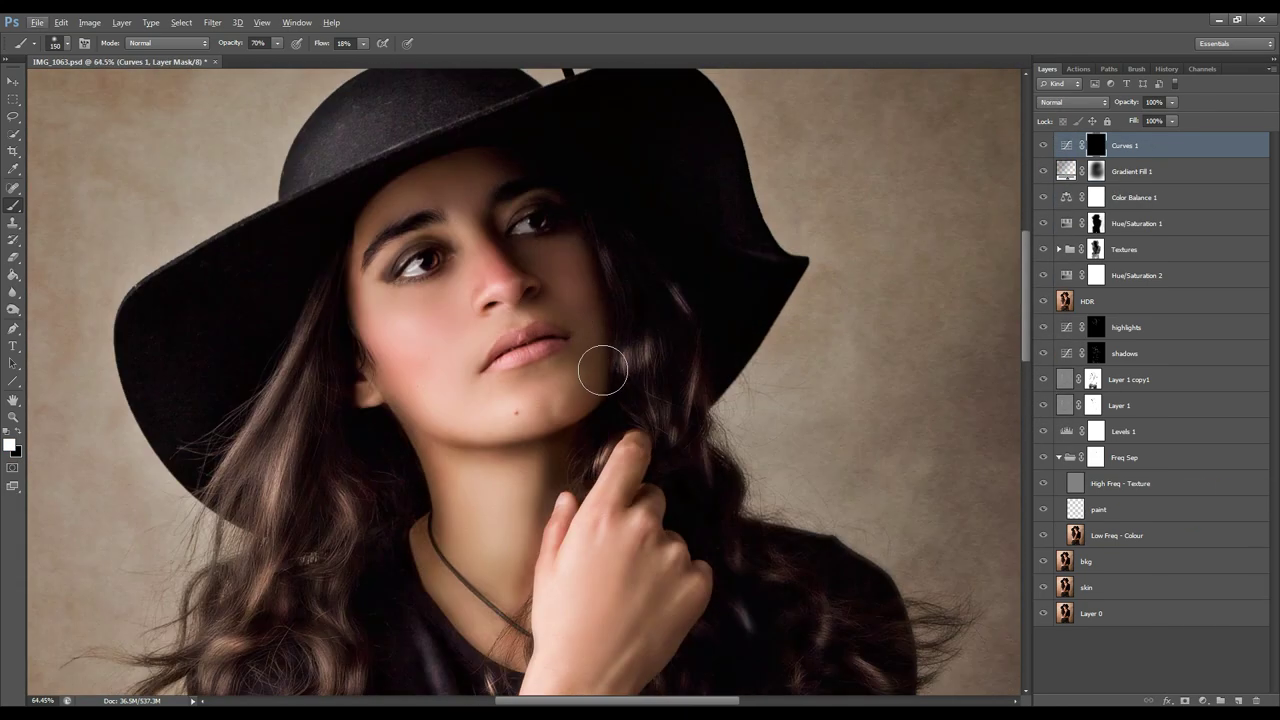
{"action": "left_click_drag", "start_coordinate": [602, 374], "coordinate": [583, 406]}
{"action": "mouse_move", "coordinate": [602, 300]}
{"action": "left_mouse_down"}
{"action": "mouse_move", "coordinate": [604, 268]}
{"action": "mouse_move", "coordinate": [573, 416]}
{"action": "left_mouse_up"}
{"action": "mouse_move", "coordinate": [343, 322]}
{"action": "left_mouse_down"}
{"action": "mouse_move", "coordinate": [391, 364]}
{"action": "mouse_move", "coordinate": [361, 413]}
{"action": "mouse_move", "coordinate": [380, 355]}
{"action": "mouse_move", "coordinate": [498, 454]}
{"action": "mouse_move", "coordinate": [488, 429]}
{"action": "mouse_move", "coordinate": [406, 369]}
{"action": "mouse_move", "coordinate": [347, 273]}
{"action": "mouse_move", "coordinate": [419, 402]}
{"action": "mouse_move", "coordinate": [409, 434]}
{"action": "mouse_move", "coordinate": [440, 534]}
{"action": "left_mouse_up"}
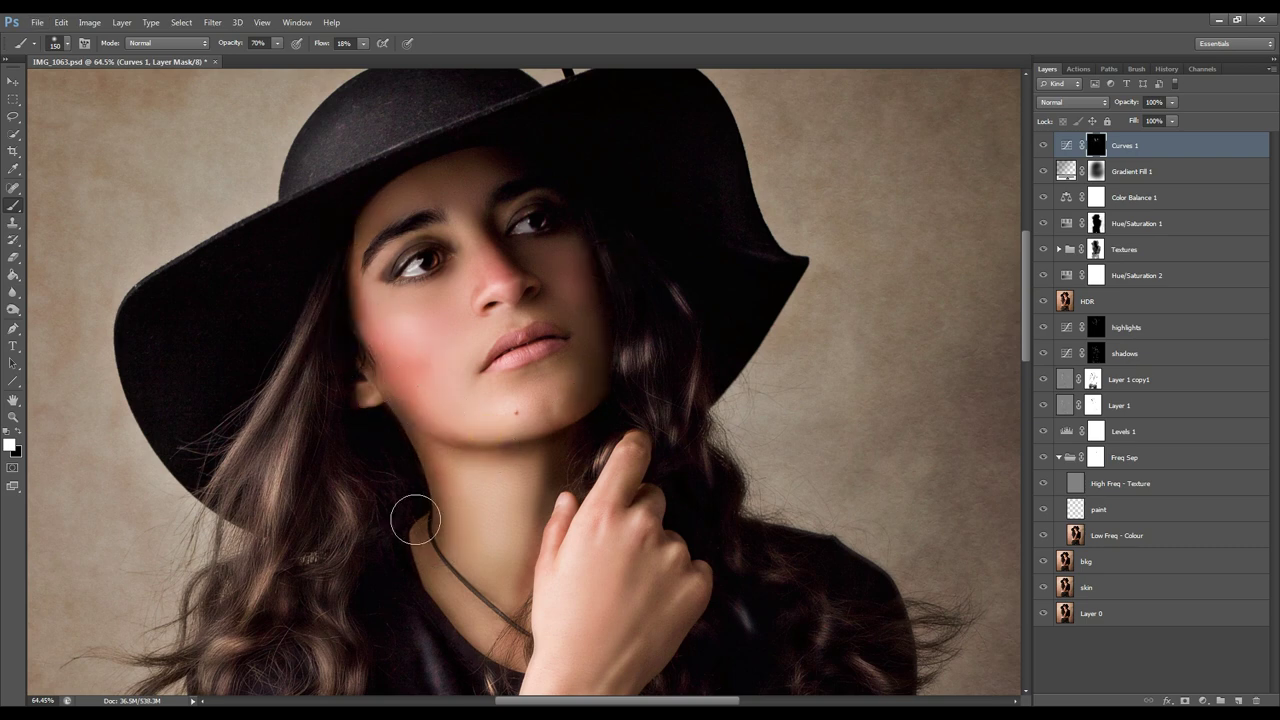
- Refine the Curves 1 shading along the jawline and chin with a smaller brush of about 40 px
{"action": "key", "text": "bracketleft"}
{"action": "key", "text": "bracketleft"}
{"action": "key", "text": "bracketleft"}
{"action": "key", "text": "bracketleft"}
{"action": "key", "text": "bracketleft"}
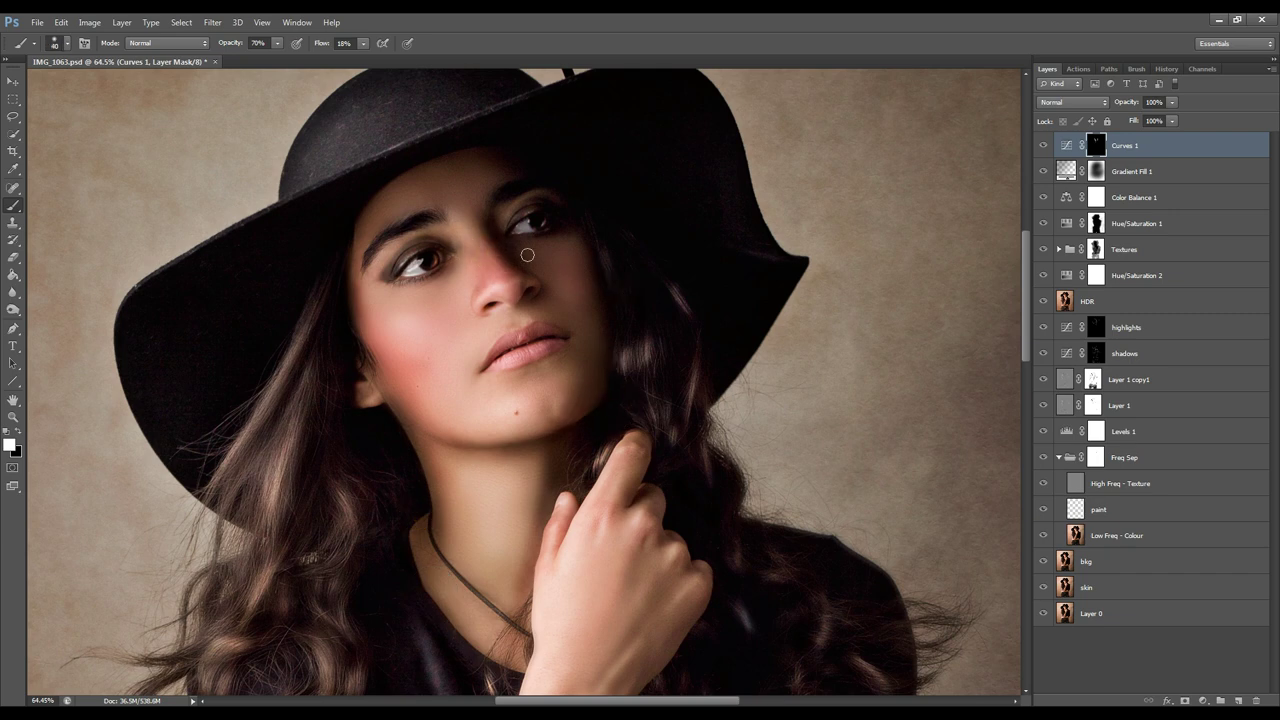
{"action": "mouse_move", "coordinate": [423, 423]}
{"action": "left_mouse_down"}
{"action": "mouse_move", "coordinate": [475, 435]}
{"action": "mouse_move", "coordinate": [549, 425]}
{"action": "left_mouse_up"}
- Compare the face with and without the Curves 1 layer
{"action": "scroll", "coordinate": [808, 236], "scroll_direction": "down", "scroll_amount": 6}
{"action": "scroll", "coordinate": [722, 209], "scroll_direction": "up", "scroll_amount": 4}
{"action": "left_click", "coordinate": [1043, 146]}
{"action": "left_click", "coordinate": [1043, 146]}
- Try the Curves 1 layer in successive blend modes from Darken through Hard Light to Luminosity
{"action": "left_click", "coordinate": [1080, 103]}
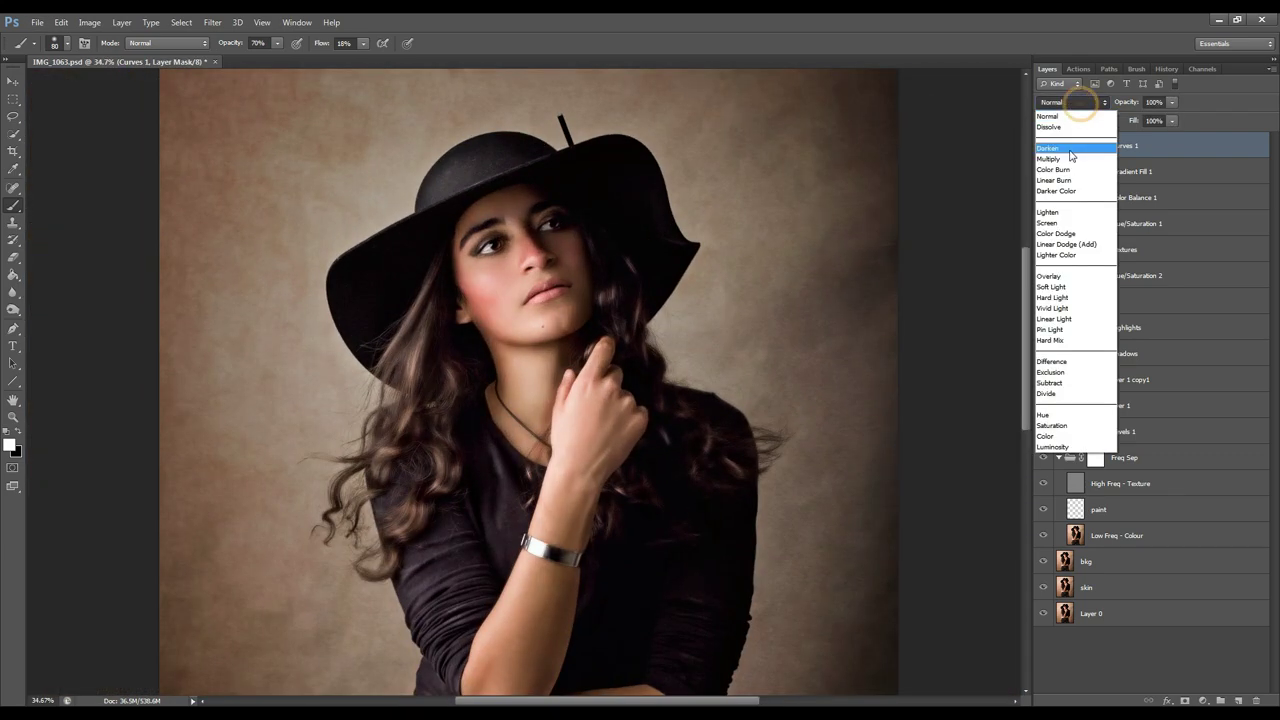
{"action": "left_click", "coordinate": [1070, 151]}
{"action": "key", "text": "Down"}
{"action": "key", "text": "Down"}
{"action": "key", "text": "Down"}
{"action": "key", "text": "Down"}
{"action": "key", "text": "Down"}
{"action": "key", "text": "Down"}
{"action": "key", "text": "Down"}
{"action": "key", "text": "Down"}
{"action": "key", "text": "Down"}
{"action": "key", "text": "Down"}
{"action": "key", "text": "Down"}
{"action": "key", "text": "Down"}
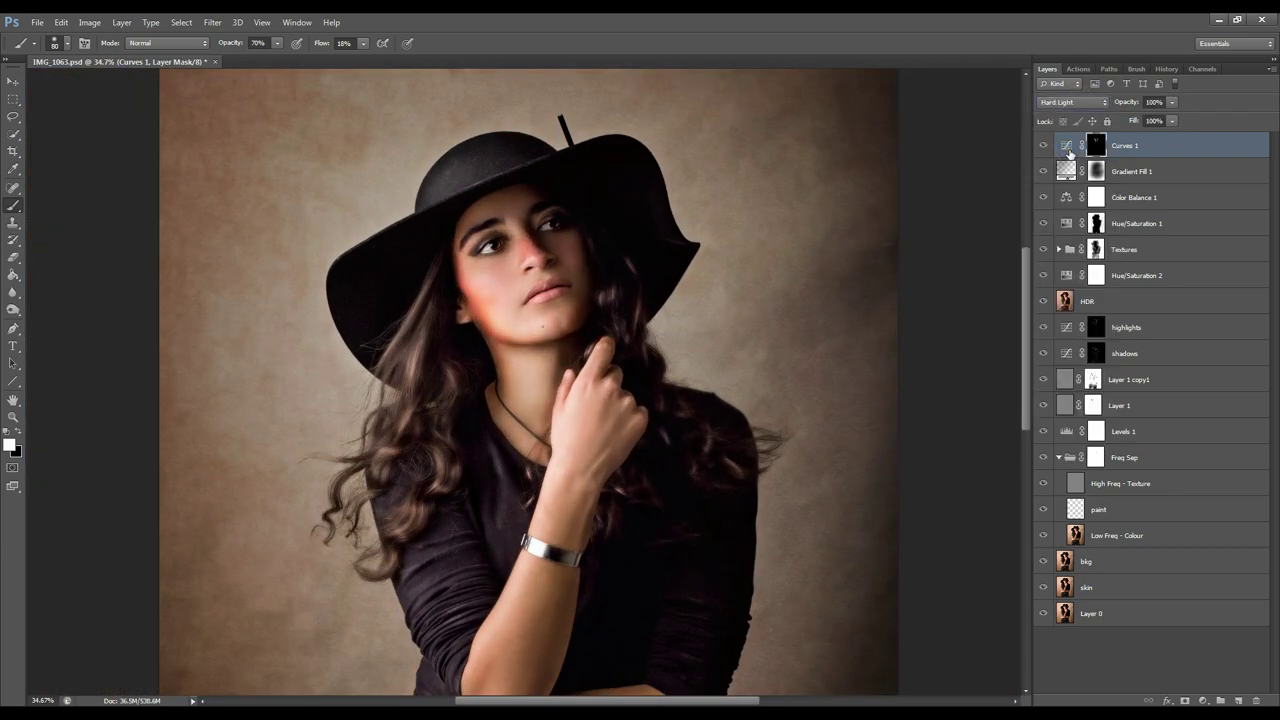
{"action": "key", "text": "Down"}
{"action": "key", "text": "Down"}
{"action": "key", "text": "Down"}
{"action": "key", "text": "Down"}
{"action": "key", "text": "Down"}
{"action": "key", "text": "Down"}
{"action": "key", "text": "Down"}
{"action": "key", "text": "Down"}
{"action": "key", "text": "Down"}
{"action": "key", "text": "Down"}
{"action": "key", "text": "Down"}
{"action": "key", "text": "Down"}
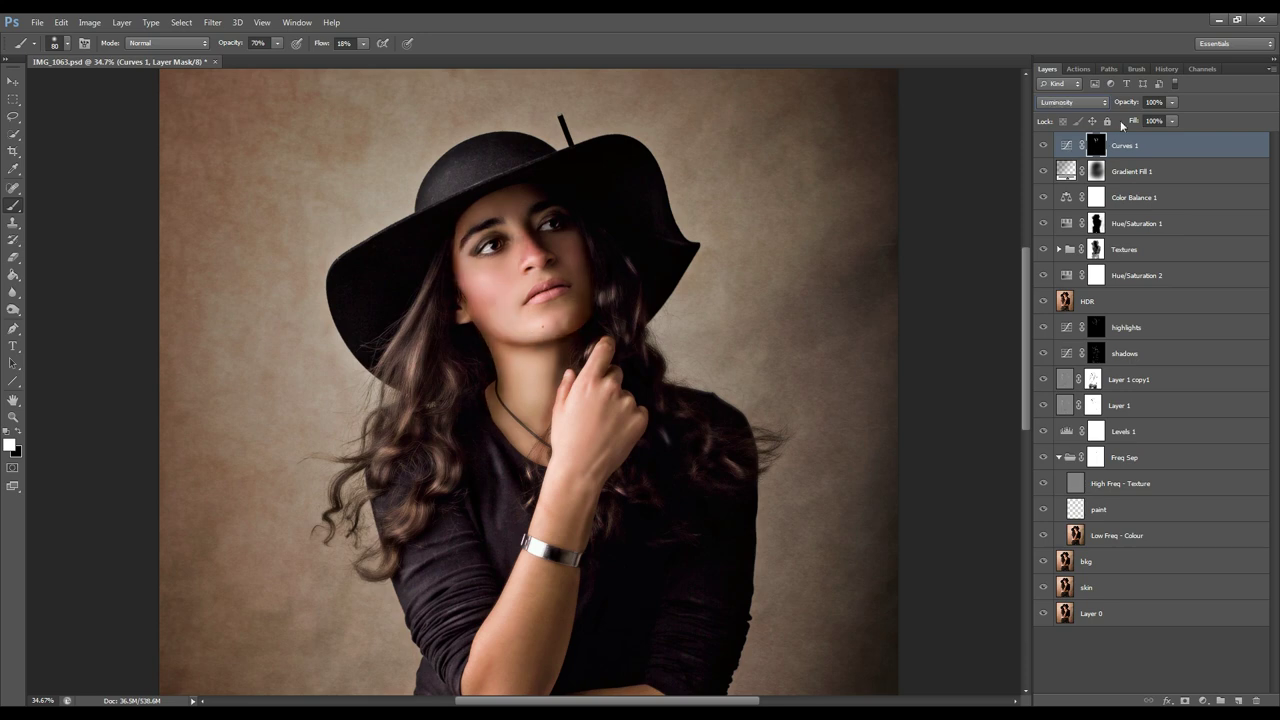
- Try the Curves 1 layer at 88% opacity in Luminosity, and restore it to Normal at 100%
{"action": "left_click", "coordinate": [1077, 103]}
{"action": "left_click", "coordinate": [1078, 112]}
{"action": "left_click_drag", "start_coordinate": [1139, 103], "coordinate": [1132, 102]}
{"action": "key", "text": "x"}
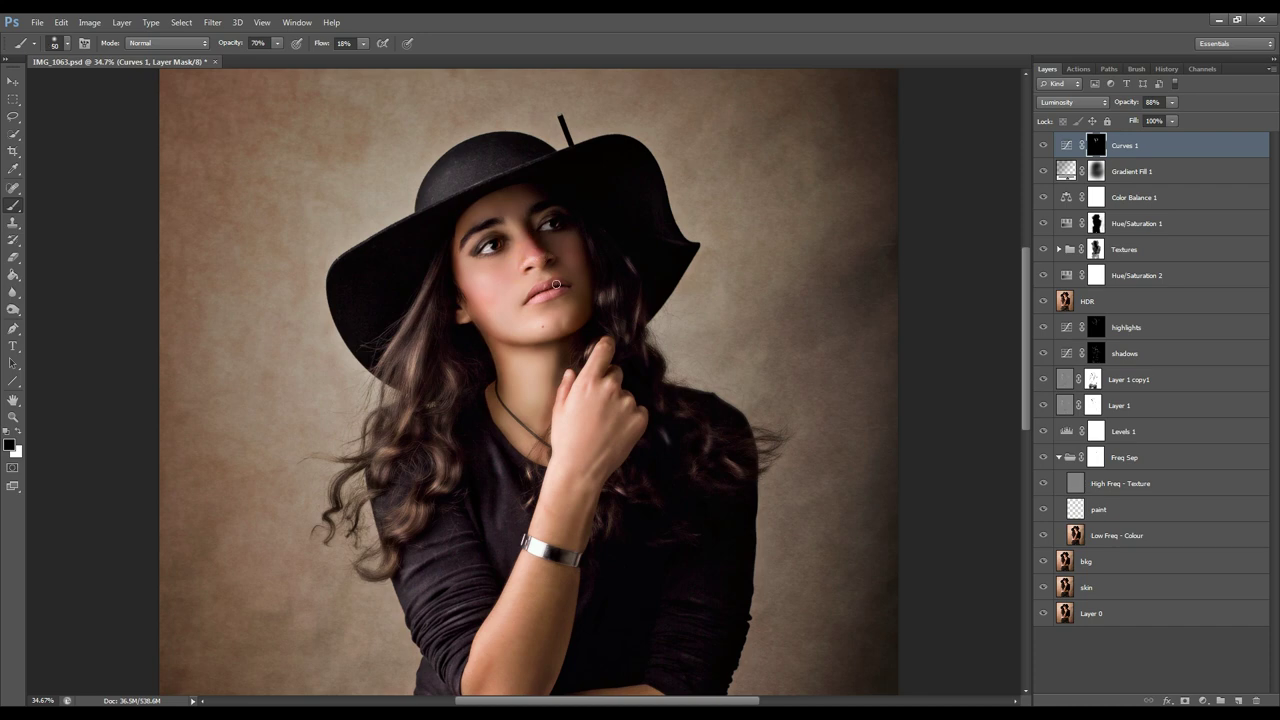
{"action": "left_click", "coordinate": [1075, 103]}
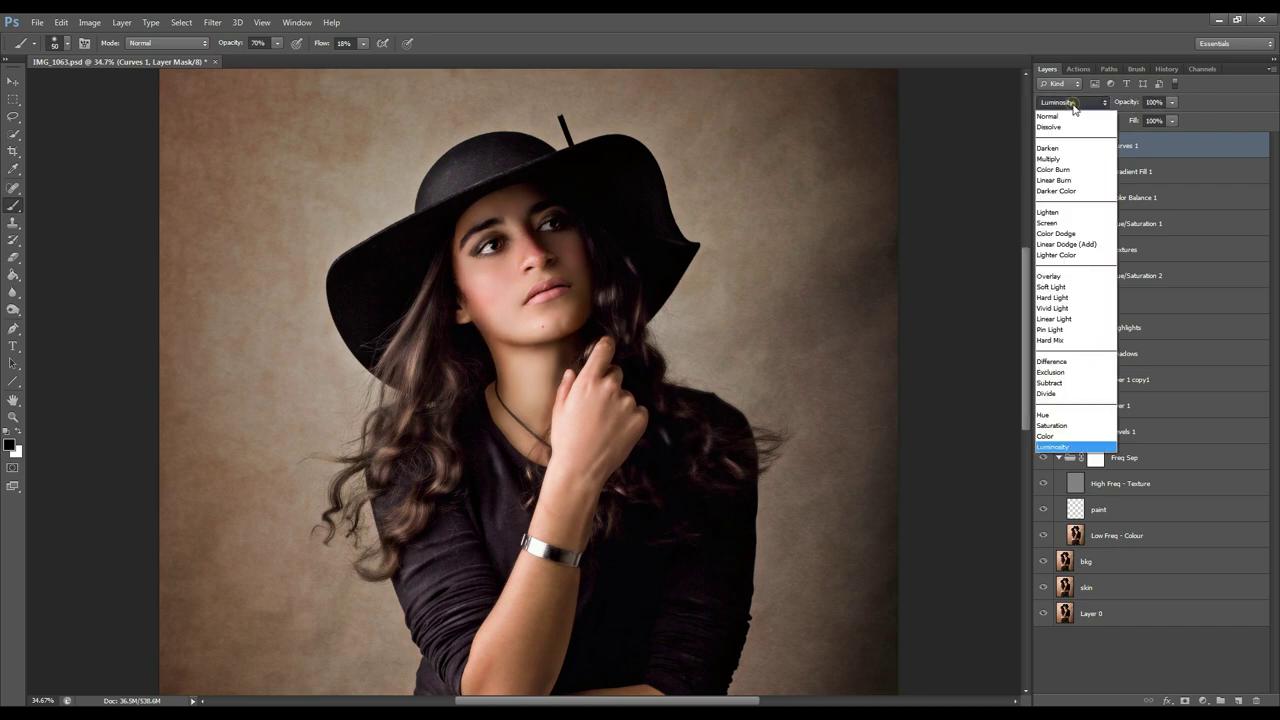
{"action": "left_click", "coordinate": [1068, 101]}
{"action": "key", "text": "ctrl+z"}
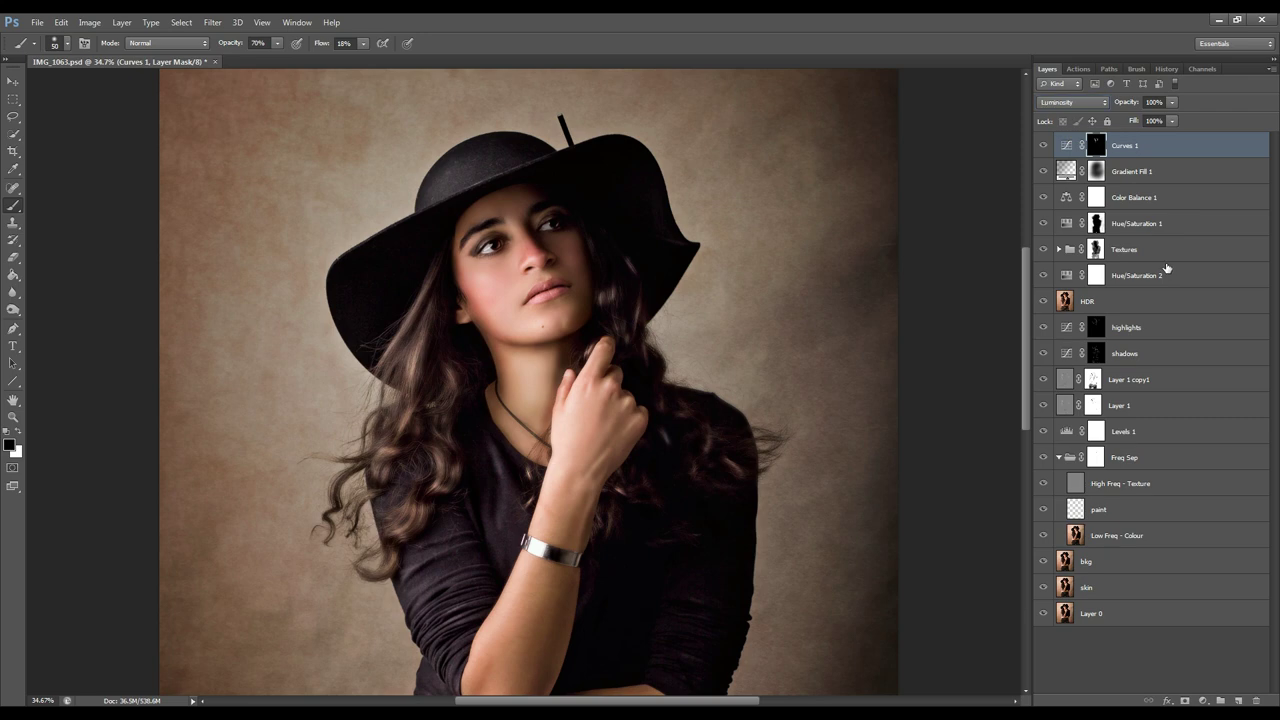
{"action": "left_click_drag", "start_coordinate": [1133, 103], "coordinate": [1160, 103]}
- Check the Curves 1 darkening on the whole portrait by switching the layer off and on
{"action": "scroll", "coordinate": [902, 161], "scroll_direction": "down", "scroll_amount": 5}
{"action": "left_click", "coordinate": [1044, 146]}
{"action": "left_click", "coordinate": [1044, 146]}
{"action": "left_click", "coordinate": [1045, 148]}
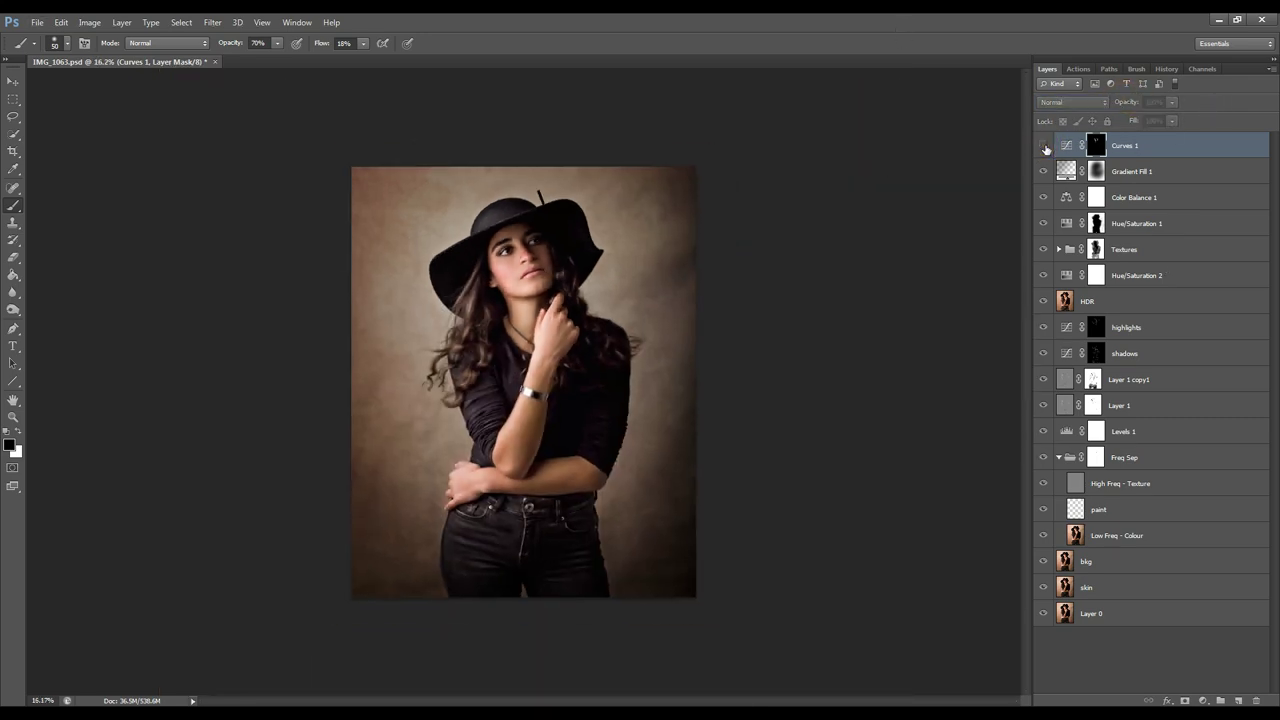
{"action": "left_click", "coordinate": [1045, 148]}
{"action": "left_click", "coordinate": [1045, 148]}
{"action": "left_click", "coordinate": [1045, 148]}
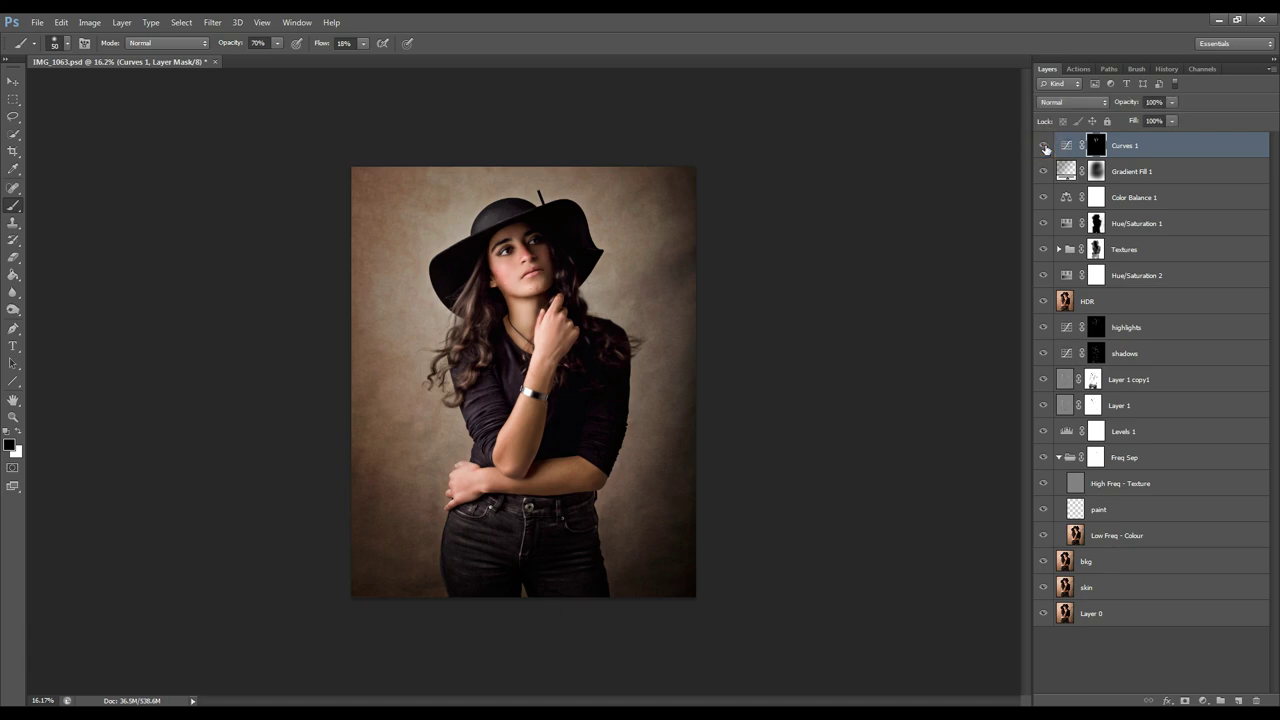
- Paint black on the Curves 1 mask with a 125 px brush to ease the darkening on the reddened cheek
{"action": "left_click_drag", "start_coordinate": [500, 277], "coordinate": [630, 277]}
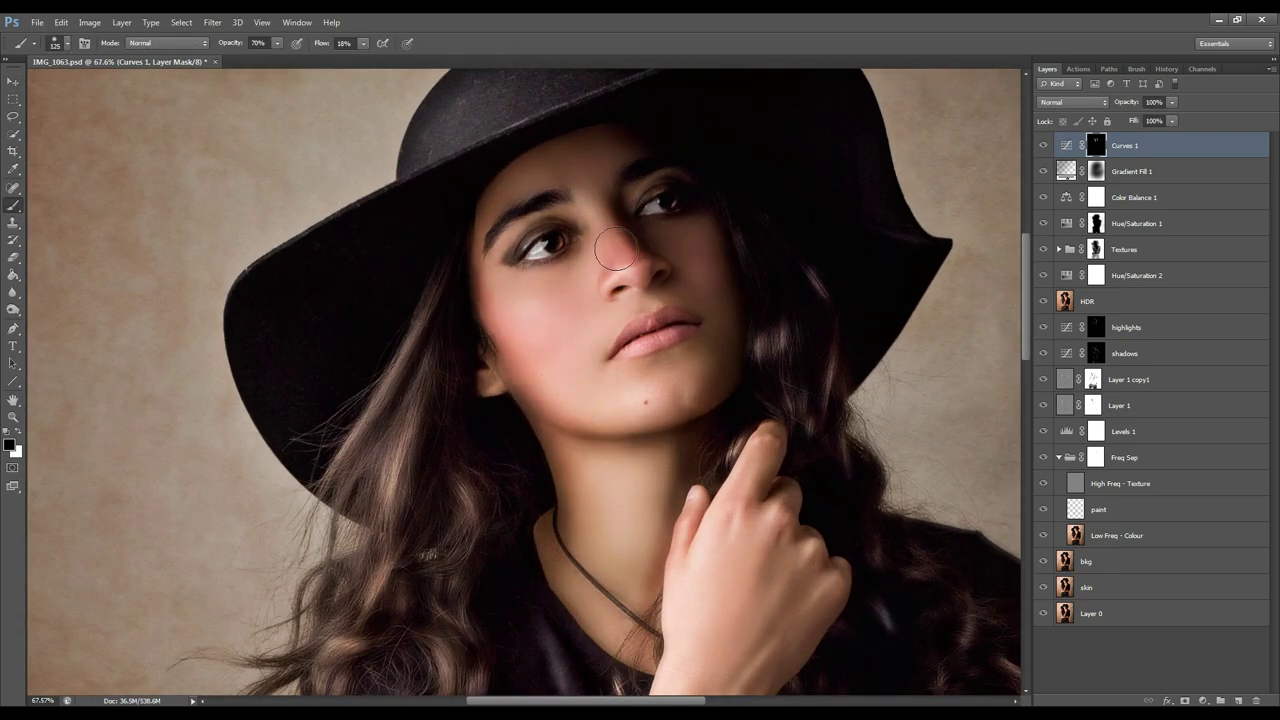
{"action": "left_click_drag", "start_coordinate": [494, 308], "coordinate": [514, 340]}
- Add a new layer on top and paint a dark colour sampled beside the jaw along the jawline and chin with a small brush
{"action": "left_click", "coordinate": [1238, 700]}
{"action": "left_click", "coordinate": [534, 436], "text": "alt"}
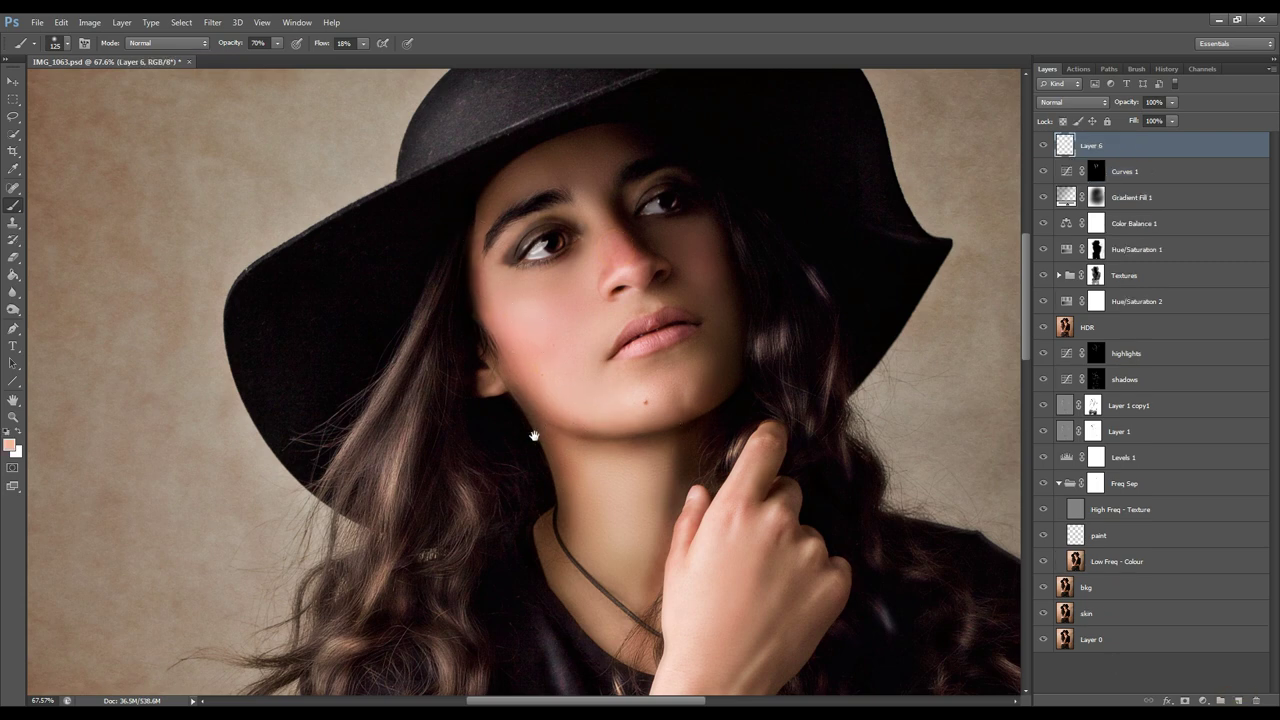
{"action": "left_click", "coordinate": [520, 406], "text": "alt"}
{"action": "key", "text": "bracketleft"}
{"action": "key", "text": "bracketleft"}
{"action": "key", "text": "bracketleft"}
{"action": "key", "text": "bracketleft"}
{"action": "key", "text": "bracketleft"}
{"action": "key", "text": "bracketleft"}
{"action": "key", "text": "bracketleft"}
{"action": "key", "text": "bracketleft"}
{"action": "key", "text": "bracketleft"}
{"action": "left_click_drag", "start_coordinate": [519, 384], "coordinate": [628, 431]}
{"action": "left_click_drag", "start_coordinate": [550, 427], "coordinate": [678, 433]}
- Paint the same dark colour down the shadowed side of the face on Layer 6 with a larger brush
{"action": "key", "text": "bracketright"}
{"action": "key", "text": "bracketright"}
{"action": "key", "text": "bracketright"}
{"action": "key", "text": "bracketright"}
{"action": "key", "text": "bracketright"}
{"action": "key", "text": "bracketright"}
{"action": "key", "text": "bracketright"}
{"action": "left_click_drag", "start_coordinate": [739, 302], "coordinate": [711, 415]}
- Set Layer 6's blend mode to Multiply and its opacity to 68% after trying another blend mode
{"action": "left_click", "coordinate": [1086, 104]}
{"action": "left_click", "coordinate": [1062, 273]}
{"action": "left_click", "coordinate": [1078, 105]}
{"action": "left_click", "coordinate": [1066, 159]}
{"action": "left_click_drag", "start_coordinate": [1127, 104], "coordinate": [1110, 107]}
{"action": "left_click", "coordinate": [13, 82]}
{"action": "scroll", "coordinate": [845, 360], "scroll_direction": "down", "scroll_amount": 7}
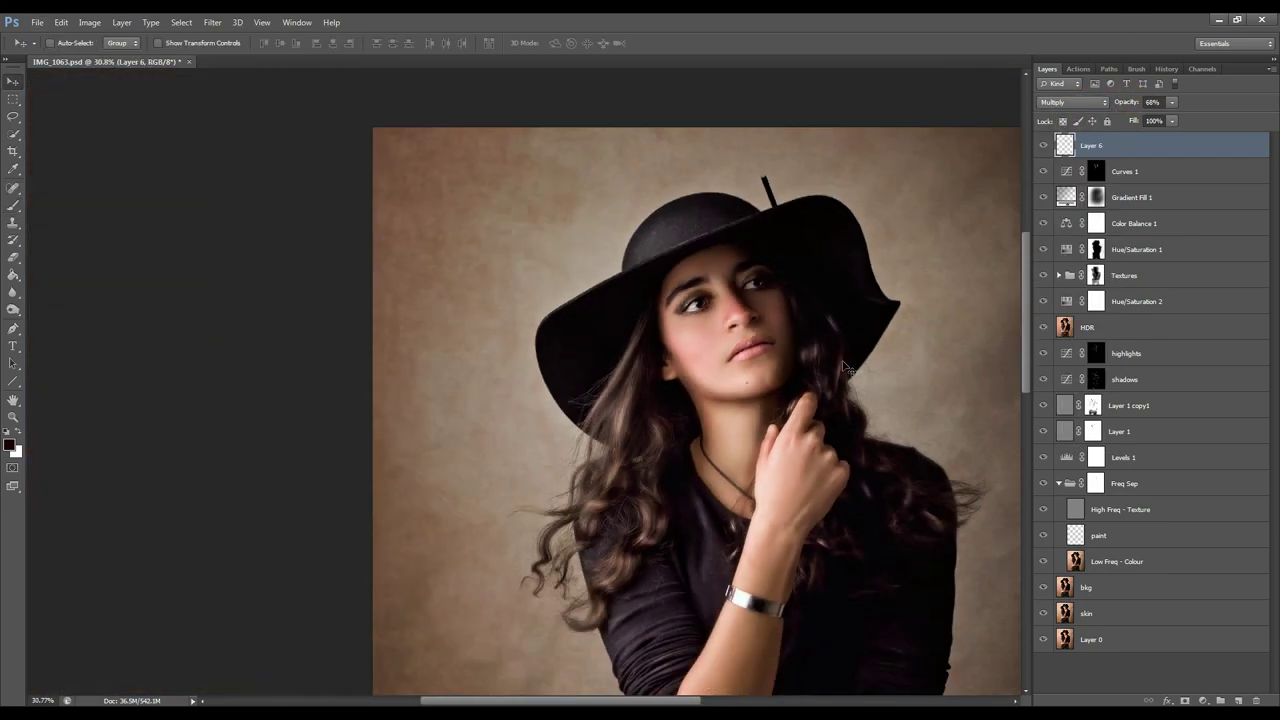
- Lower Layer 6's opacity further and return its blend mode to Normal
{"action": "left_click_drag", "start_coordinate": [1134, 104], "coordinate": [1112, 103]}
{"action": "left_click", "coordinate": [1064, 103]}
{"action": "left_click", "coordinate": [1062, 114]}
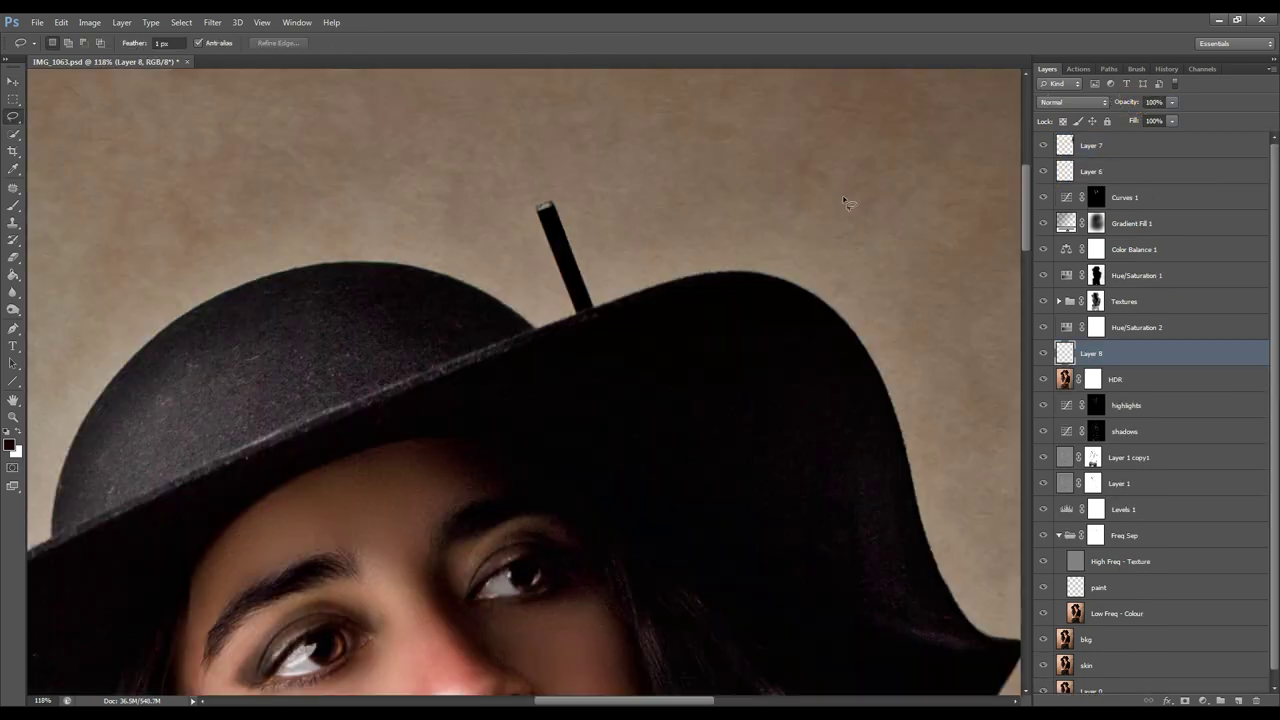
{"action": "left_click", "coordinate": [1128, 104]}
{"action": "type", "text": "50"}
{"action": "key", "text": "Return"}
- Transform the hat stalk copy on Layer 8 to about 97% size, rotate it about 32° clockwise and seat it on the brim beside the original
{"action": "left_click", "coordinate": [1063, 355]}
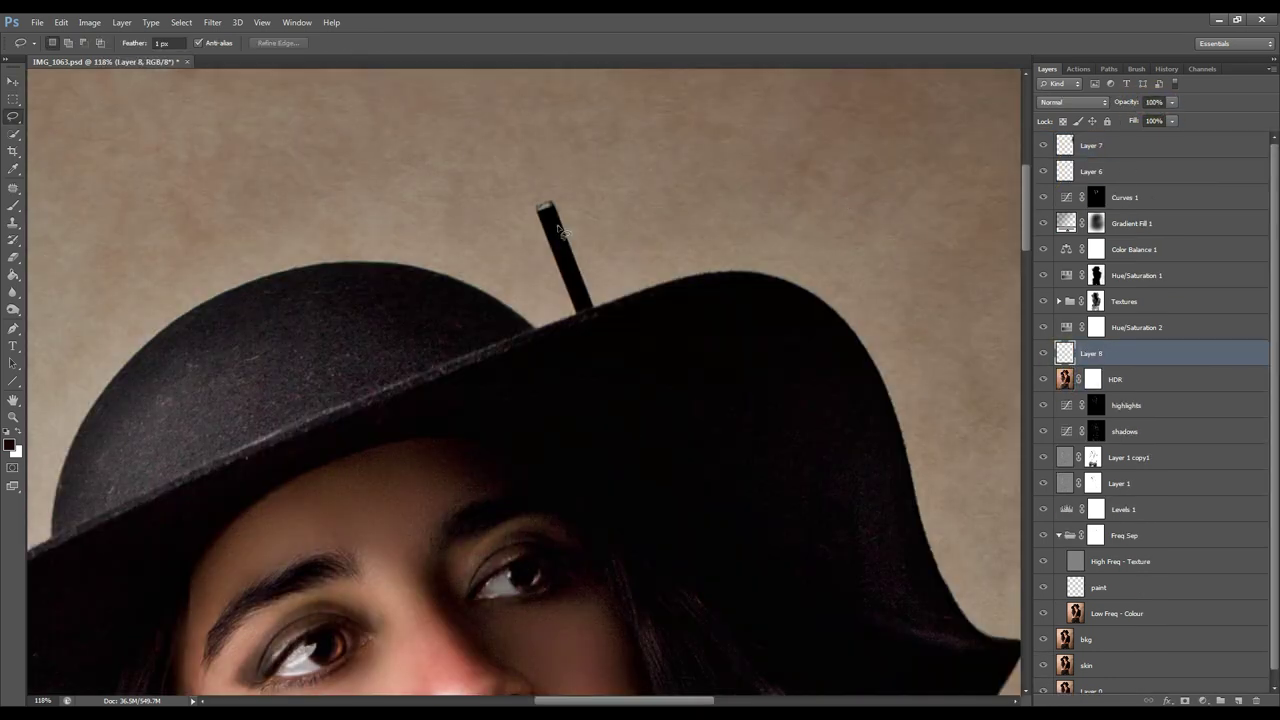
{"action": "key", "text": "v"}
{"action": "key", "text": "ctrl+t"}
{"action": "left_click_drag", "start_coordinate": [623, 197], "coordinate": [646, 218]}
{"action": "left_click_drag", "start_coordinate": [564, 220], "coordinate": [591, 213]}
{"action": "left_click_drag", "start_coordinate": [634, 318], "coordinate": [621, 328]}
{"action": "left_click_drag", "start_coordinate": [598, 182], "coordinate": [598, 186]}
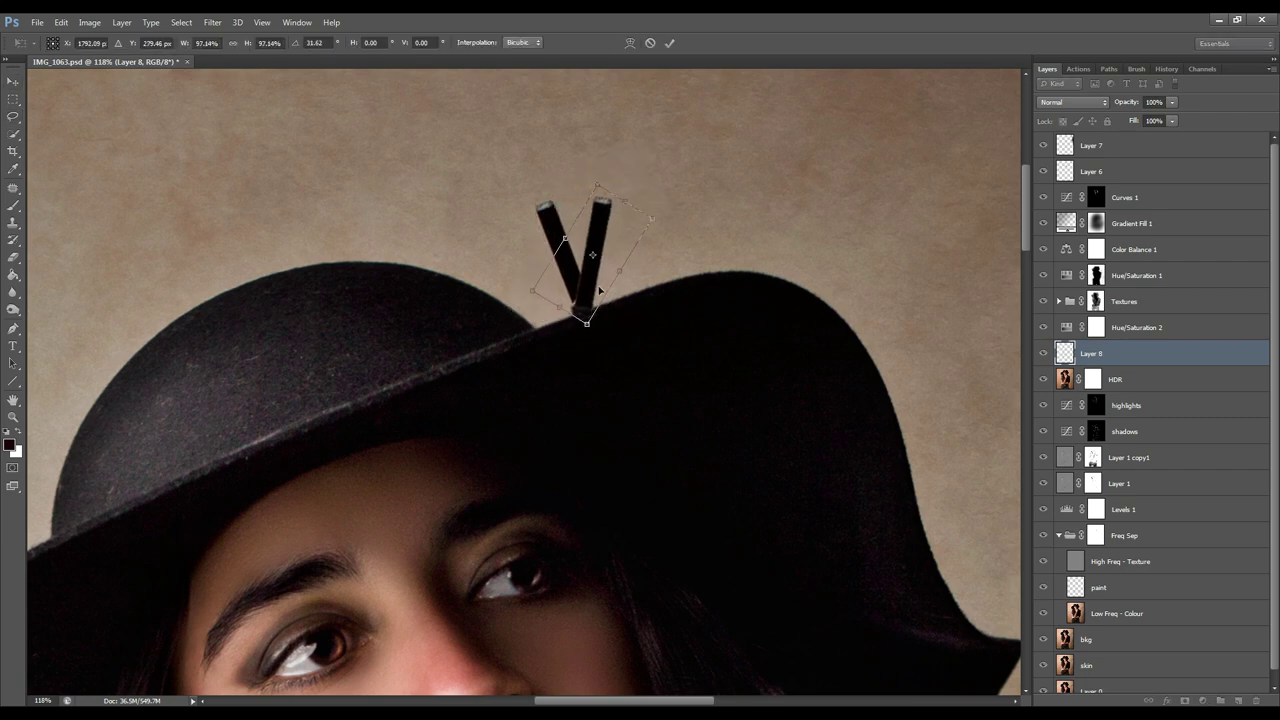
{"action": "left_click_drag", "start_coordinate": [595, 284], "coordinate": [601, 303]}
{"action": "key", "text": "Return"}
{"action": "scroll", "coordinate": [590, 303], "scroll_direction": "up", "scroll_amount": 3}
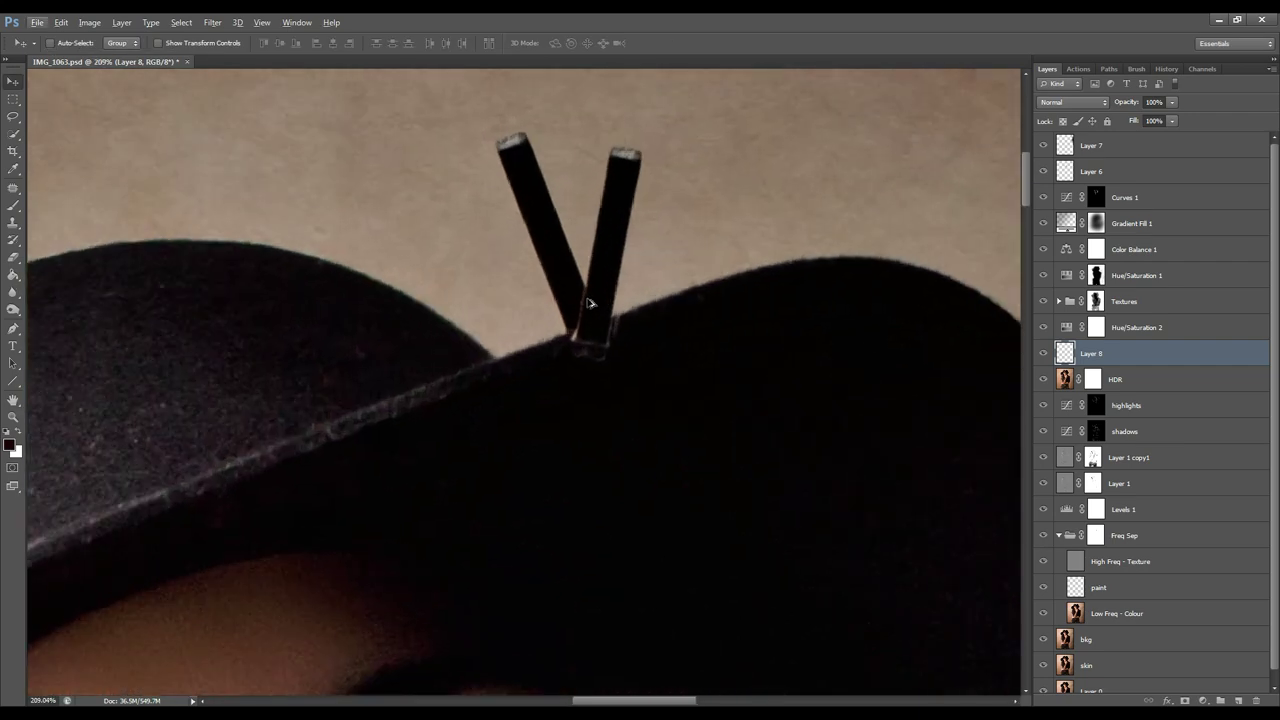
- Erase the base of the hat stalk copy on Layer 8 where it overlaps the brim
{"action": "left_click", "coordinate": [13, 258]}
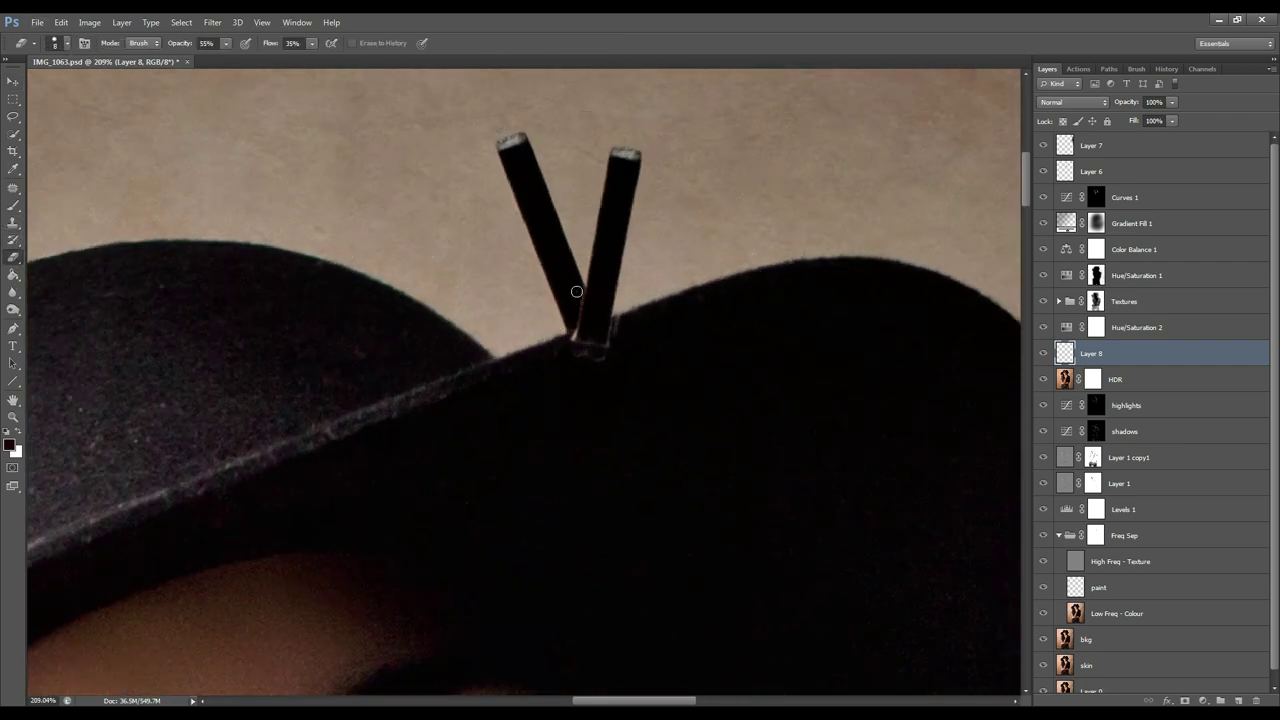
{"action": "left_click_drag", "start_coordinate": [572, 331], "coordinate": [600, 351]}
{"action": "mouse_move", "coordinate": [608, 328]}
{"action": "left_mouse_down"}
{"action": "mouse_move", "coordinate": [576, 314]}
{"action": "mouse_move", "coordinate": [858, 348]}
{"action": "mouse_move", "coordinate": [572, 347]}
{"action": "left_mouse_up"}
{"action": "scroll", "coordinate": [571, 347], "scroll_direction": "down", "scroll_amount": 10}
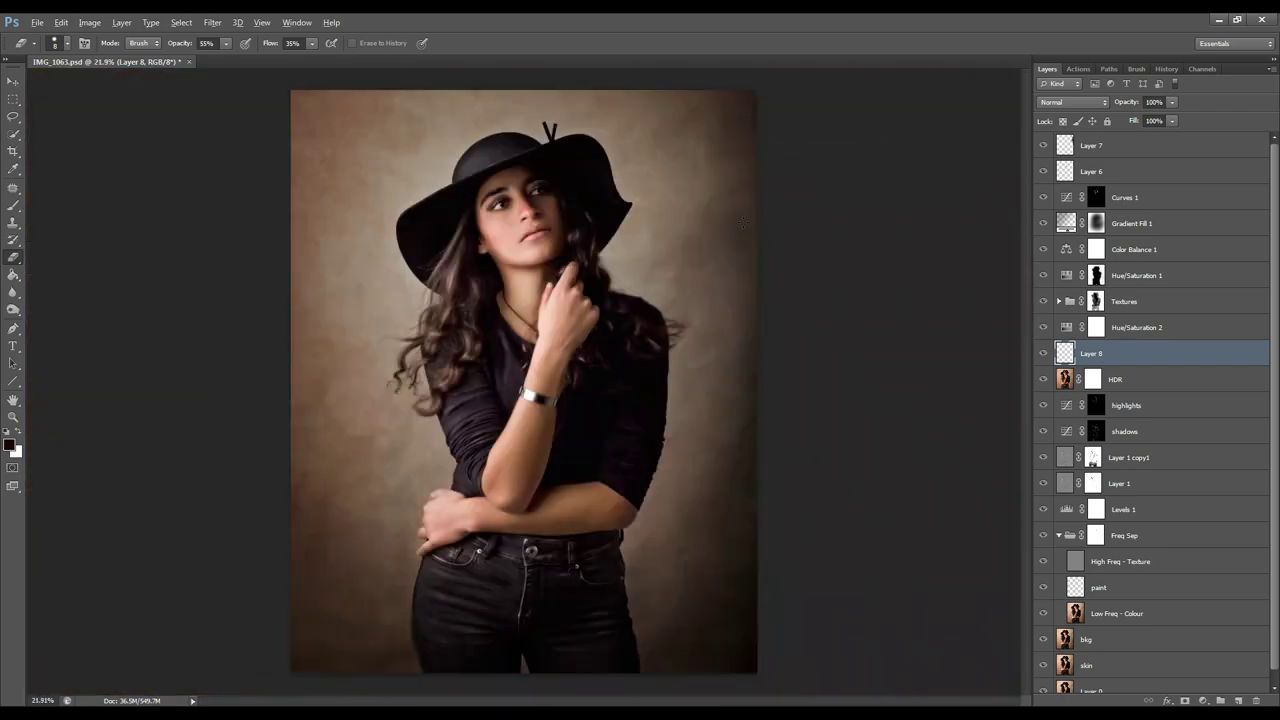
- Try moving and transforming the hat stalk copy on the brim and undo the changes
{"action": "scroll", "coordinate": [538, 114], "scroll_direction": "up", "scroll_amount": 5}
{"action": "key", "text": "v"}
{"action": "left_click_drag", "start_coordinate": [574, 179], "coordinate": [627, 166]}
{"action": "key", "text": "ctrl+t"}
{"action": "key", "text": "Return"}
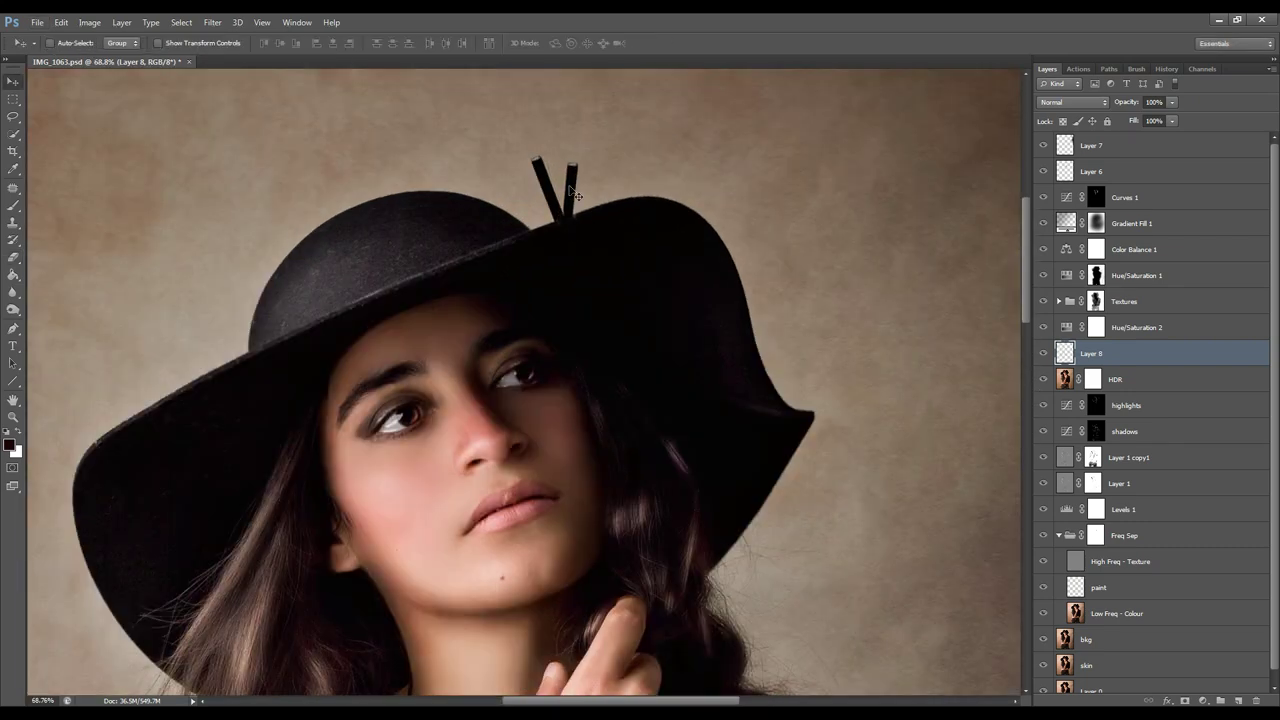
{"action": "key", "text": "ctrl+alt+z"}
{"action": "key", "text": "ctrl+alt+z"}
{"action": "left_click", "coordinate": [61, 22]}
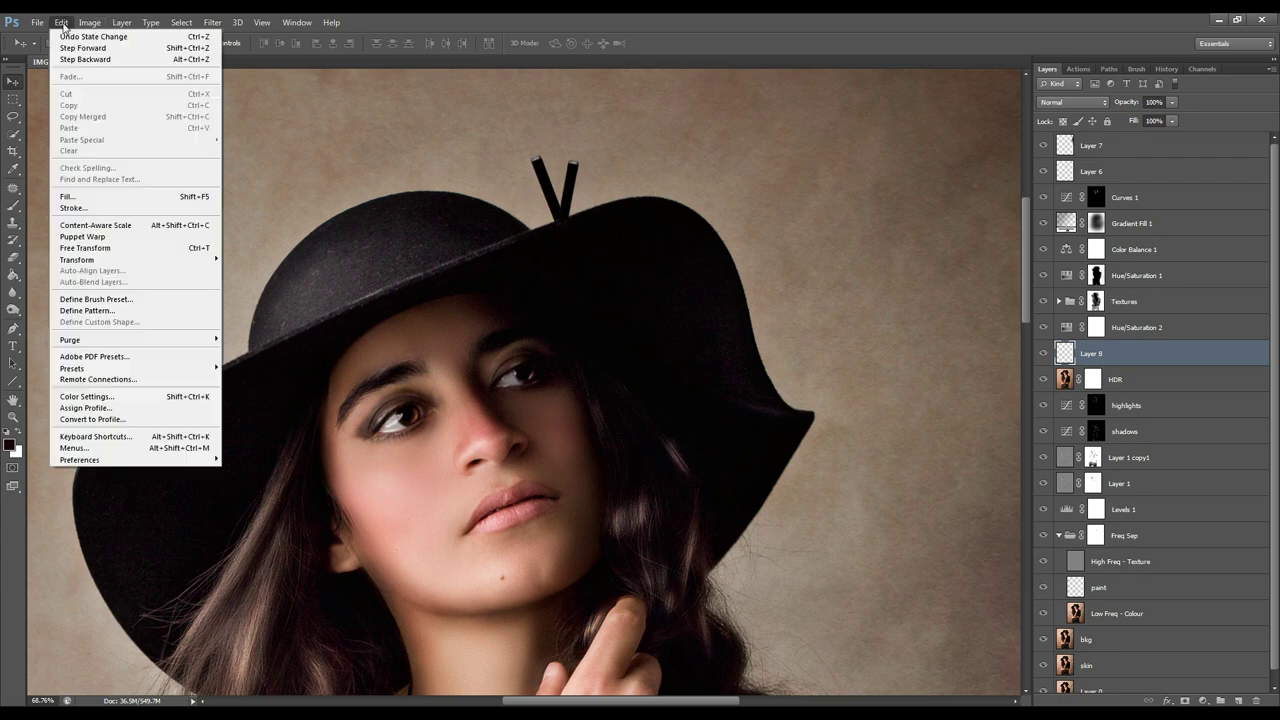
{"action": "left_click", "coordinate": [61, 22]}
- Move the hat stalk copy slightly lower on the brim and add a layer mask to Layer 8
{"action": "left_click_drag", "start_coordinate": [567, 184], "coordinate": [579, 193]}
{"action": "left_click", "coordinate": [1185, 701]}
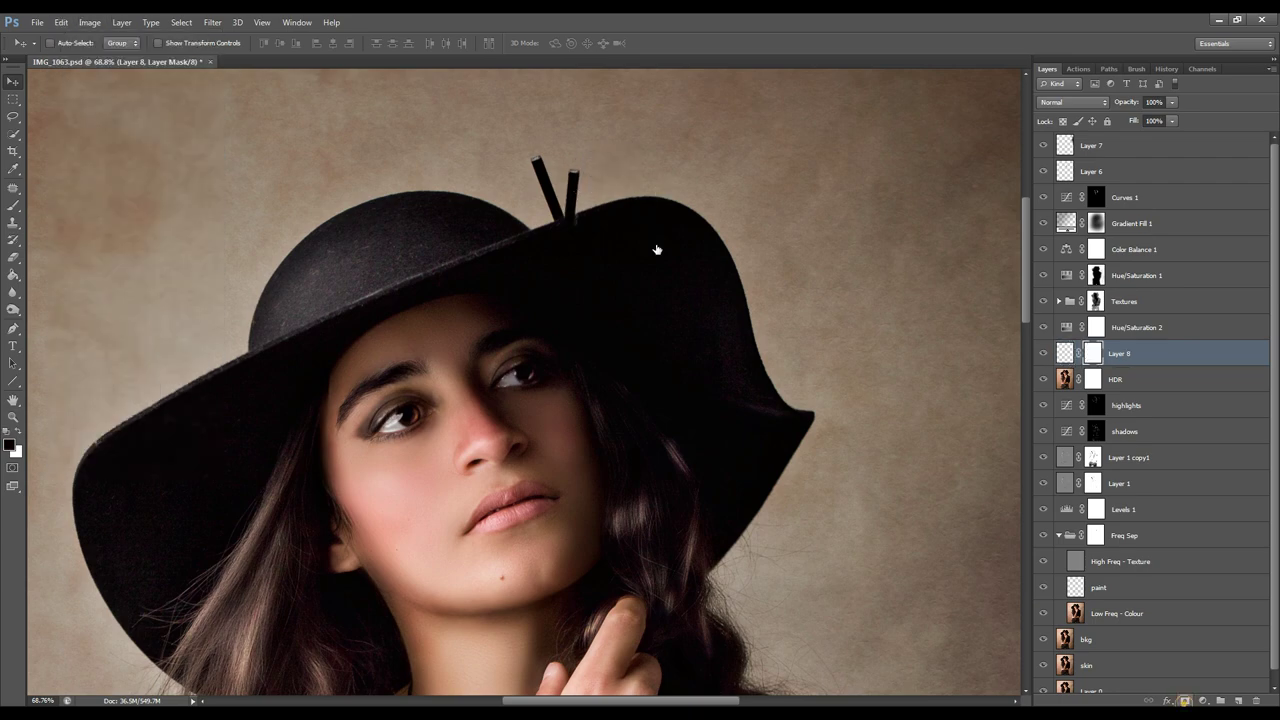
{"action": "scroll", "coordinate": [657, 249], "scroll_direction": "up", "scroll_amount": 3}
{"action": "left_click_drag", "start_coordinate": [657, 249], "coordinate": [680, 366]}
{"action": "key", "text": "b"}
{"action": "scroll", "coordinate": [553, 311], "scroll_direction": "up", "scroll_amount": 3}
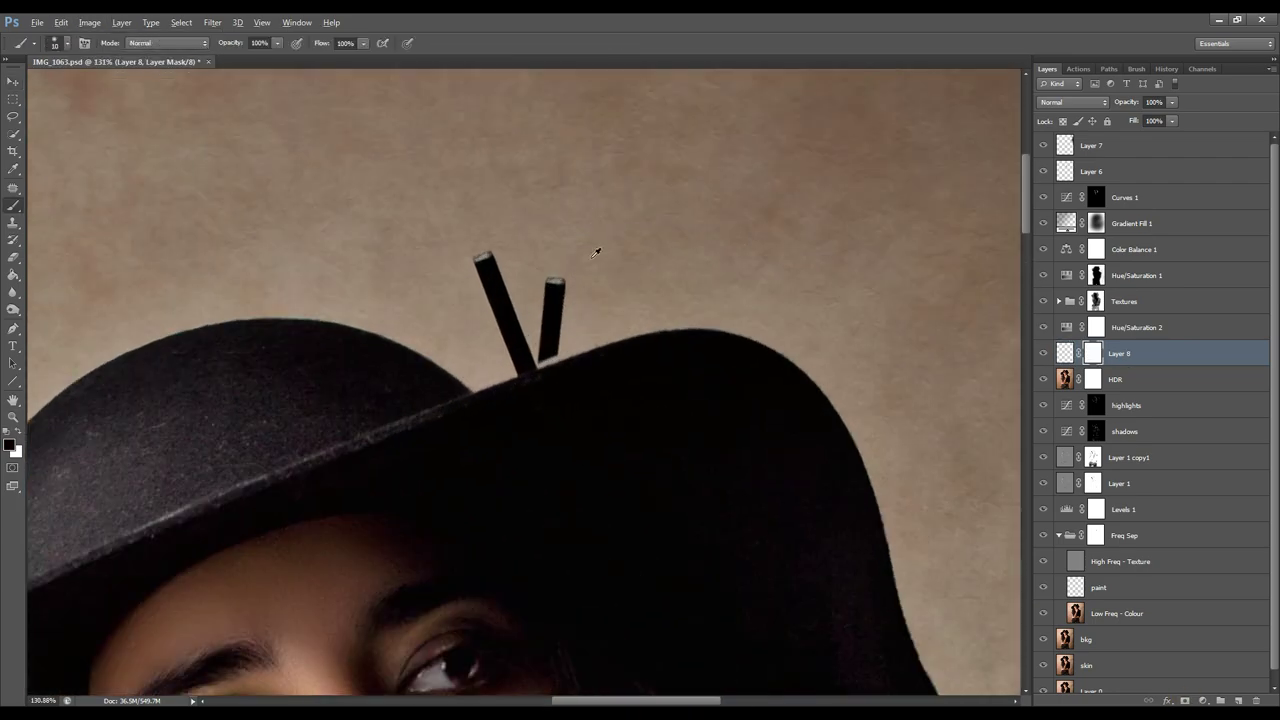
{"action": "key", "text": "x"}
{"action": "scroll", "coordinate": [663, 269], "scroll_direction": "down", "scroll_amount": 5}
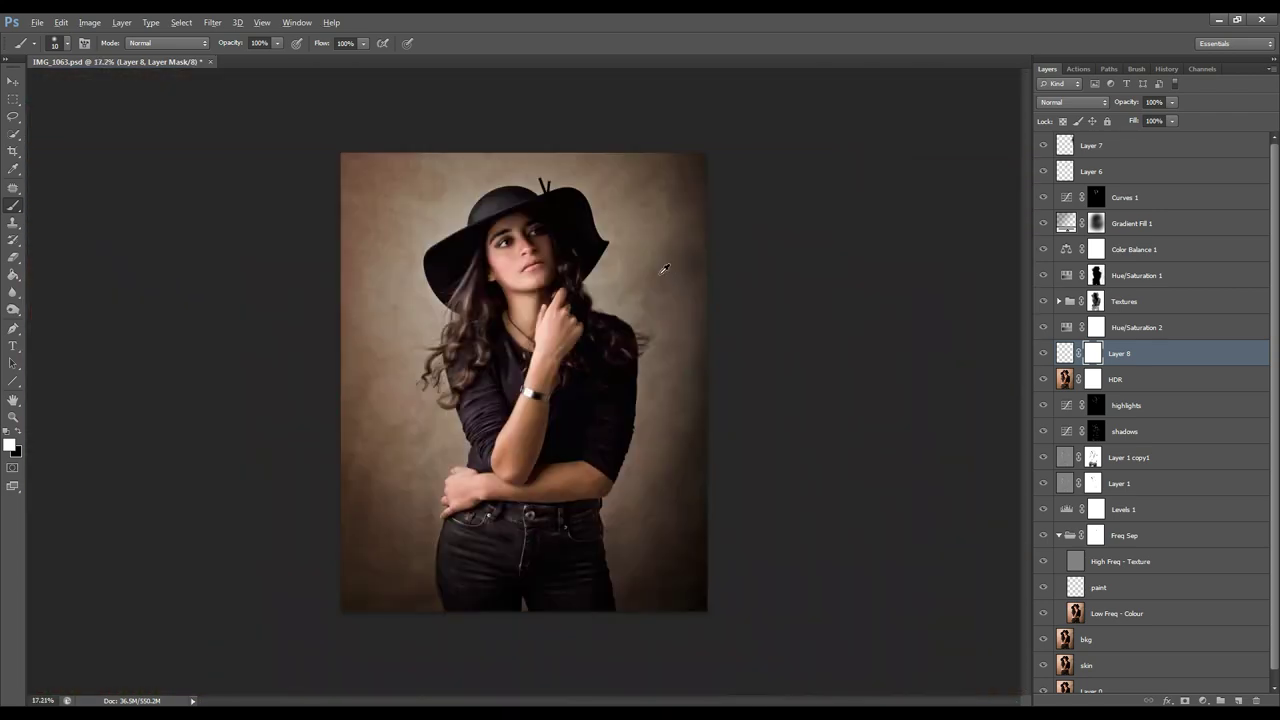
- Stamp all visible layers onto a new layer above Layer 7 and name it "sharpen"
{"action": "left_click", "coordinate": [1123, 149]}
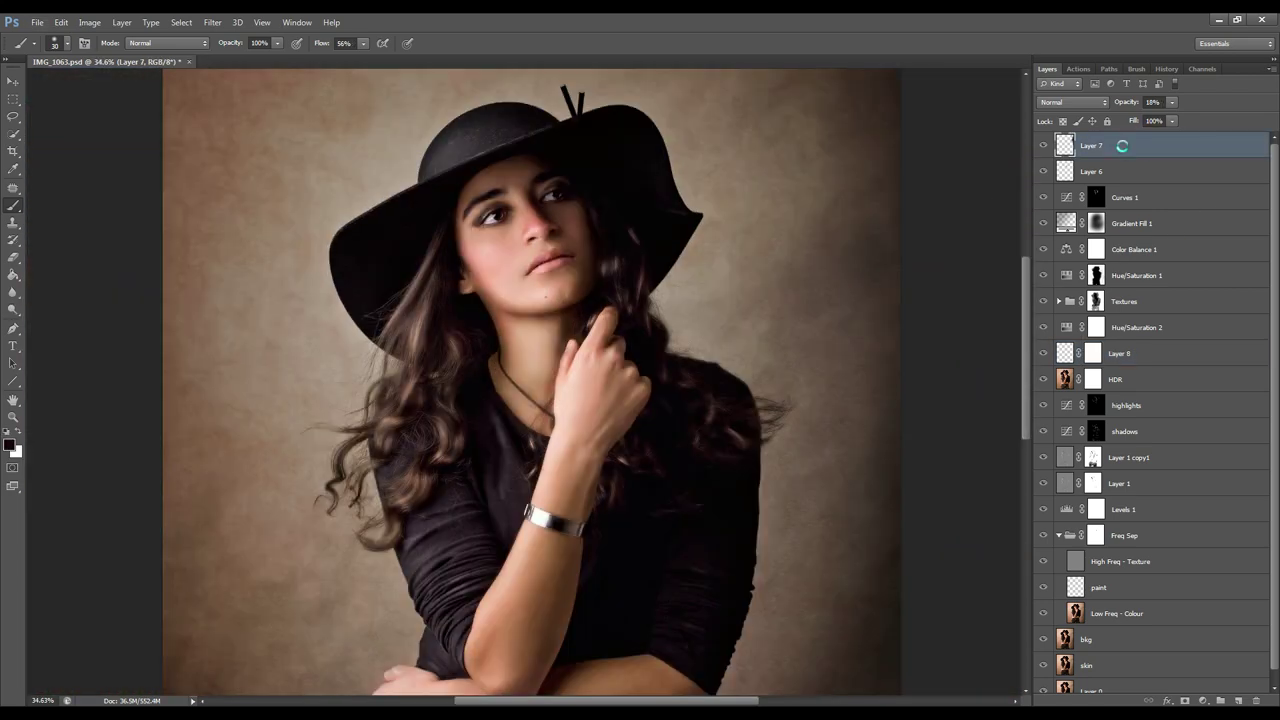
{"action": "key", "text": "ctrl+alt+shift+e"}
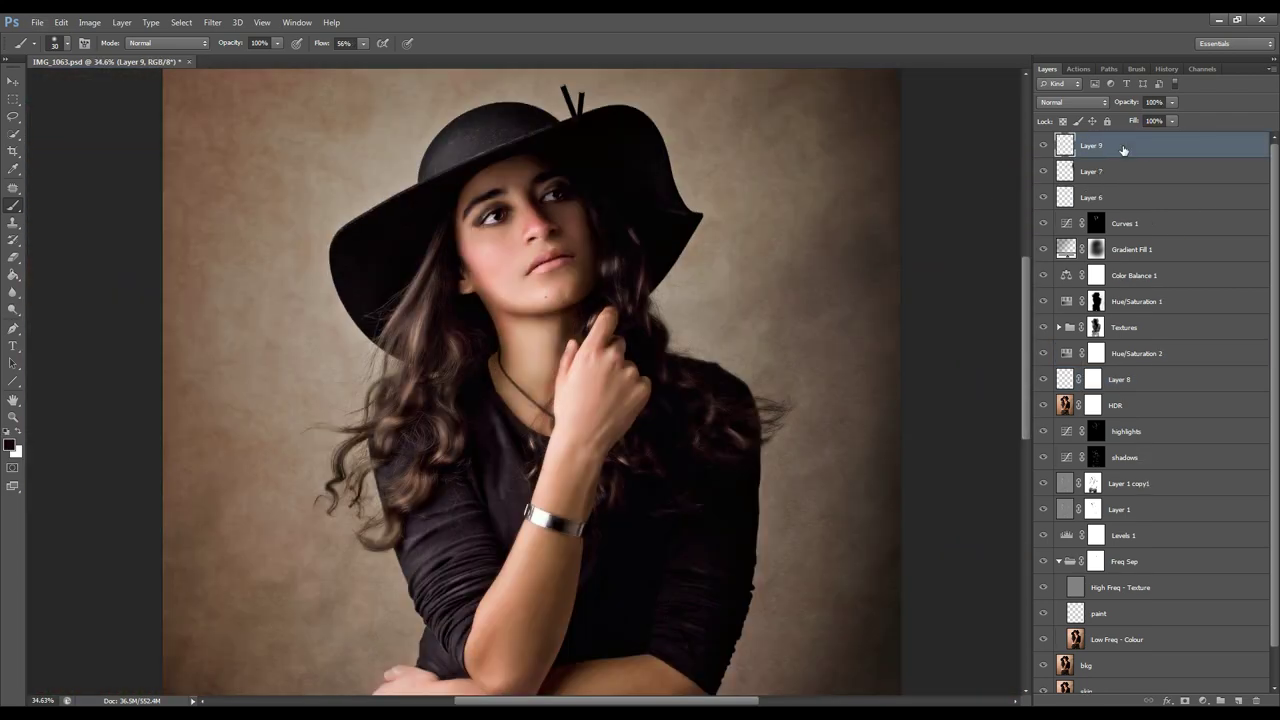
{"action": "double_click", "coordinate": [1092, 145]}
{"action": "type", "text": "sharp"}
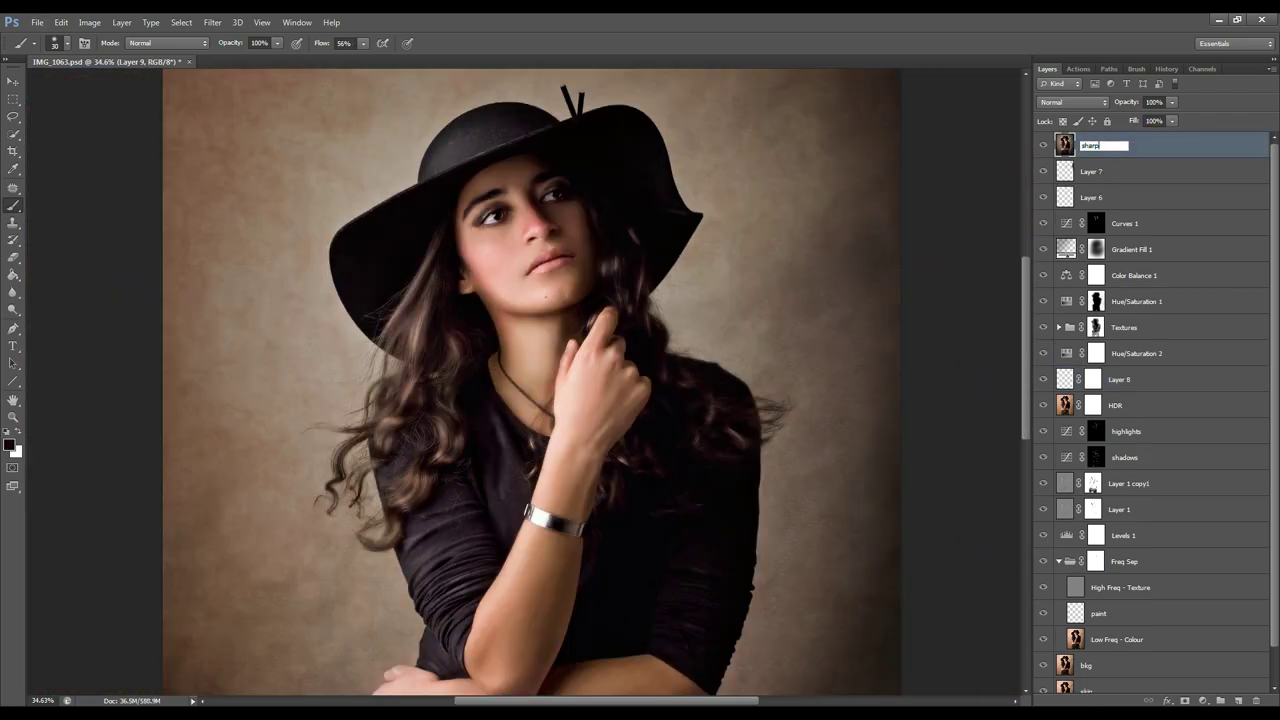
{"action": "type", "text": "en"}
{"action": "key", "text": "Return"}
- Convert the sharpen layer for smart filters
{"action": "left_click", "coordinate": [213, 25]}
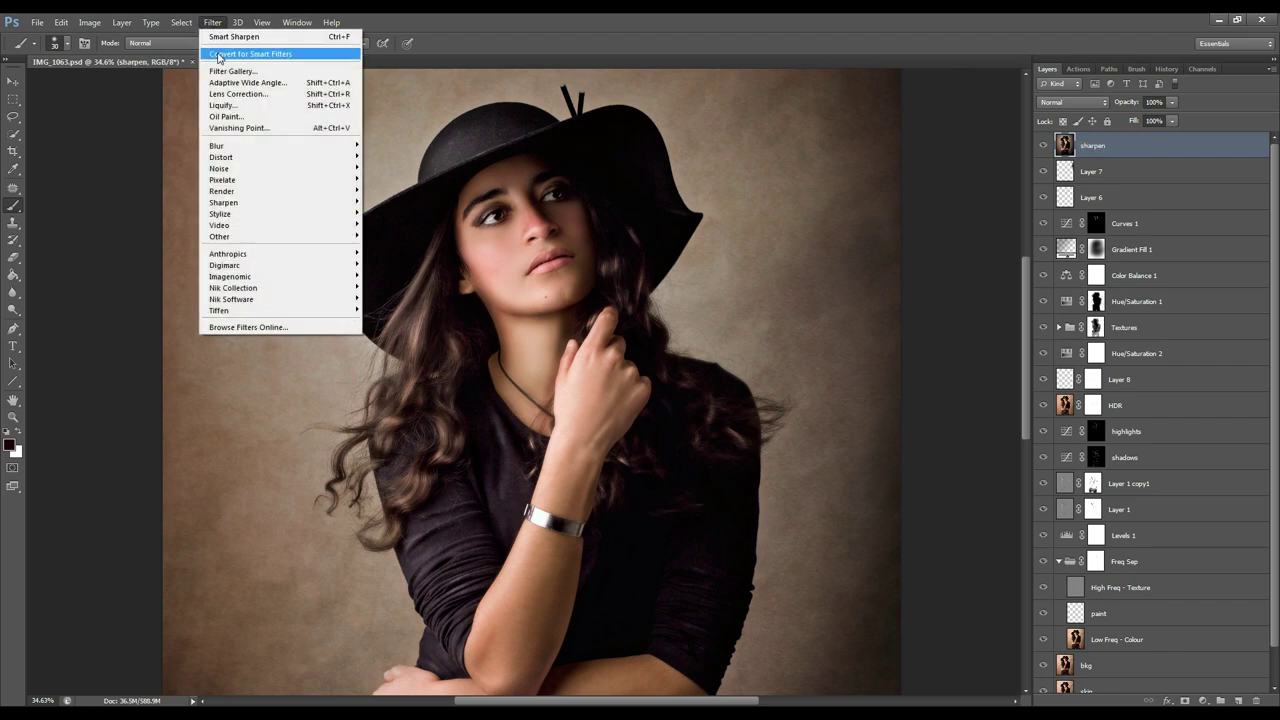
{"action": "left_click", "coordinate": [217, 56]}
{"action": "scroll", "coordinate": [404, 204], "scroll_direction": "down", "scroll_amount": 3}
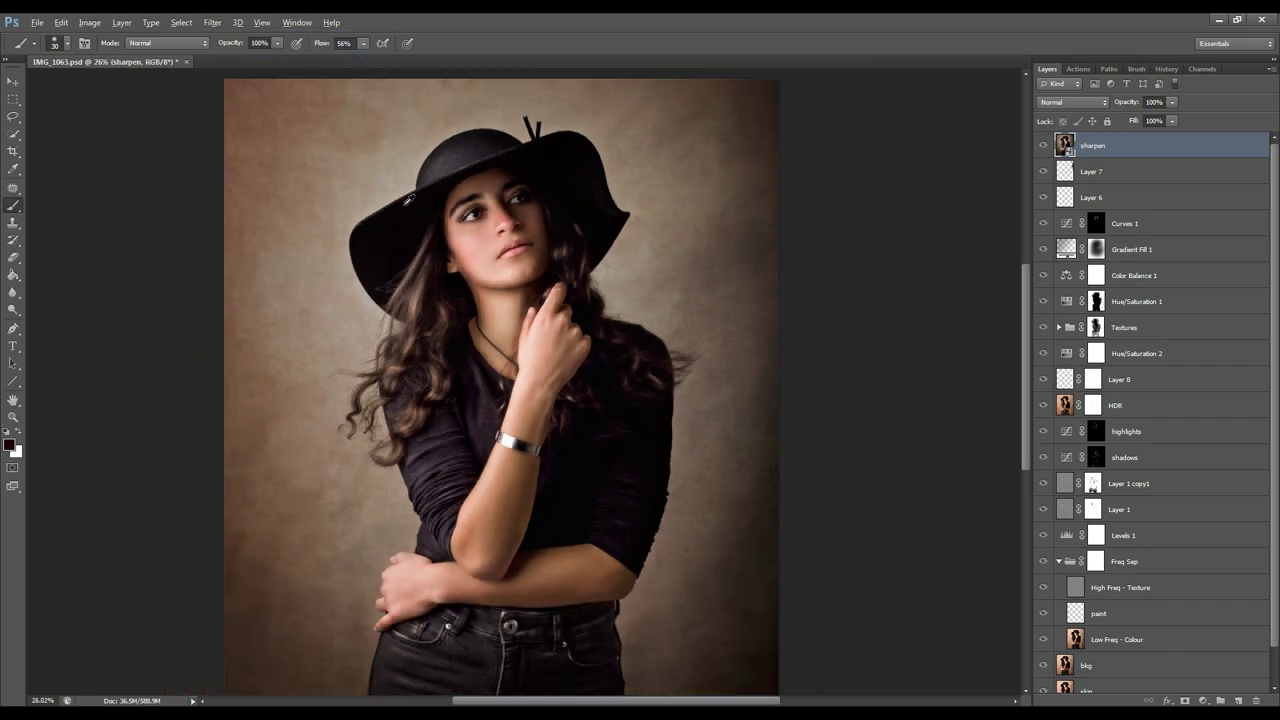
{"action": "scroll", "coordinate": [584, 254], "scroll_direction": "down", "scroll_amount": 3}
{"action": "scroll", "coordinate": [568, 250], "scroll_direction": "up", "scroll_amount": 1}
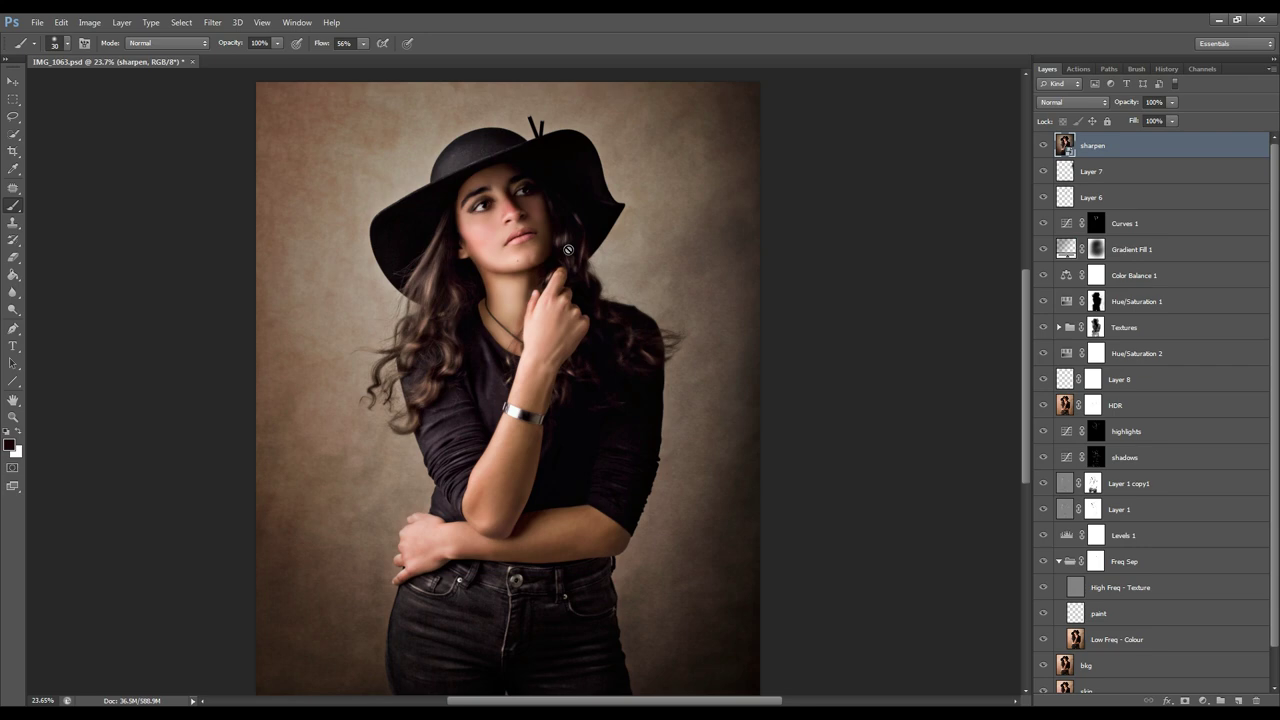
- Apply Smart Sharpen to the sharpen layer with an amount of 80% and an increased radius, comparing the preview on and off
{"action": "left_click", "coordinate": [213, 22]}
{"action": "mouse_move", "coordinate": [252, 206]}
{"action": "left_click", "coordinate": [175, 233]}
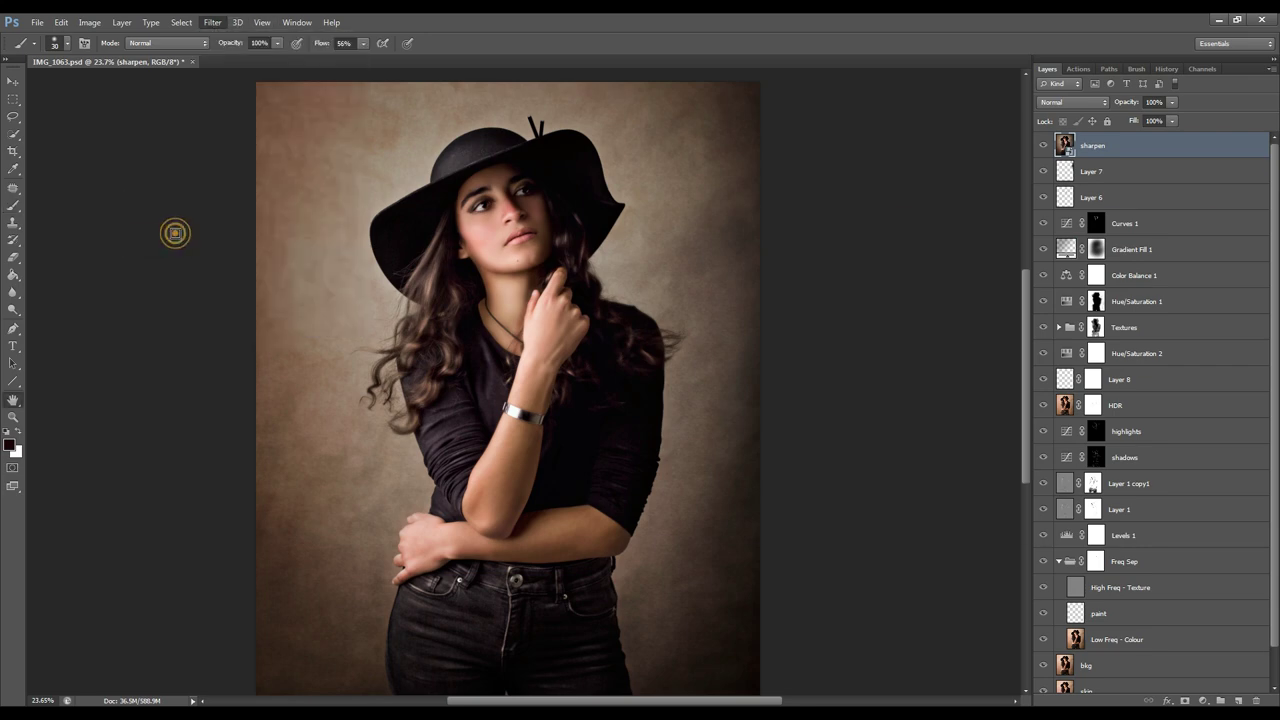
{"action": "left_click_drag", "start_coordinate": [874, 406], "coordinate": [864, 508]}
{"action": "double_click", "coordinate": [841, 528]}
{"action": "left_click_drag", "start_coordinate": [877, 366], "coordinate": [905, 484]}
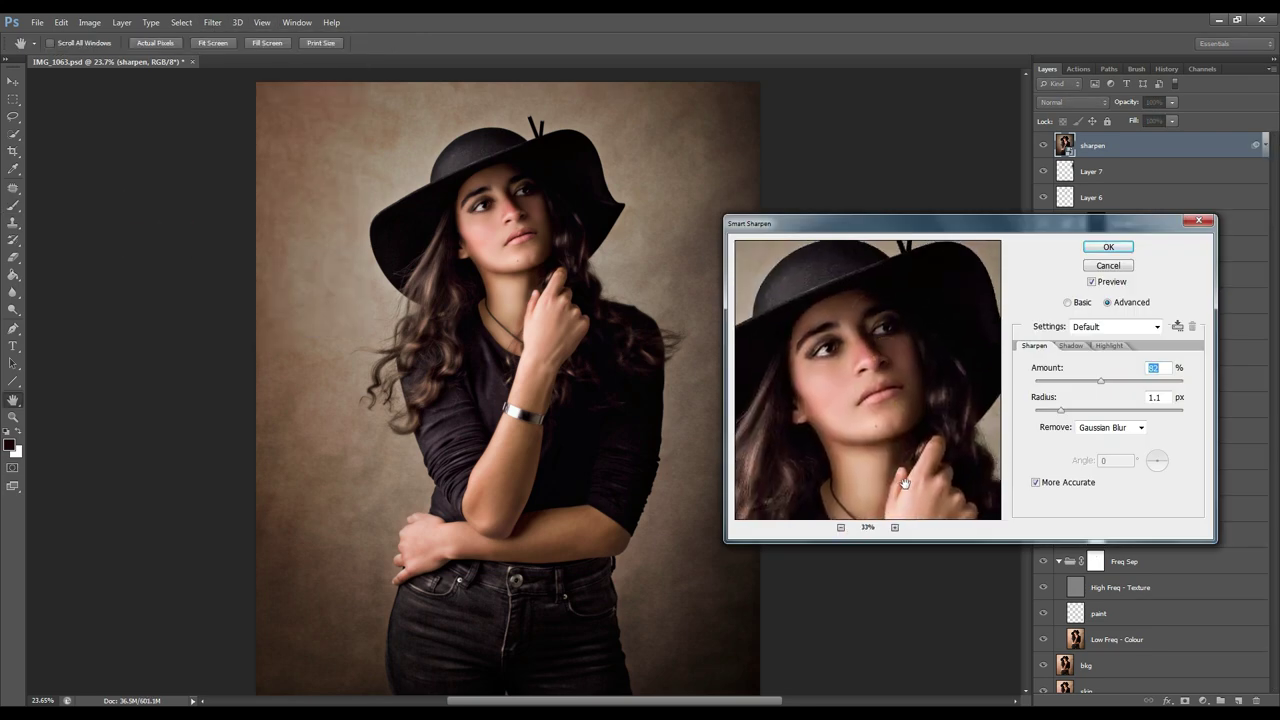
{"action": "mouse_move", "coordinate": [1100, 381]}
{"action": "left_mouse_down"}
{"action": "mouse_move", "coordinate": [1060, 382]}
{"action": "mouse_move", "coordinate": [1038, 410]}
{"action": "mouse_move", "coordinate": [1104, 389]}
{"action": "left_mouse_up"}
{"action": "left_click_drag", "start_coordinate": [1038, 412], "coordinate": [1078, 412]}
{"action": "left_click", "coordinate": [840, 527]}
{"action": "left_click", "coordinate": [840, 527]}
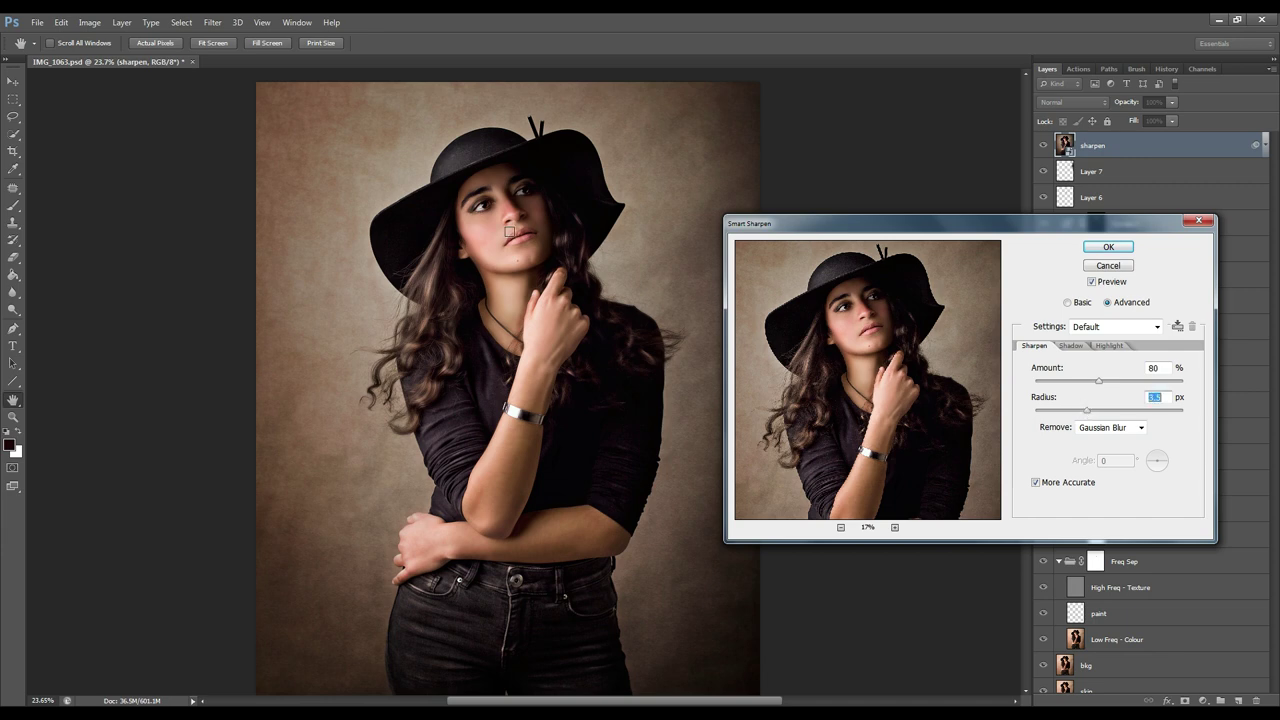
{"action": "left_click", "coordinate": [1092, 282]}
{"action": "left_click", "coordinate": [1092, 282]}
{"action": "left_click", "coordinate": [1106, 247]}
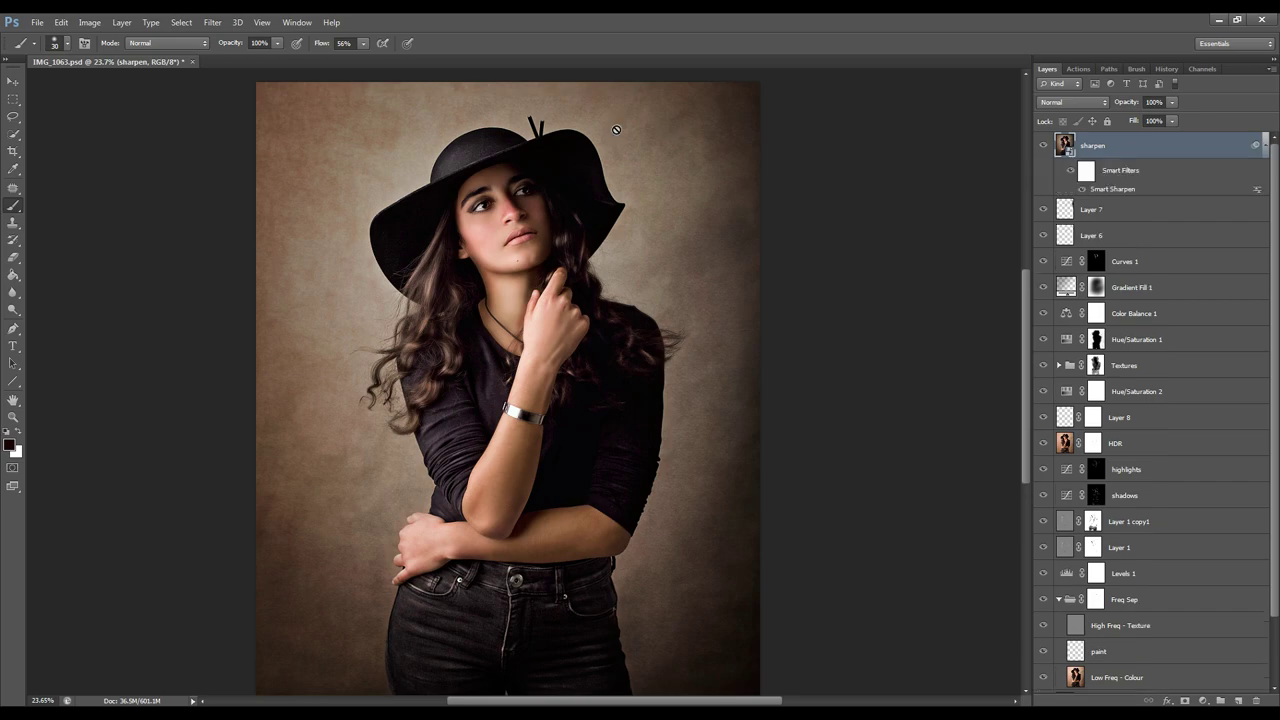
- Add a Color Balance adjustment above the sharpen layer, shifting the midtones to -15 towards cyan, about +11 towards green and slightly towards blue
{"action": "scroll", "coordinate": [552, 119], "scroll_direction": "up", "scroll_amount": 14}
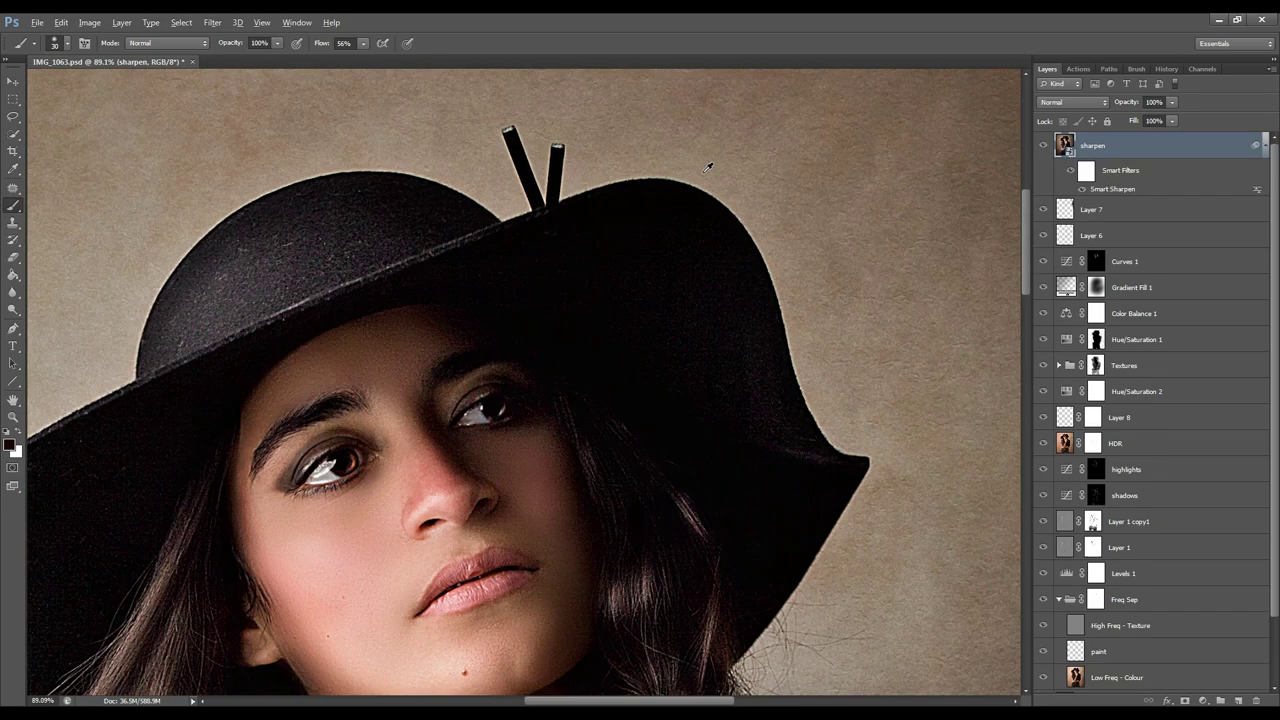
{"action": "scroll", "coordinate": [709, 167], "scroll_direction": "down", "scroll_amount": 6}
{"action": "scroll", "coordinate": [707, 167], "scroll_direction": "down", "scroll_amount": 5}
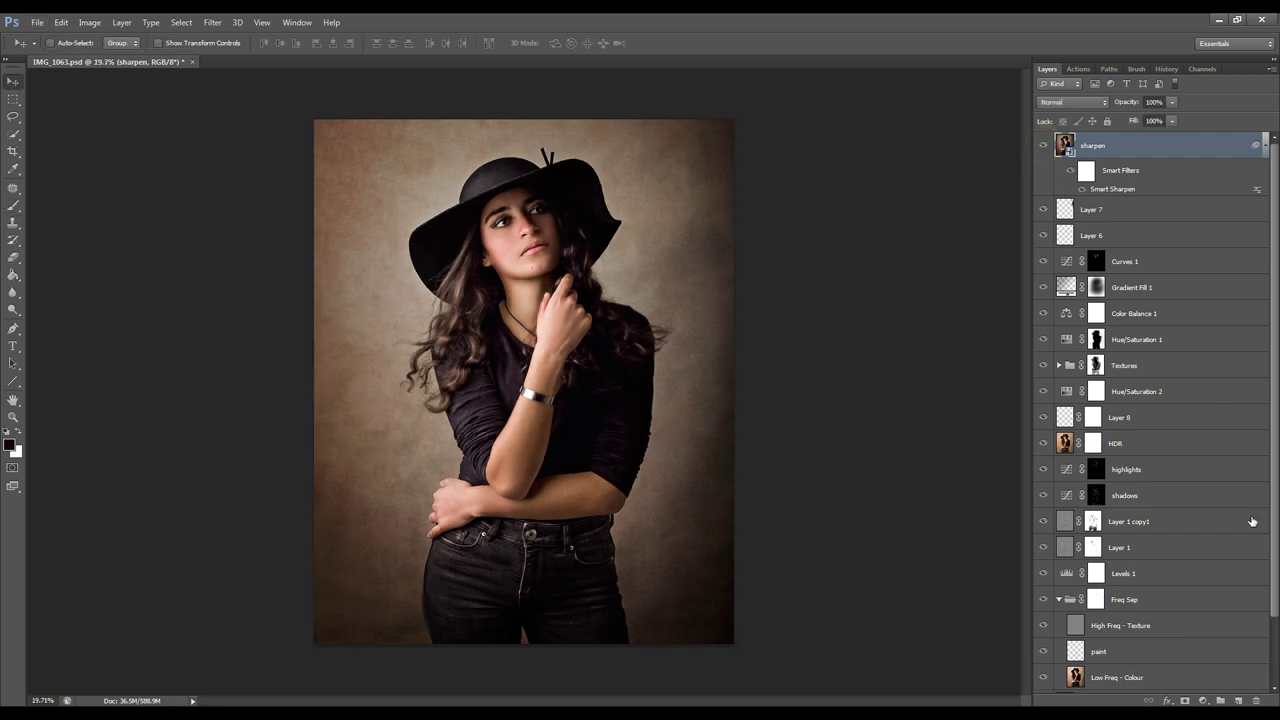
{"action": "scroll", "coordinate": [1241, 600], "scroll_direction": "down", "scroll_amount": 3}
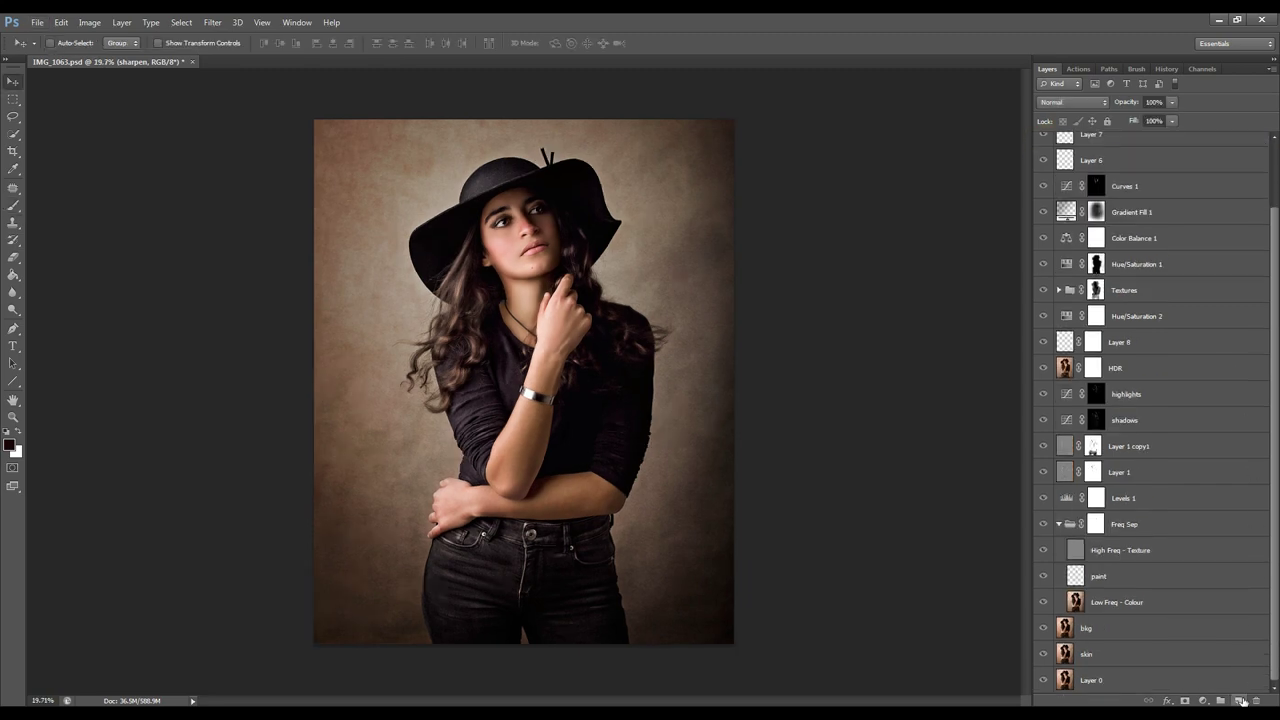
{"action": "left_click", "coordinate": [1203, 700]}
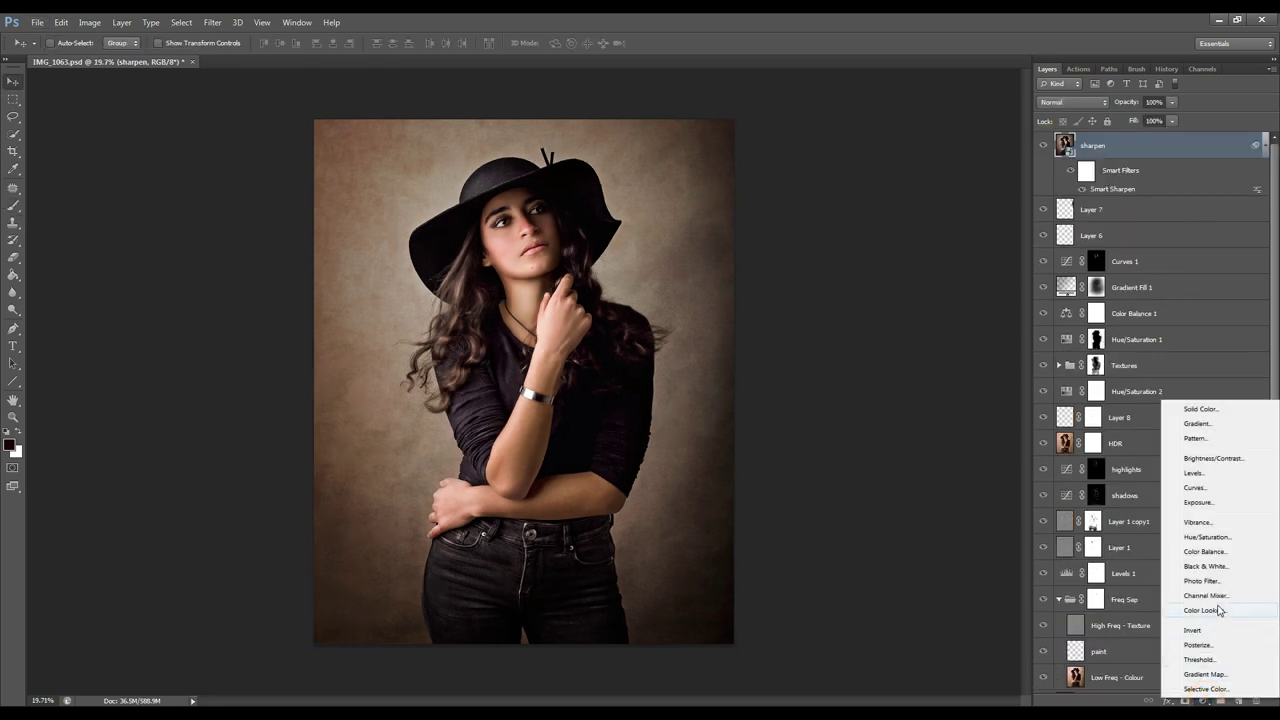
{"action": "left_click", "coordinate": [1205, 552]}
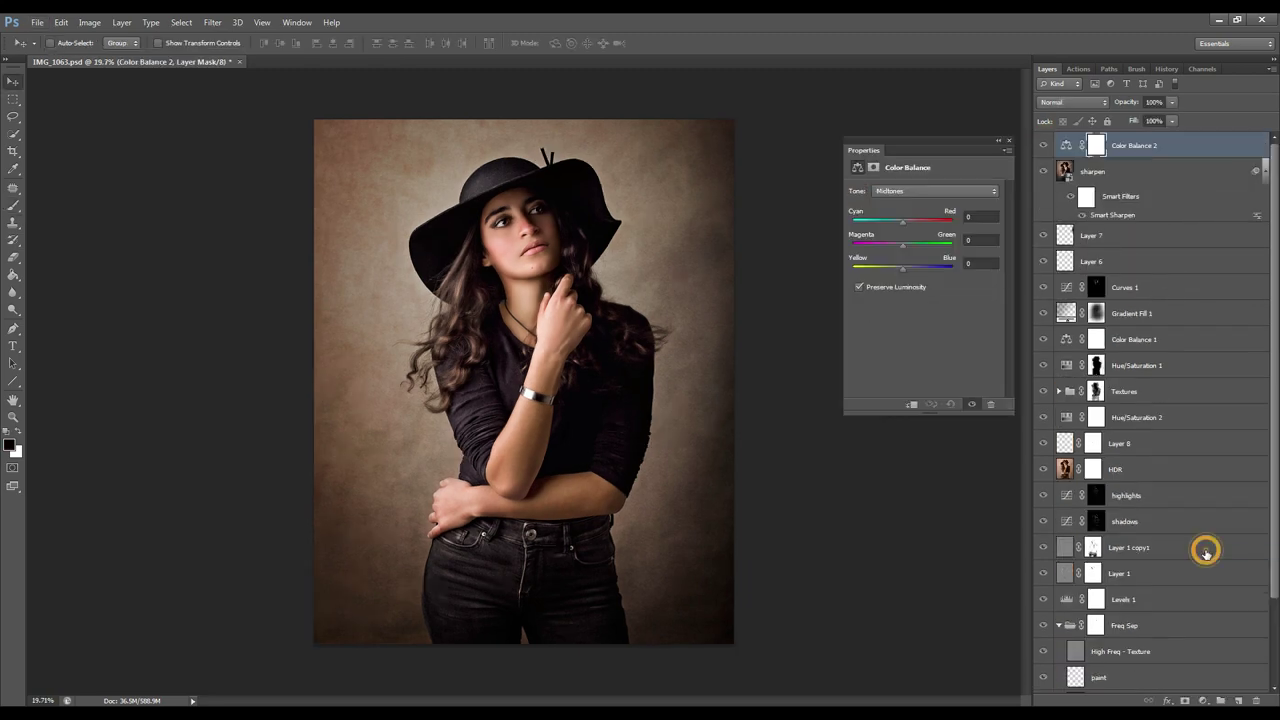
{"action": "left_click", "coordinate": [896, 195]}
{"action": "left_click", "coordinate": [886, 211]}
{"action": "left_click_drag", "start_coordinate": [904, 225], "coordinate": [897, 225]}
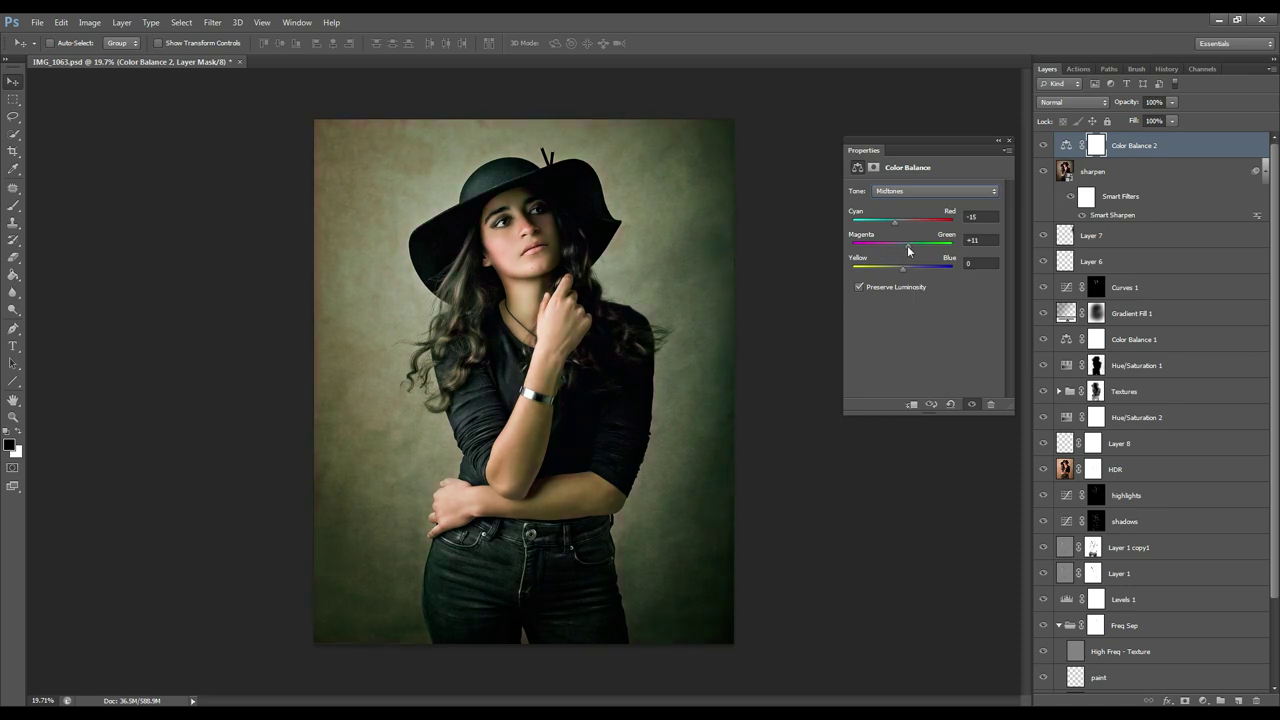
{"action": "left_click_drag", "start_coordinate": [903, 271], "coordinate": [909, 270]}
{"action": "left_click", "coordinate": [1009, 141]}
- Reduce the Color Balance 2 layer's opacity to 50%, toggling its visibility to compare the effect
{"action": "left_click", "coordinate": [1045, 147]}
{"action": "left_click", "coordinate": [1045, 147]}
{"action": "left_click", "coordinate": [1045, 147]}
{"action": "left_click", "coordinate": [1043, 145]}
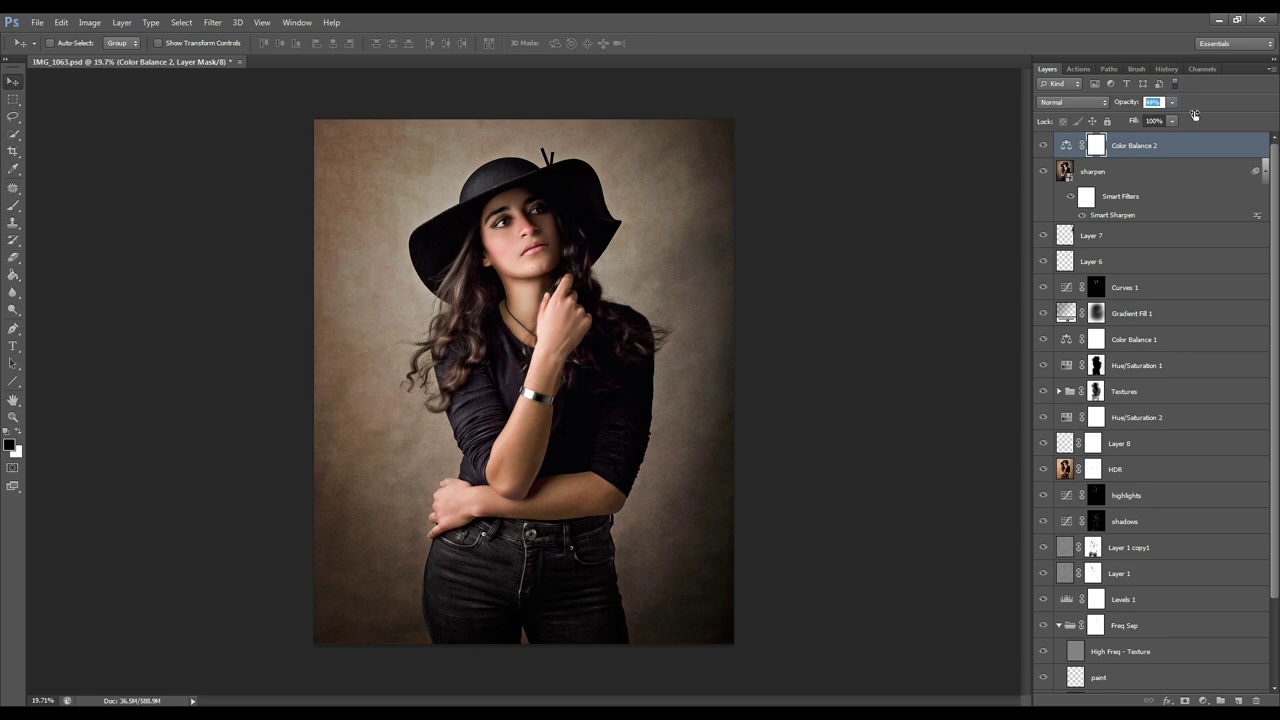
{"action": "left_click", "coordinate": [1119, 101]}
{"action": "left_click", "coordinate": [1043, 148]}
{"action": "left_click", "coordinate": [1042, 147]}
{"action": "left_click", "coordinate": [1042, 147]}
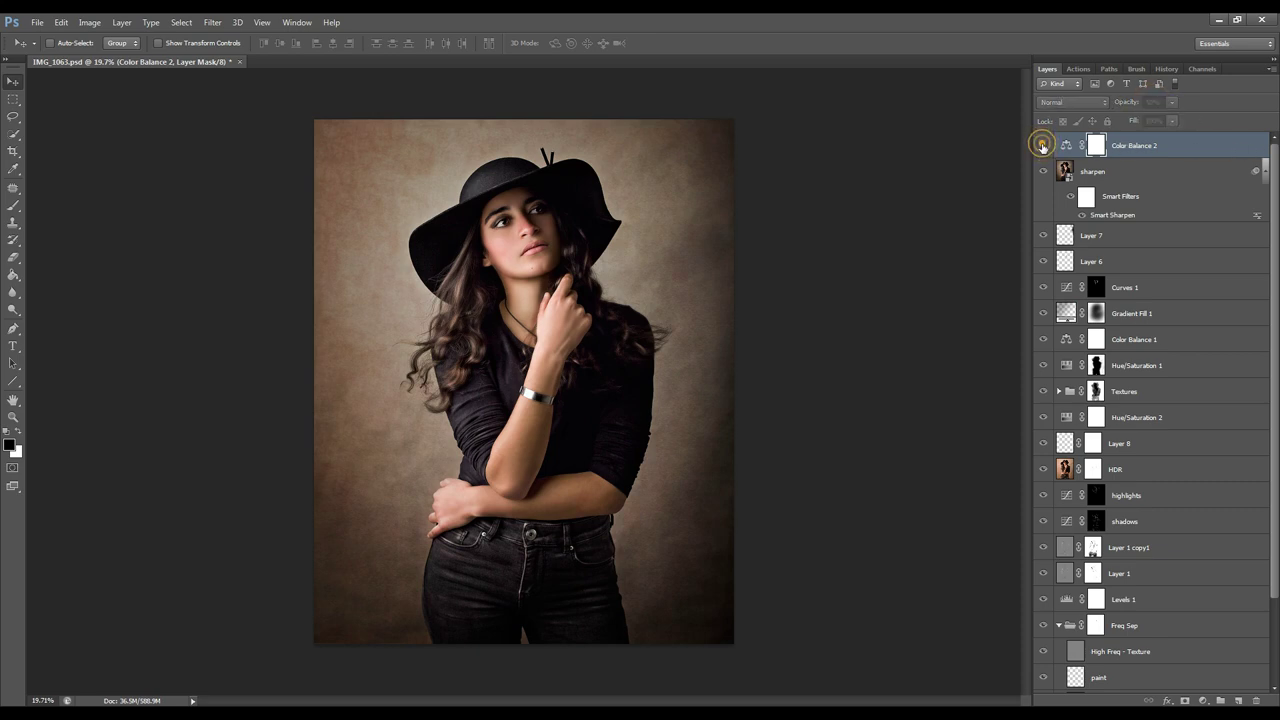
{"action": "left_click", "coordinate": [1042, 147]}
- Compare the finished retouch with the original photo by showing only Layer 0 and restoring all layers
{"action": "scroll", "coordinate": [1204, 527], "scroll_direction": "down", "scroll_amount": 3}
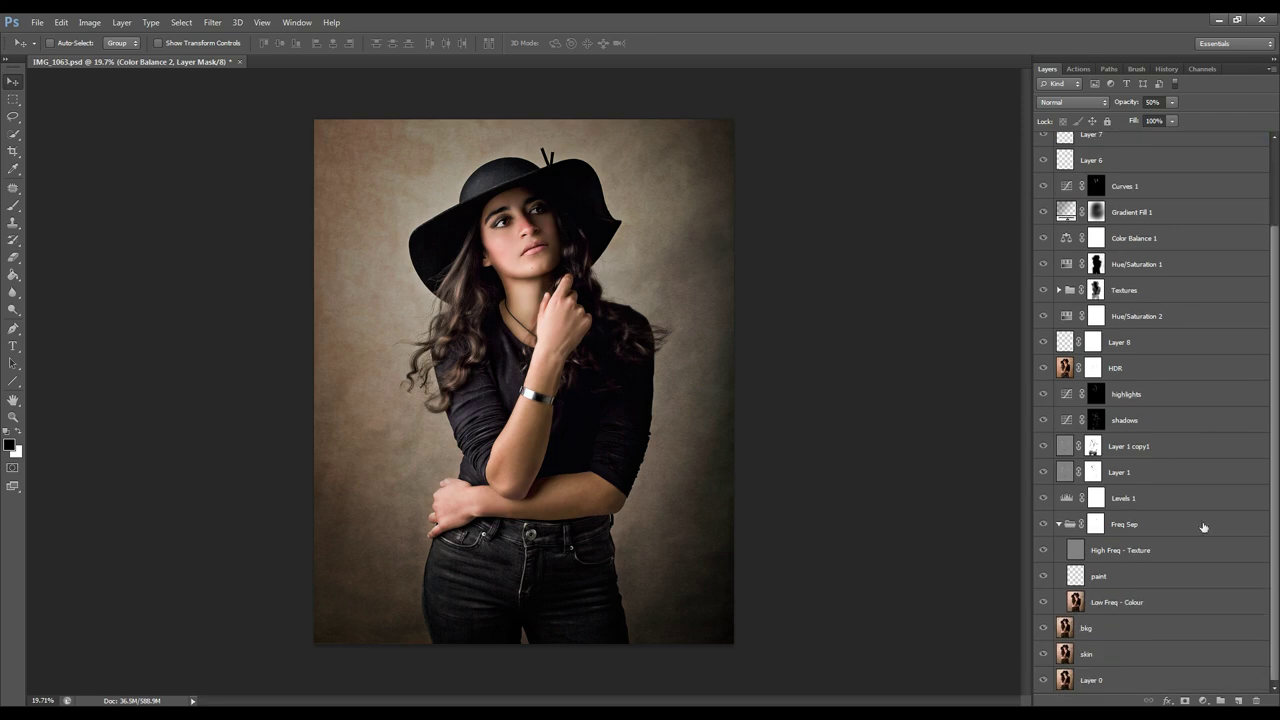
{"action": "left_click", "coordinate": [1042, 681], "text": "alt"}
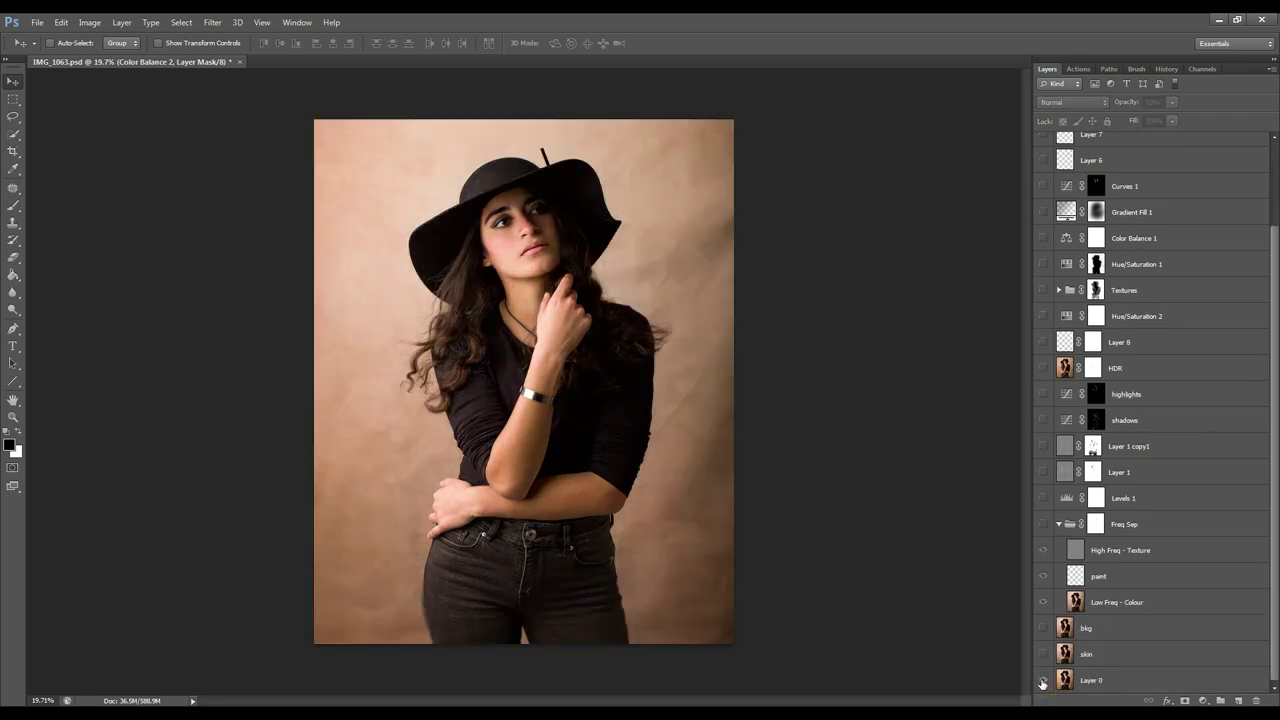
{"action": "left_click", "coordinate": [1042, 681], "text": "alt"}
{"action": "scroll", "coordinate": [656, 476], "scroll_direction": "up", "scroll_amount": 2}
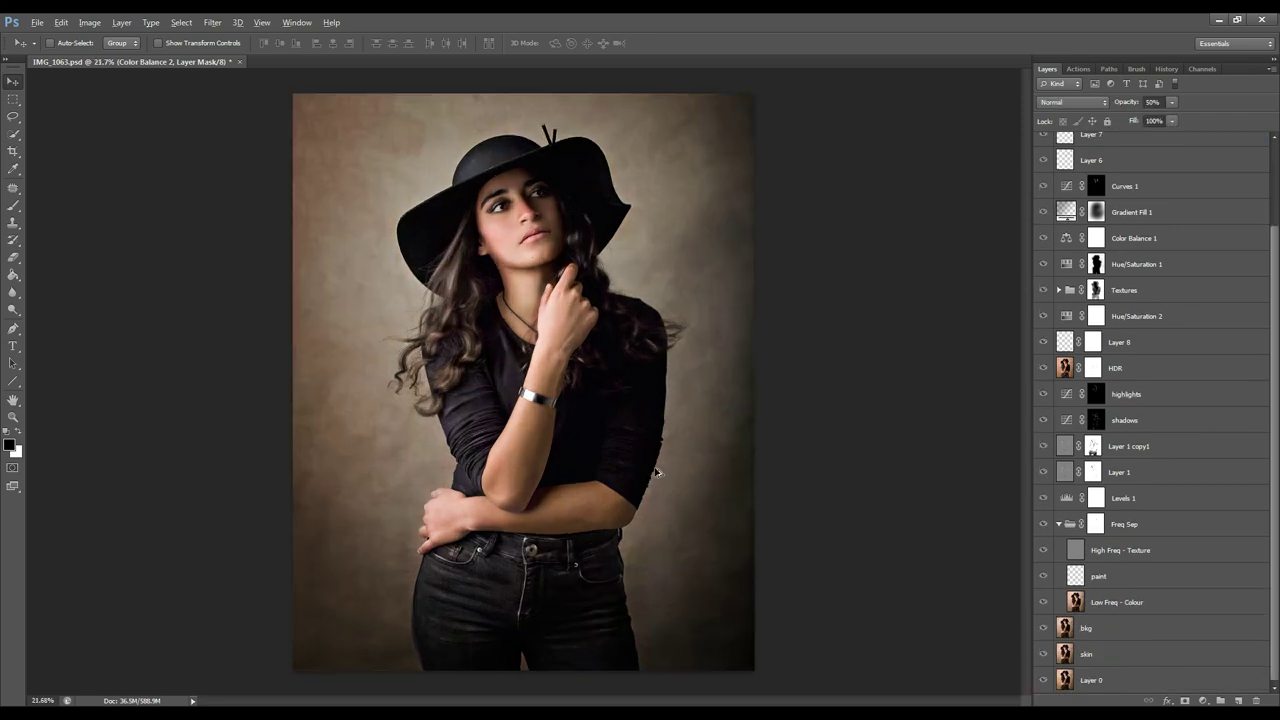
{"action": "left_click_drag", "start_coordinate": [765, 701], "coordinate": [753, 701]}
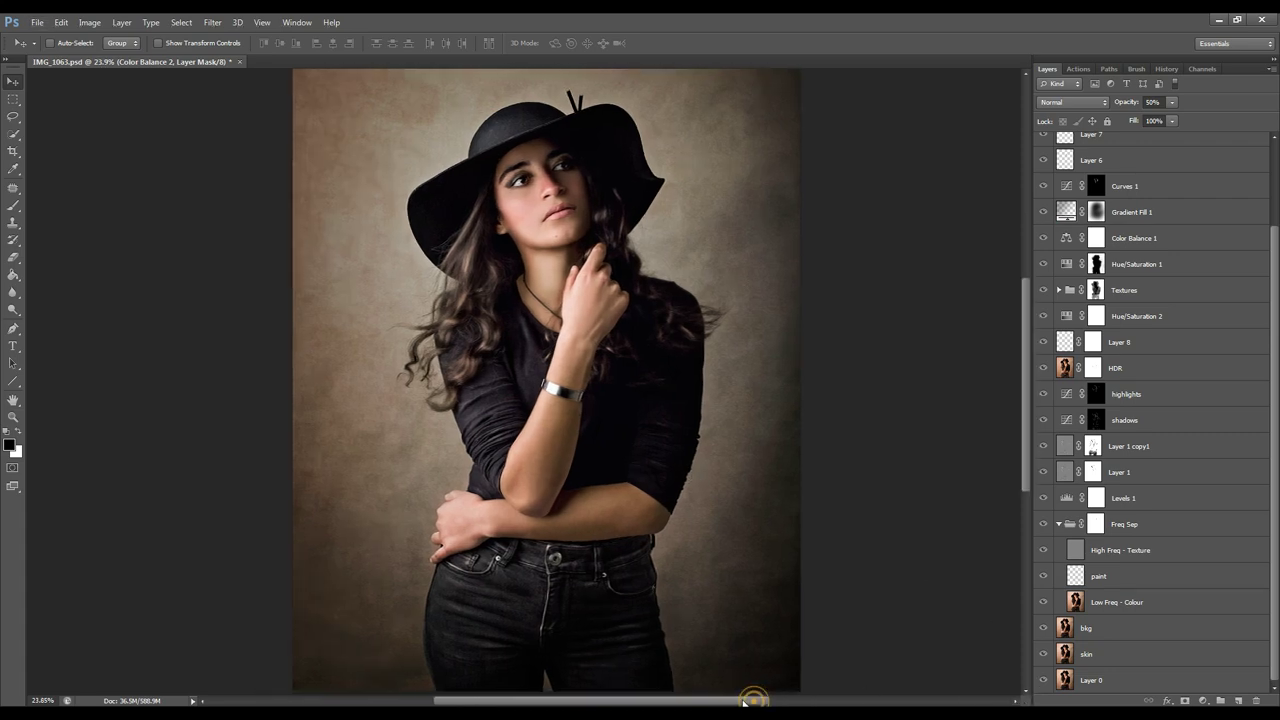
{"action": "left_click", "coordinate": [1044, 681], "text": "alt"}
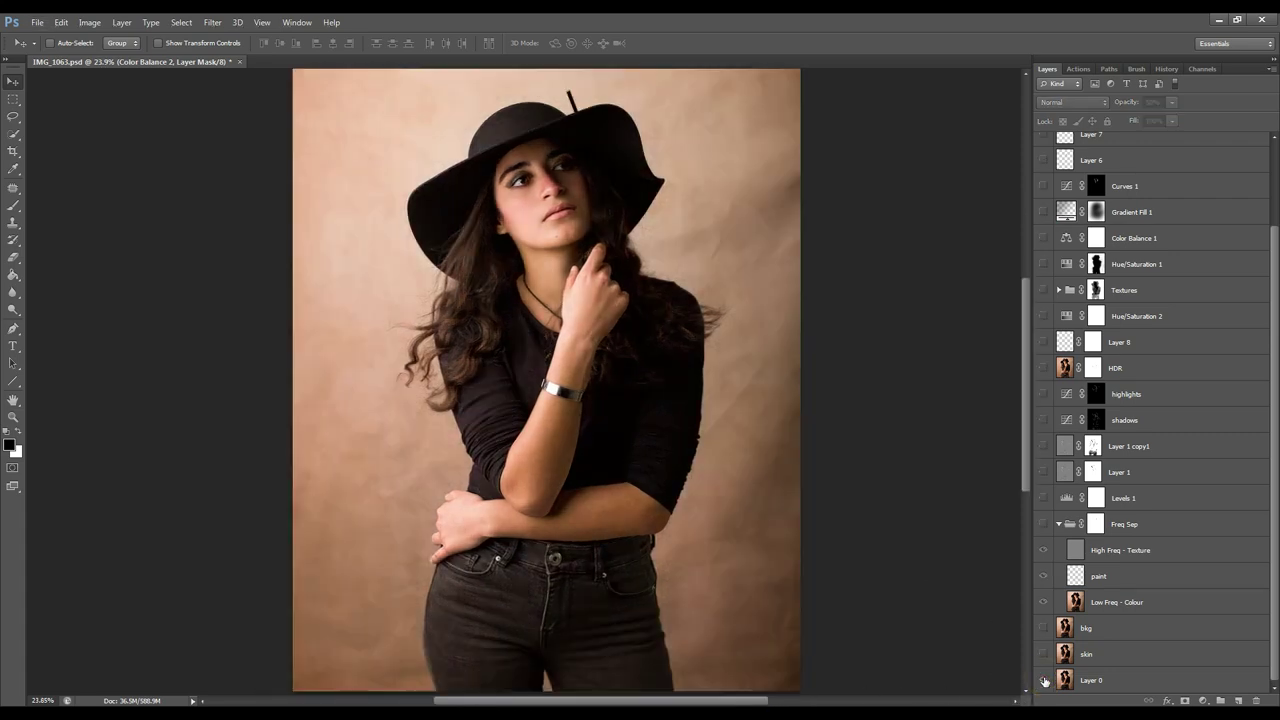
{"action": "left_click", "coordinate": [1044, 681], "text": "alt"}
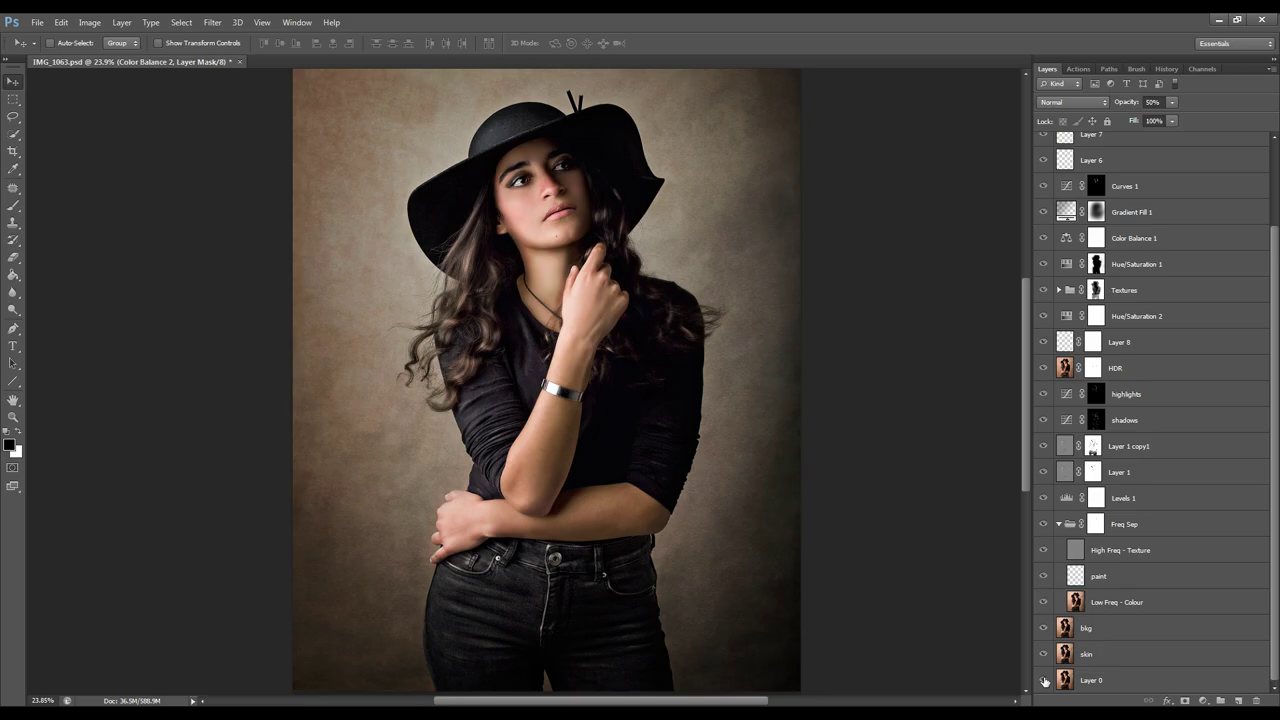